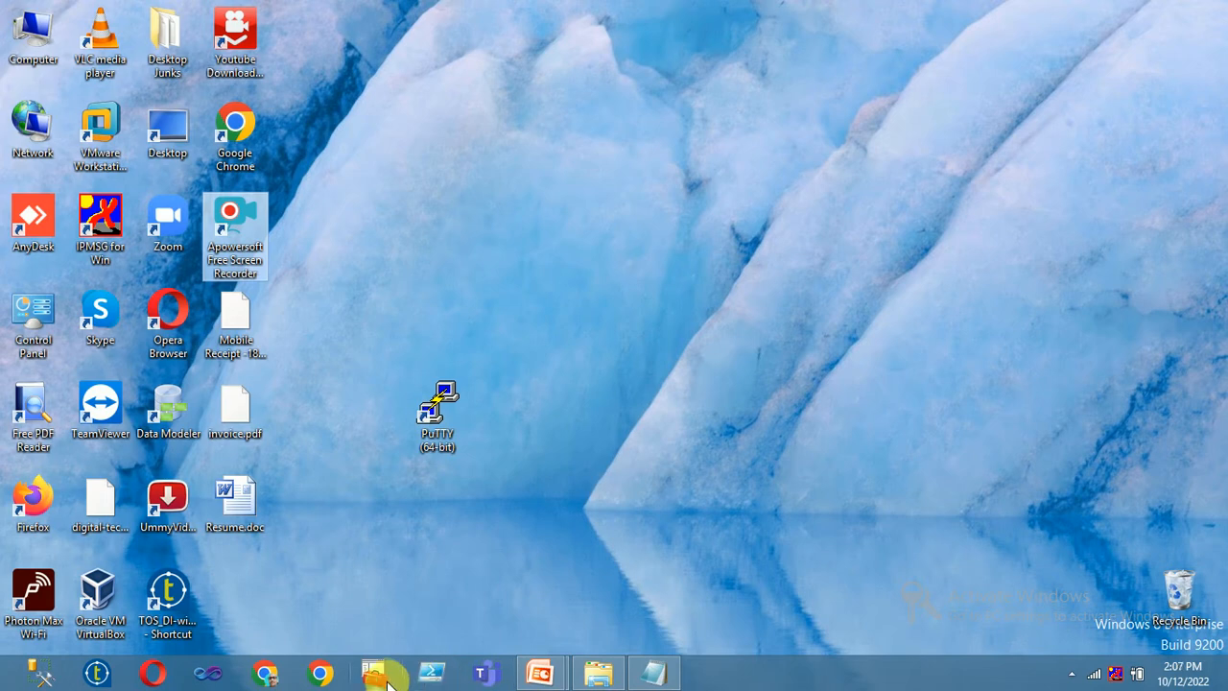
- Launch Chrome and go to portal.azure.com to reach the Azure portal home page
click(320, 673)
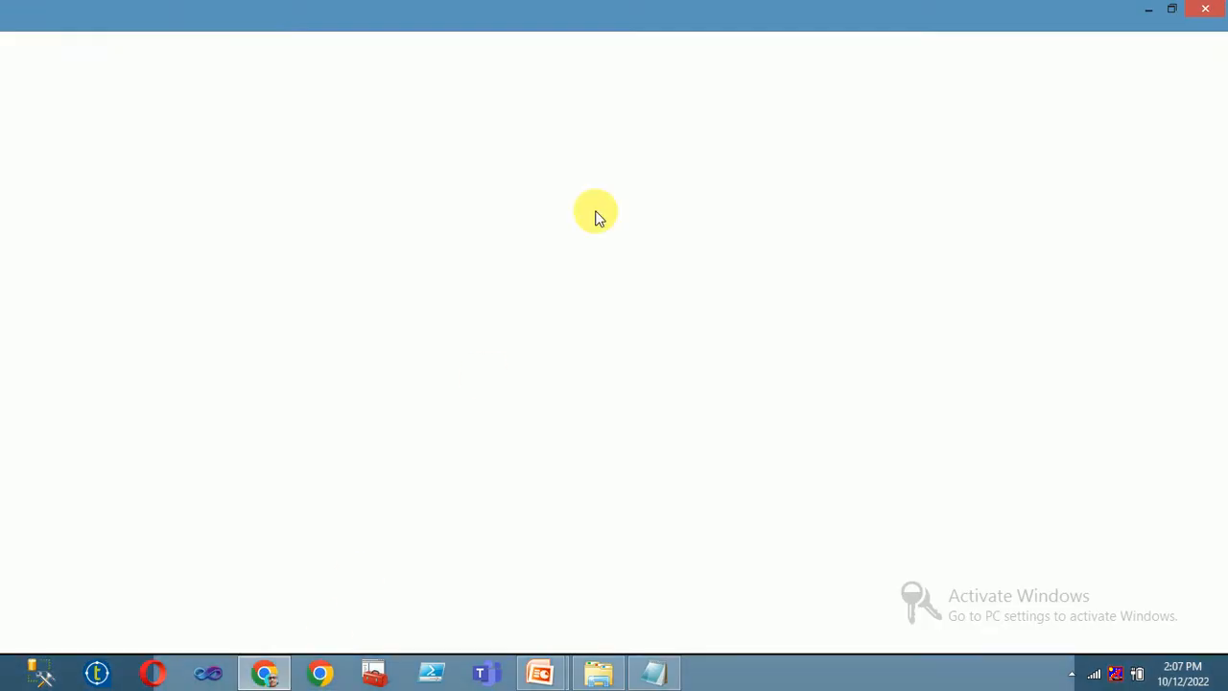
text(poe)
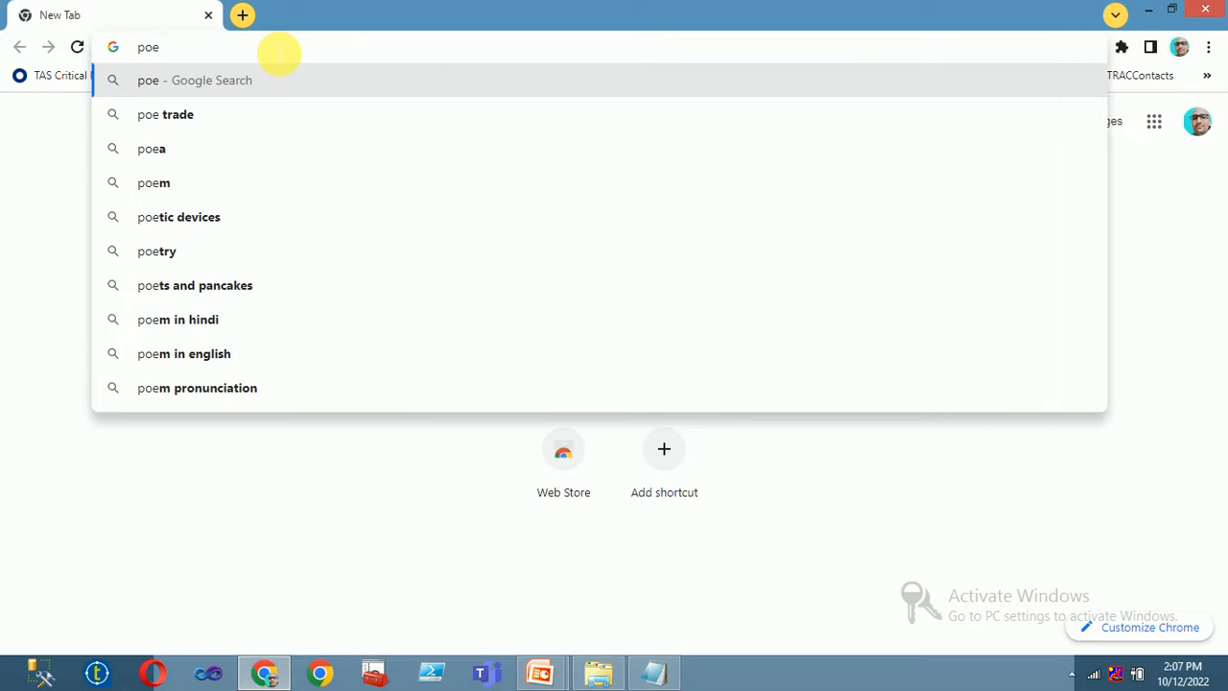
key(BackSpace)
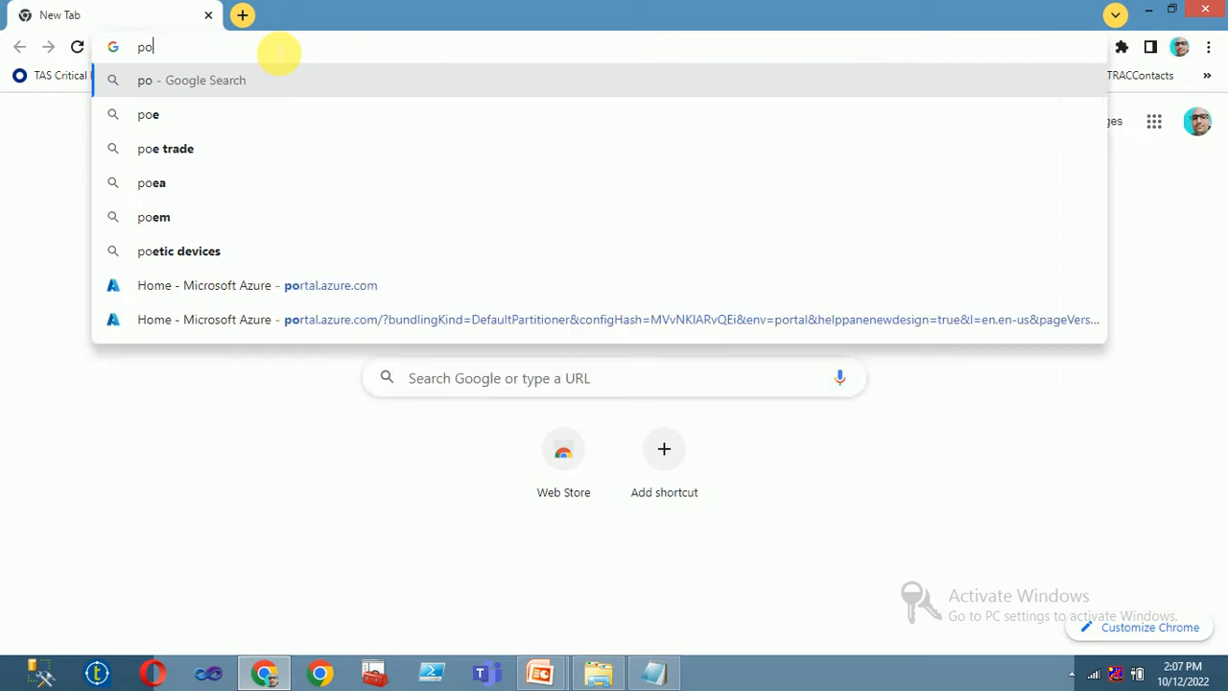
text(rtal.azure.com)
click(252, 81)
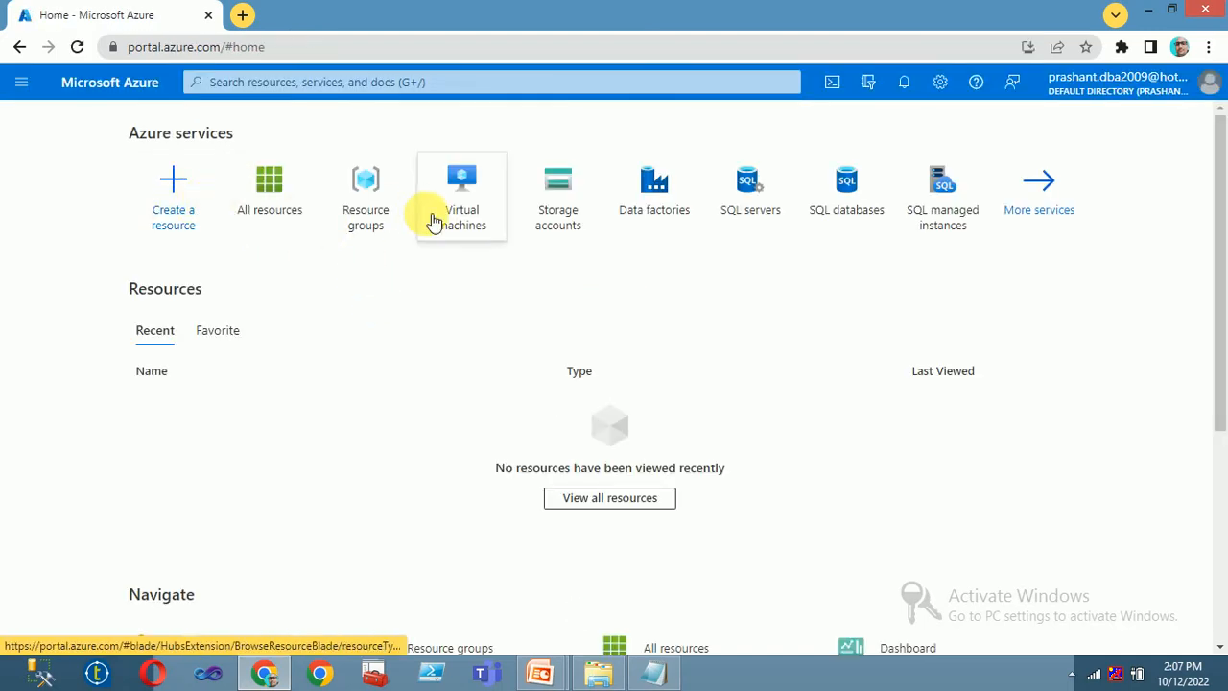
- Check the empty Virtual machines, Resource groups and All resources lists, then bring up the VM Create options
click(461, 210)
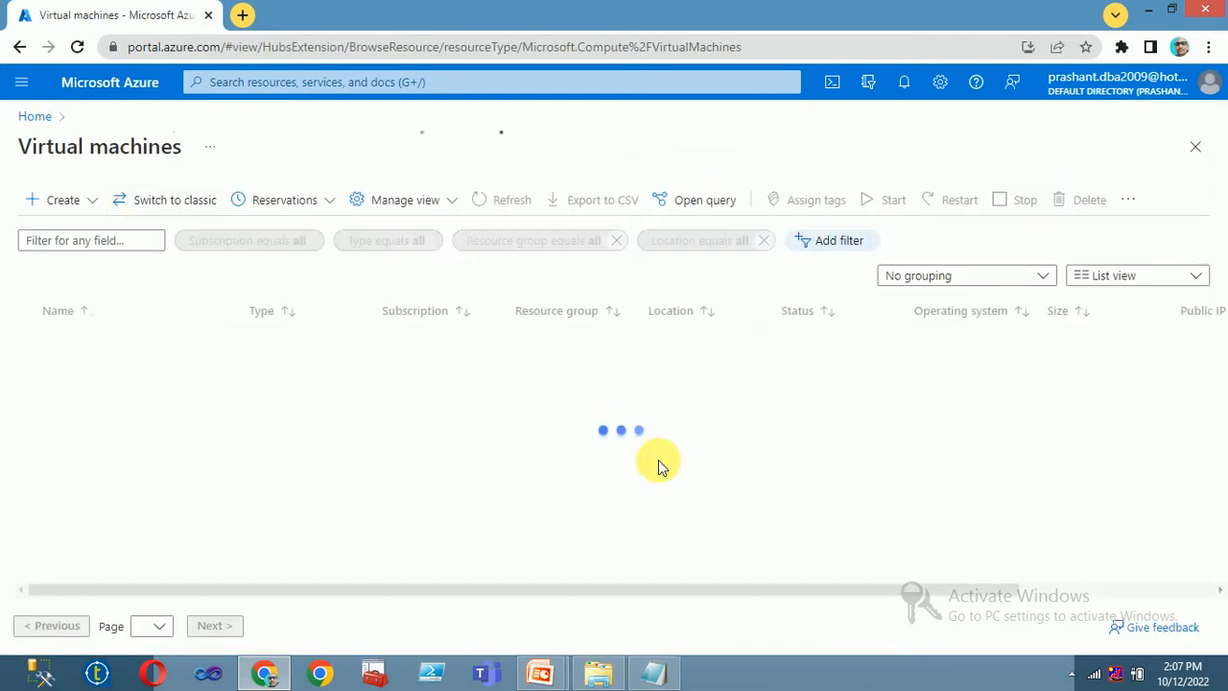
click(36, 116)
click(457, 213)
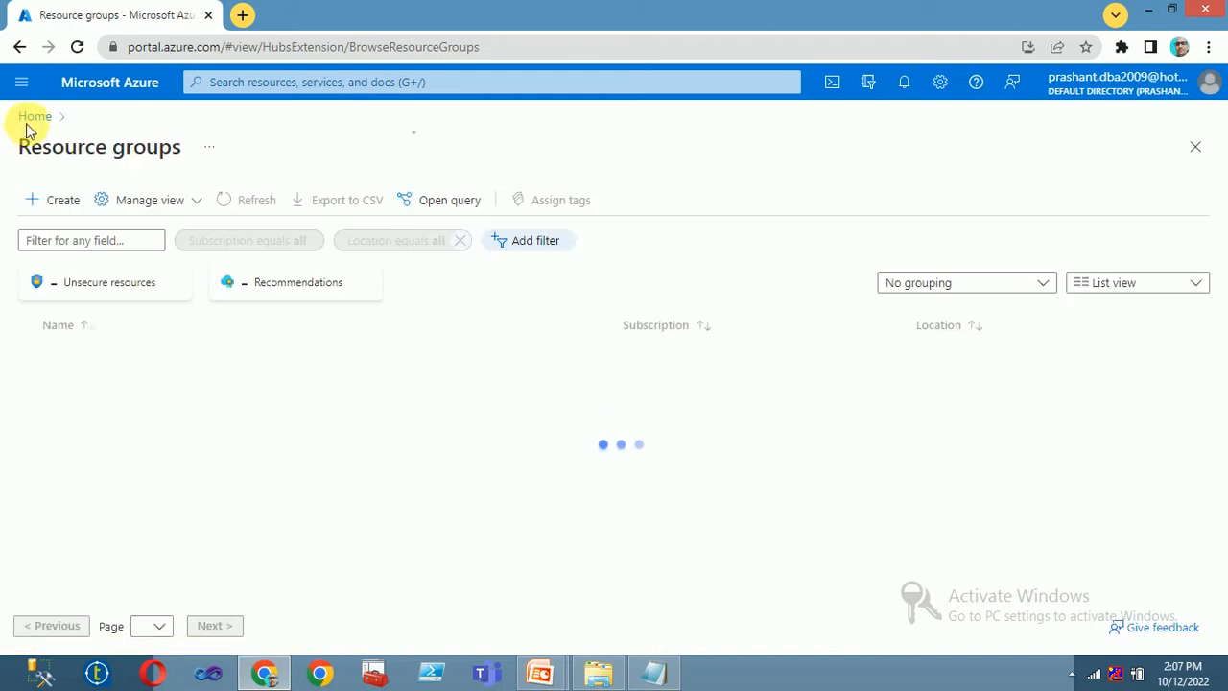
click(35, 117)
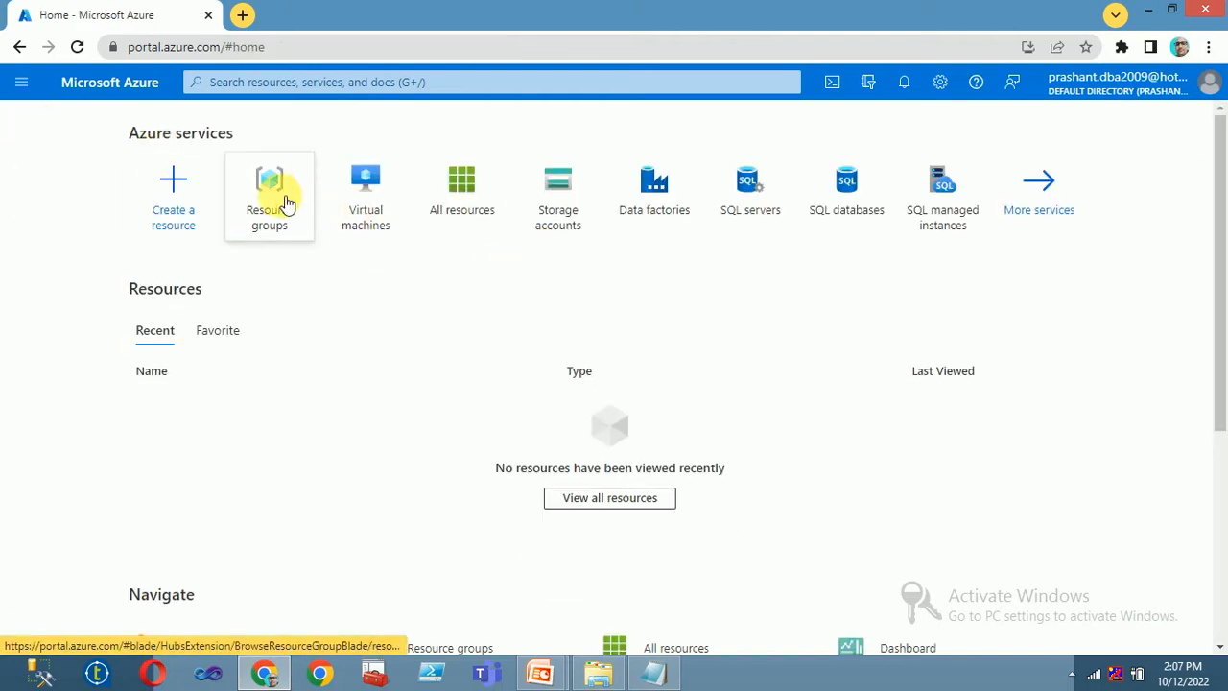
click(462, 204)
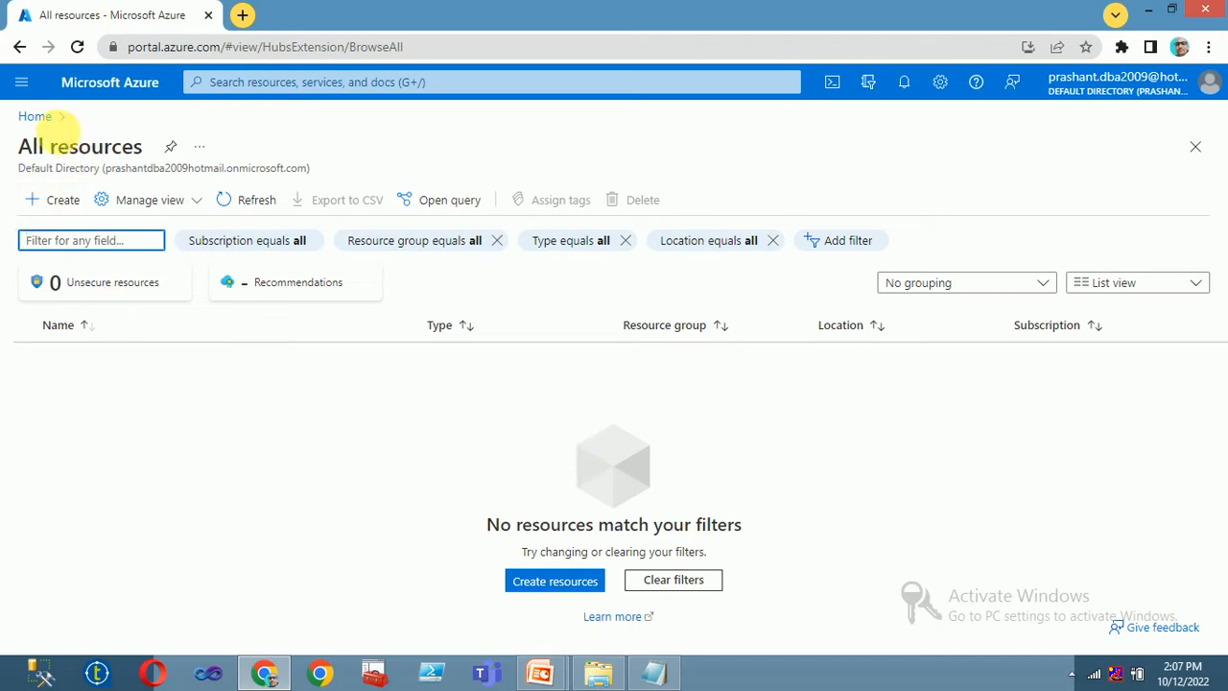
click(34, 117)
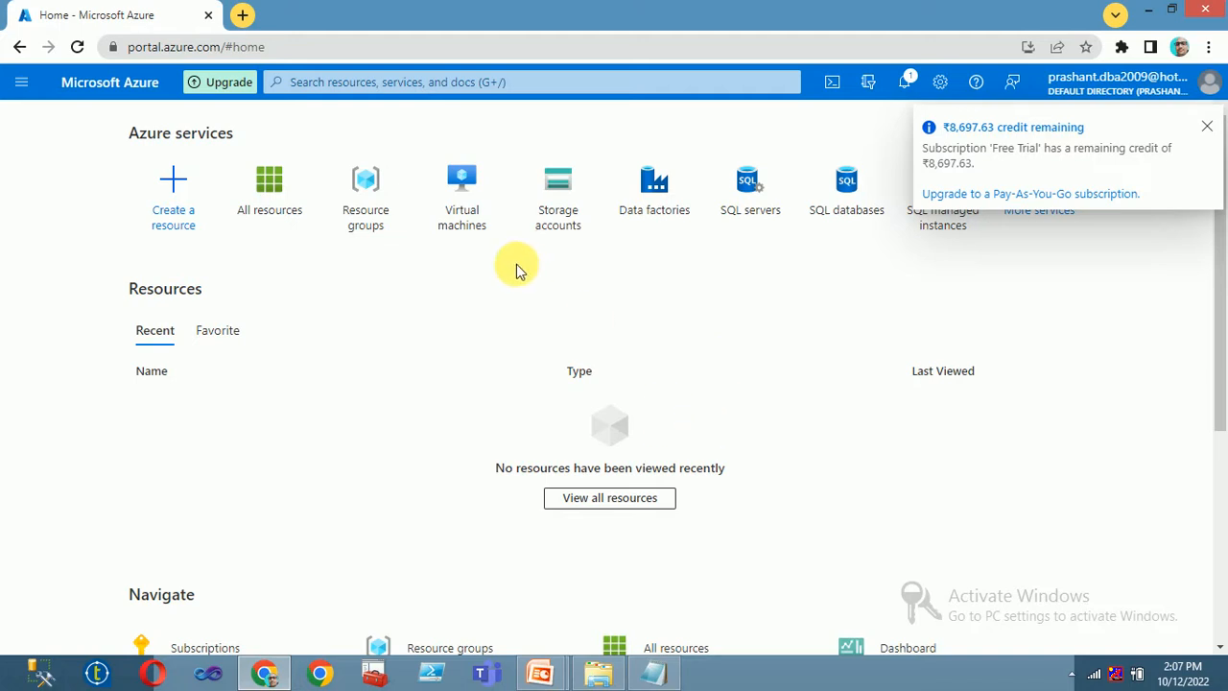
click(450, 211)
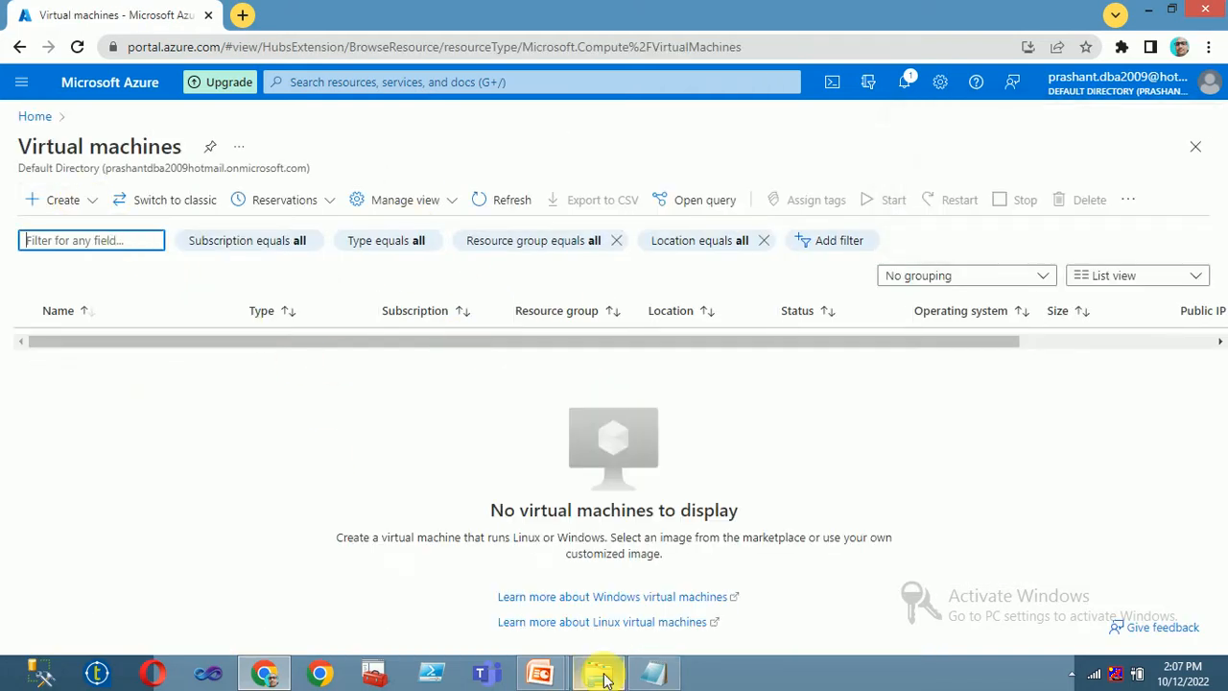
click(85, 201)
- Start a new Azure virtual machine in a new resource group RG01
click(90, 250)
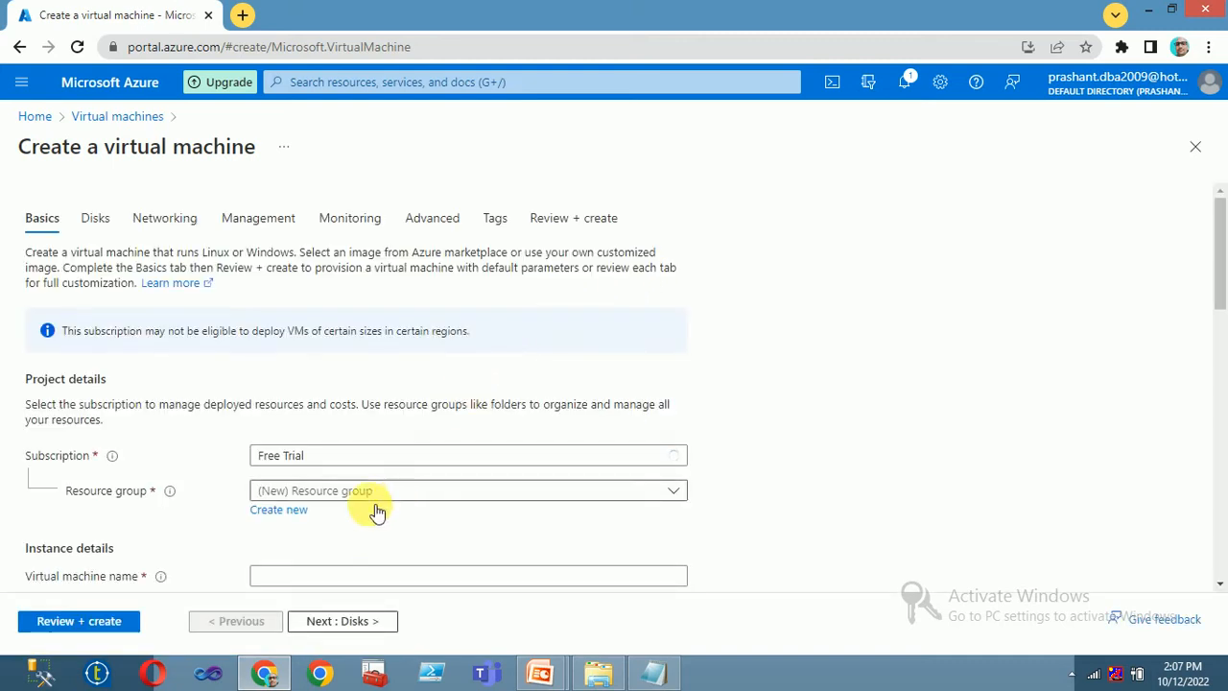
click(277, 509)
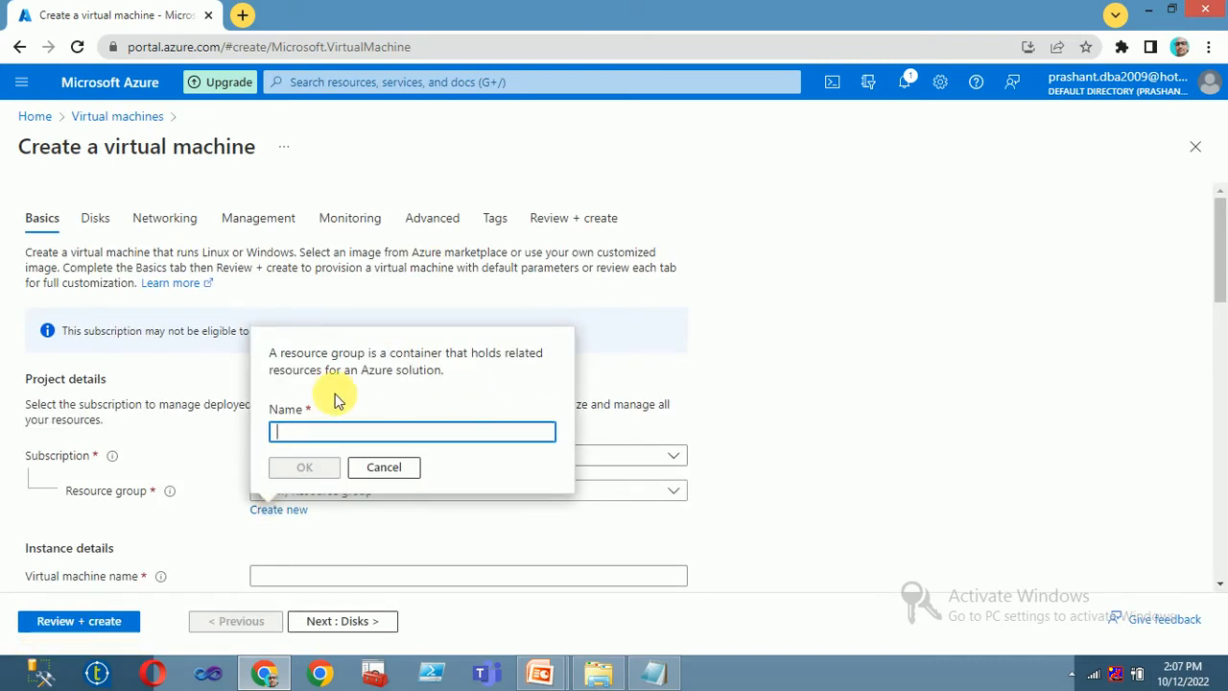
text(RG01)
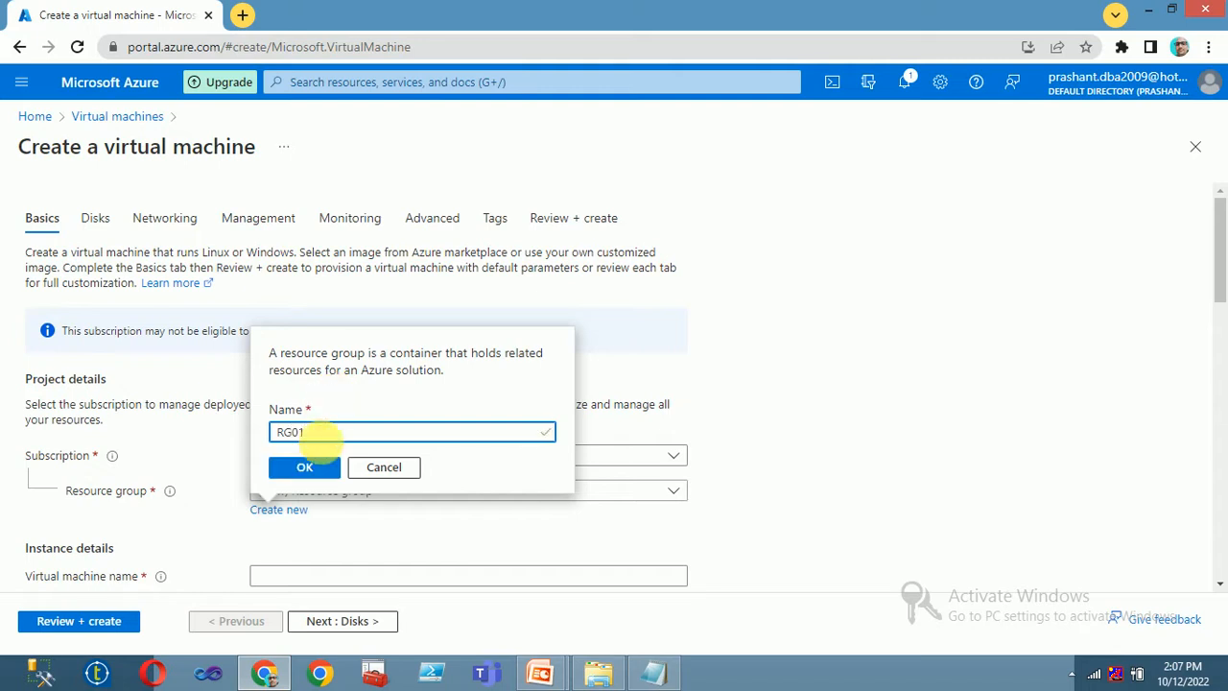
click(307, 467)
- Name the VM DC01 and set its region to (Asia Pacific) Central India
scroll(364, 419, down, 2)
click(310, 395)
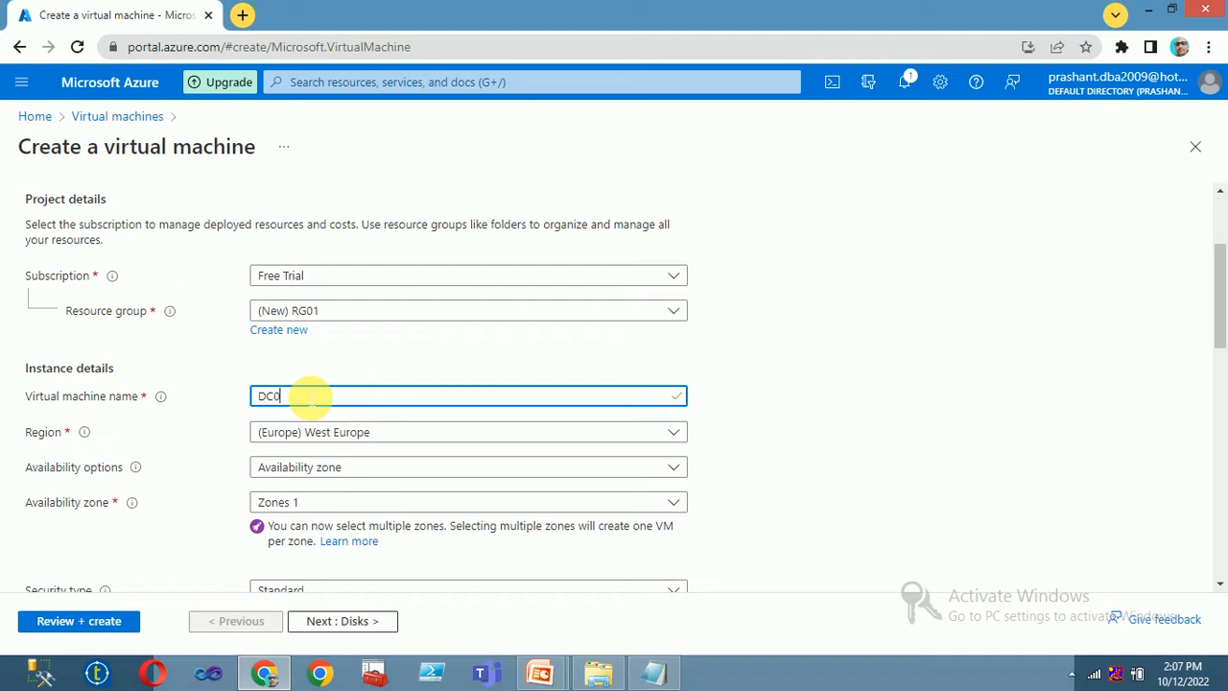
scroll(309, 388, down, 1)
click(323, 345)
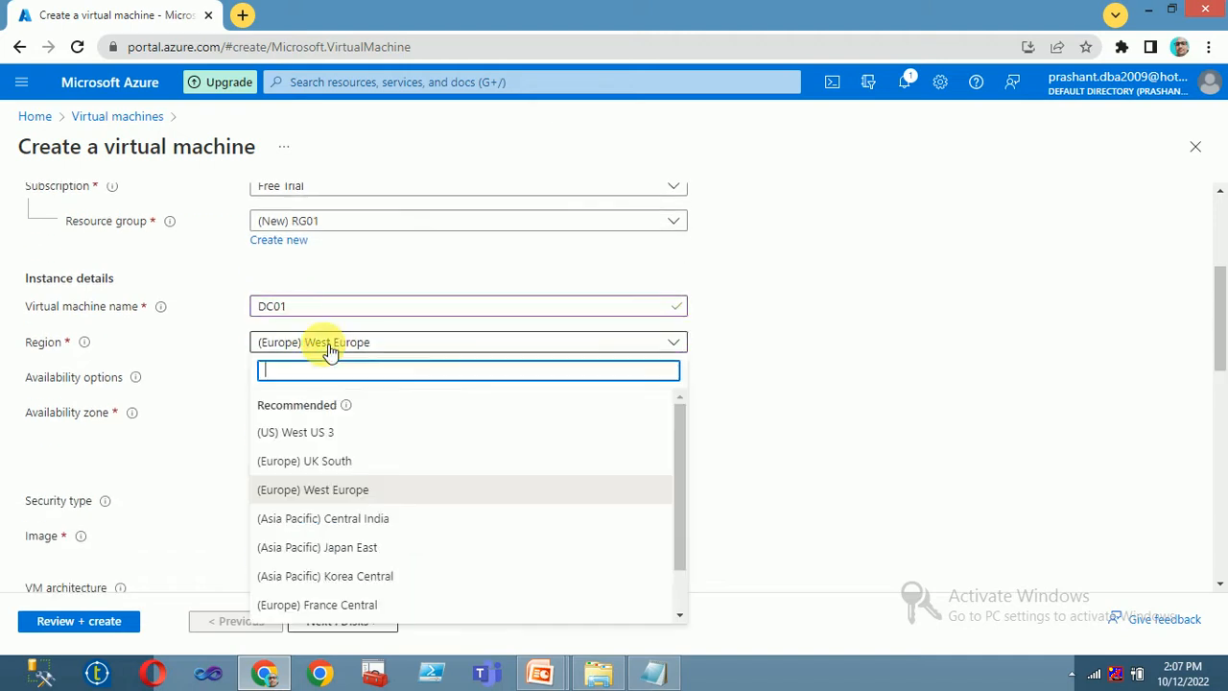
click(347, 519)
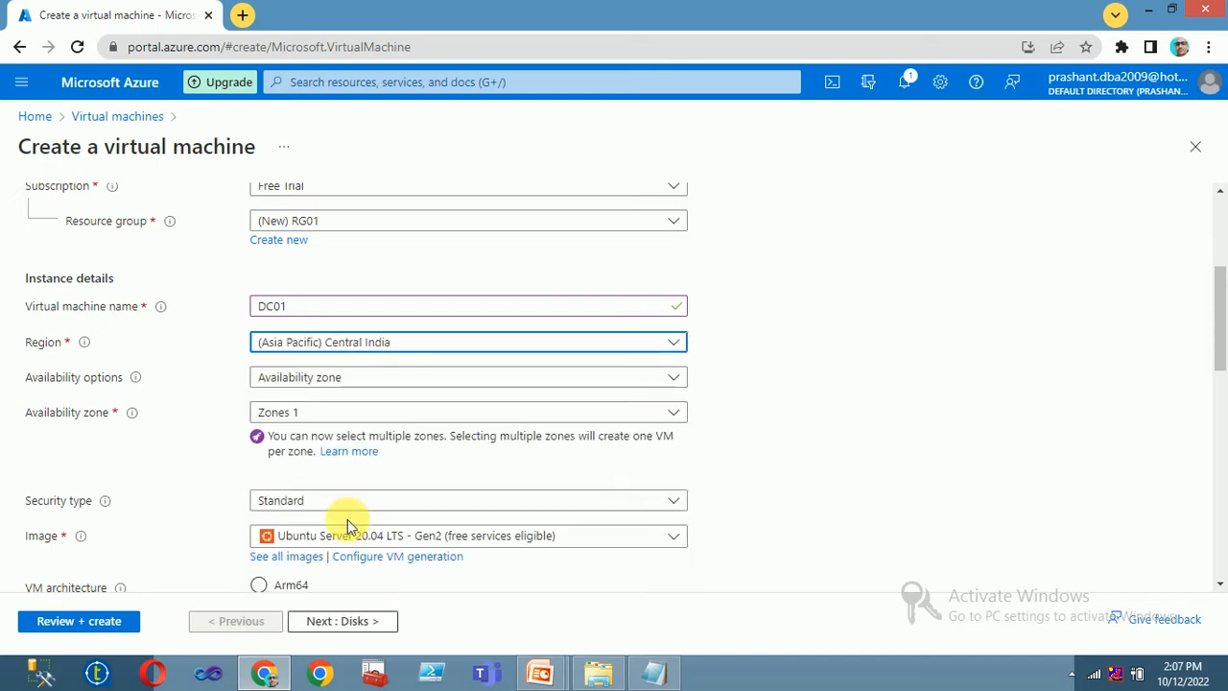
scroll(482, 412, down, 1)
click(398, 446)
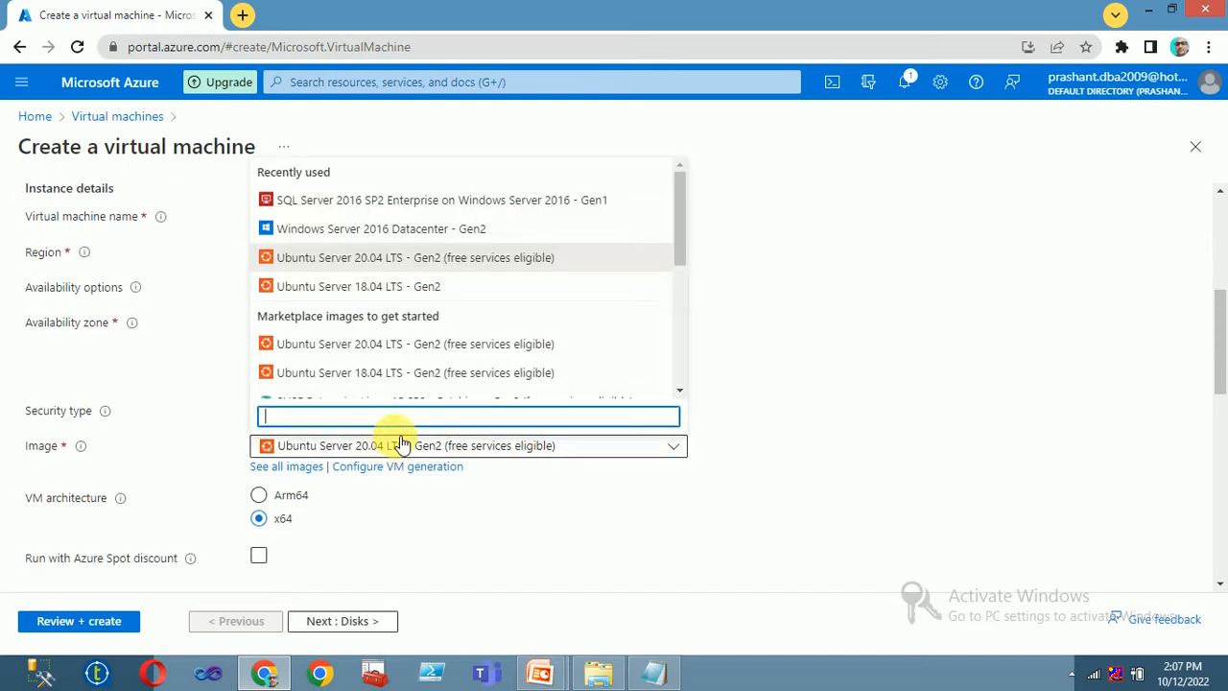
- Use the Windows Server 2016 Datacenter - Gen2 image with size Standard_DS1_v2
click(373, 230)
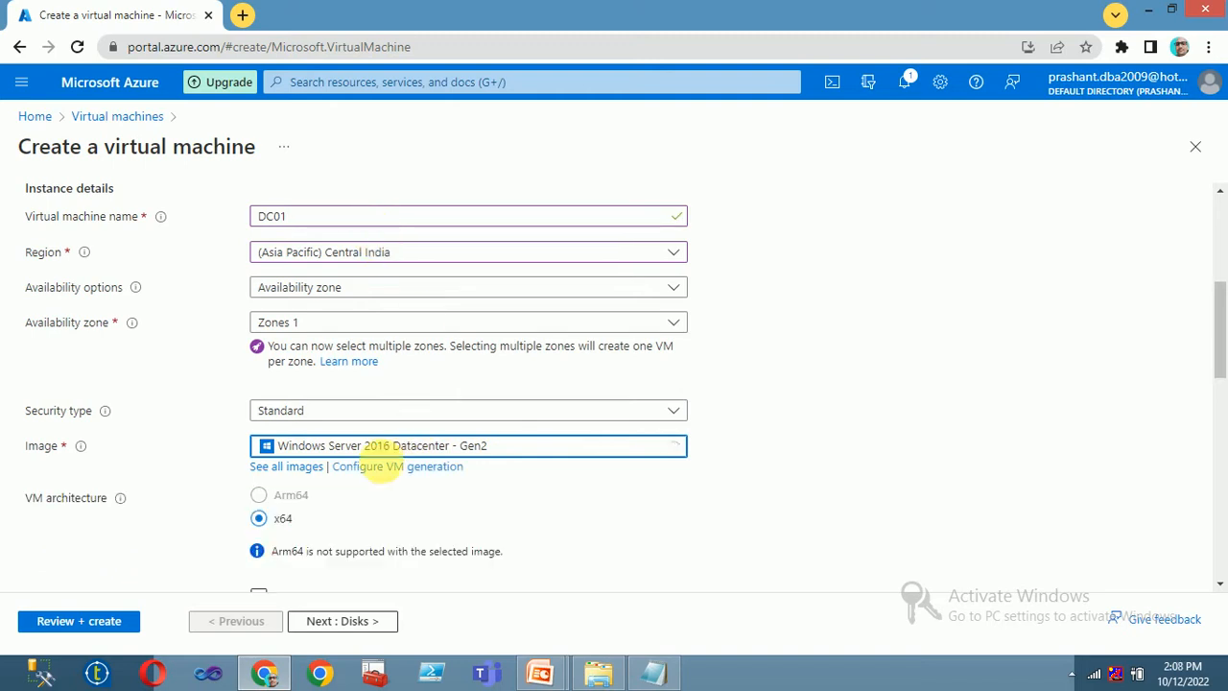
scroll(408, 523, down, 3)
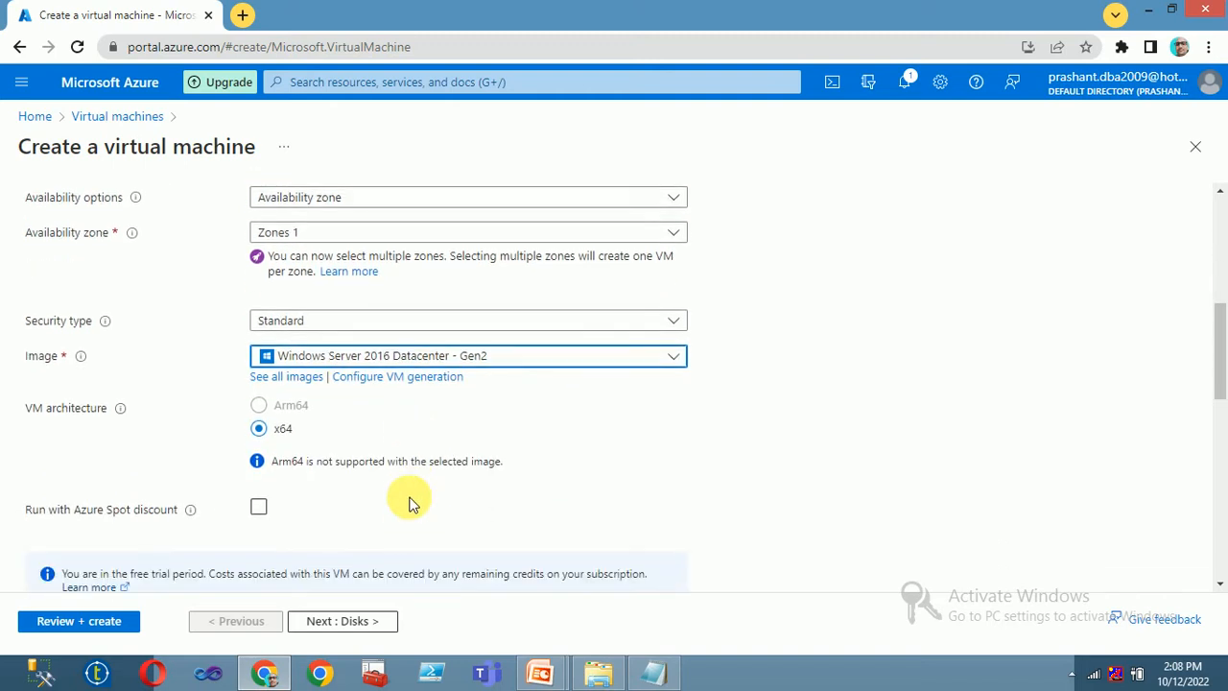
click(427, 459)
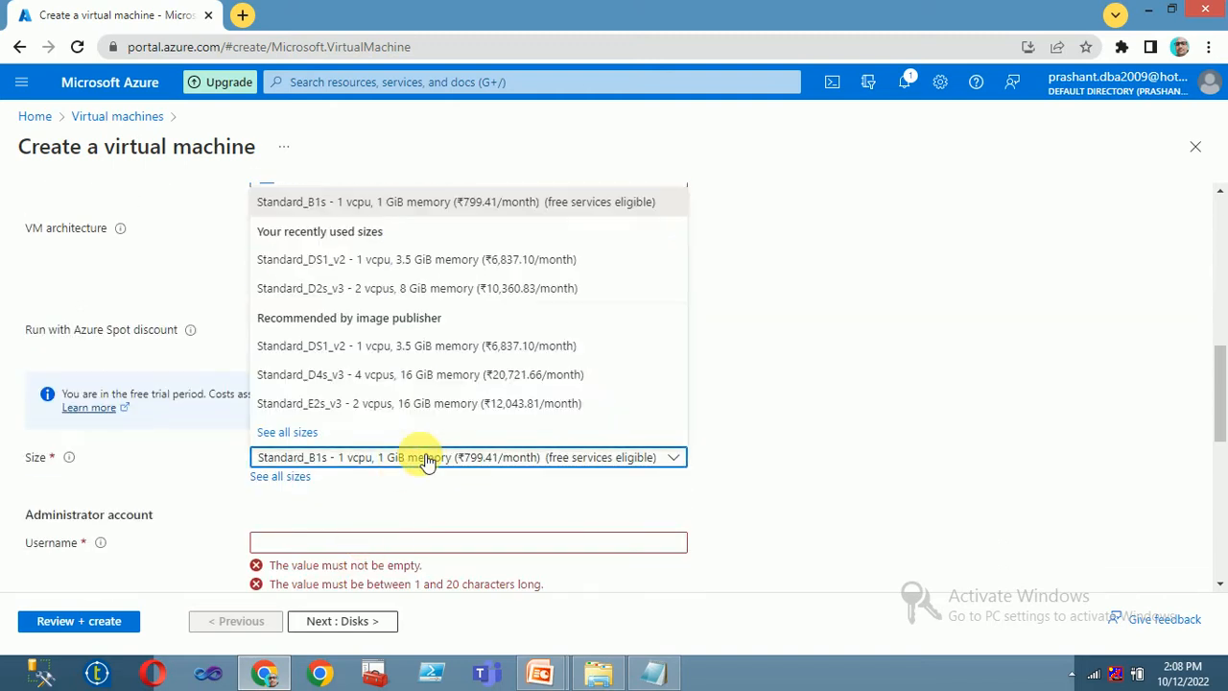
click(390, 348)
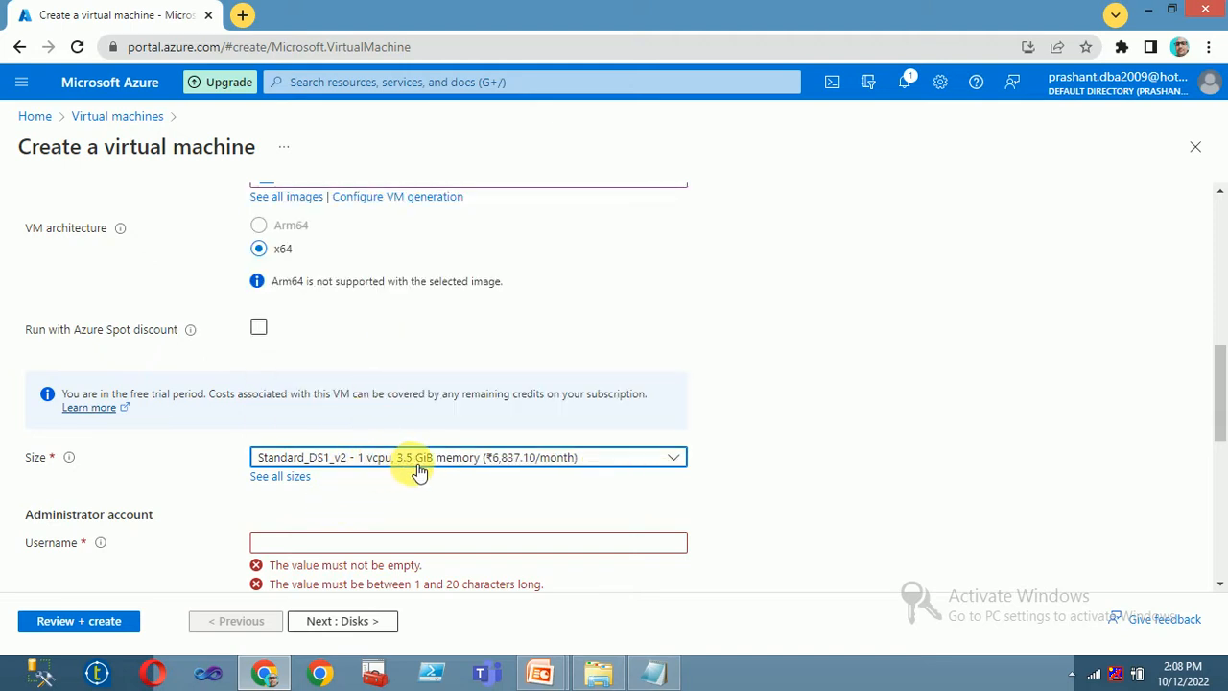
- Enter the administrator username, password and password confirmation
scroll(437, 467, down, 1)
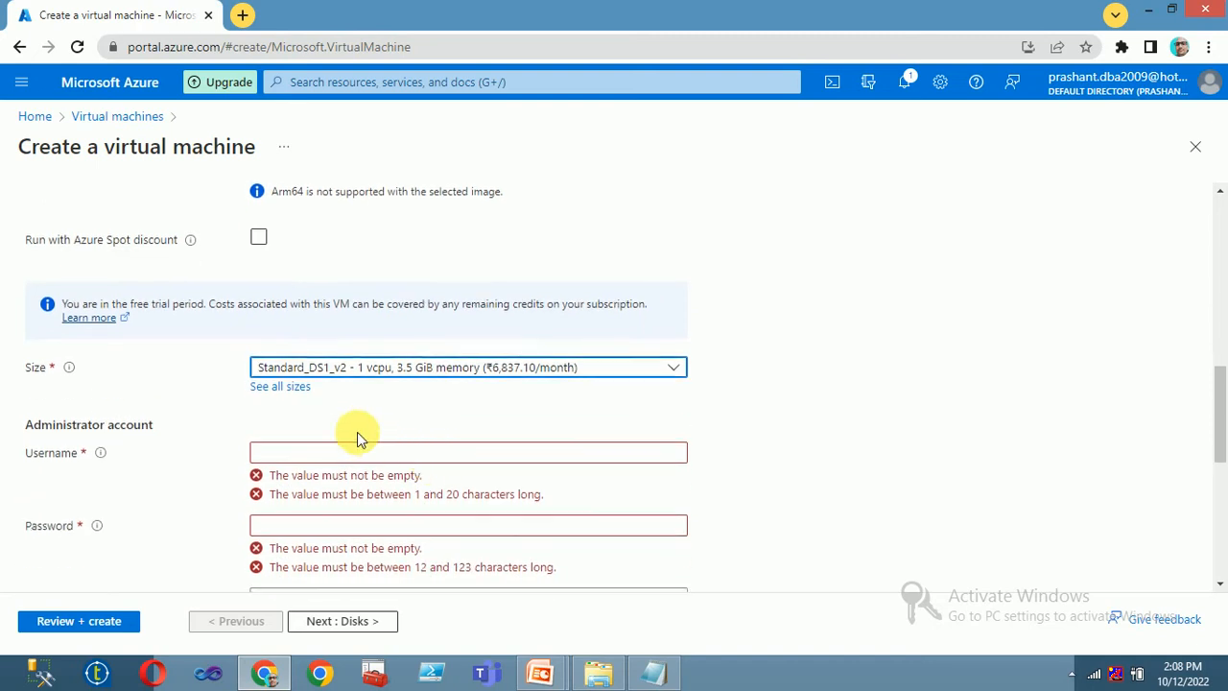
click(336, 452)
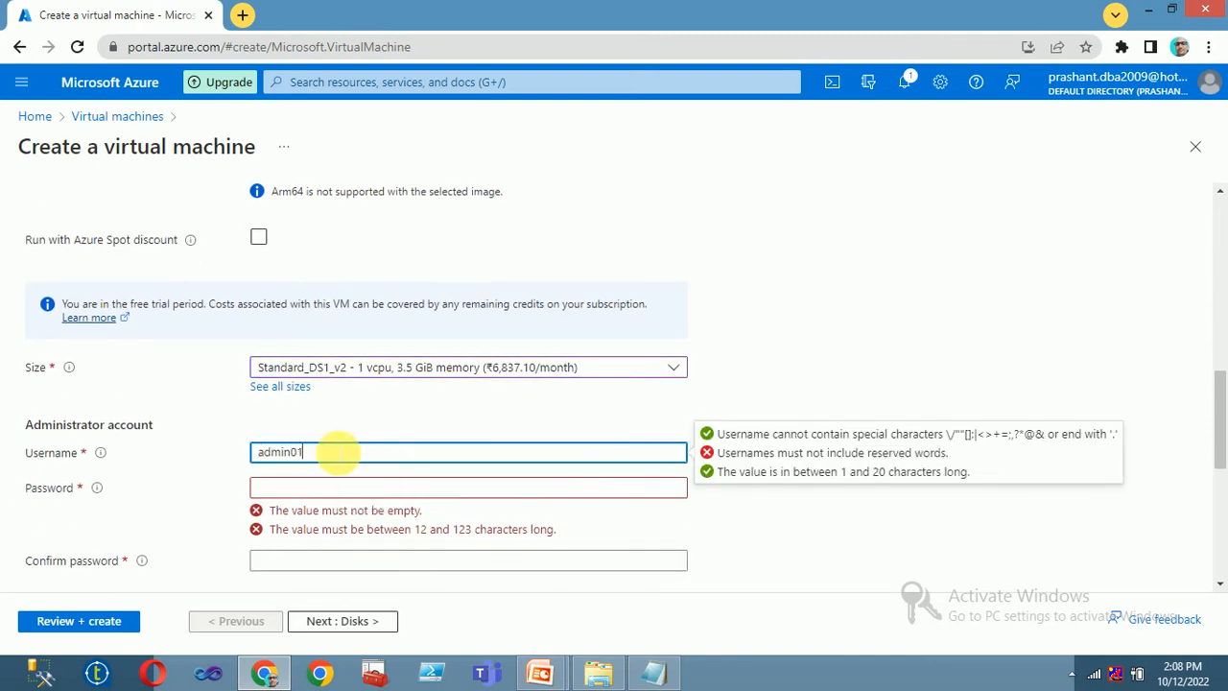
key(Tab)
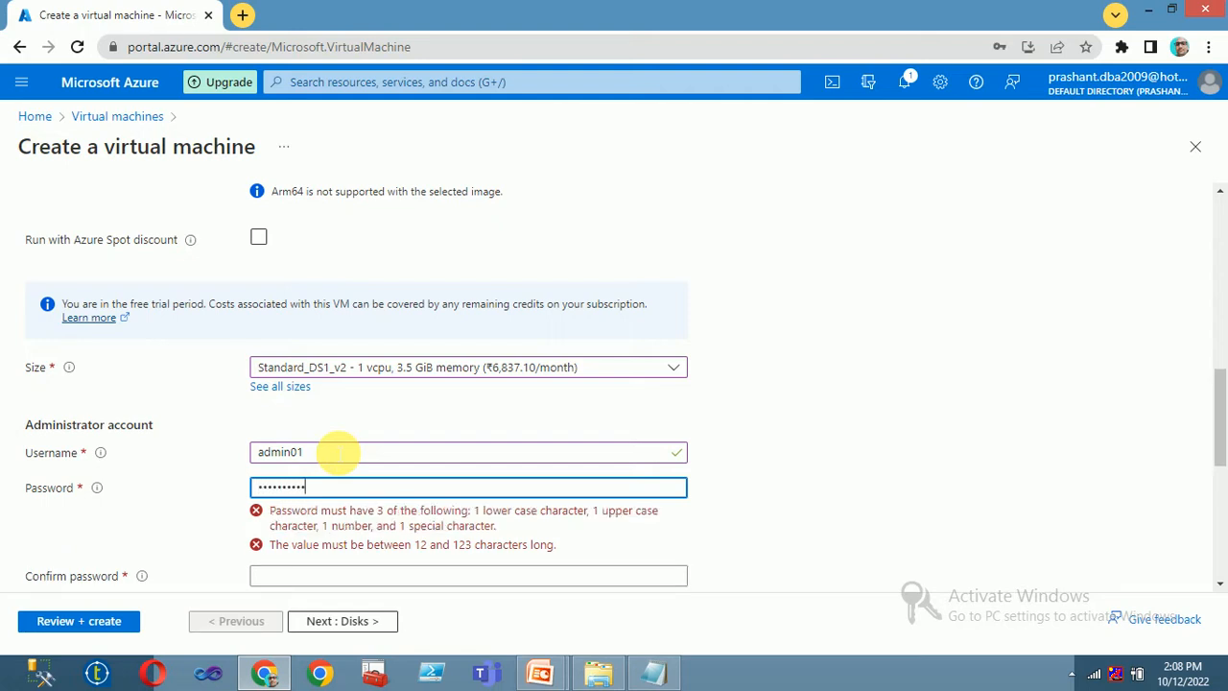
key(Tab)
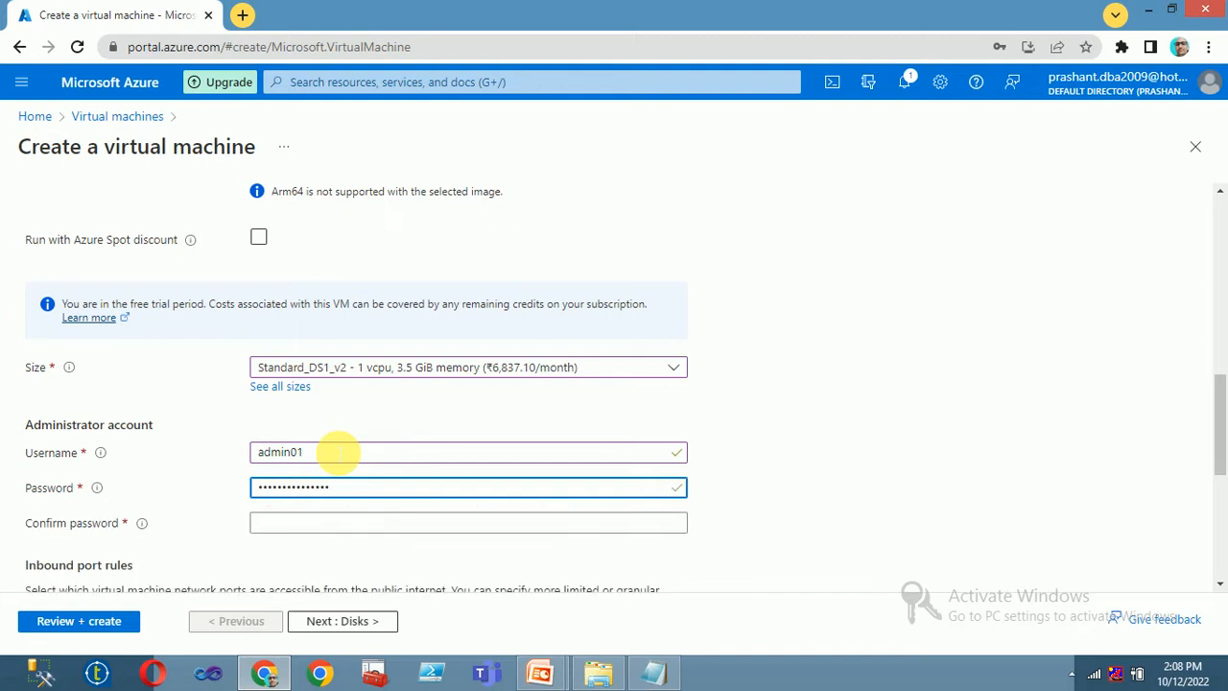
text(•••••)
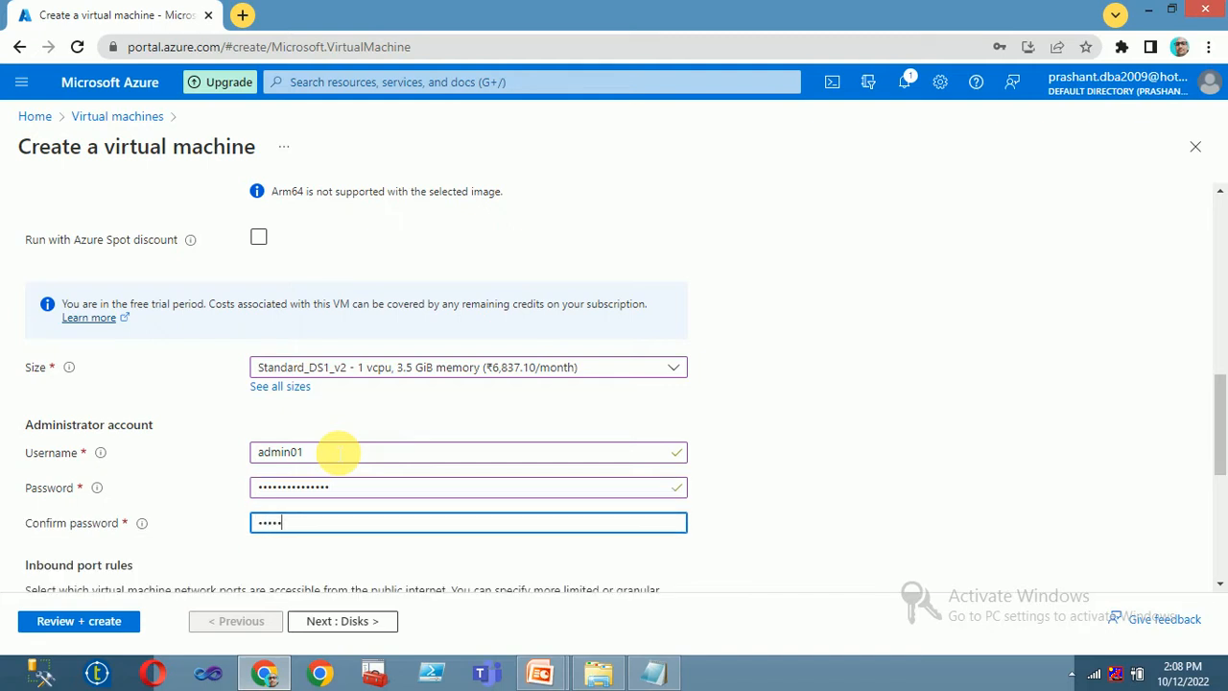
text(••)
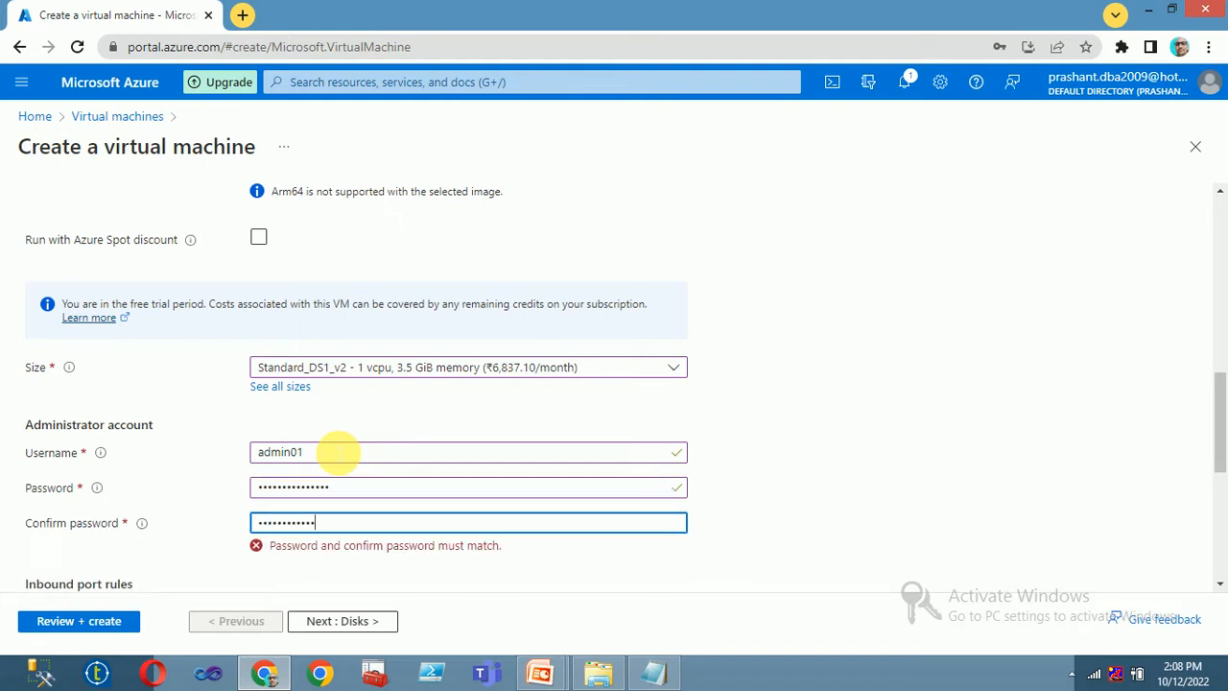
scroll(329, 425, down, 3)
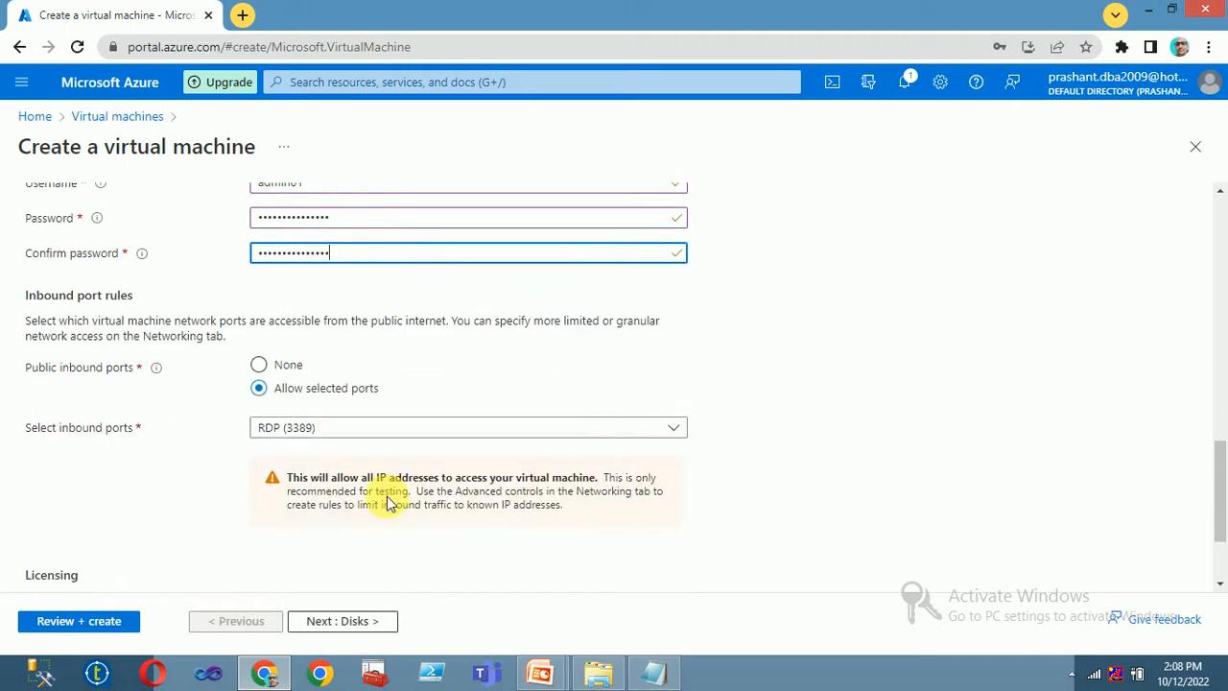
- Set the OS disk type to Standard SSD
click(331, 624)
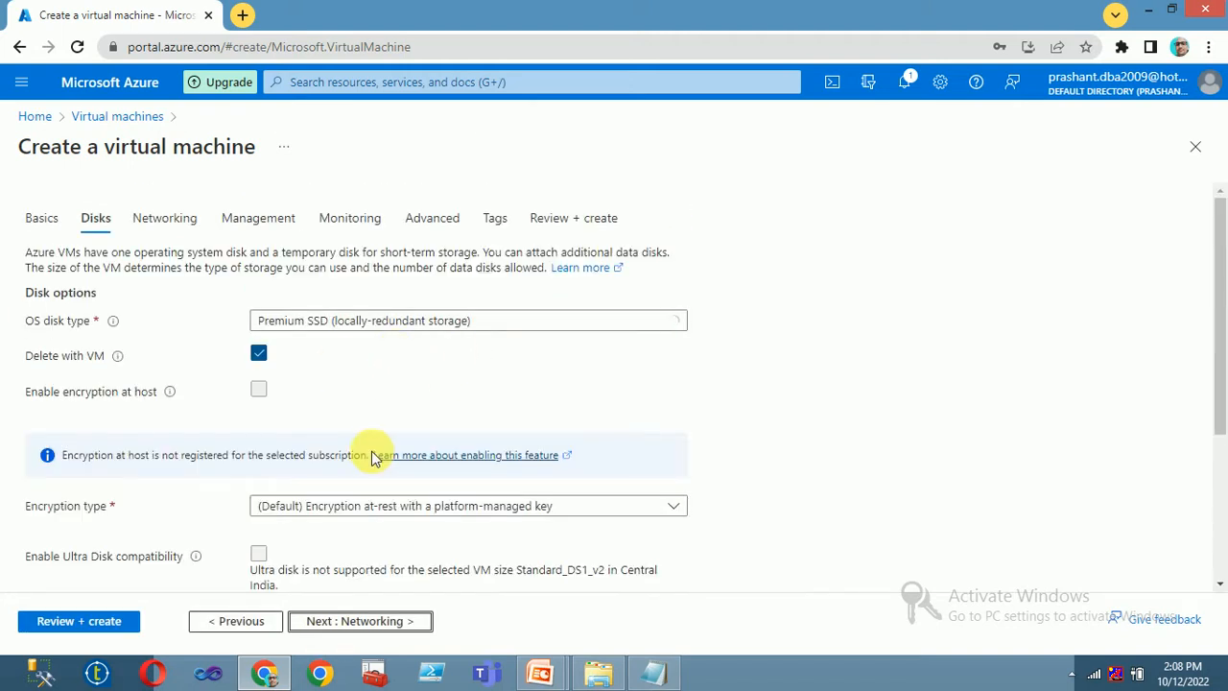
click(406, 321)
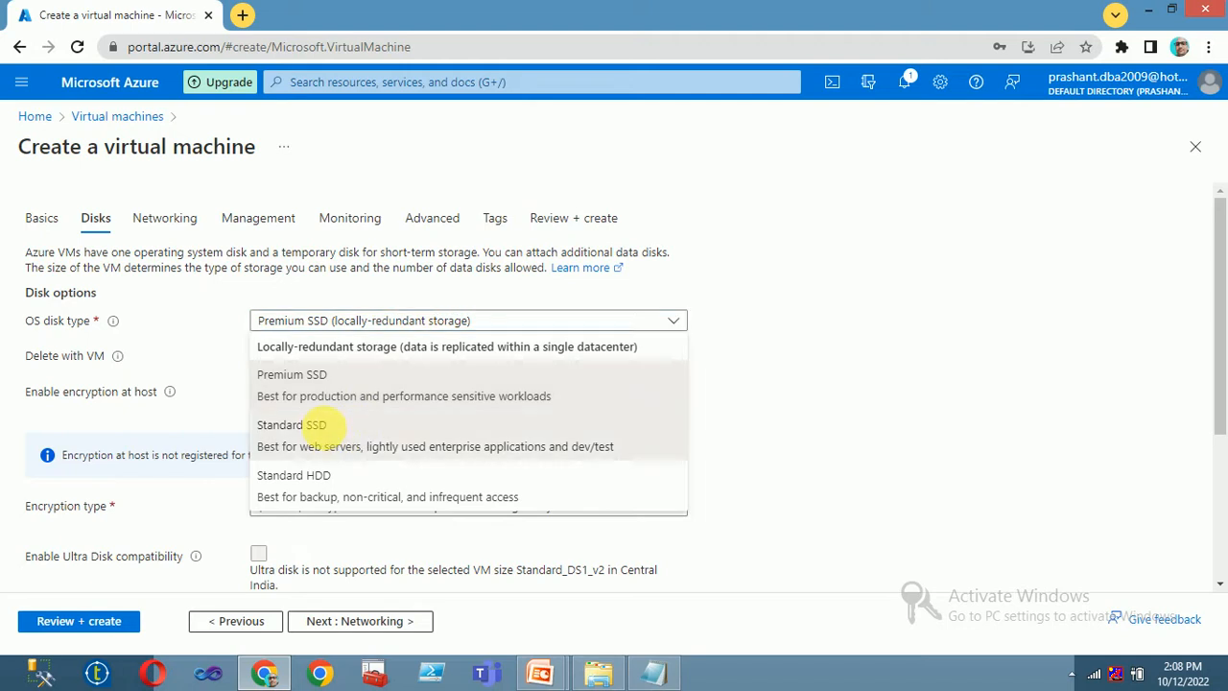
click(331, 425)
scroll(414, 547, down, 3)
click(365, 618)
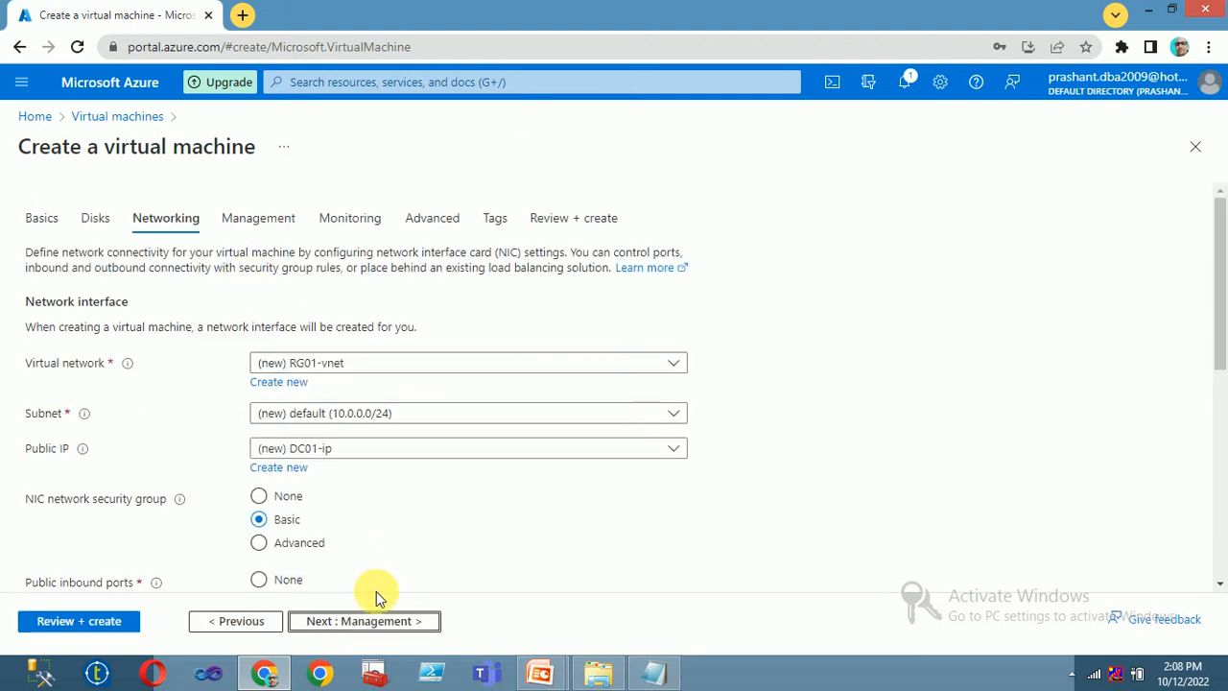
- Set patch orchestration to Manual updates and advance through Monitoring and Advanced to Tags
click(361, 625)
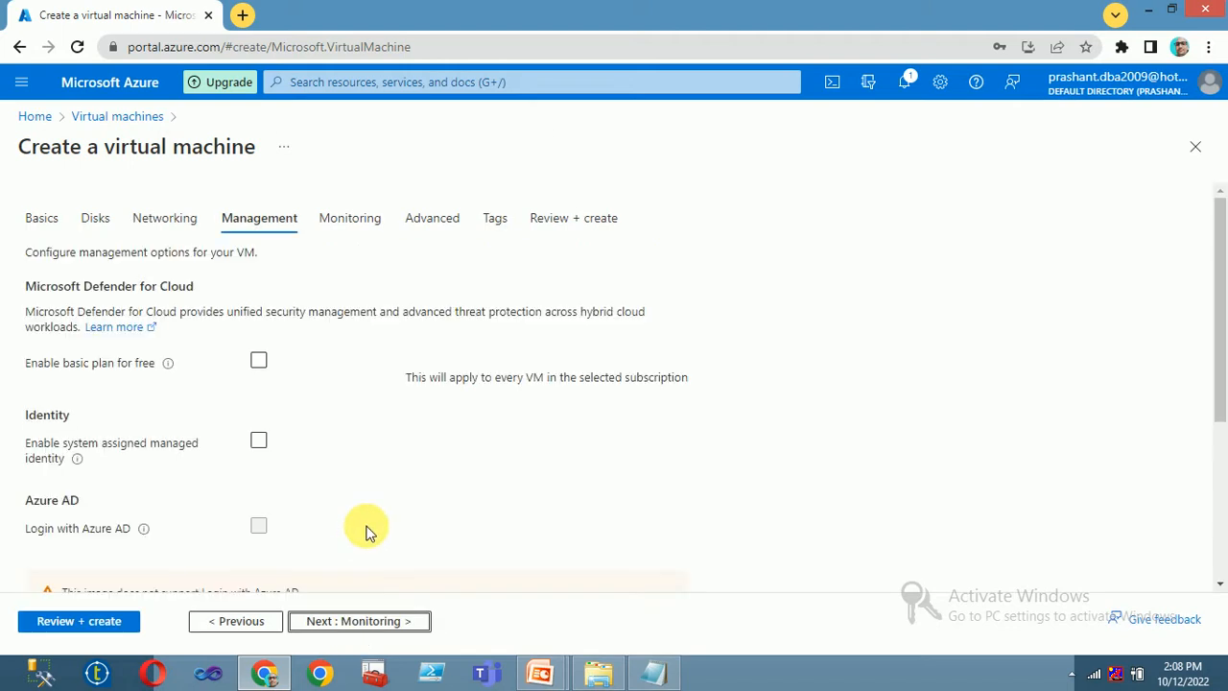
scroll(451, 506, down, 4)
click(393, 524)
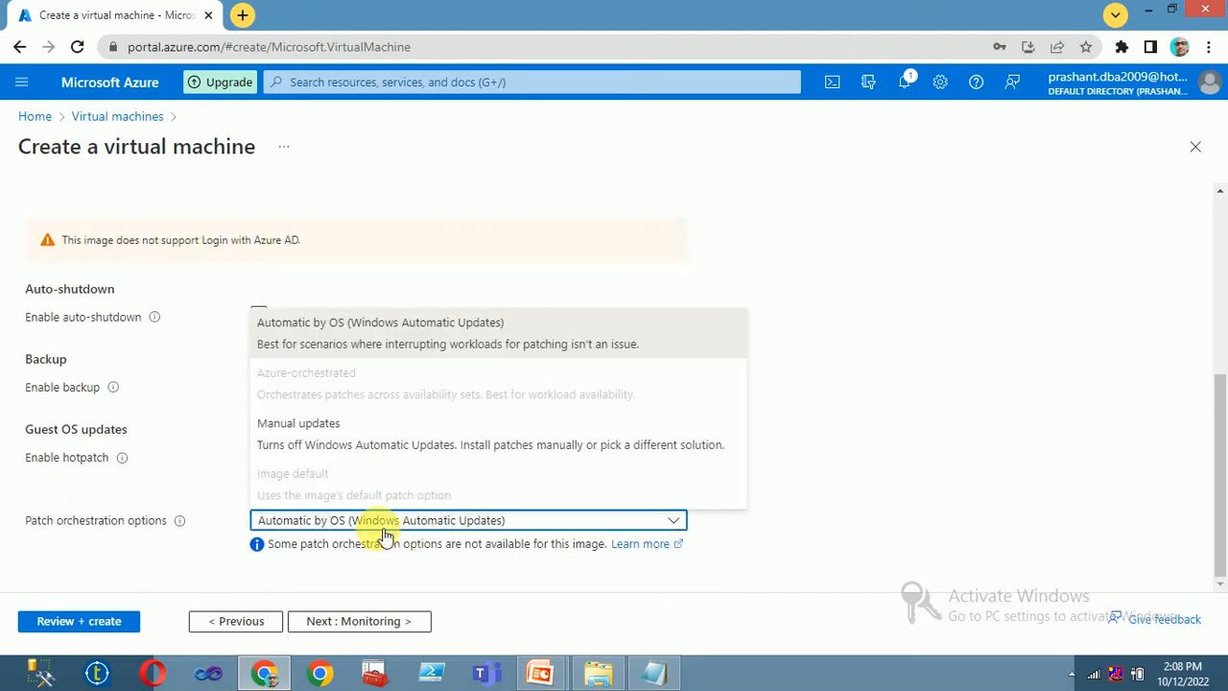
click(332, 453)
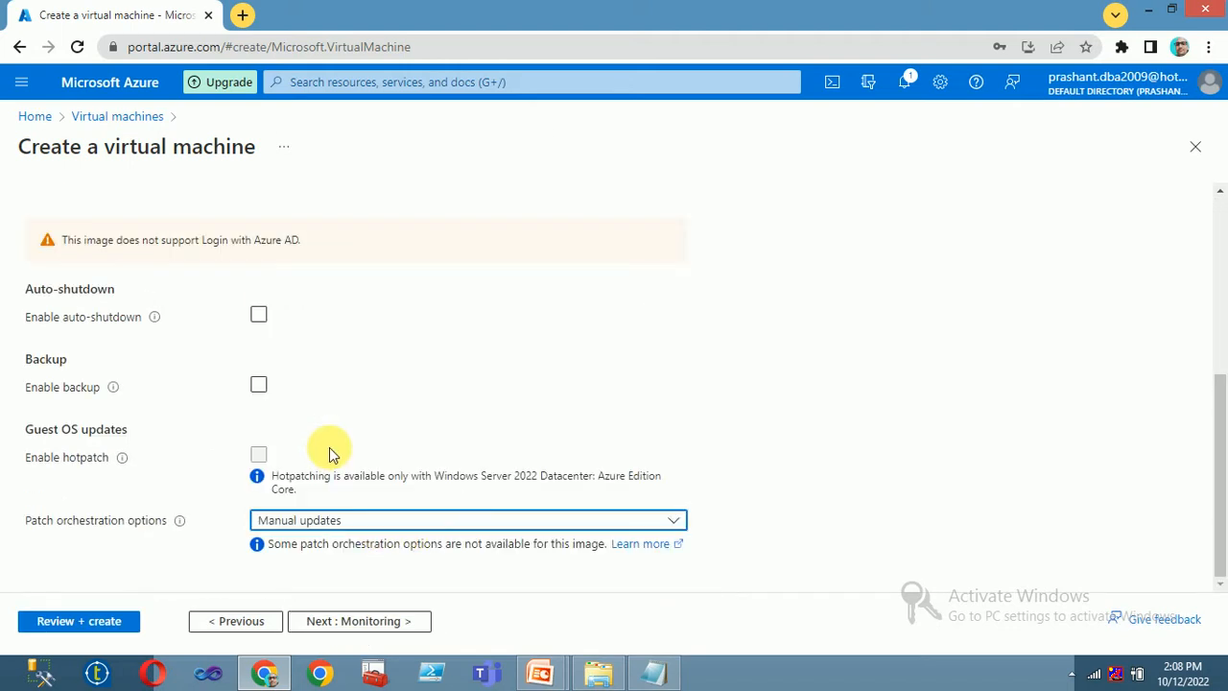
click(349, 623)
click(352, 624)
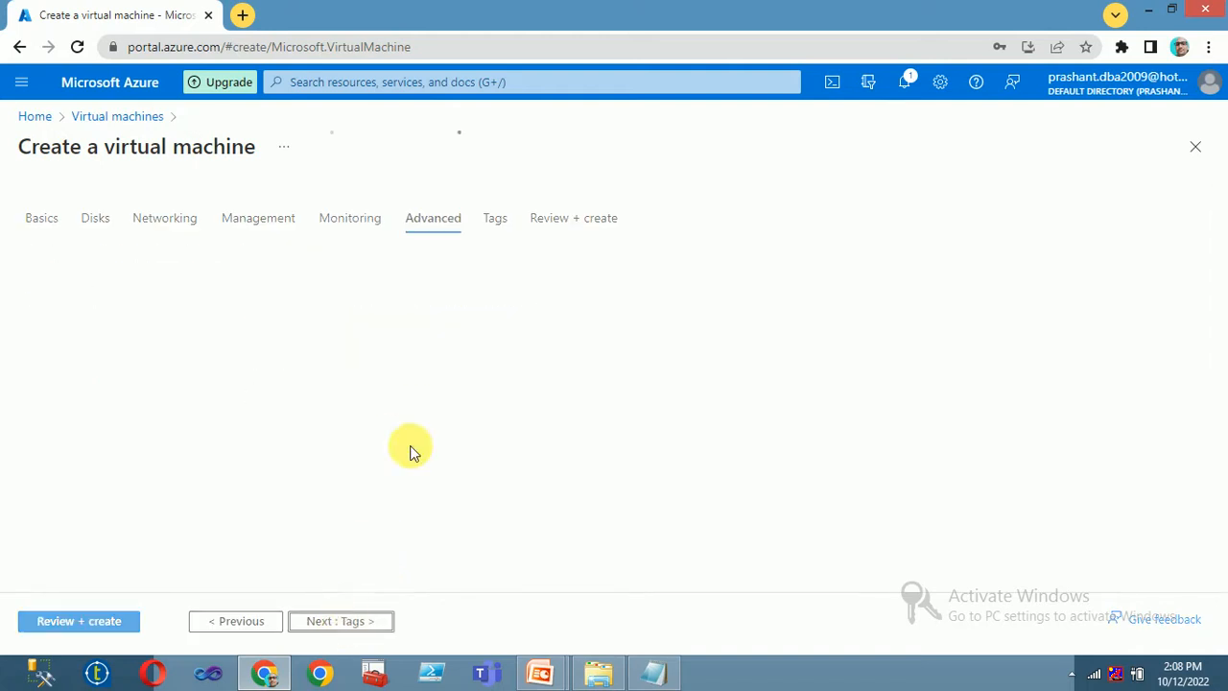
click(340, 621)
- Review DC01, confirm Validation passed, and create it in RG01
click(347, 620)
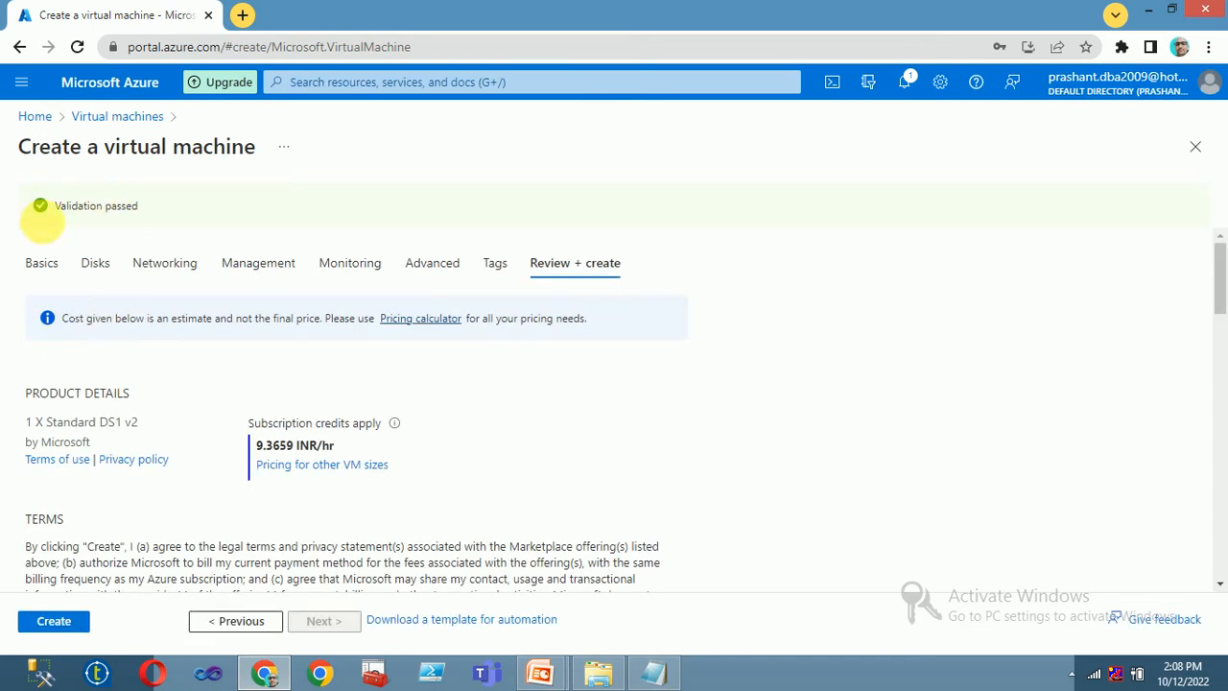
drag(53, 206, 197, 218)
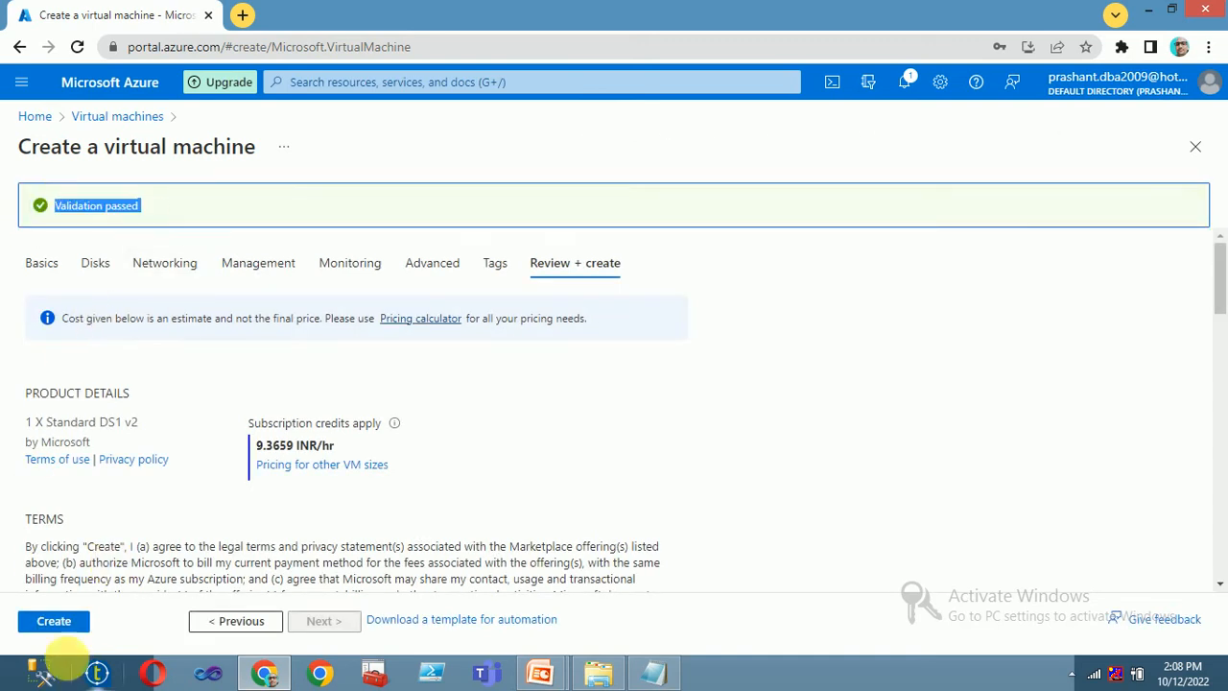
click(55, 624)
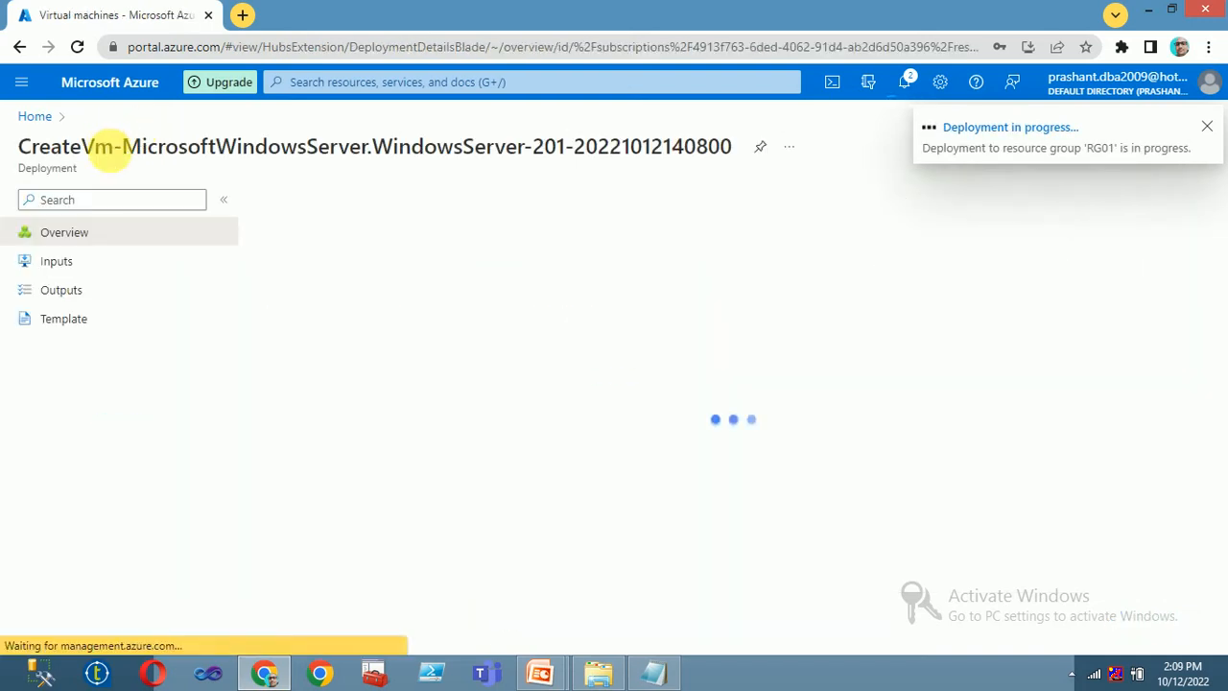
- Check deployment notifications and refresh the Virtual machines list for the new VM
click(42, 123)
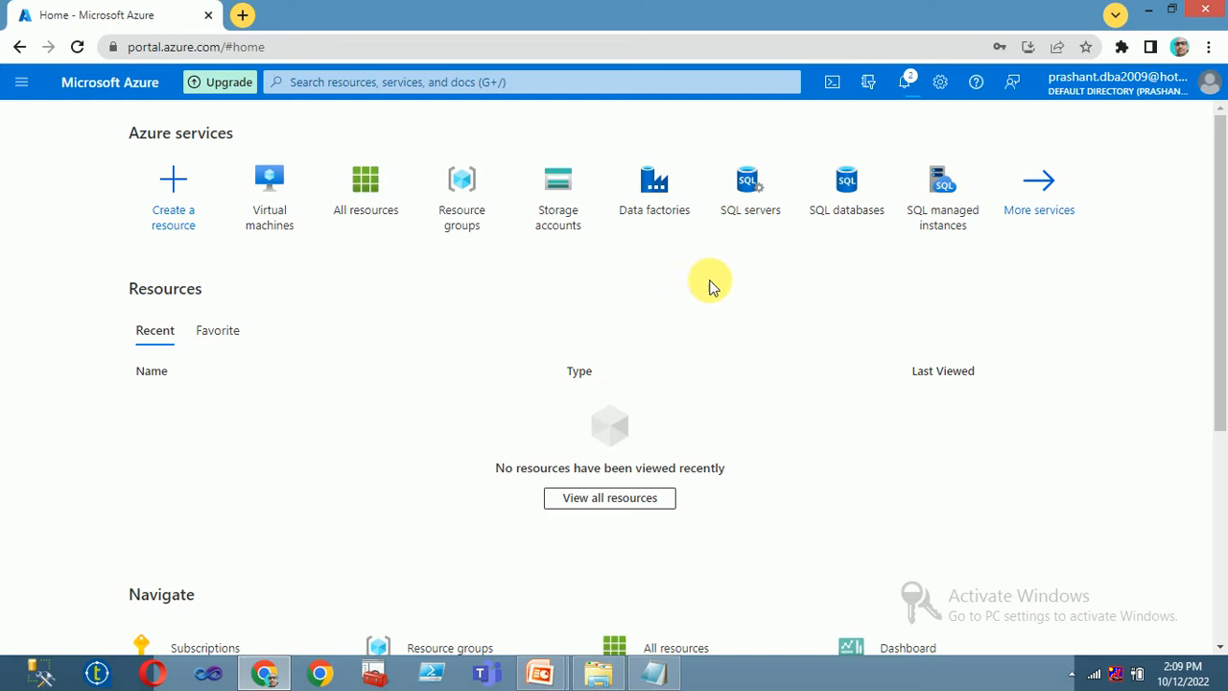
click(905, 81)
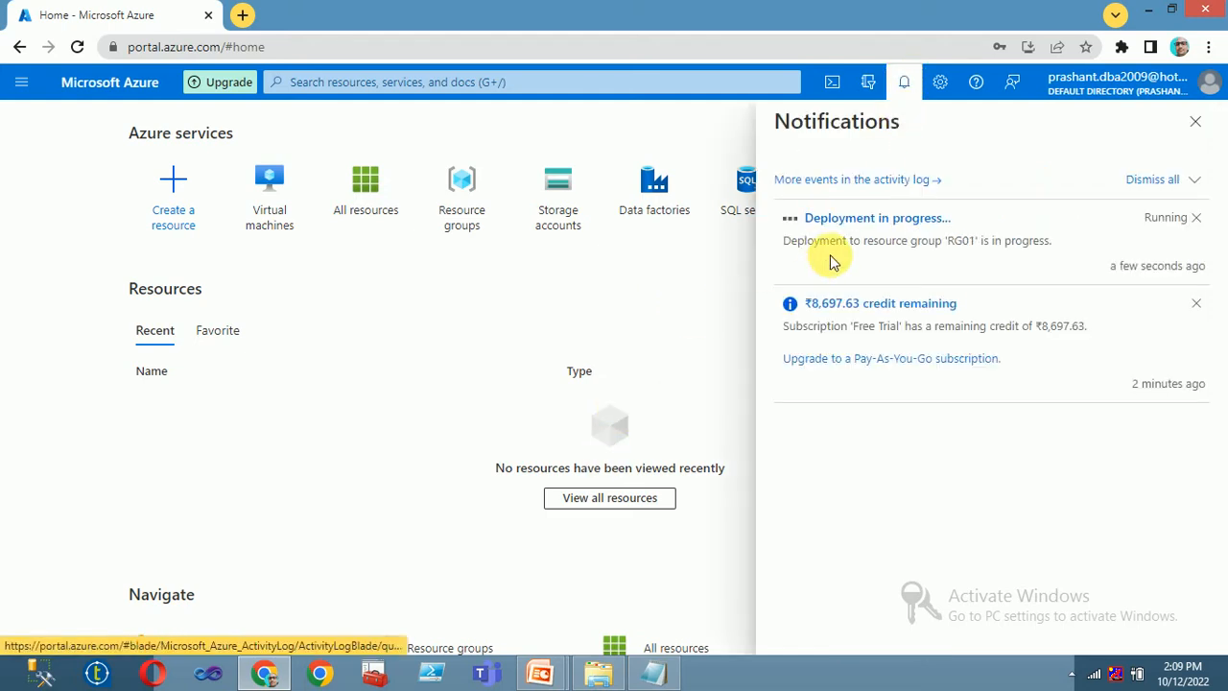
click(285, 206)
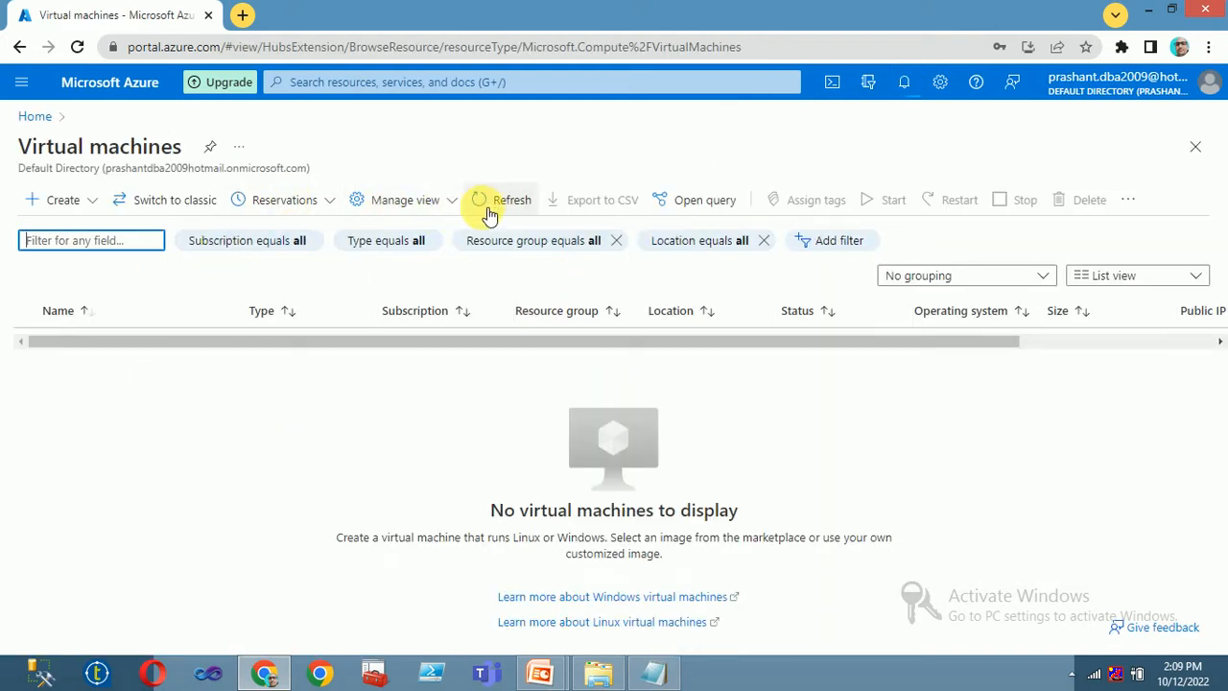
click(490, 202)
click(491, 204)
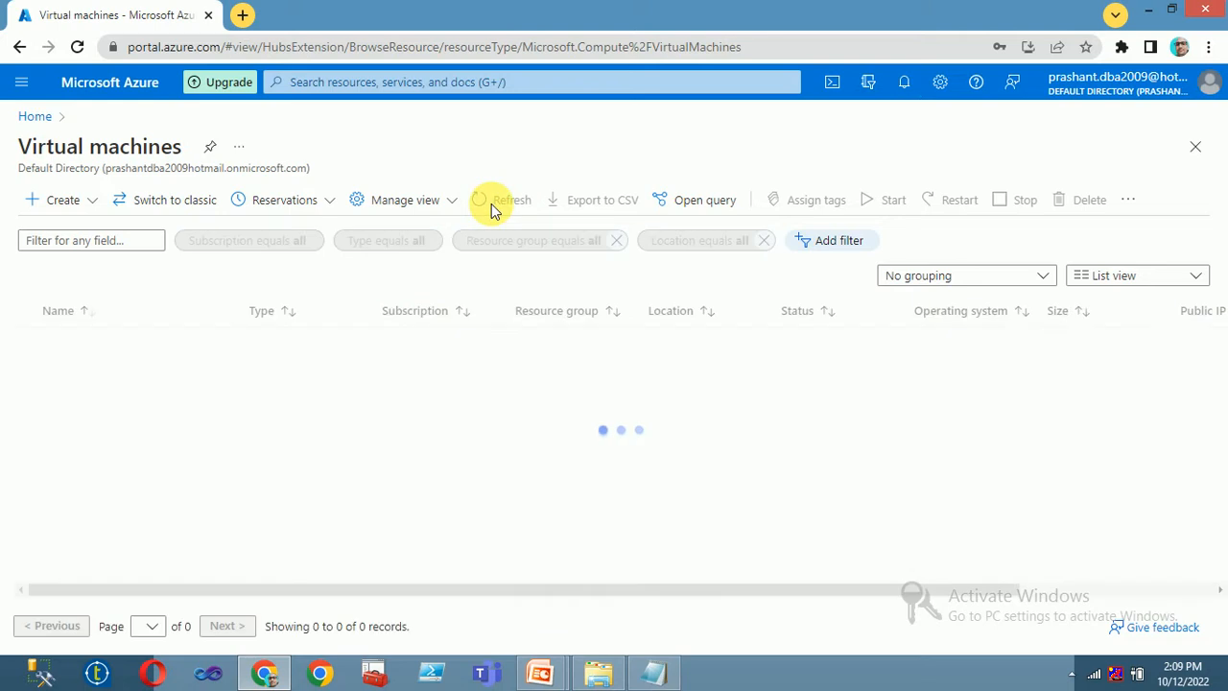
click(496, 206)
click(491, 201)
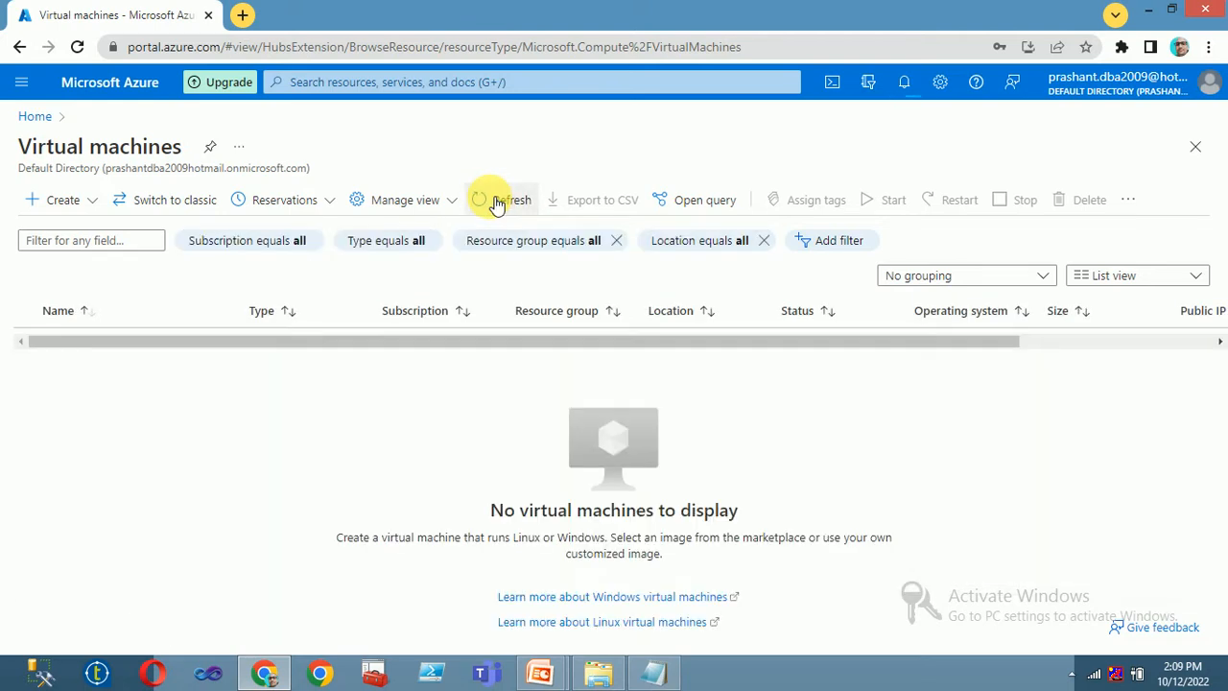
- Recheck the deployment notification, refresh the VM list and open DC01
click(36, 117)
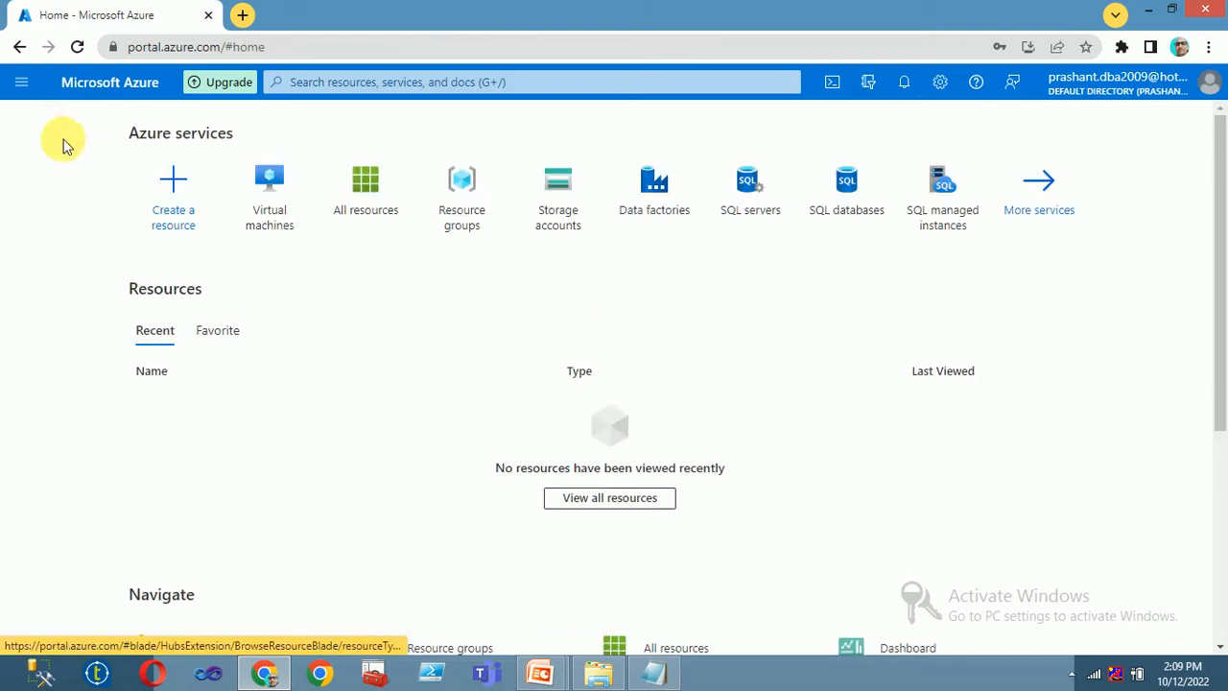
click(904, 82)
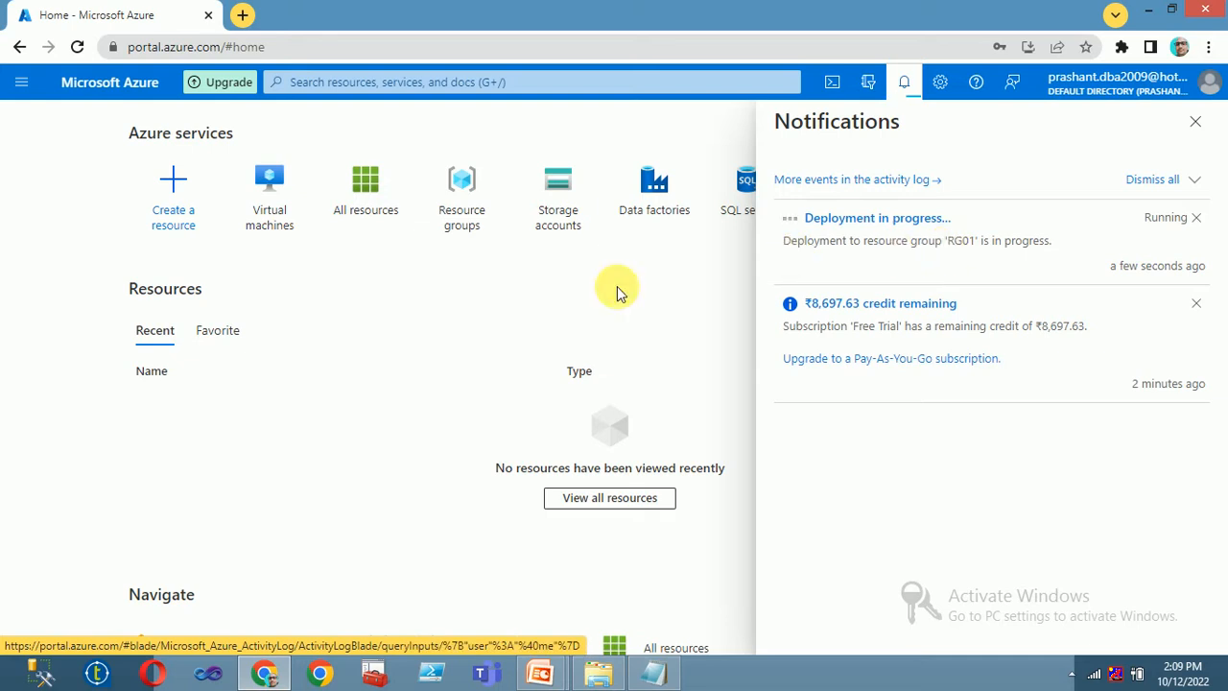
click(277, 197)
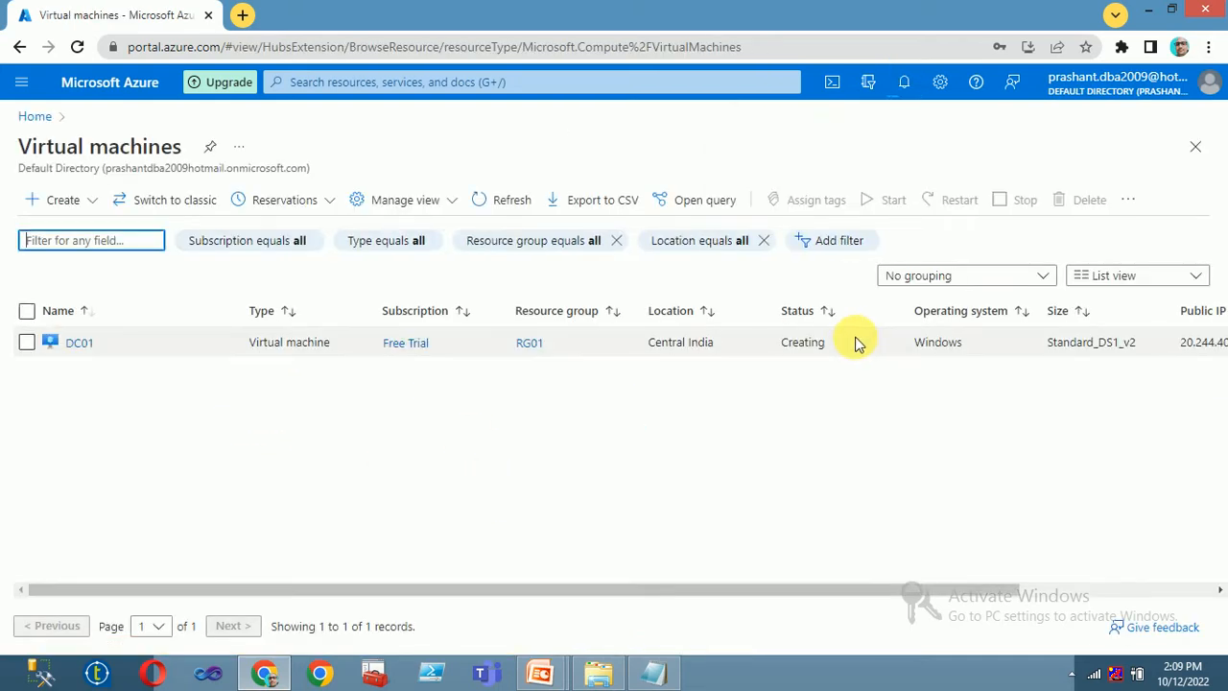
click(796, 310)
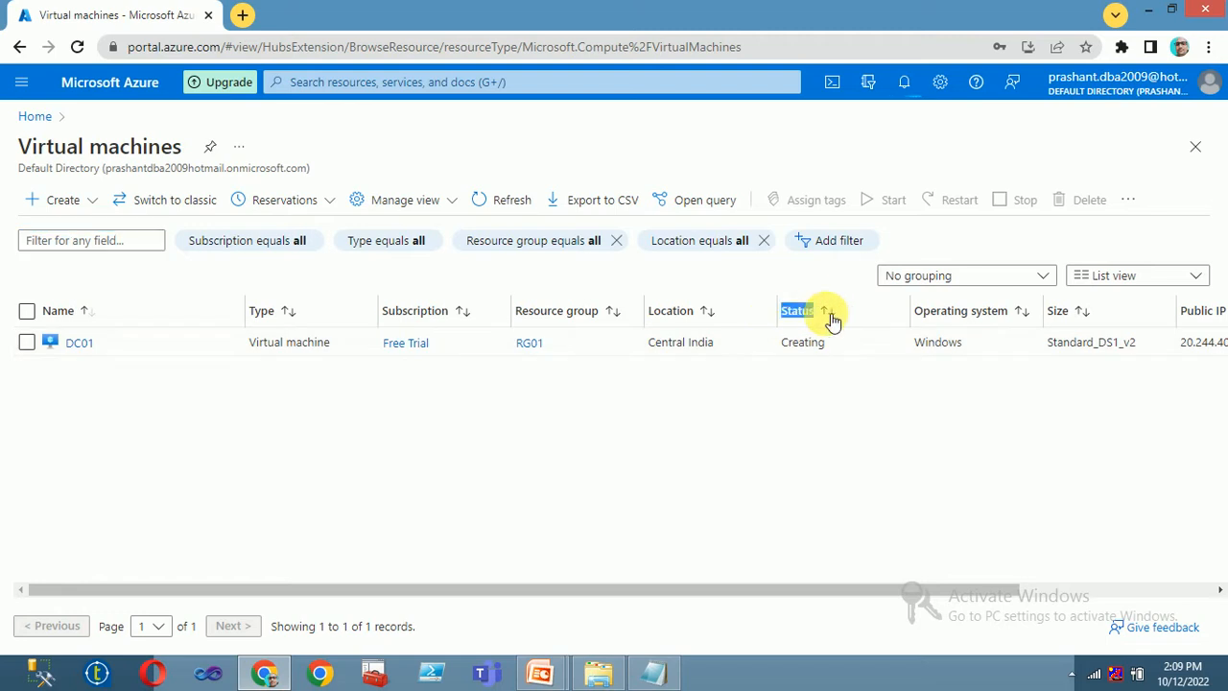
click(489, 207)
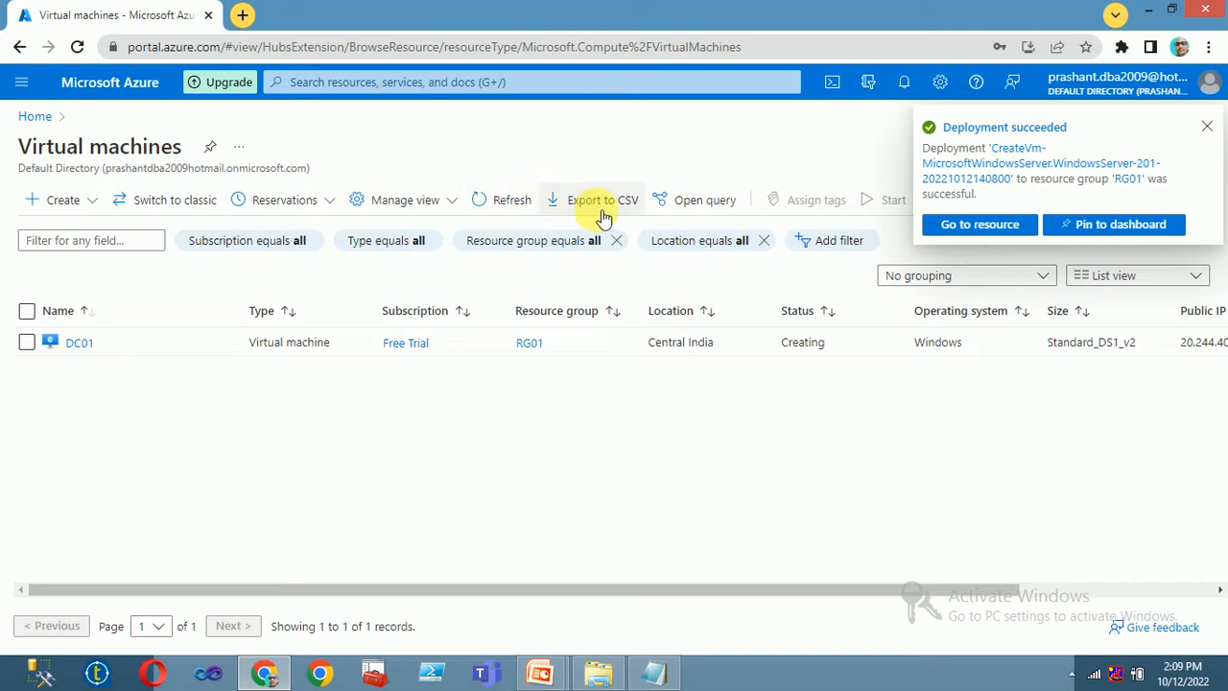
click(976, 230)
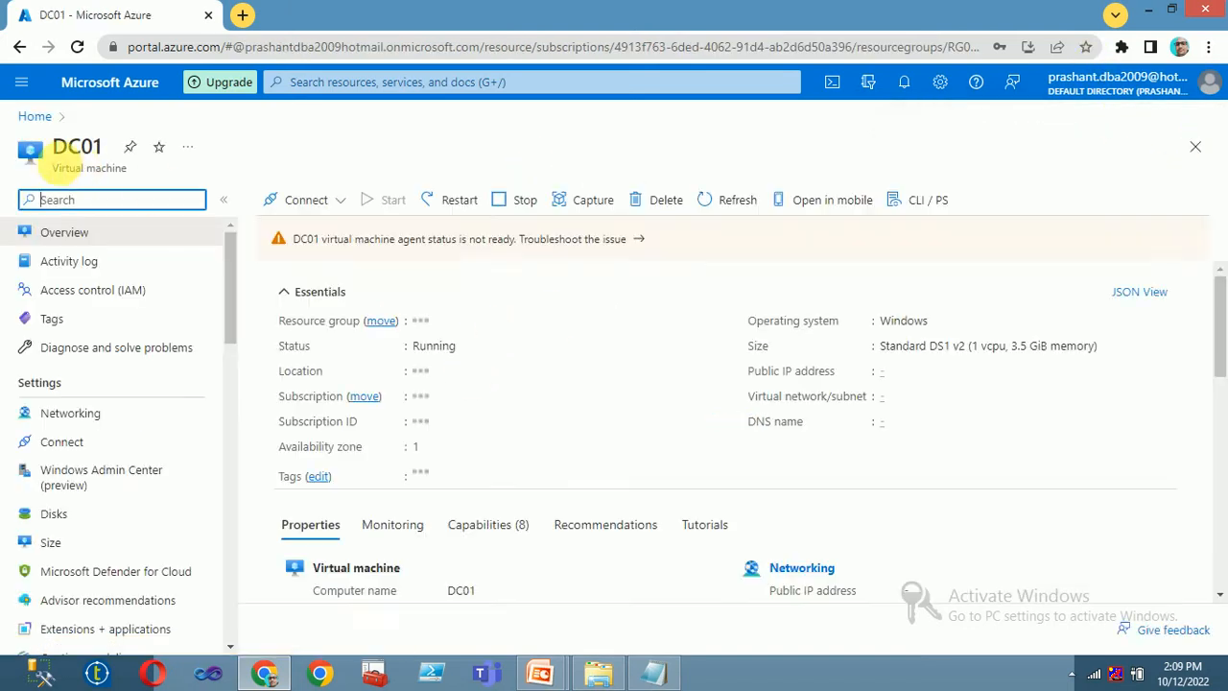
- Refresh the Virtual machines list until DC01 shows Running in RG01, Central India
click(32, 116)
click(274, 209)
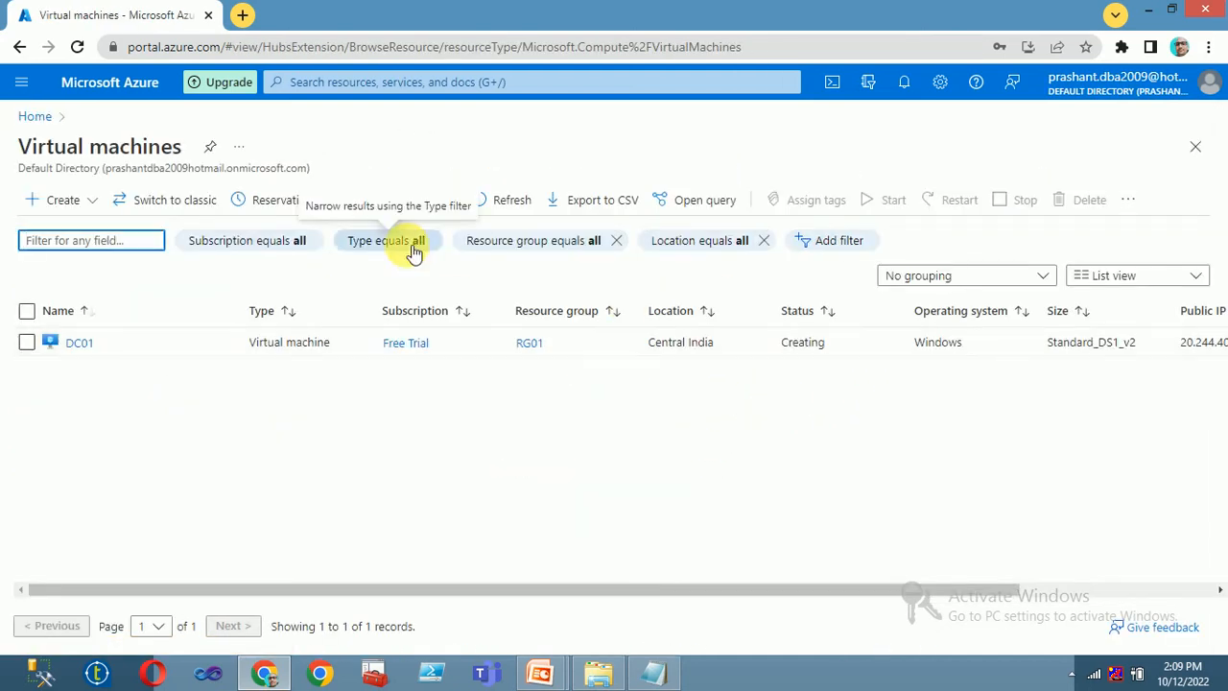
click(513, 201)
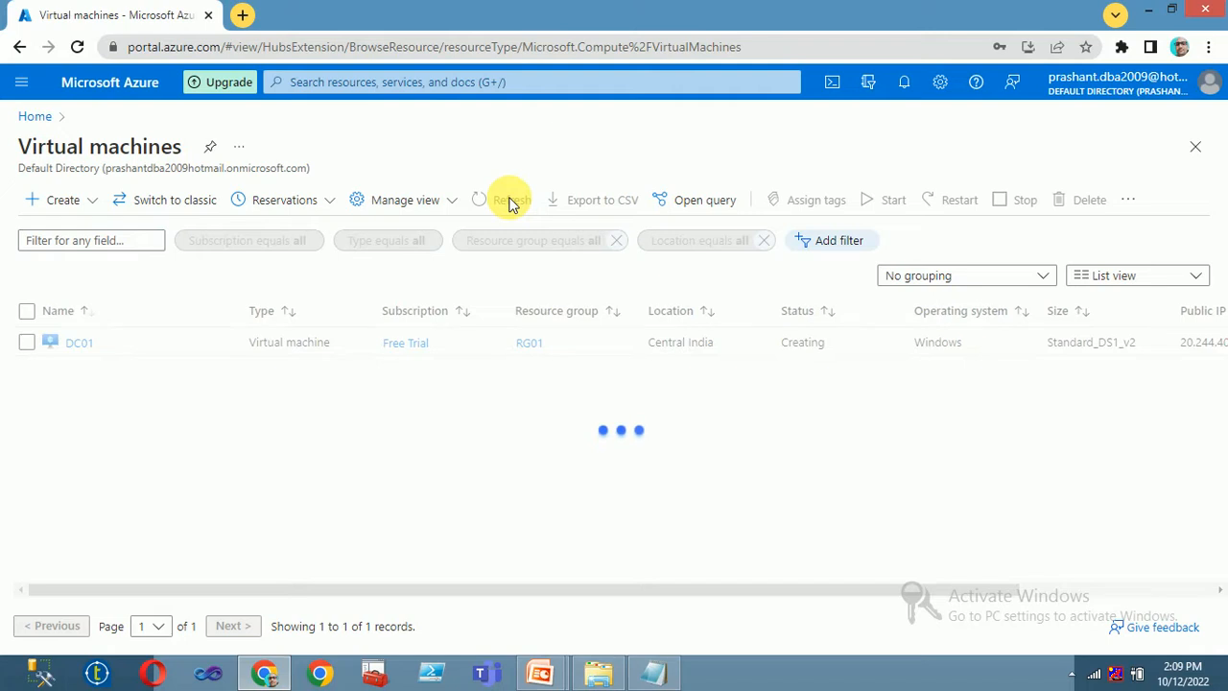
click(512, 202)
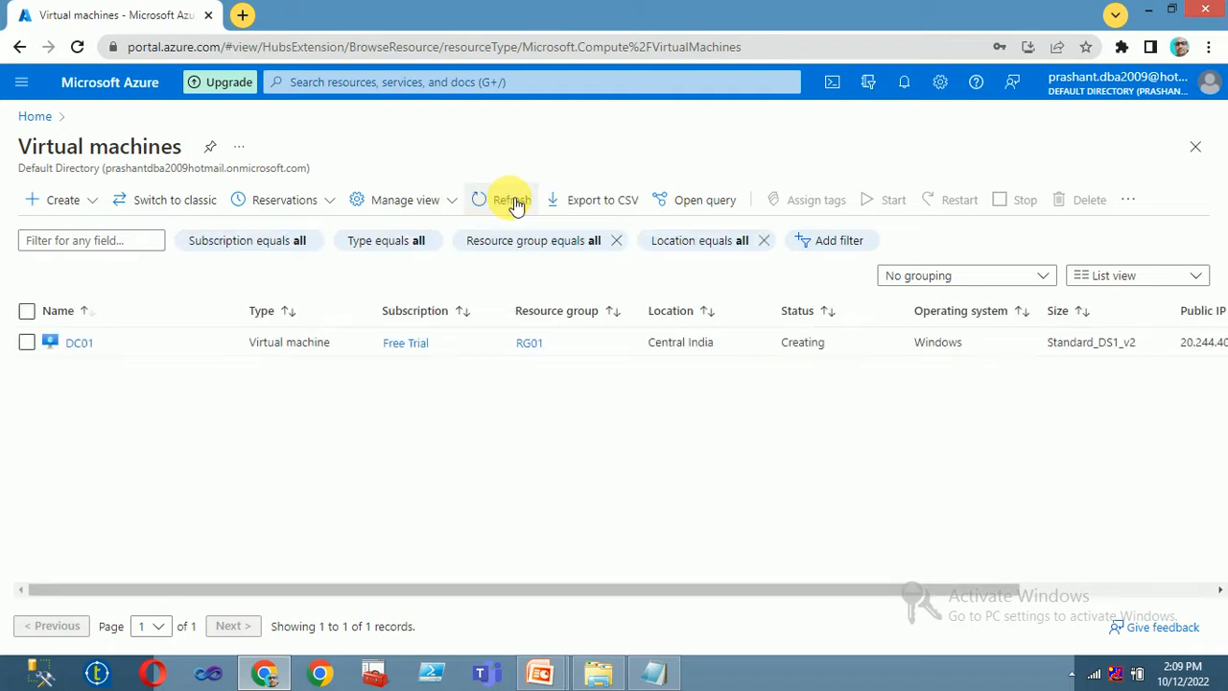
click(512, 201)
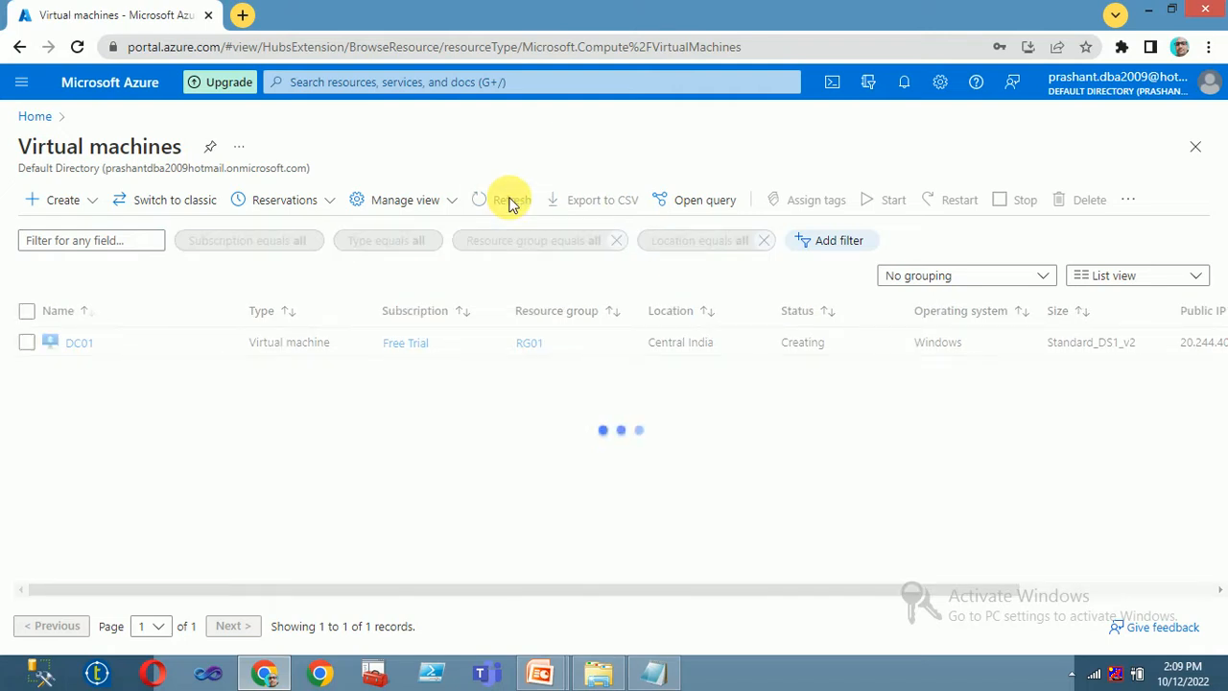
click(511, 201)
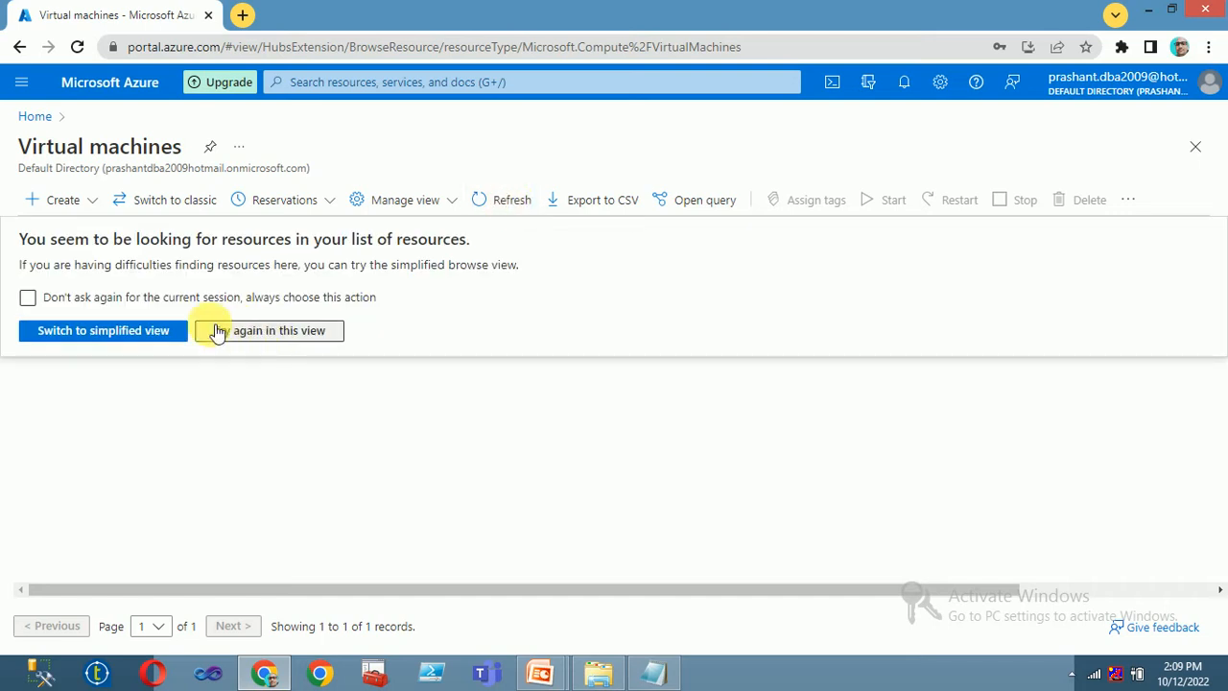
click(218, 331)
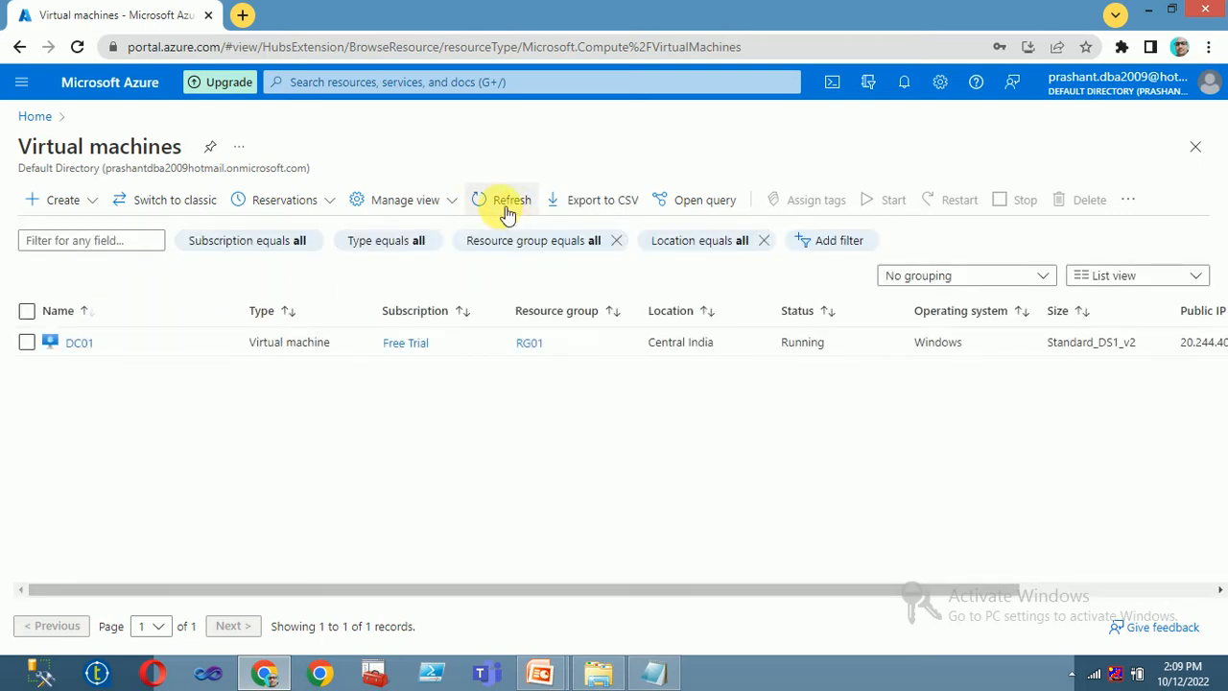
click(506, 207)
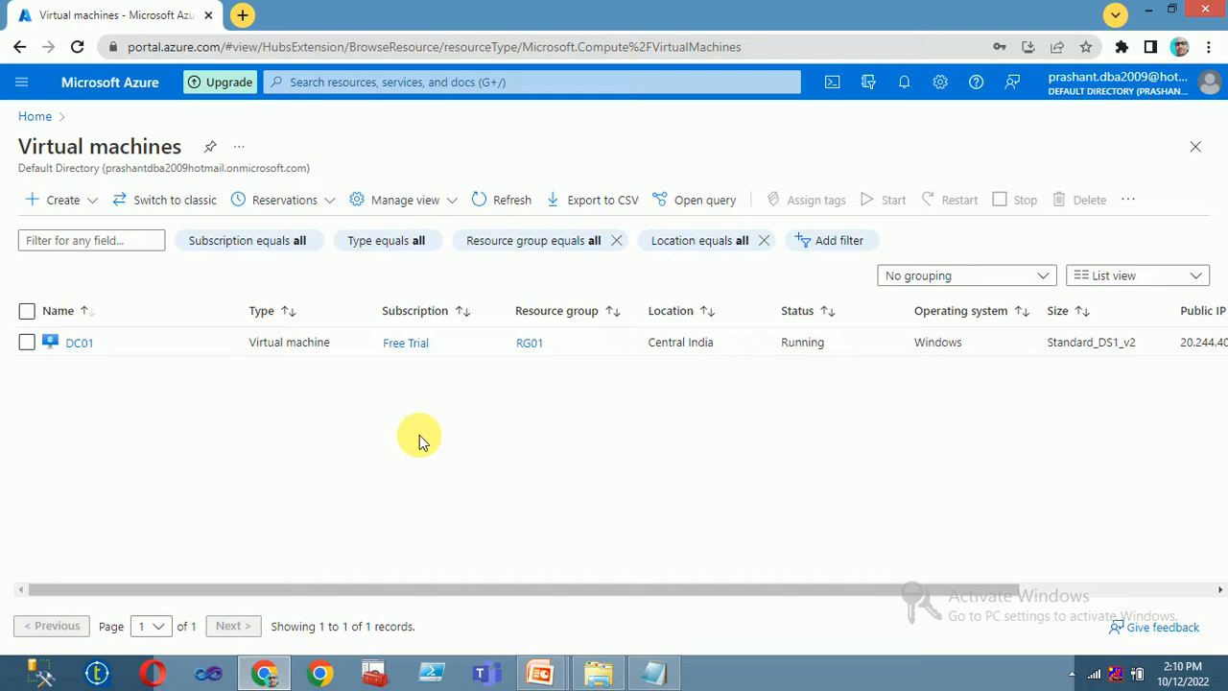
- Start another Azure VM in resource group RG01 named NODE01
click(65, 202)
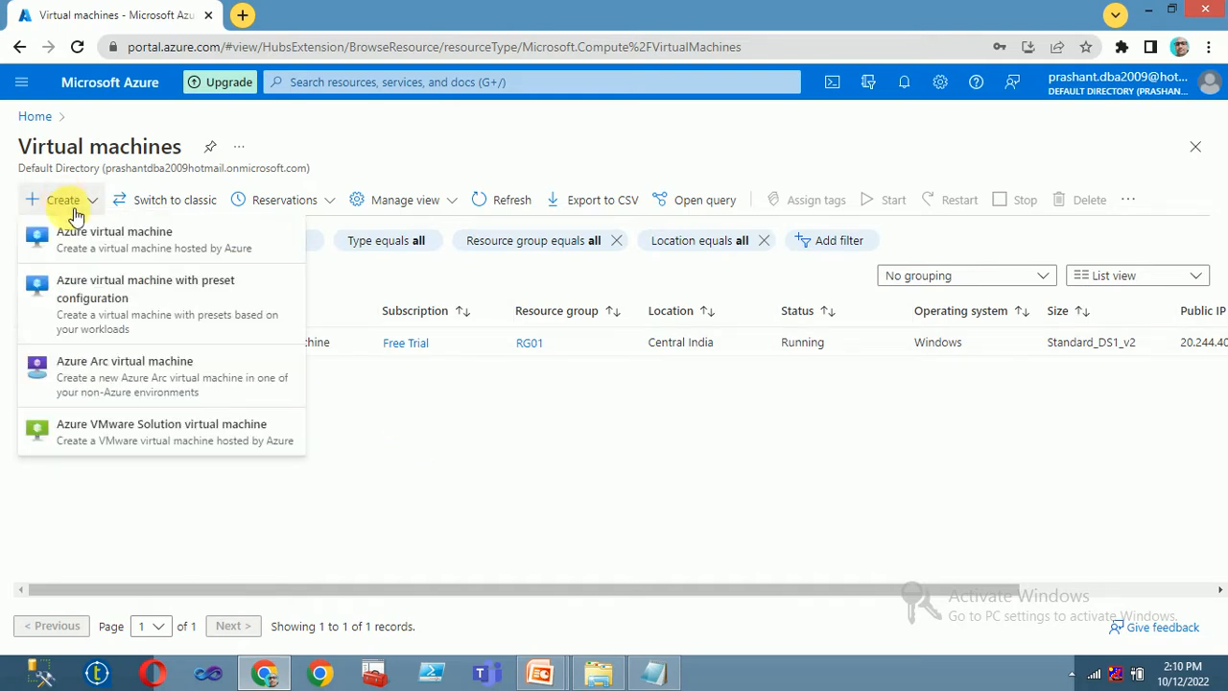
click(85, 235)
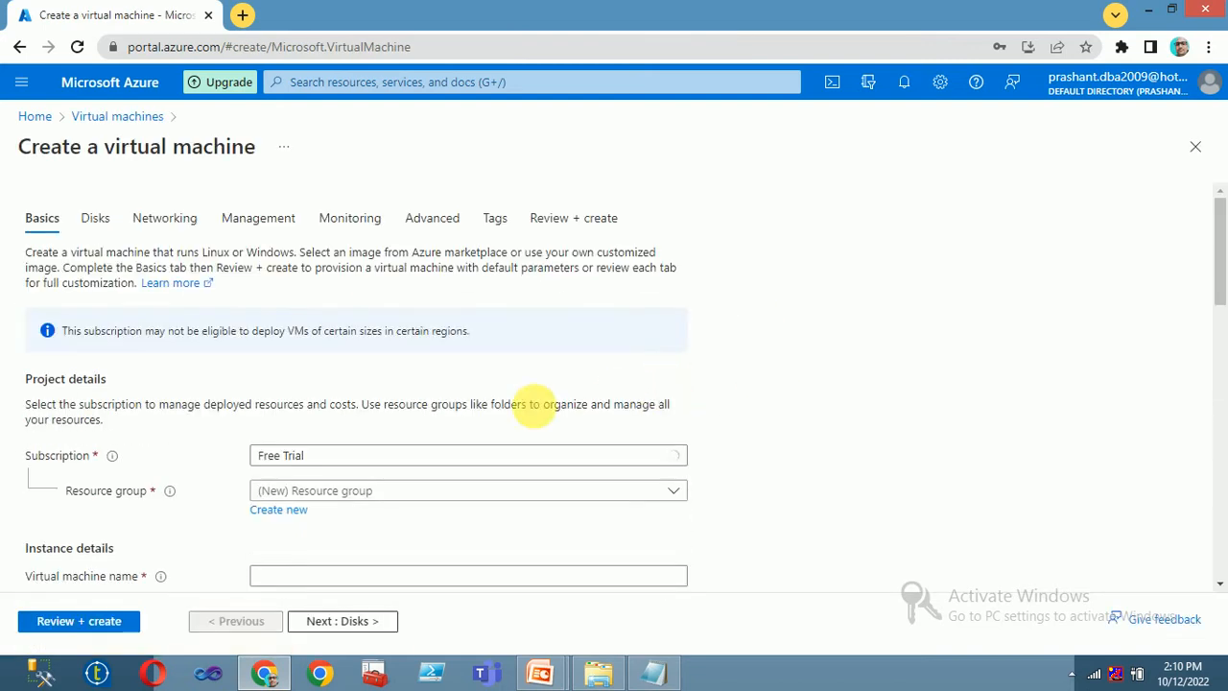
click(370, 492)
scroll(372, 494, down, 1)
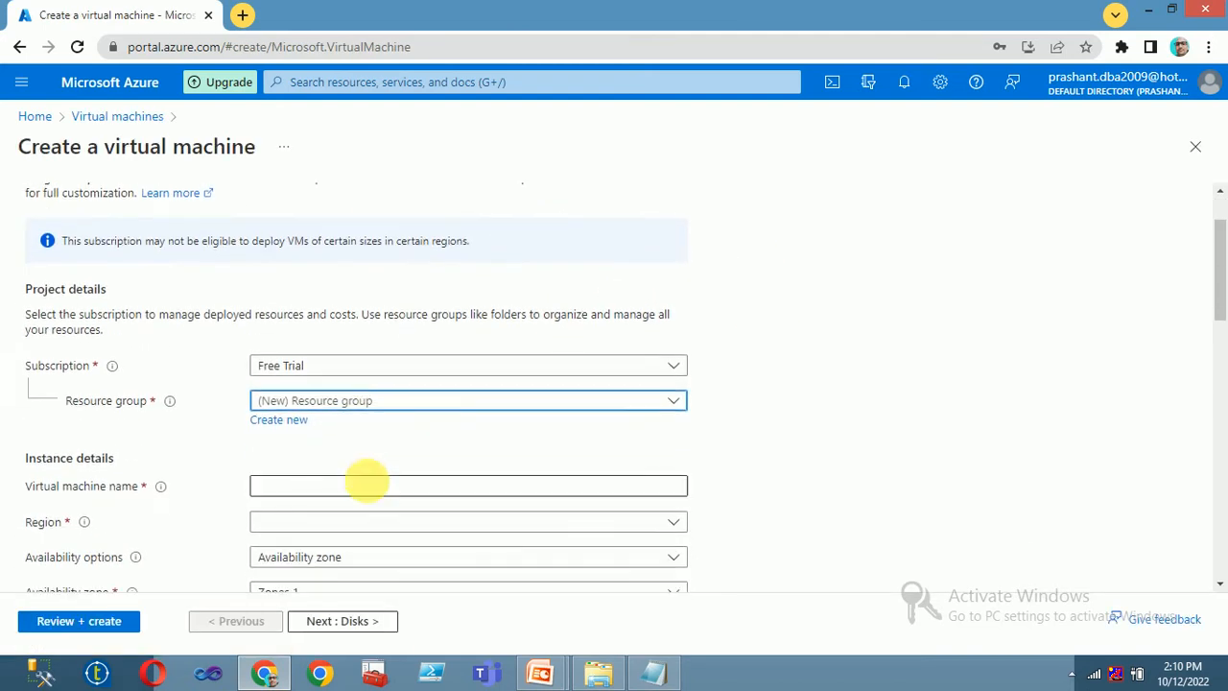
click(294, 401)
click(282, 497)
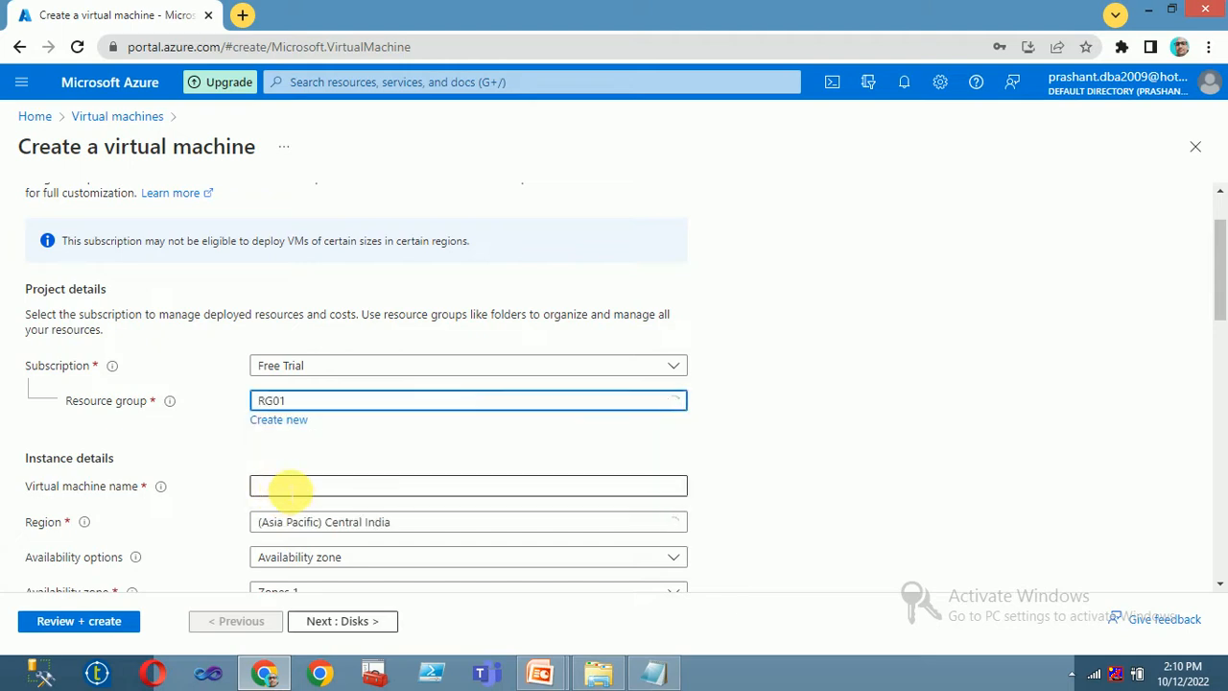
scroll(346, 447, down, 1)
click(284, 405)
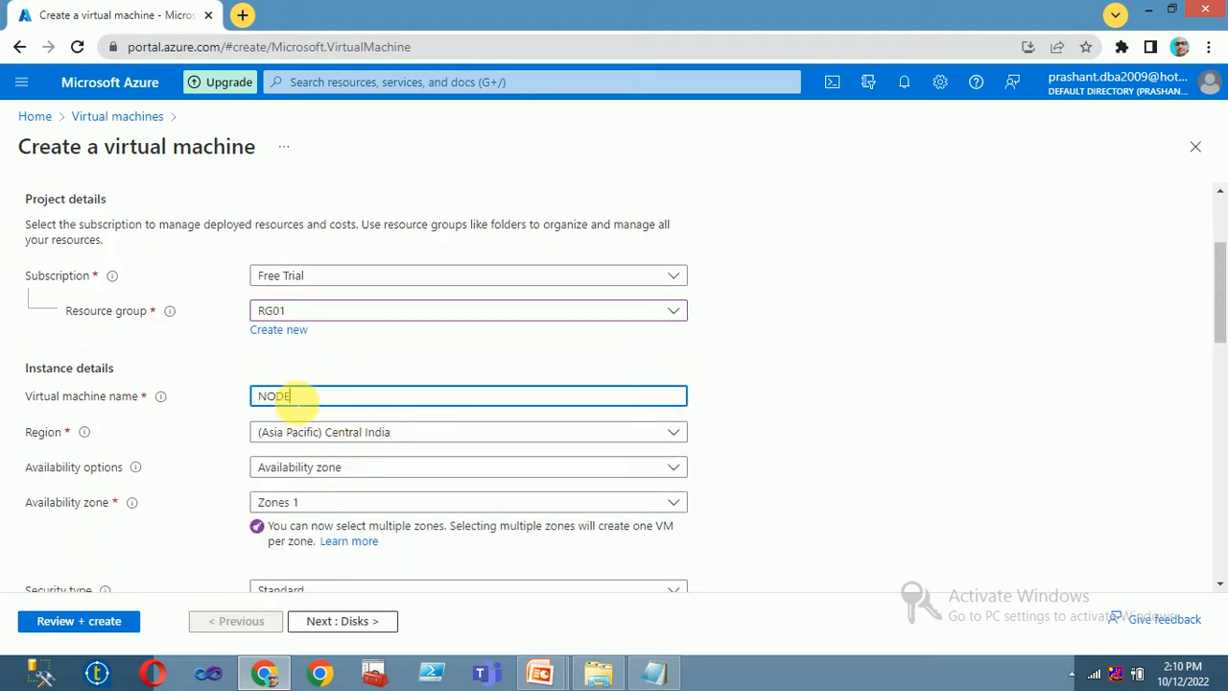
scroll(383, 392, down, 1)
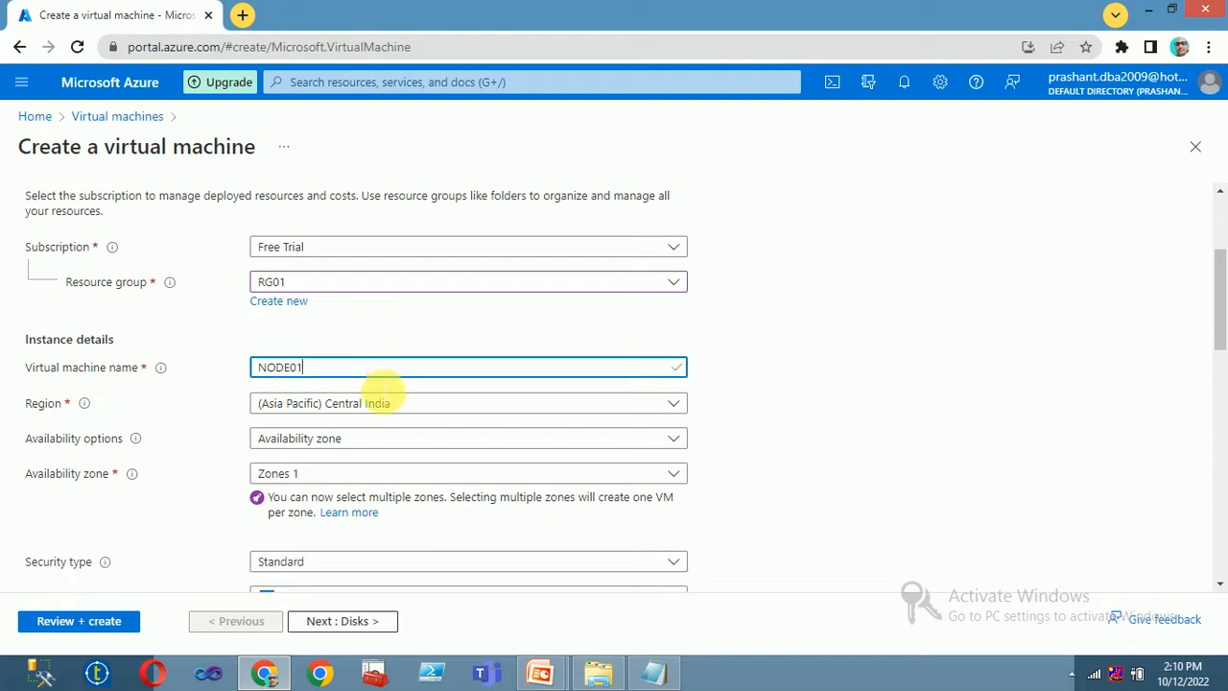
click(814, 441)
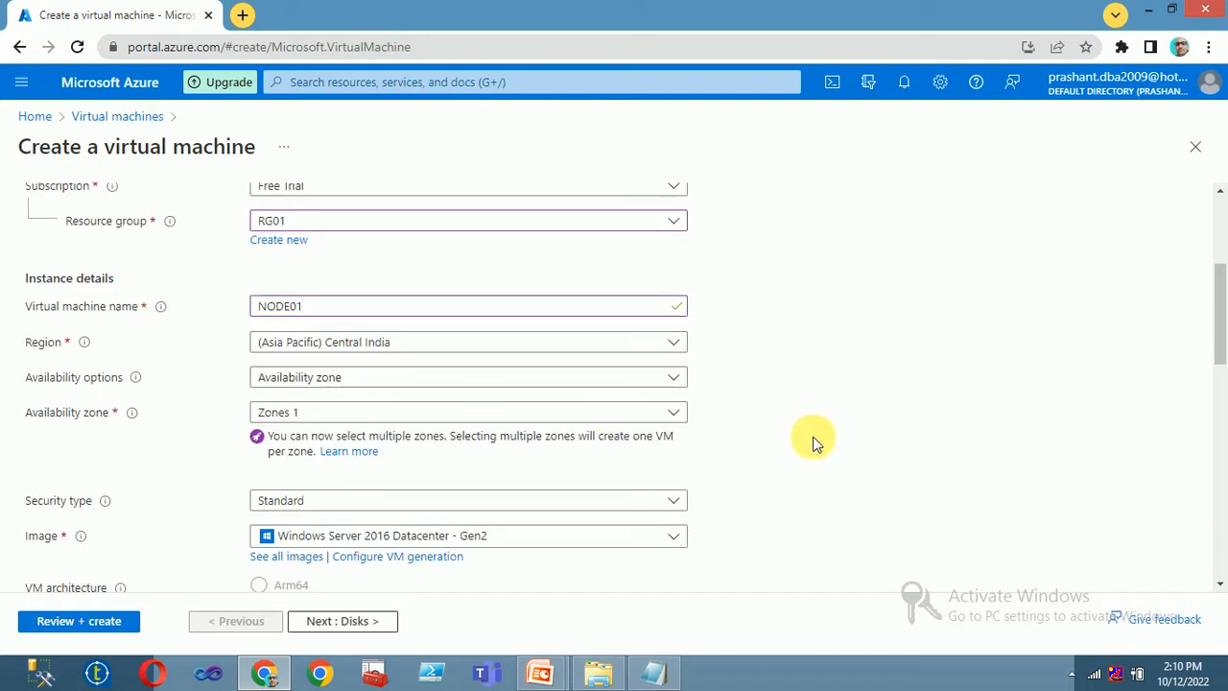
- Choose the SQL Server 2016 SP2 Enterprise image for NODE01
click(384, 539)
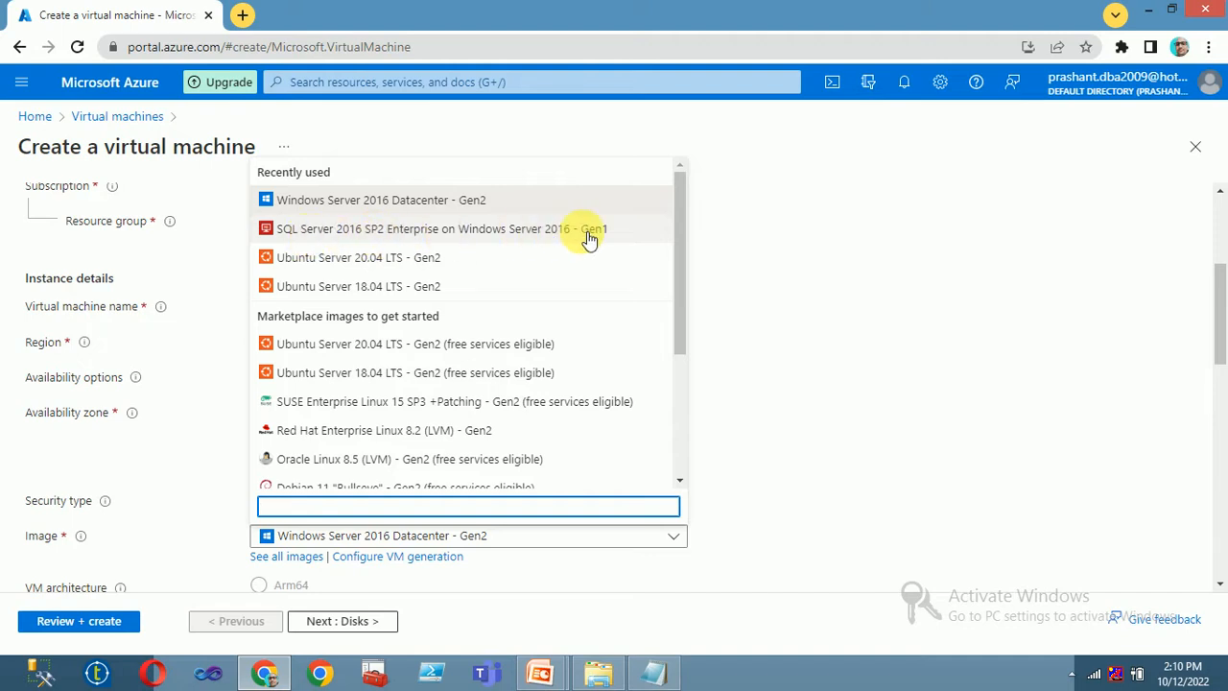
click(544, 233)
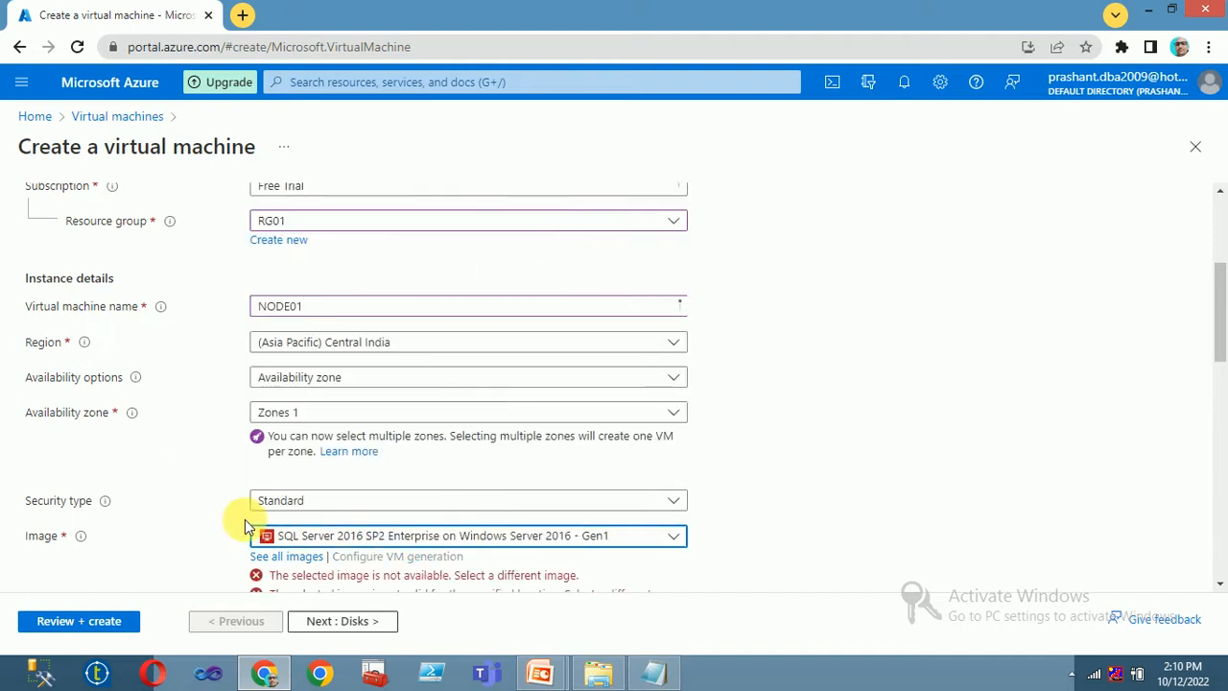
scroll(452, 466, down, 2)
scroll(446, 460, down, 1)
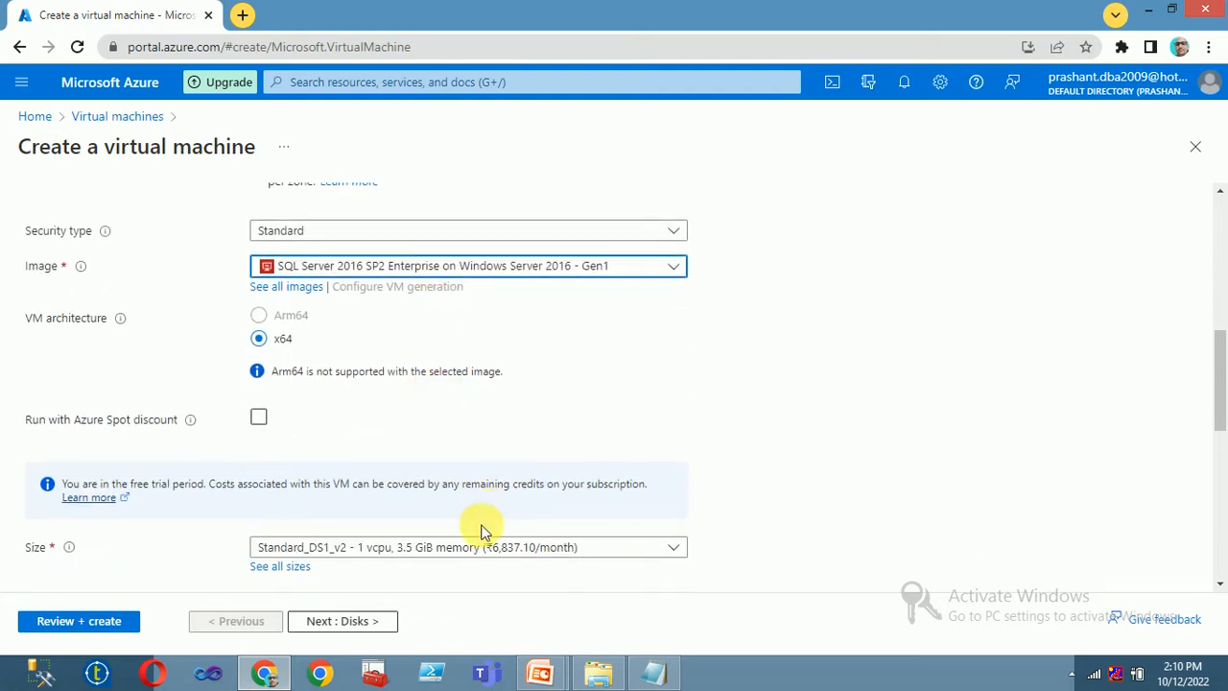
scroll(434, 551, down, 2)
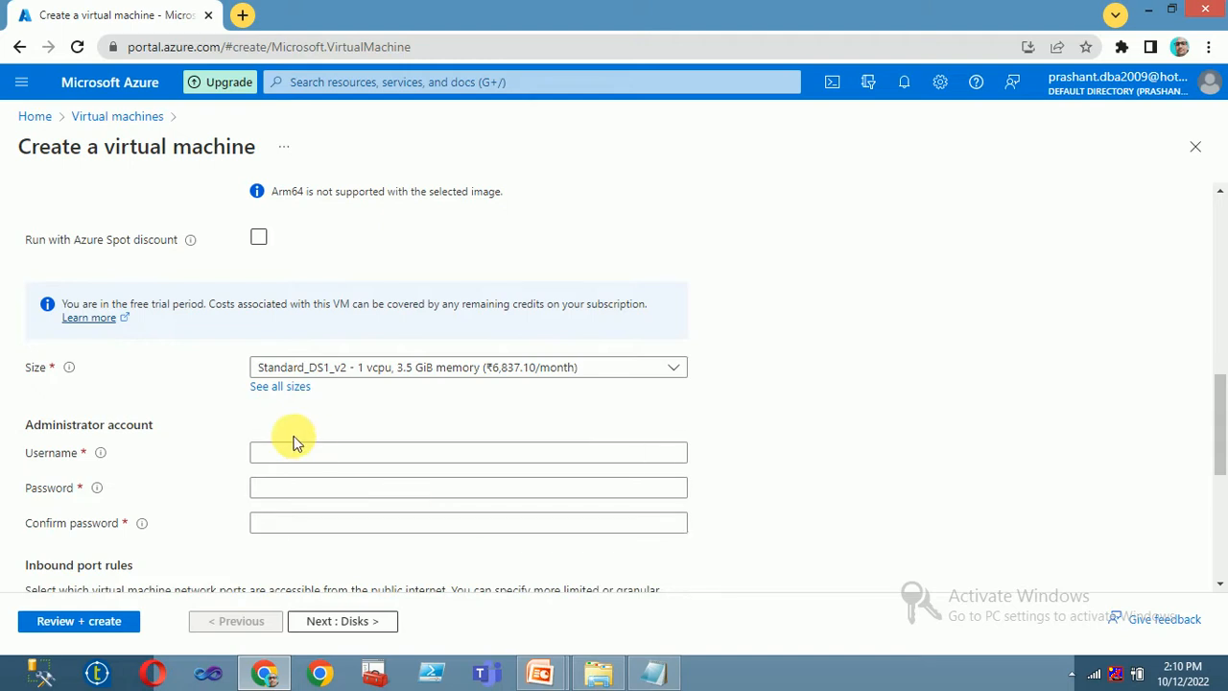
scroll(342, 406, up, 2)
scroll(345, 406, up, 2)
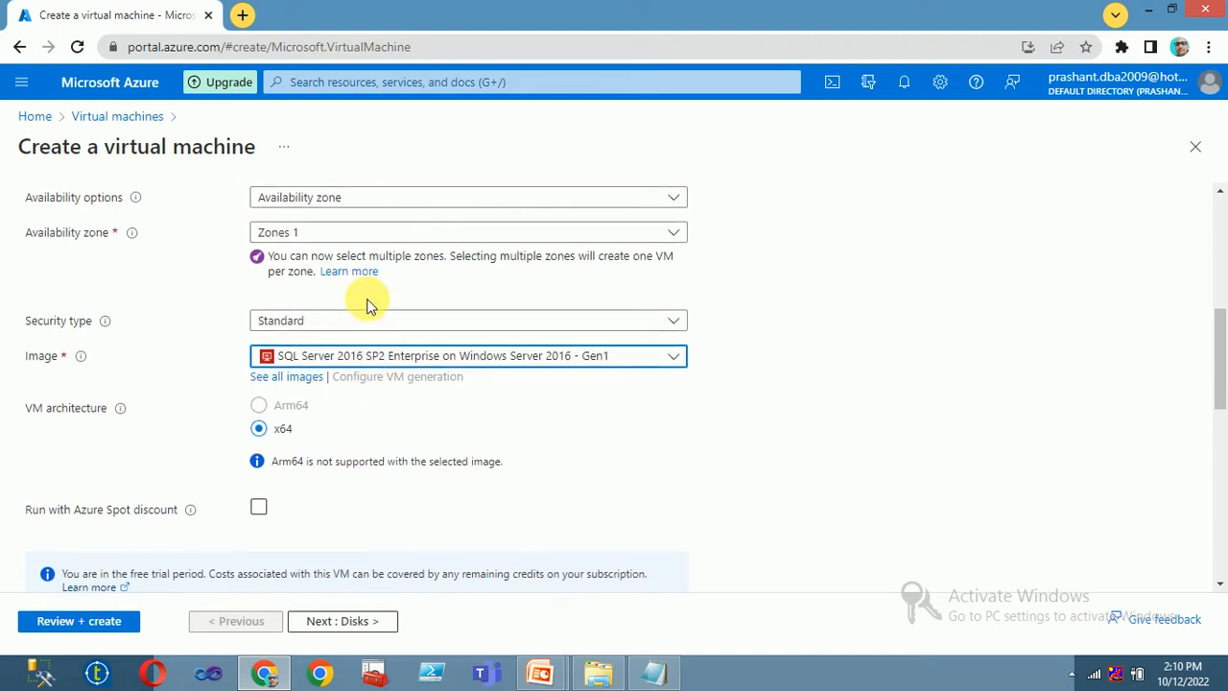
scroll(397, 261, down, 4)
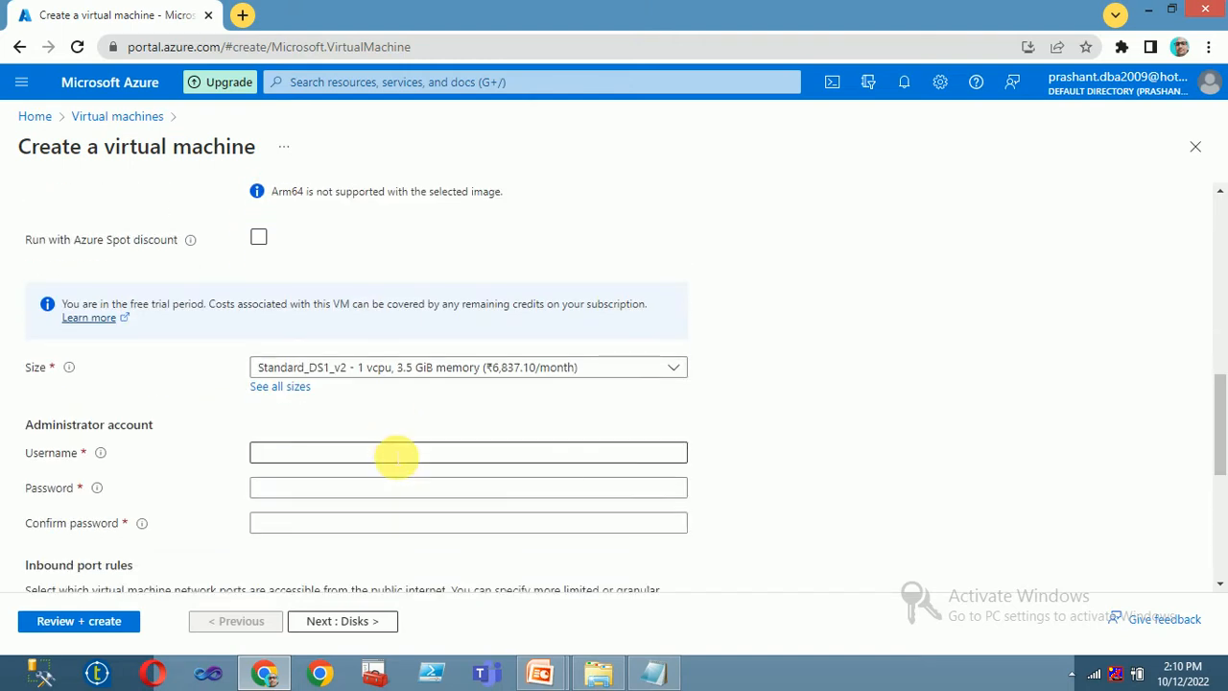
- Enter NODE01's administrator username, password and password confirmation
click(309, 456)
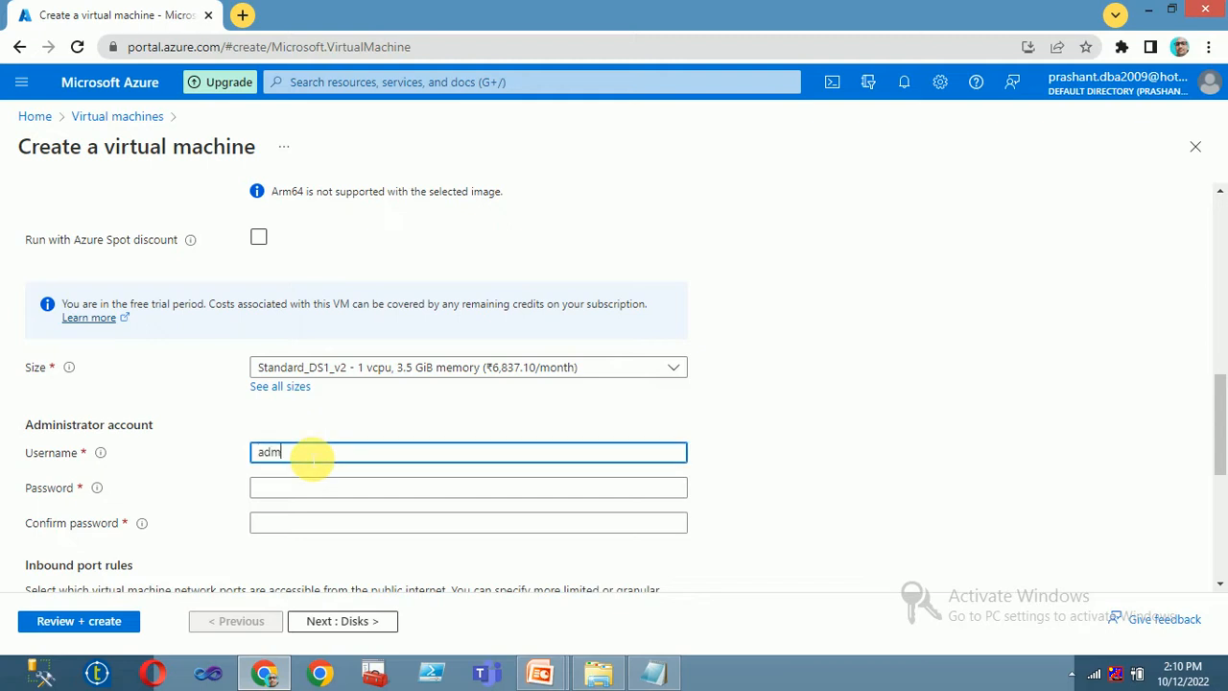
text(admin01)
key(Tab)
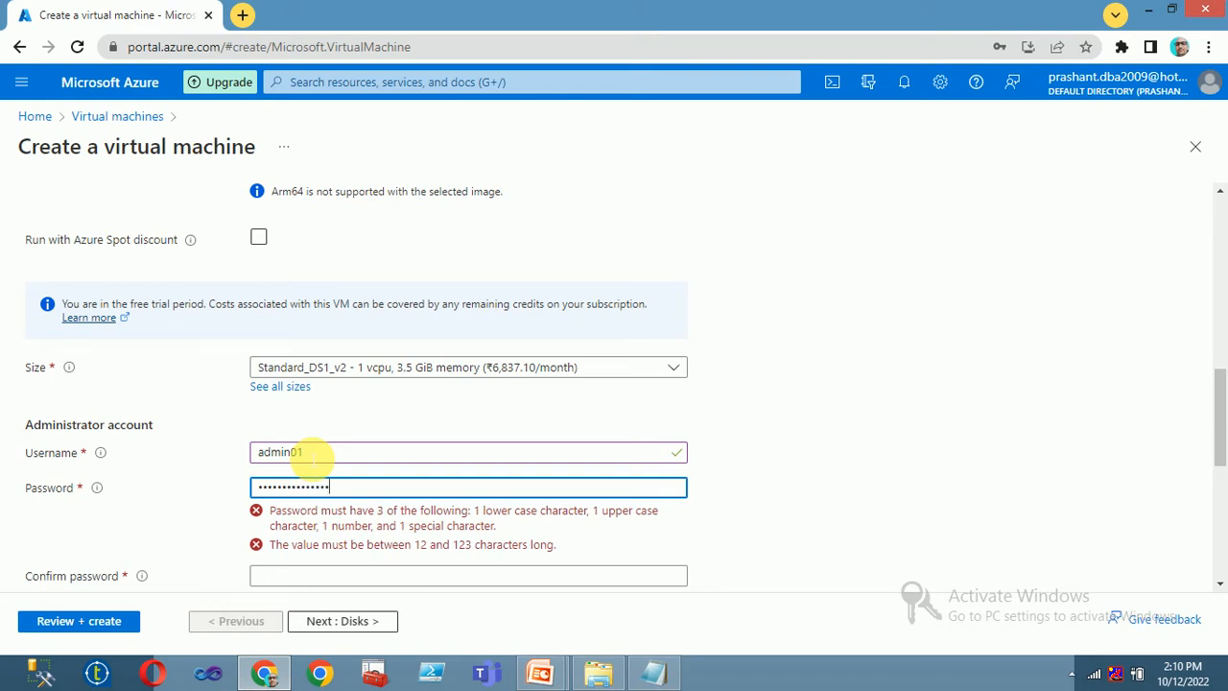
key(Tab)
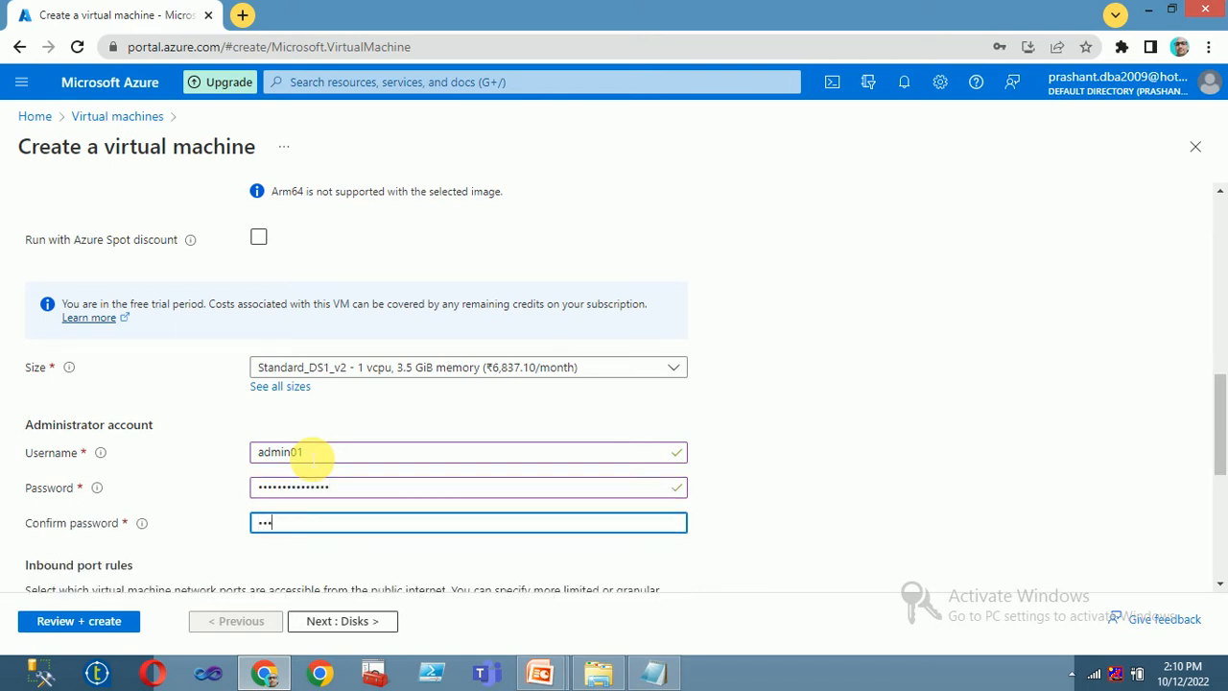
text(•)
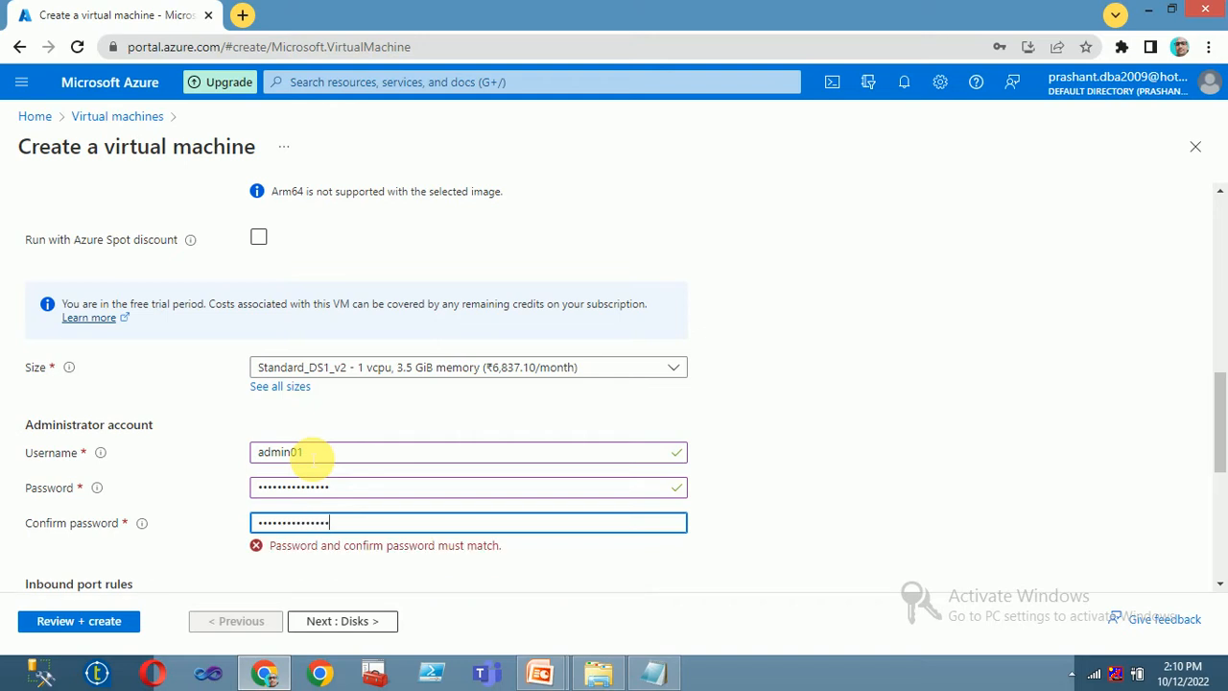
scroll(578, 502, down, 3)
- Keep Premium SSD as NODE01's OS disk type and pass through Networking
click(337, 622)
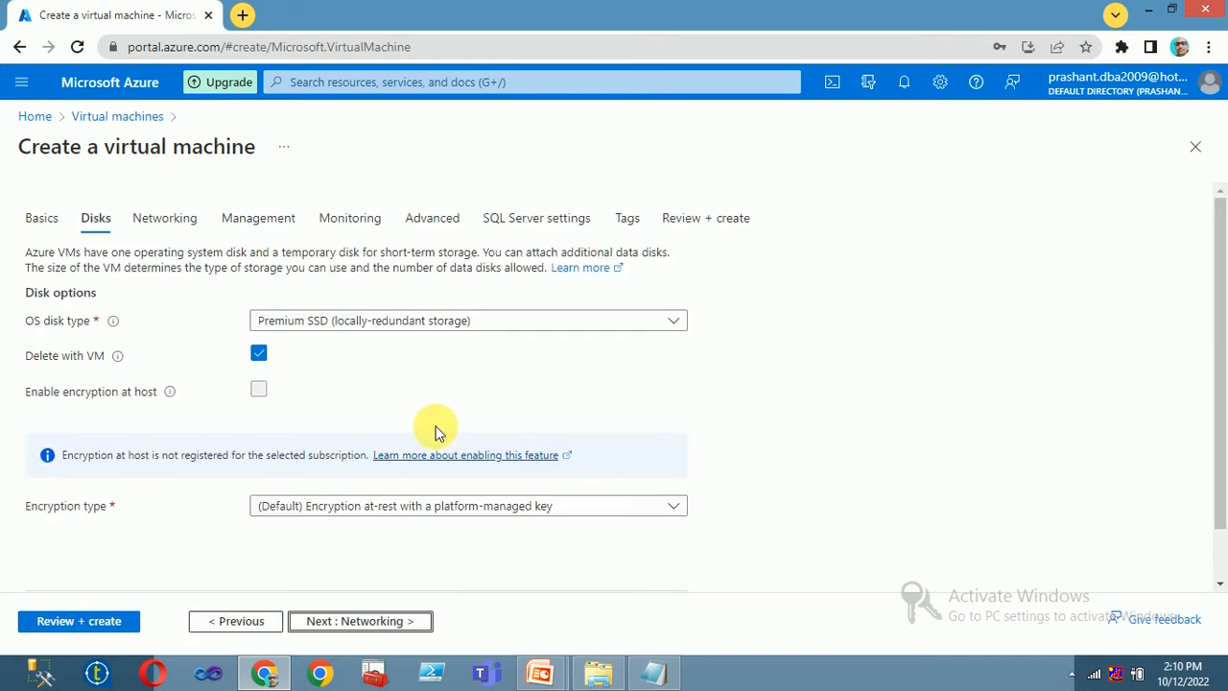
click(361, 329)
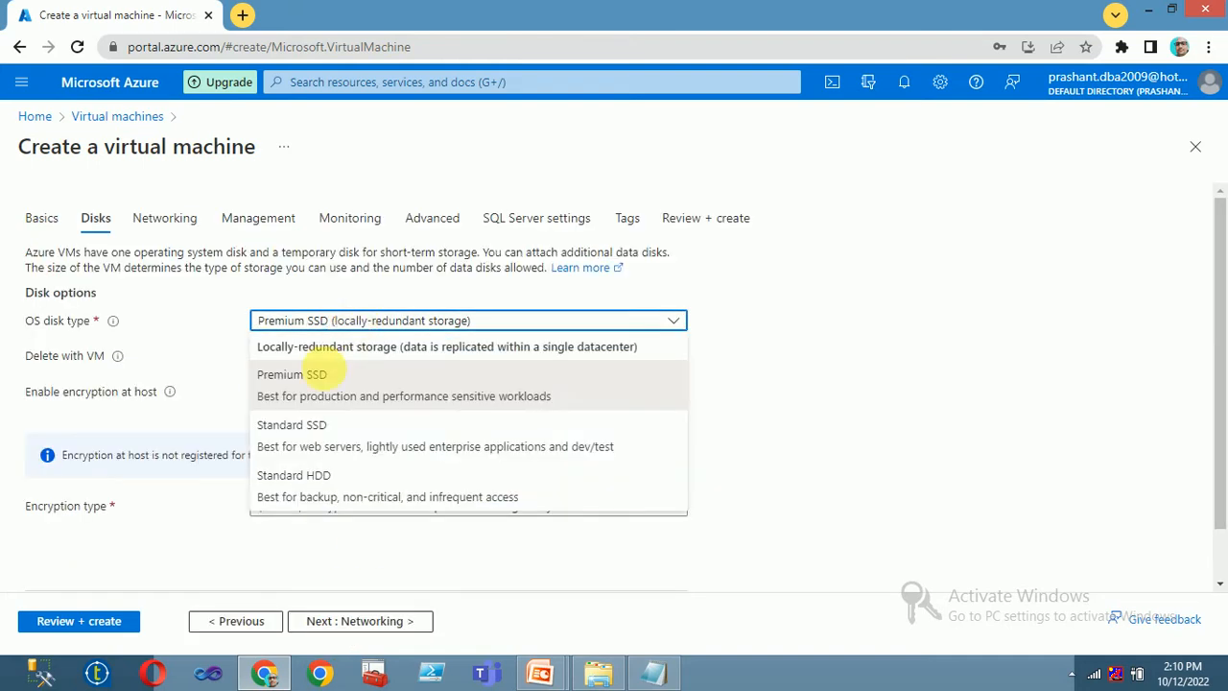
click(330, 399)
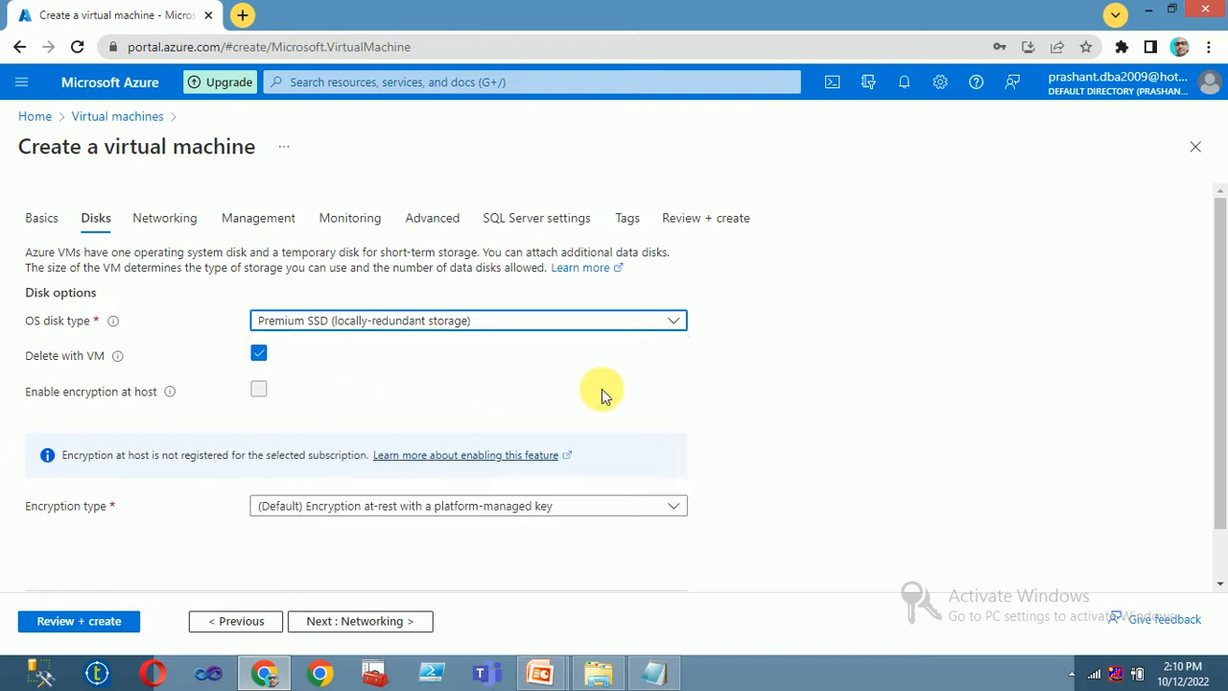
scroll(431, 511, down, 2)
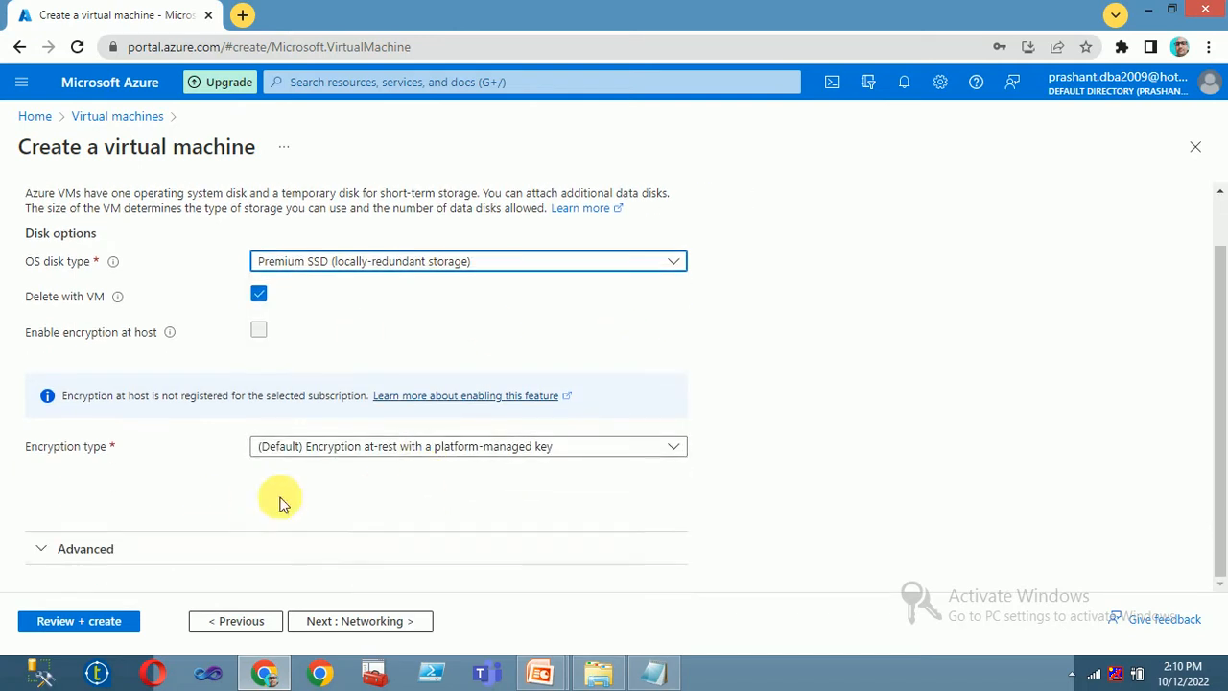
click(343, 623)
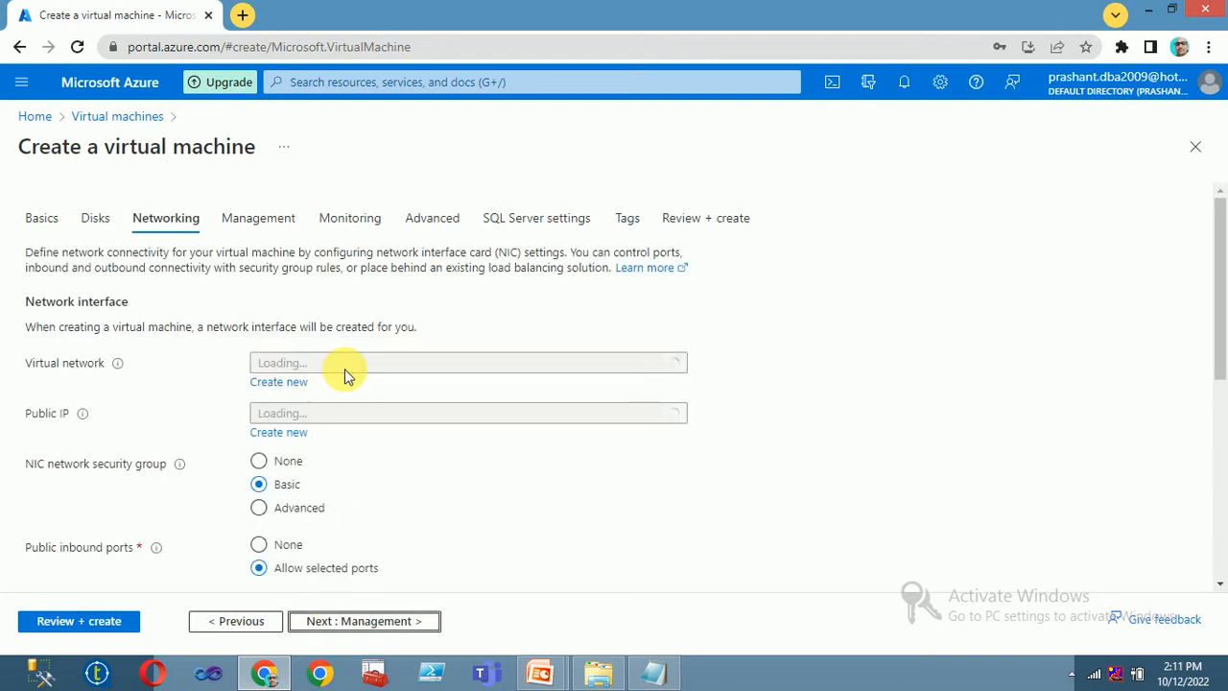
scroll(377, 468, down, 4)
scroll(383, 469, down, 1)
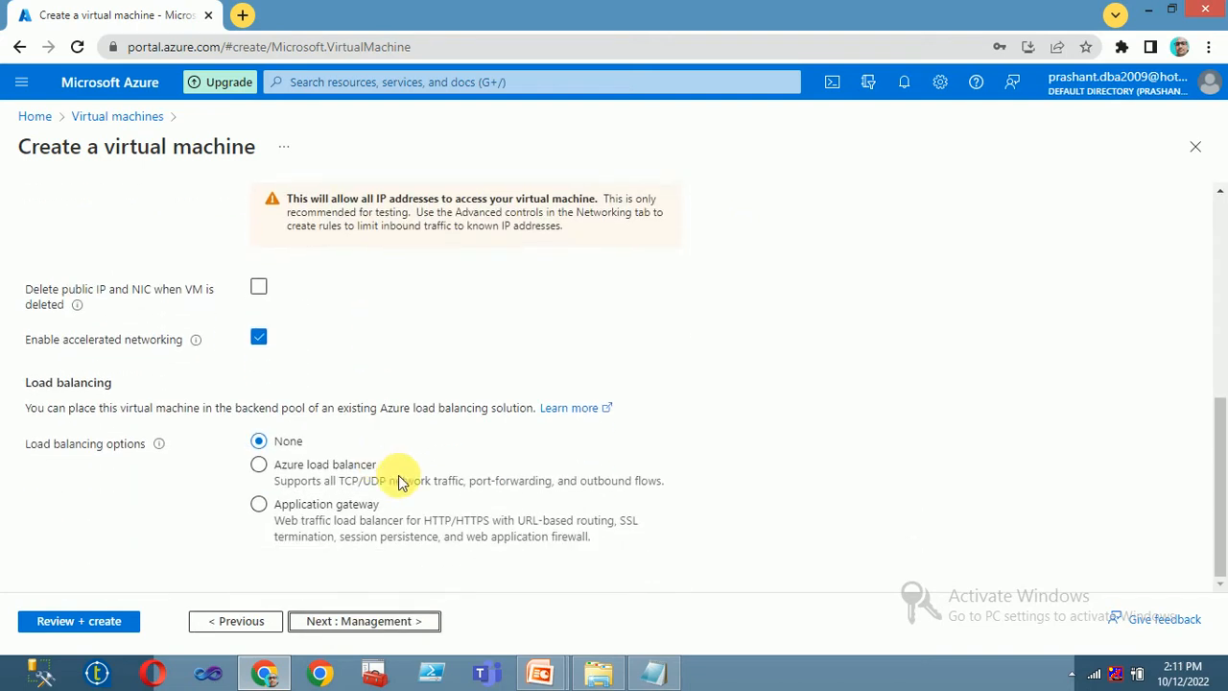
- Set guest OS patching to Manual updates and advance through Monitoring to Advanced
click(351, 622)
scroll(414, 413, down, 3)
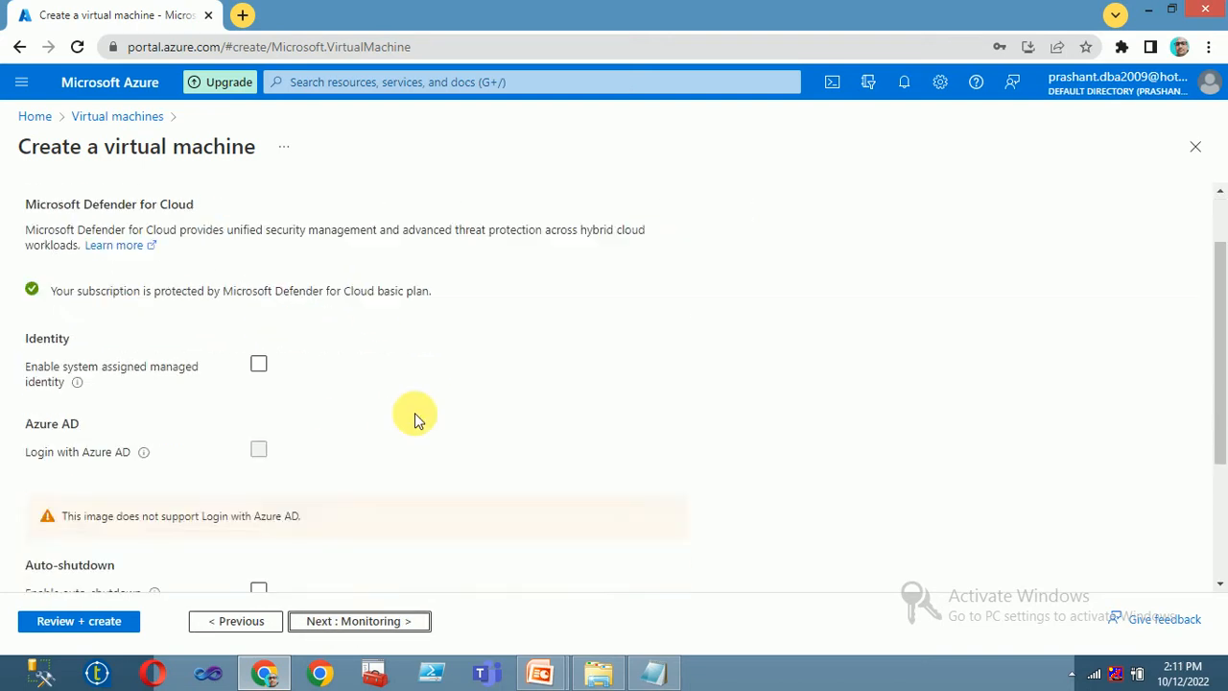
click(355, 521)
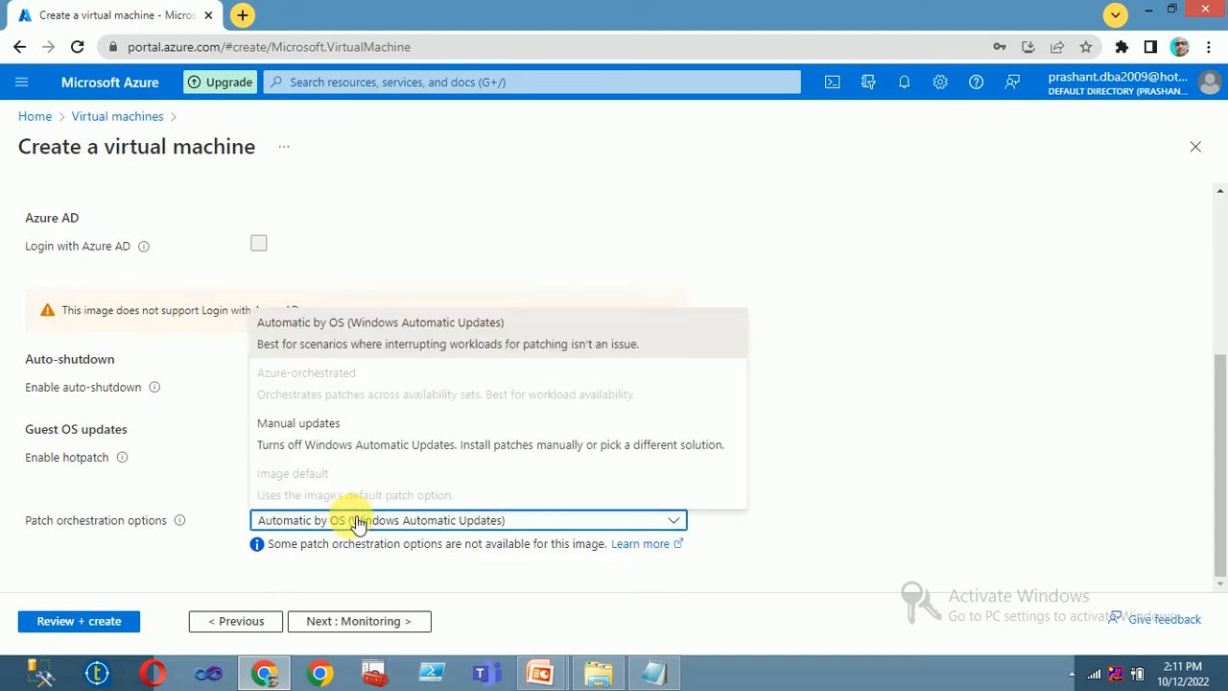
click(341, 444)
click(382, 621)
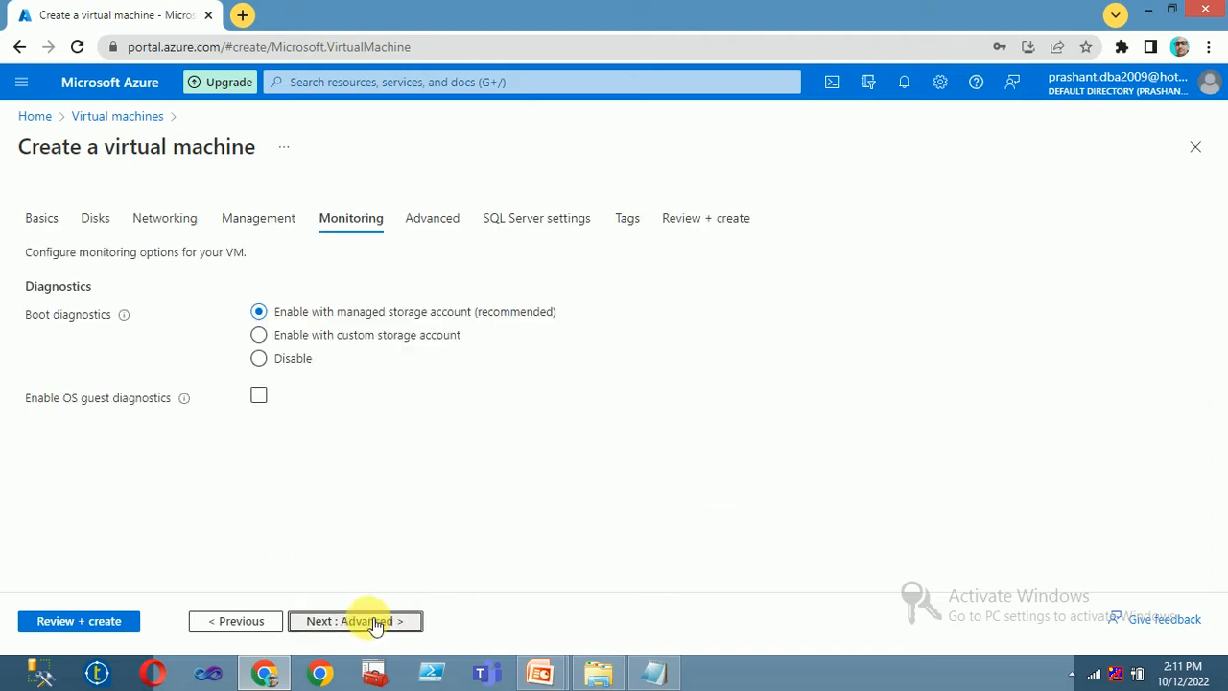
click(350, 622)
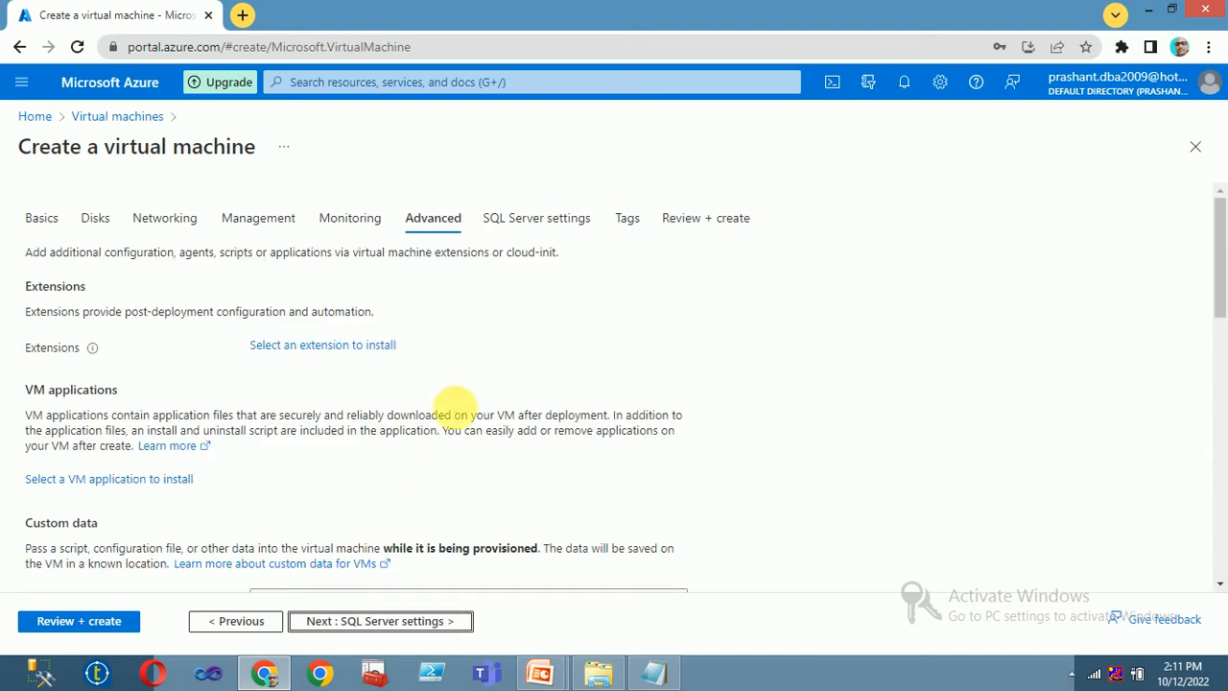
scroll(473, 402, down, 4)
- Enable SQL Authentication and give the SQL storage a 32 GiB Premium SSD data disk
click(362, 621)
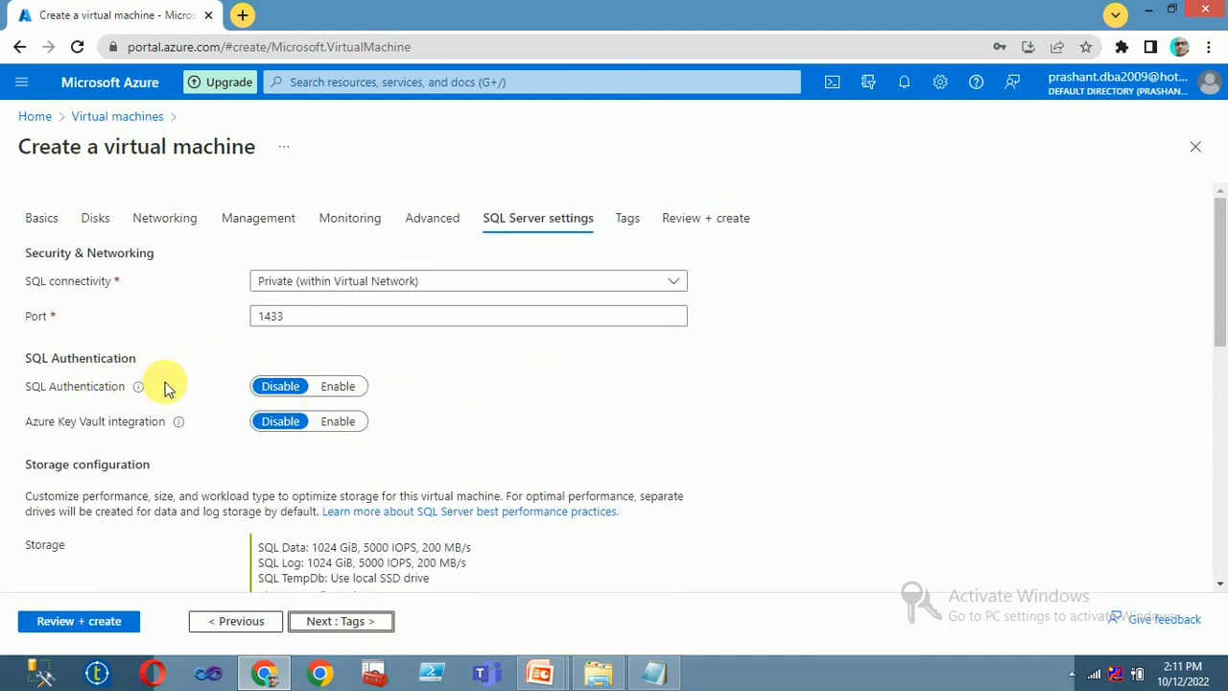
click(336, 386)
scroll(397, 493, down, 5)
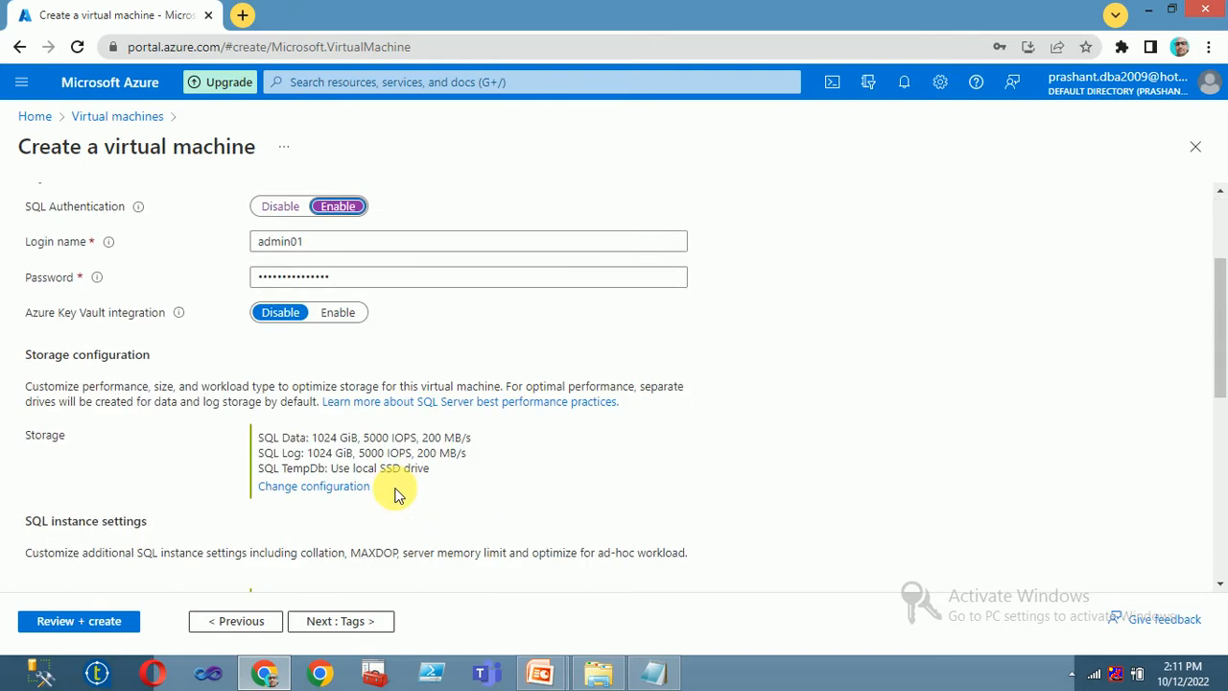
click(313, 311)
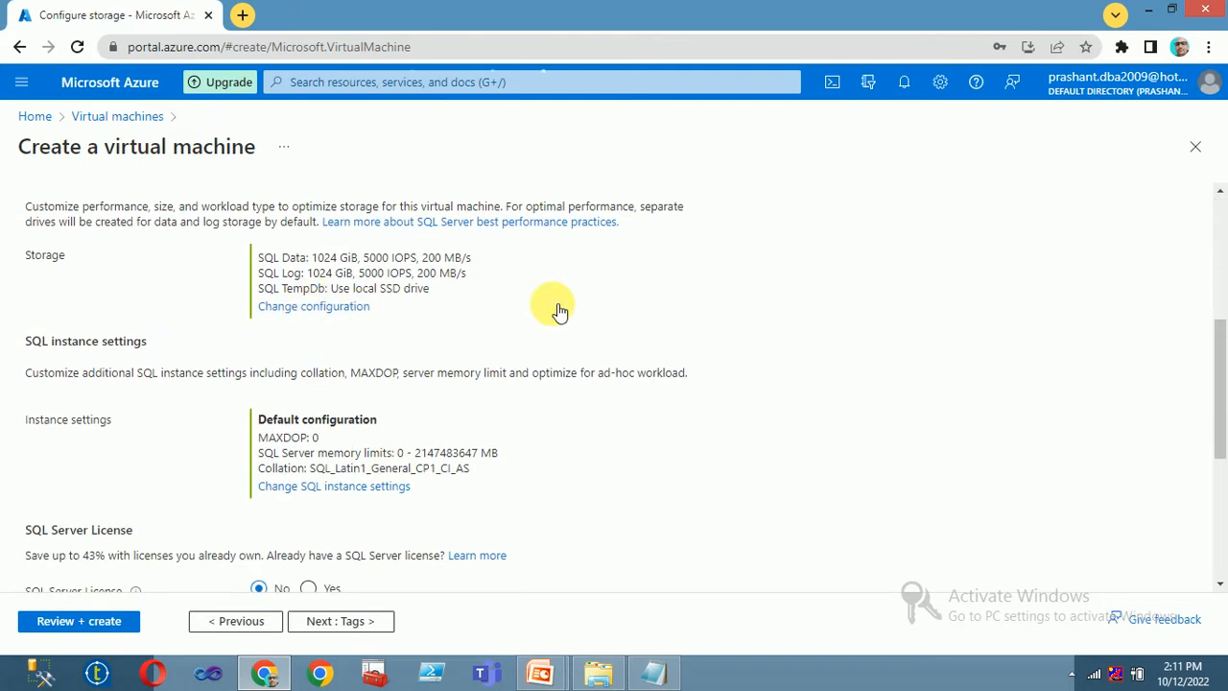
click(555, 342)
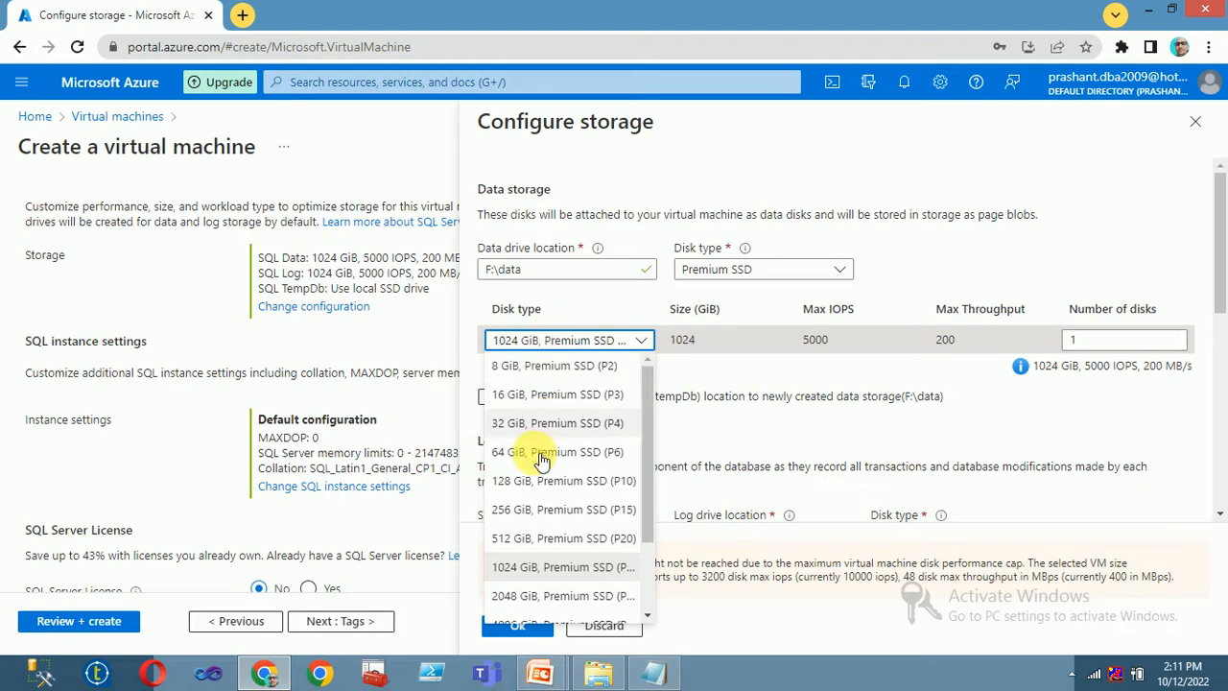
click(525, 423)
scroll(580, 470, down, 2)
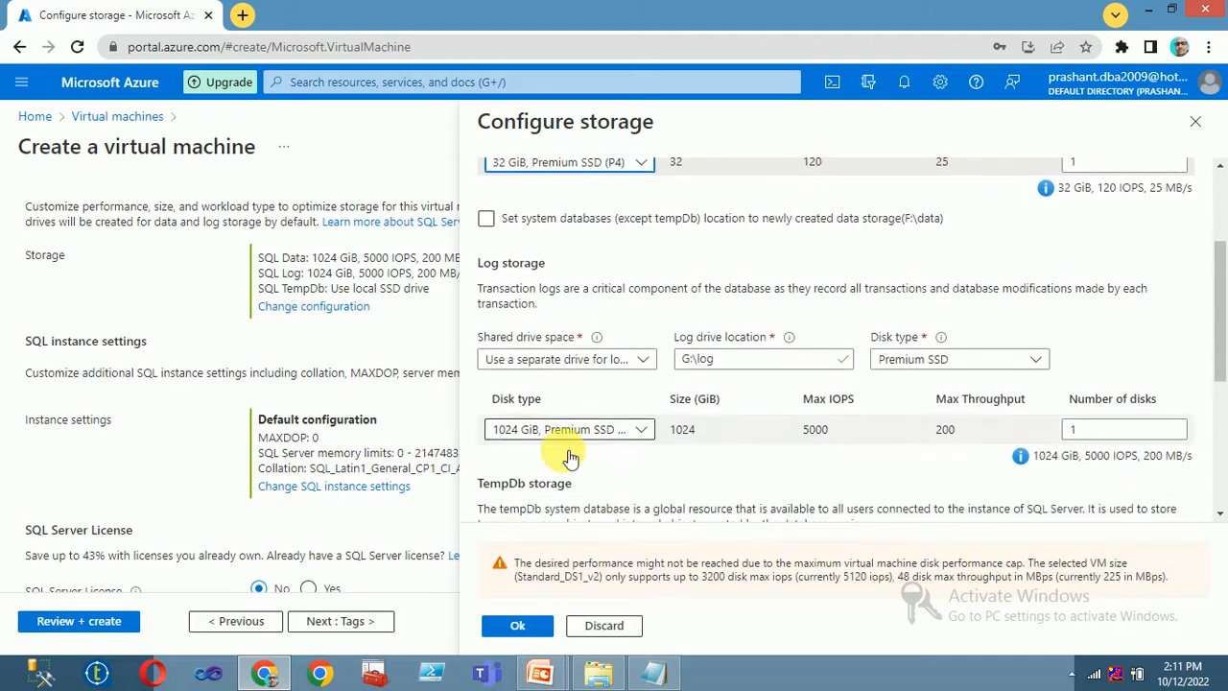
- Put the log and tempDb storage on the shared data drive and confirm
click(547, 355)
click(551, 382)
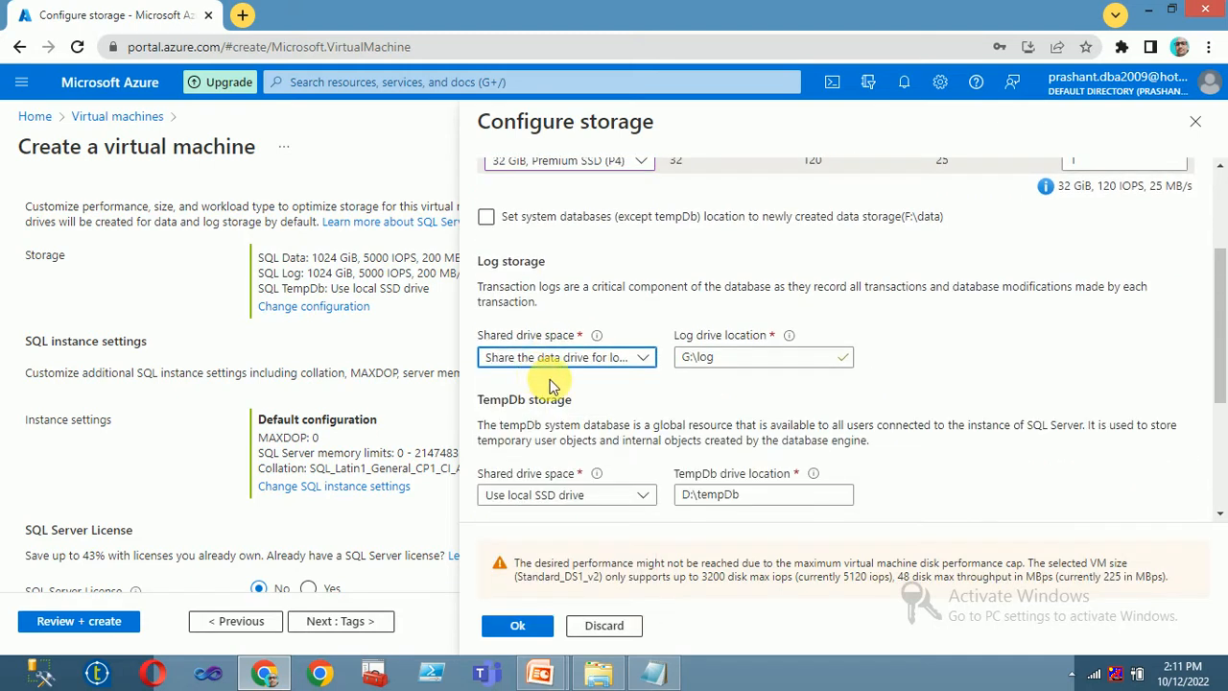
click(557, 494)
click(528, 518)
scroll(403, 480, down, 4)
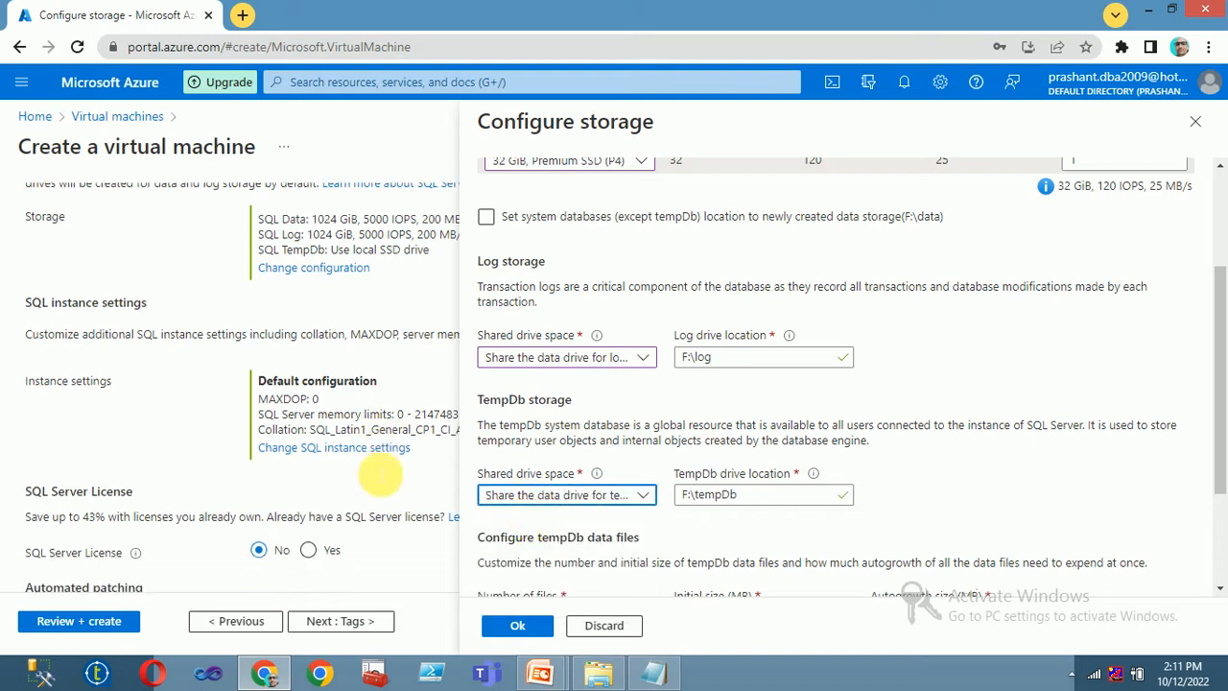
click(518, 625)
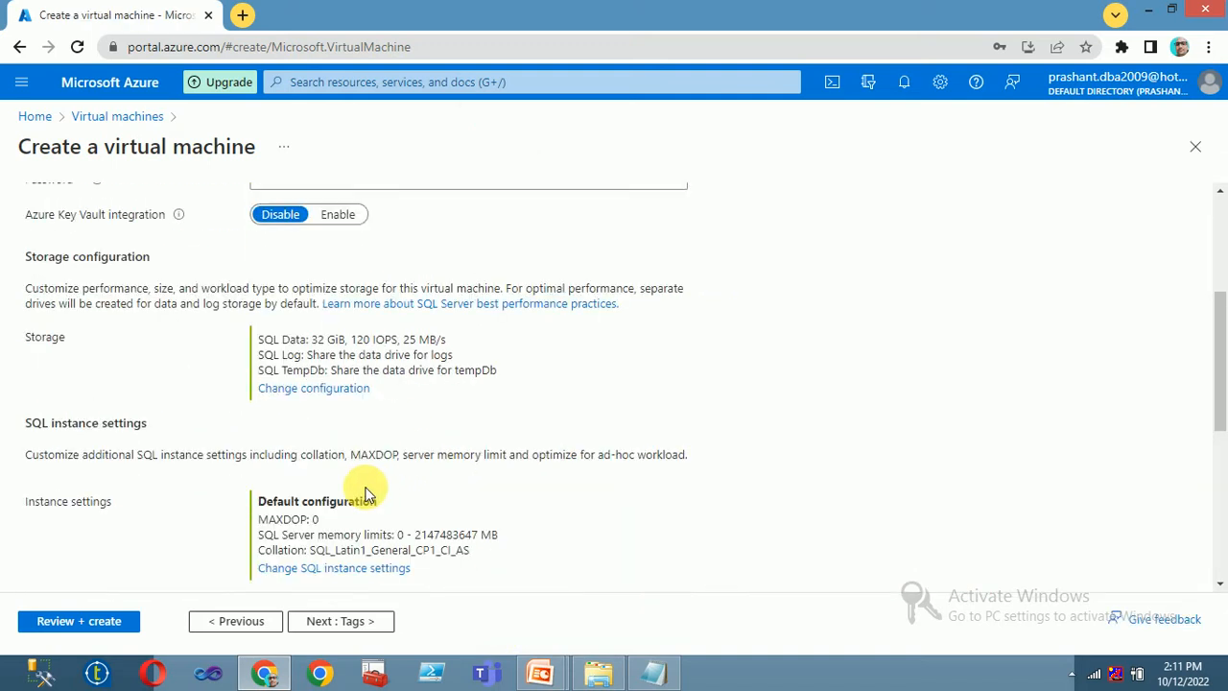
- Review NODE01, confirm Validation passed, and create it in RG01
click(326, 621)
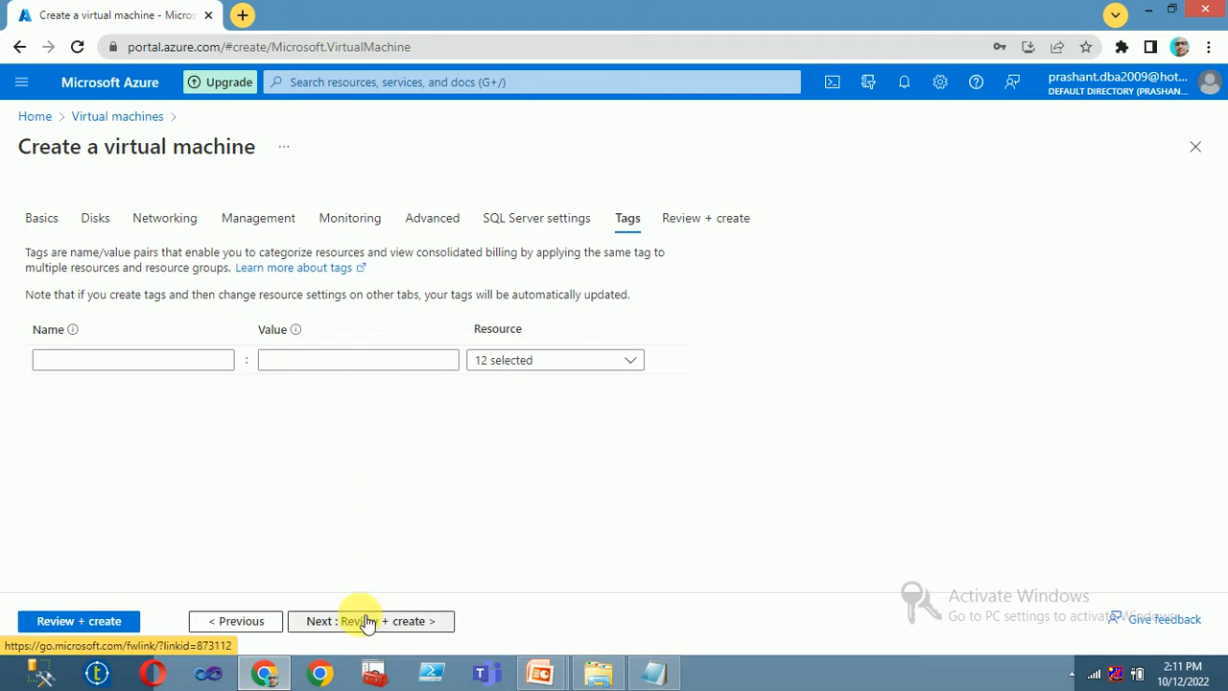
click(367, 622)
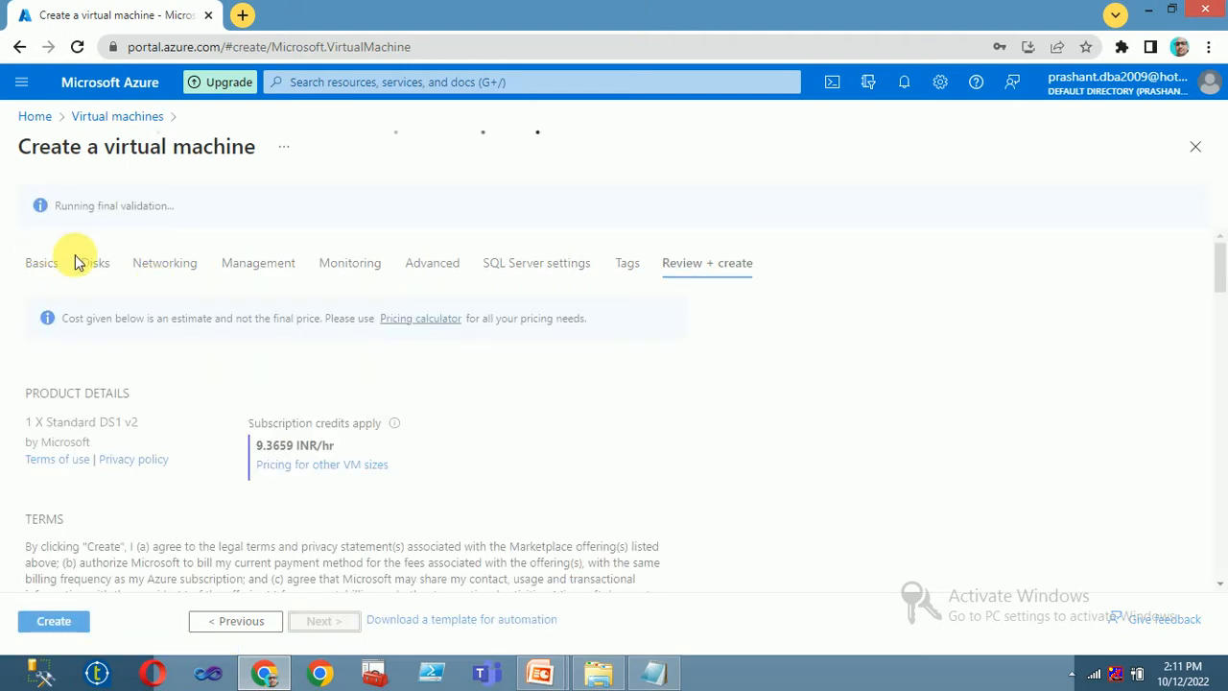
drag(60, 217, 145, 213)
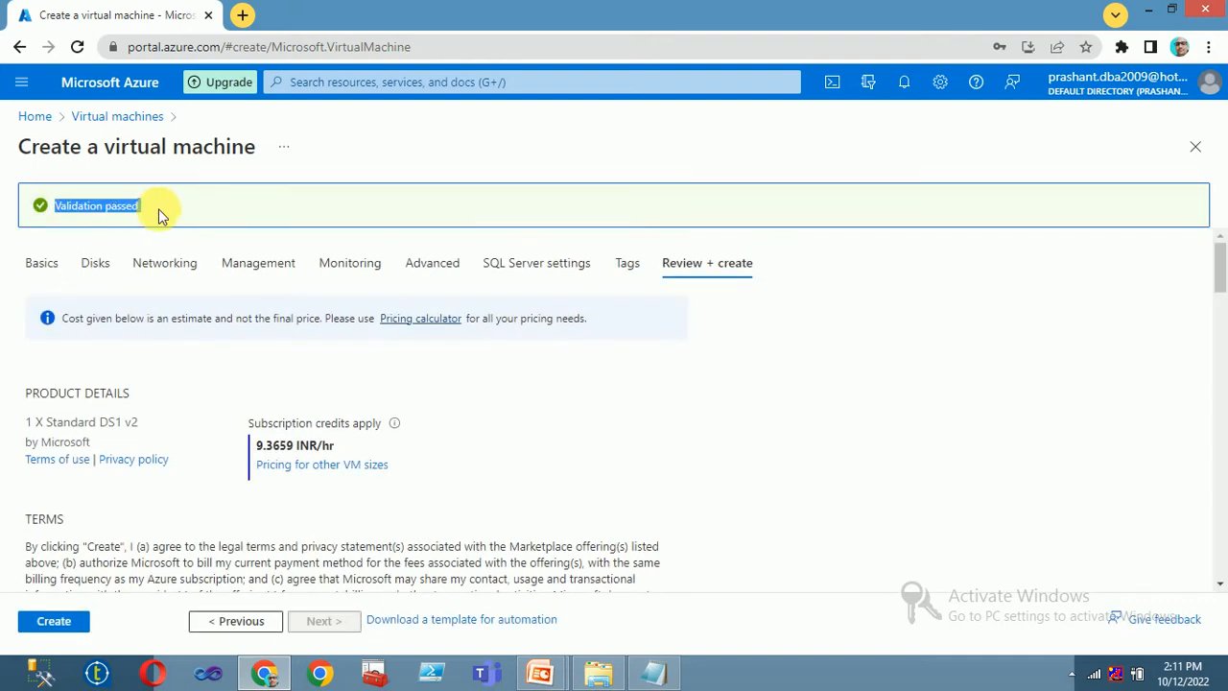
click(53, 621)
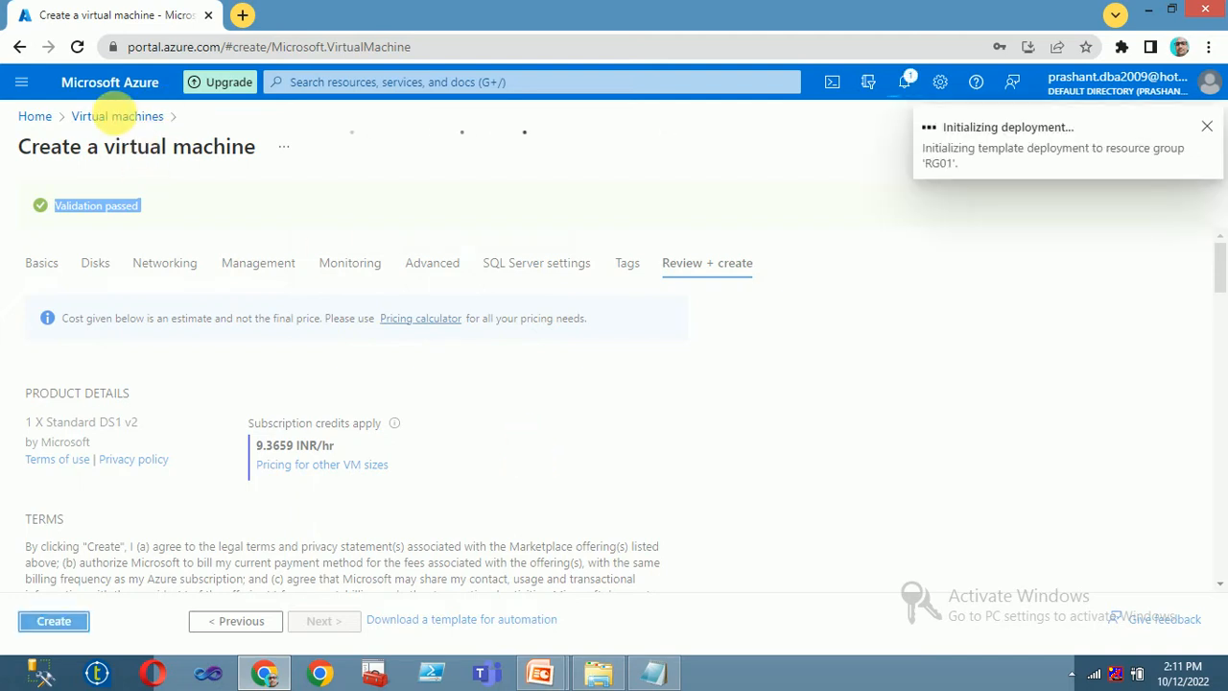
click(163, 125)
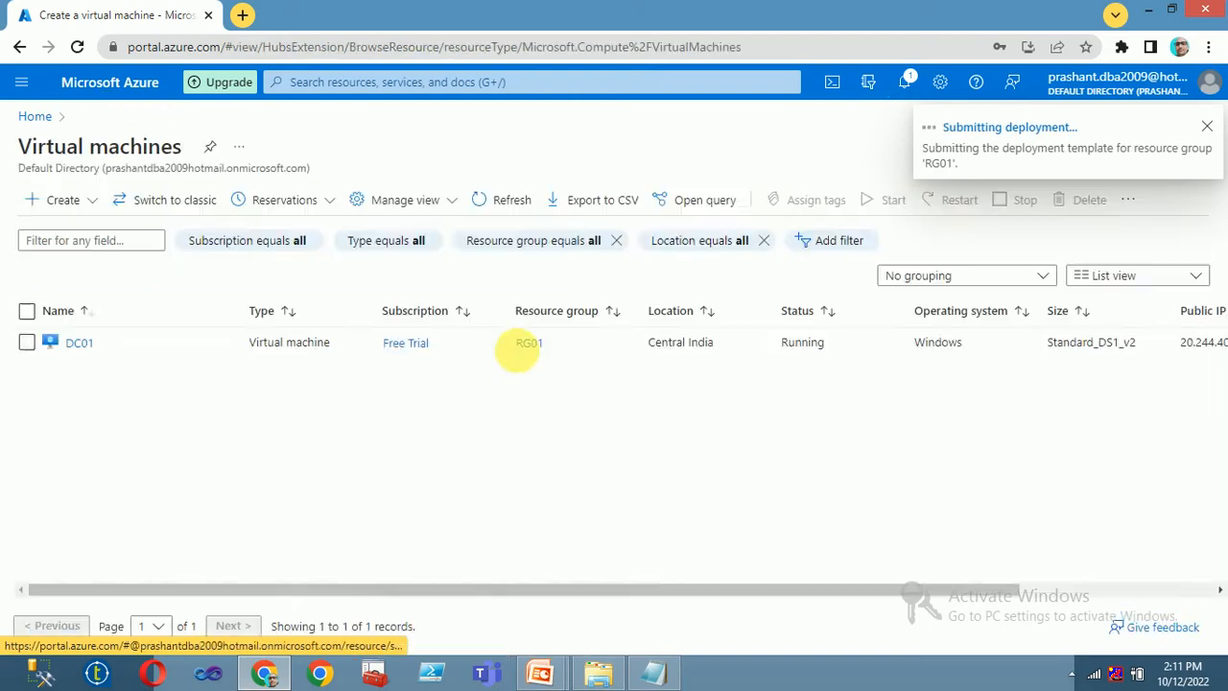
click(35, 116)
- Open the Virtual machines list, refreshing it and checking recent deployment notifications
click(301, 225)
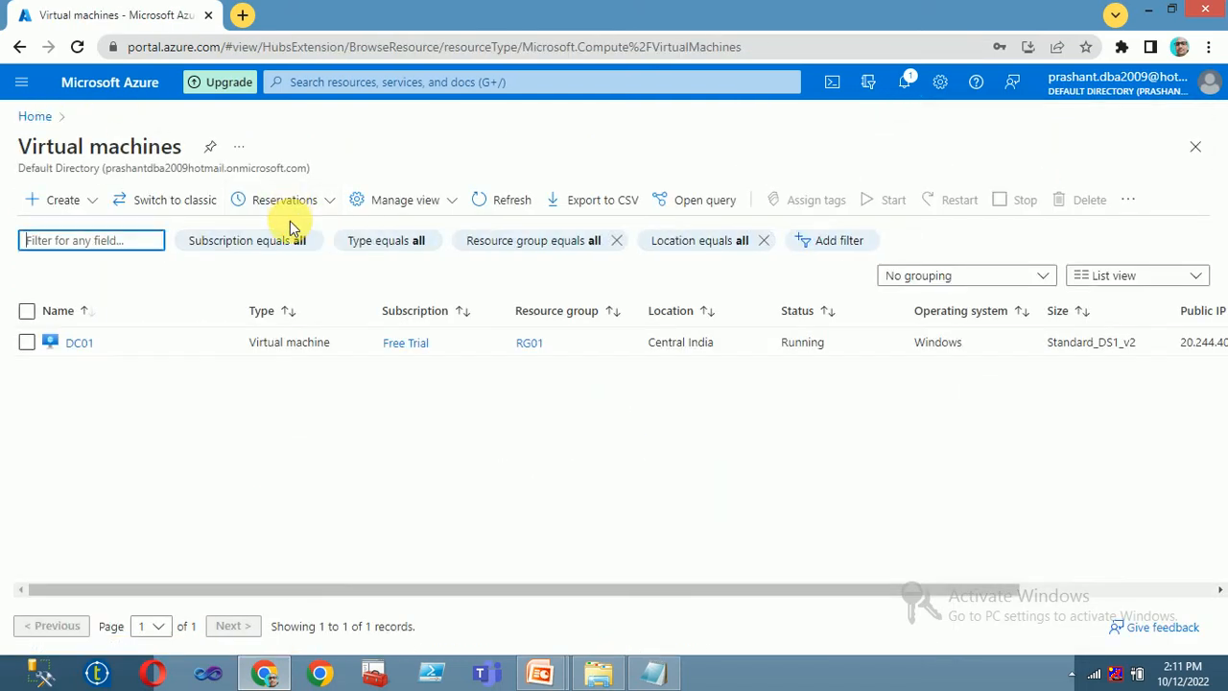
click(498, 202)
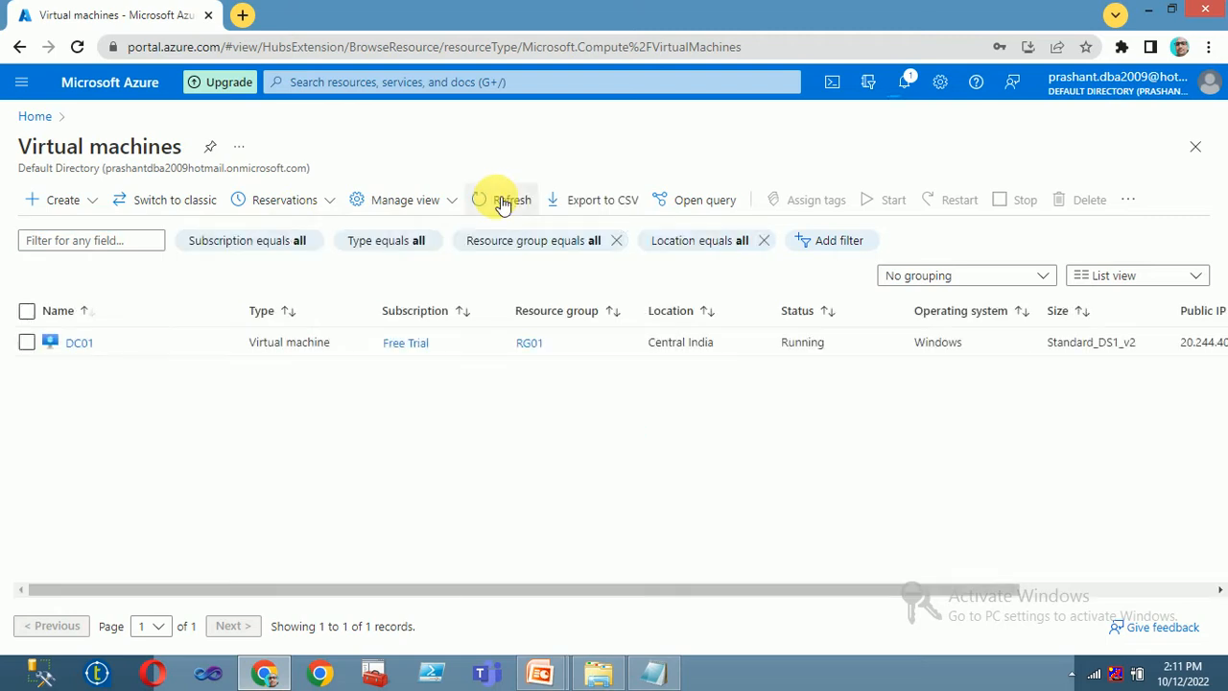
click(907, 83)
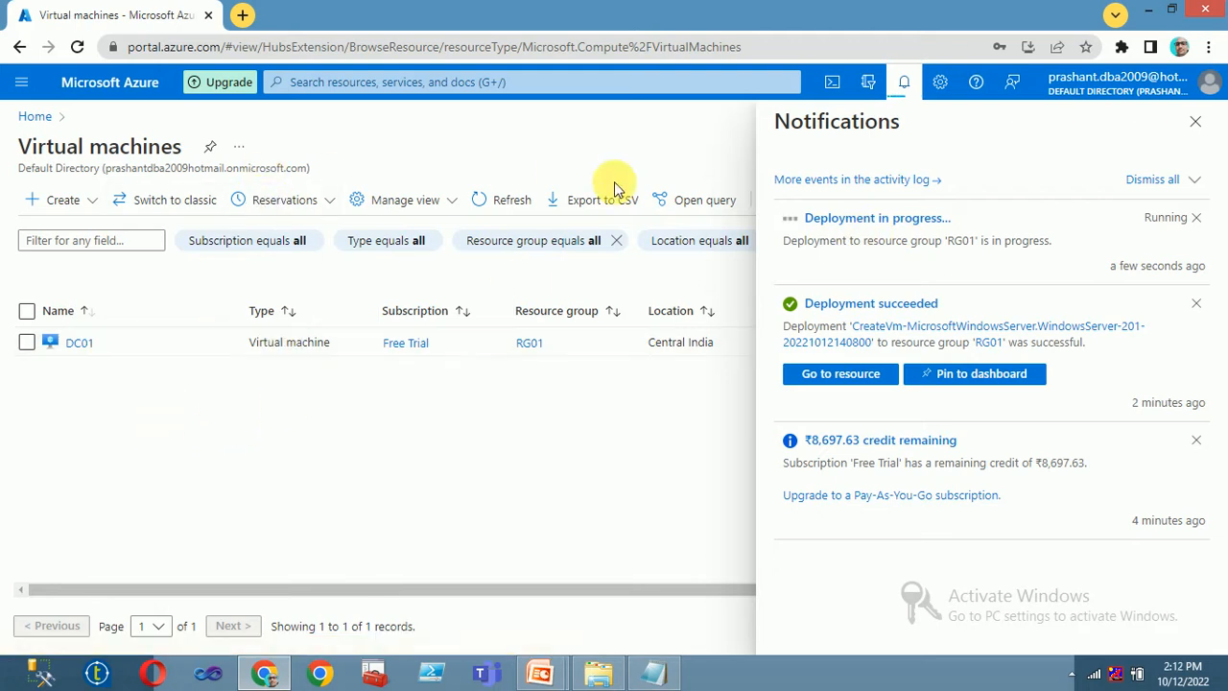
click(505, 202)
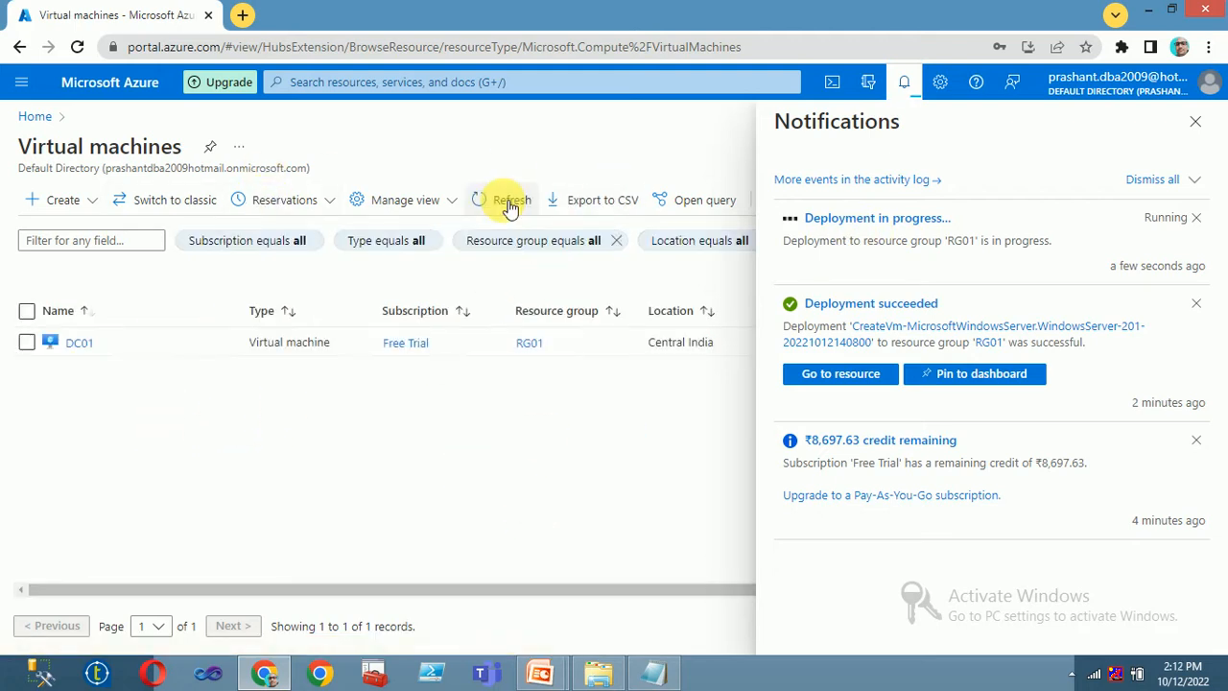
- Open DC01's network interface dc01233_z1 and view its IP configurations (10.0.0.4, Dynamic)
click(82, 344)
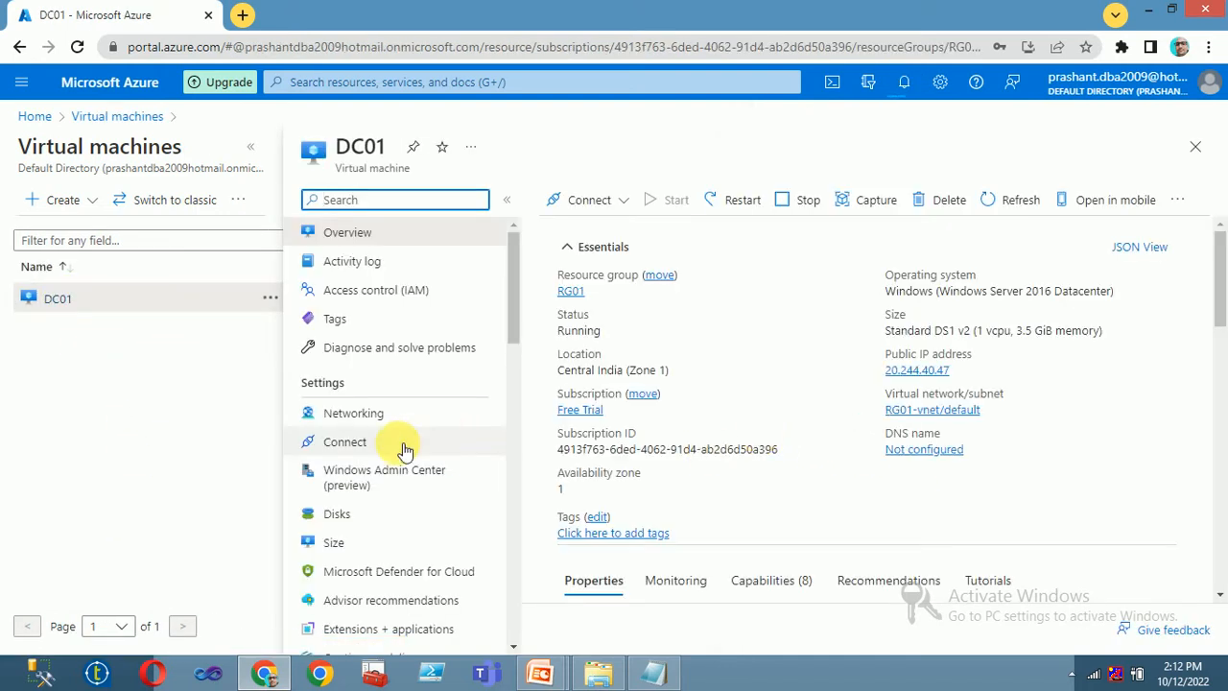
click(357, 415)
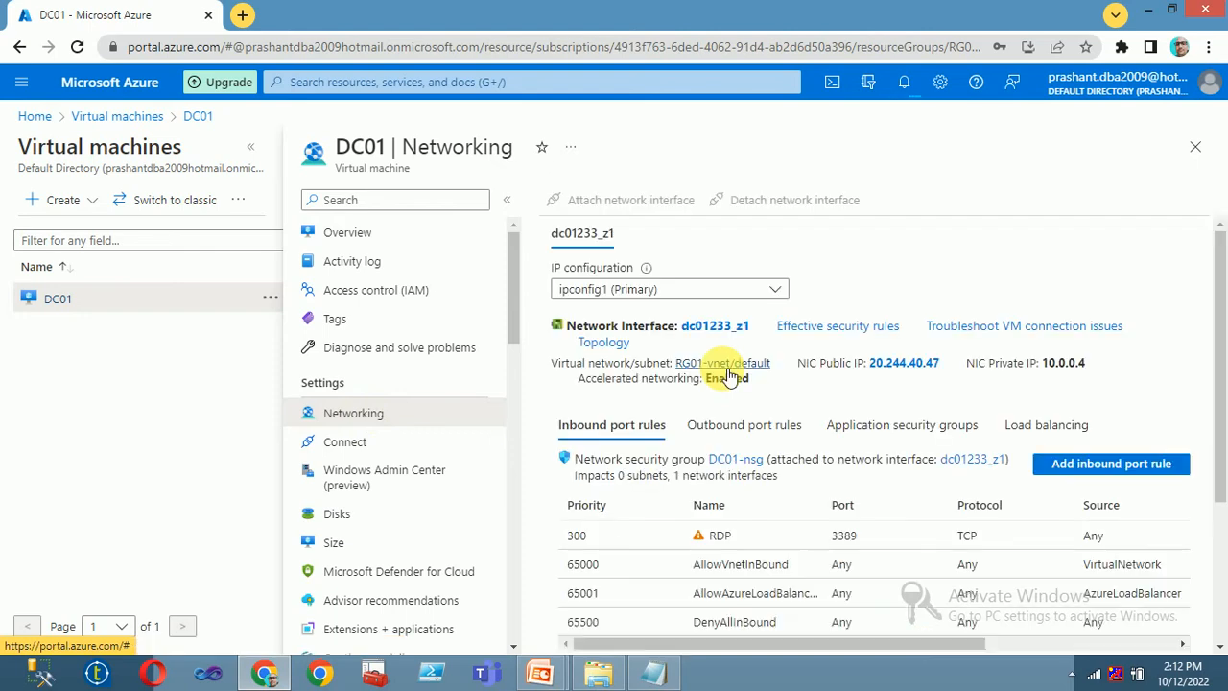
click(705, 327)
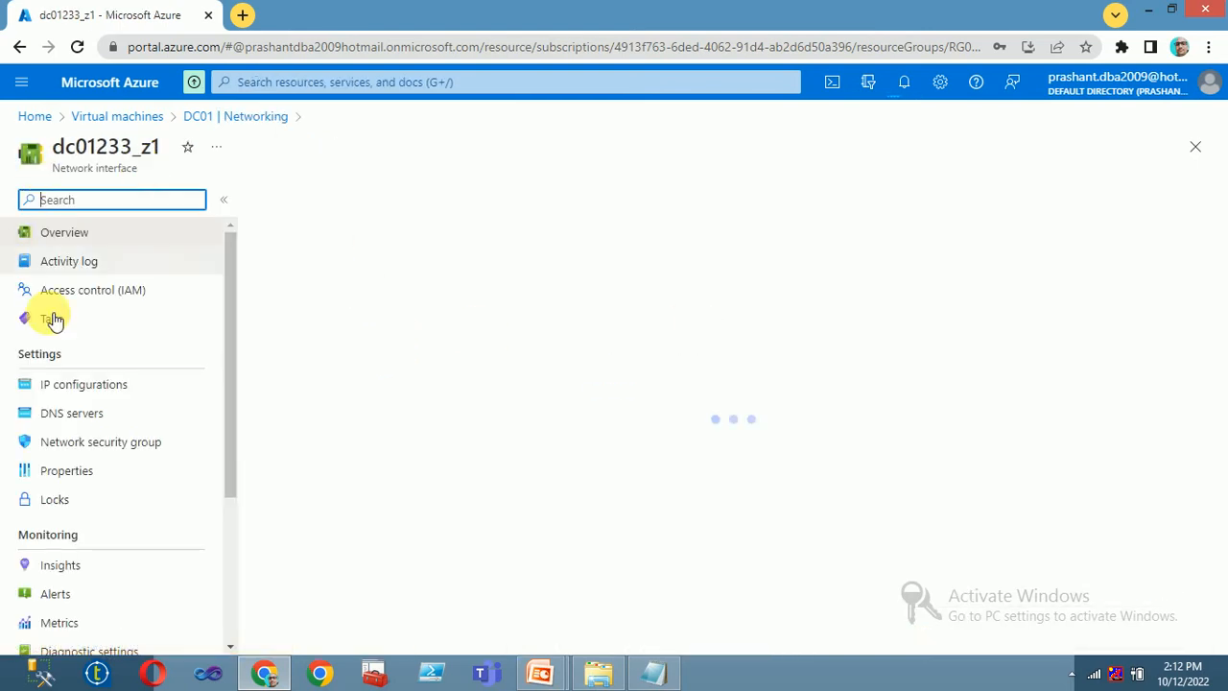
click(120, 116)
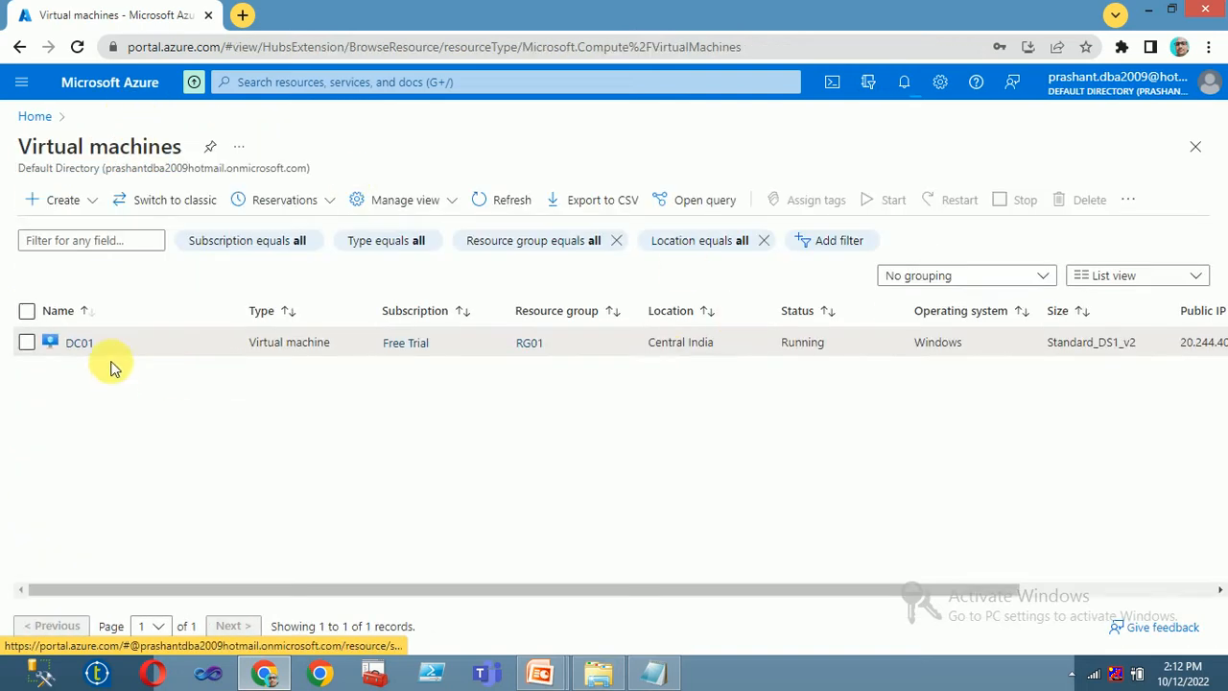
click(80, 343)
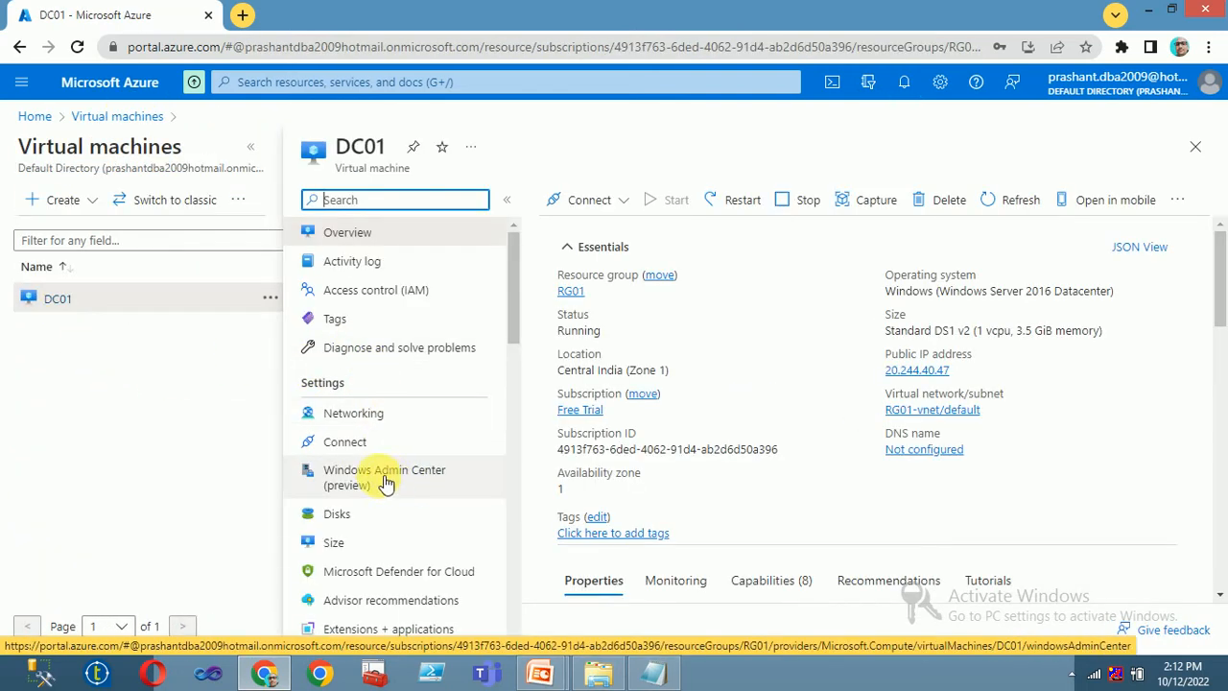
click(359, 415)
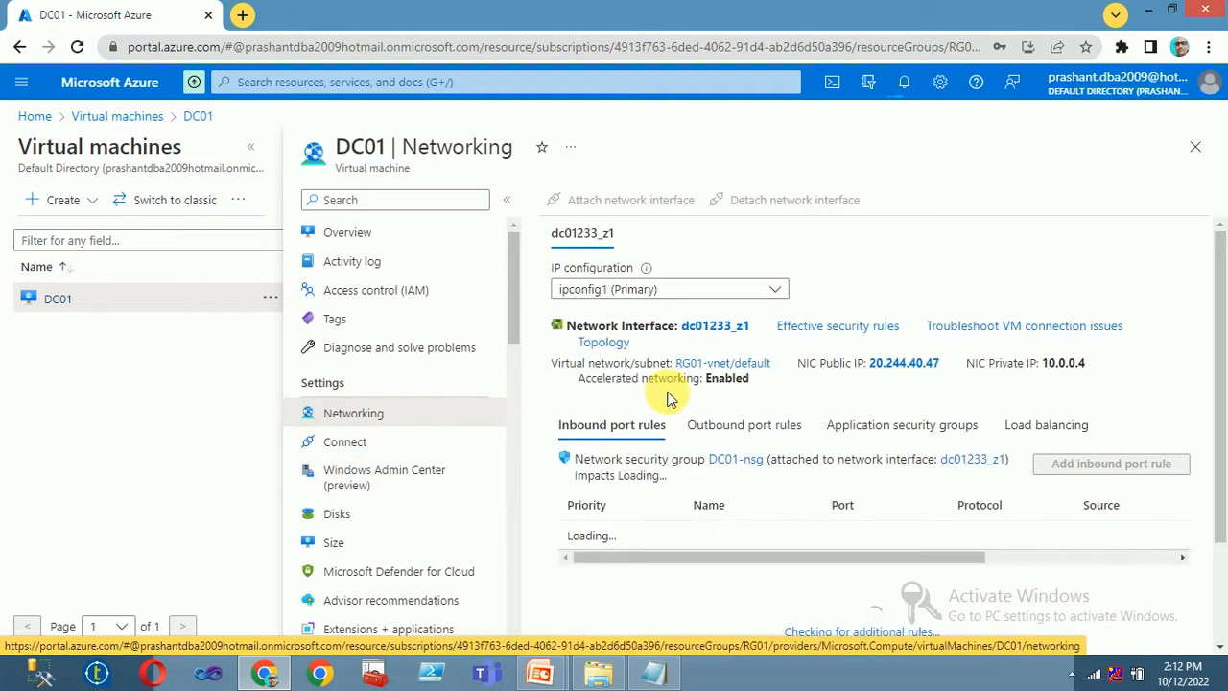
click(683, 296)
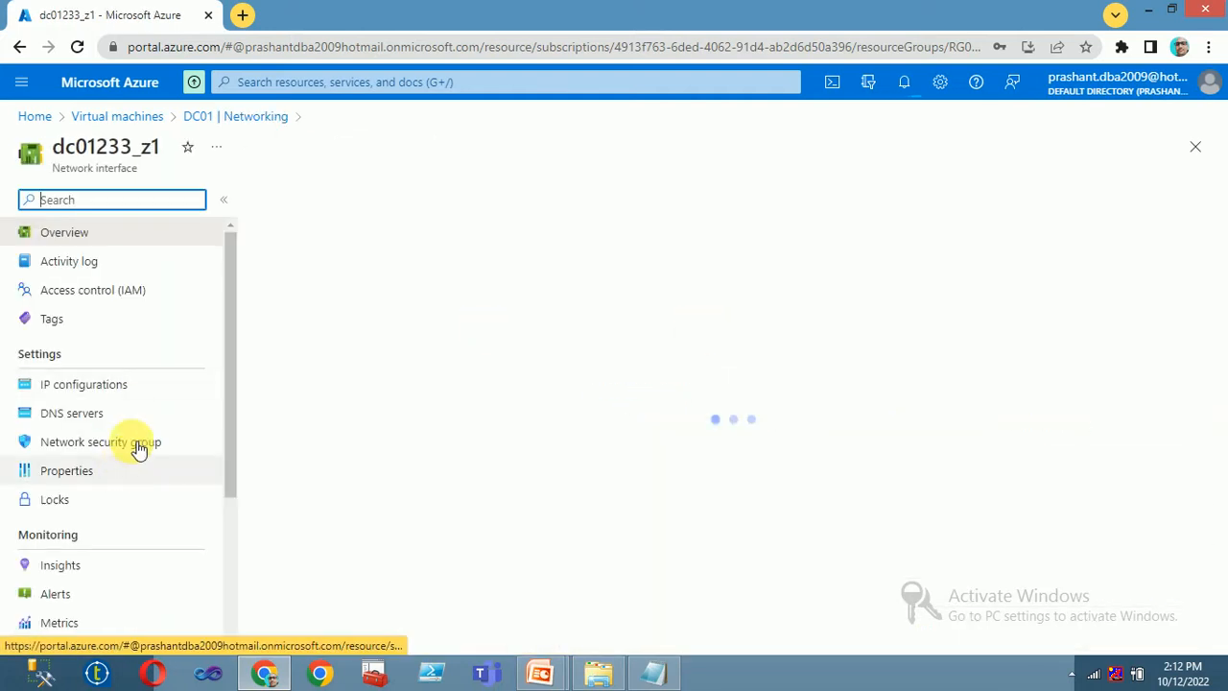
click(91, 385)
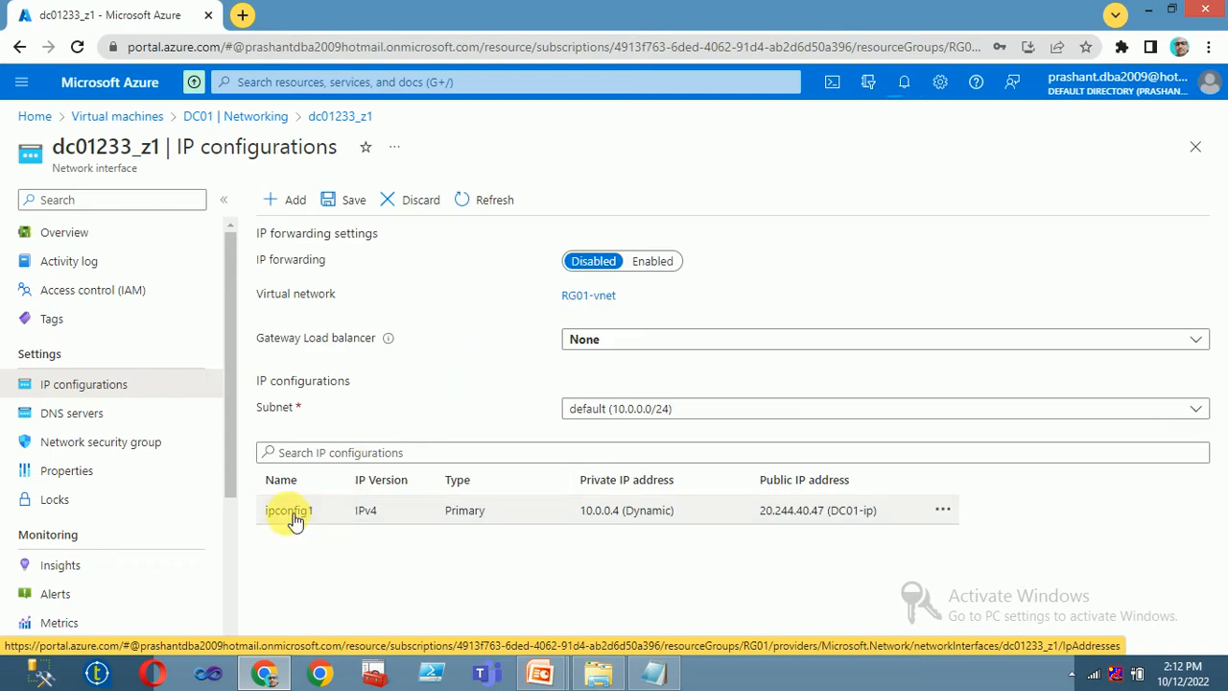
- Switch ipconfig1's private IP 10.0.0.4 from Dynamic to Static and save it
click(288, 511)
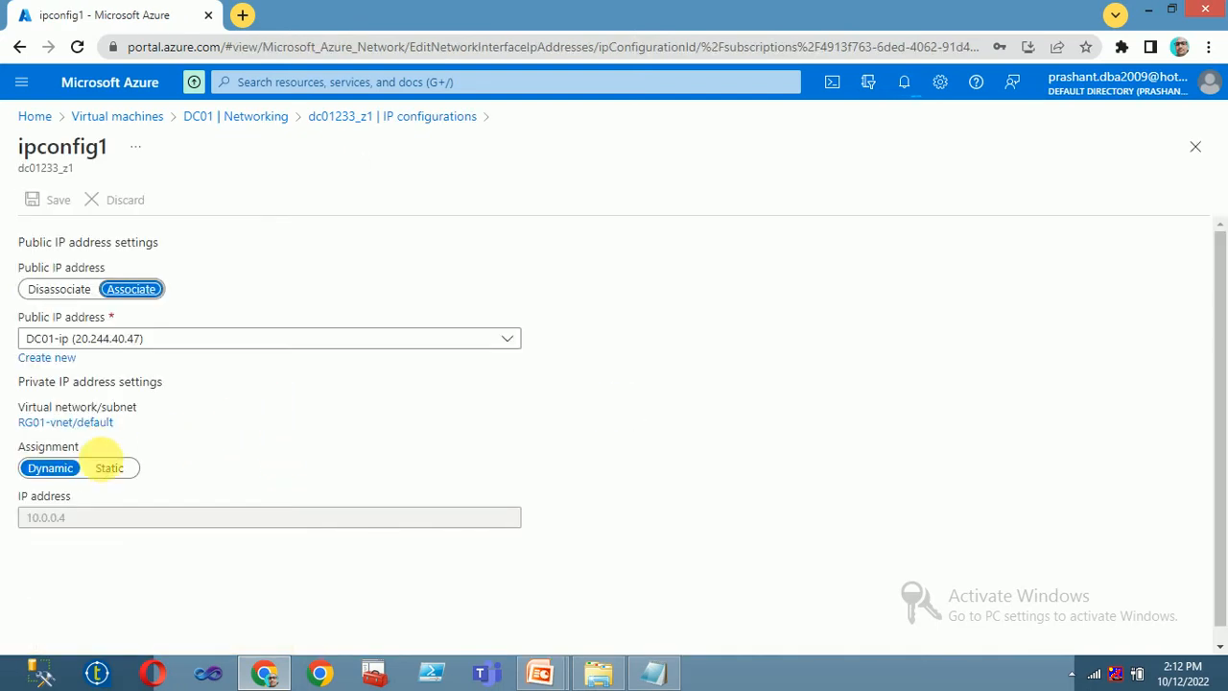
click(110, 468)
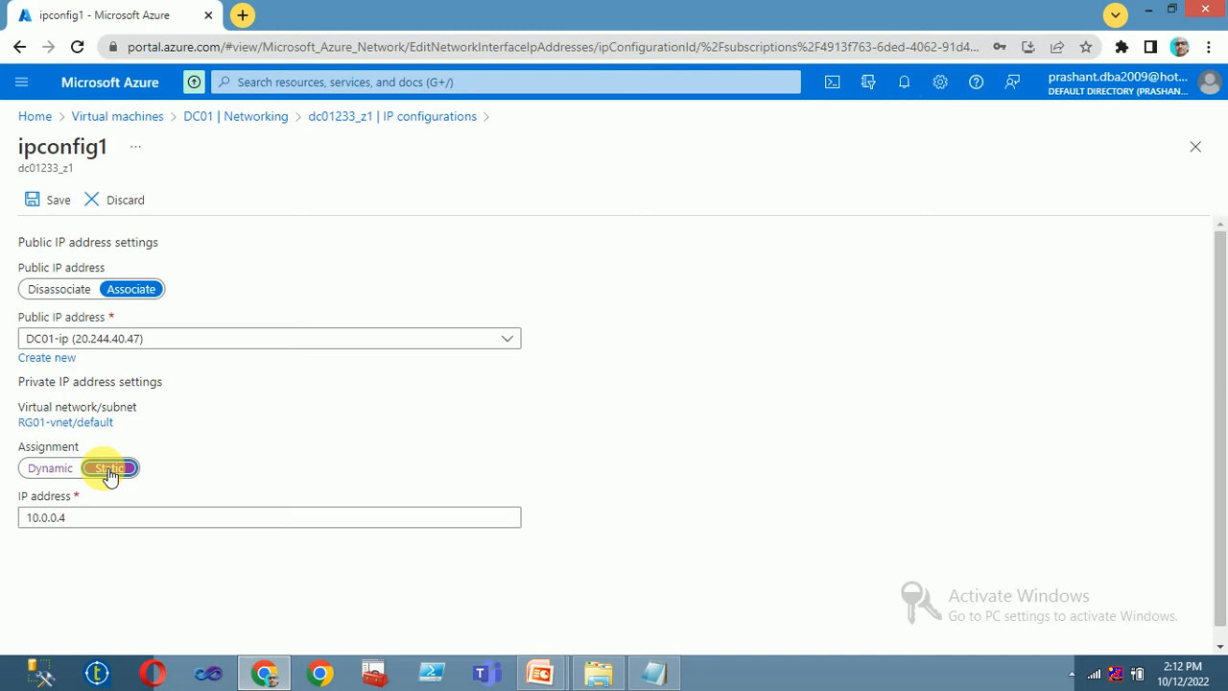
click(55, 205)
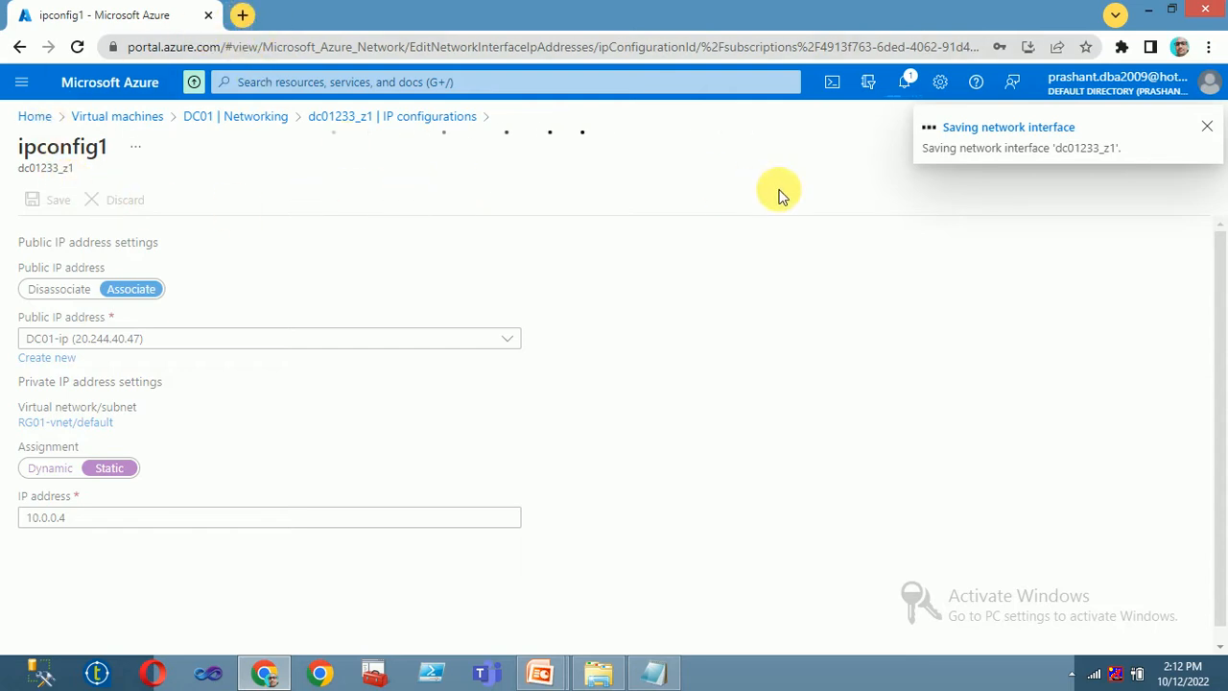
click(907, 82)
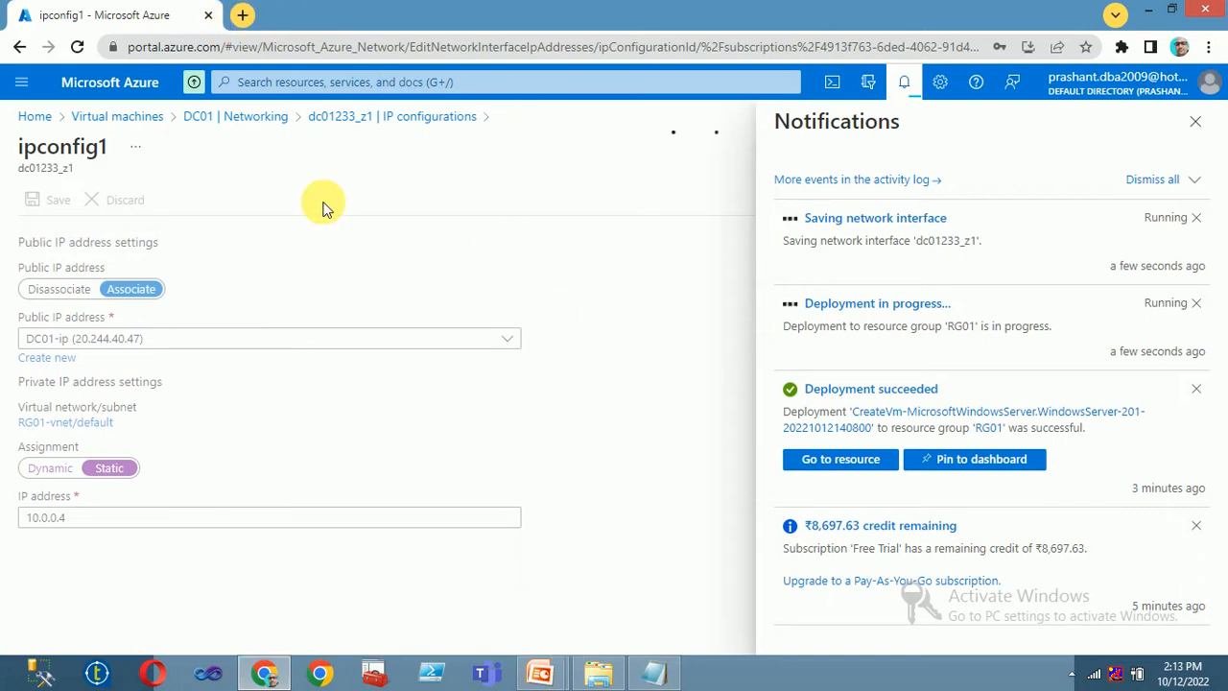
- Return to the Virtual machines list showing DC01 and NODE01 running
click(1072, 672)
right_click(1100, 586)
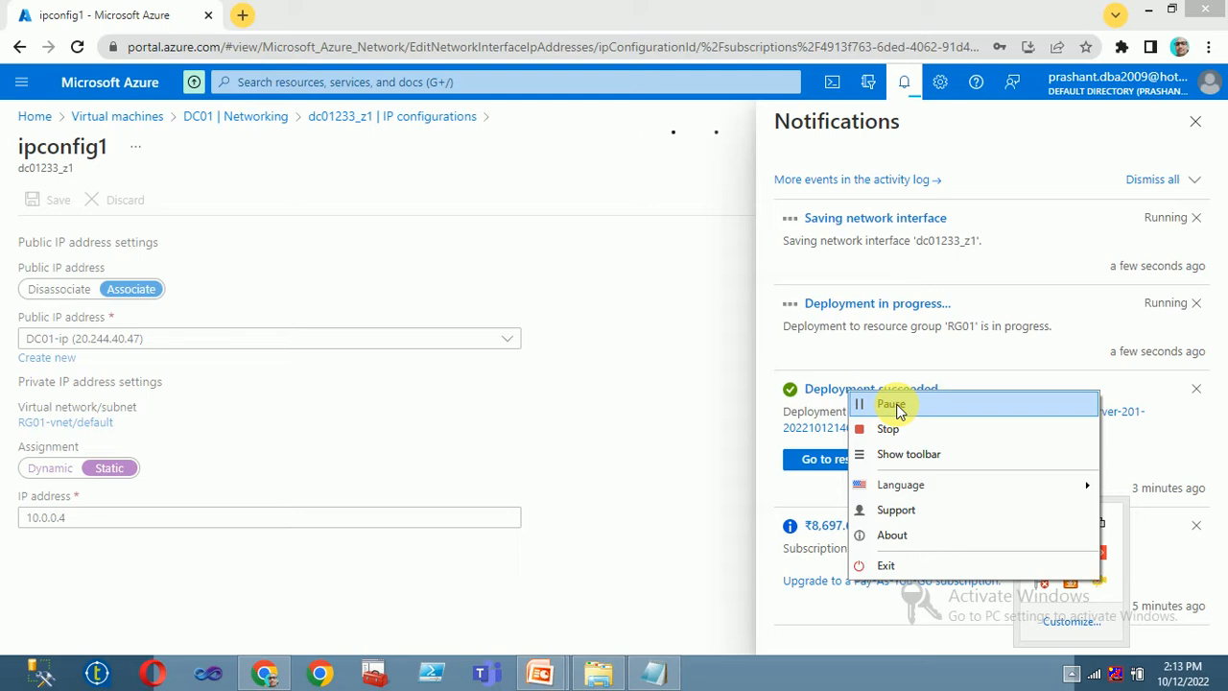
click(894, 405)
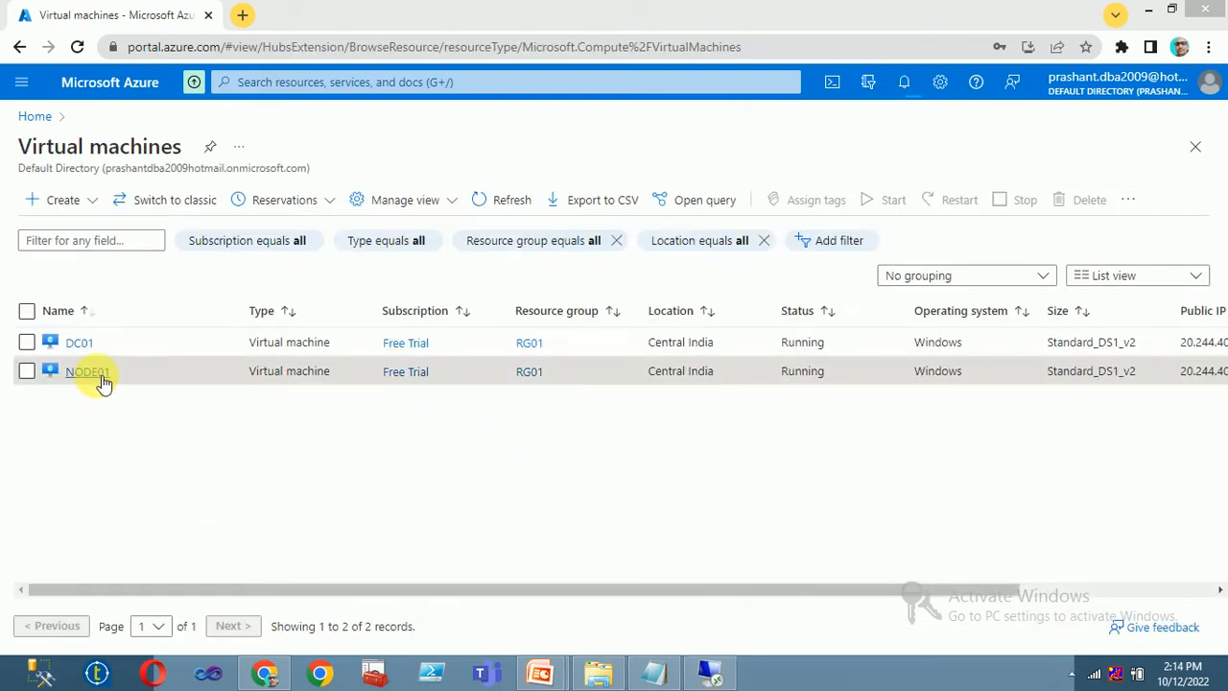
- Refresh the VM list and confirm in notifications that dc01233_z1's IP change was saved
click(513, 207)
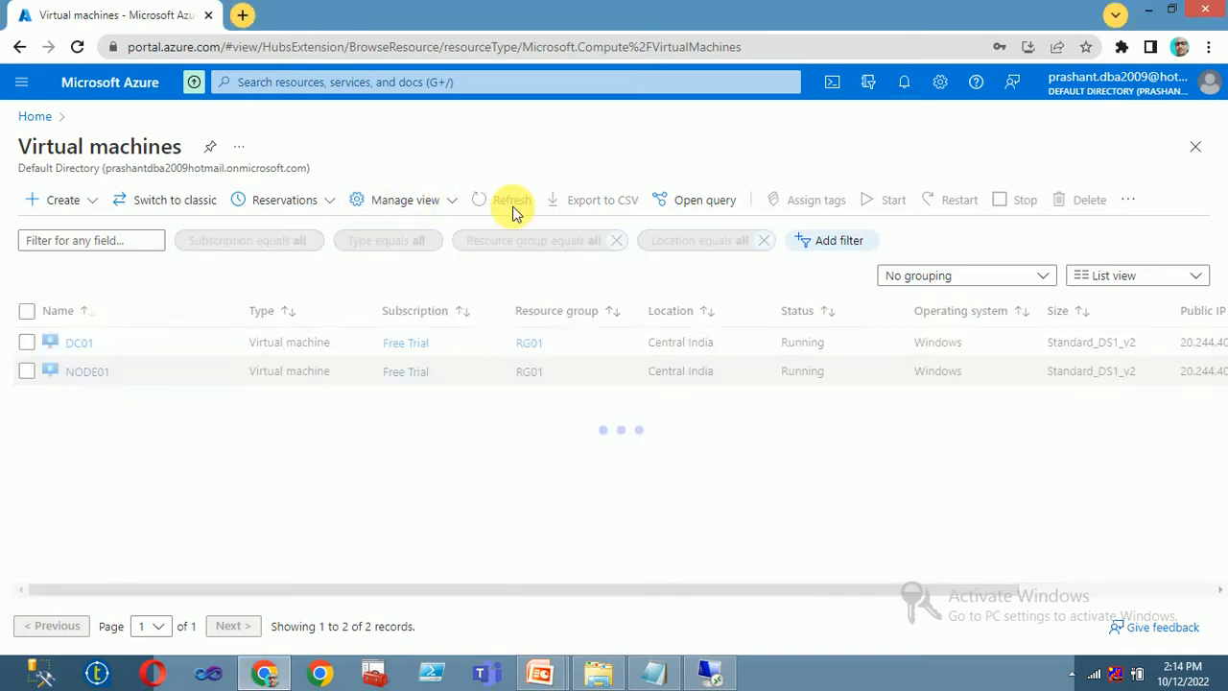
click(505, 207)
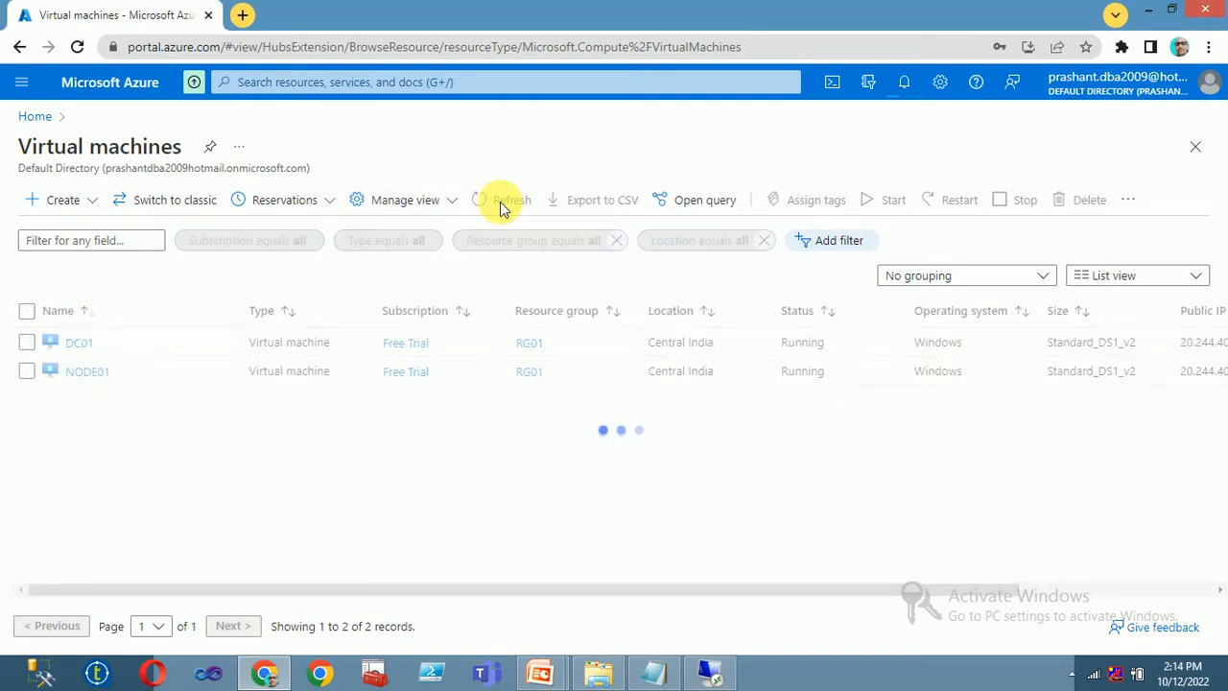
click(500, 204)
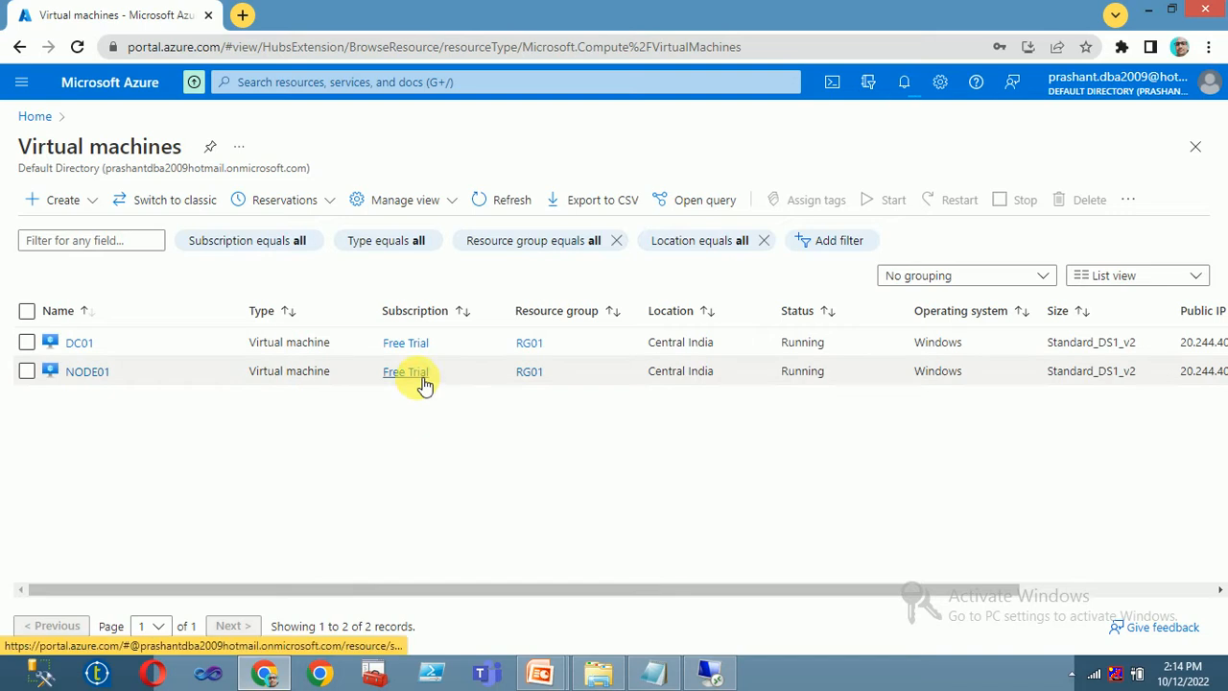
click(903, 84)
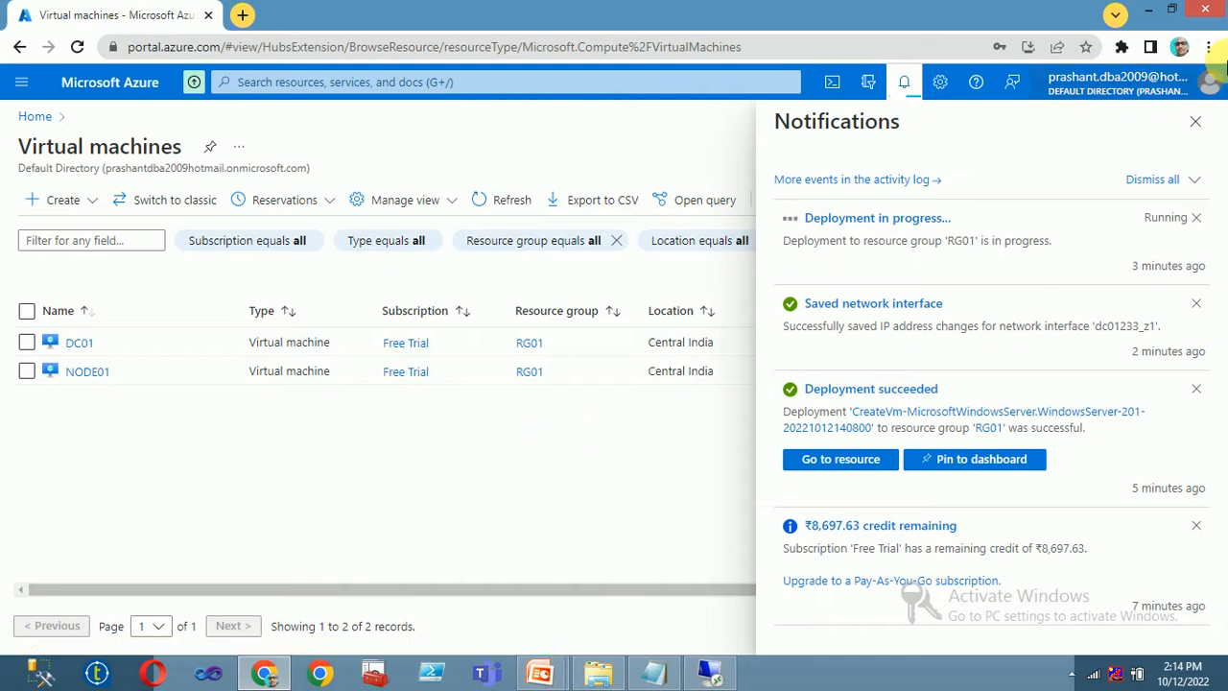
click(1213, 83)
click(451, 531)
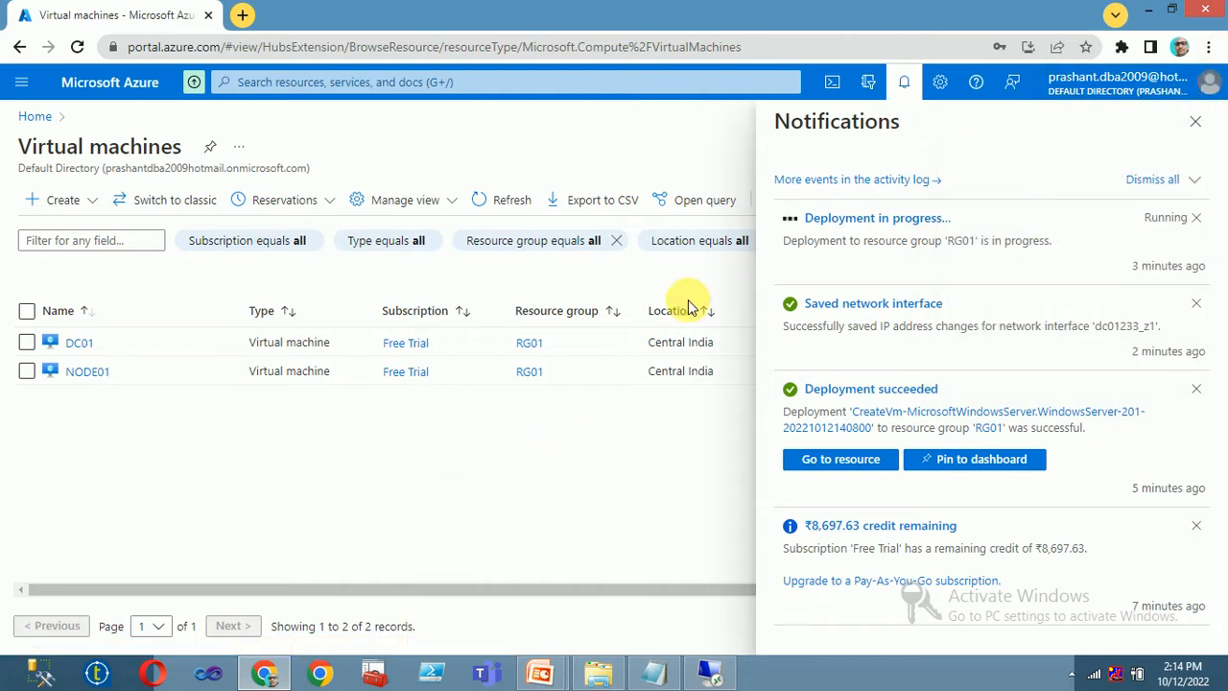
click(1209, 47)
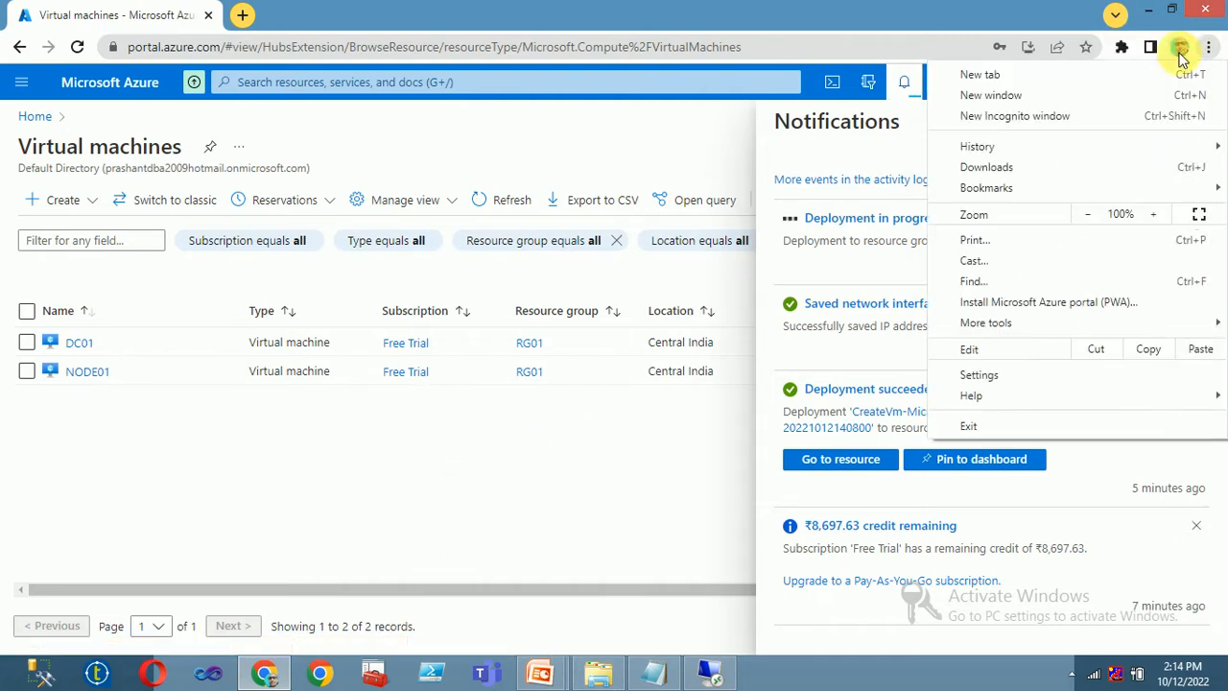
- Reveal the Downloads folder and permanently delete the five old .rdp files
click(979, 167)
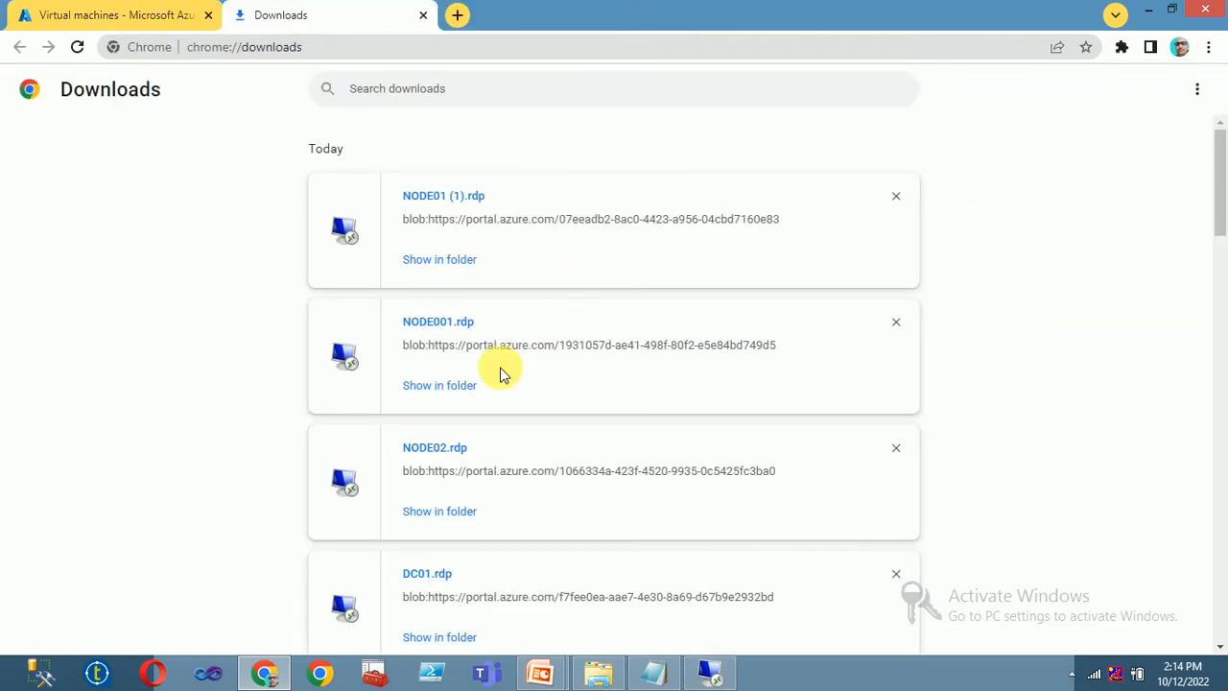
click(439, 636)
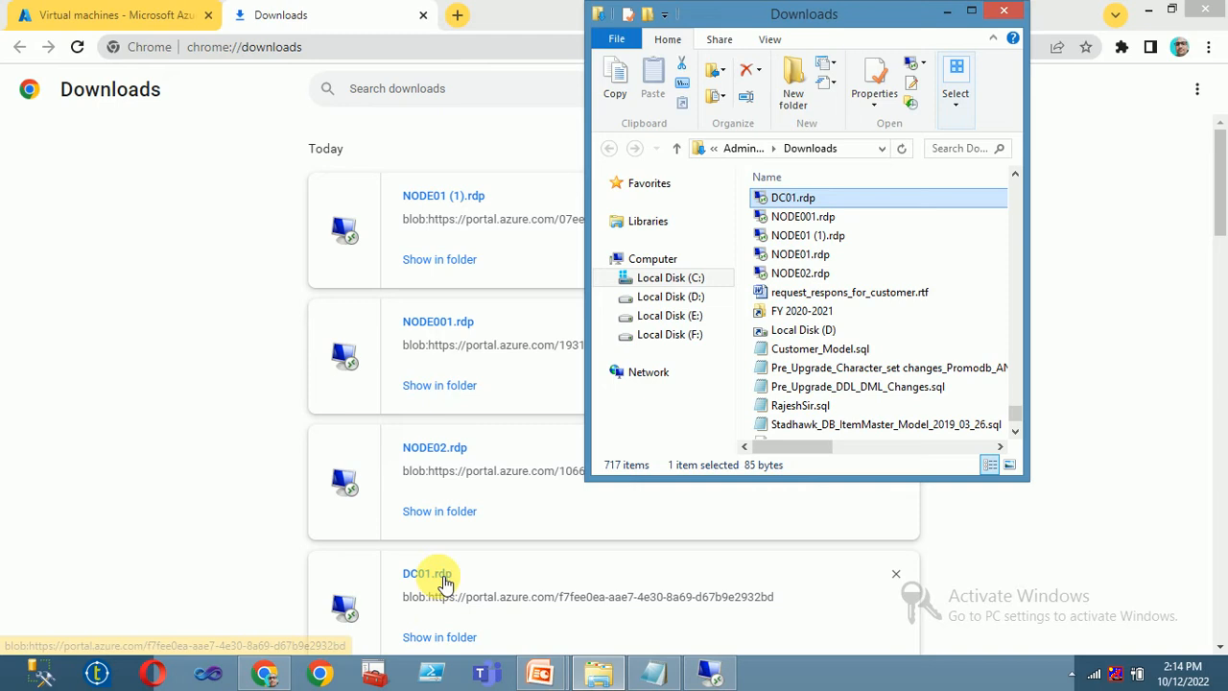
click(970, 10)
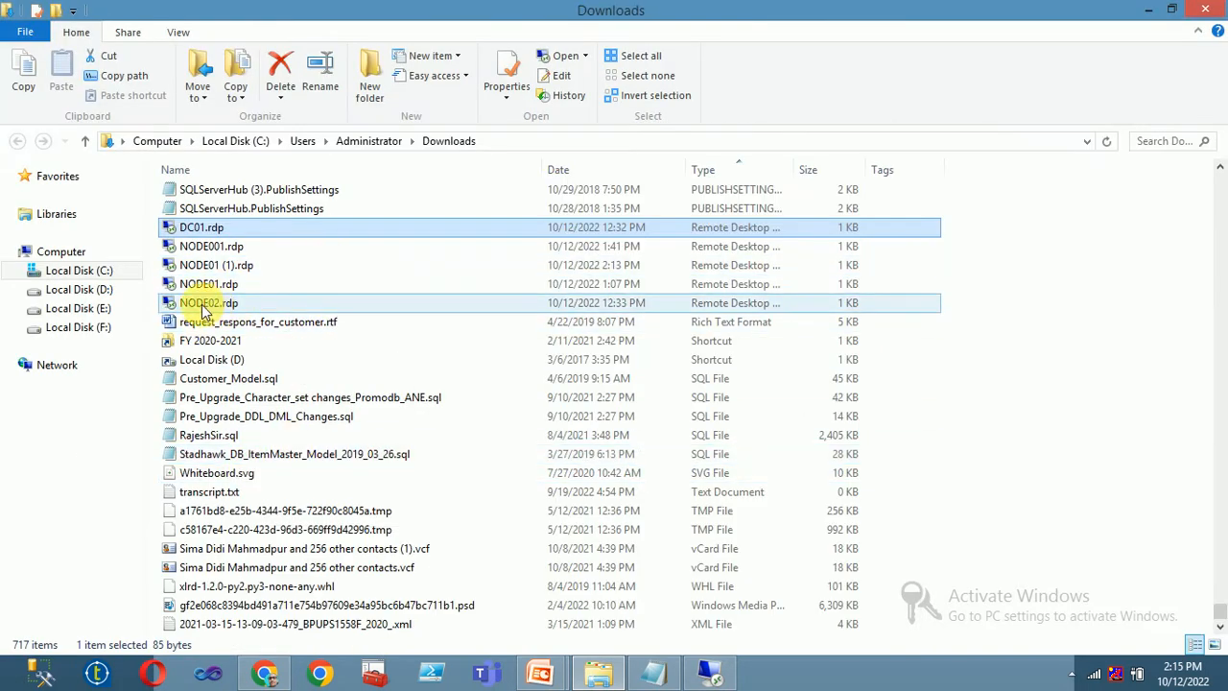
key(shift+Down)
key(shift+Down)
key(shift+Down)
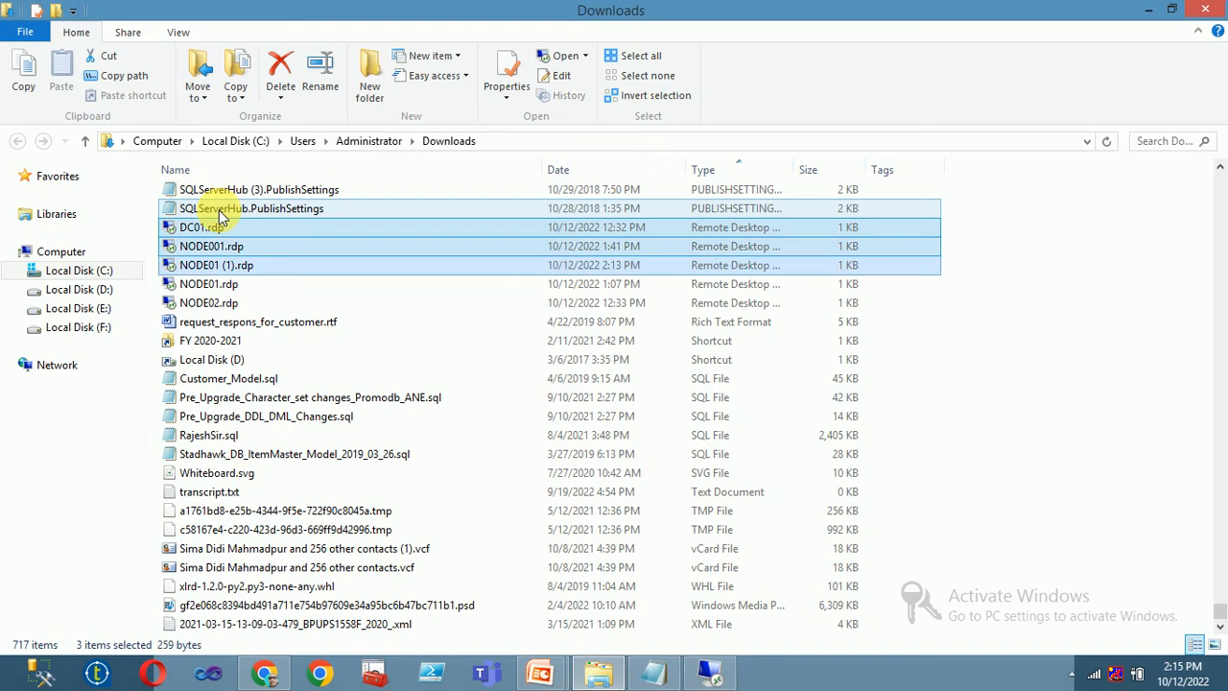
key(shift+Delete)
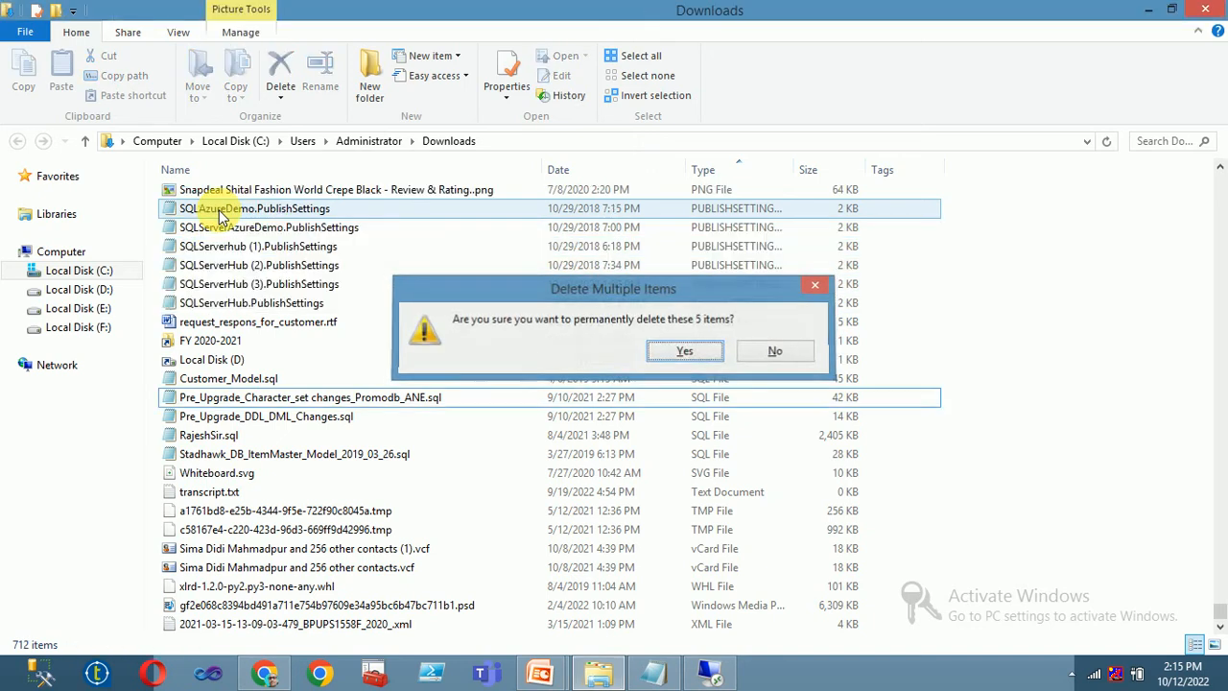
key(Return)
- Recheck the Downloads folder, close it, and clear Chrome's entire download list
scroll(317, 364, up, 7)
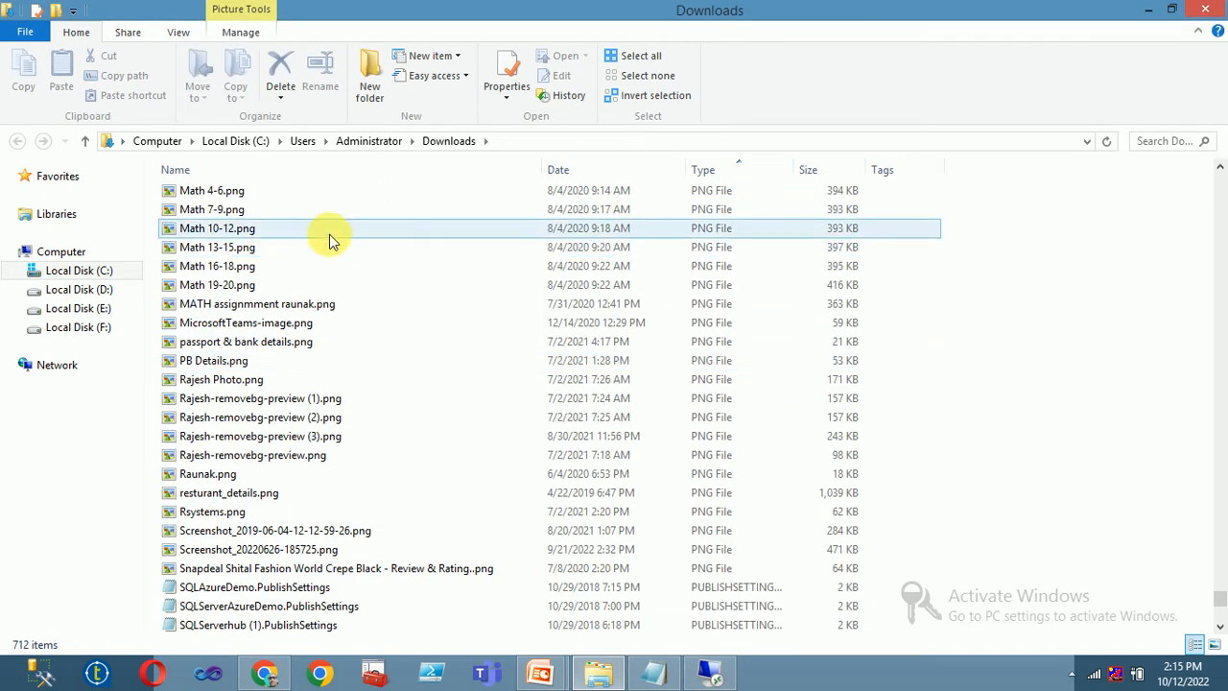
click(428, 141)
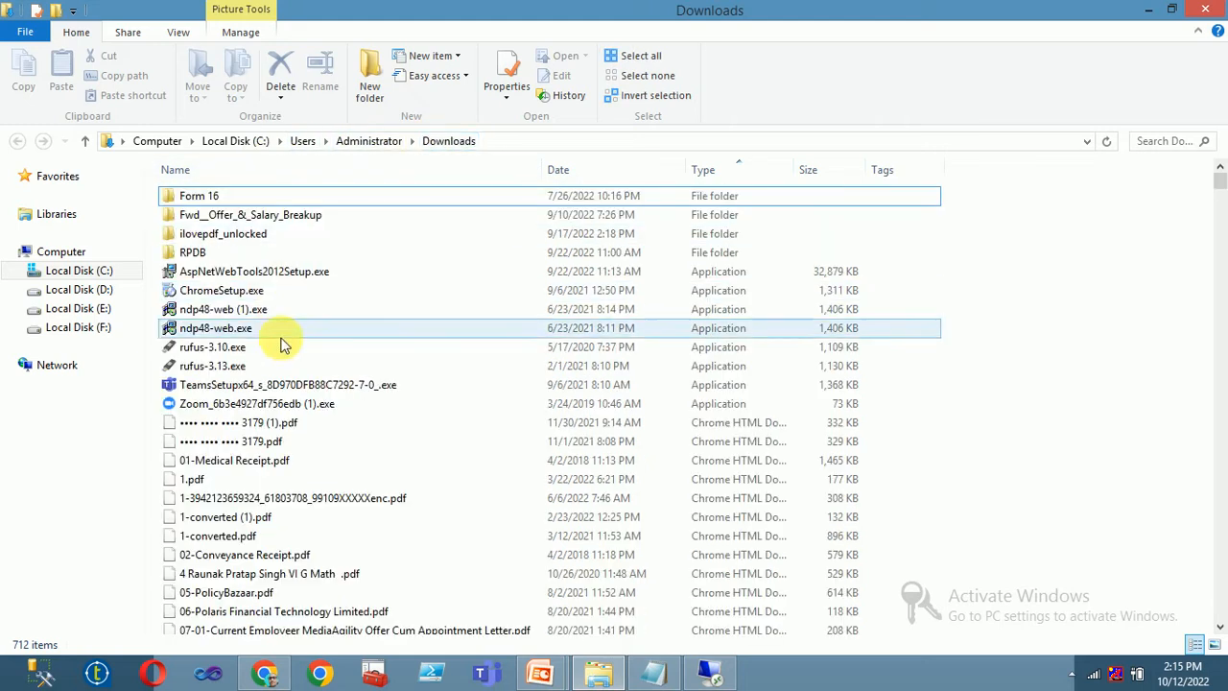
click(721, 170)
click(310, 347)
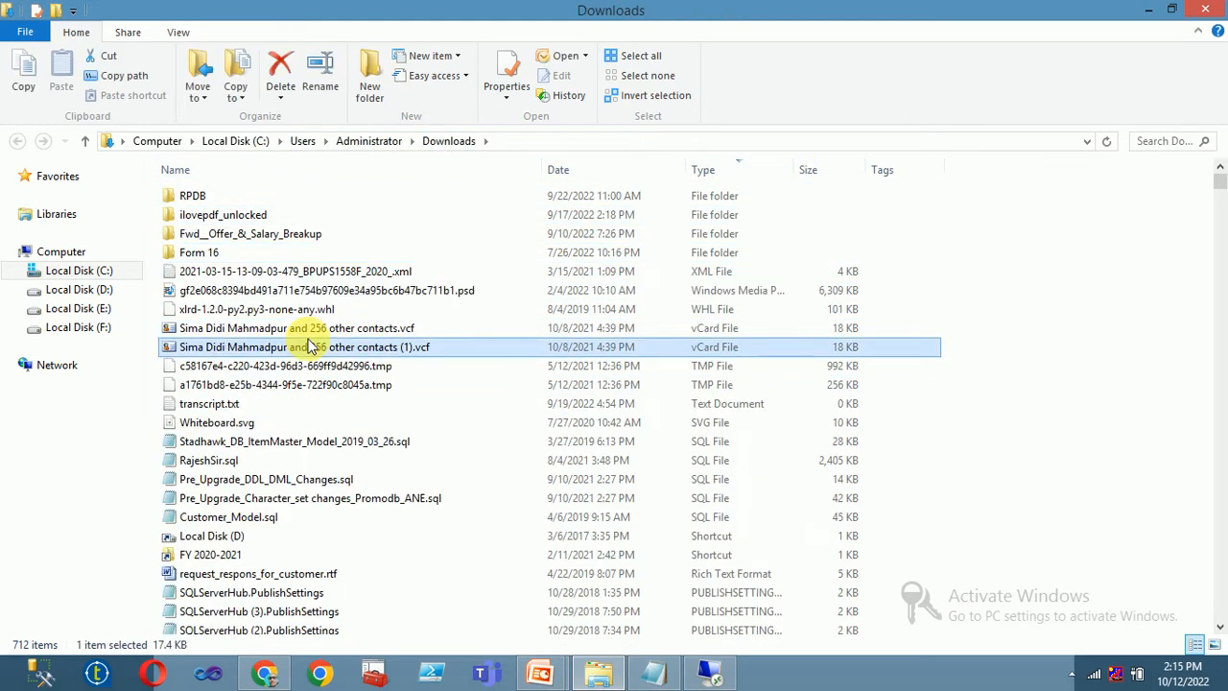
key(n)
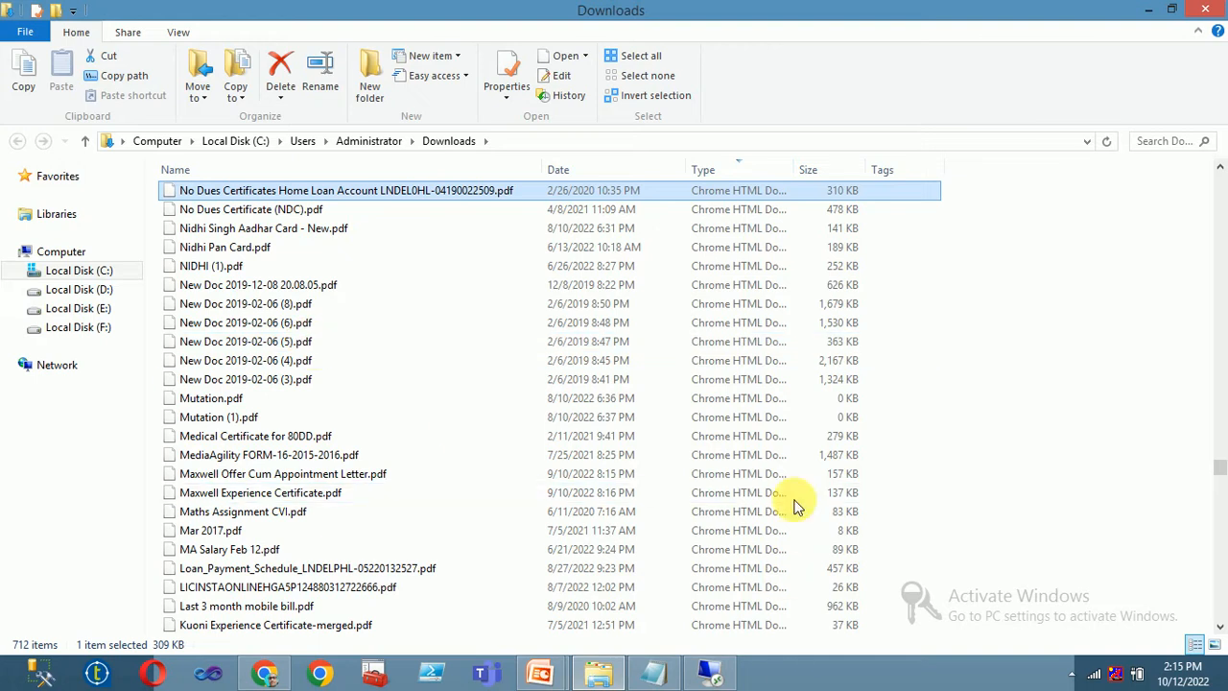
click(1205, 8)
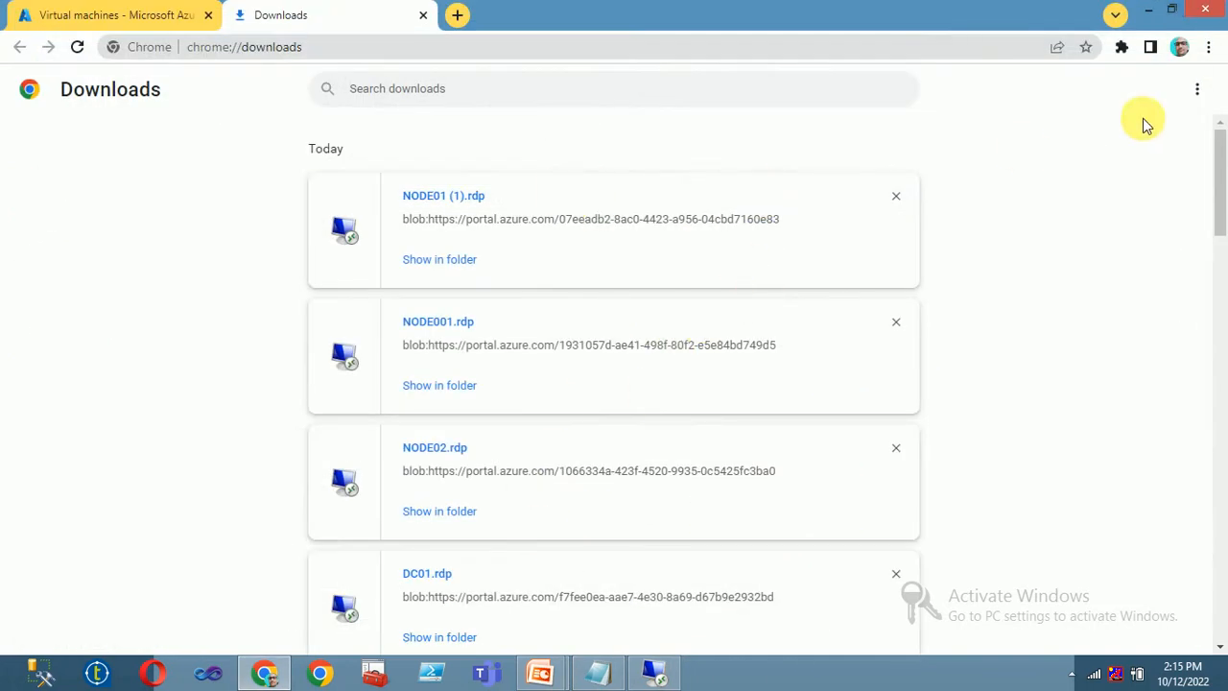
click(1196, 92)
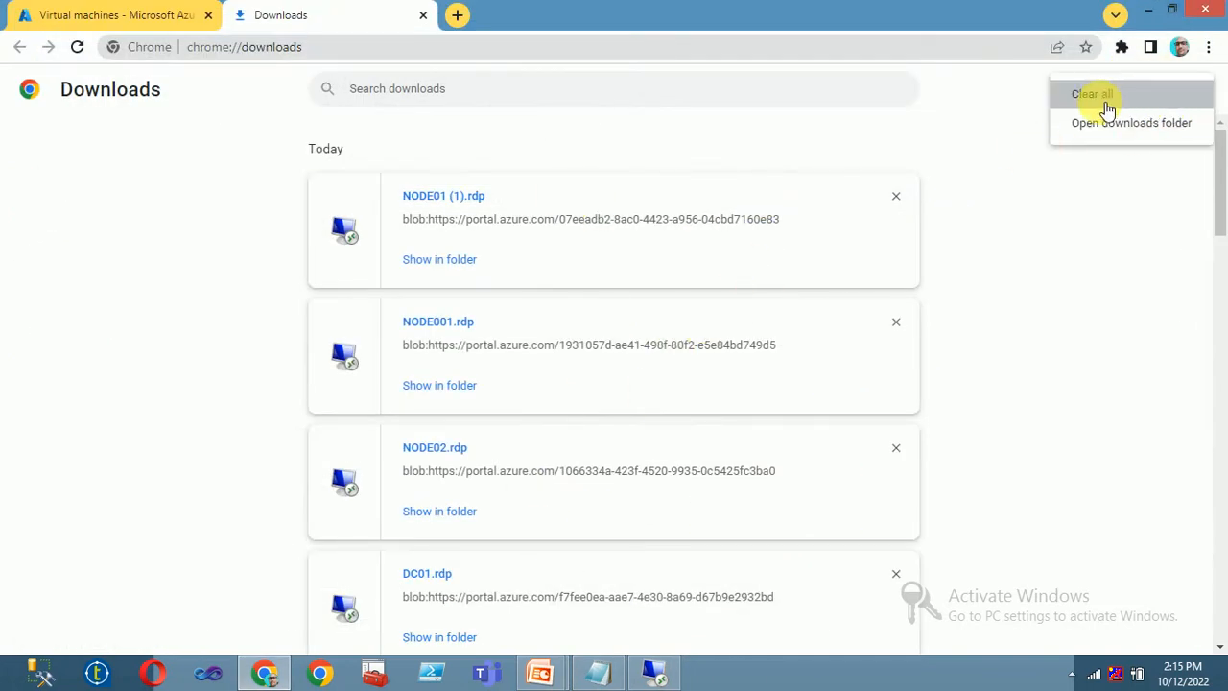
click(1091, 93)
- Download DC01's RDP file from its Connect > RDP page
click(120, 14)
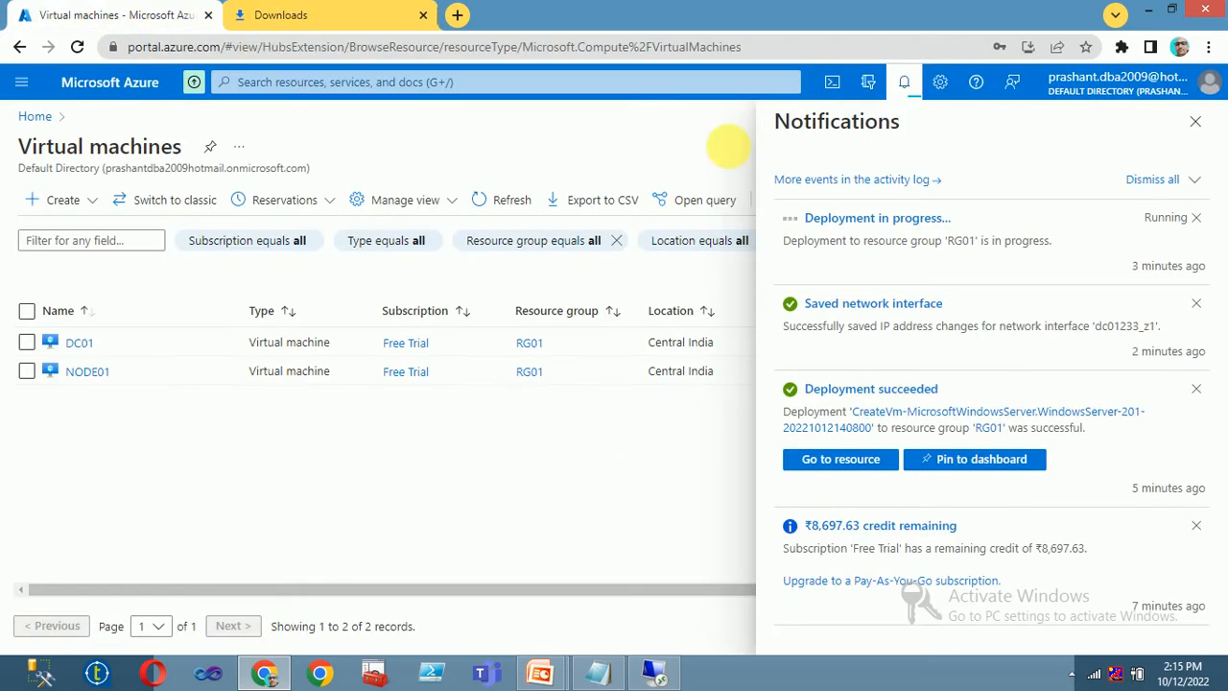
click(79, 345)
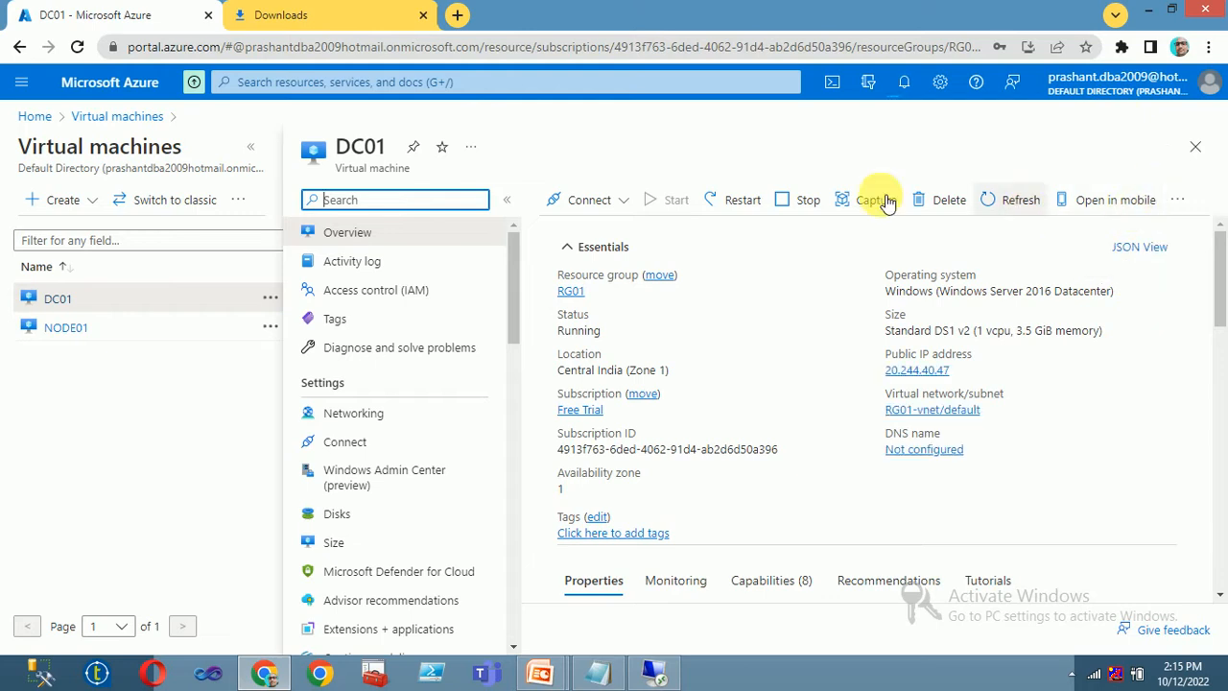
click(583, 202)
click(581, 228)
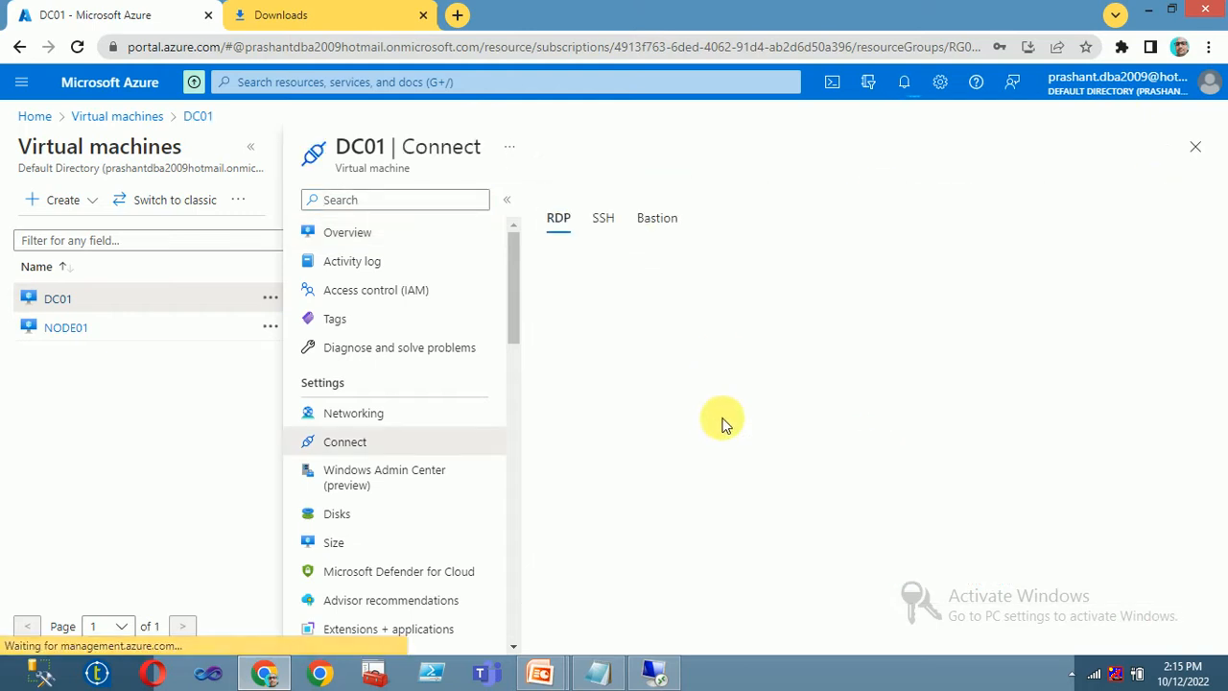
scroll(618, 534, down, 2)
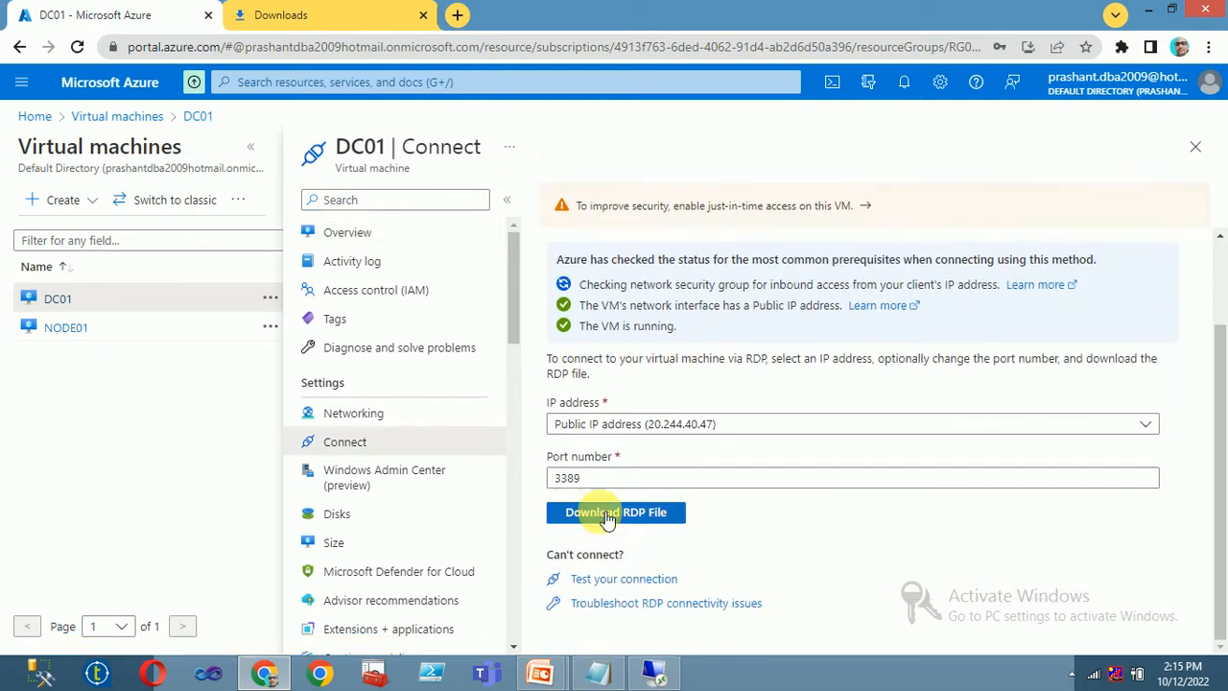
click(624, 511)
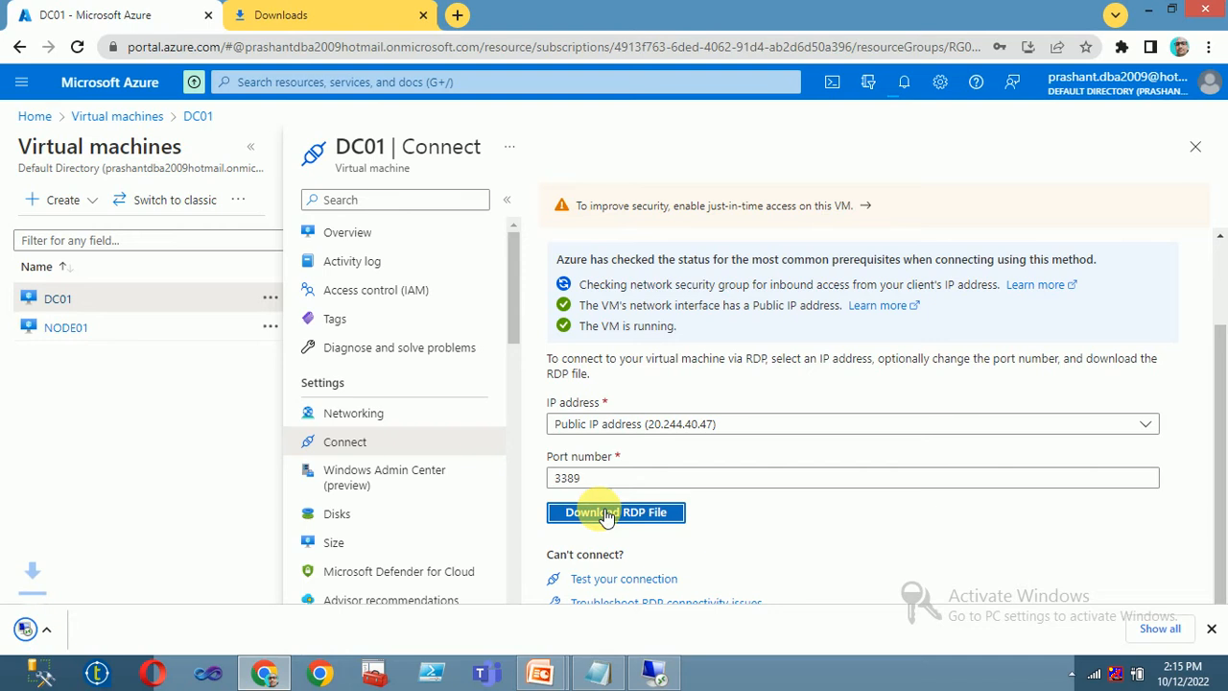
- Download NODE01's RDP file from its connect page as well
click(67, 328)
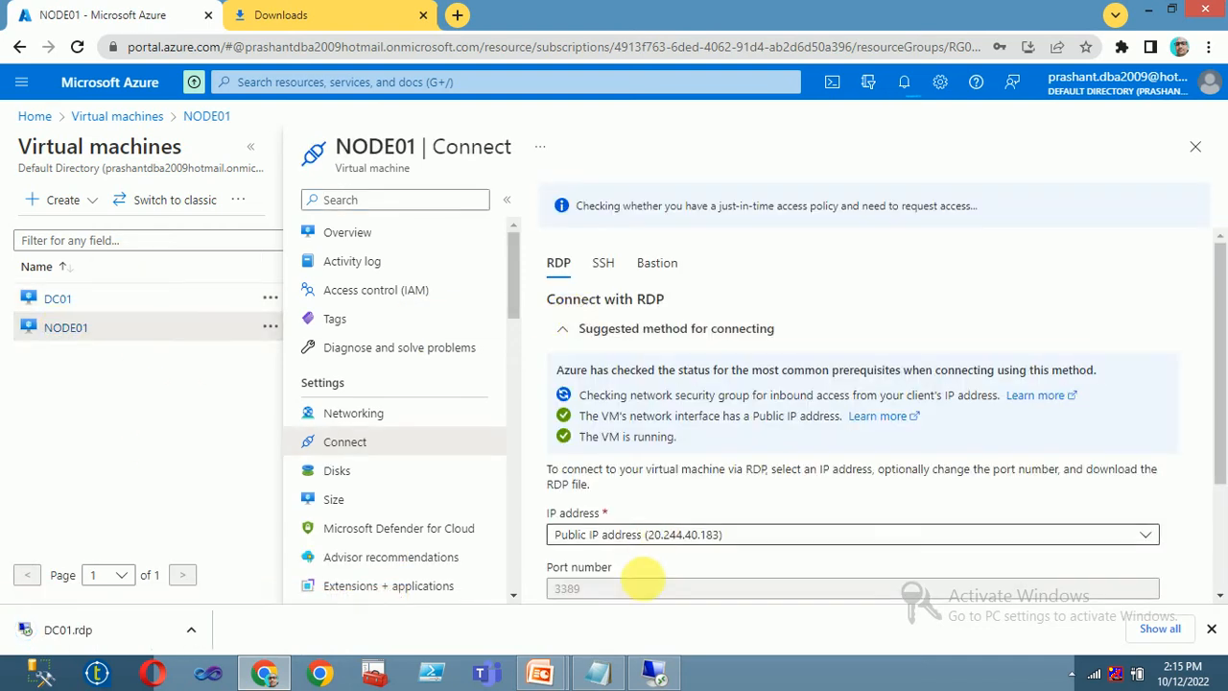
scroll(624, 506, down, 2)
click(609, 470)
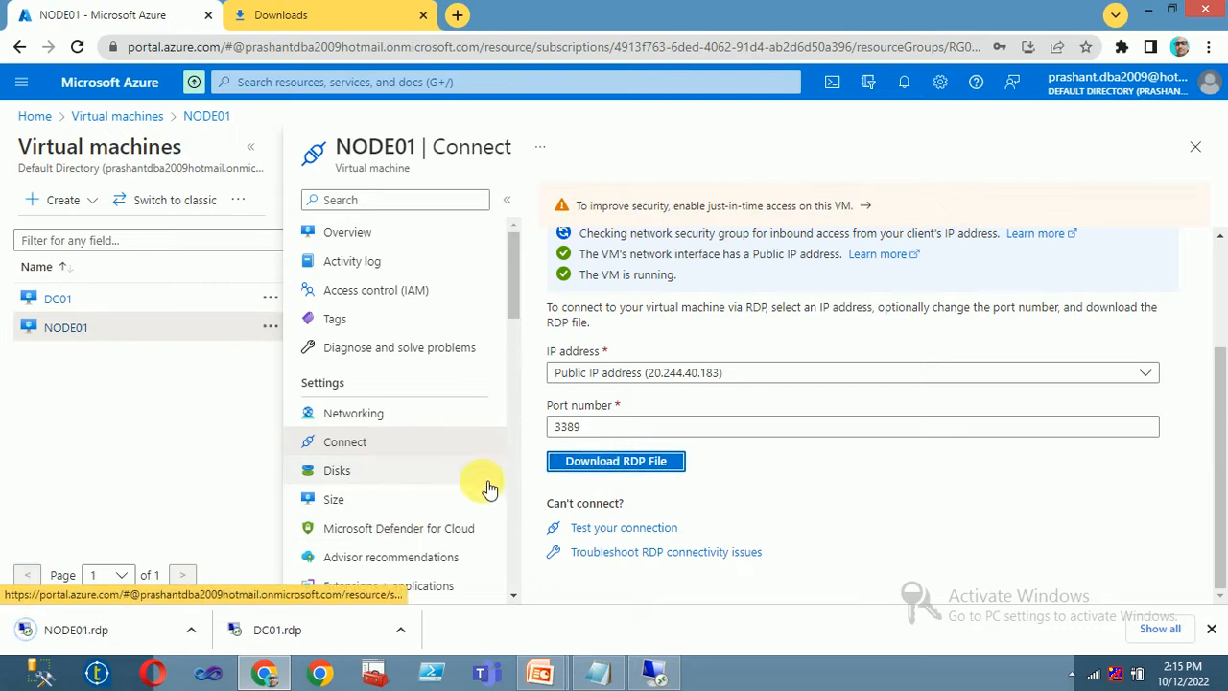
click(401, 629)
- Open DC01.rdp, sign in to 20.244.40.47 accepting the certificate, then minimize the session
click(432, 512)
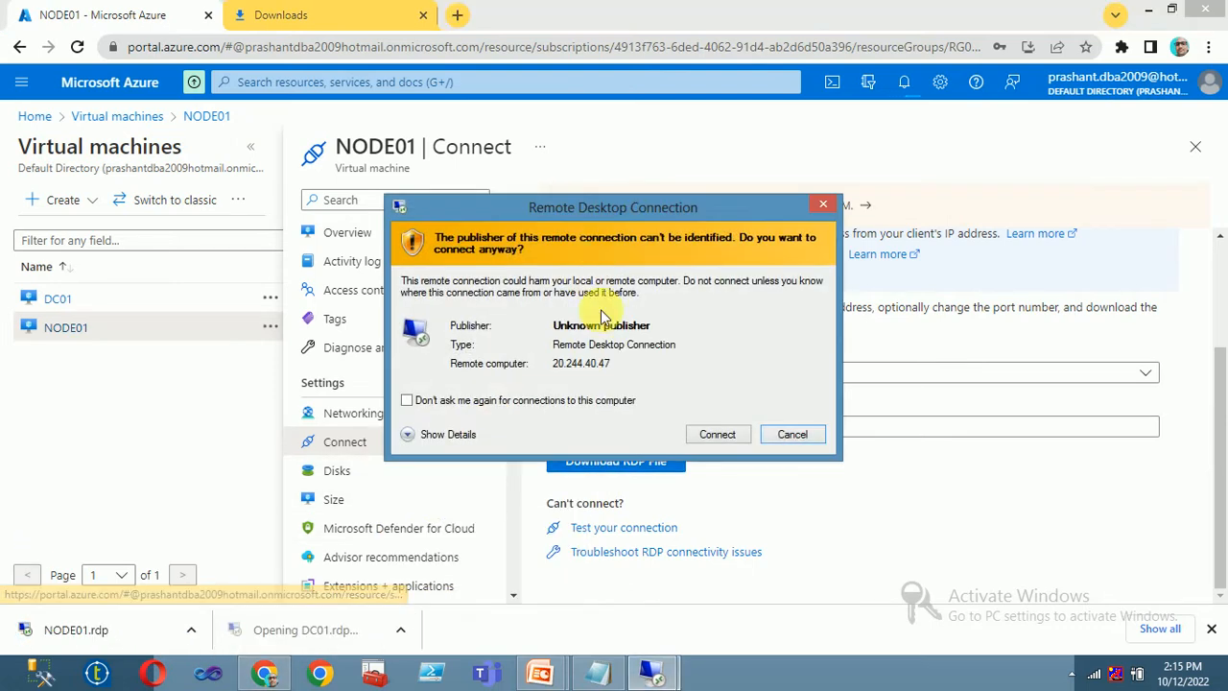
click(718, 434)
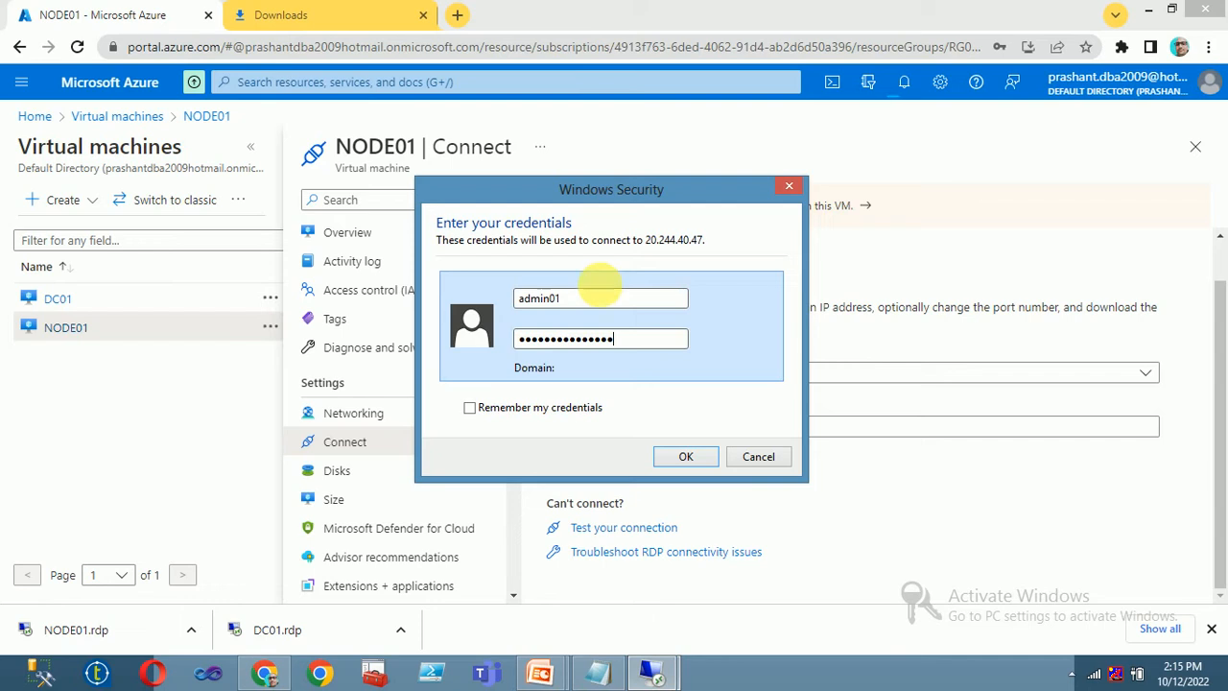
key(Return)
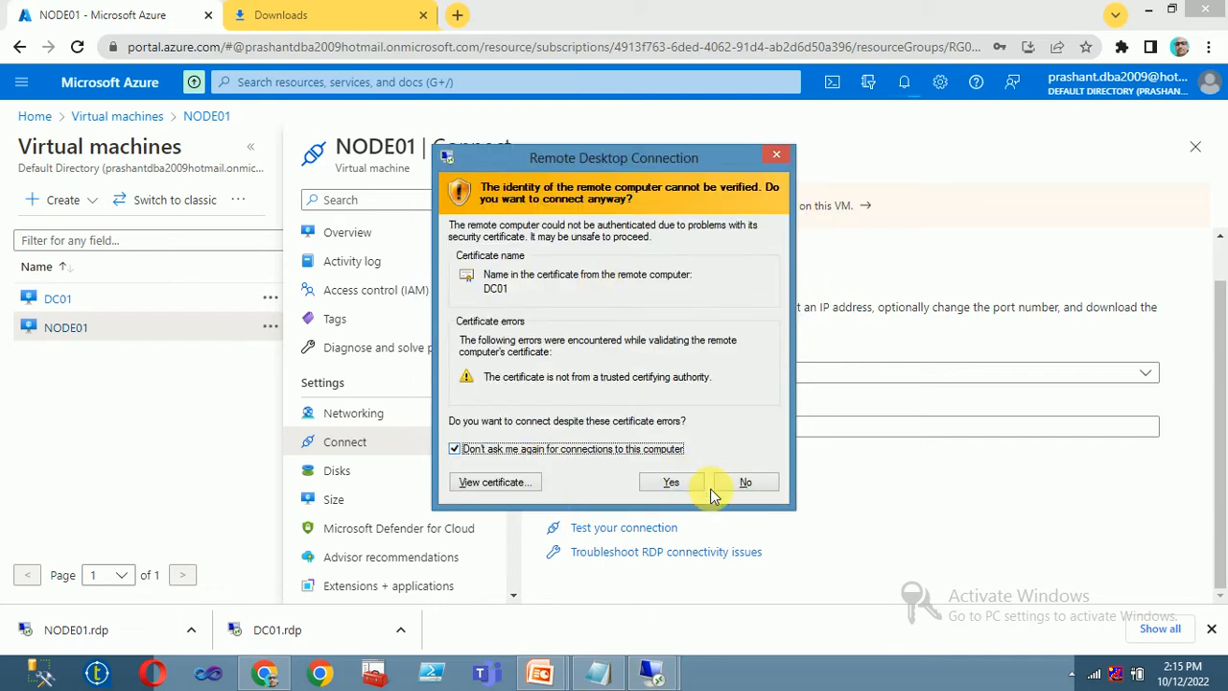
click(685, 481)
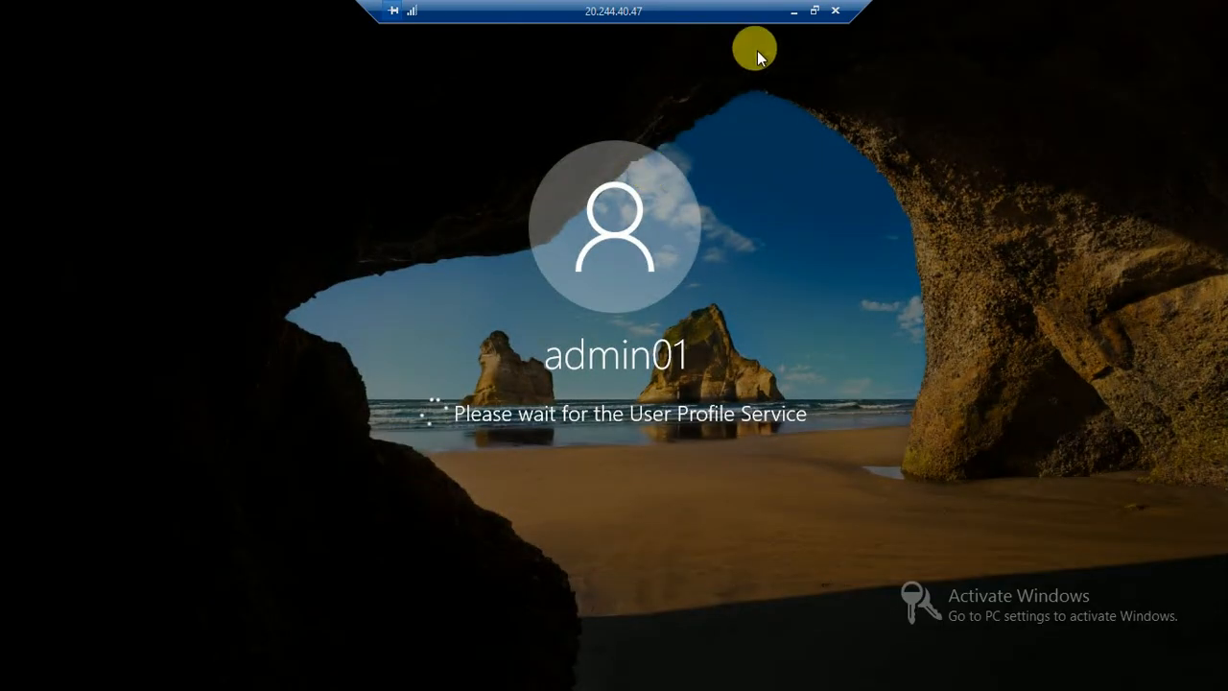
click(793, 10)
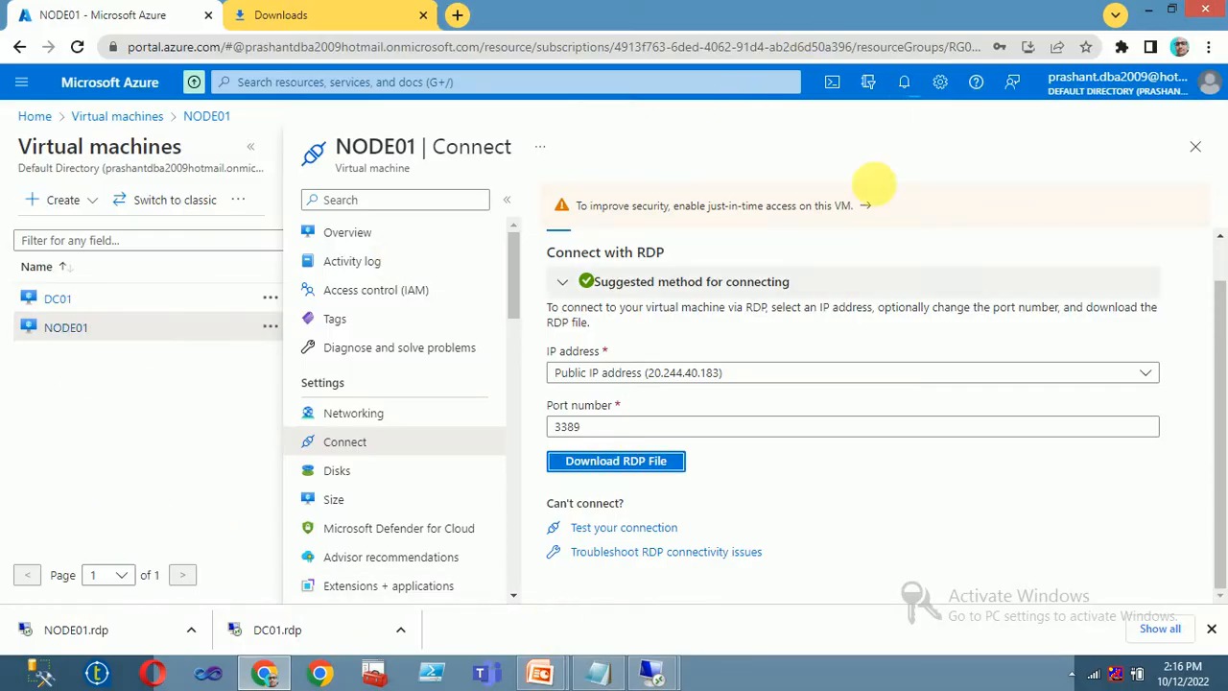
- Launch NODE01.rdp from Chrome's downloads and connect to 20.244.40.183 with the entered credentials
click(1207, 47)
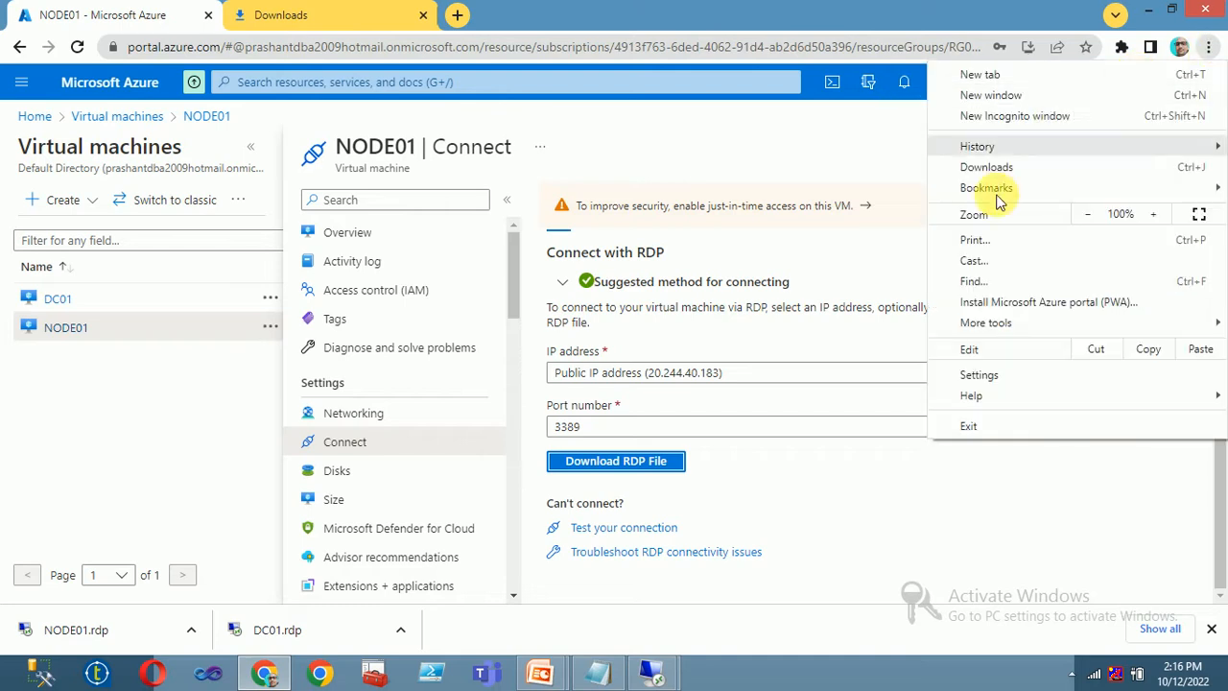
click(988, 167)
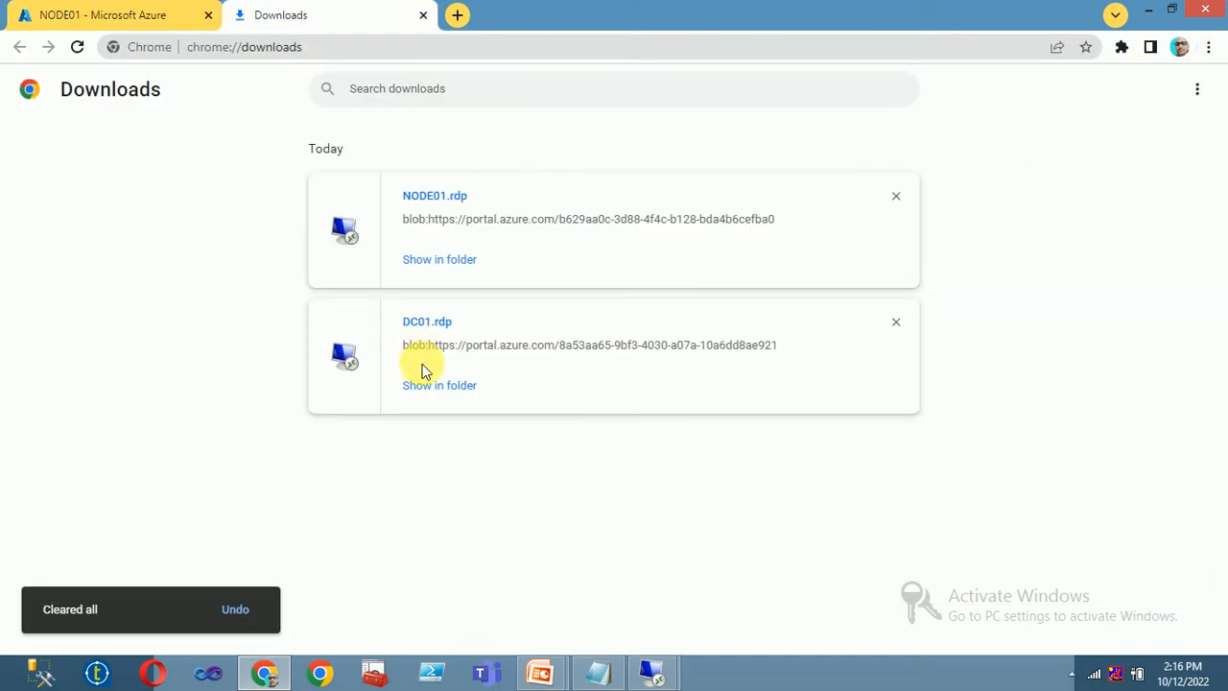
click(427, 196)
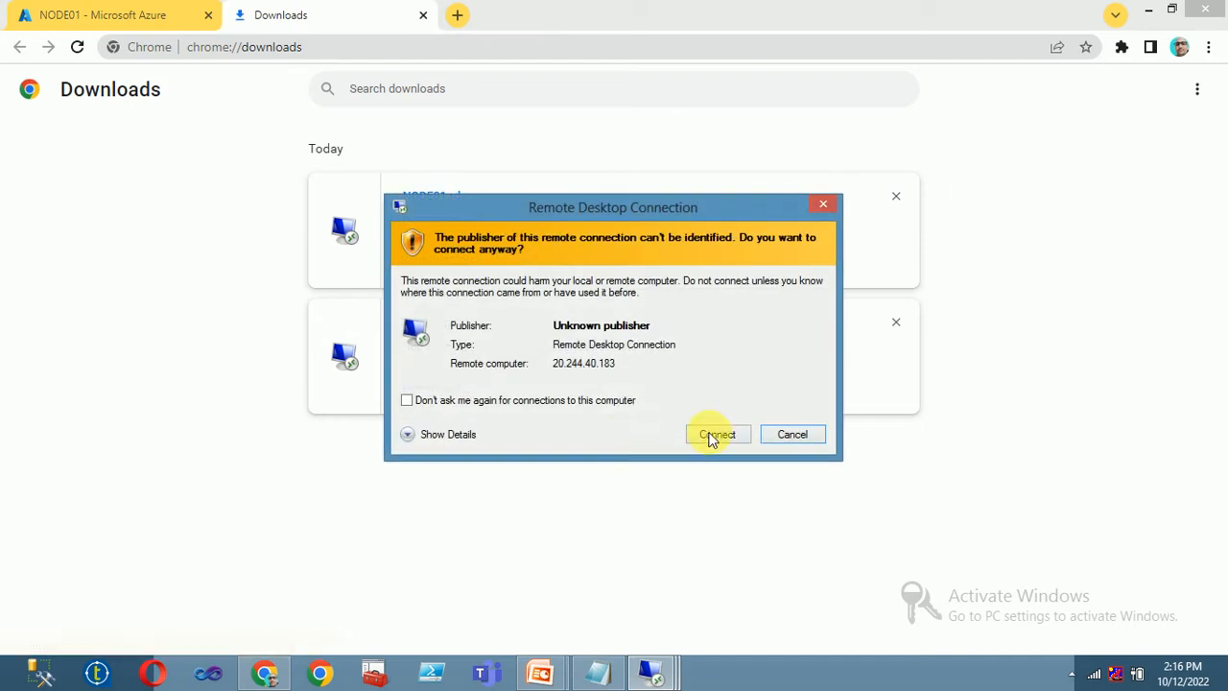
click(719, 434)
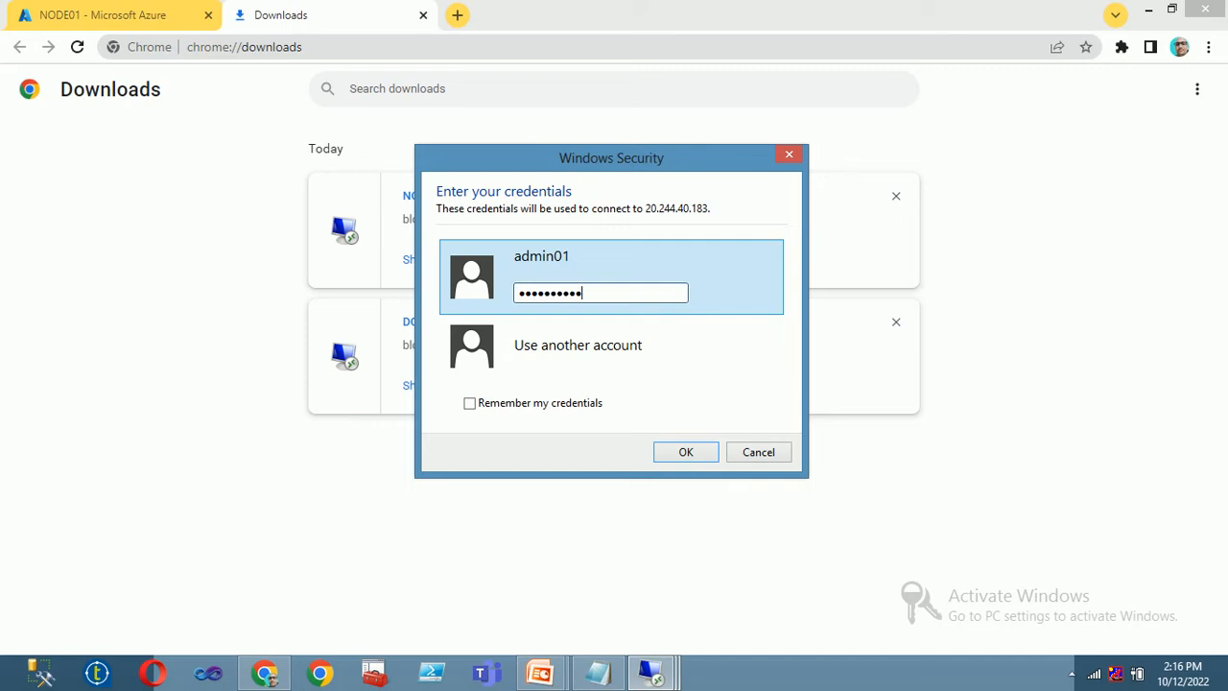
click(658, 452)
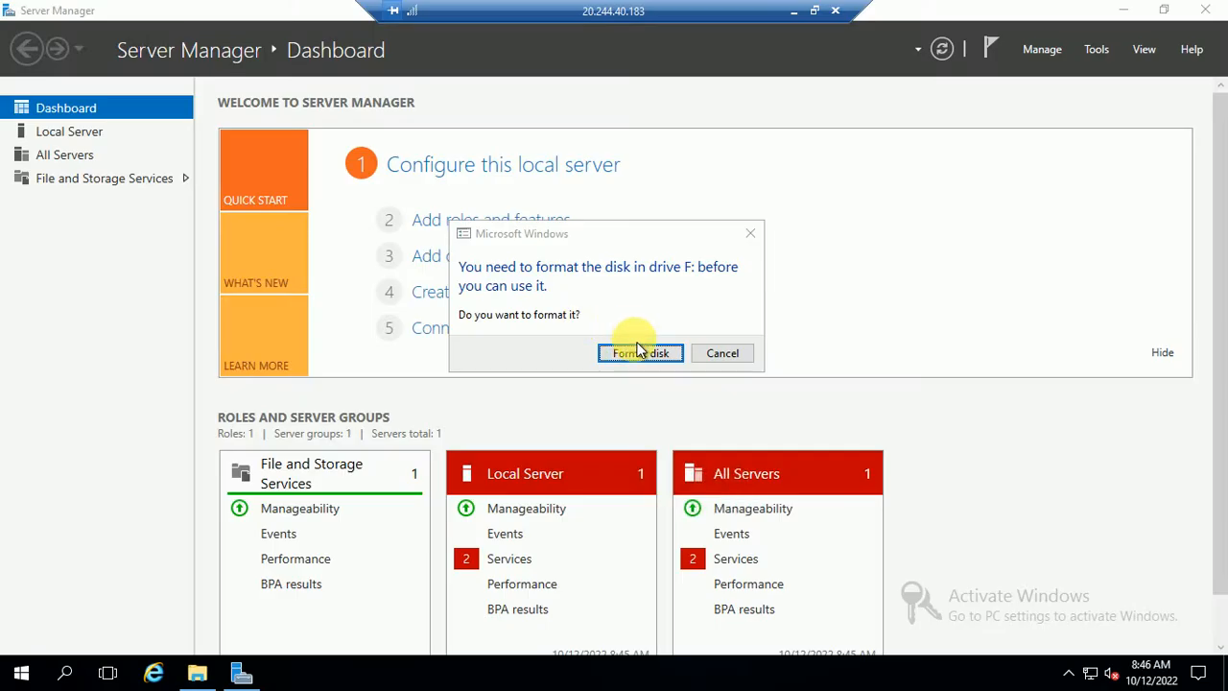
- Dismiss the format-drive-F: prompt, close Server Manager, and refresh the remote desktop
click(726, 362)
click(1207, 10)
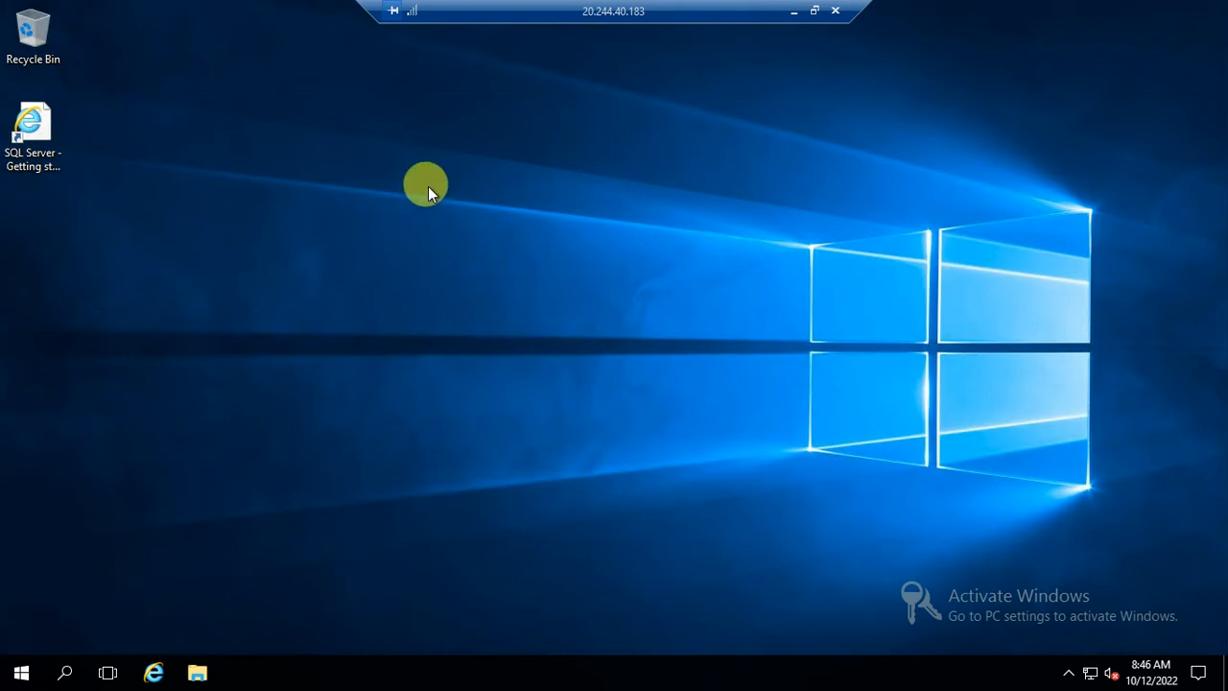
right_click(460, 250)
click(460, 233)
- Check the SQLVMDATA1 (F:) drive under This PC, then close Explorer and minimise the session
key(super+e)
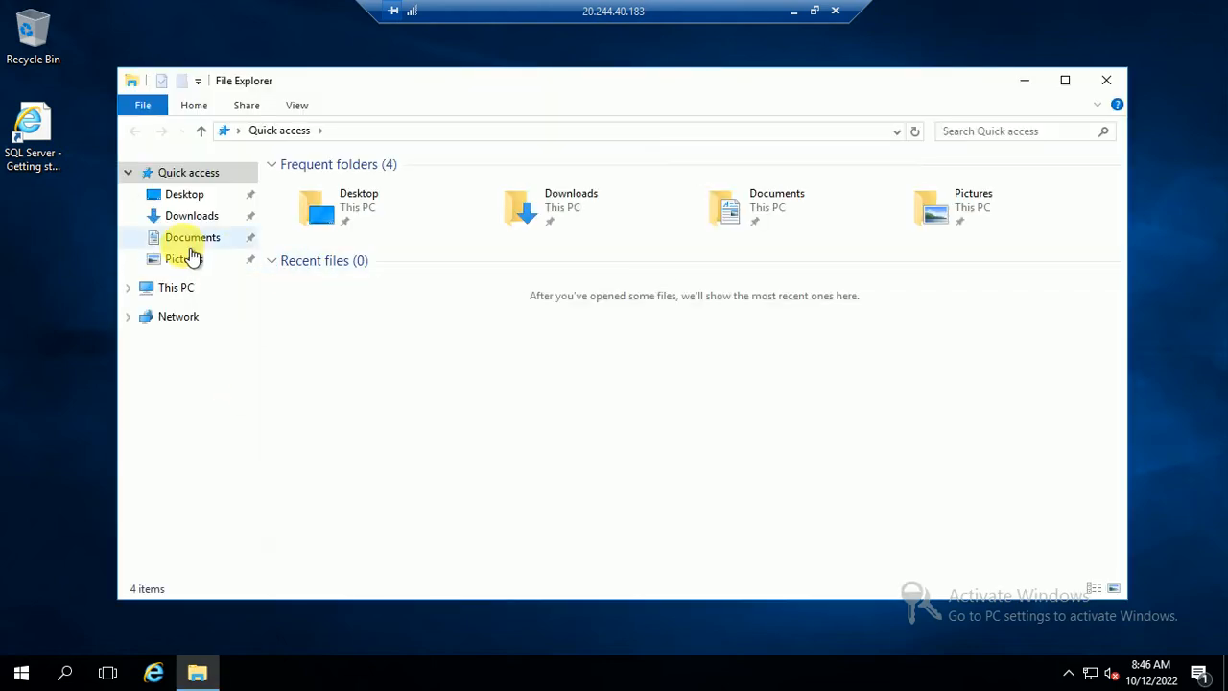
click(178, 288)
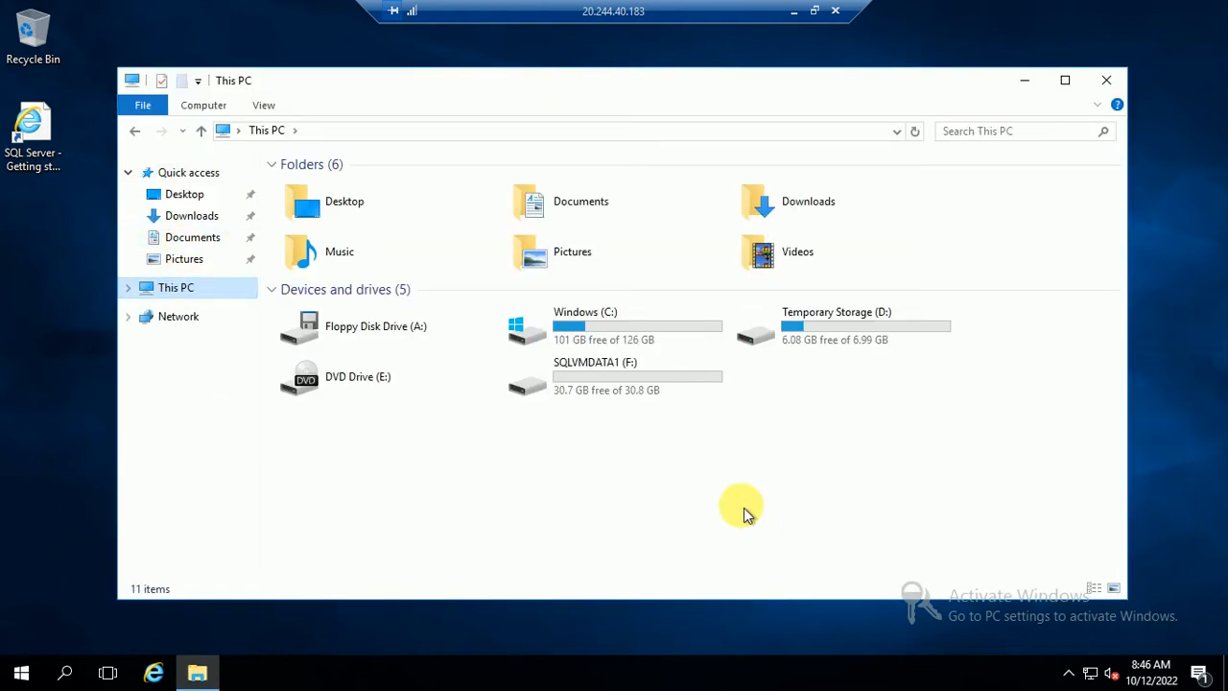
click(674, 370)
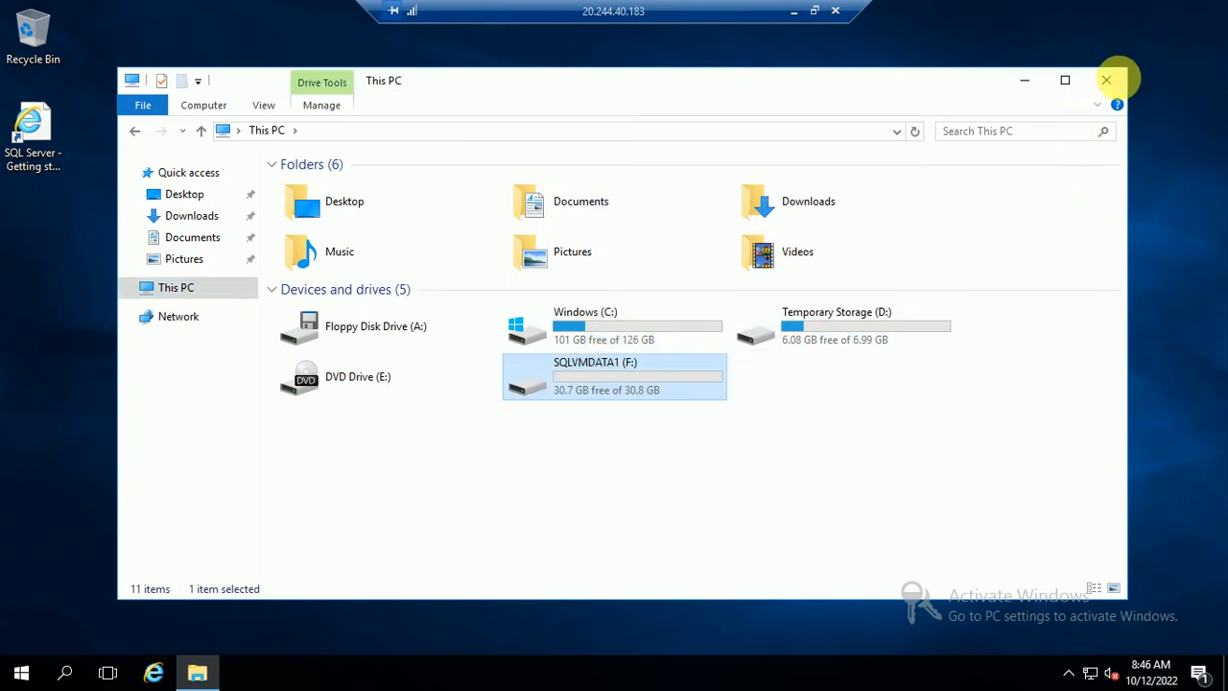
click(1106, 80)
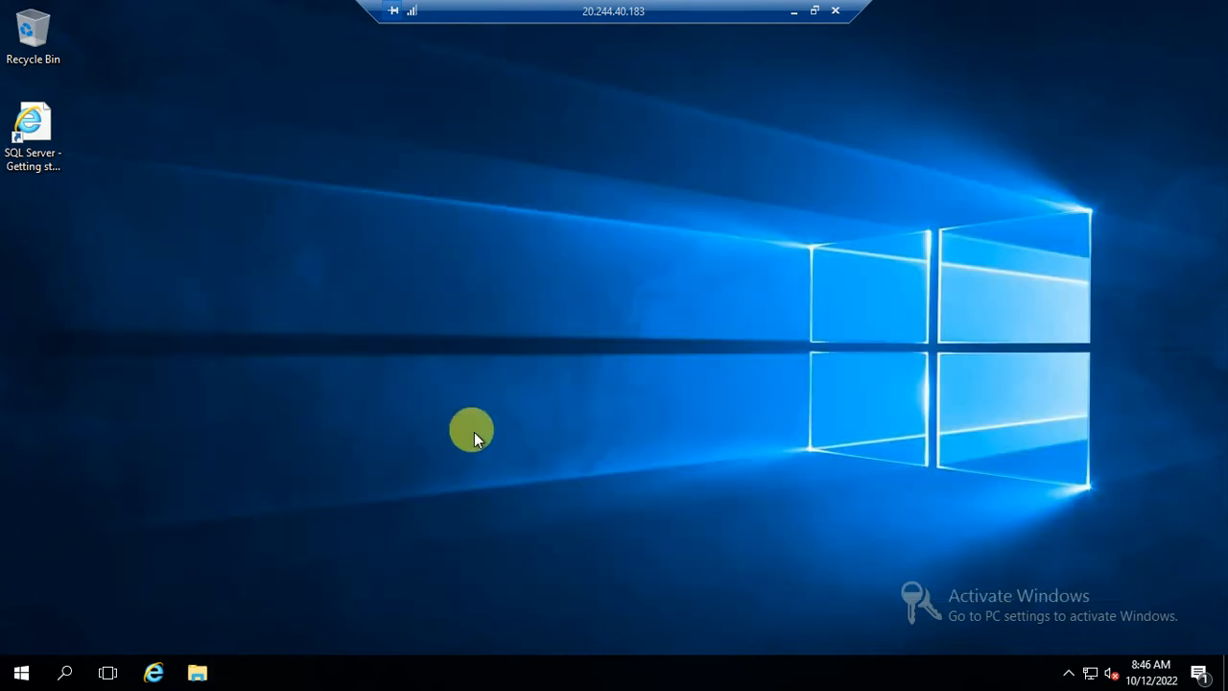
right_click(526, 299)
click(543, 309)
click(793, 11)
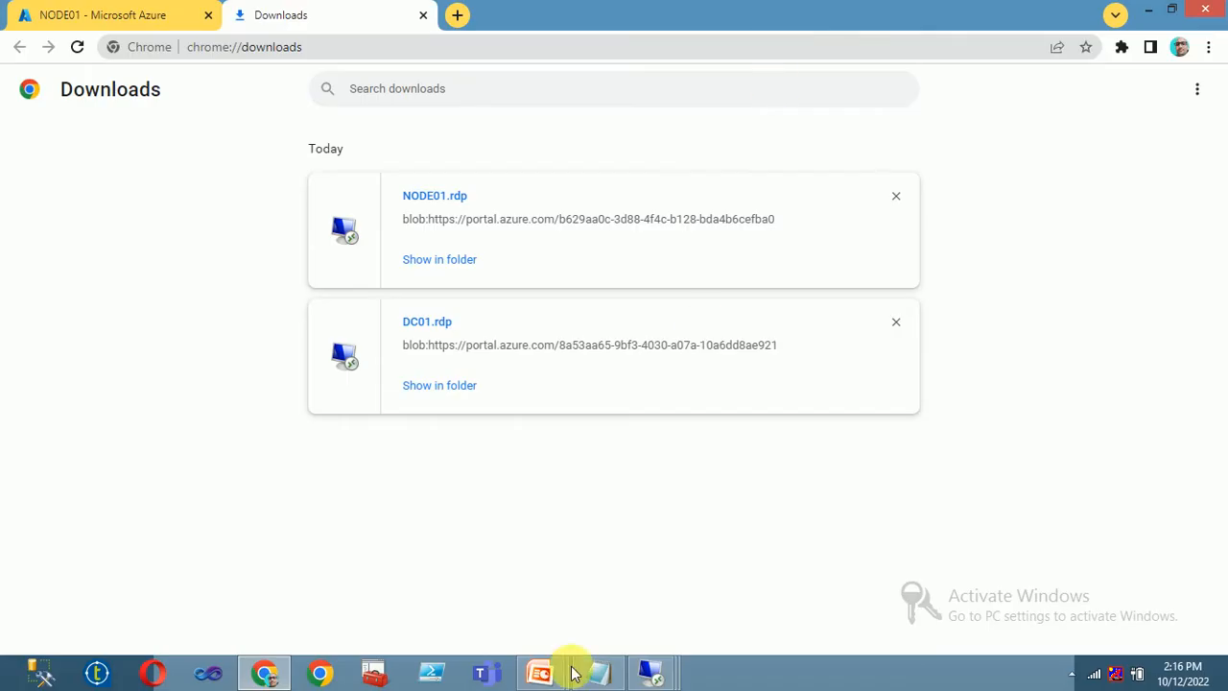
- Check notifications on the NODE01 page, then return to the full Virtual machines list
click(77, 14)
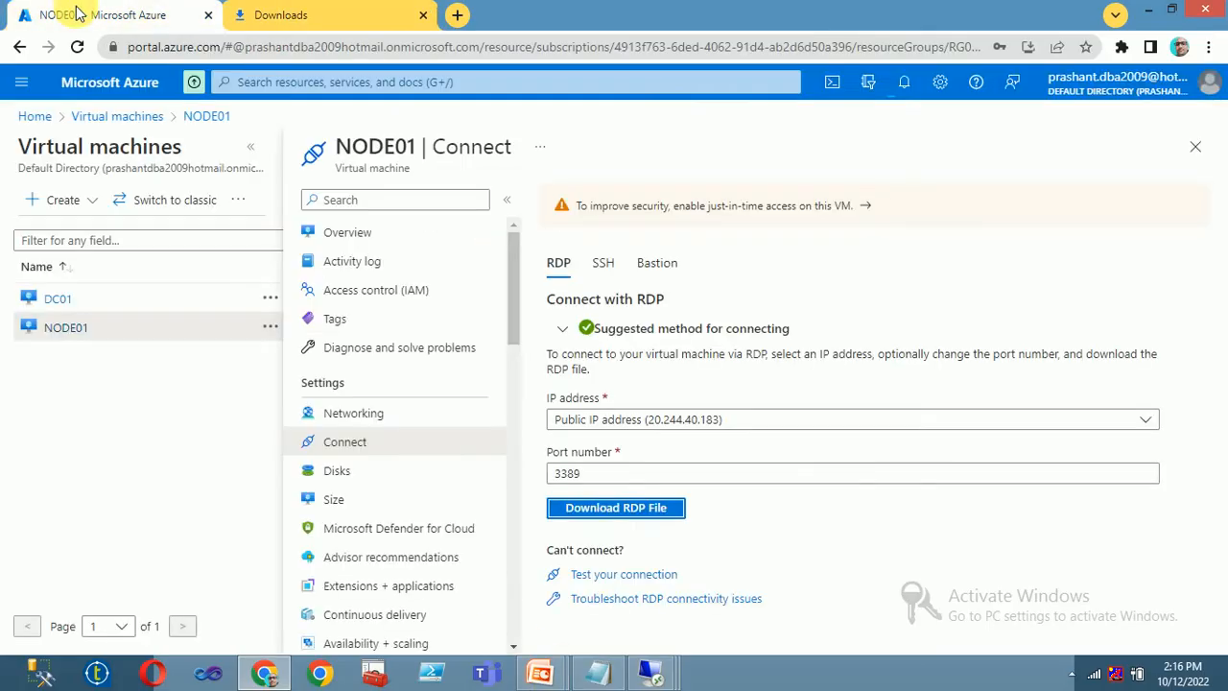
click(904, 85)
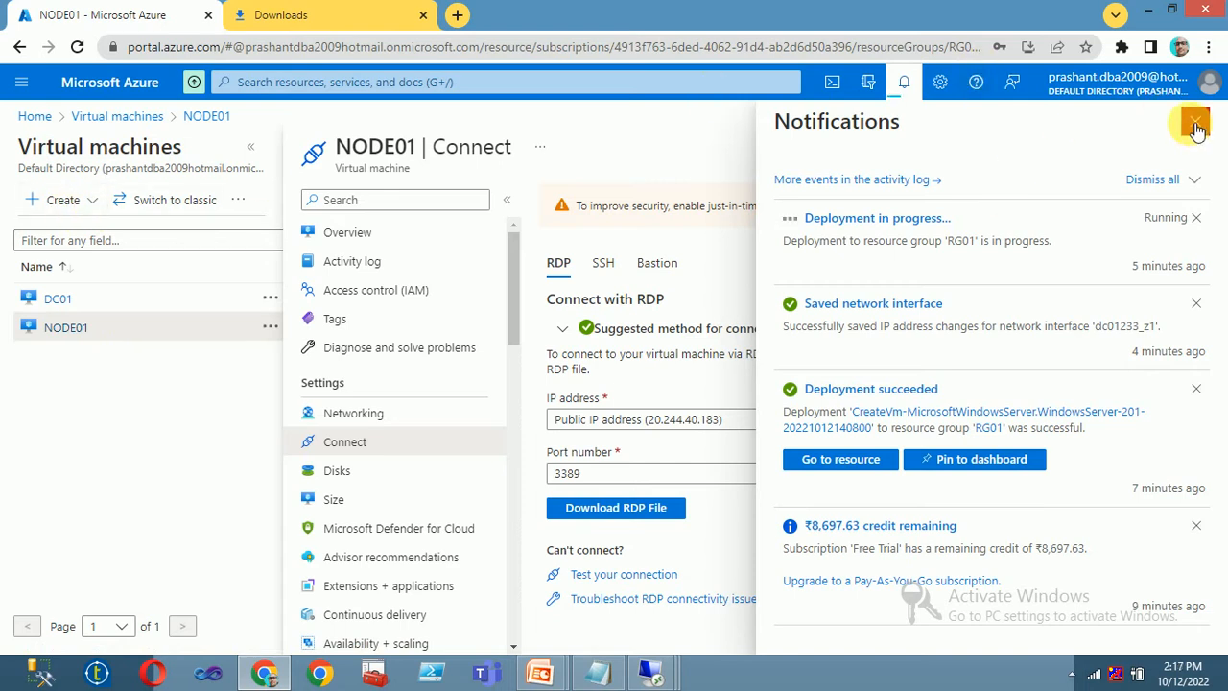
click(903, 82)
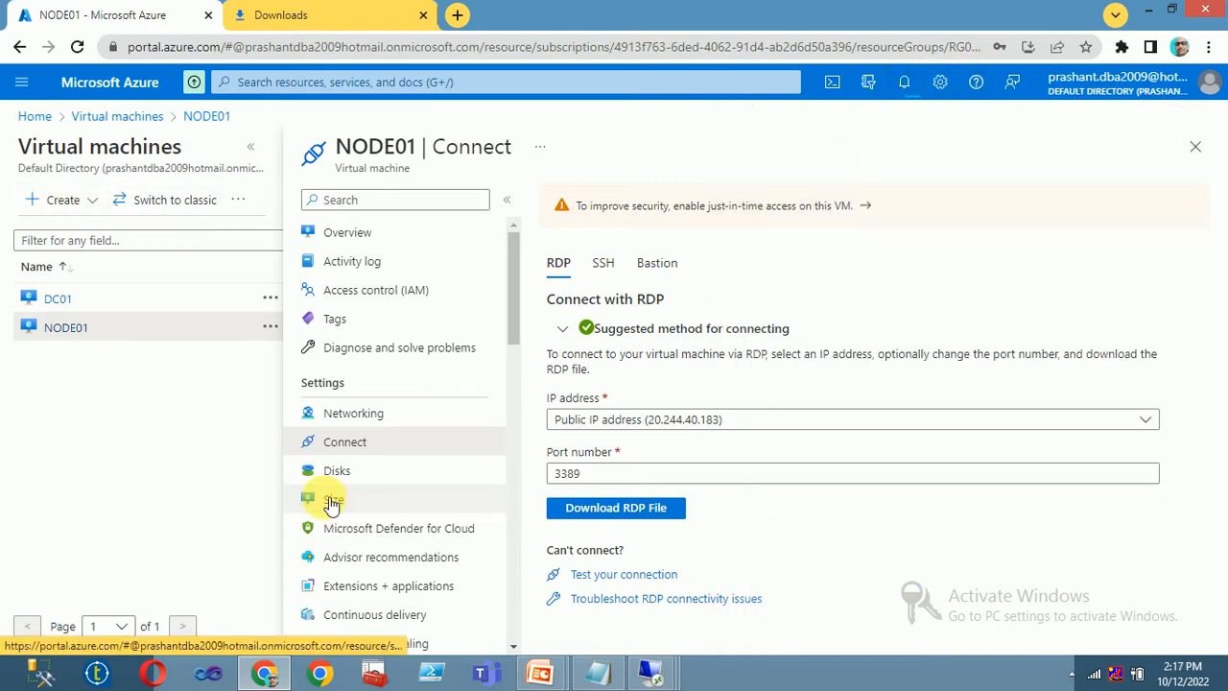
click(91, 116)
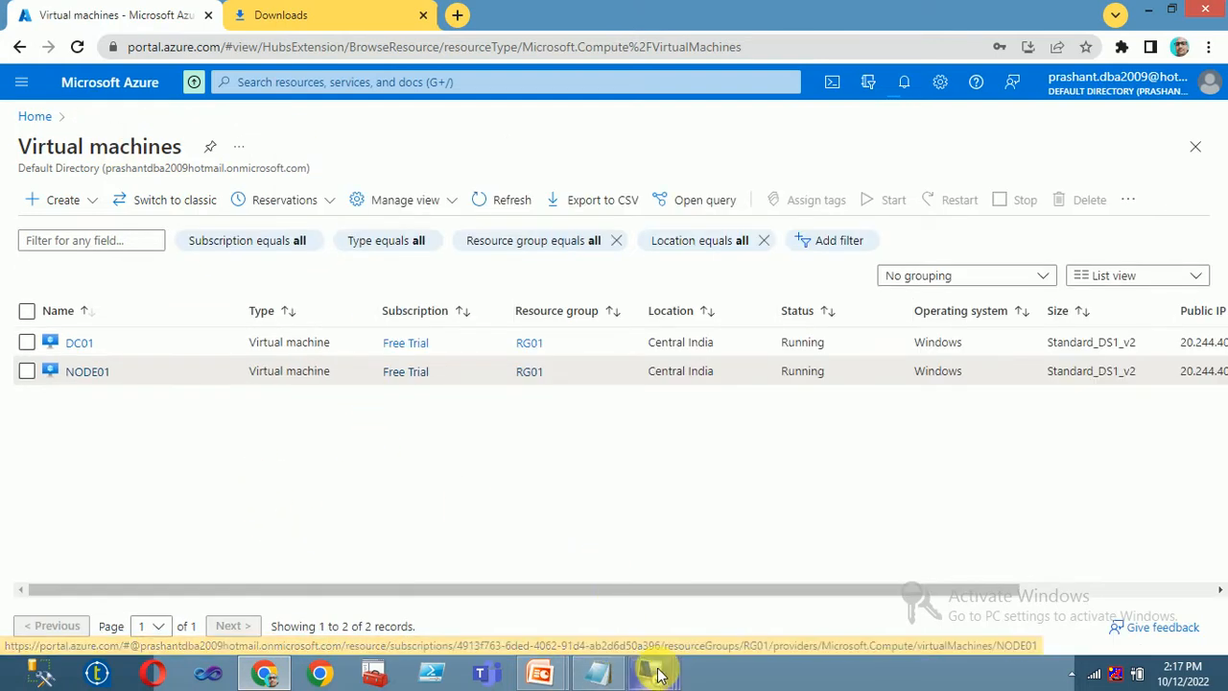
- Dismiss the ended duplicate NODE01 session and minimise the signed-in DC01 session
mouse_move(657, 674)
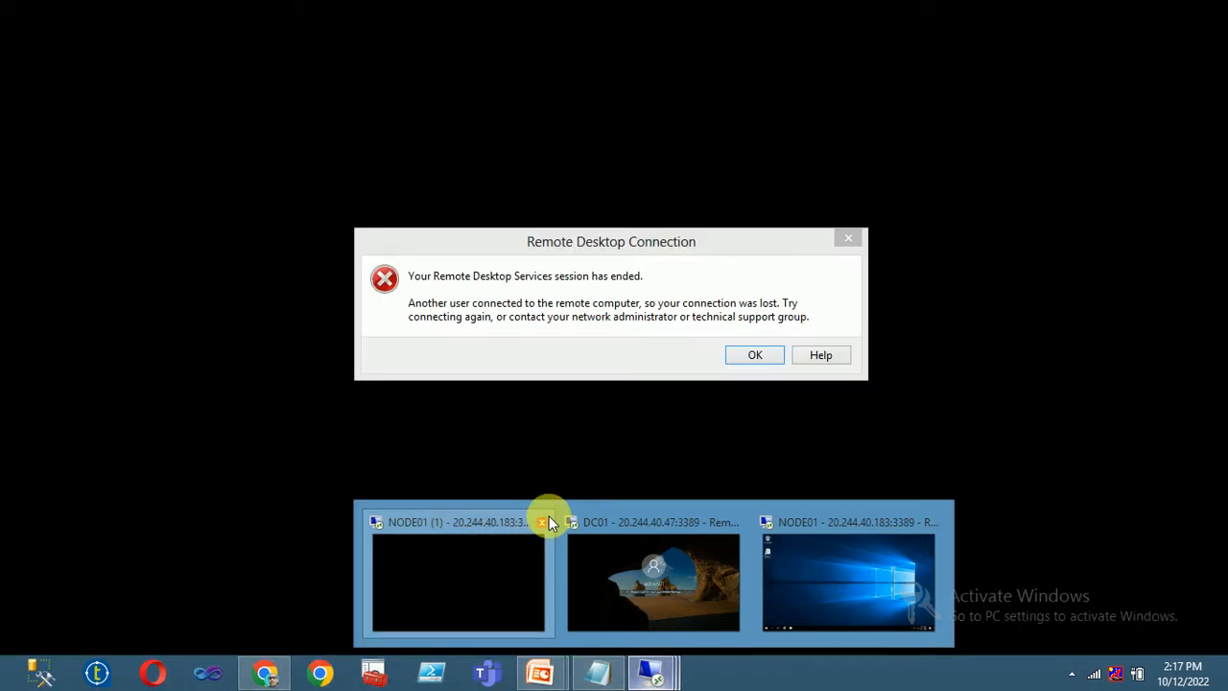
click(545, 523)
click(753, 355)
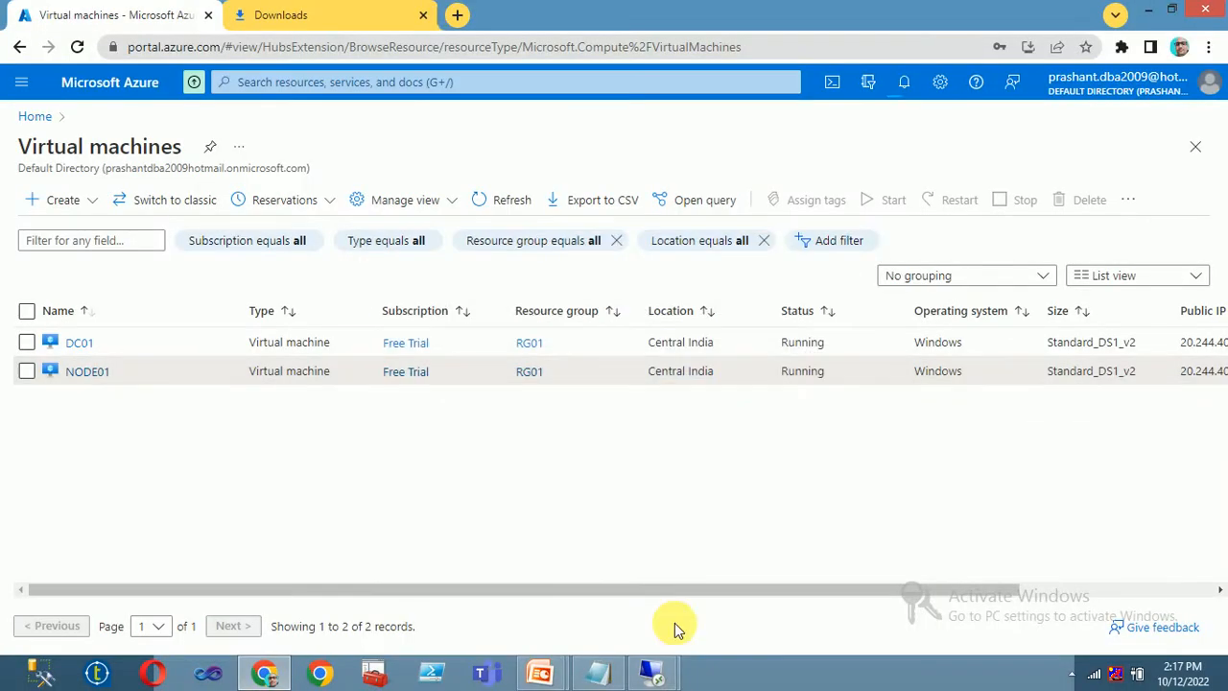
mouse_move(652, 672)
click(542, 569)
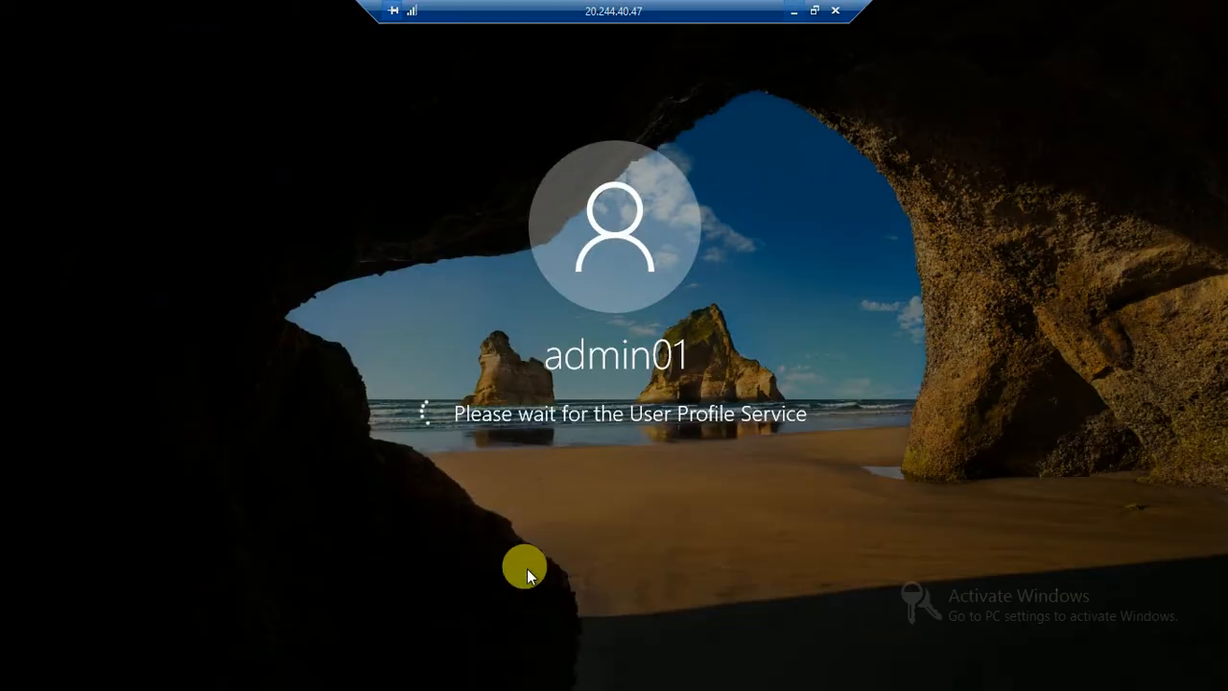
click(792, 16)
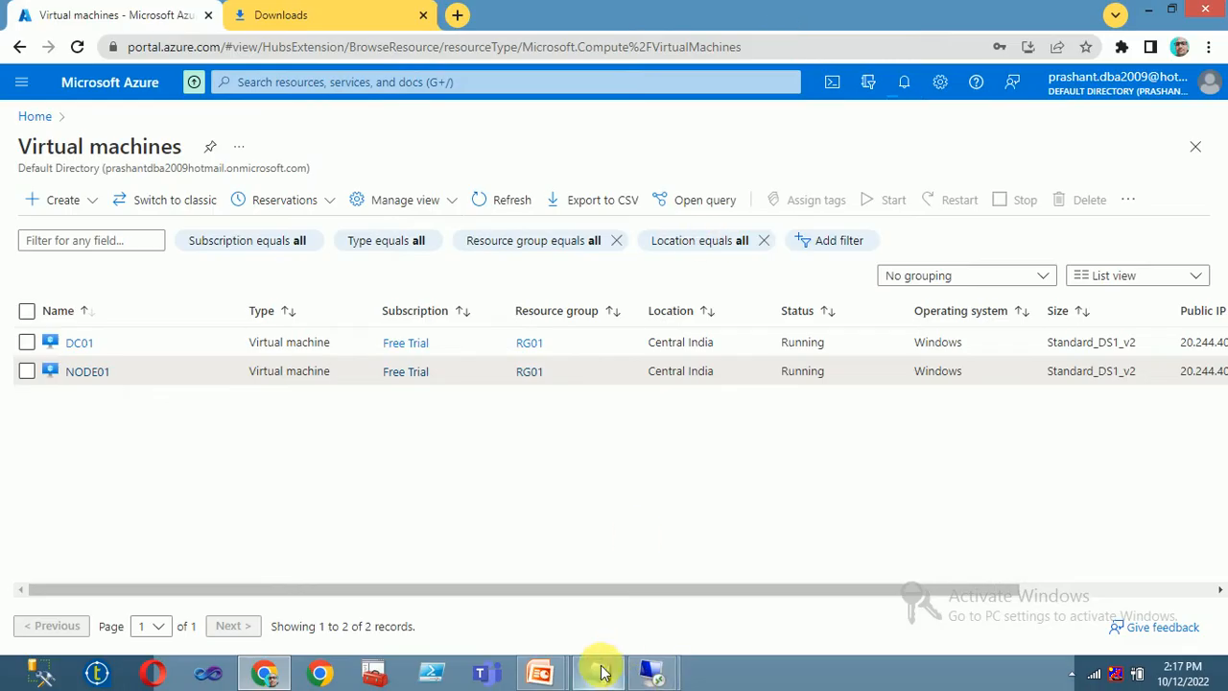
- Return to the Azure portal tab and go to the Home page
mouse_move(647, 669)
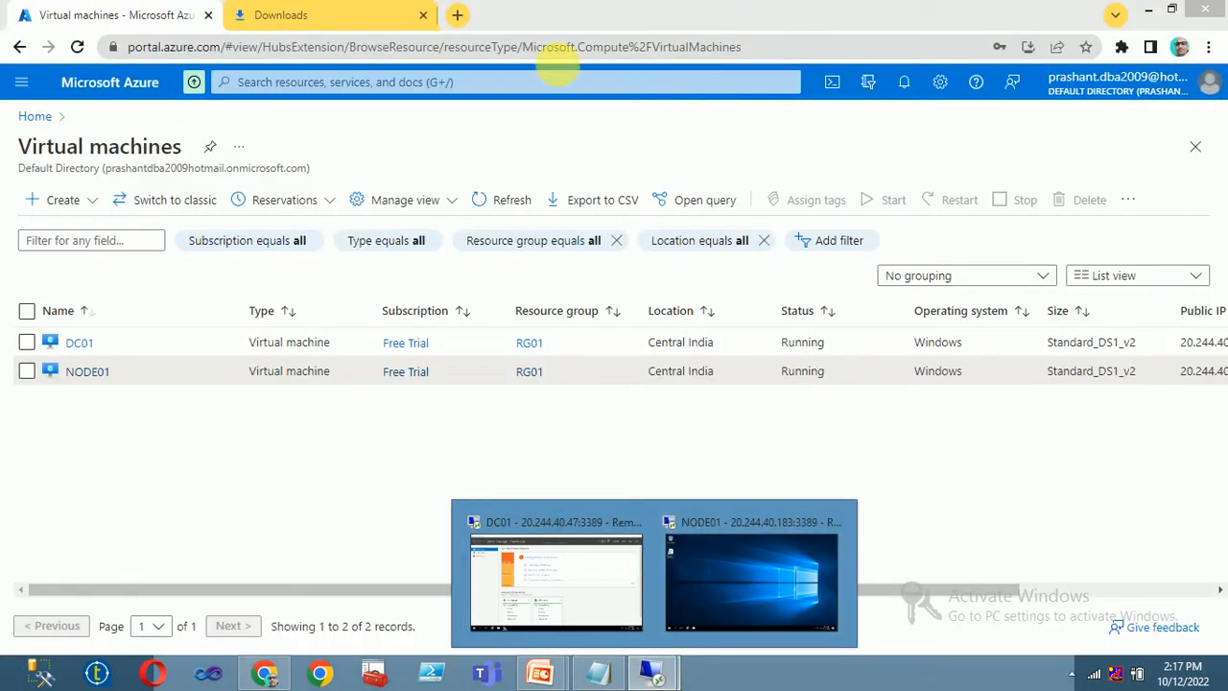
click(257, 29)
click(117, 21)
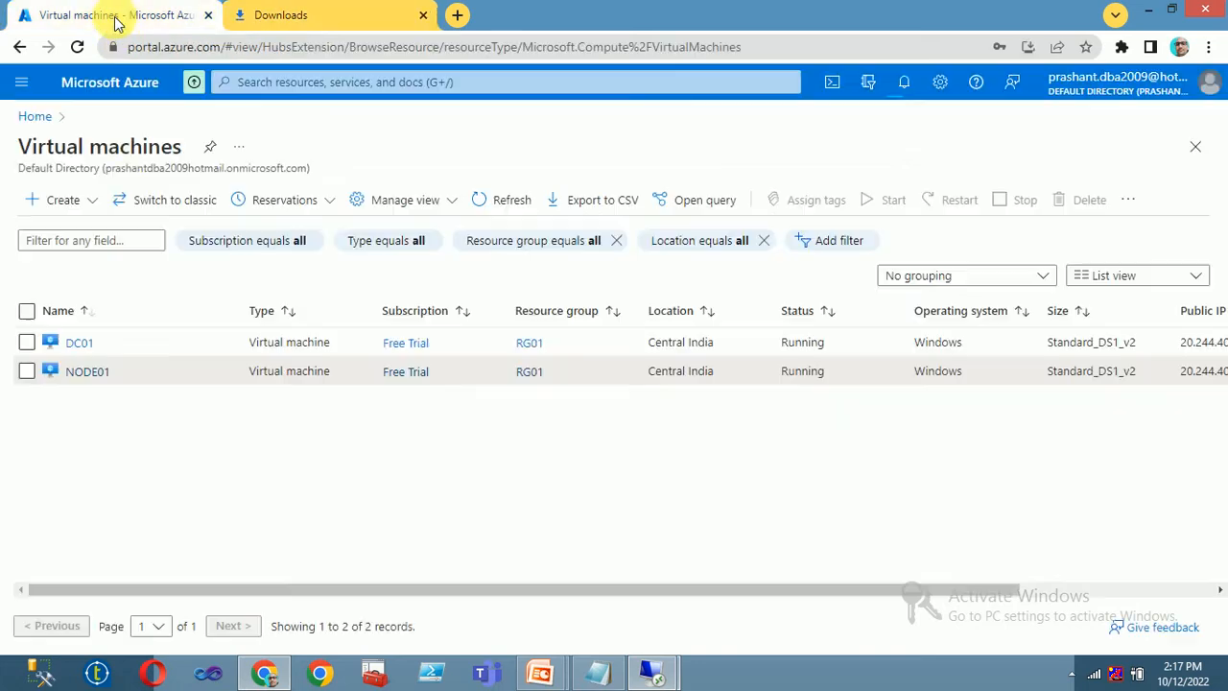
click(38, 116)
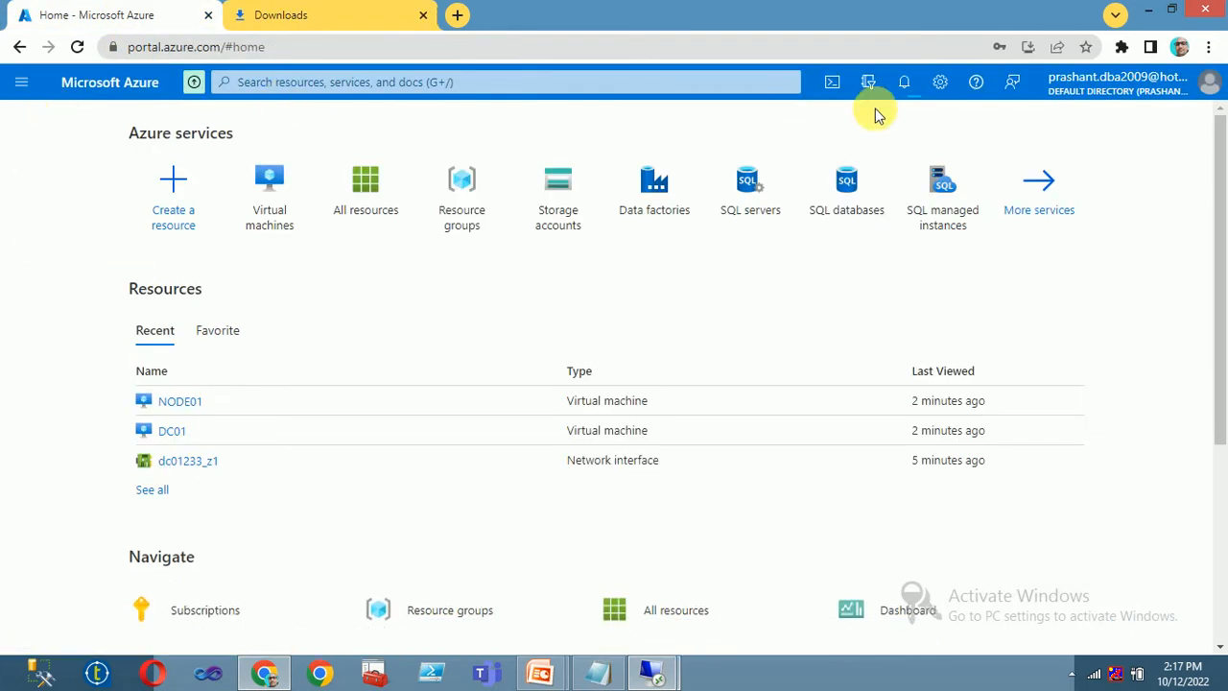
- Start a new Azure virtual machine in resource group RG01 named NODE02
click(286, 213)
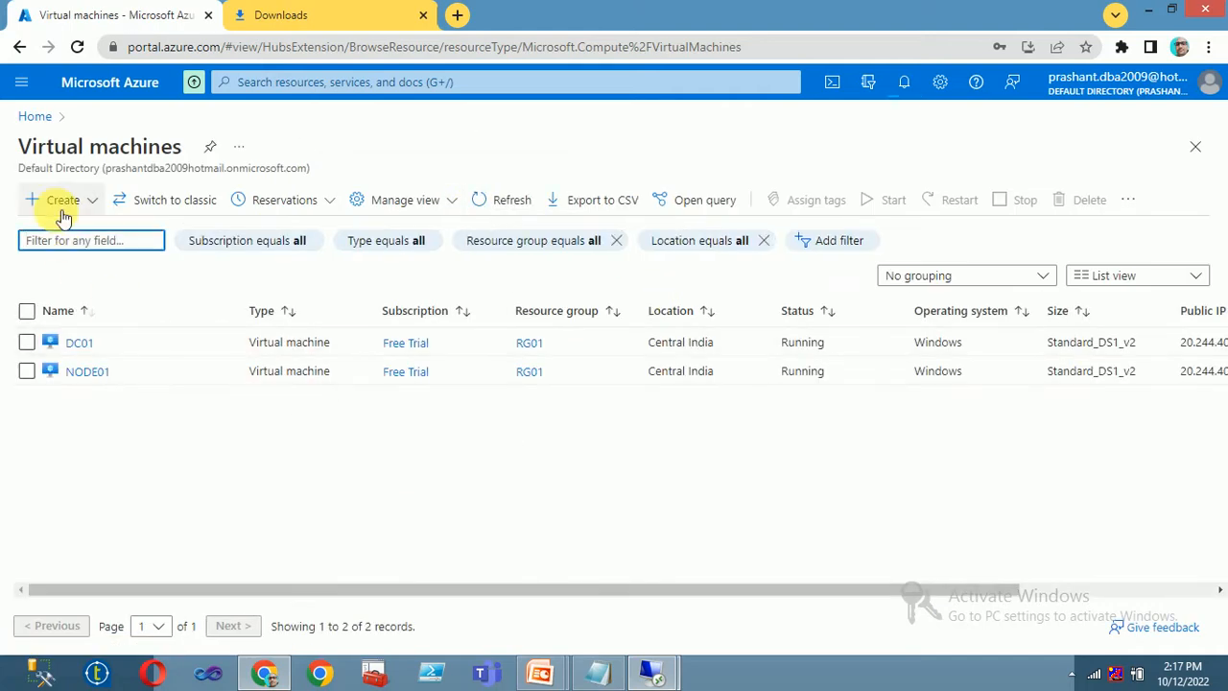
click(62, 203)
click(77, 235)
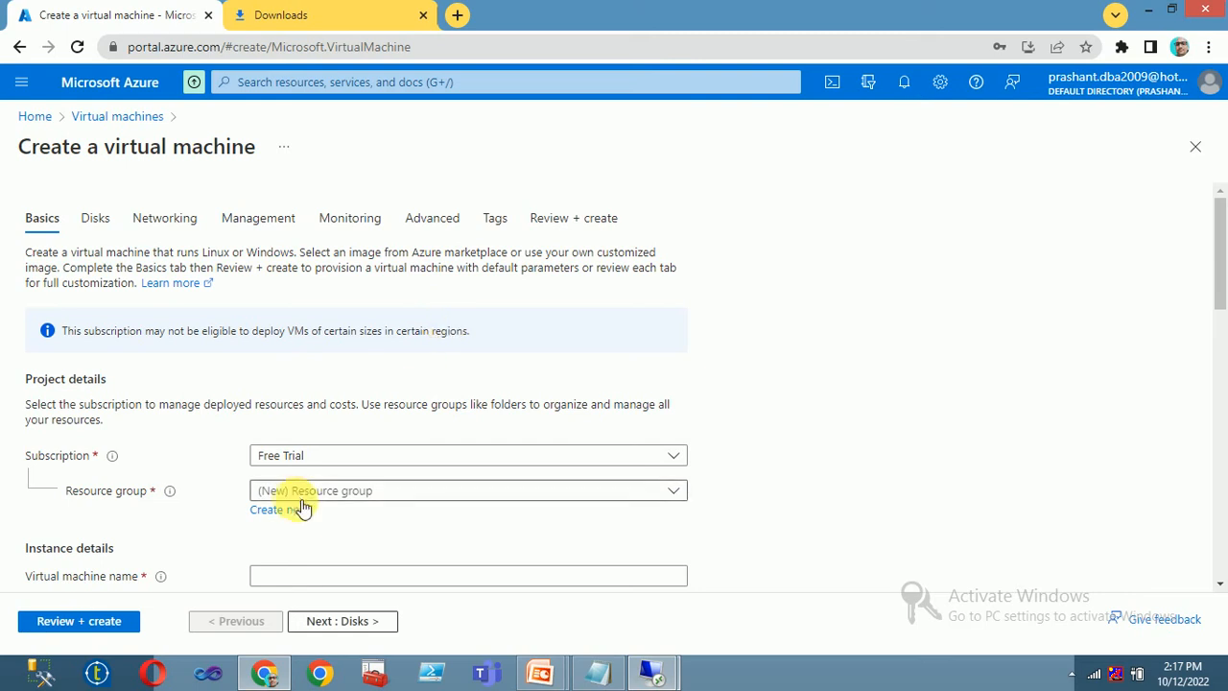
click(309, 491)
click(282, 581)
scroll(323, 493, down, 3)
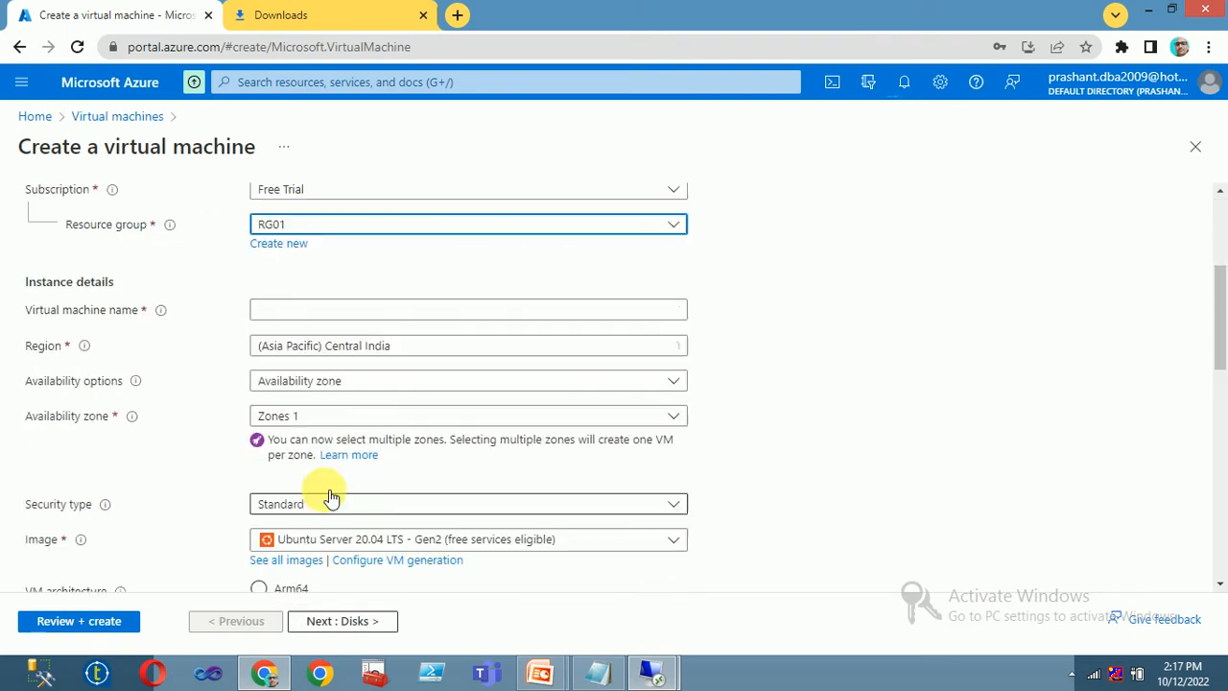
click(301, 307)
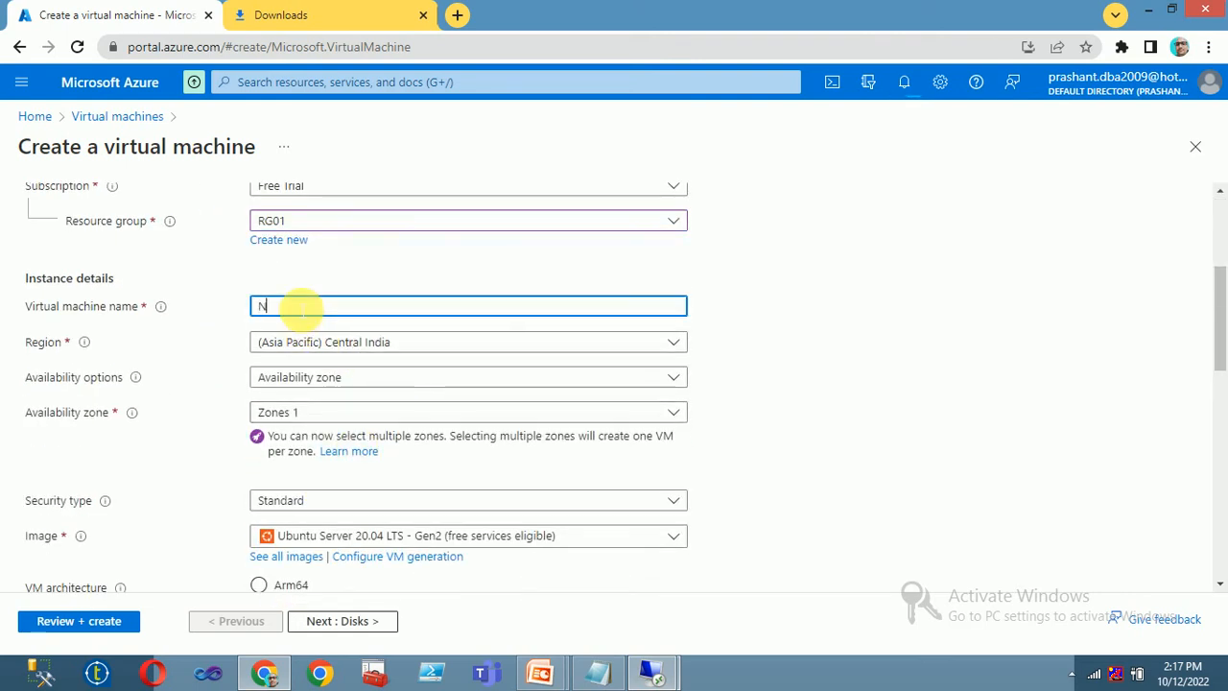
- Browse the operating system image list without changing the selected image
scroll(388, 452, down, 1)
click(401, 451)
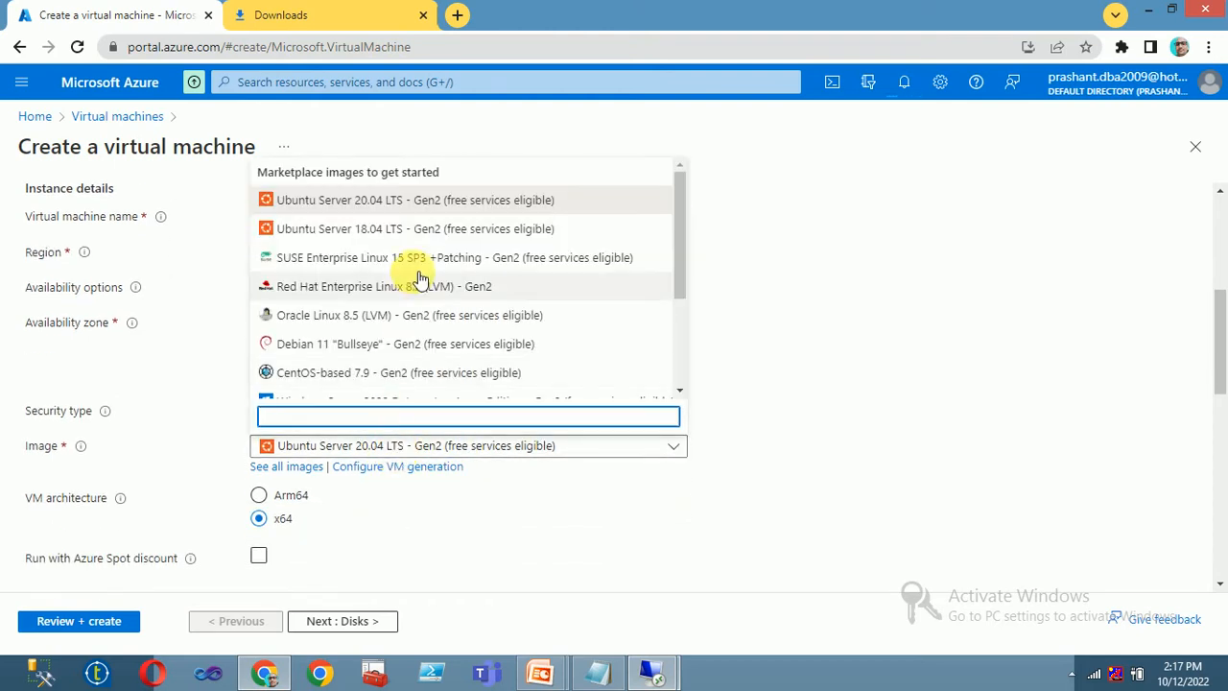
scroll(413, 351, down, 2)
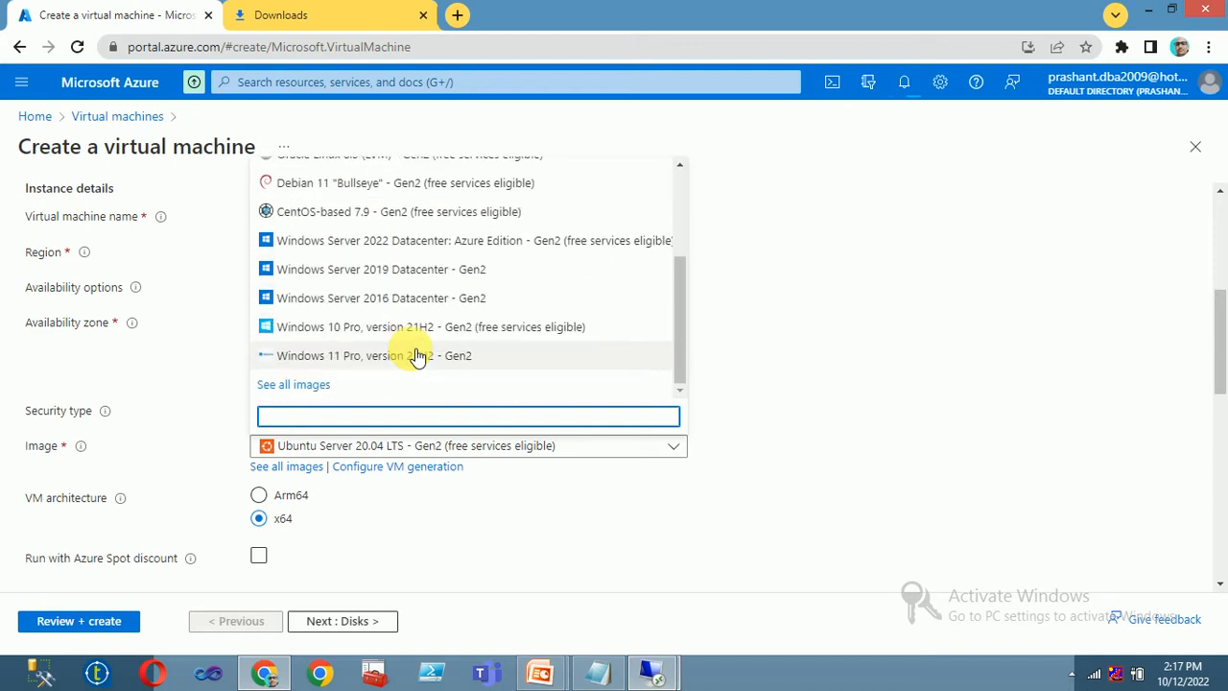
scroll(474, 305, up, 2)
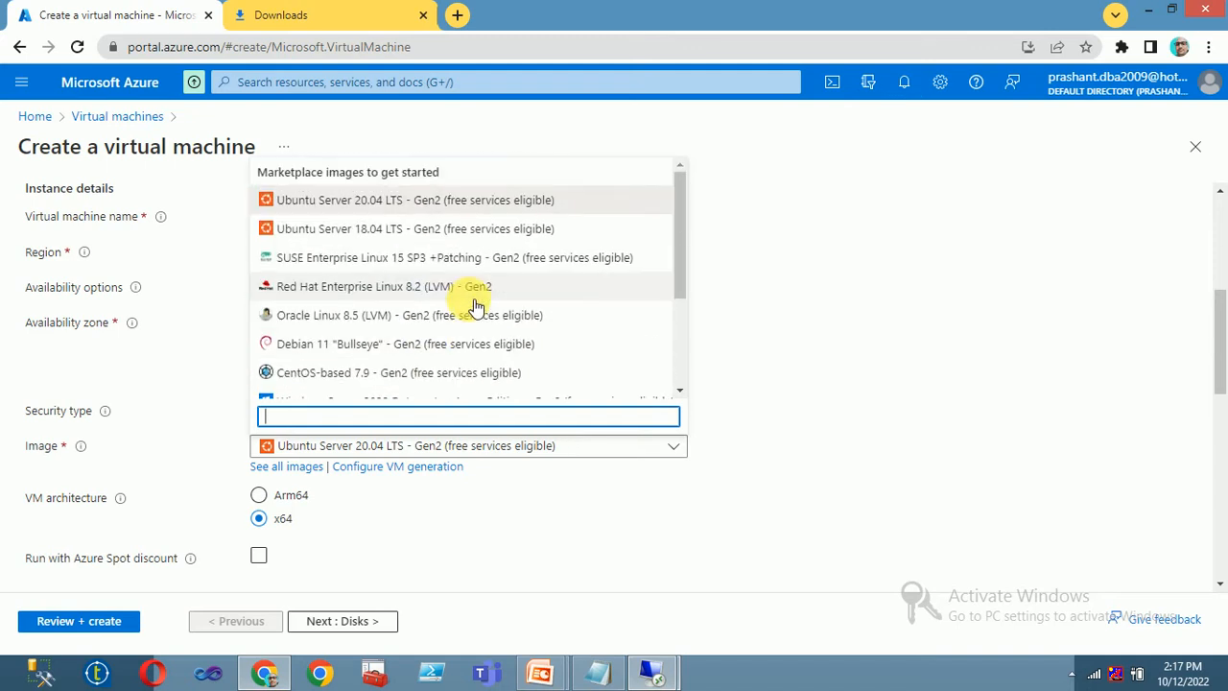
click(965, 450)
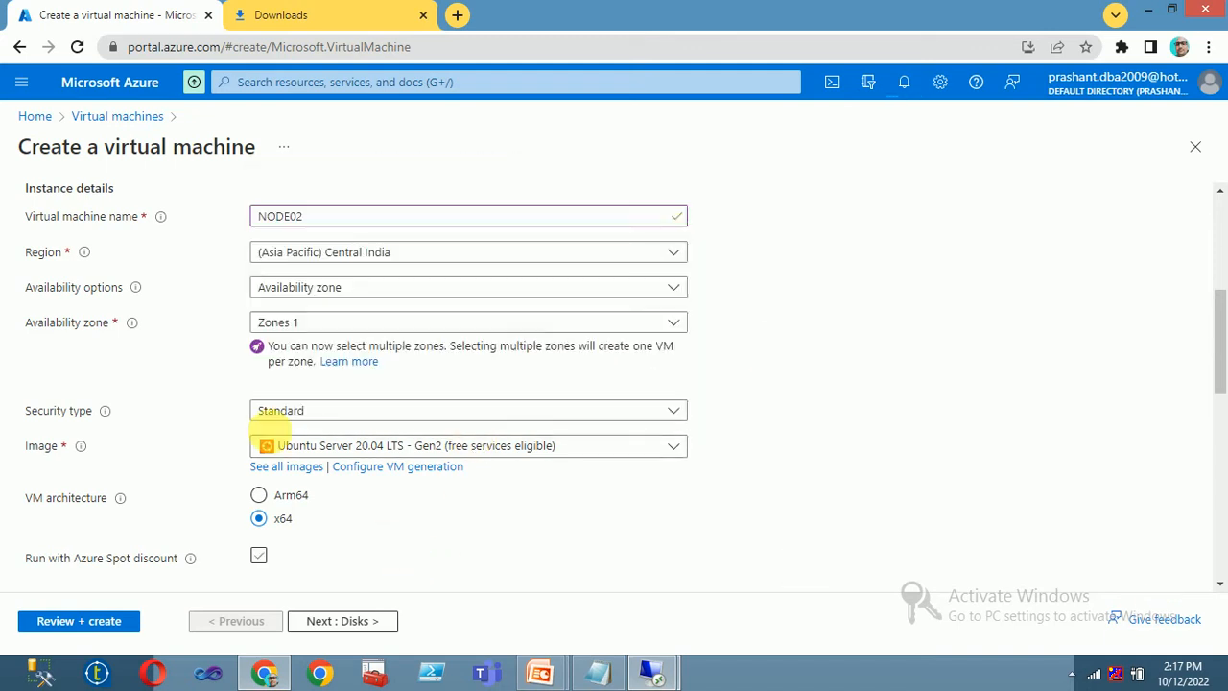
click(251, 14)
click(99, 19)
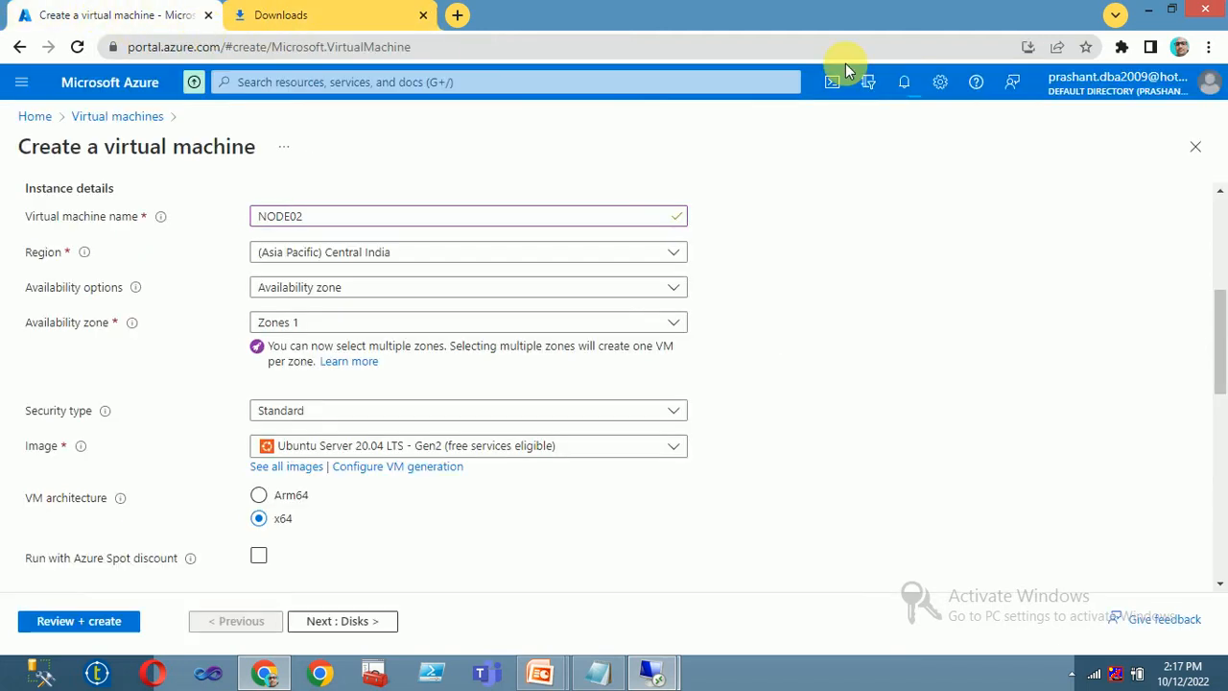
- Check notifications, then discard the unsaved NODE02 form and go to Azure Home
click(905, 89)
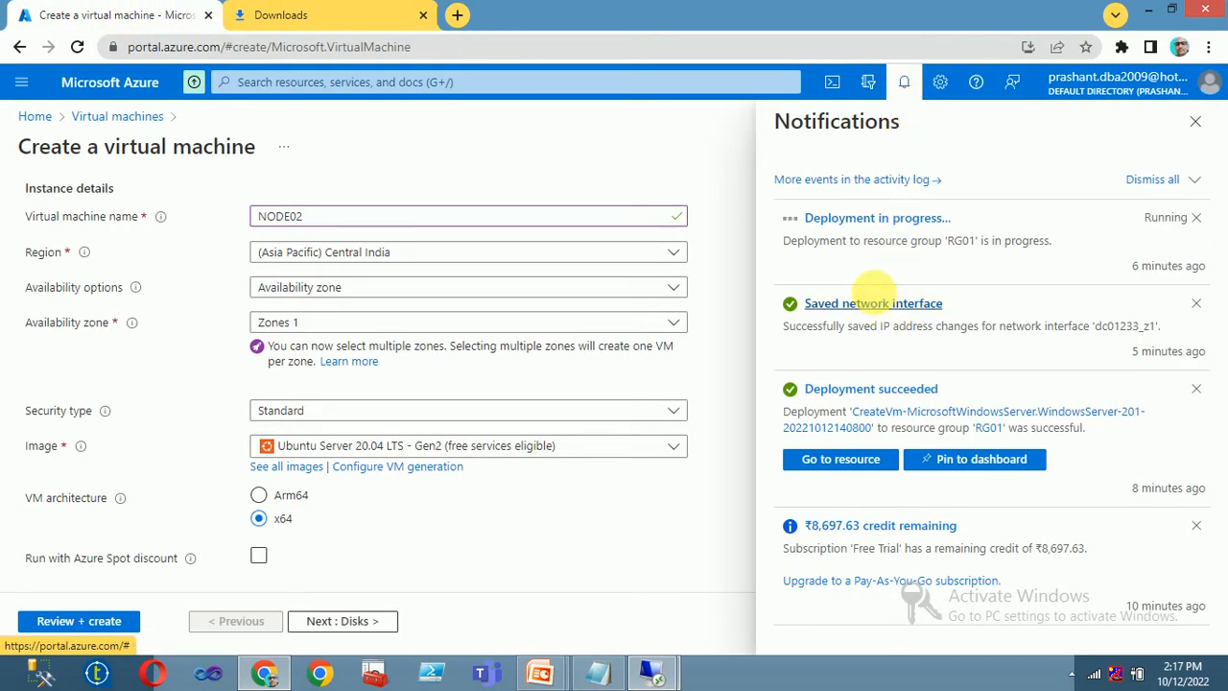
click(341, 446)
click(474, 554)
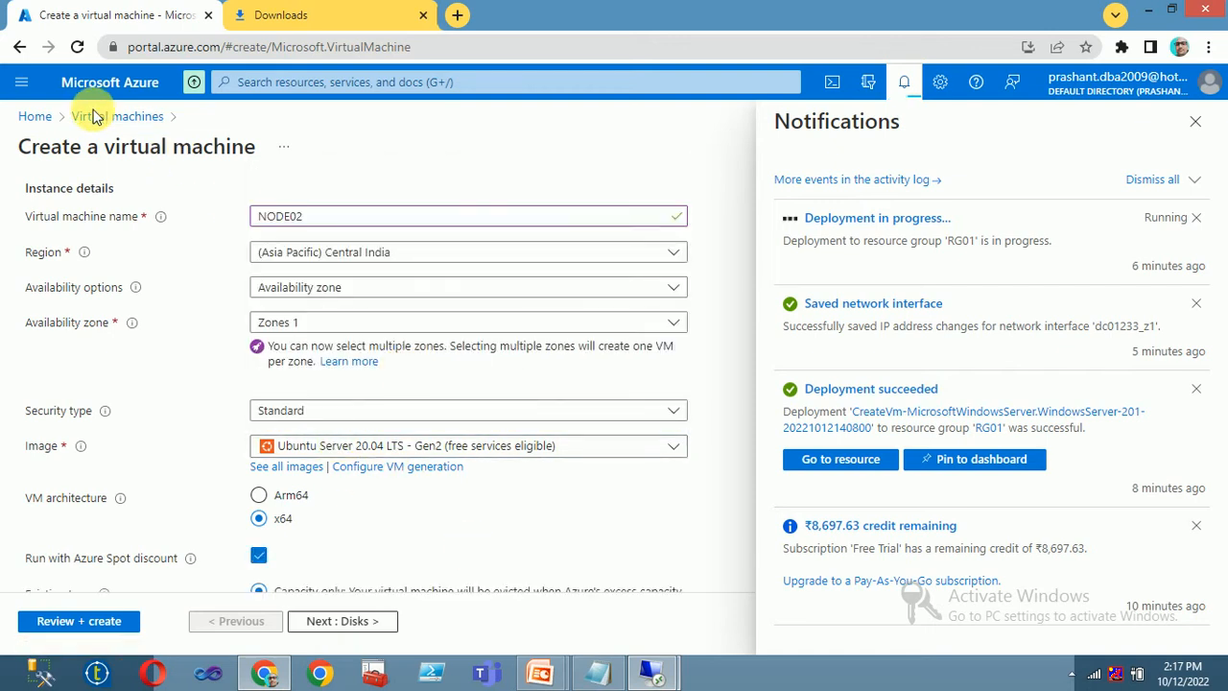
click(96, 117)
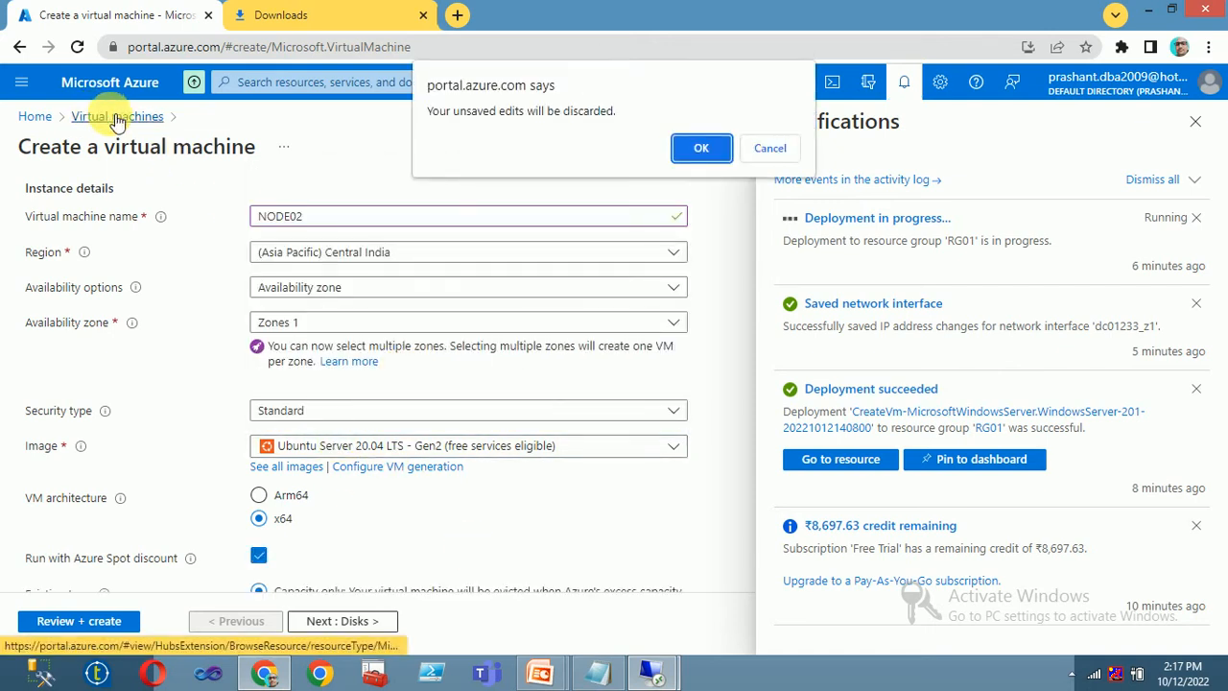
click(701, 148)
click(35, 116)
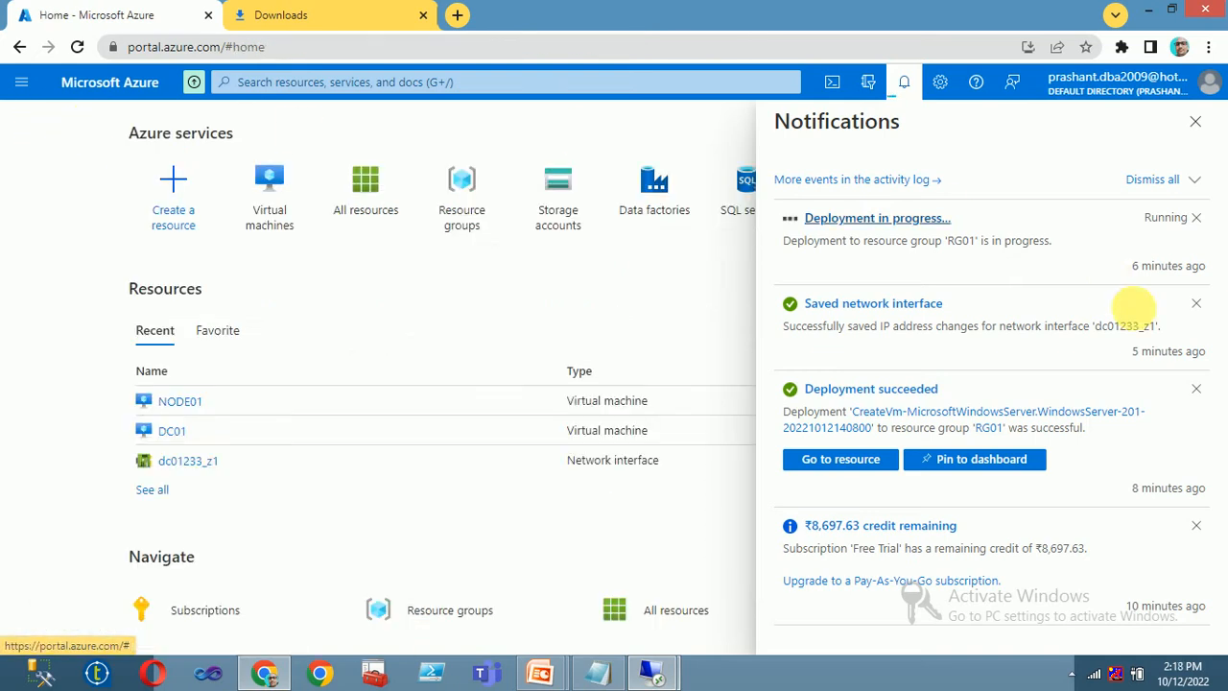
- Pause the screen recording and check the latest deployment notifications
click(1071, 676)
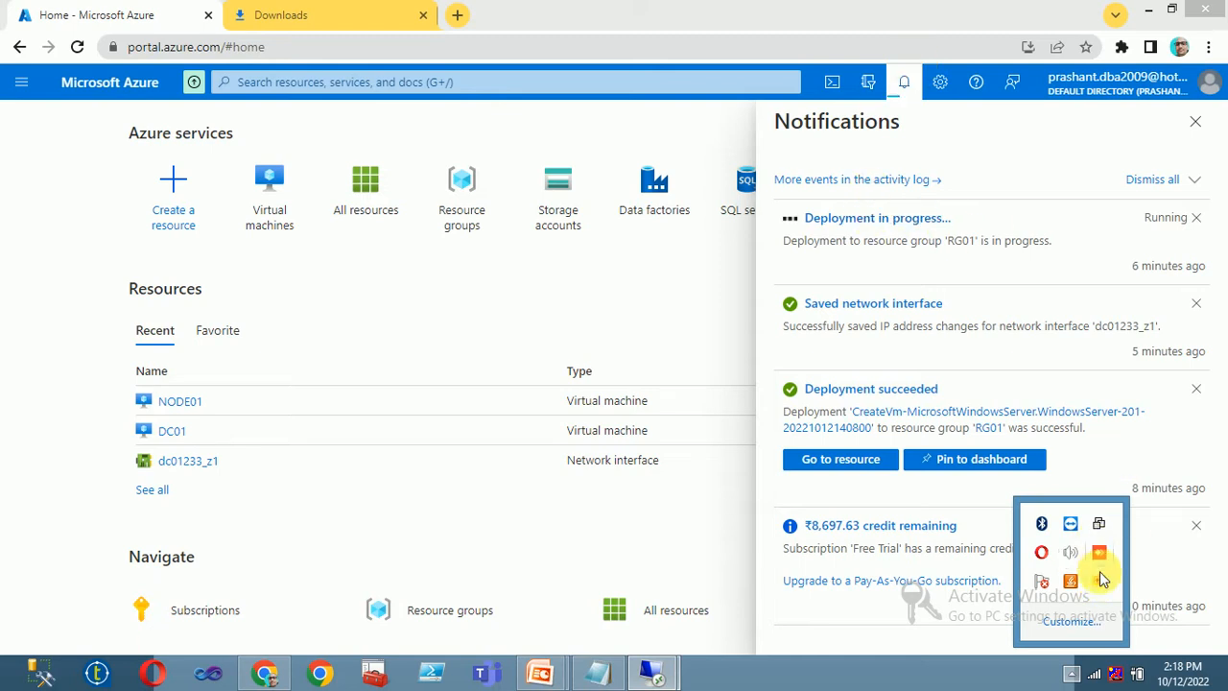
right_click(1101, 579)
click(885, 406)
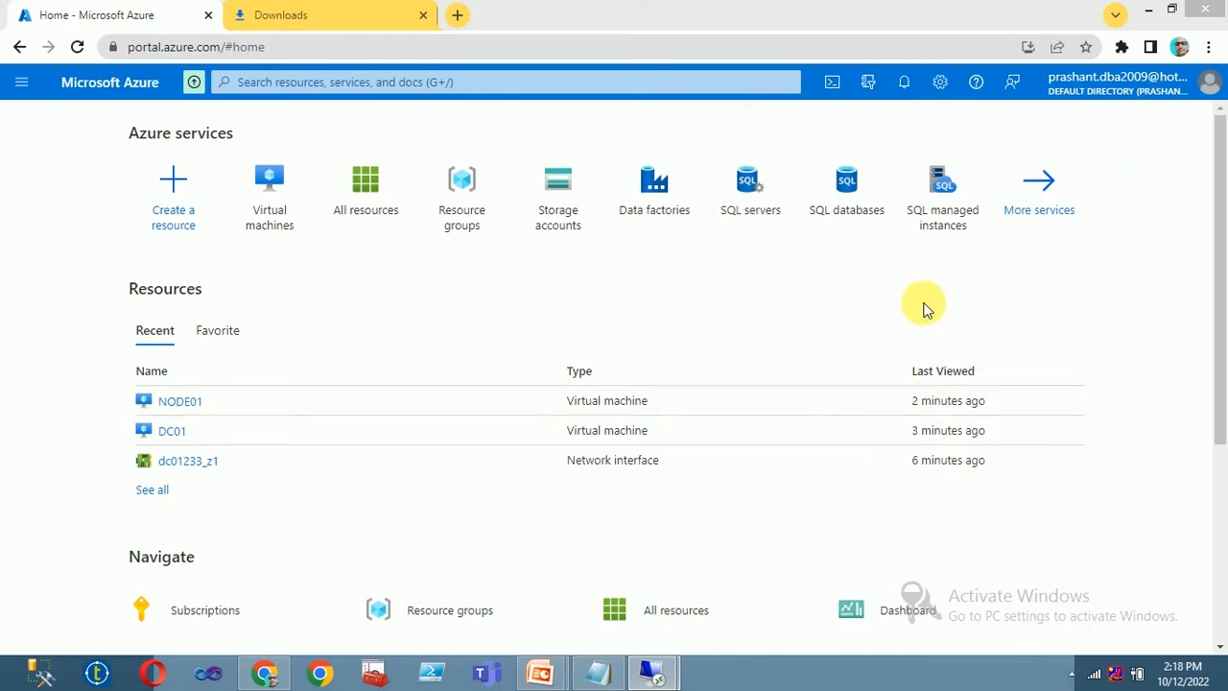
click(904, 81)
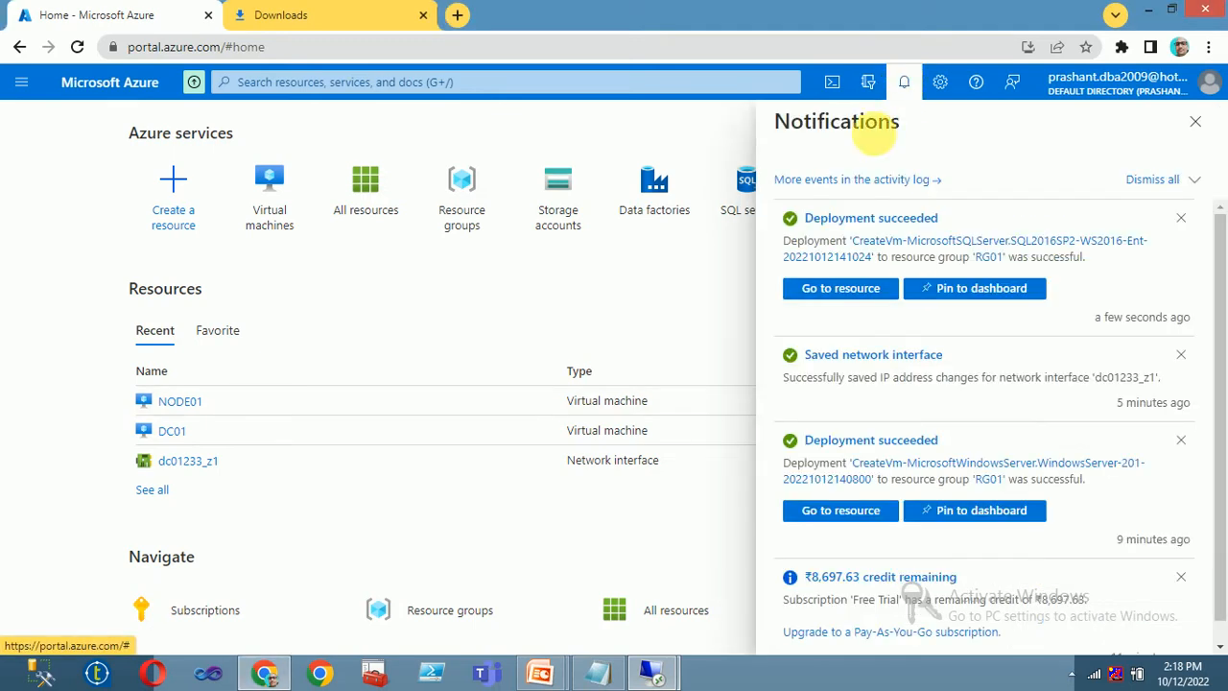
- From the Virtual machines list, start creating a new Azure virtual machine
click(286, 213)
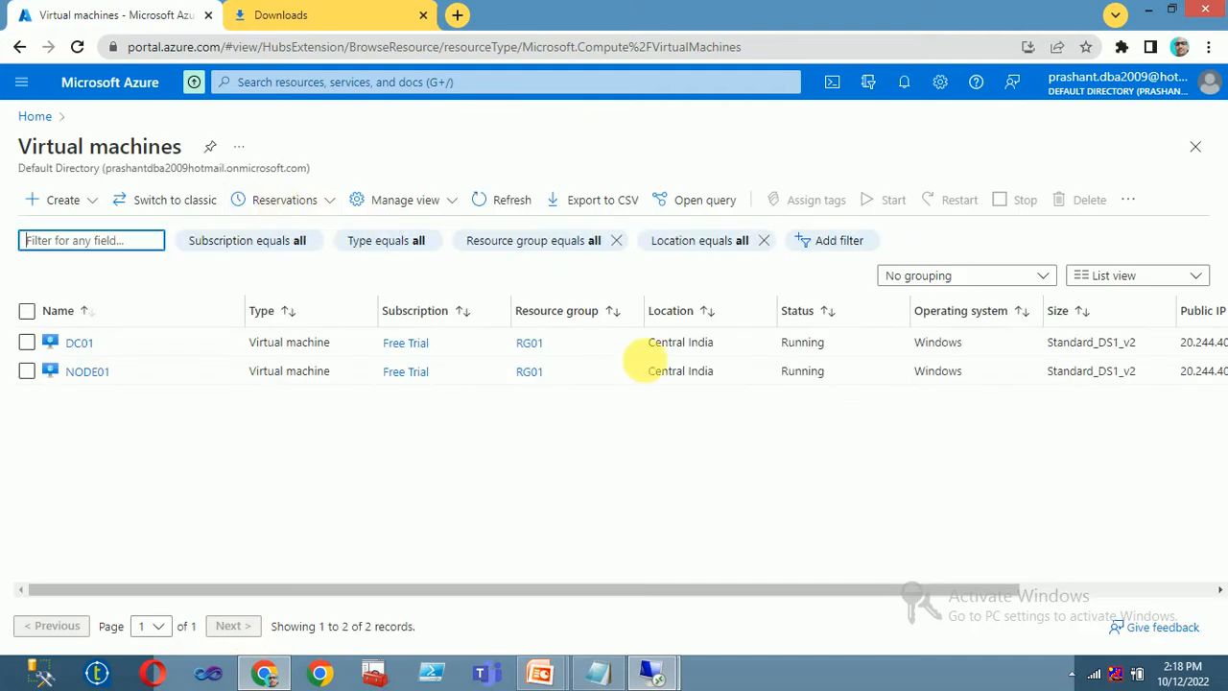
click(909, 83)
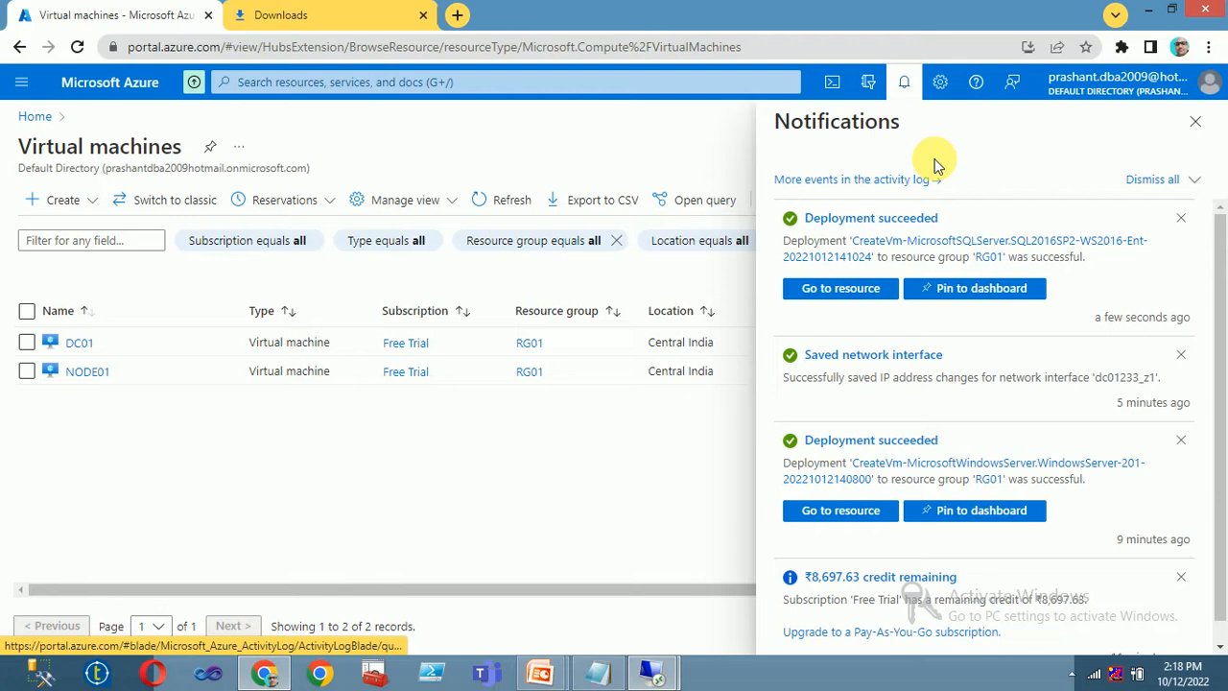
click(36, 117)
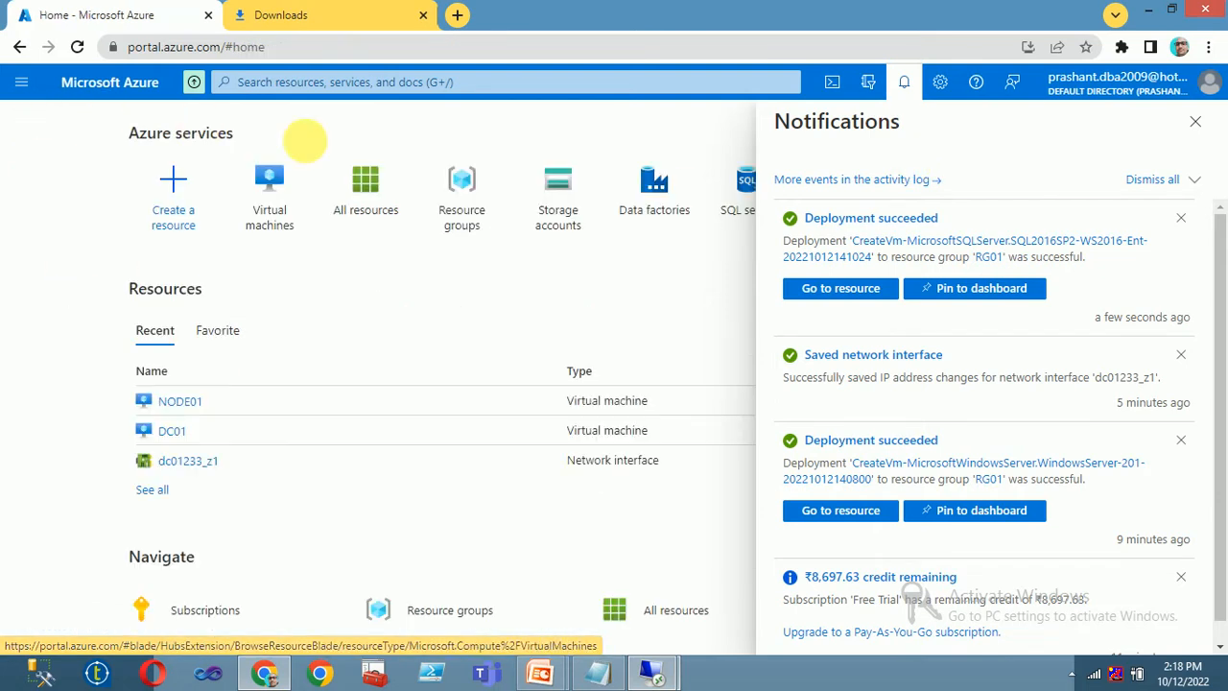
click(278, 211)
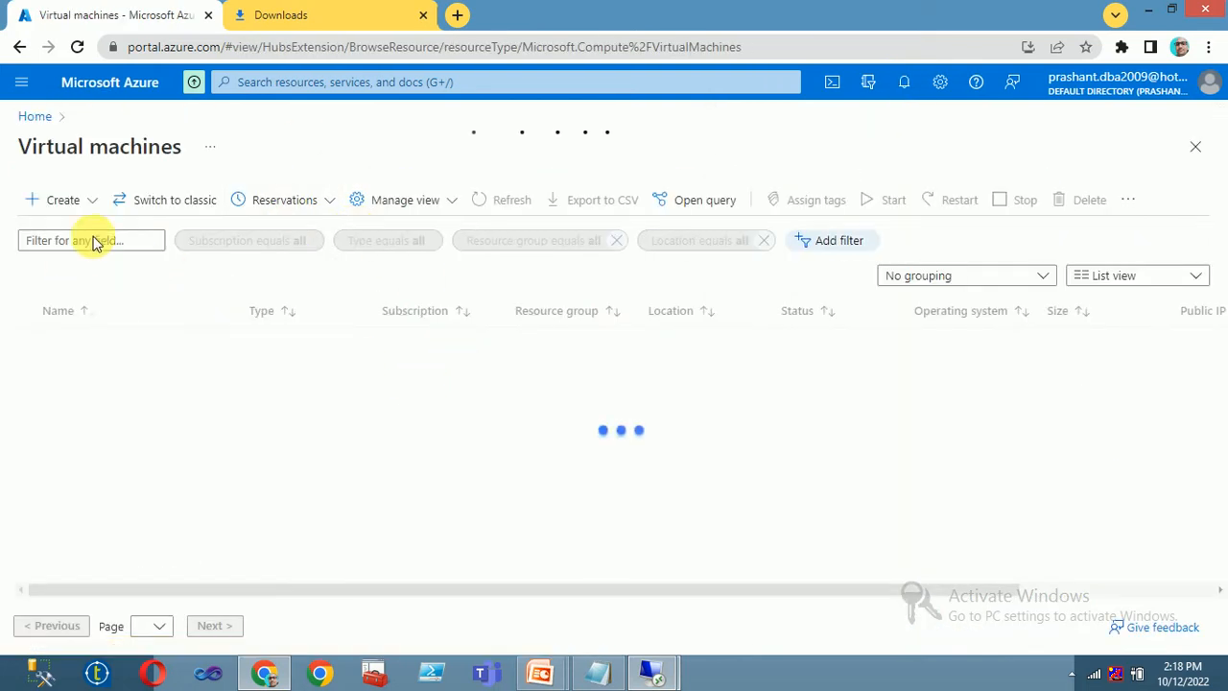
click(72, 208)
click(91, 242)
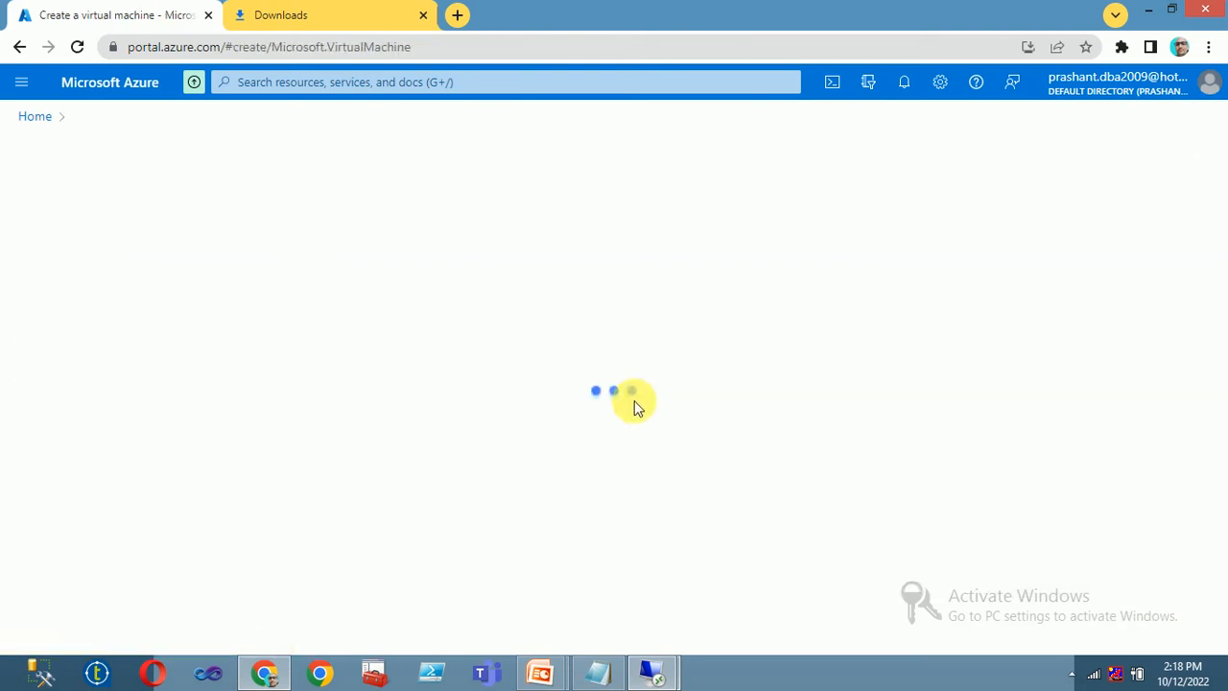
- Place the new VM in resource group RG01
scroll(384, 355, down, 2)
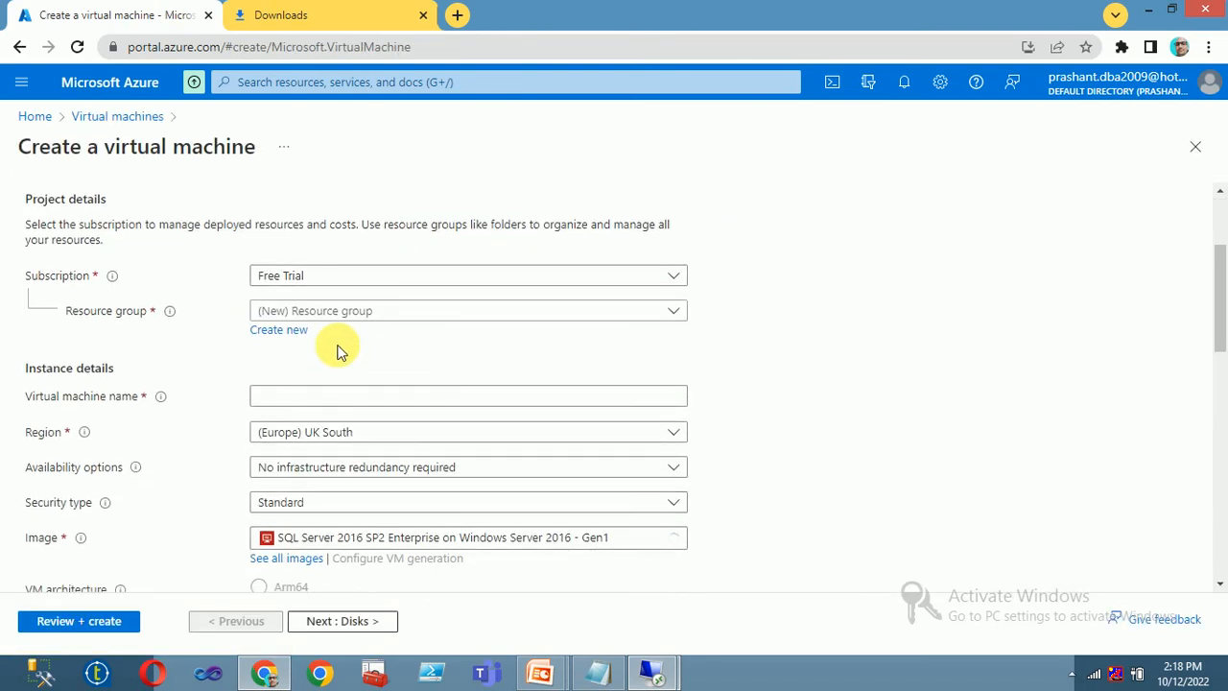
click(324, 313)
click(301, 400)
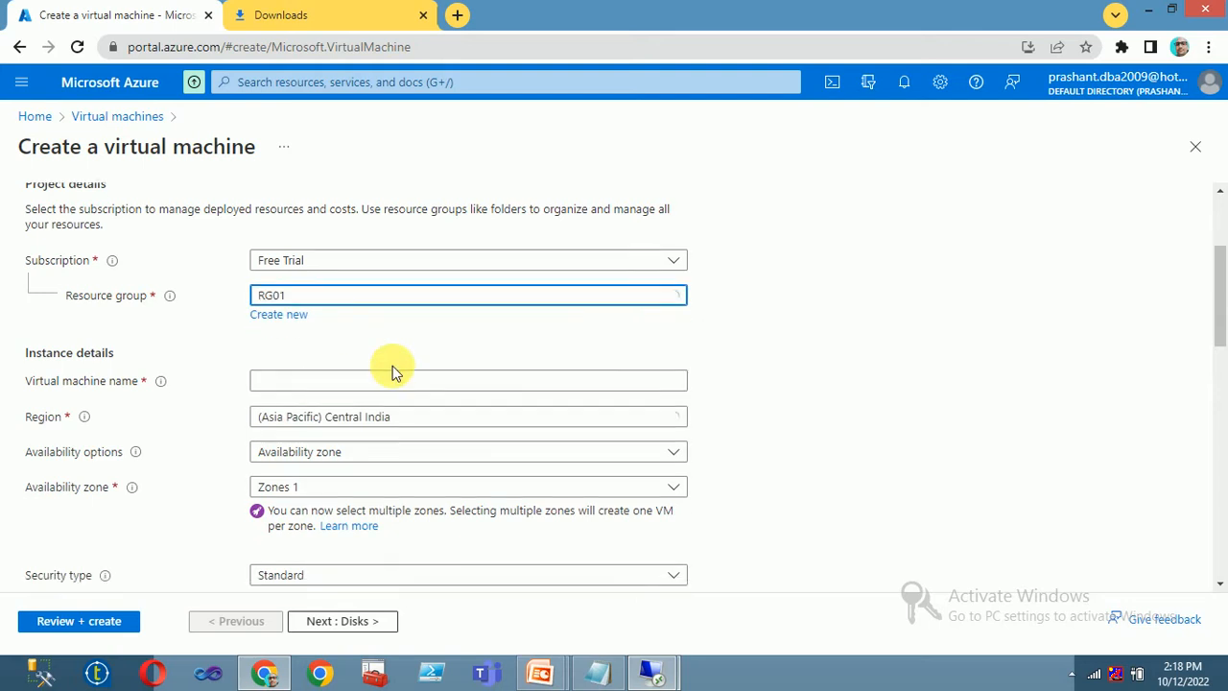
scroll(672, 413, down, 2)
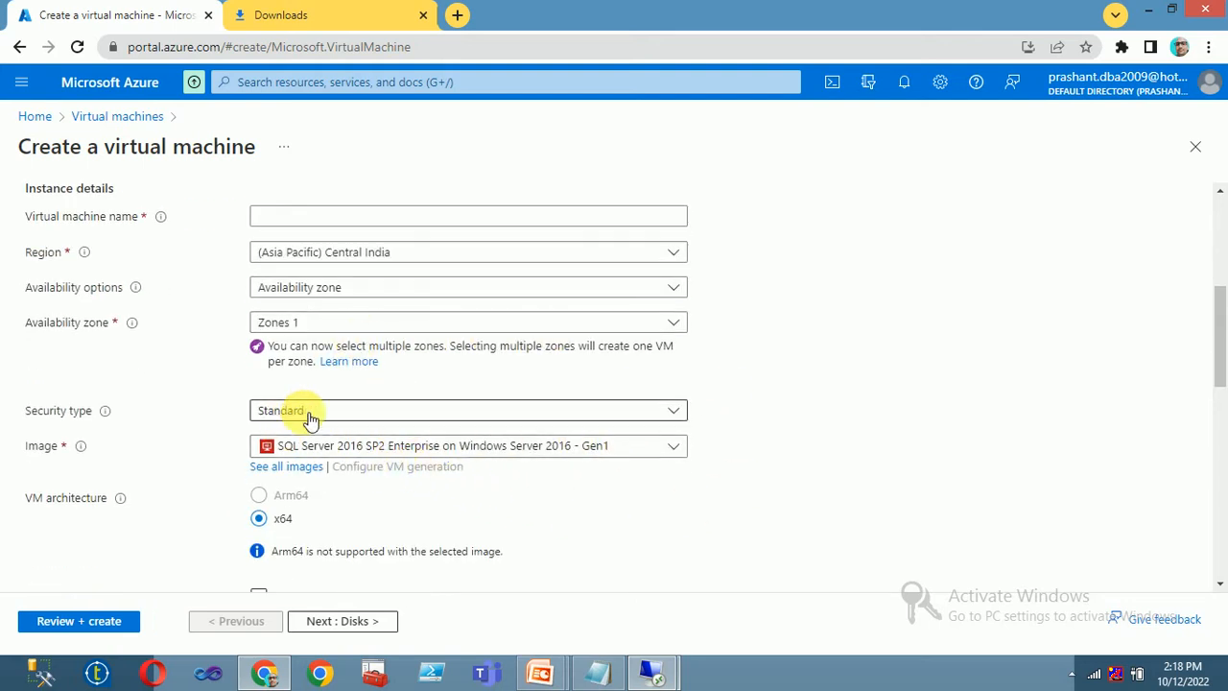
scroll(380, 442, down, 1)
scroll(619, 458, down, 3)
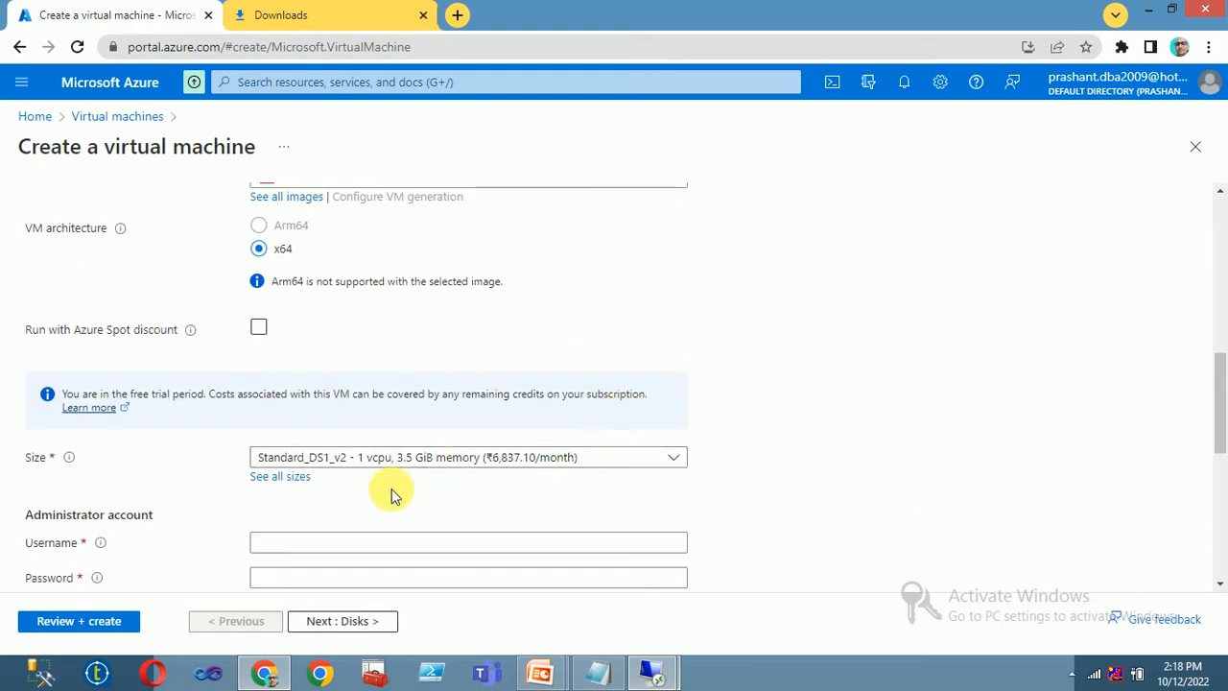
scroll(476, 490, down, 1)
- Enter administrator username admin01 and the administrator password
click(309, 454)
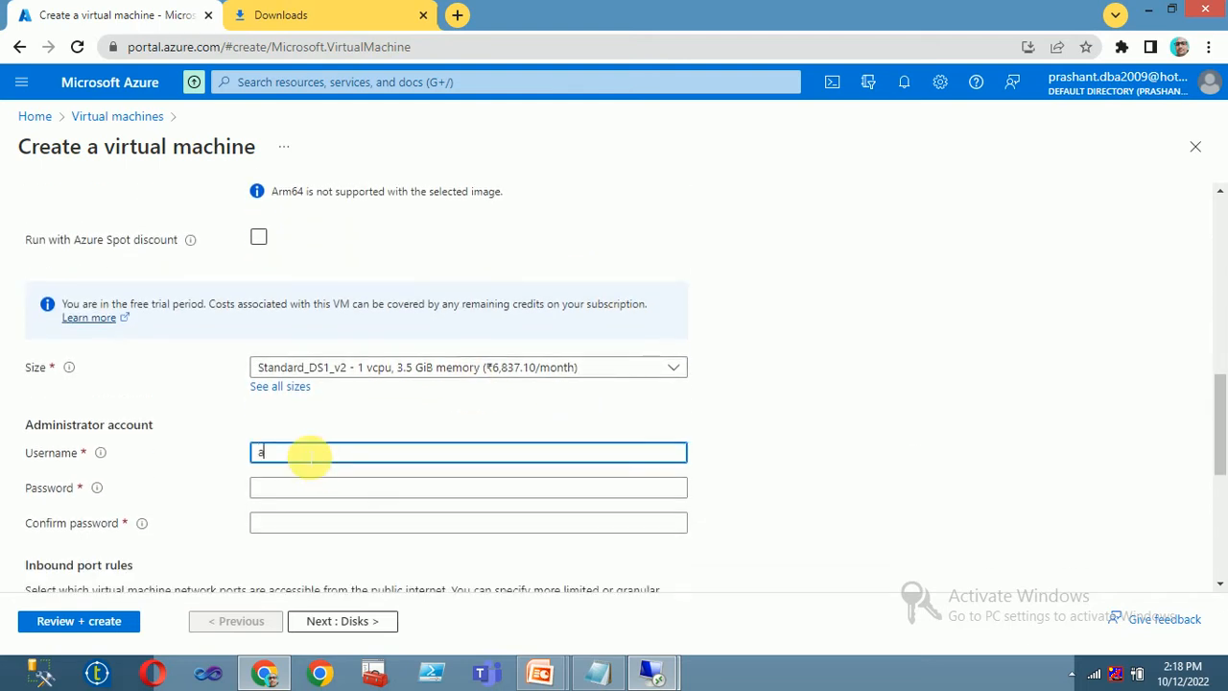
text(admin01)
key(Tab)
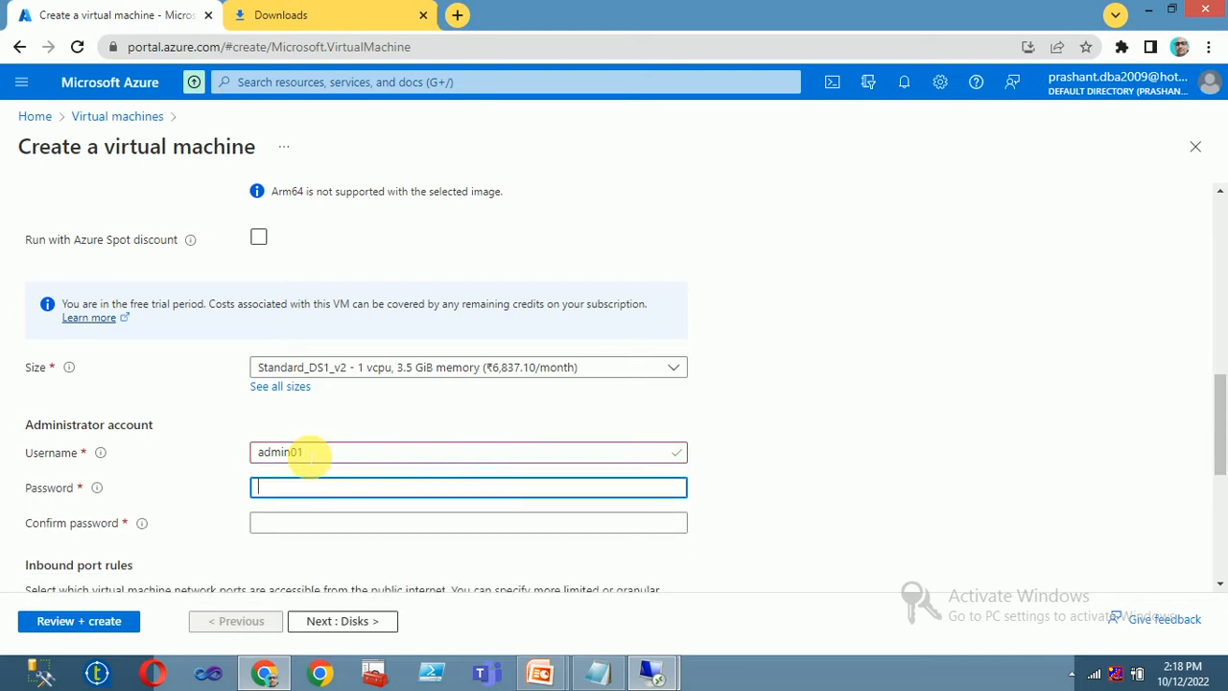
text(1)
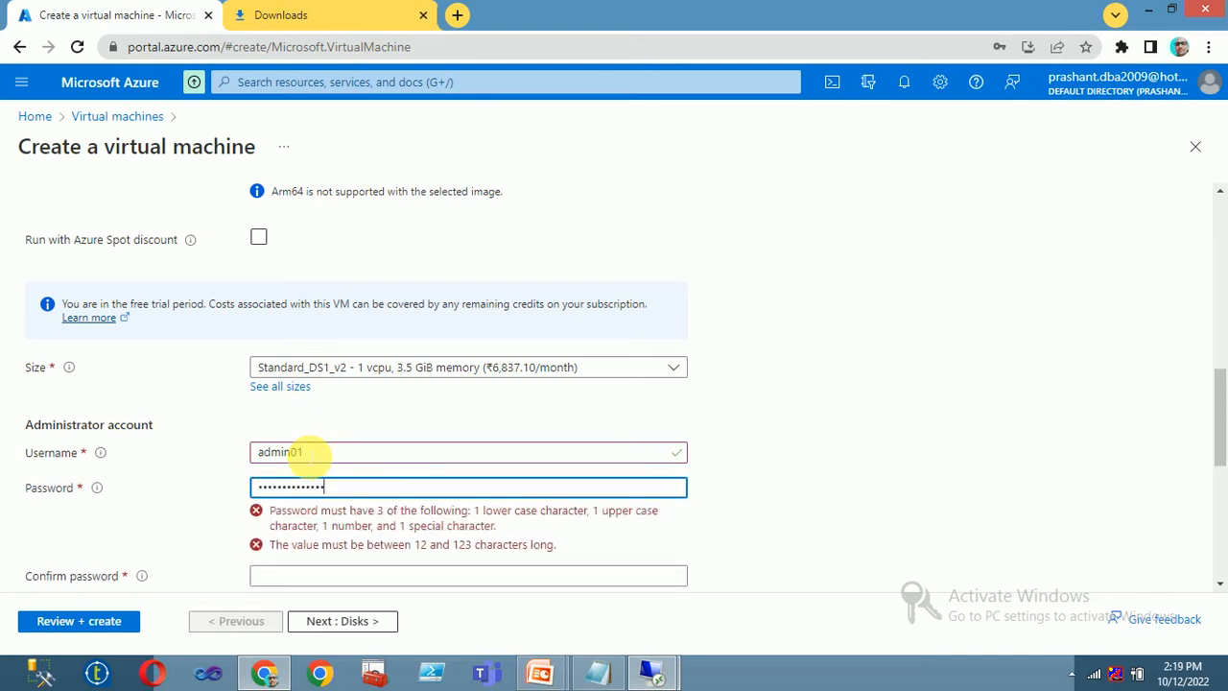
key(Tab)
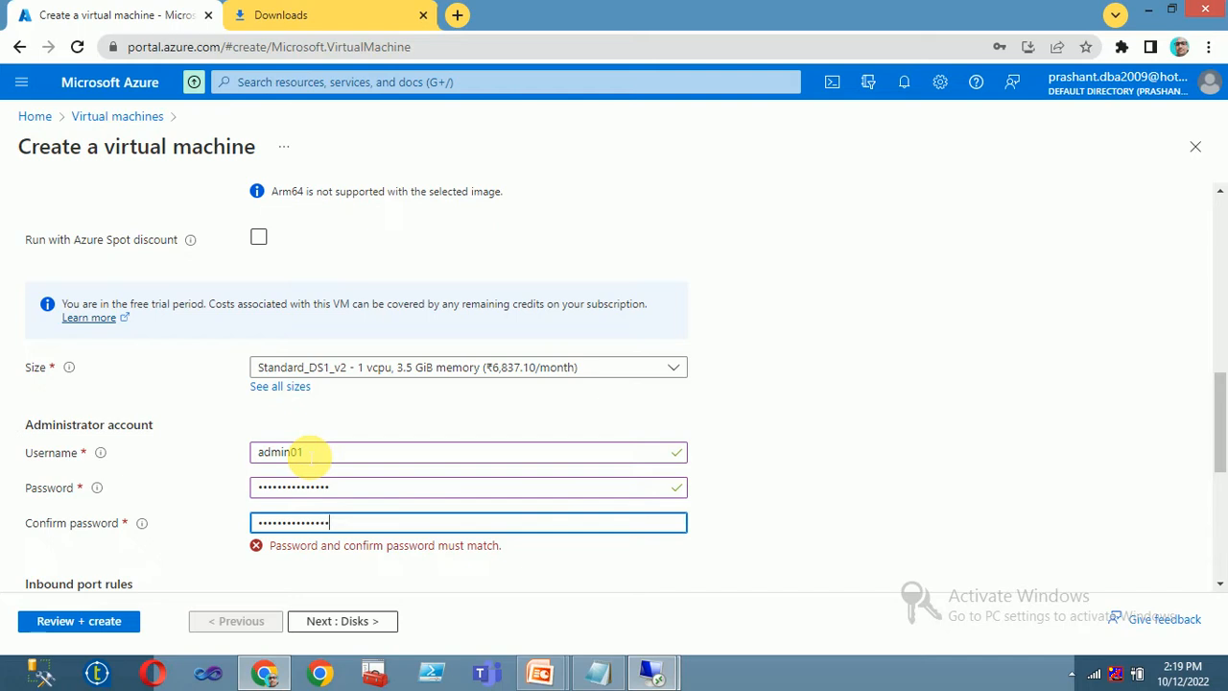
scroll(780, 457, down, 4)
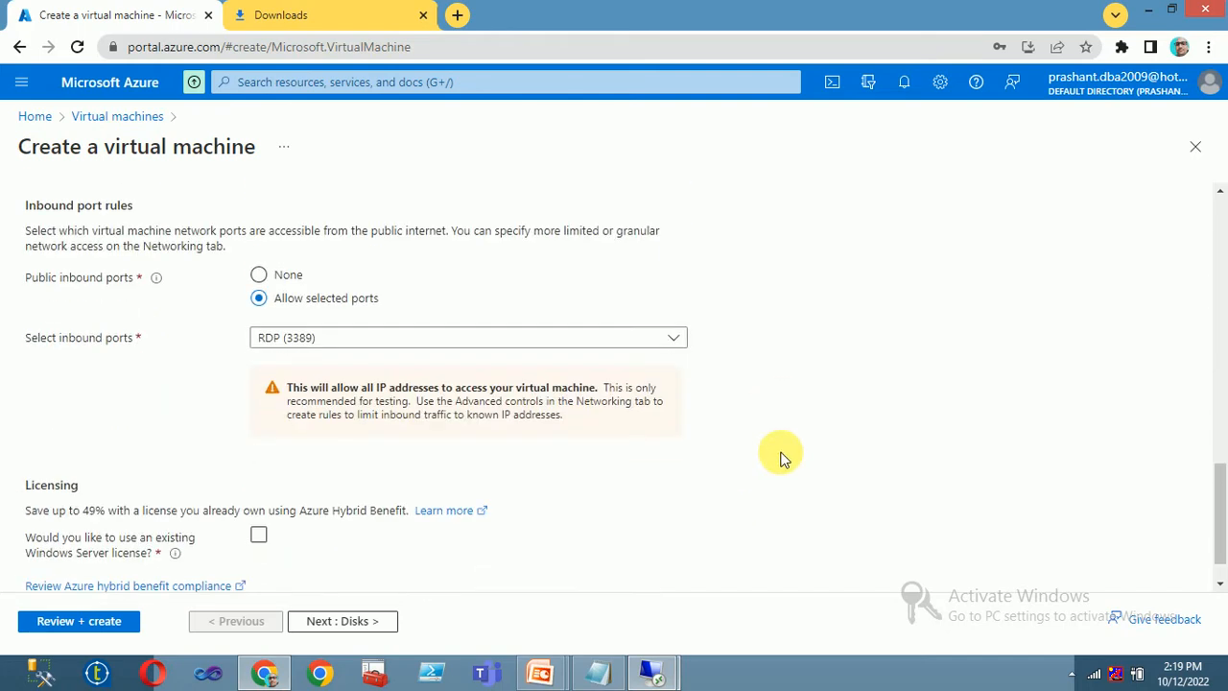
- Keep the Premium SSD OS disk and set patch orchestration to Manual updates
click(331, 621)
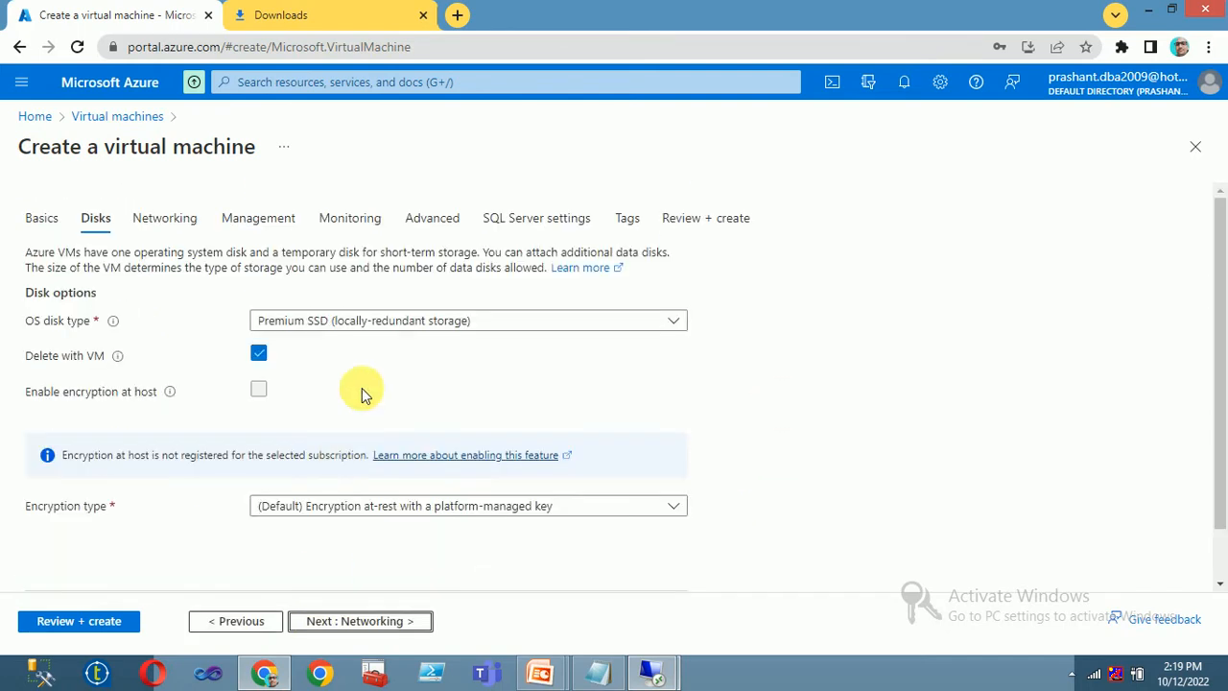
click(381, 327)
click(381, 327)
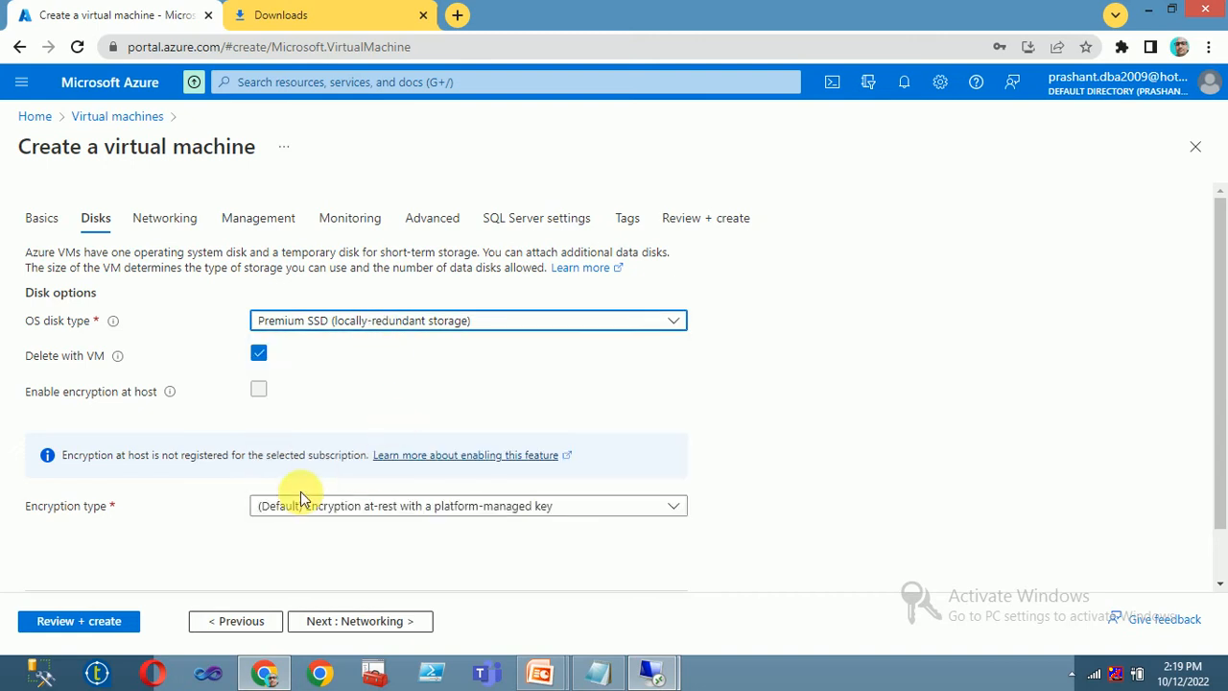
click(327, 621)
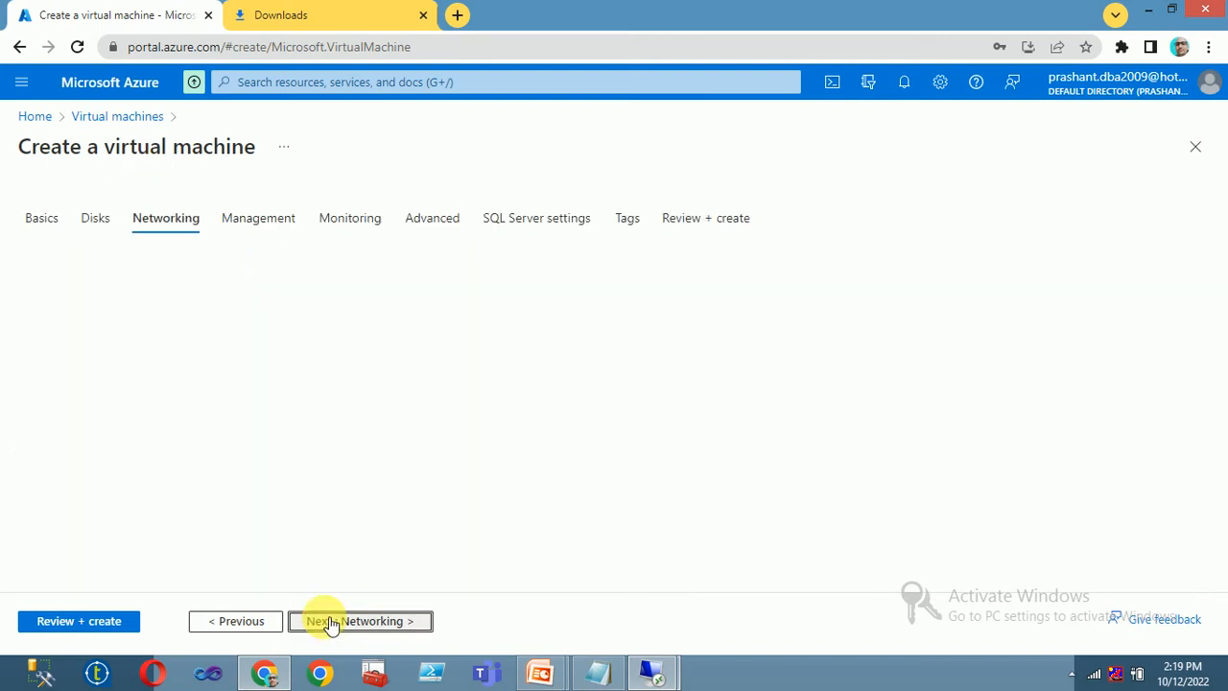
scroll(356, 502, down, 3)
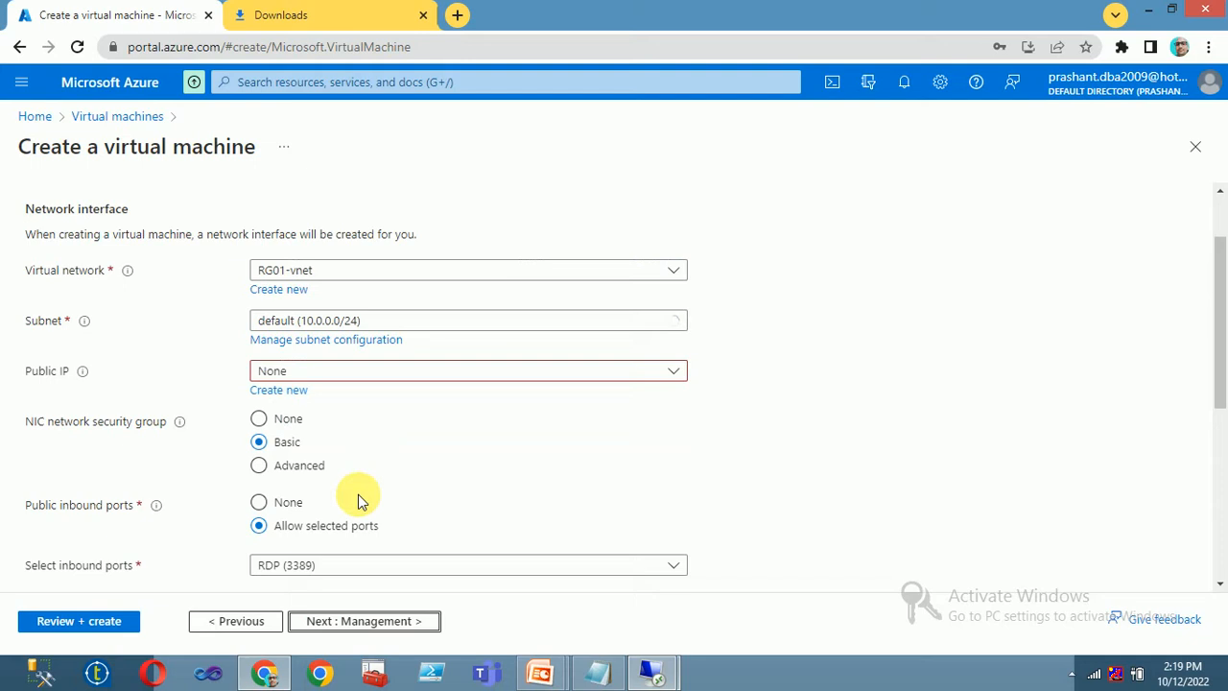
click(350, 619)
scroll(336, 460, down, 3)
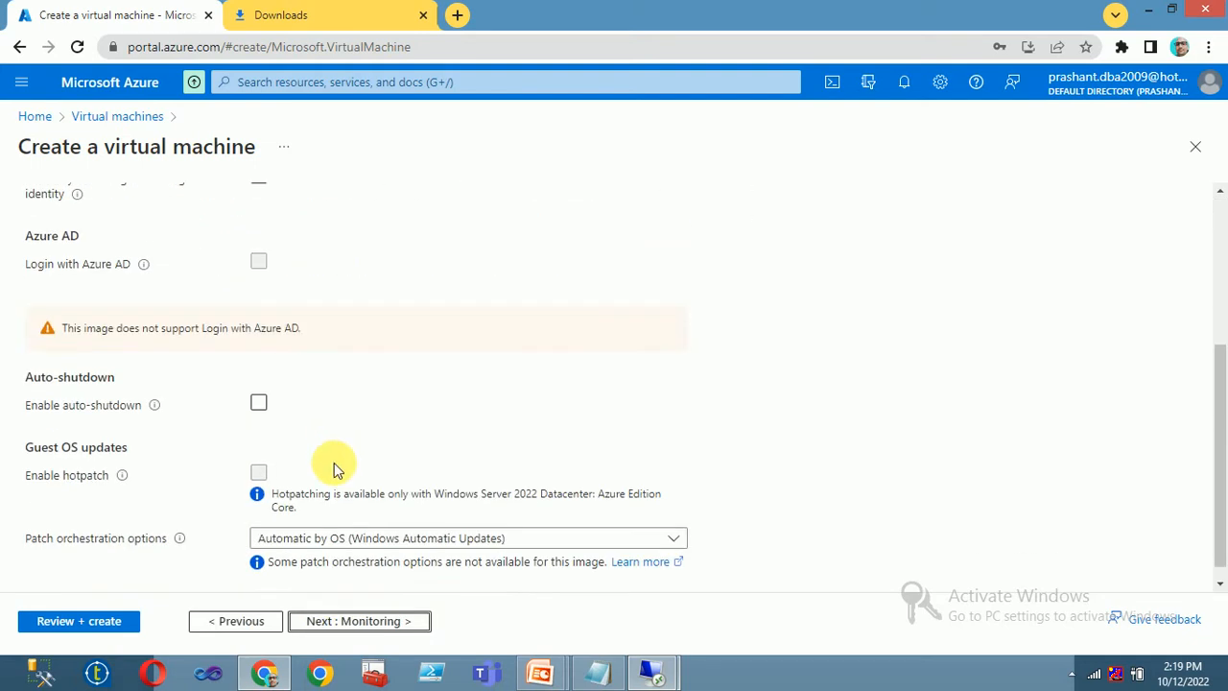
click(343, 537)
click(323, 470)
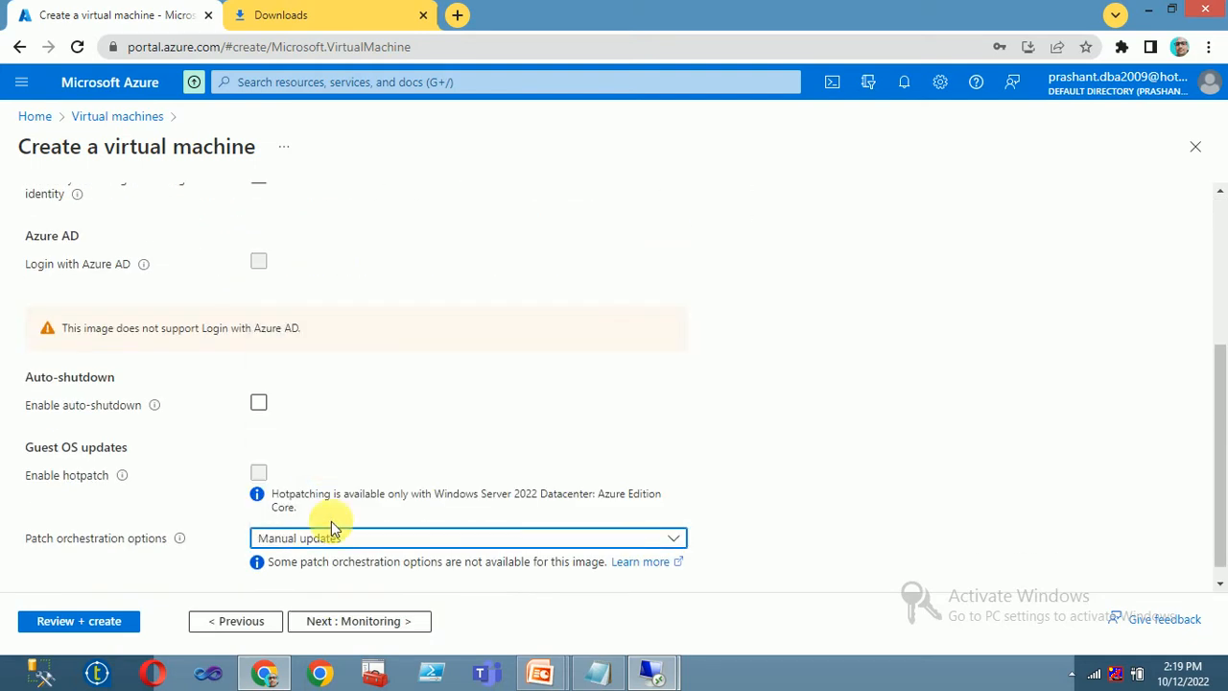
- Move on to SQL Server settings and enable SQL Authentication
click(383, 621)
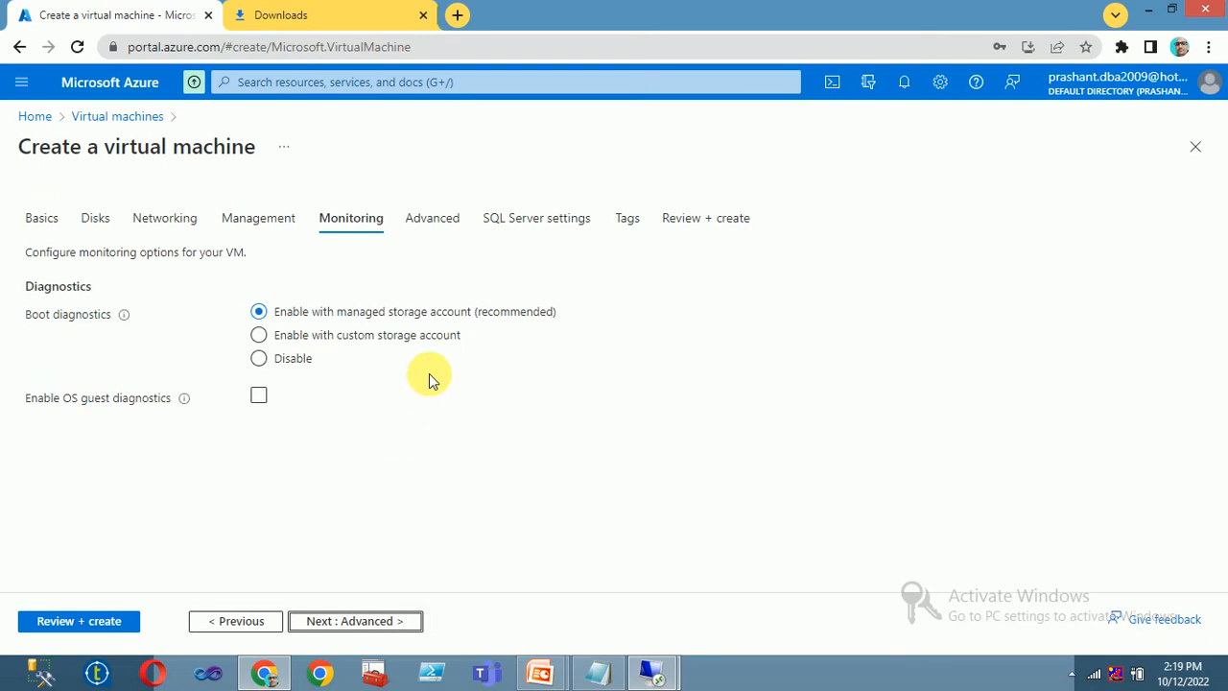
click(349, 632)
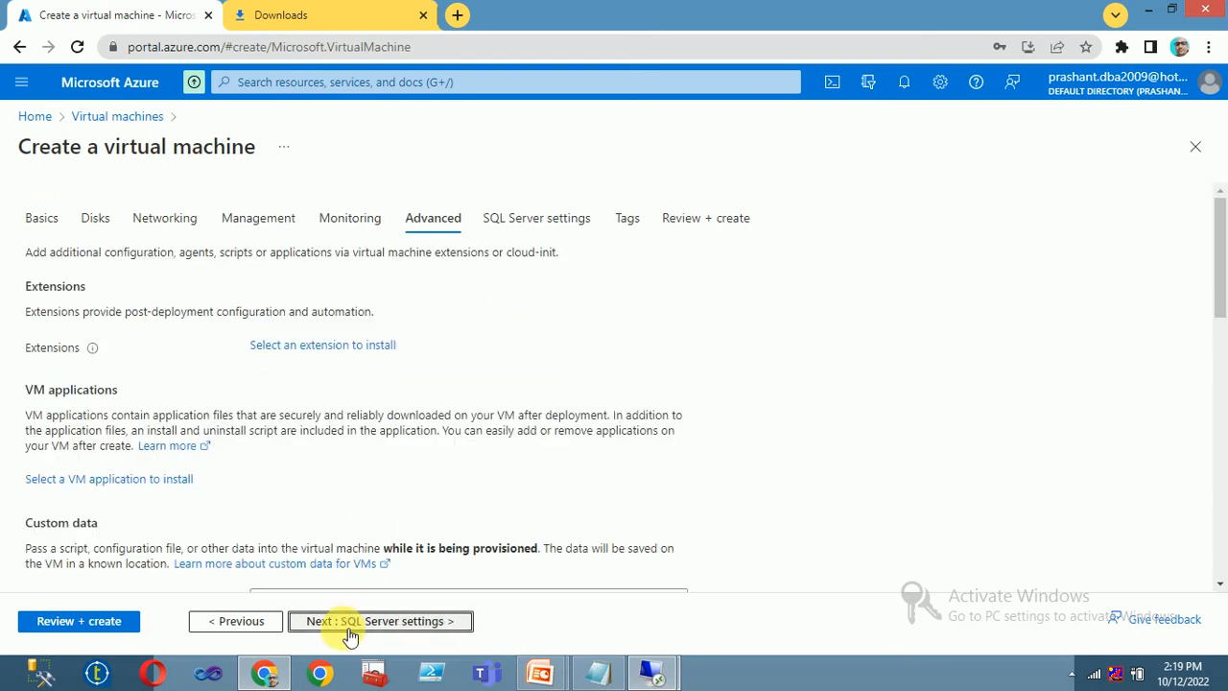
scroll(391, 526, down, 3)
click(353, 622)
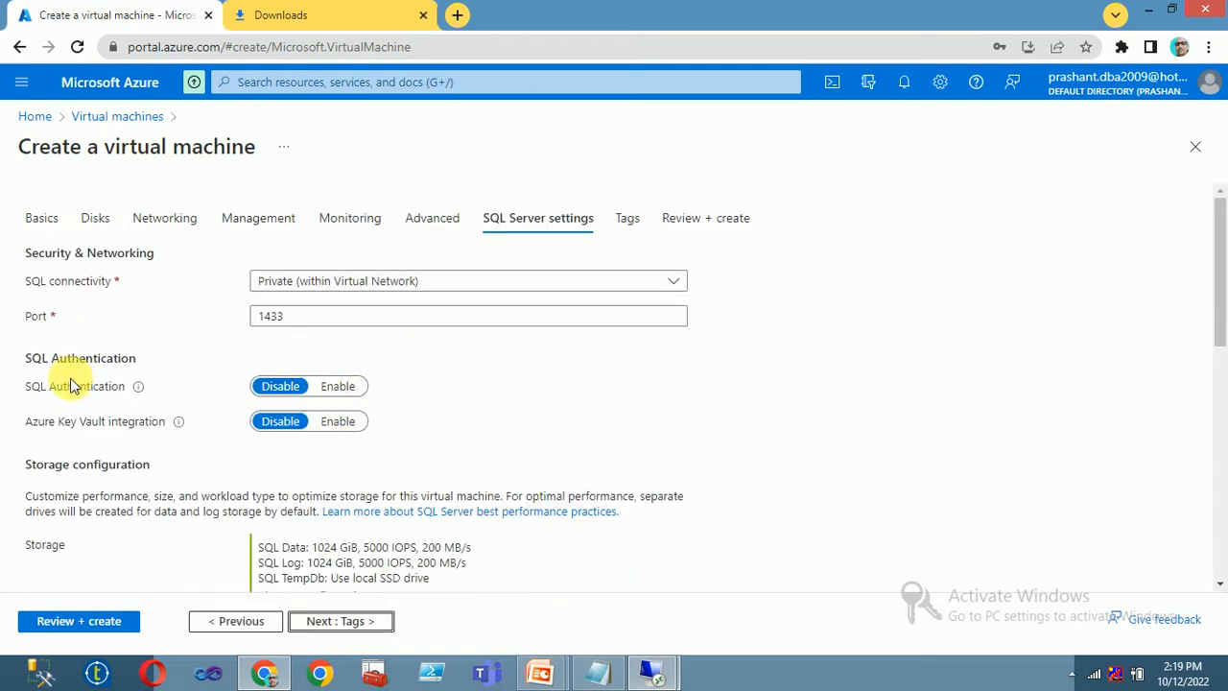
click(336, 385)
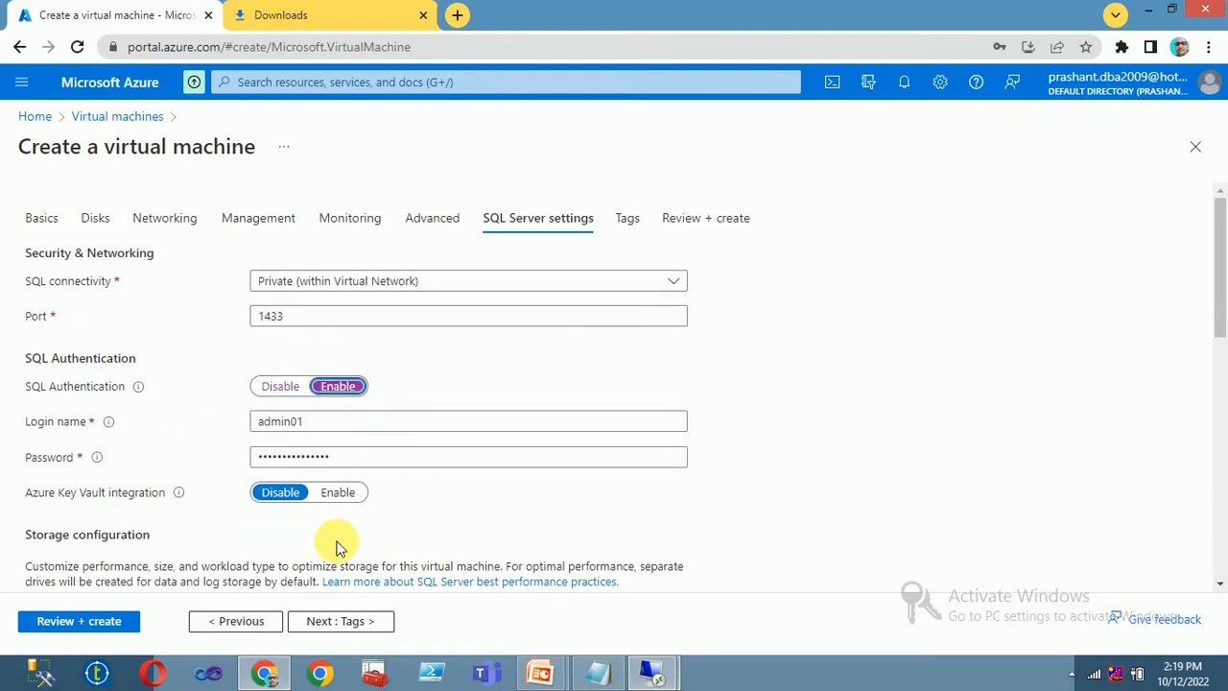
scroll(337, 545, down, 3)
- Pick the SQL data disk size and leave the log disk at 1024 GiB
click(322, 401)
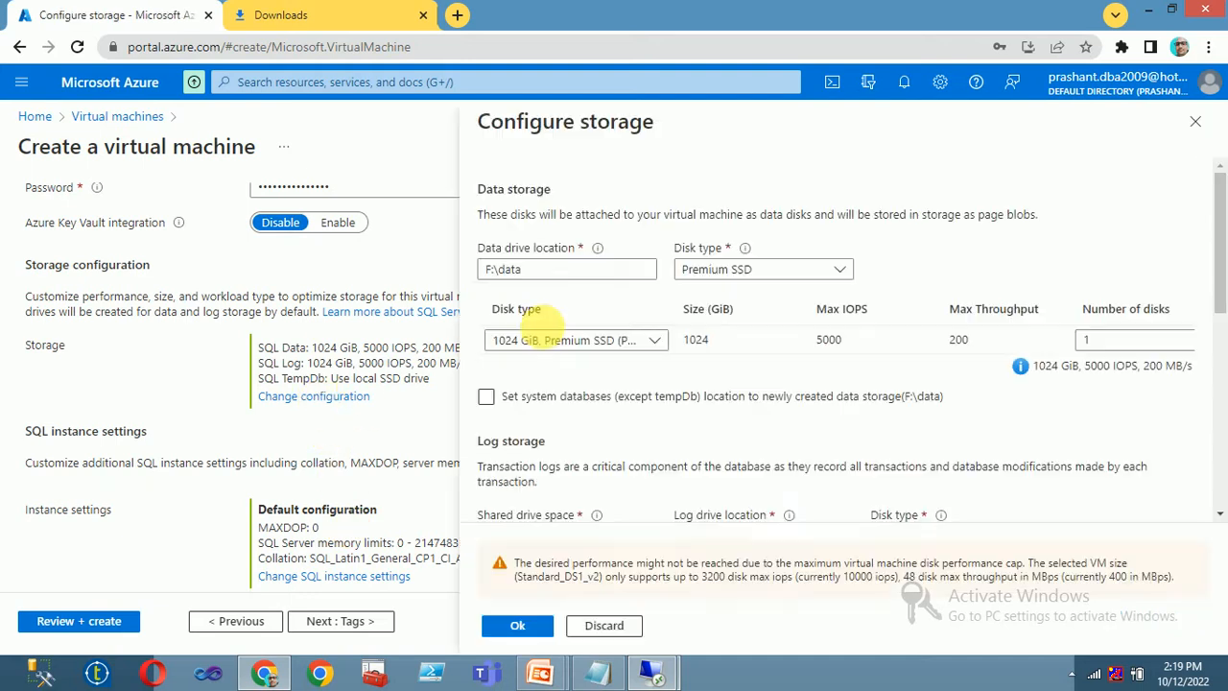
click(561, 340)
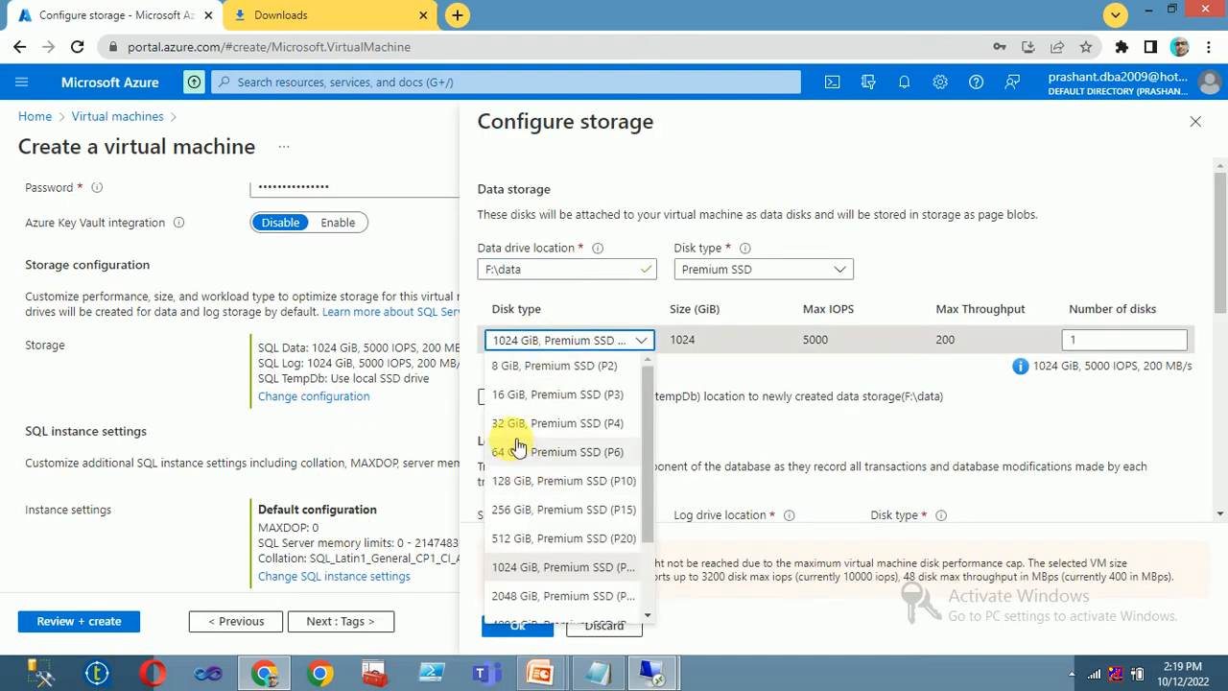
click(555, 423)
scroll(565, 399, down, 3)
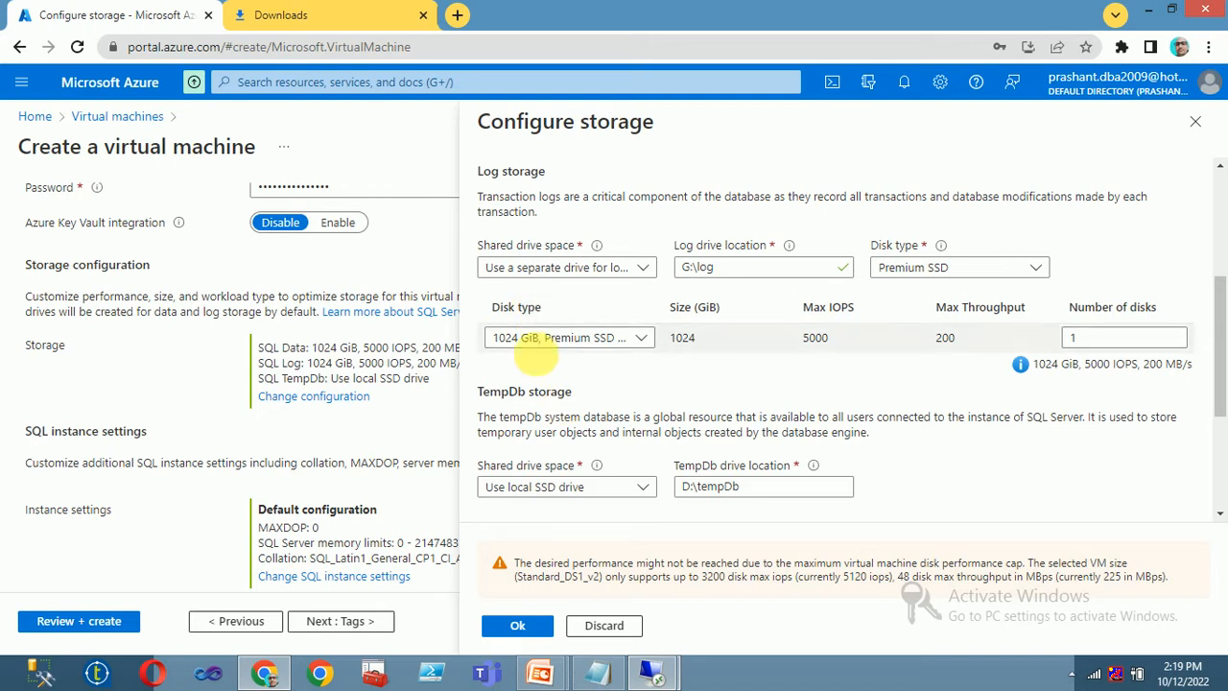
click(537, 341)
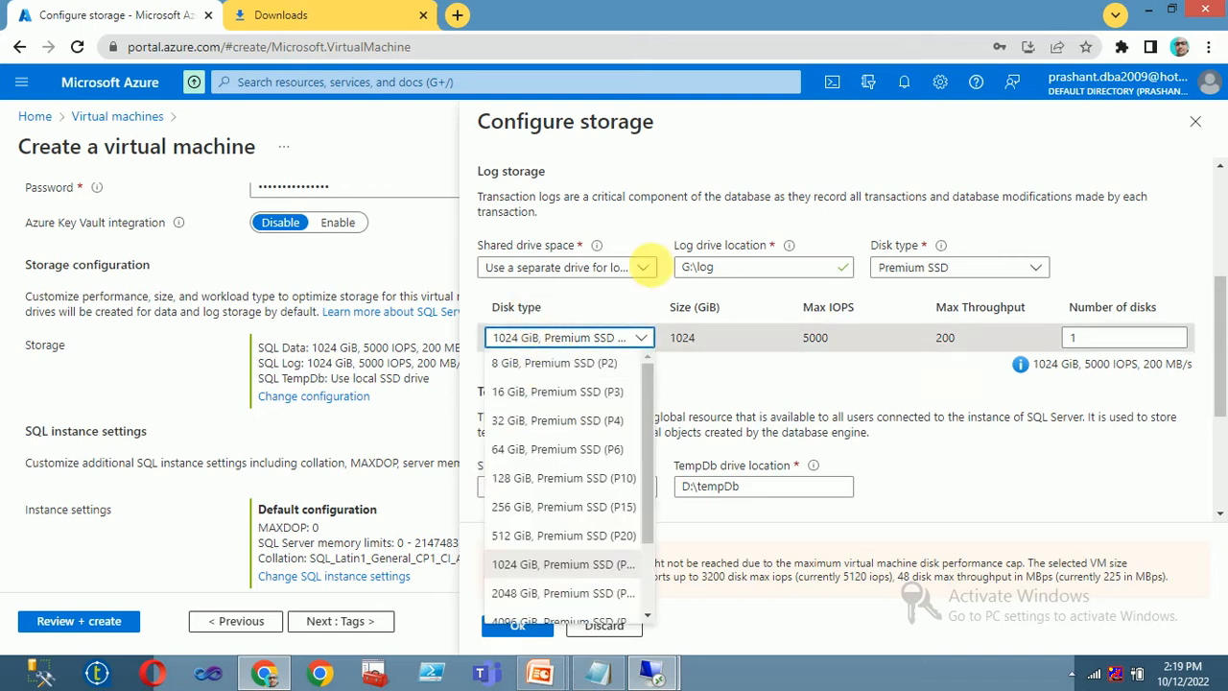
click(564, 300)
scroll(563, 305, up, 2)
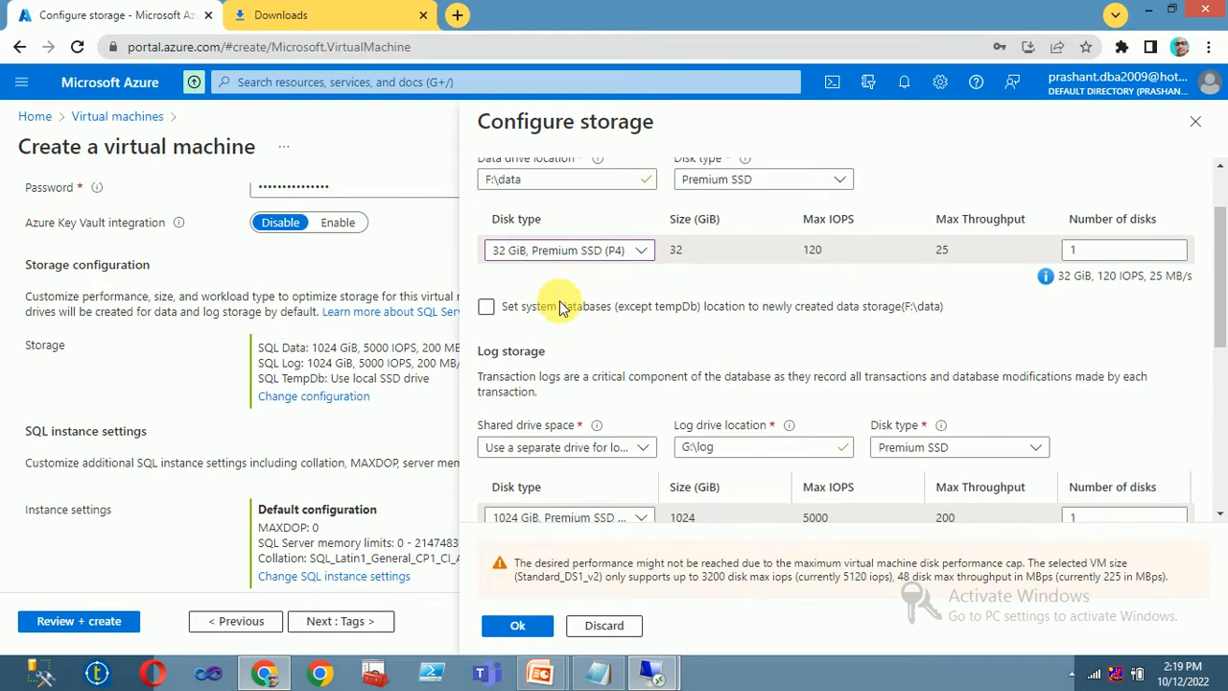
- Put logs and tempDb on the shared data drive and confirm the storage configuration
click(566, 452)
click(554, 470)
scroll(555, 468, down, 2)
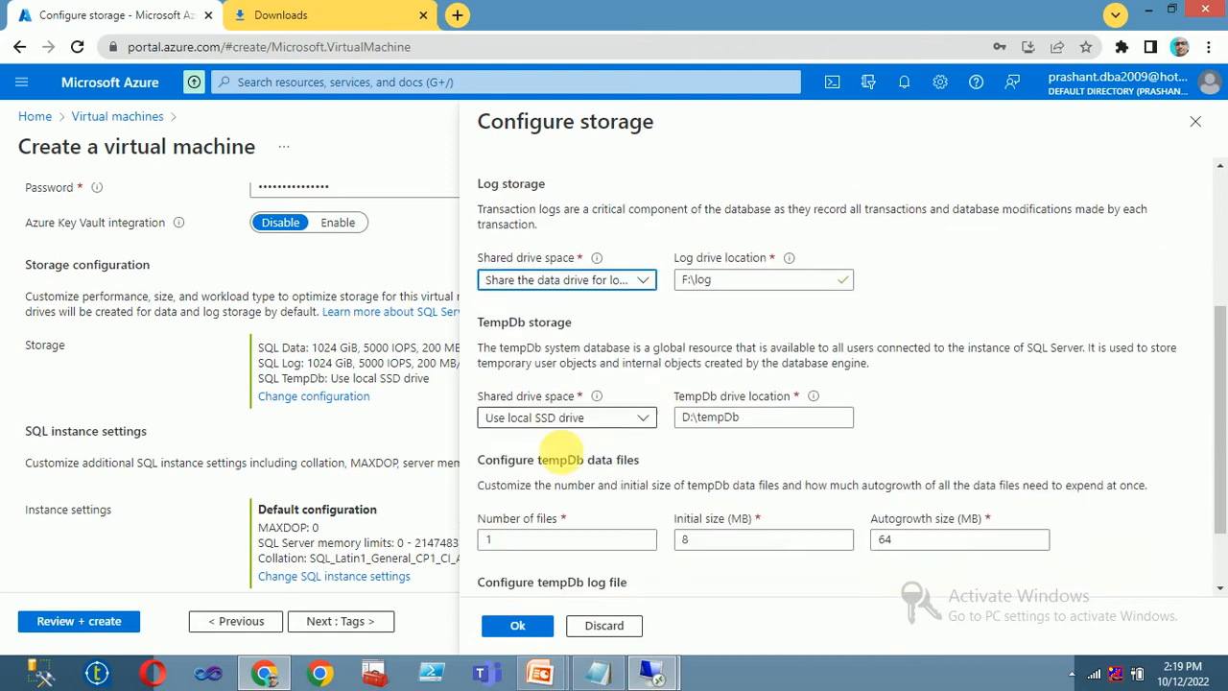
click(542, 411)
click(532, 432)
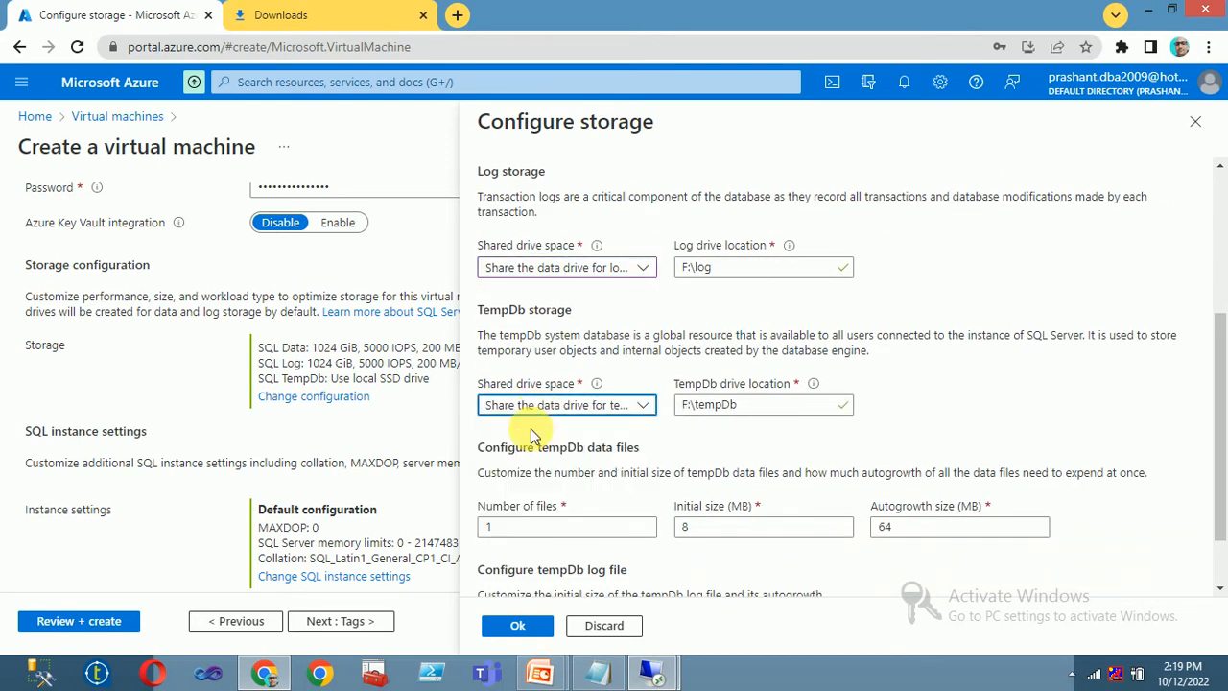
scroll(533, 434, down, 1)
click(503, 621)
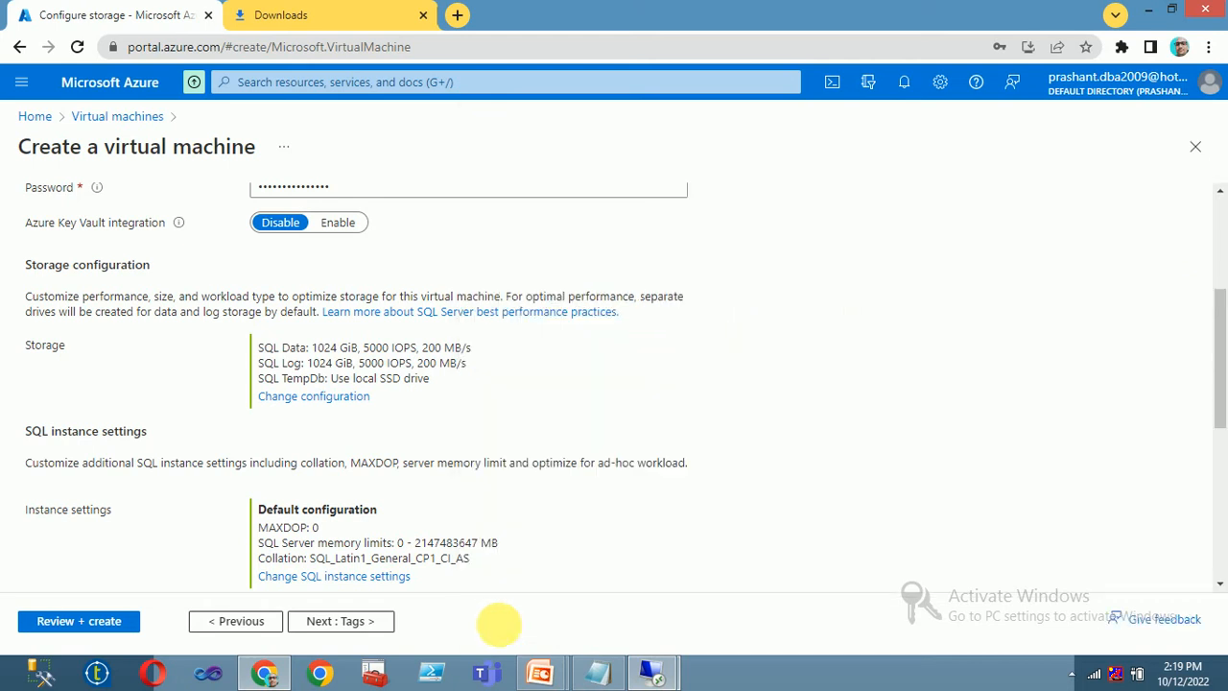
- Advance to Review + create, then return to Basics to fix the reported errors
scroll(362, 434, down, 1)
scroll(363, 433, down, 3)
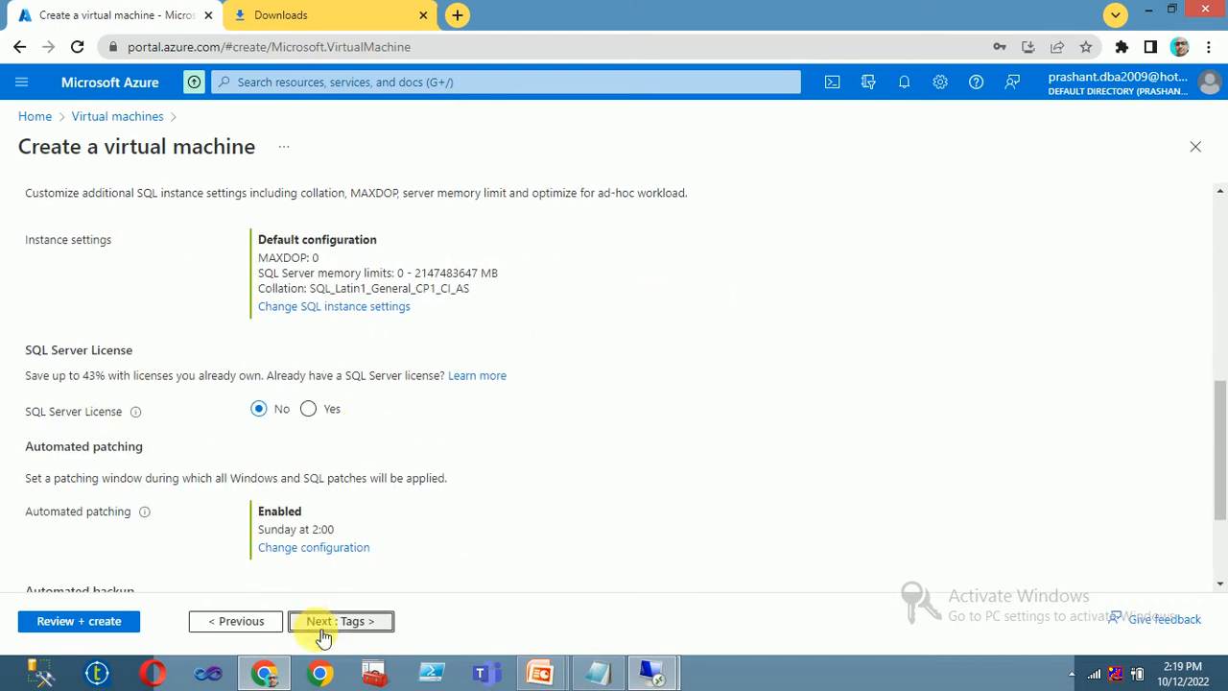
click(323, 625)
click(347, 619)
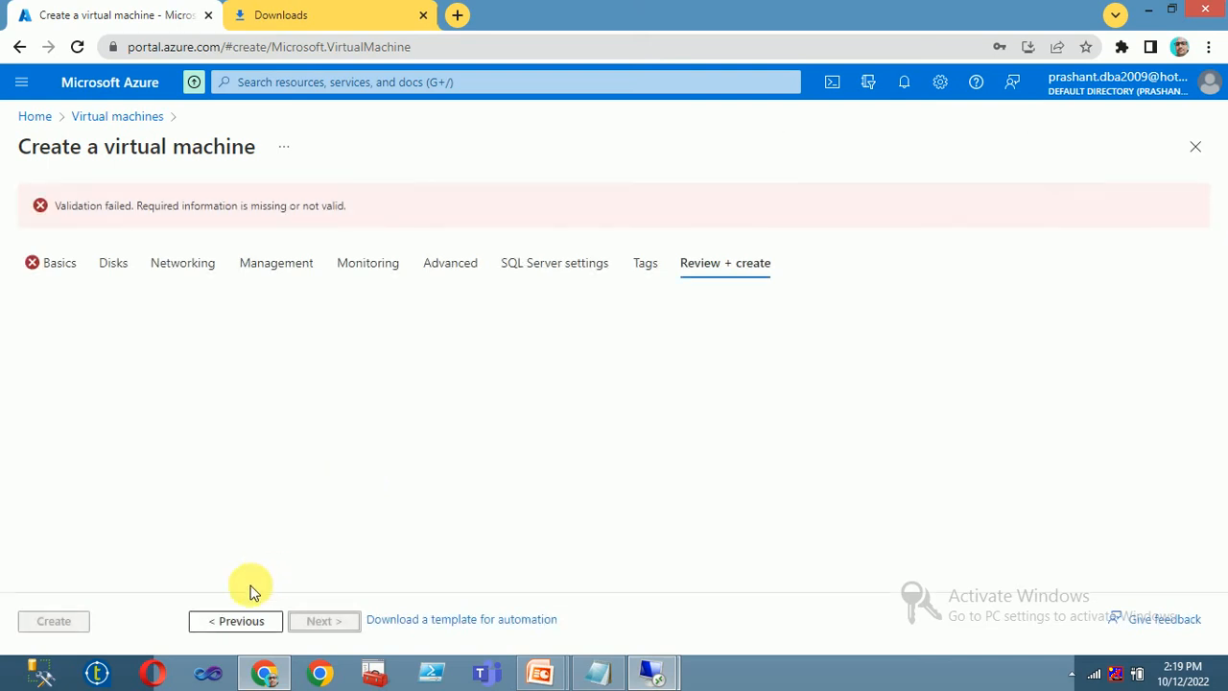
click(44, 263)
- Name the virtual machine NODE02
scroll(370, 475, down, 2)
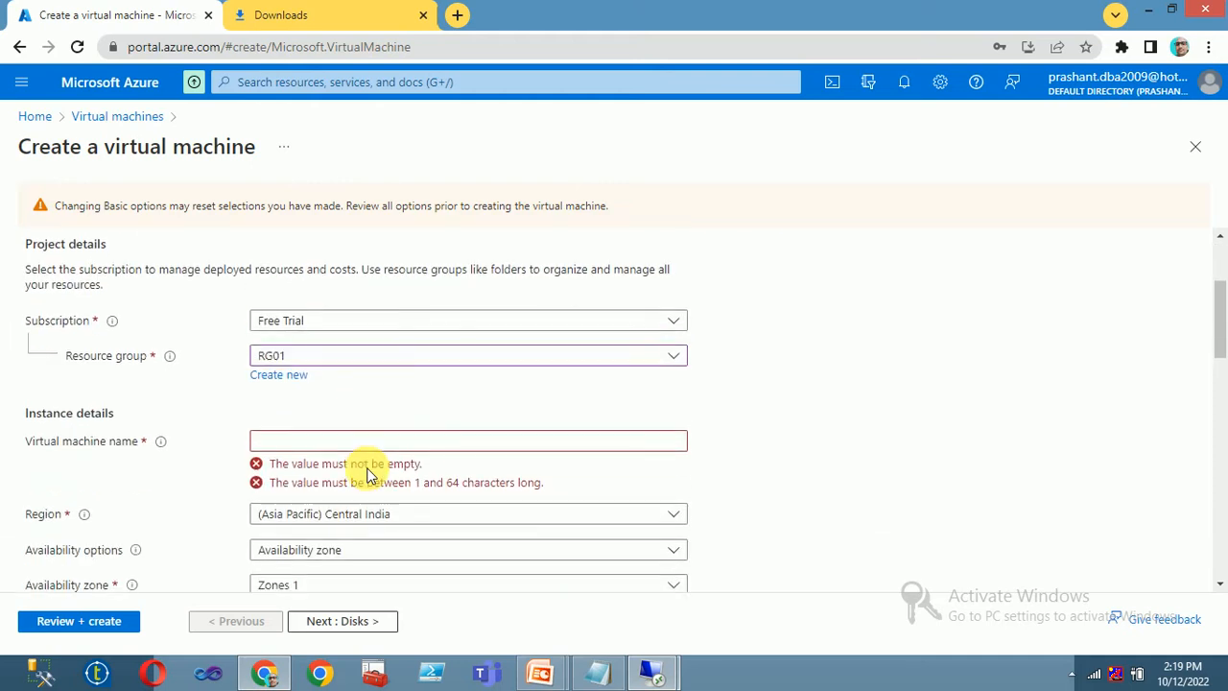
click(315, 444)
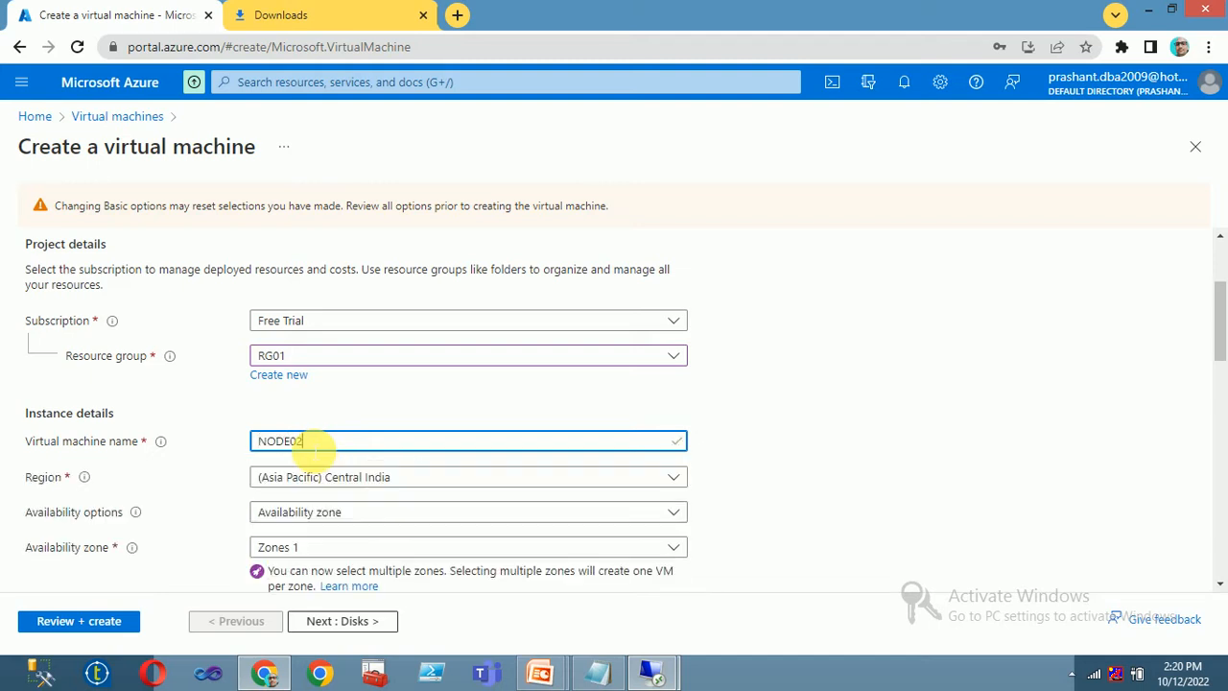
text(NODE02)
scroll(315, 445, down, 7)
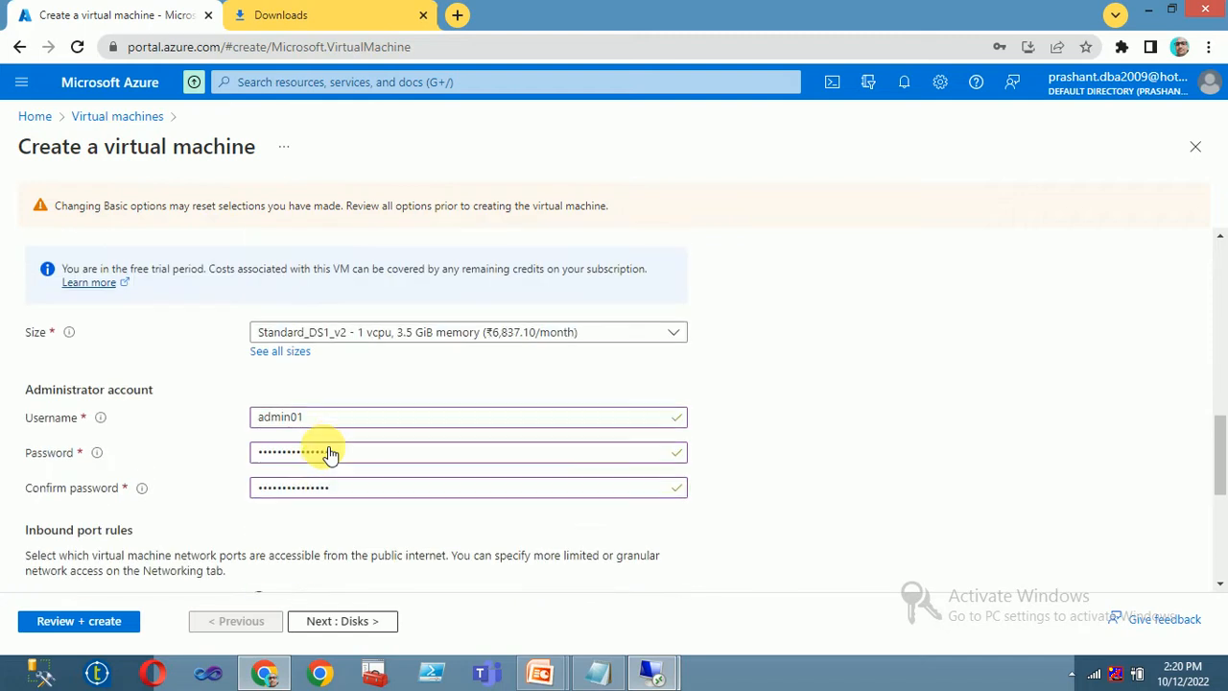
scroll(329, 456, down, 2)
- Step through every tab to Review + create and confirm Validation passed
click(355, 622)
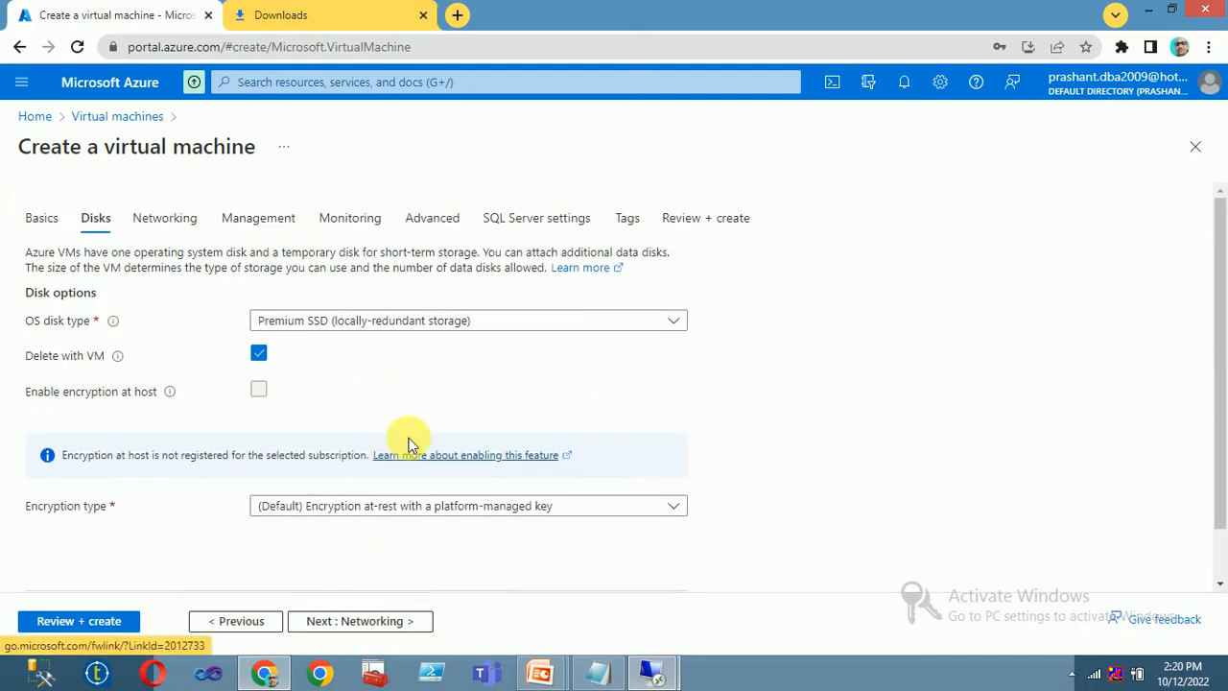
click(360, 621)
click(371, 621)
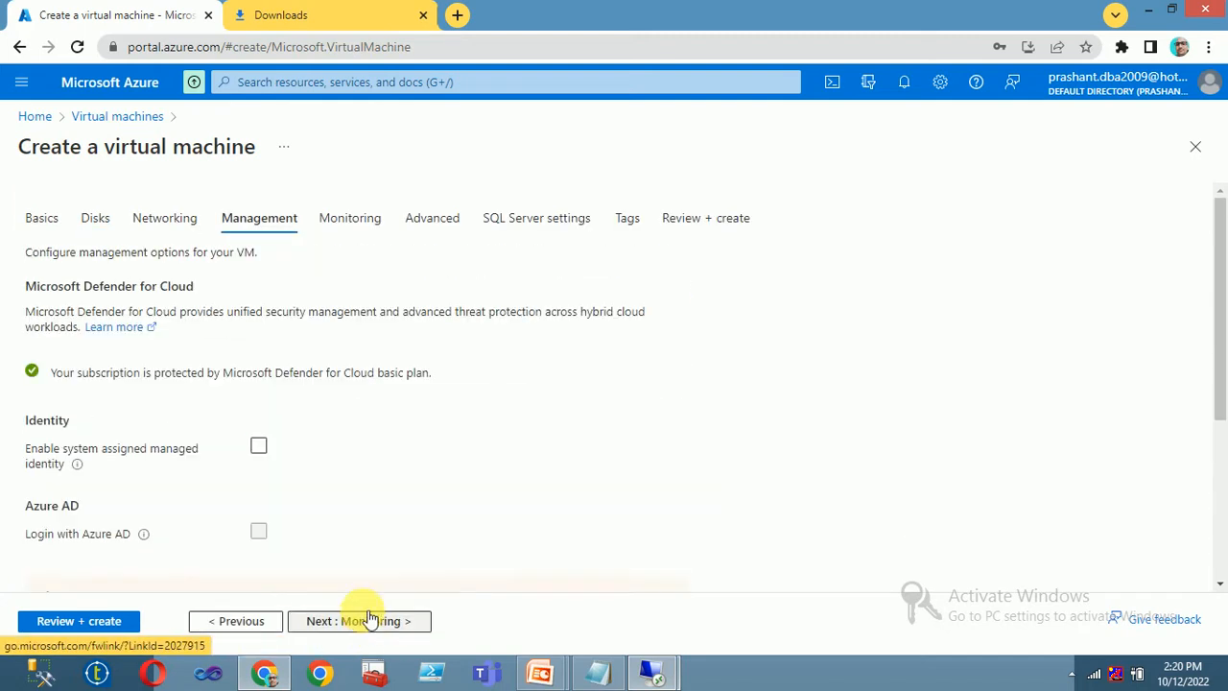
scroll(388, 517, down, 3)
click(347, 628)
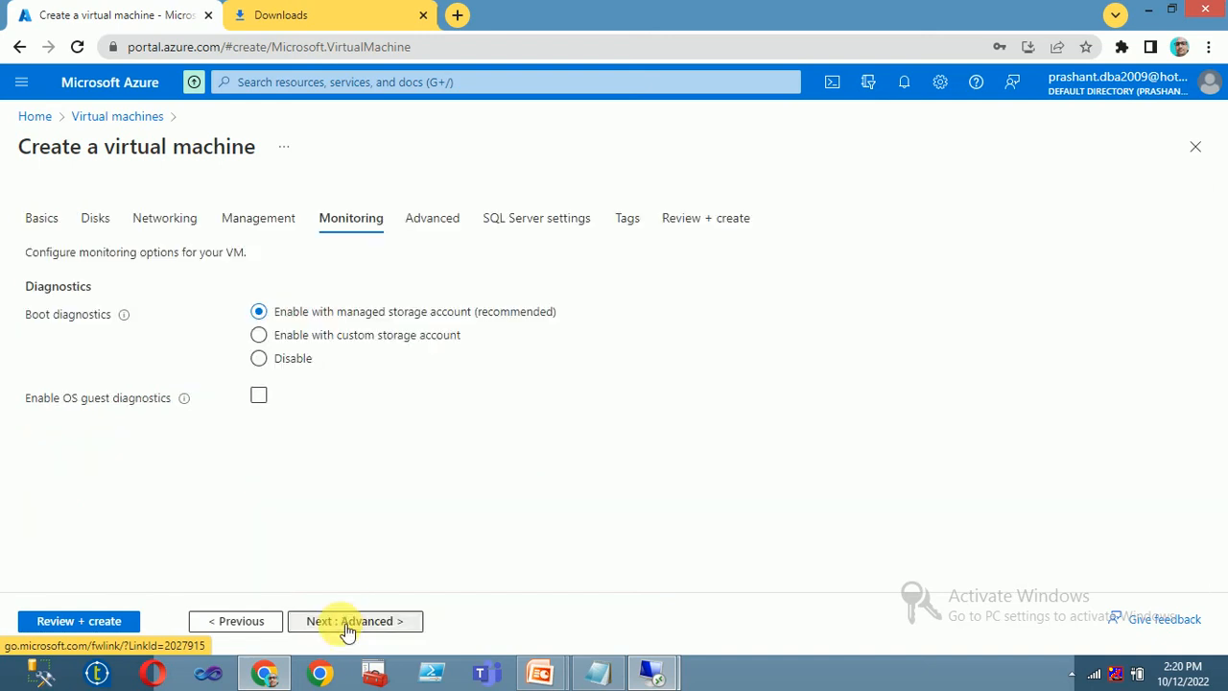
click(346, 628)
click(350, 625)
click(353, 626)
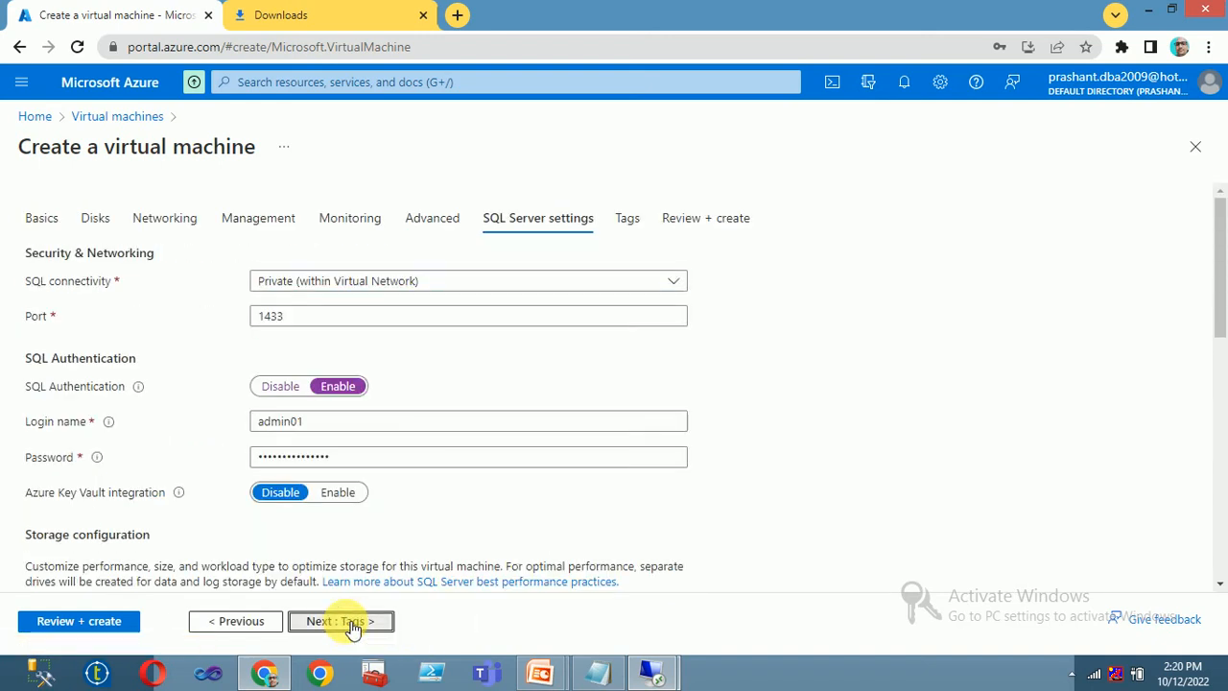
click(348, 620)
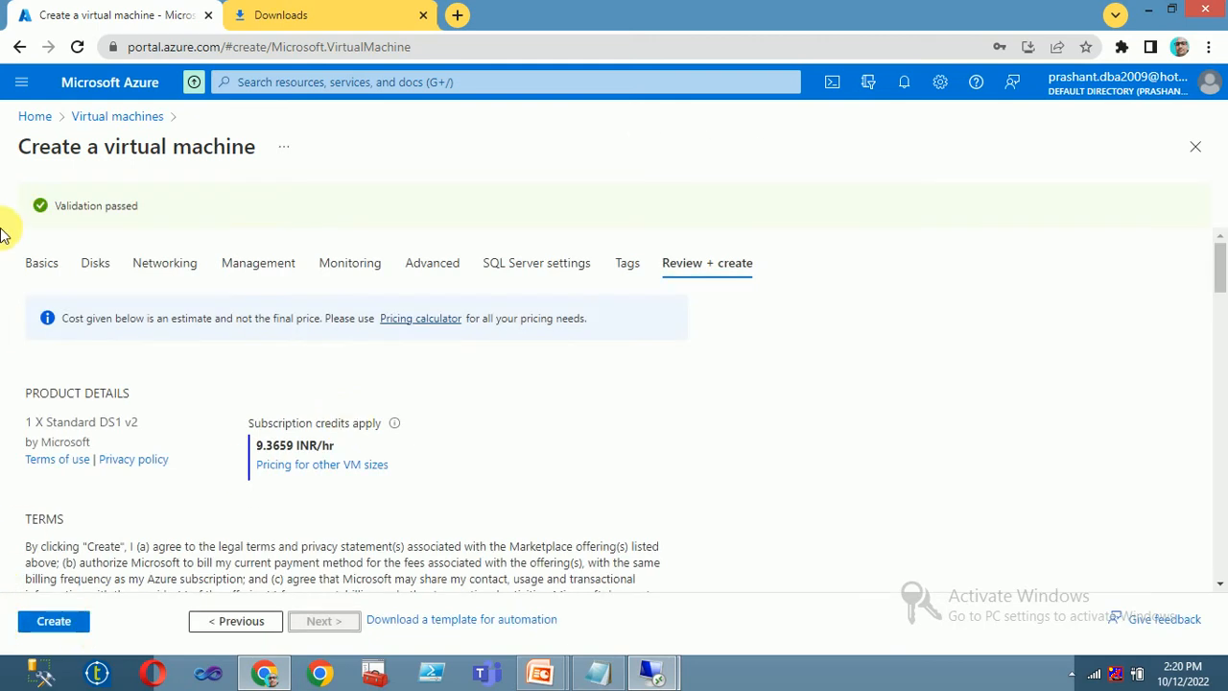
drag(40, 205, 198, 229)
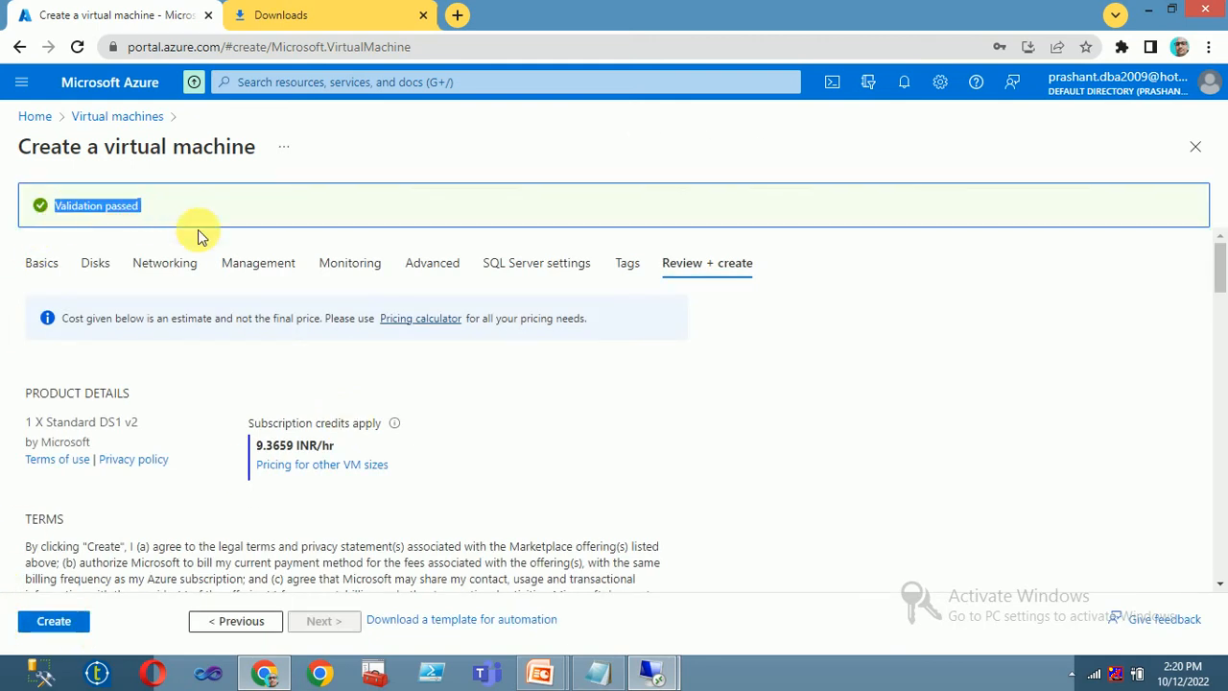
- Create the NODE02 VM and handle the screen recording while it deploys
click(42, 622)
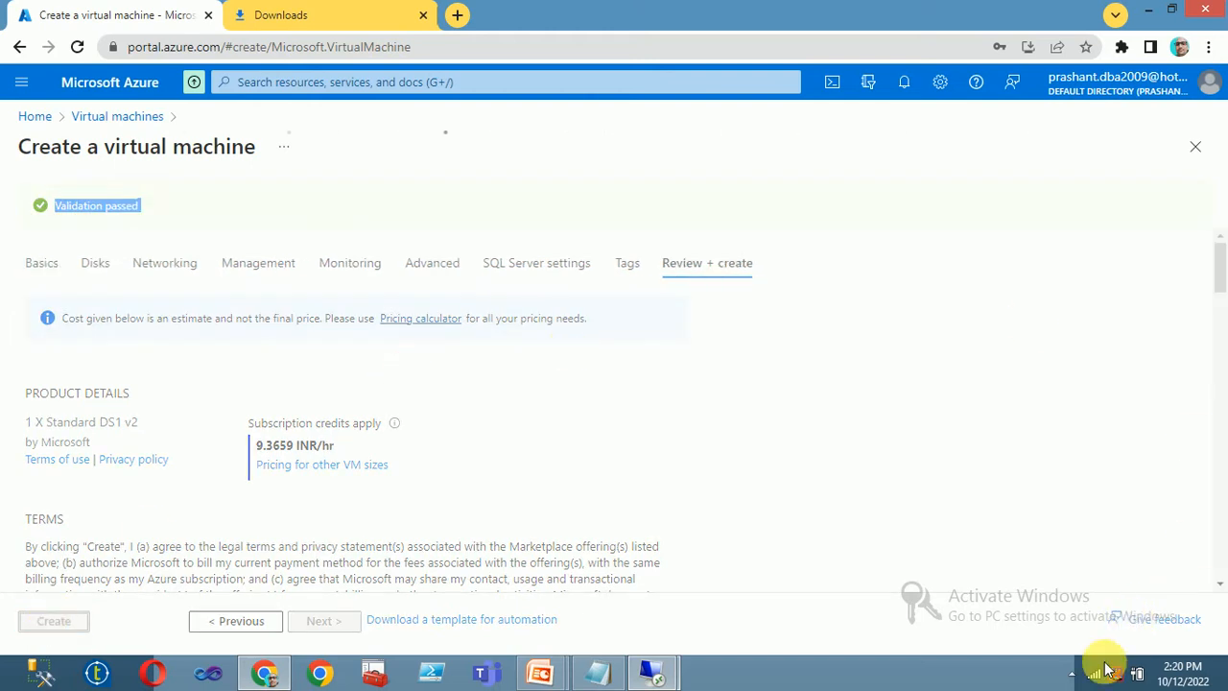
click(1072, 677)
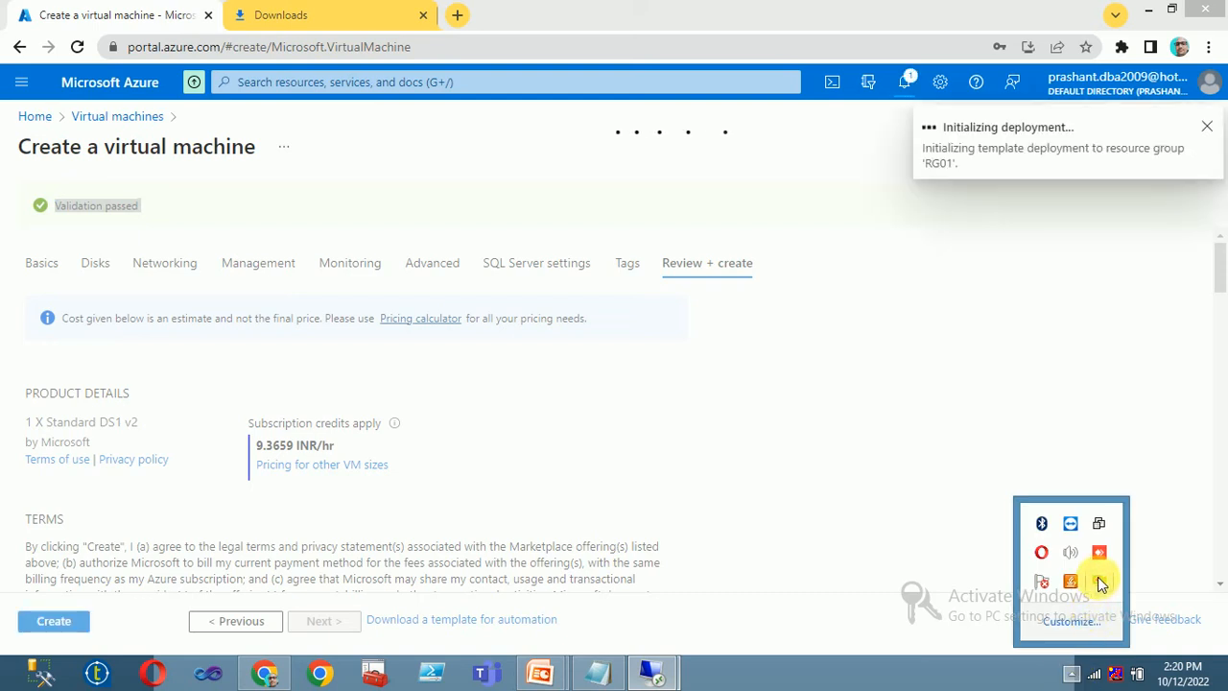
right_click(1101, 581)
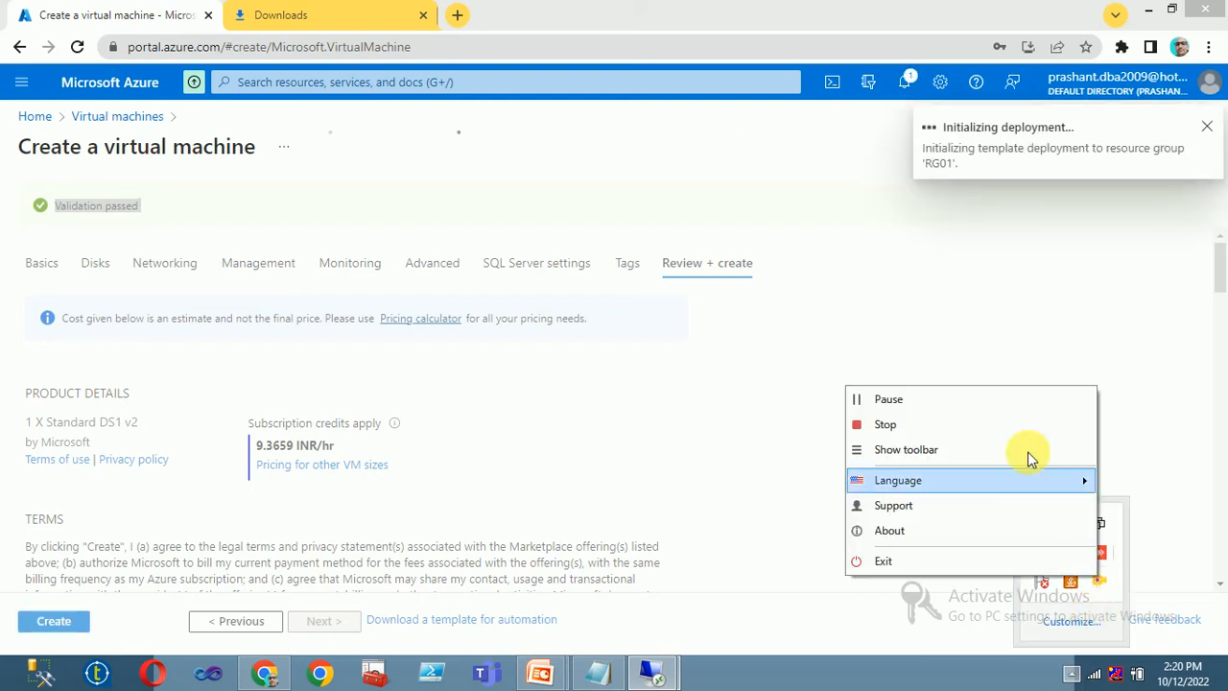
click(888, 399)
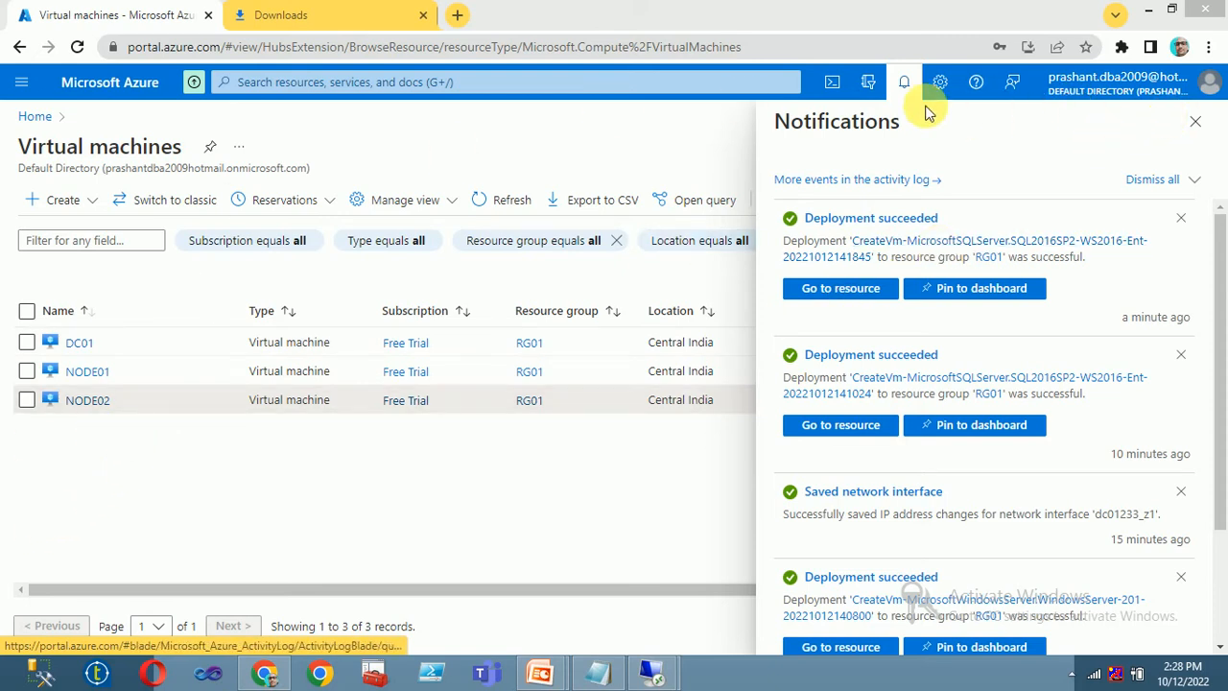
- Refresh the VM list to see NODE02 running, then open Chrome's Downloads page
click(903, 82)
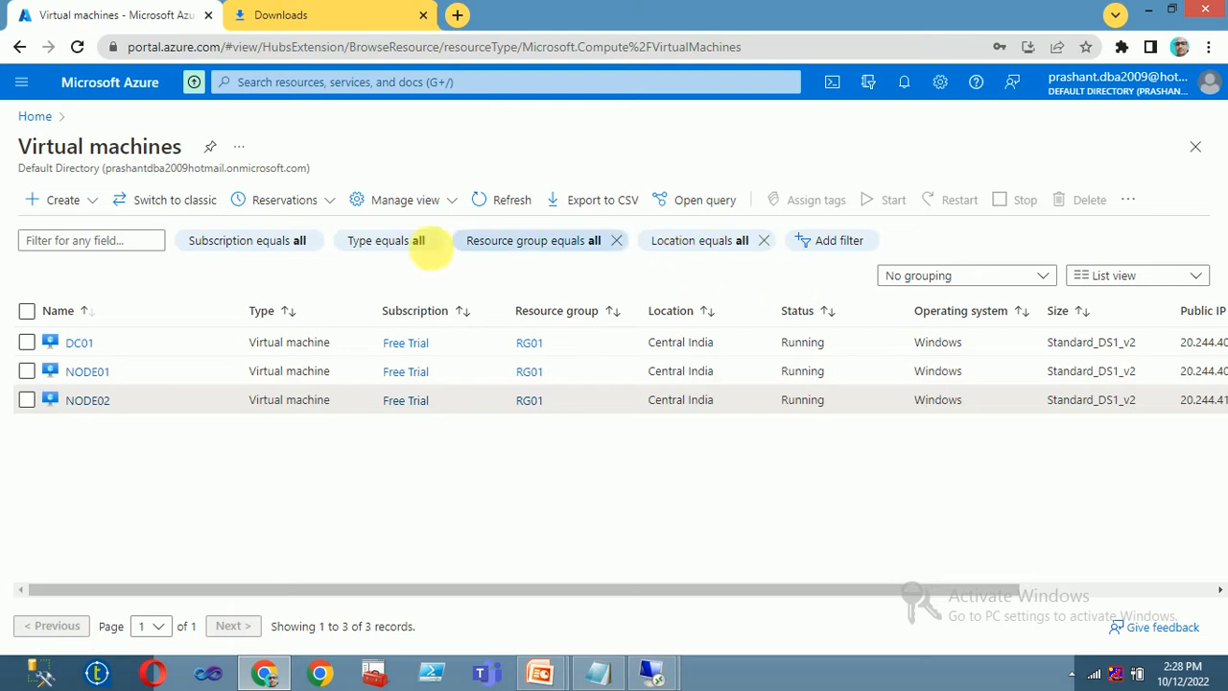
click(506, 200)
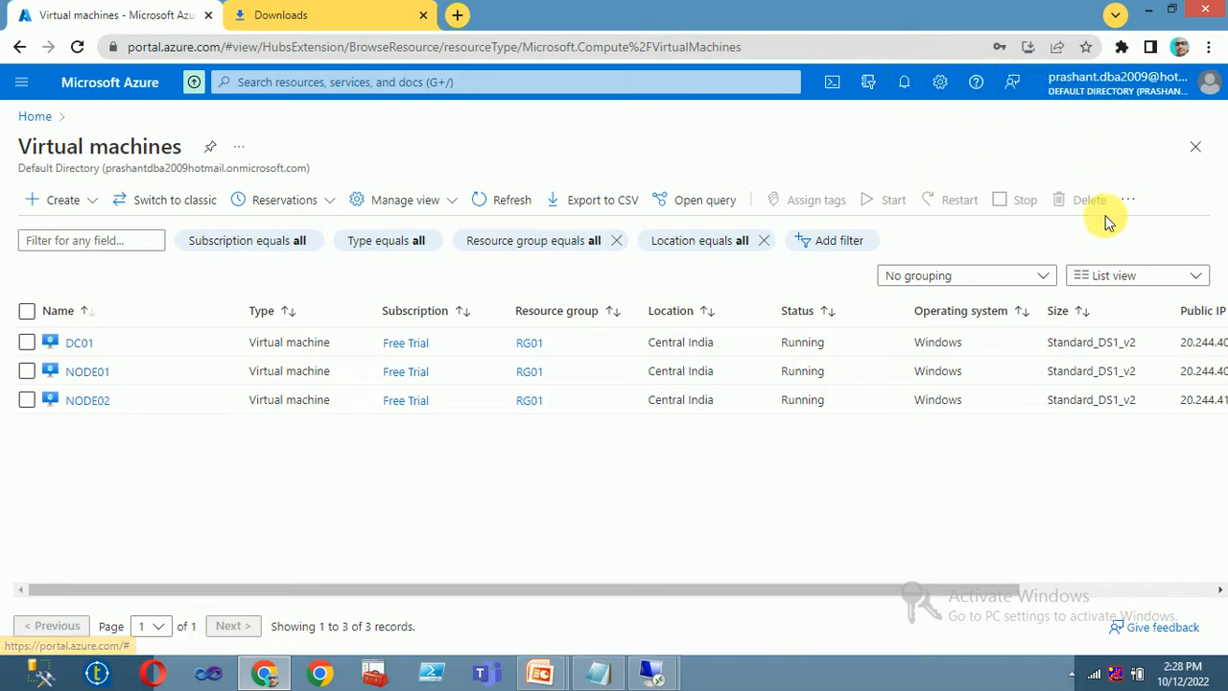
click(1208, 47)
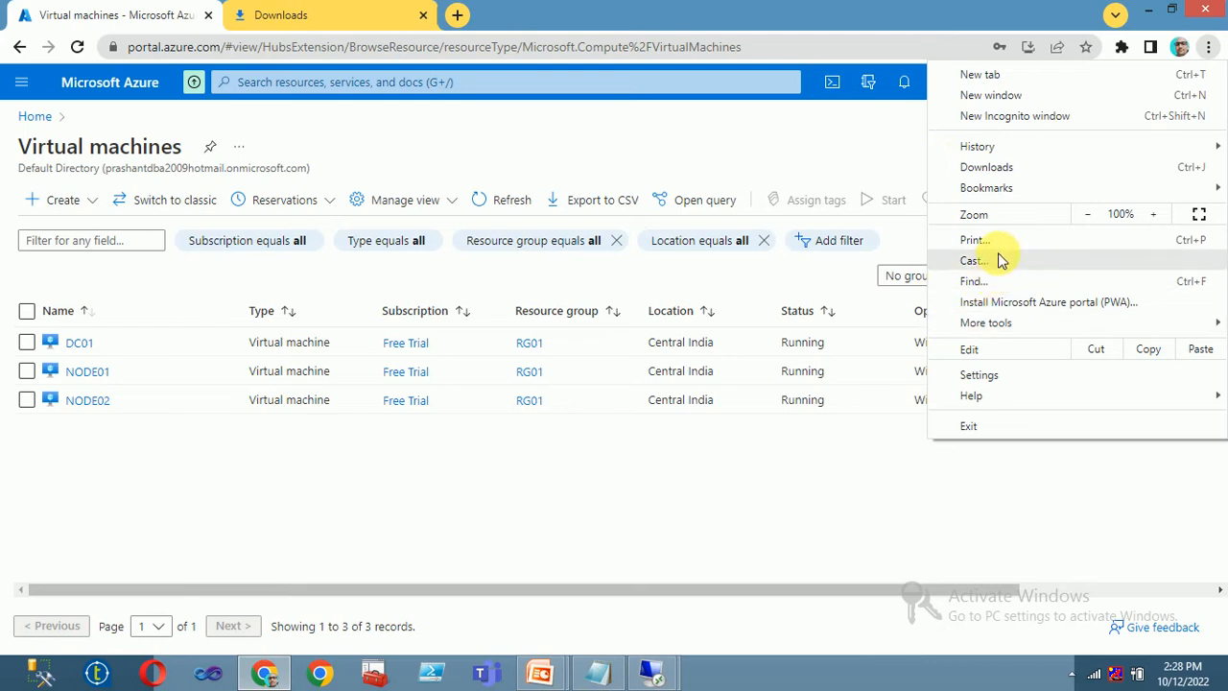
click(986, 168)
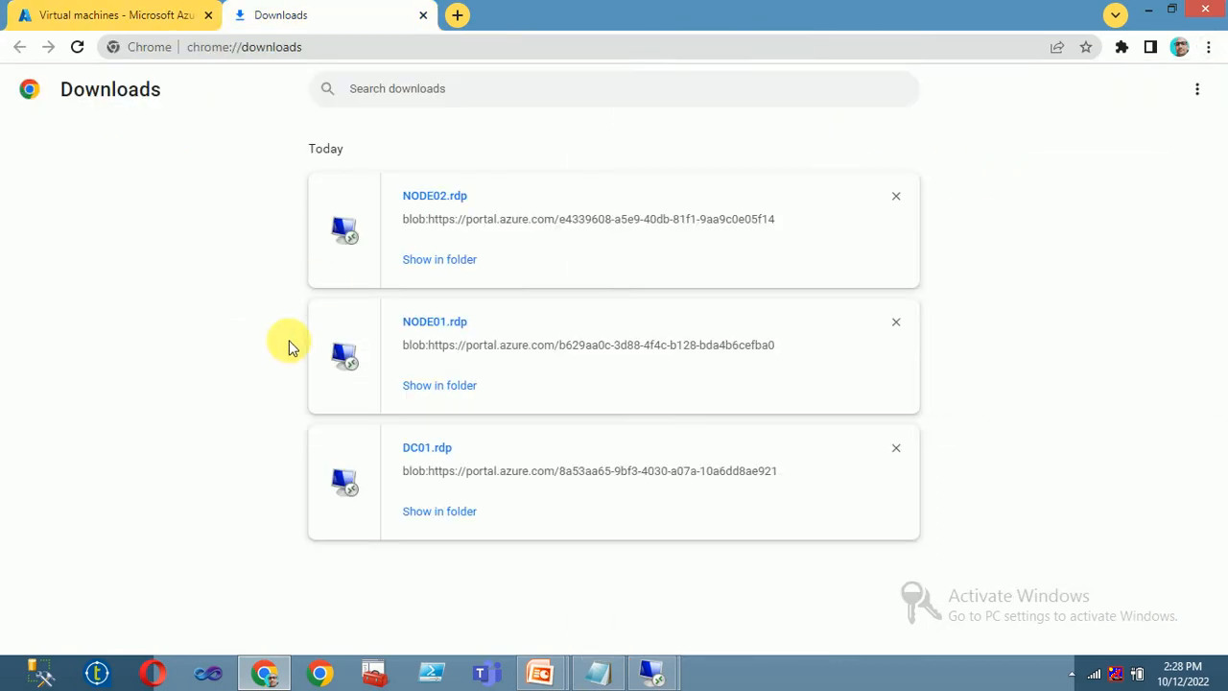
- Launch NODE02.rdp and submit the sign-in credentials to connect to 20.244.41.146
click(437, 209)
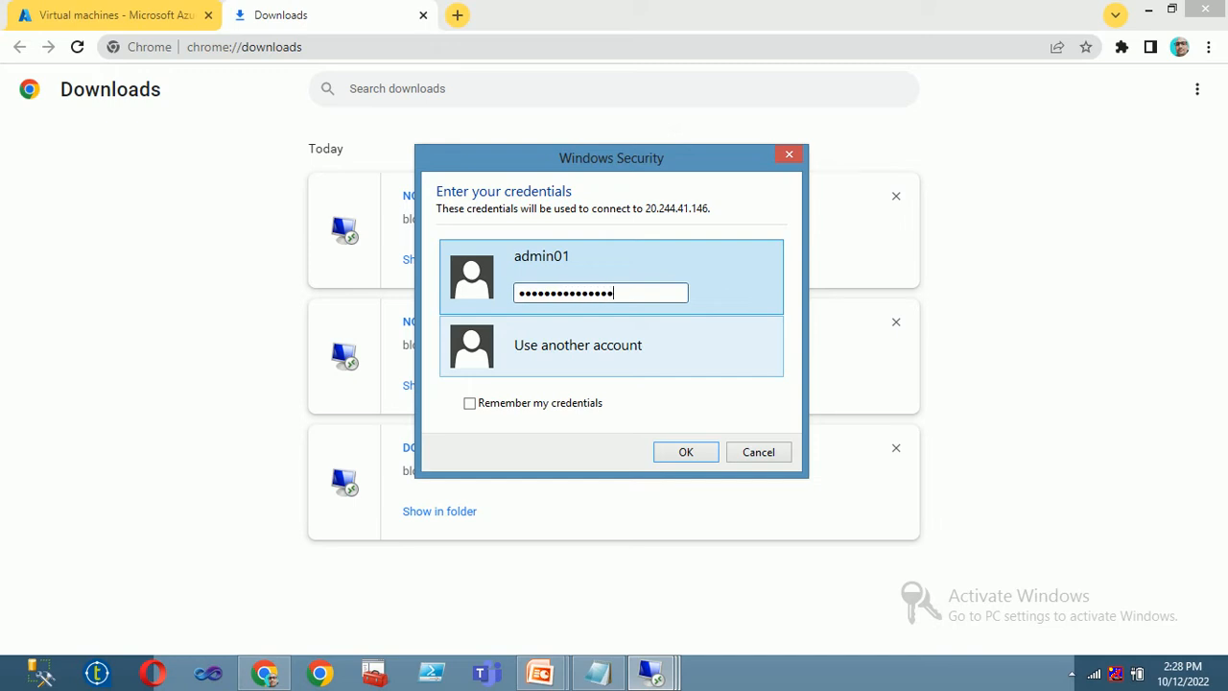
key(Return)
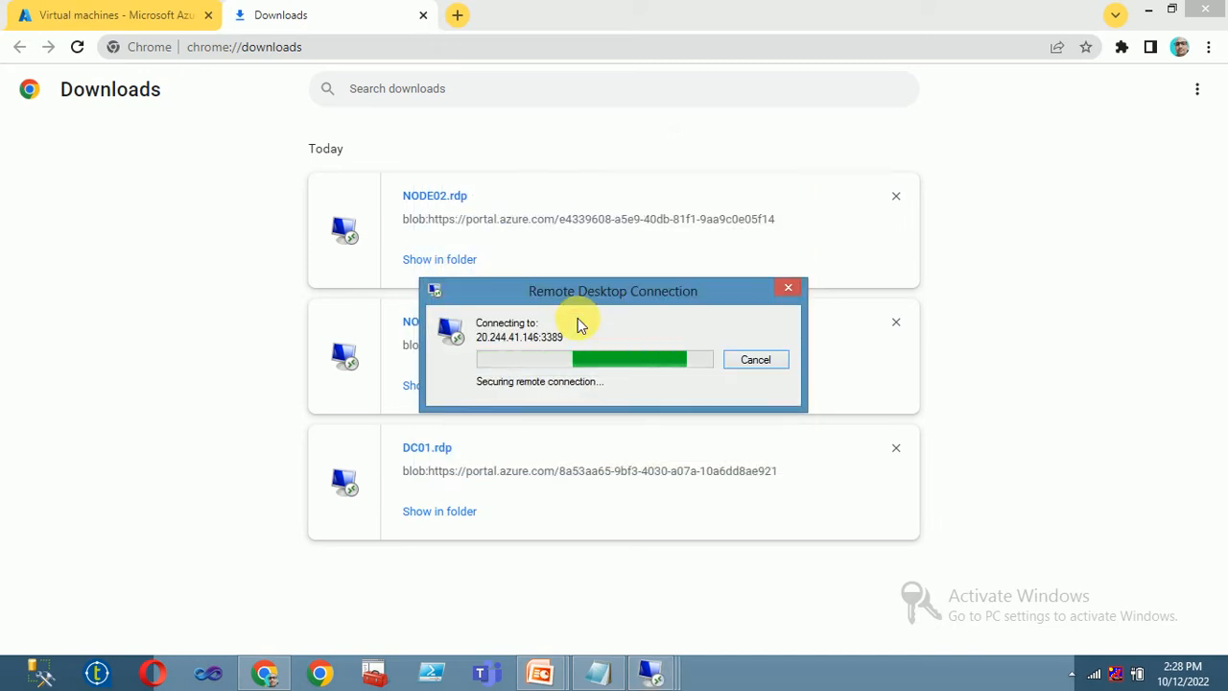
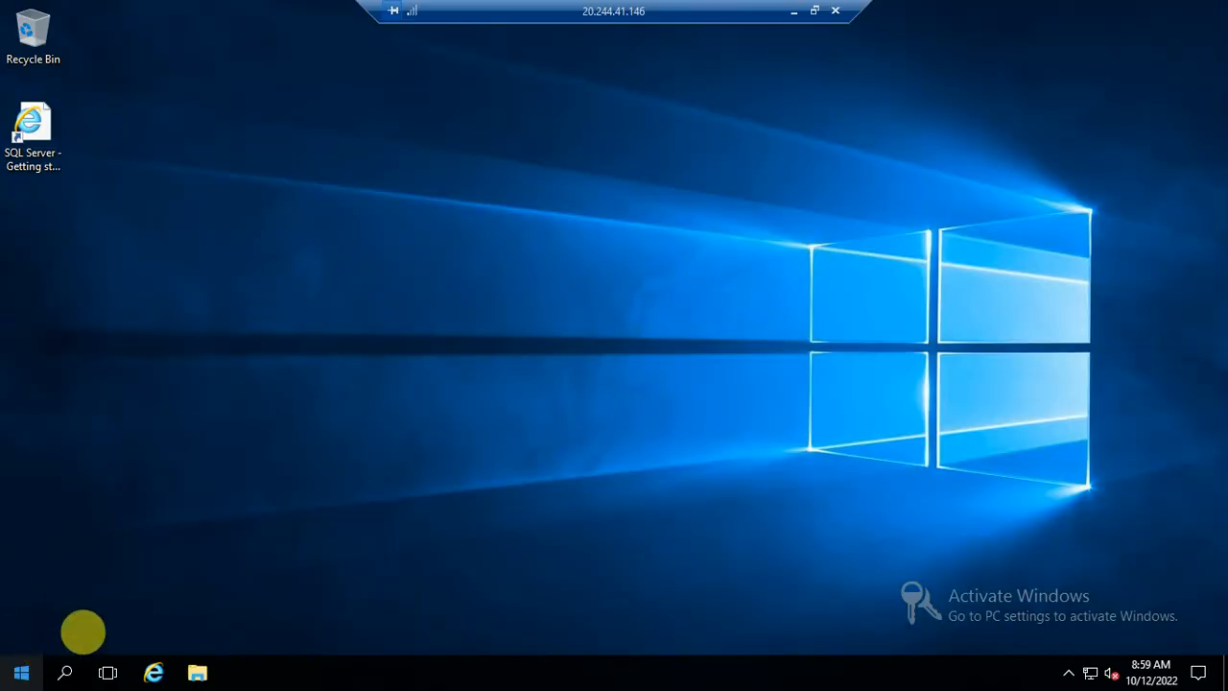
- Cycle through the NODE01 and DC01 remote sessions, restoring each from the taskbar thumbnails in turn
click(793, 12)
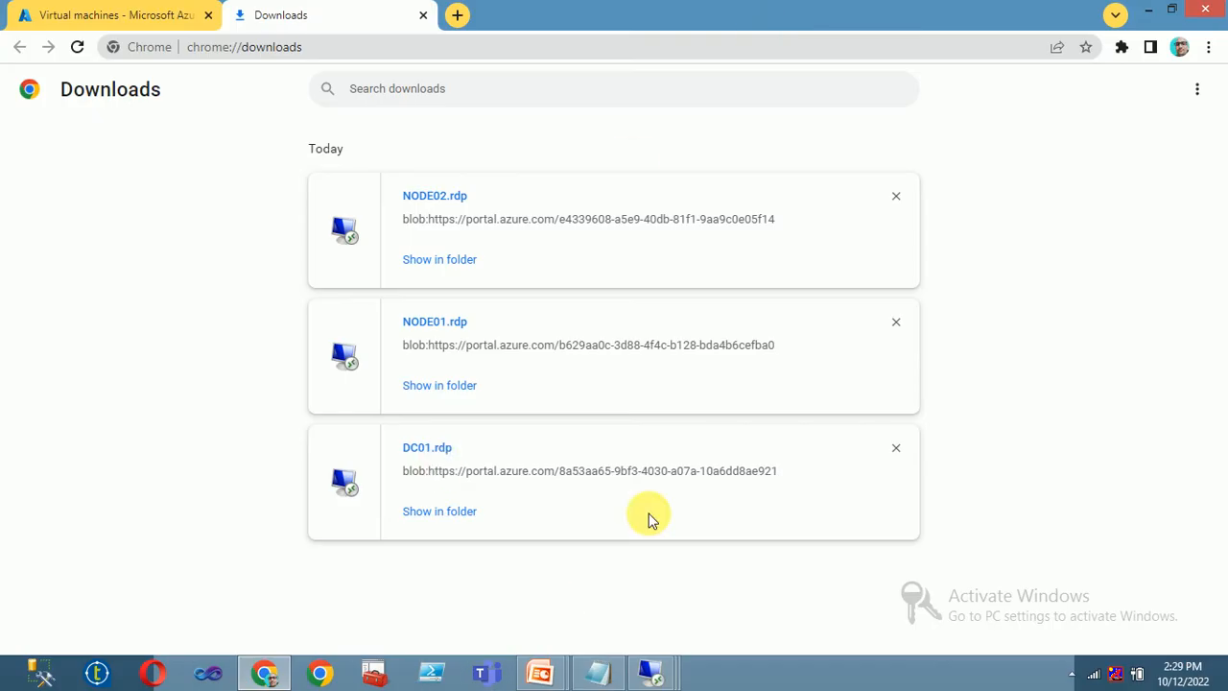
mouse_move(650, 672)
click(633, 574)
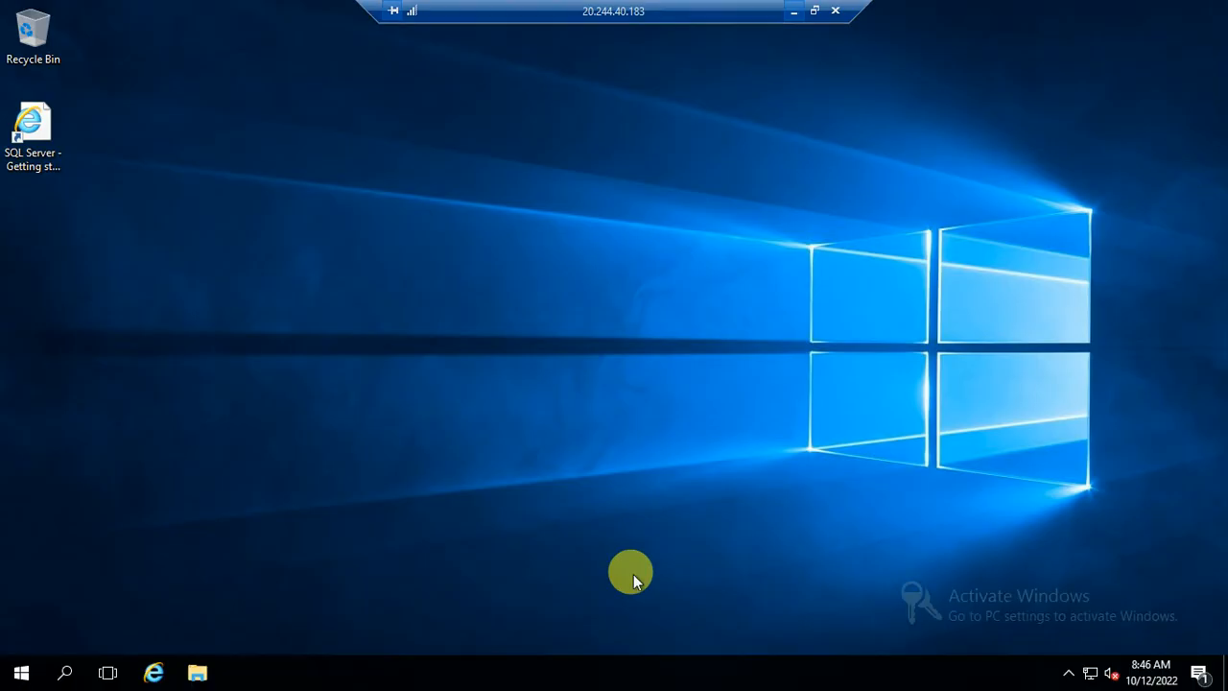
click(794, 12)
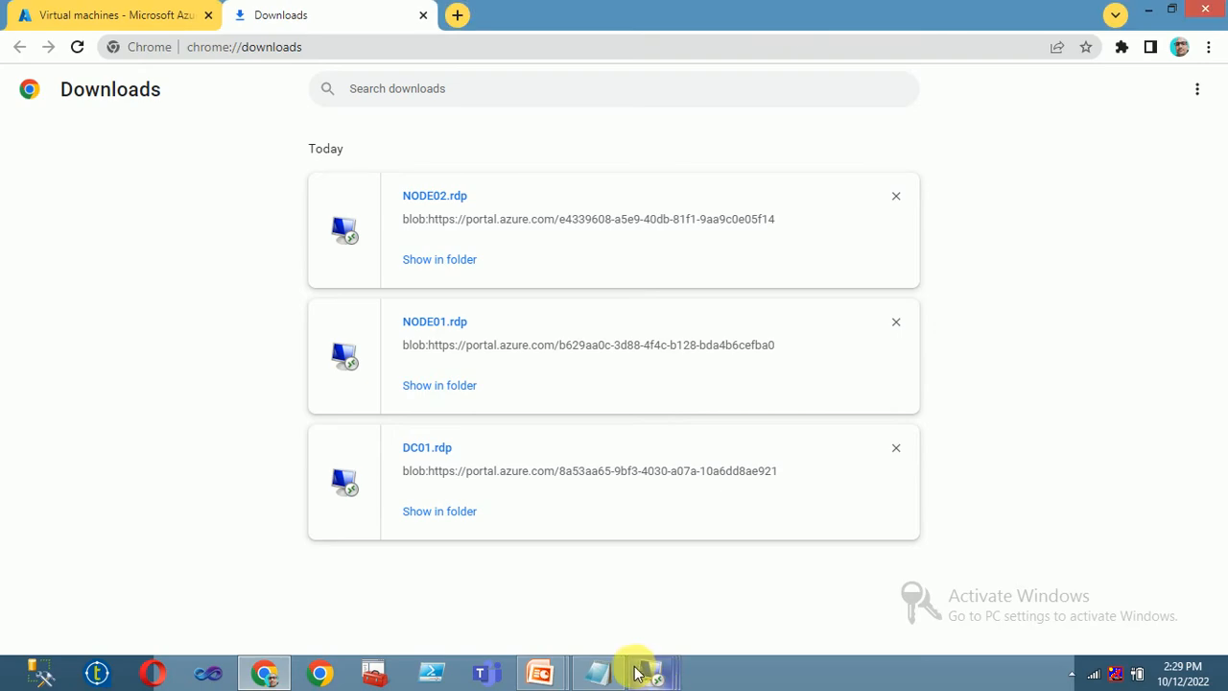
mouse_move(636, 675)
click(597, 618)
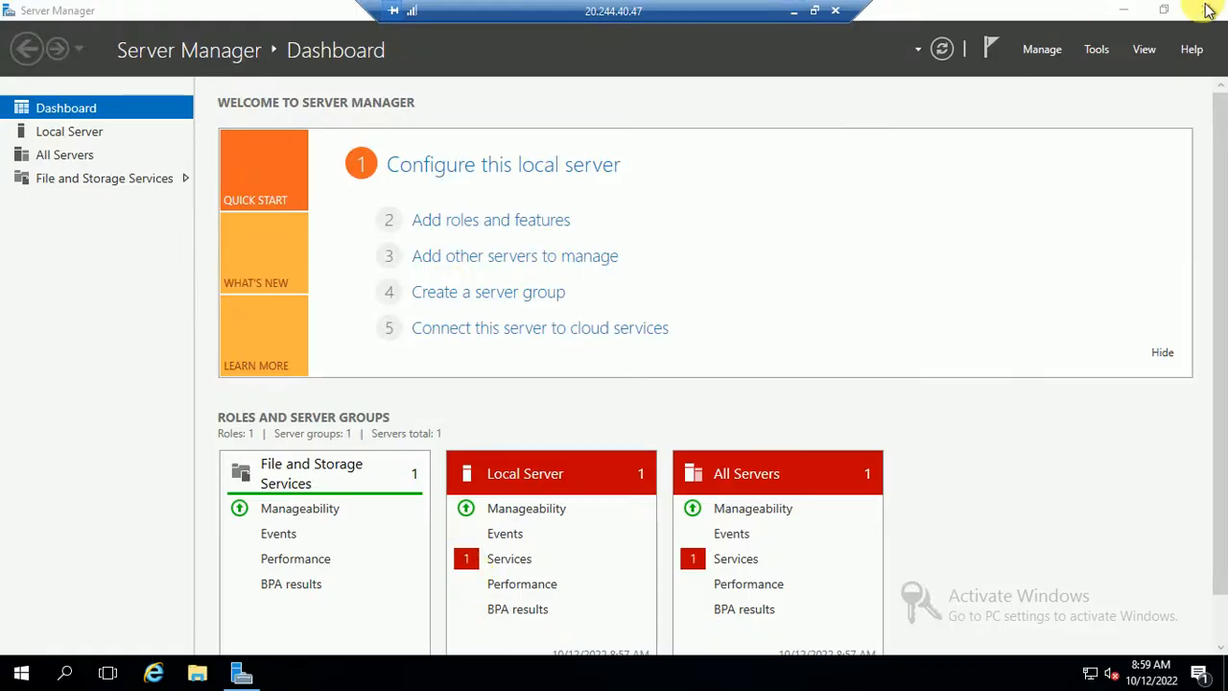
click(793, 13)
mouse_move(650, 675)
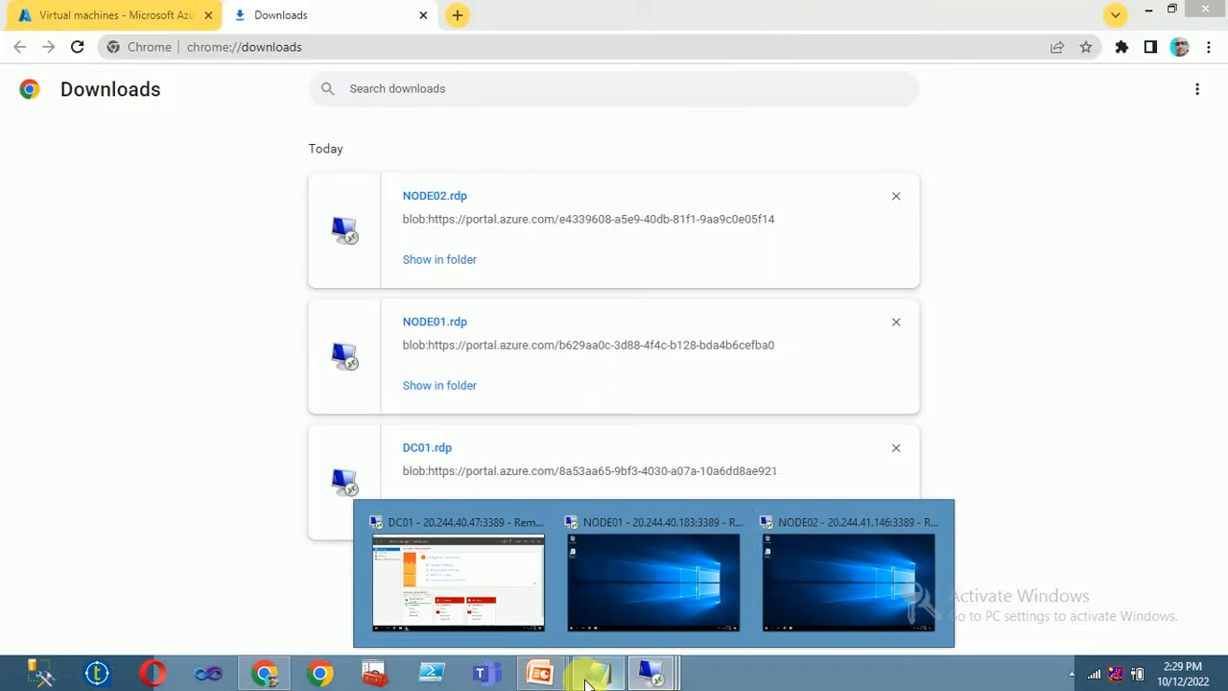
click(456, 574)
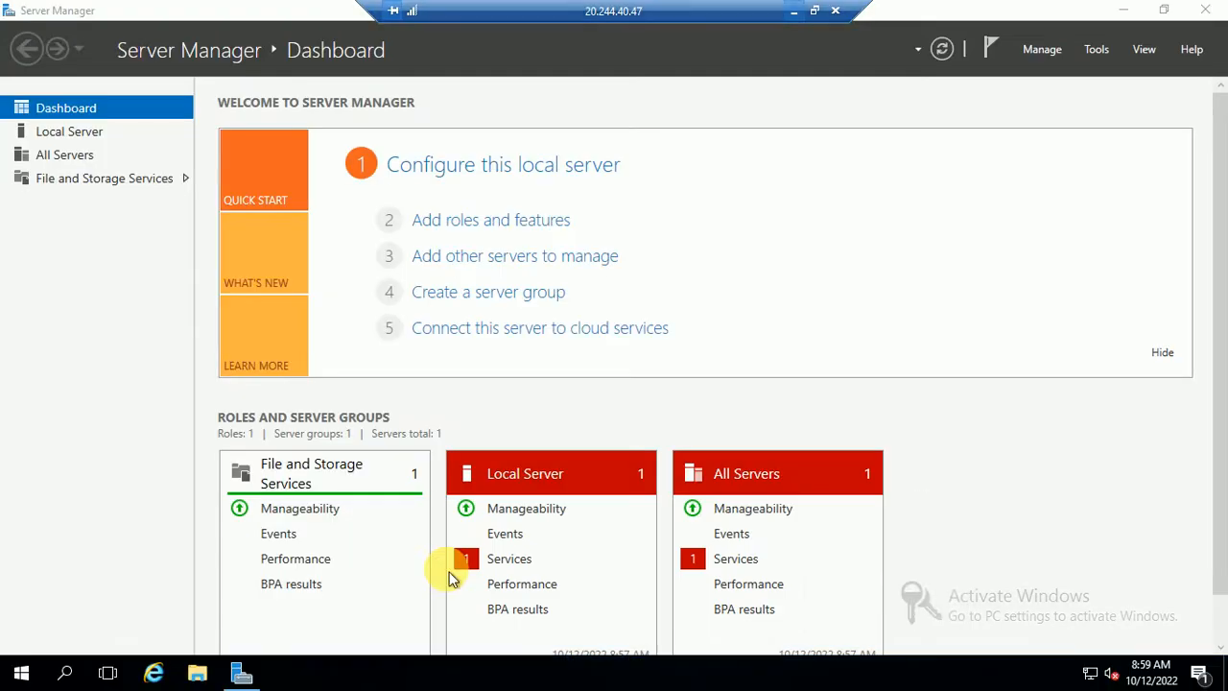
click(796, 20)
- Confirm DC01's ipconfig1 on interface dc01233_z1 uses static private IP 10.0.0.4
click(68, 13)
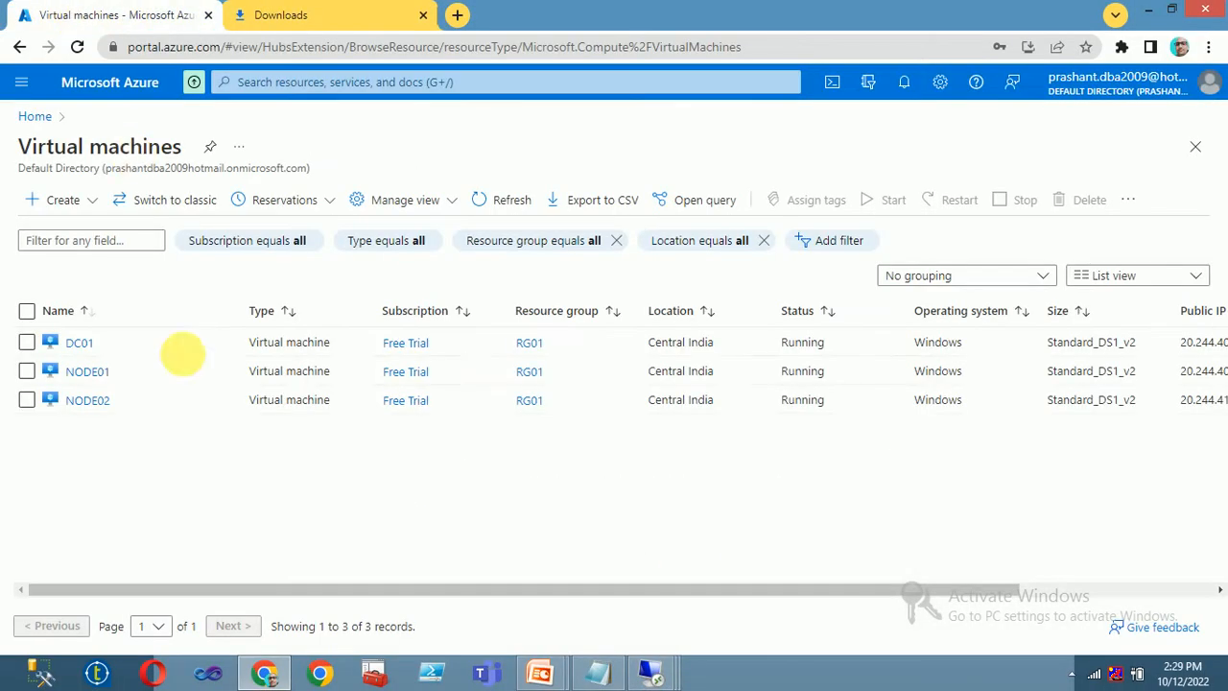
click(77, 343)
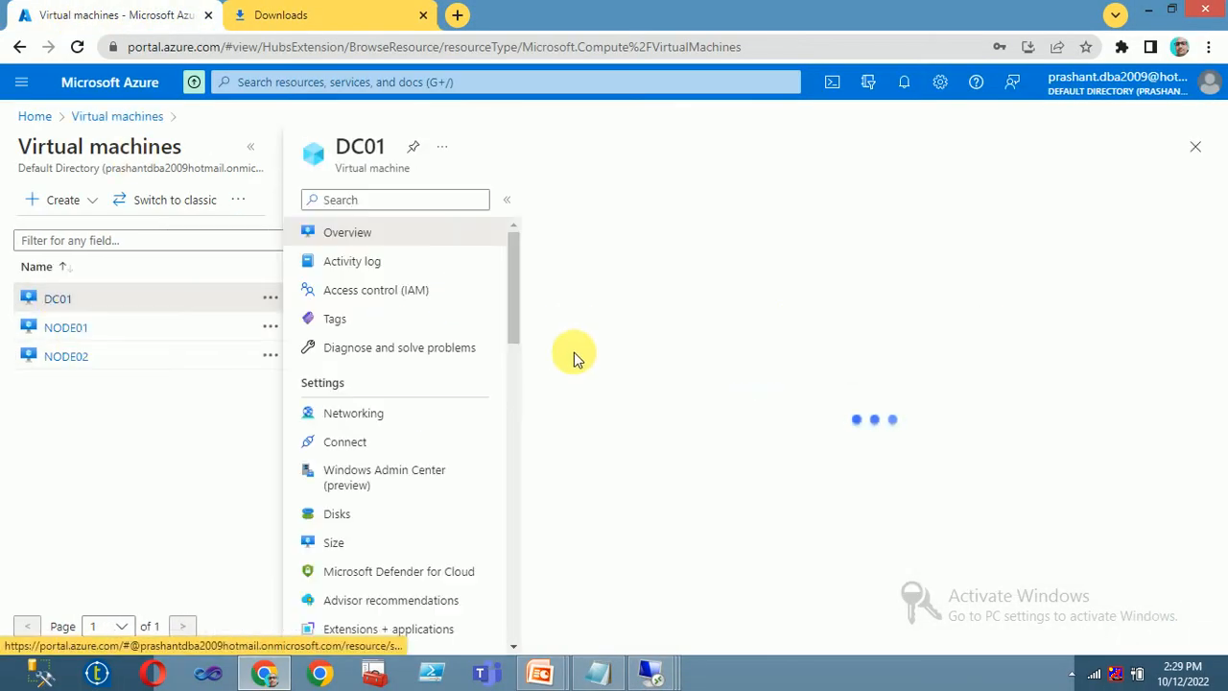
click(364, 414)
click(710, 324)
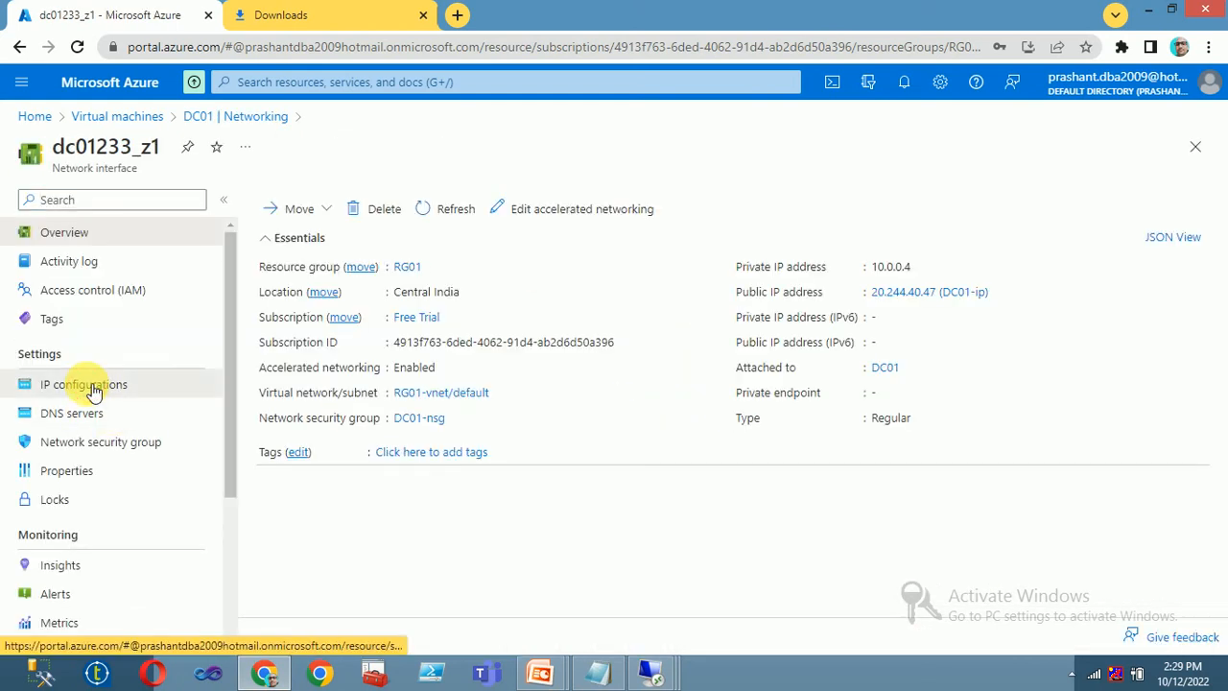
click(88, 384)
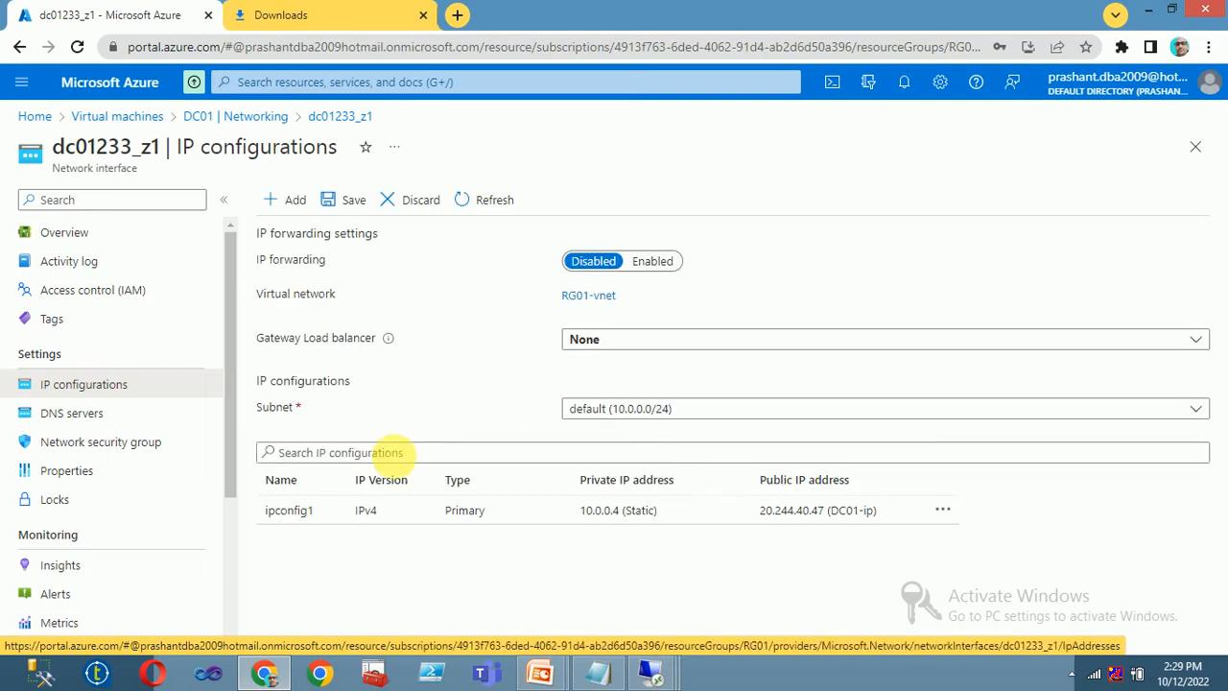
click(289, 511)
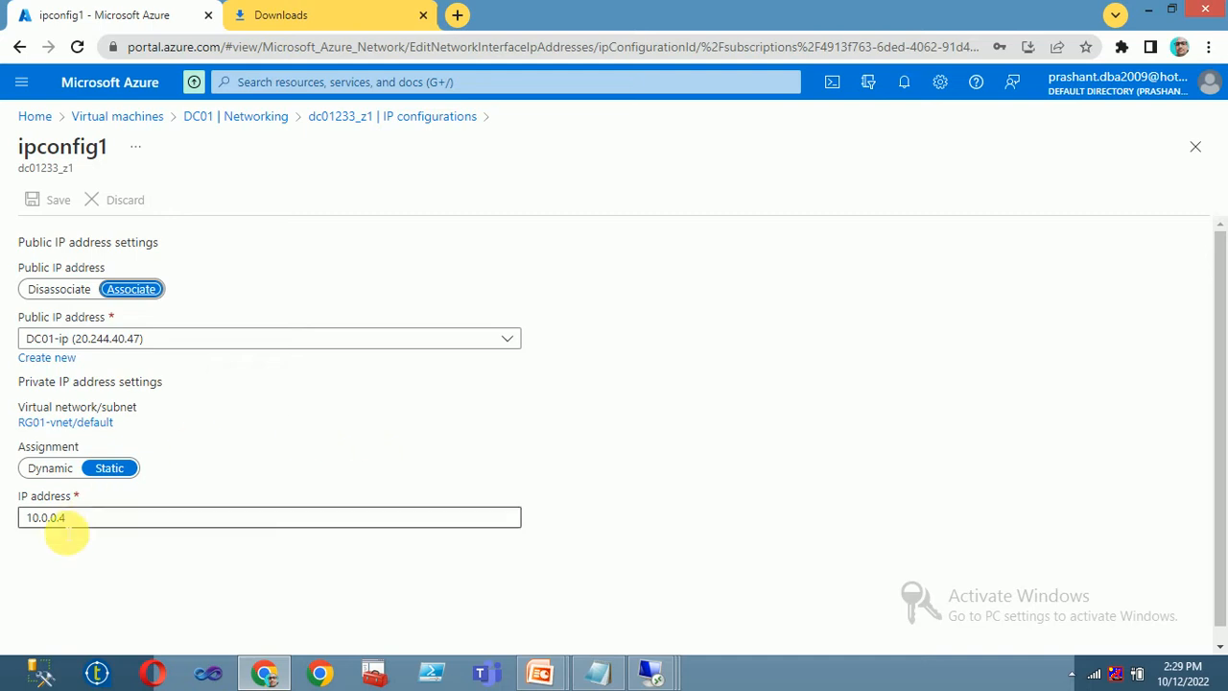
drag(85, 526, 10, 519)
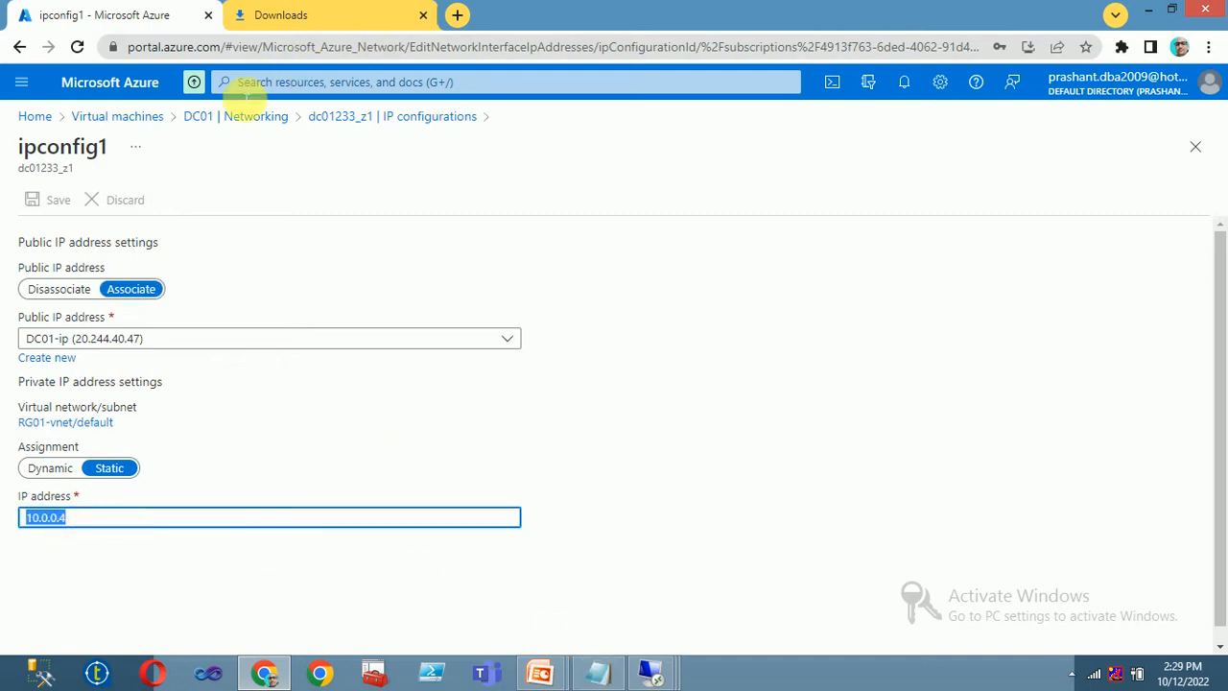
click(142, 114)
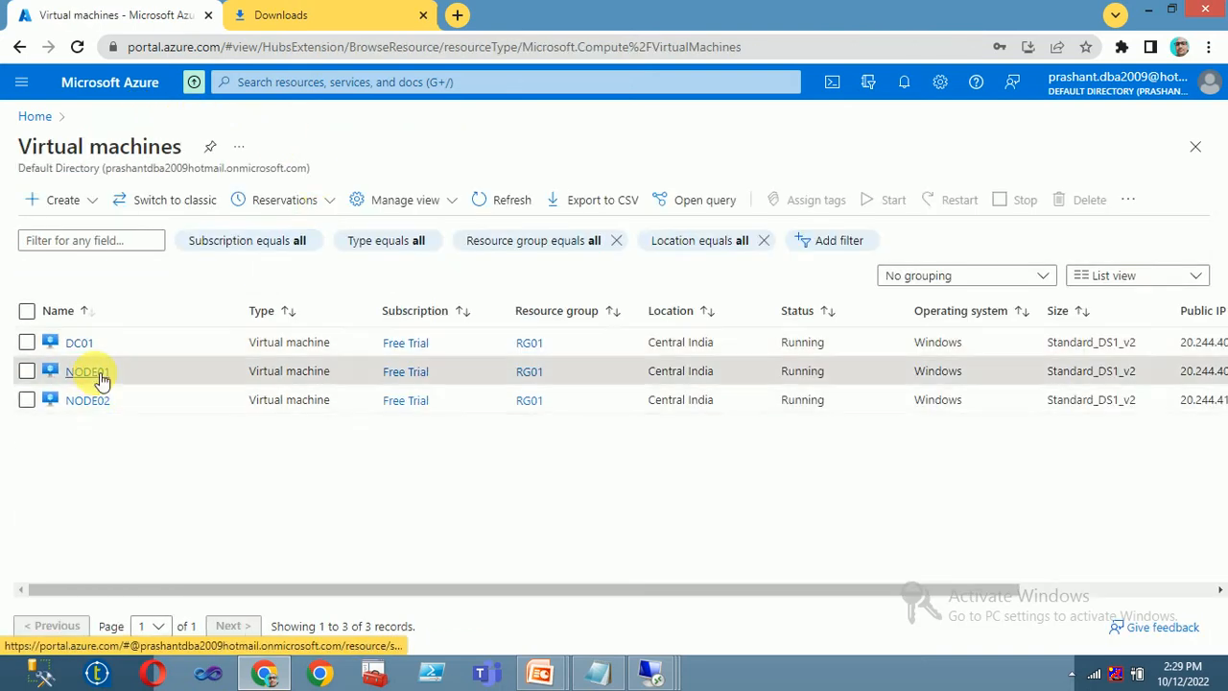
- Set NODE01's ipconfig1 on interface node01387_z1 to static private IP 10.0.0.5 and save
click(90, 370)
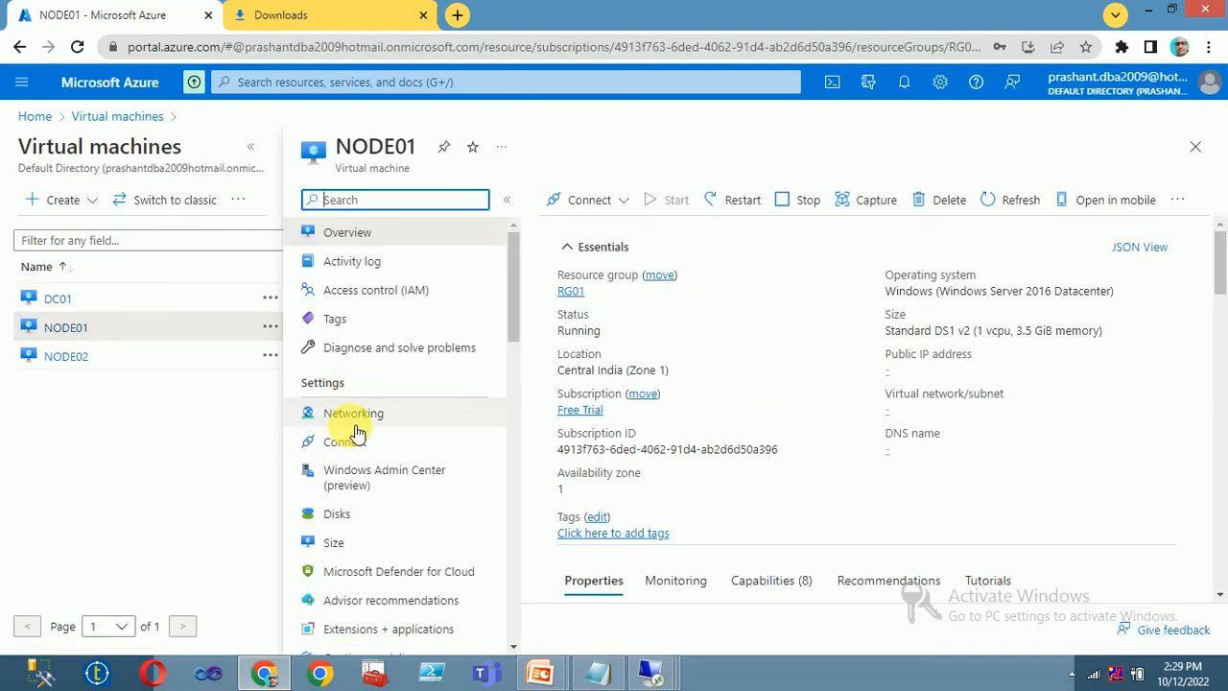
click(353, 414)
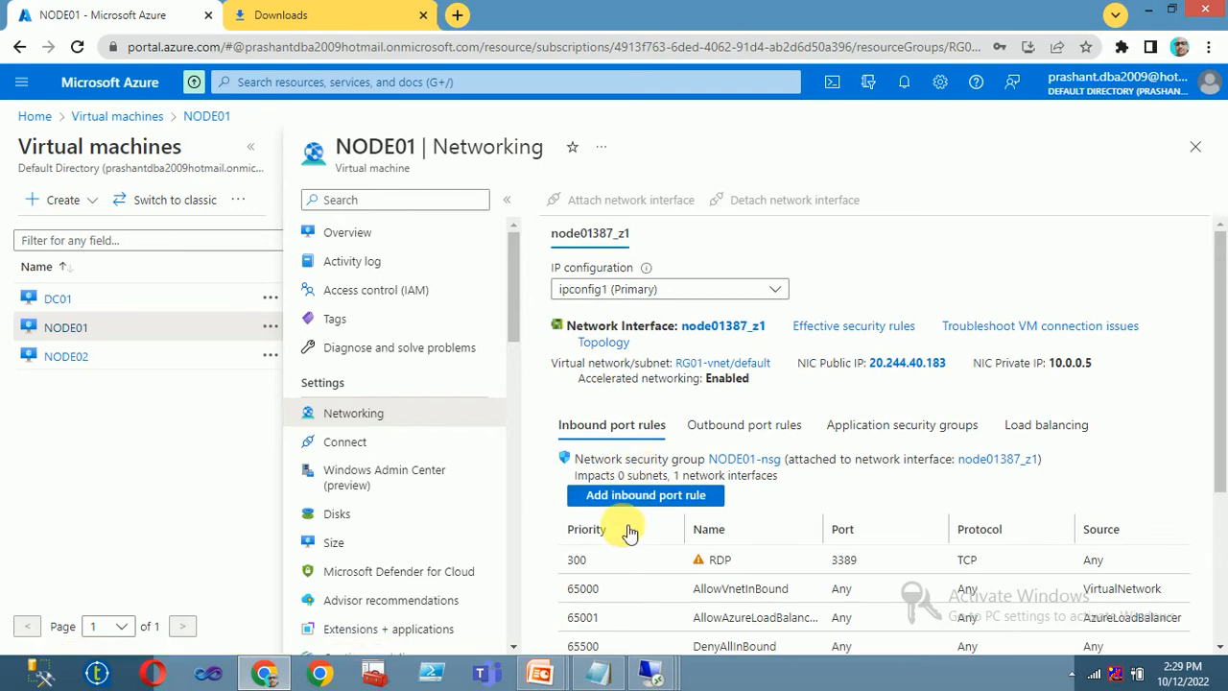
click(714, 329)
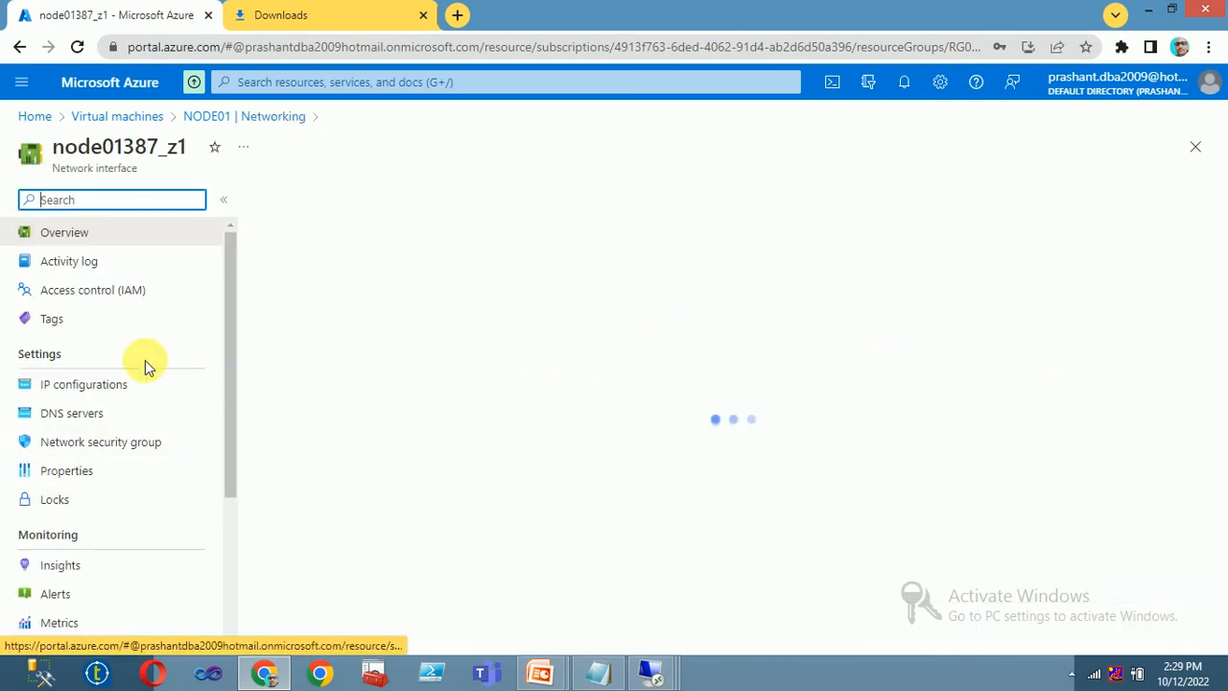
click(77, 384)
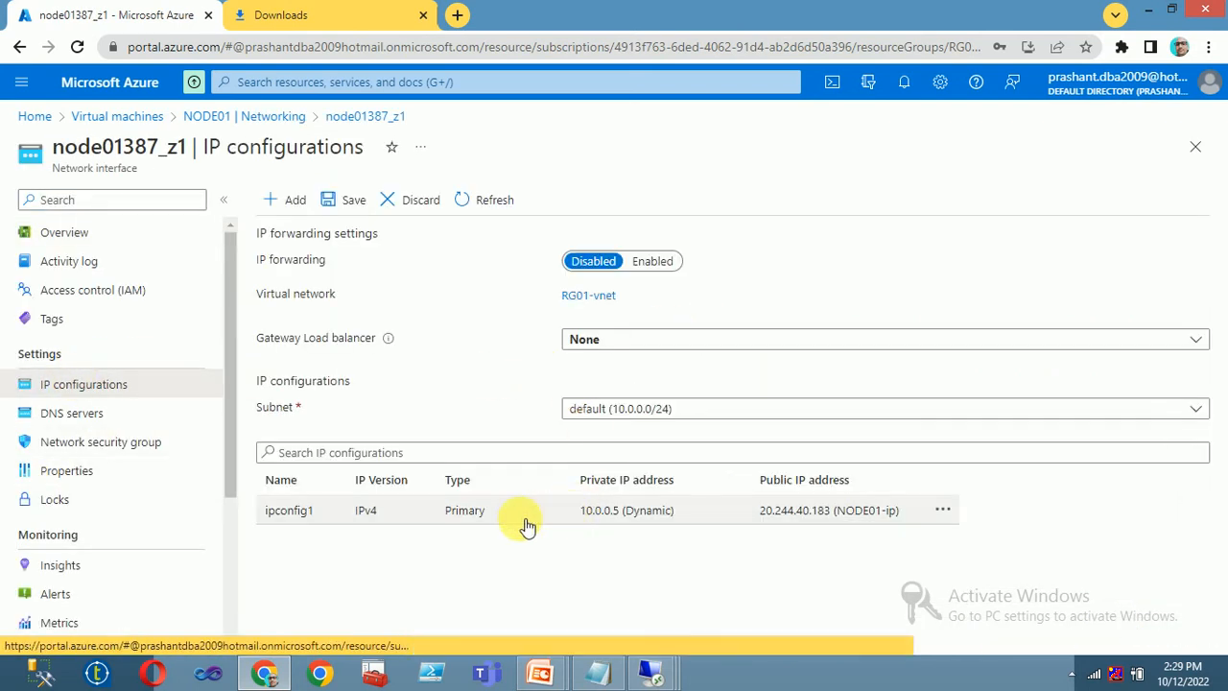
click(301, 515)
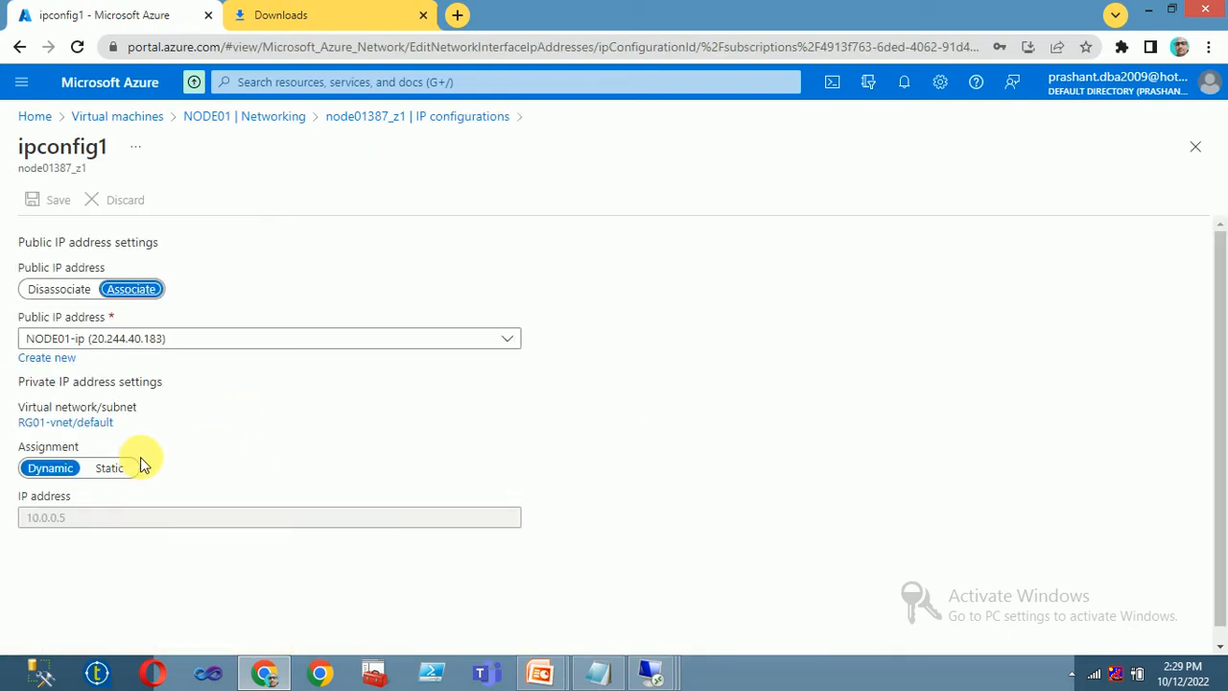
click(115, 467)
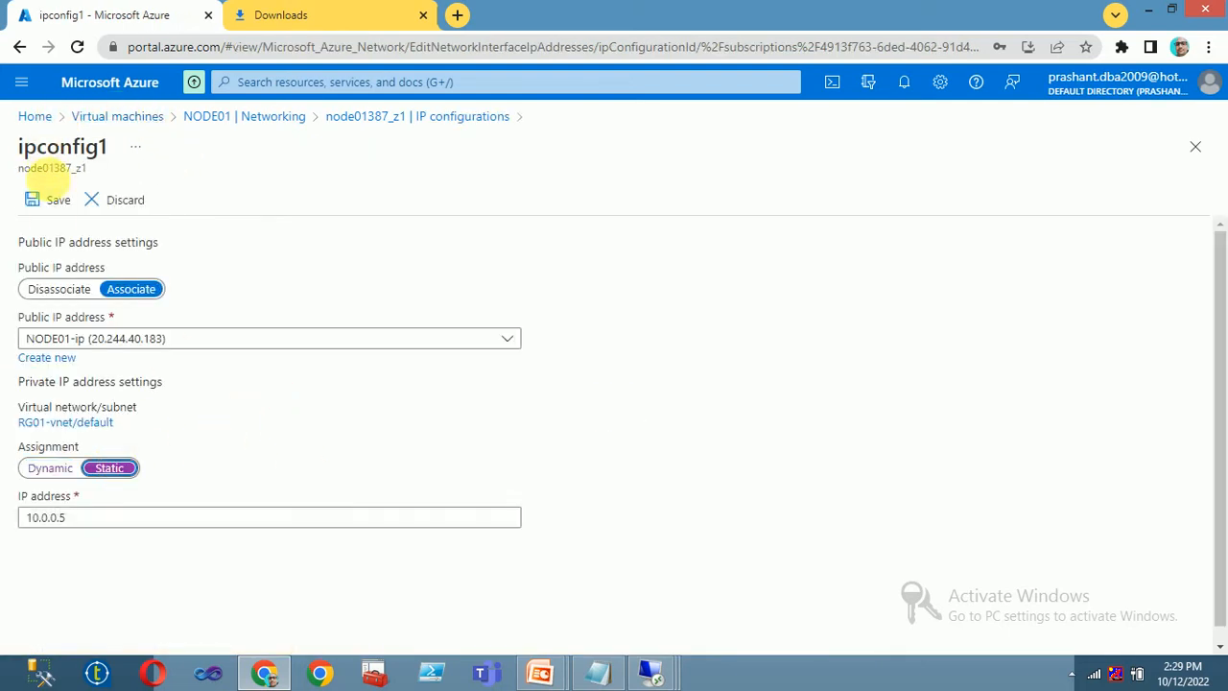
click(52, 203)
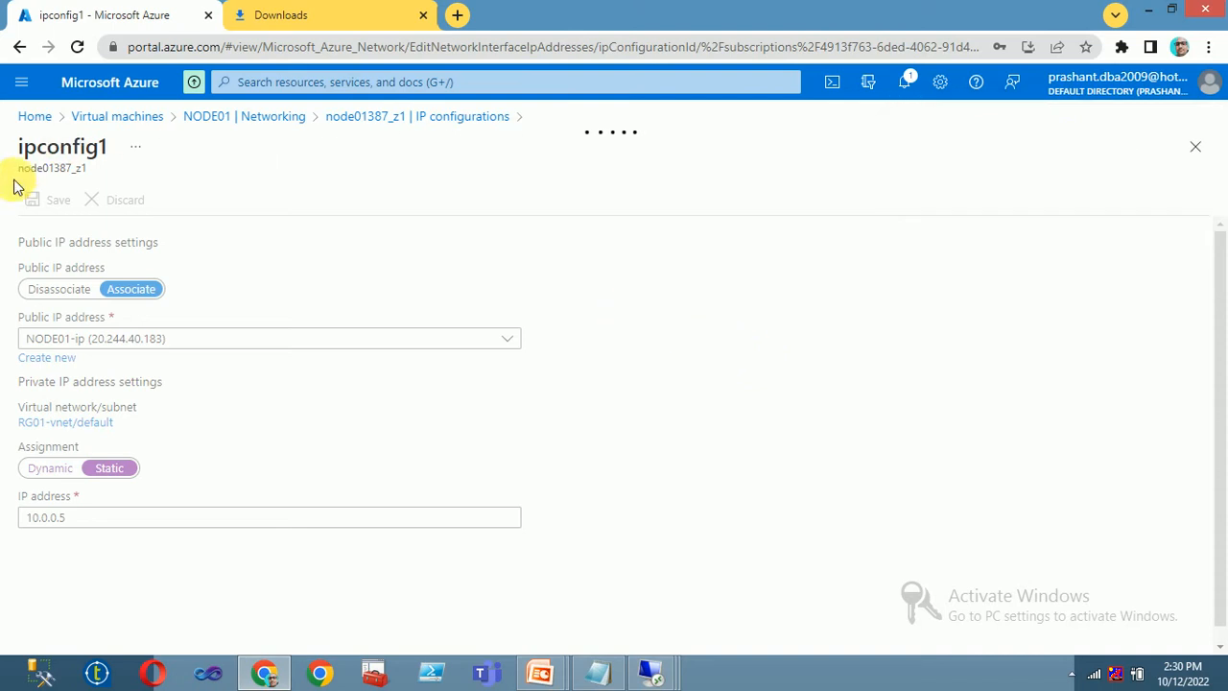
click(299, 8)
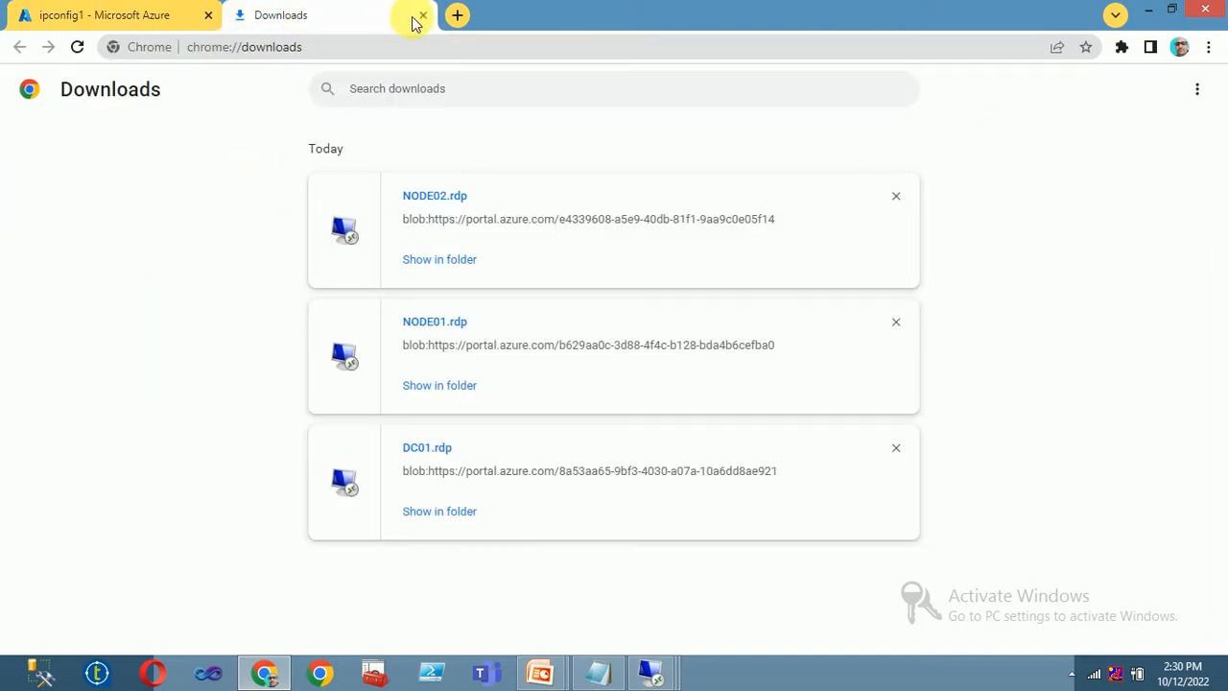
click(96, 16)
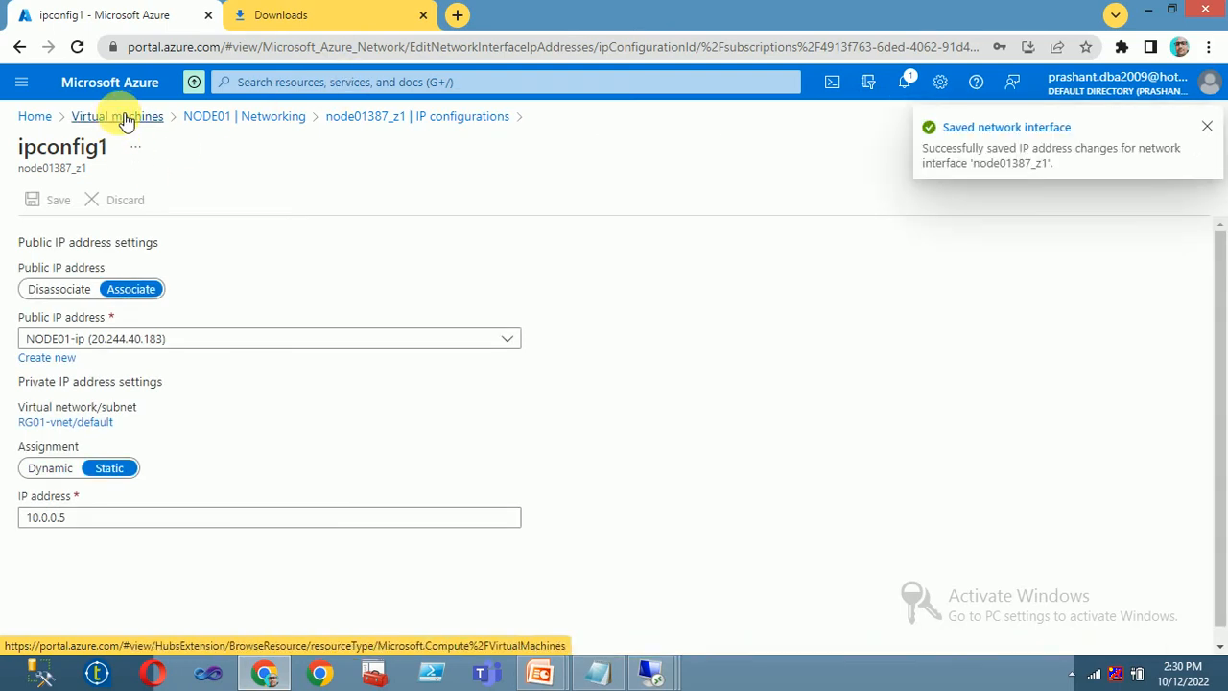
click(123, 116)
- Switch NODE02's ipconfig1 on interface node02747_z1 to static private IP 10.0.0.6 and save
click(96, 401)
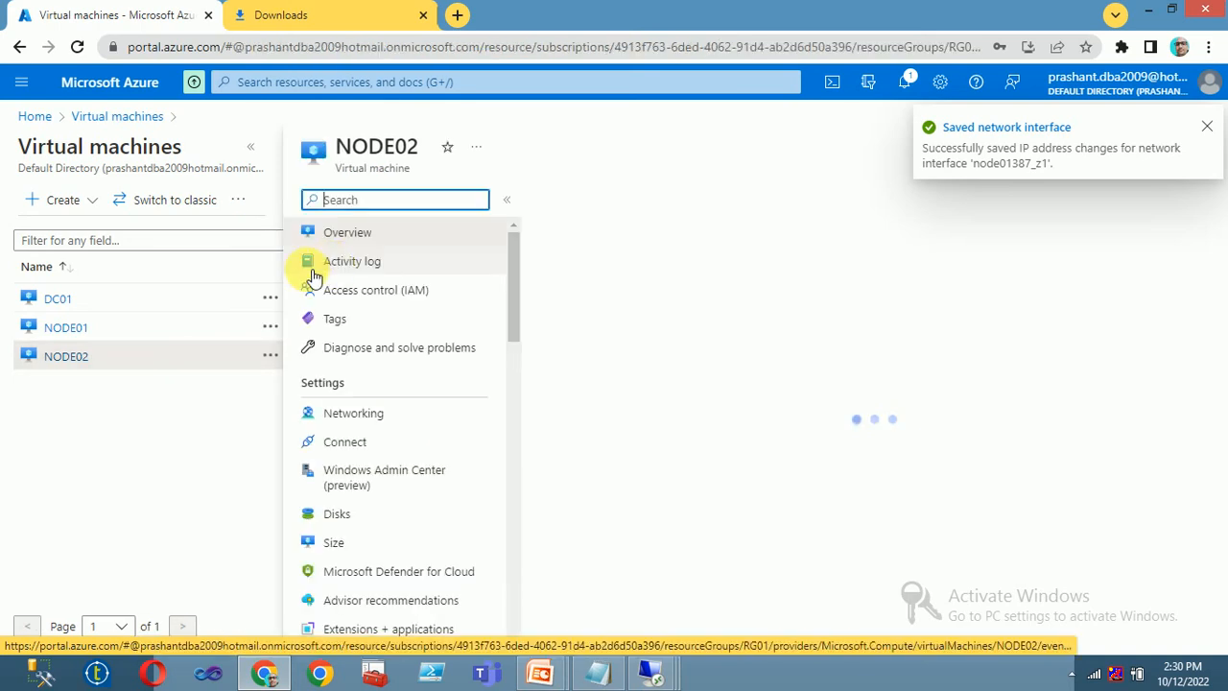
click(335, 413)
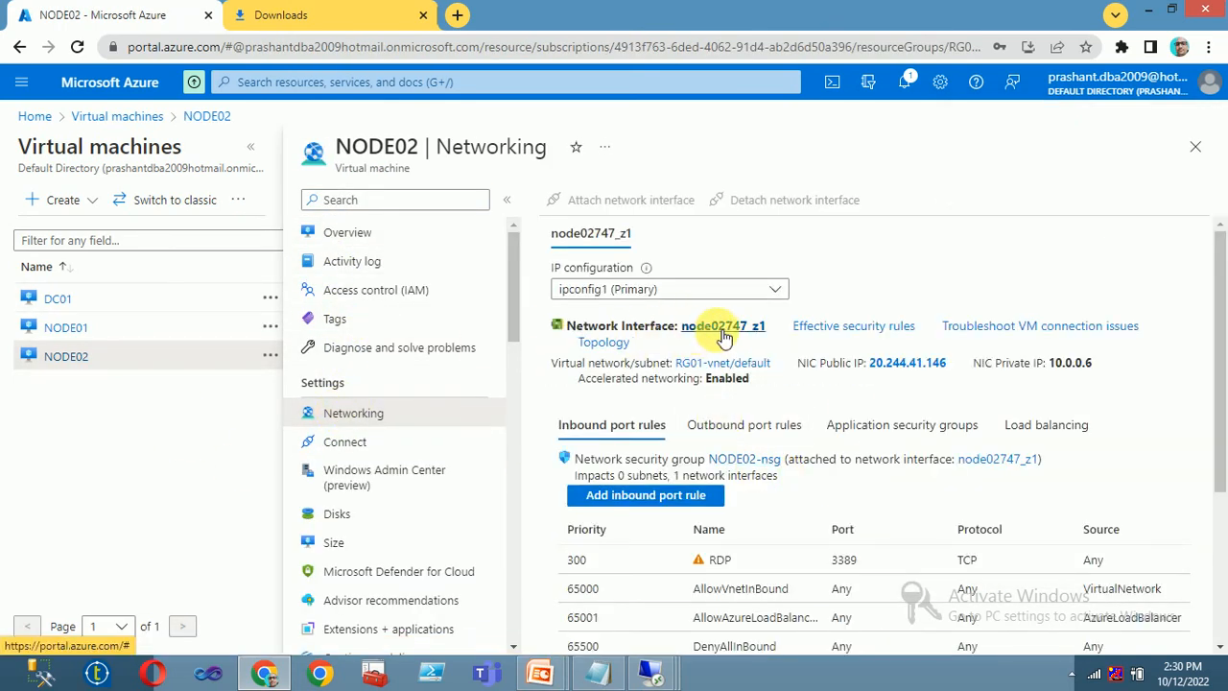
click(729, 327)
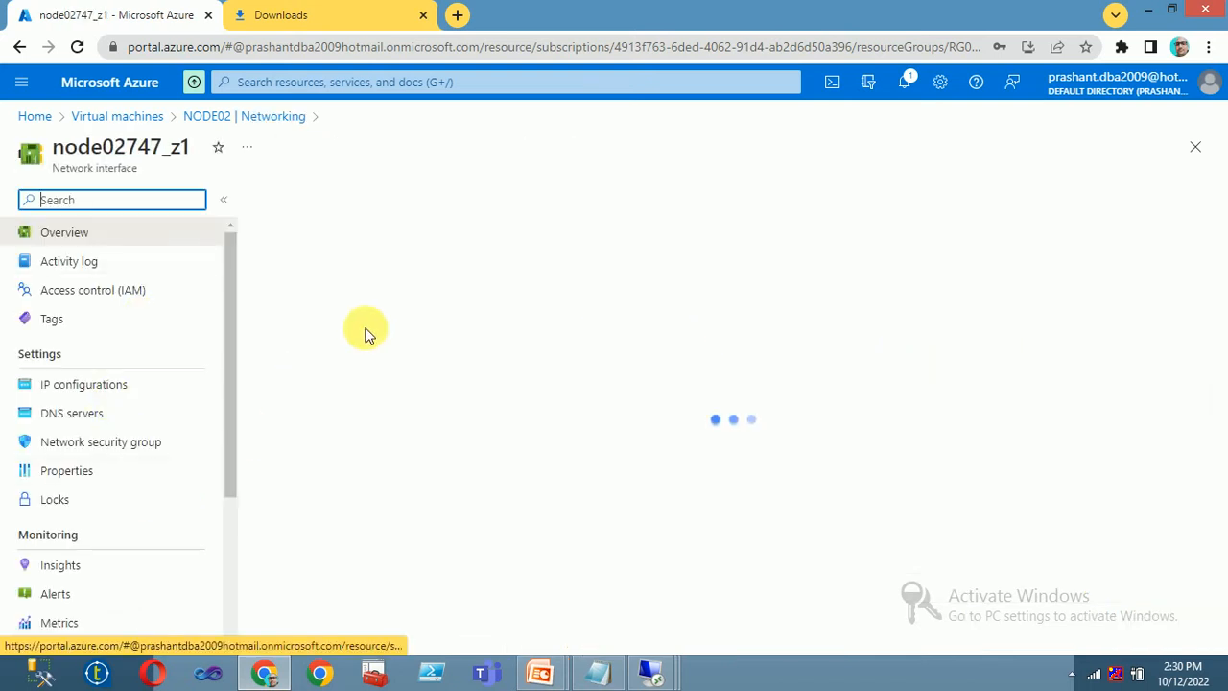
click(115, 388)
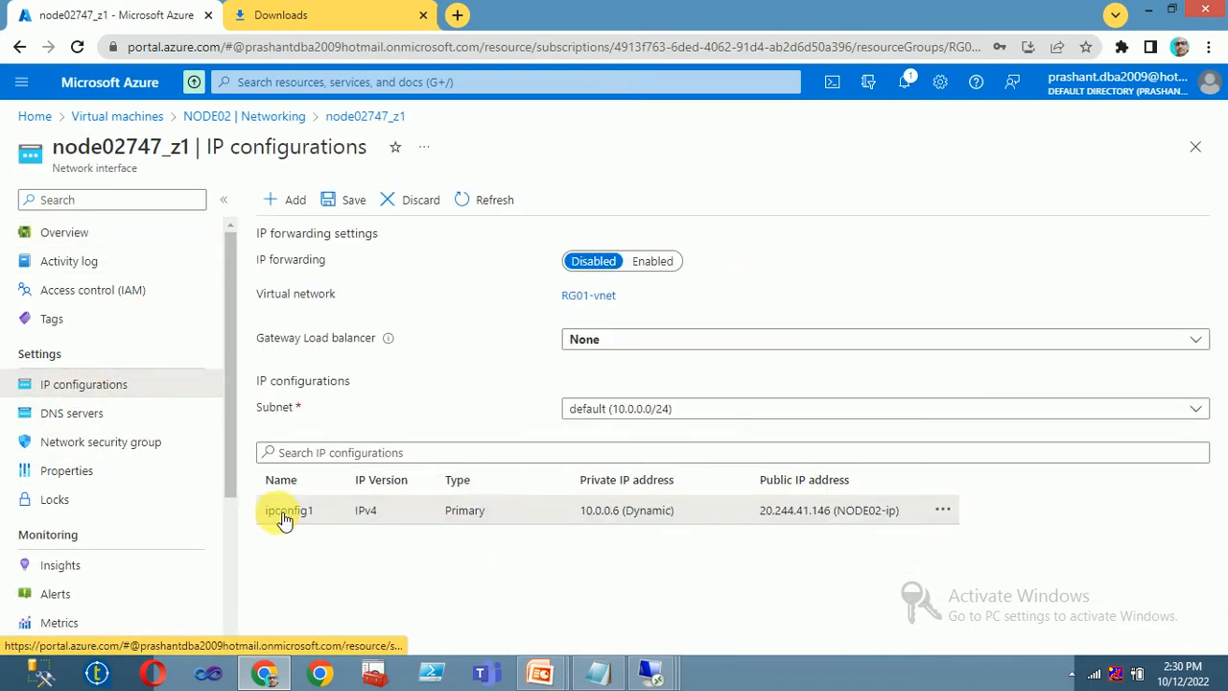
click(286, 508)
click(113, 472)
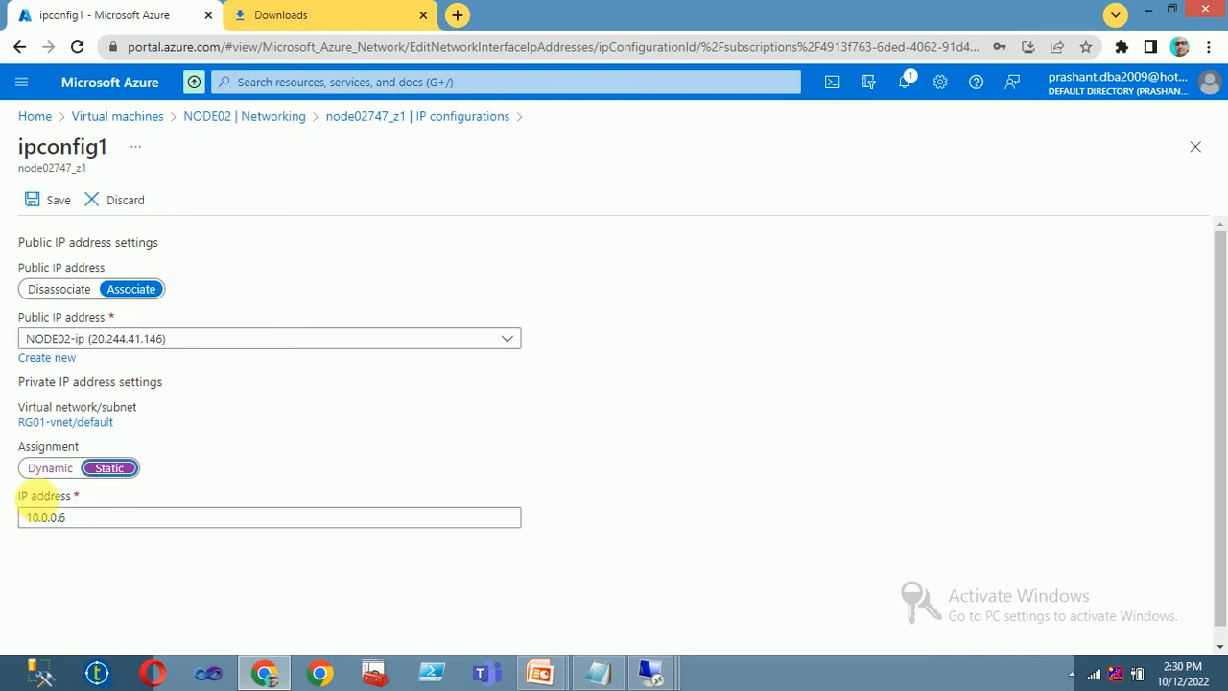
click(46, 202)
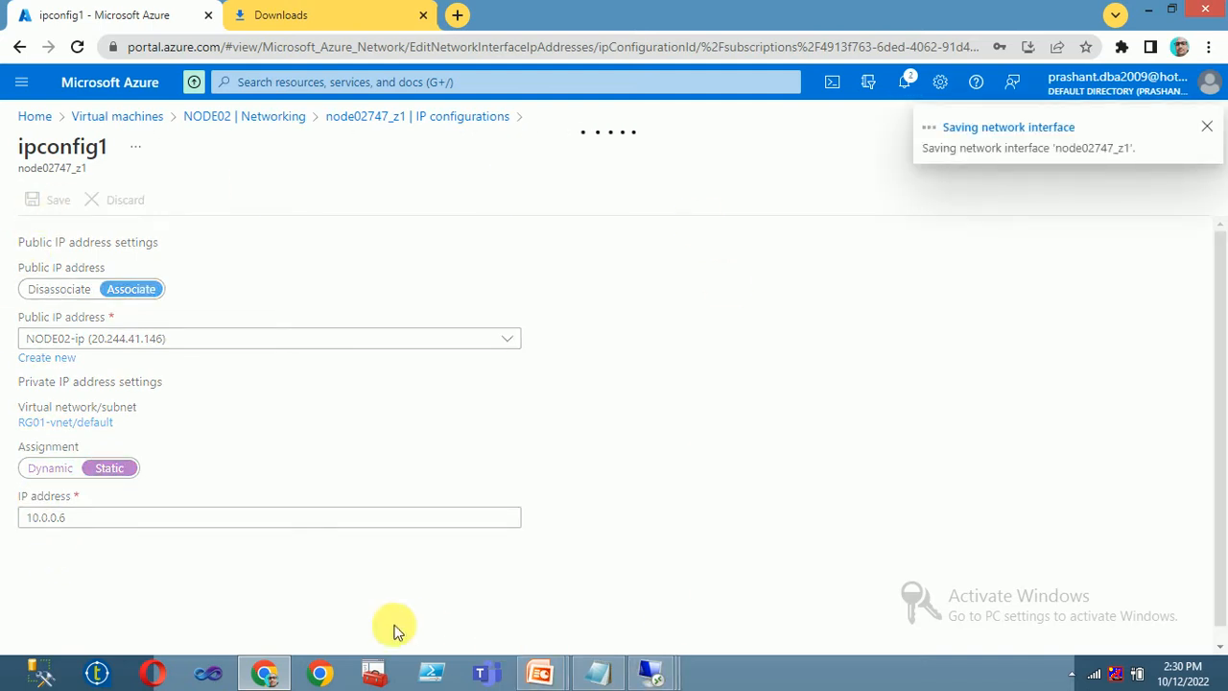
click(598, 676)
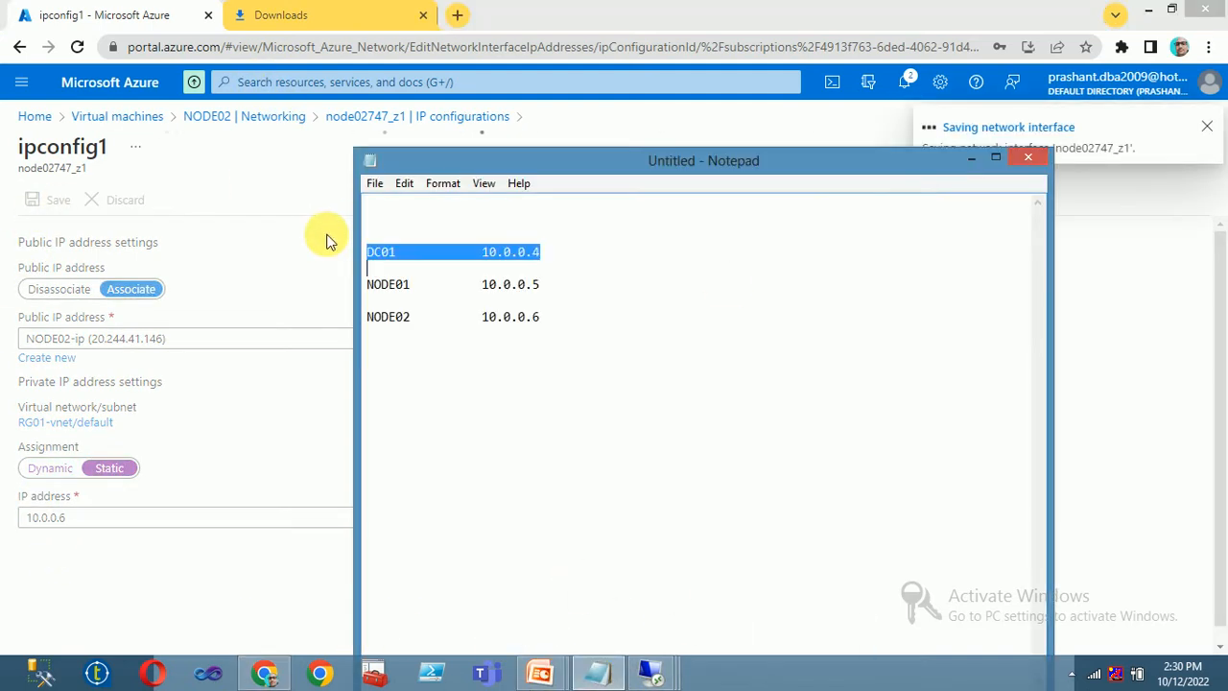
- Delete the empty first line above the DC01 entry in the Notepad notes
click(995, 156)
click(121, 181)
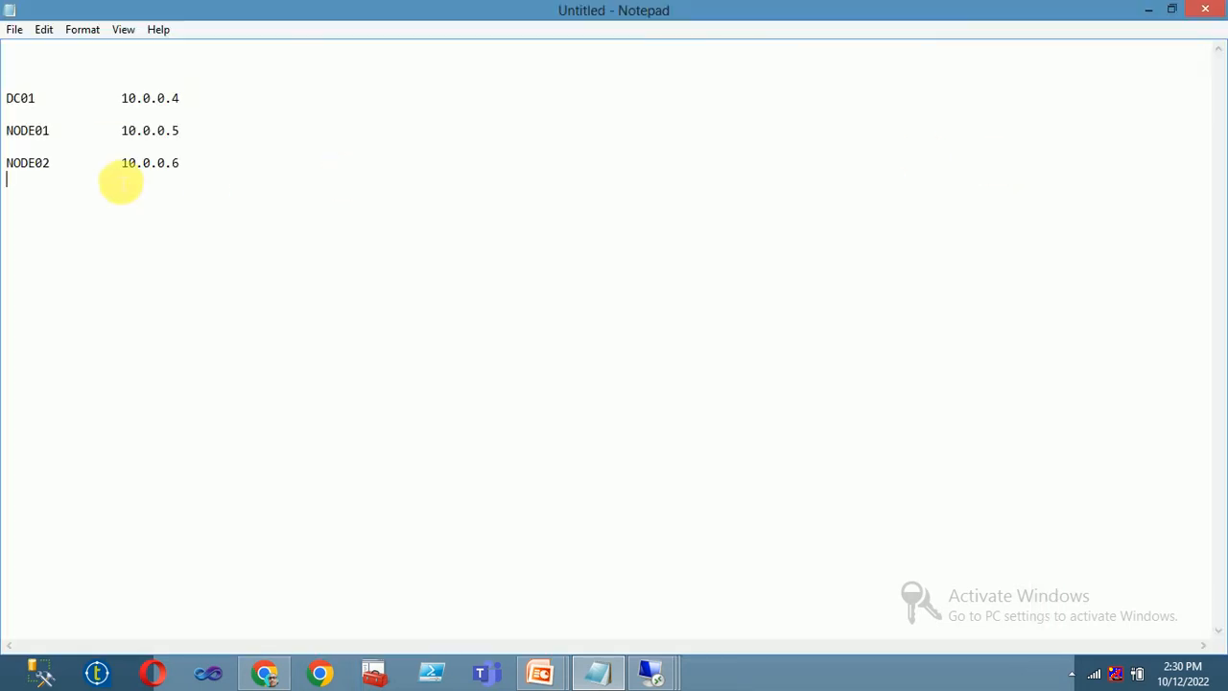
drag(182, 12, 553, 93)
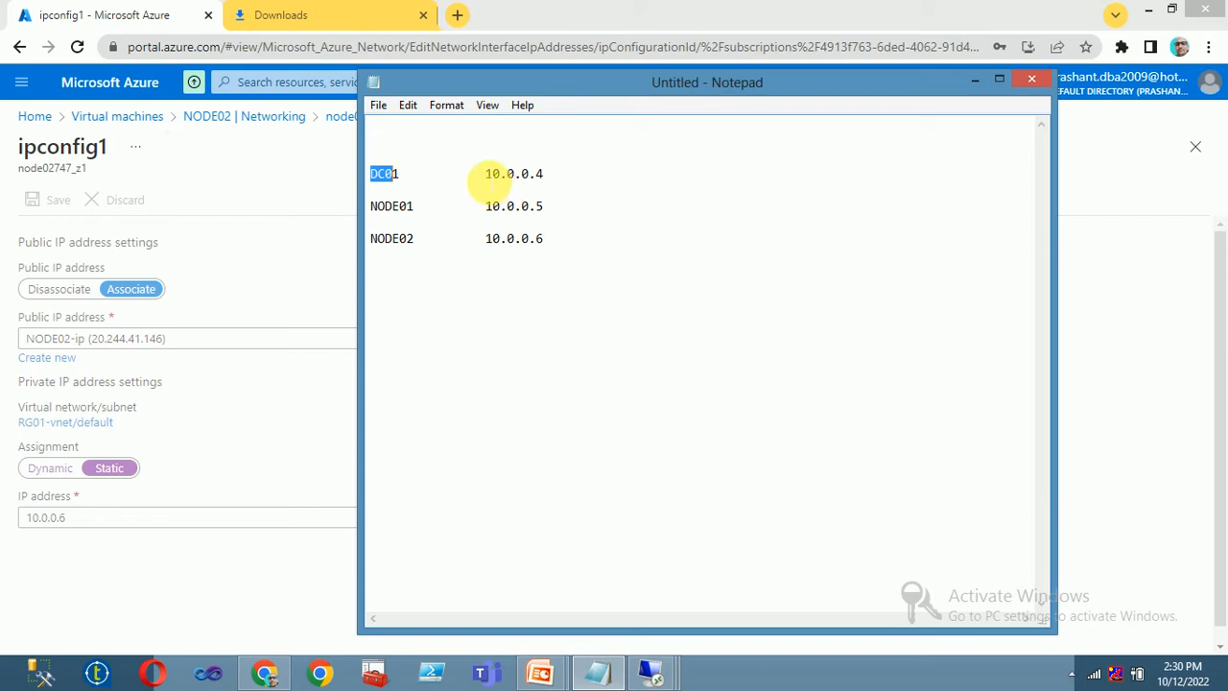
drag(523, 175, 544, 176)
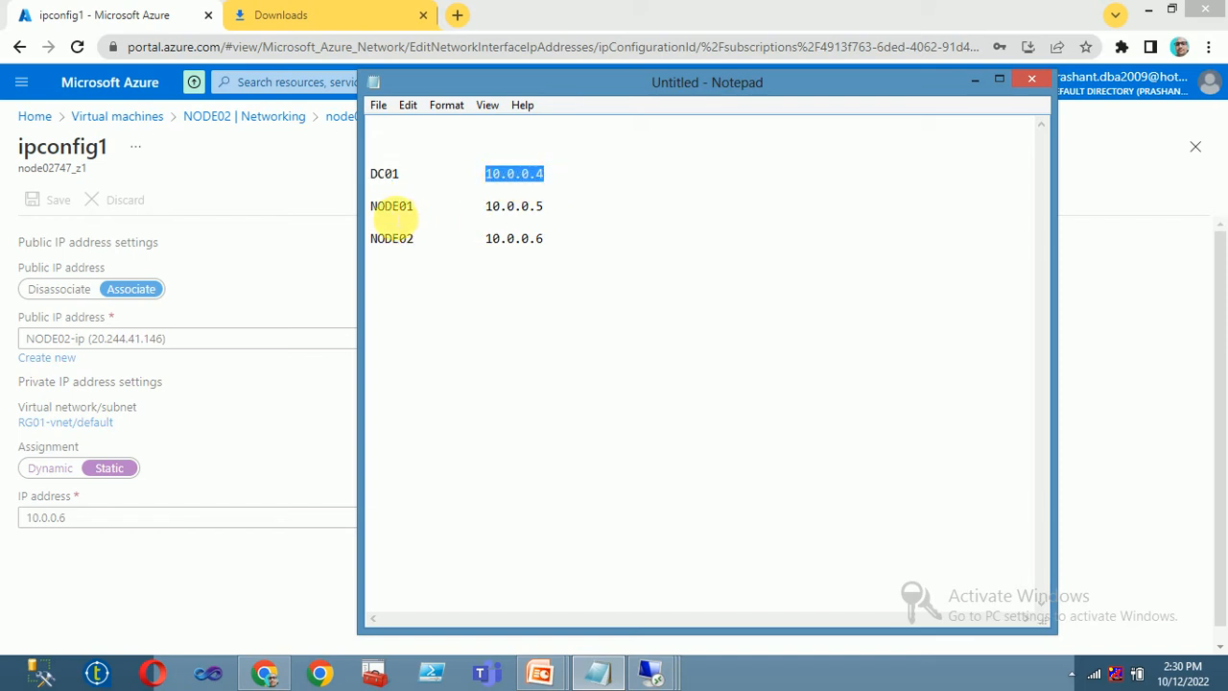
drag(370, 205, 430, 209)
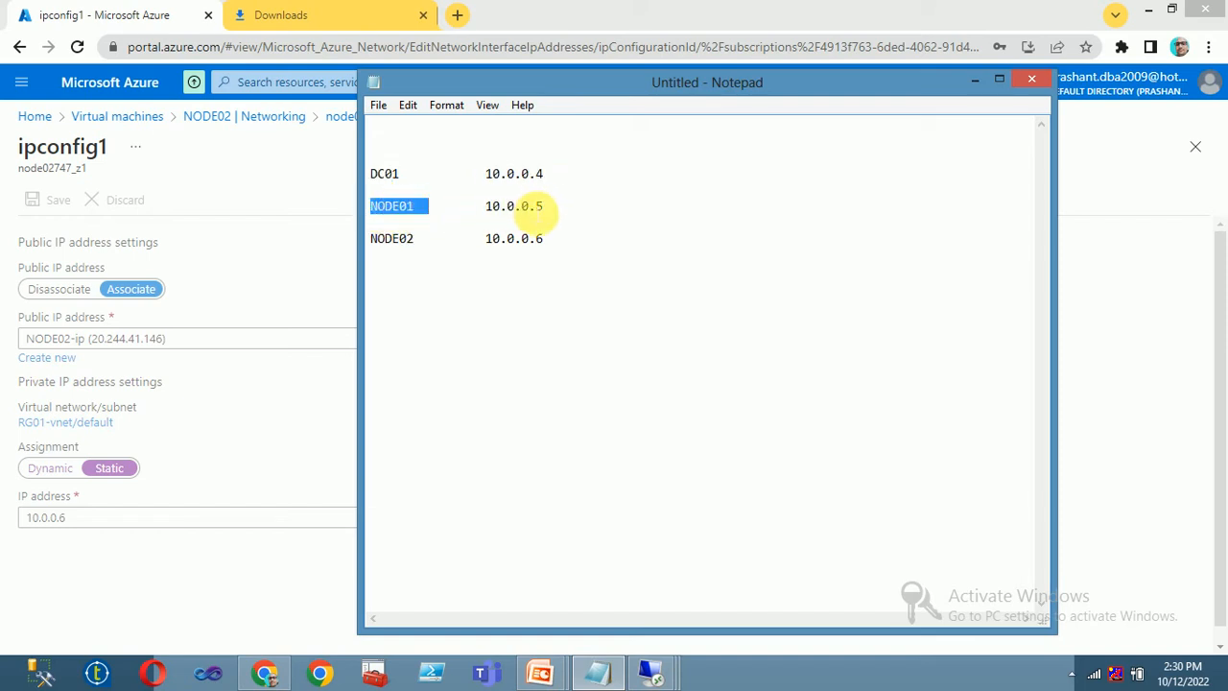
click(387, 274)
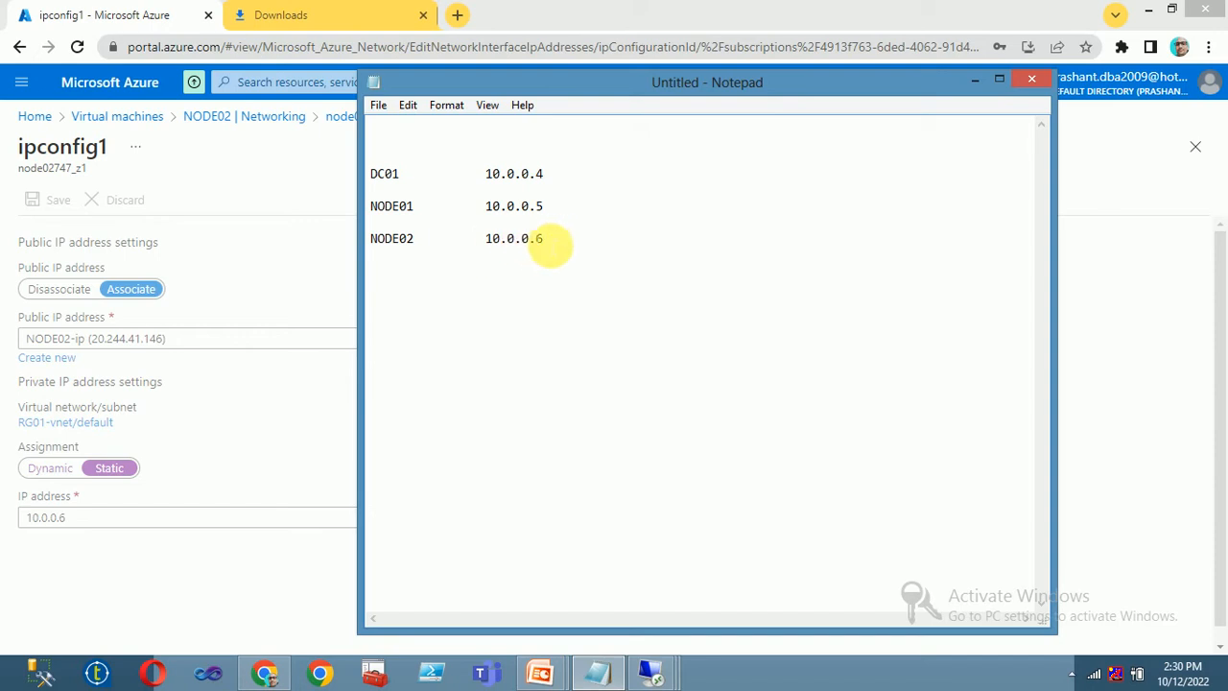
click(409, 130)
key(Delete)
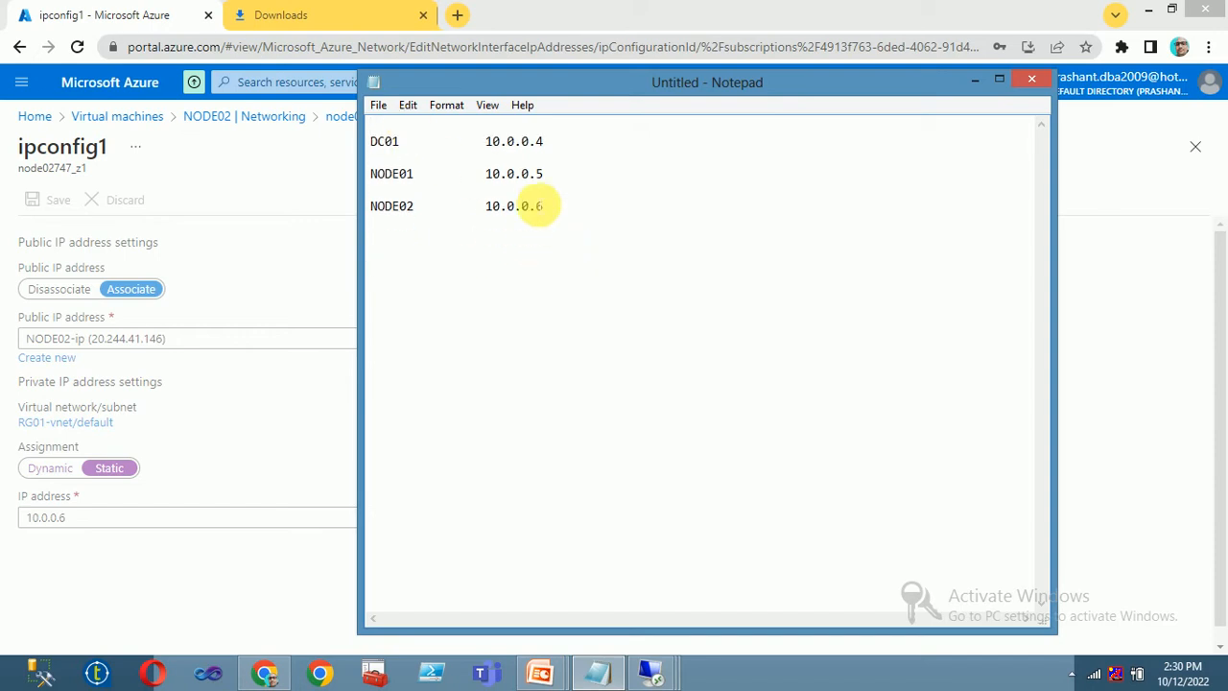
- Review the DC01, NODE01 and NODE02 address lines, then minimize Notepad for Chrome's Downloads page
drag(537, 239, 384, 141)
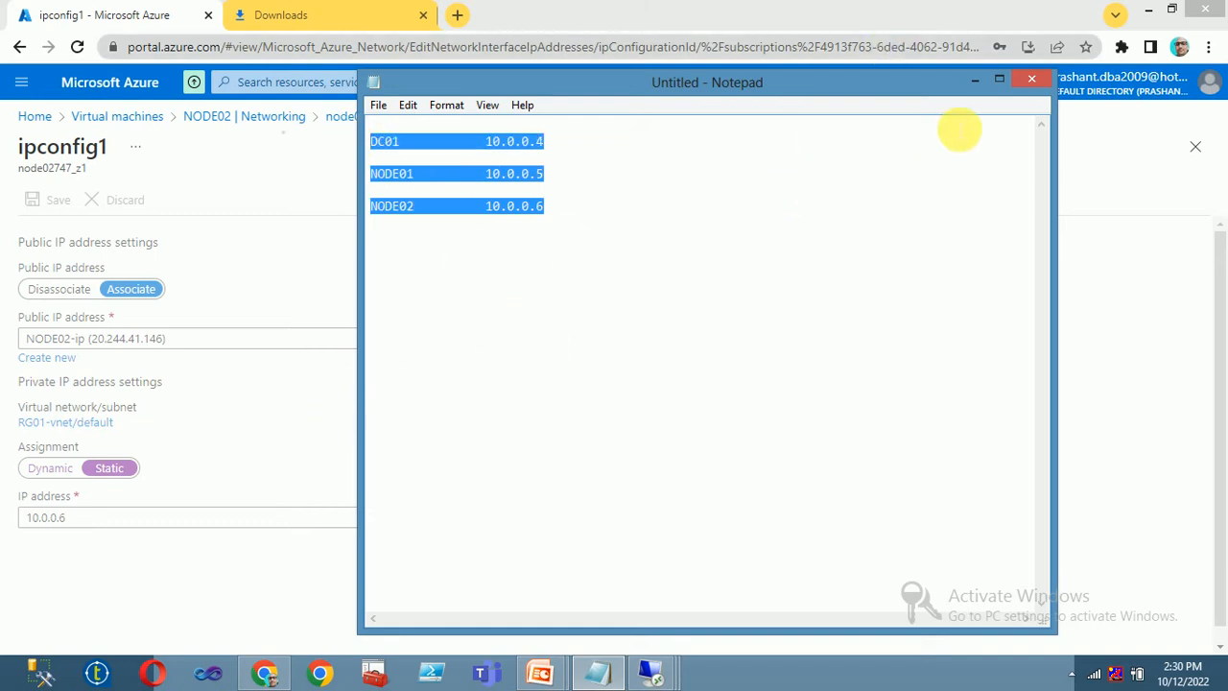
click(647, 249)
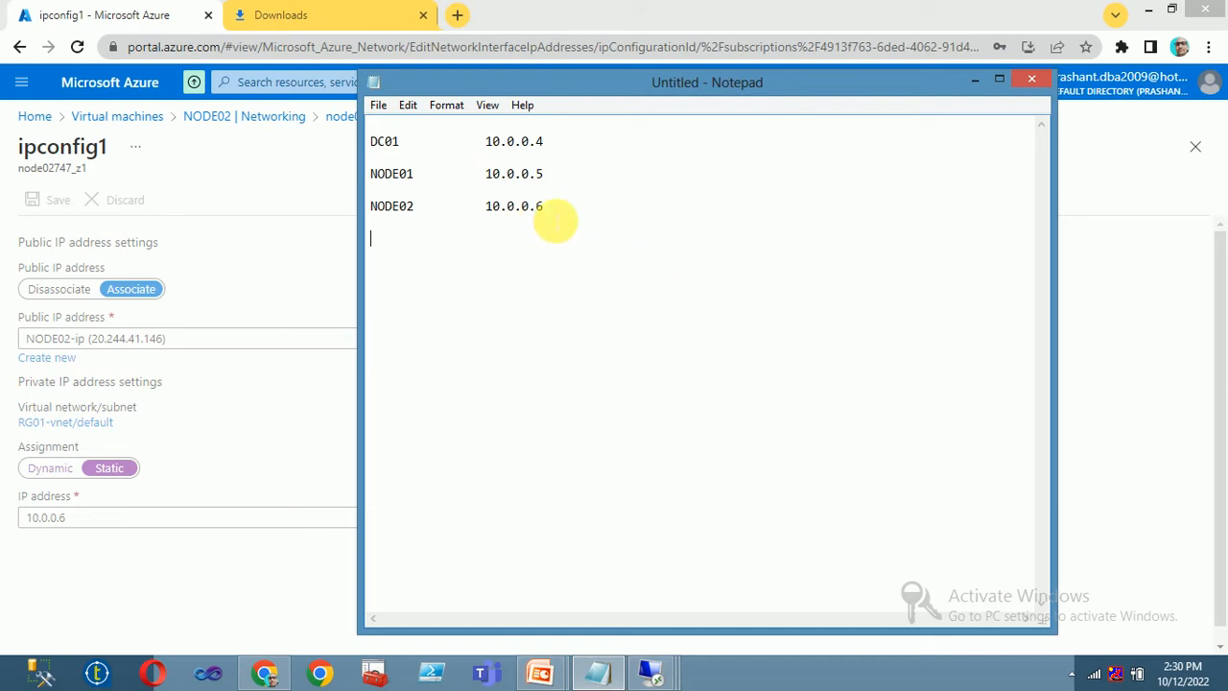
drag(615, 223, 403, 193)
drag(570, 141, 368, 139)
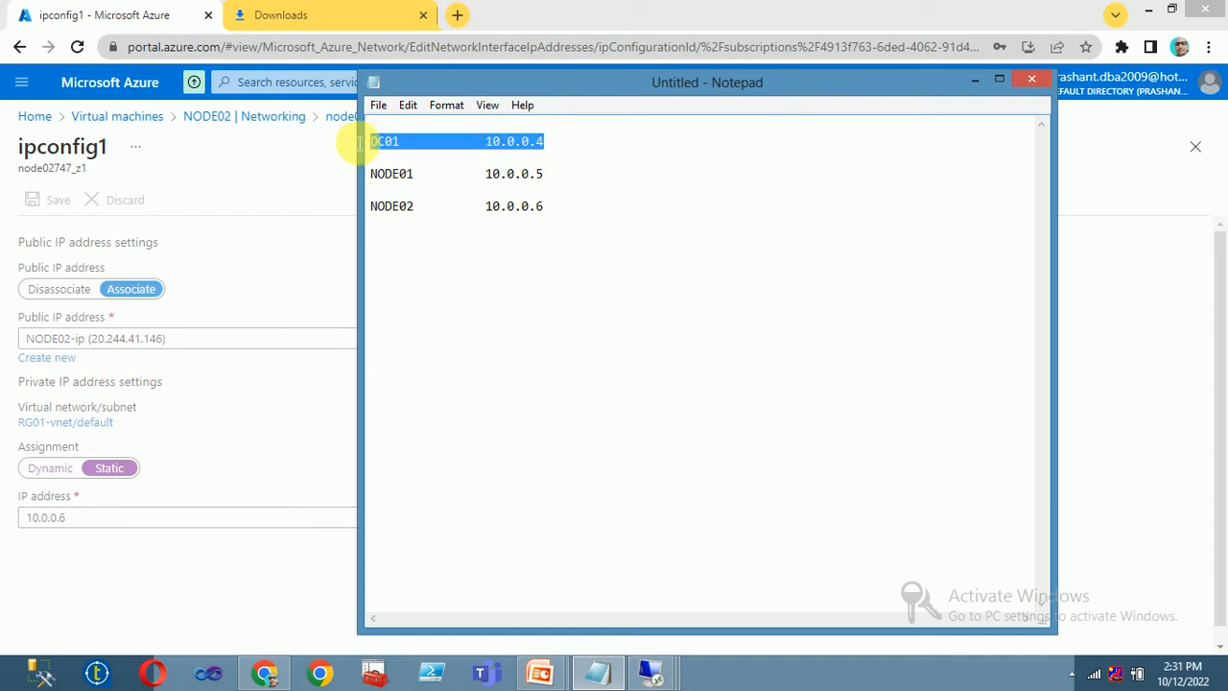
click(397, 143)
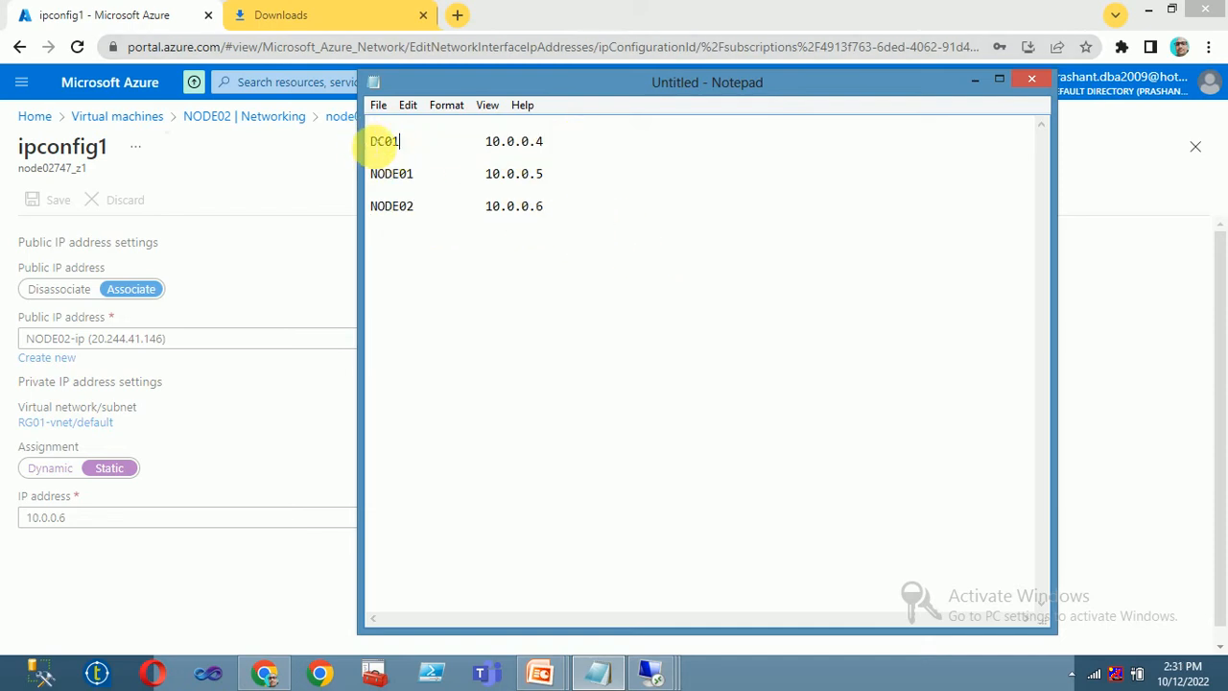
double_click(393, 142)
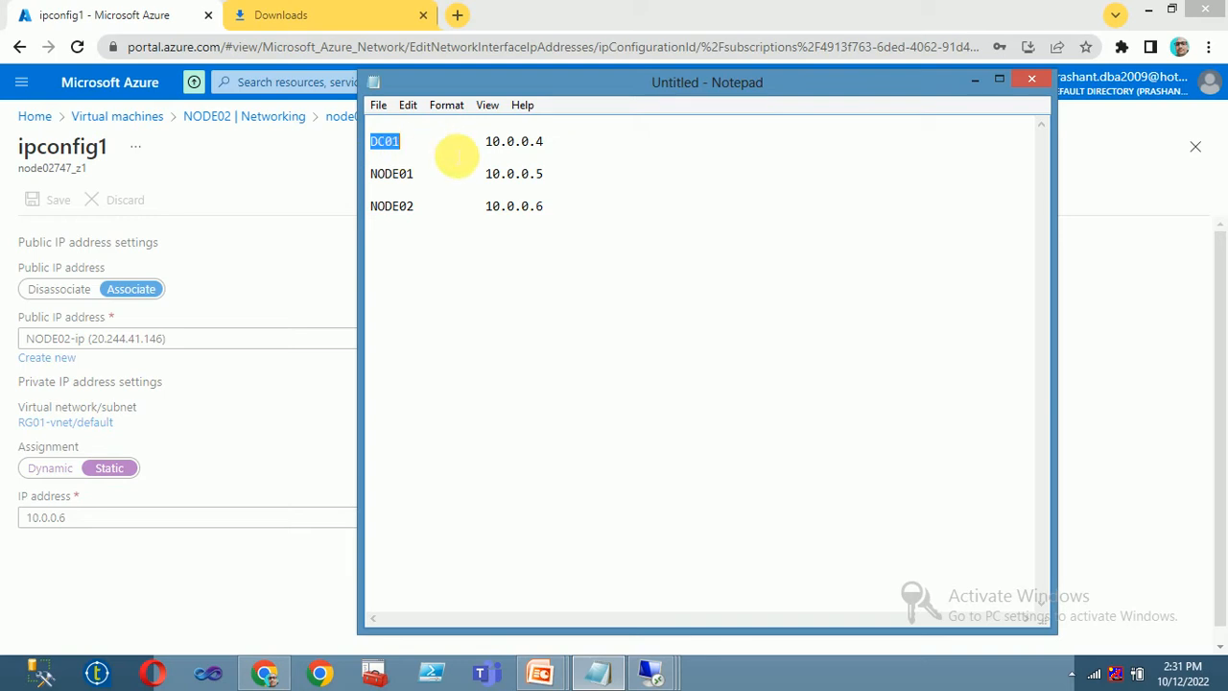
click(446, 148)
drag(576, 149, 246, 150)
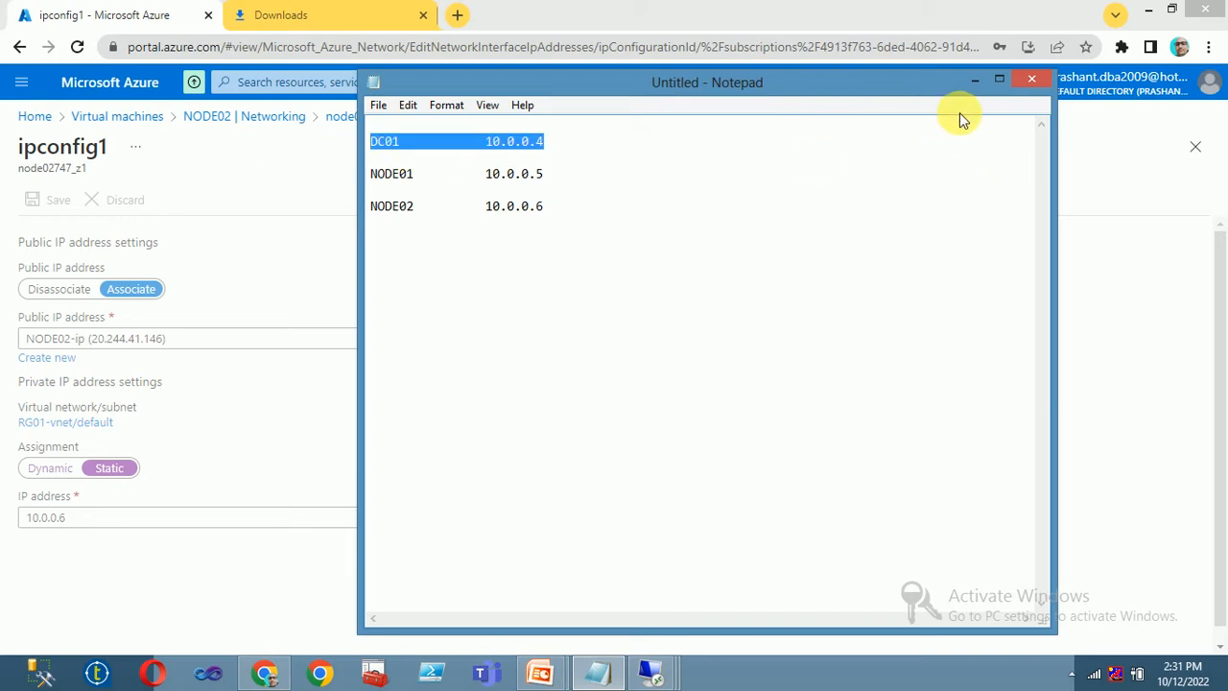
click(976, 83)
click(335, 21)
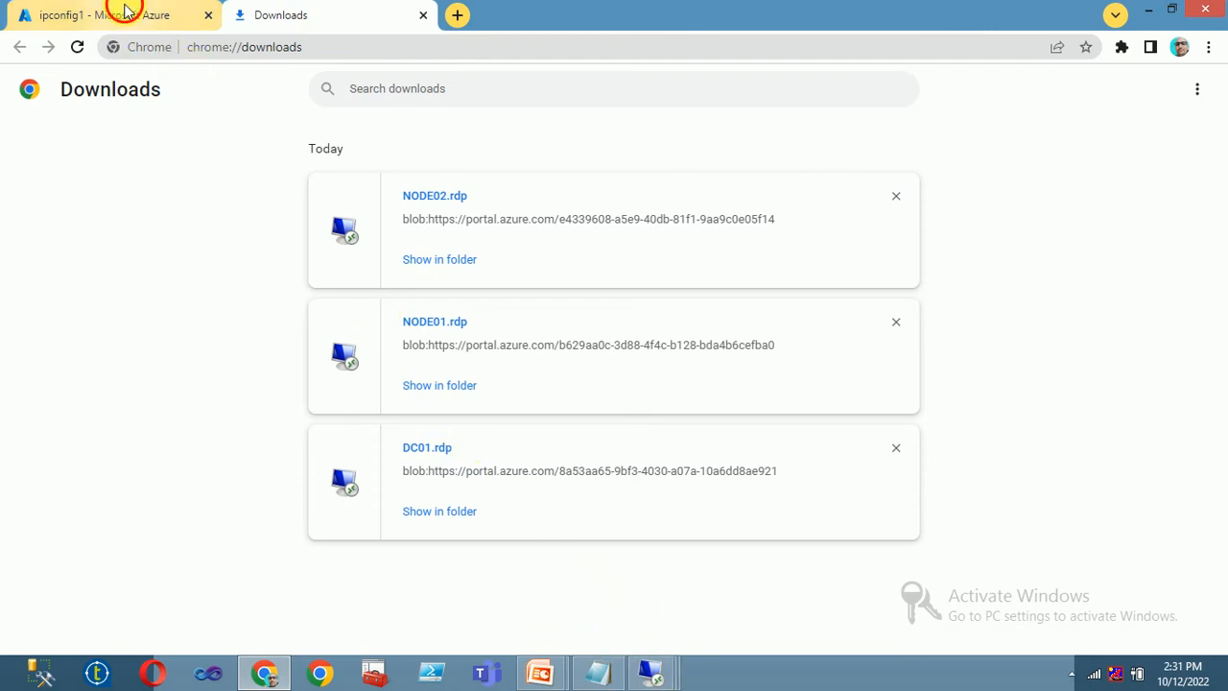
- In the DC01 session, start Add Roles and Features with role-based installation targeting DC01
click(123, 14)
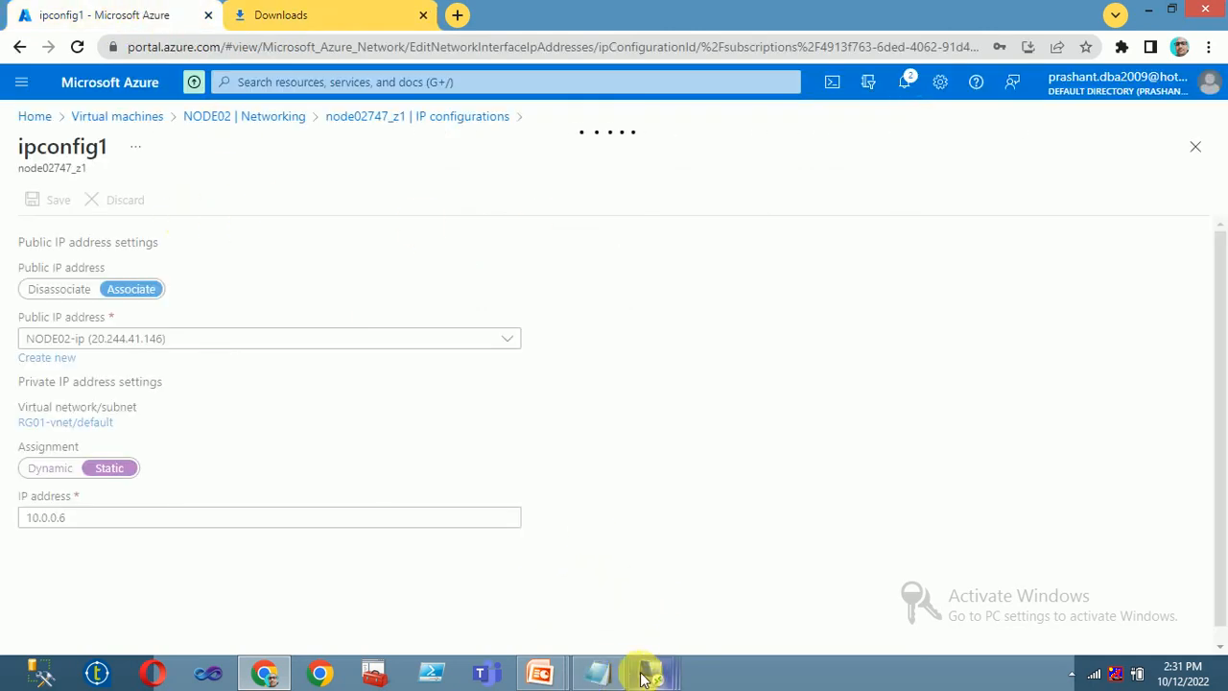
mouse_move(650, 665)
click(466, 559)
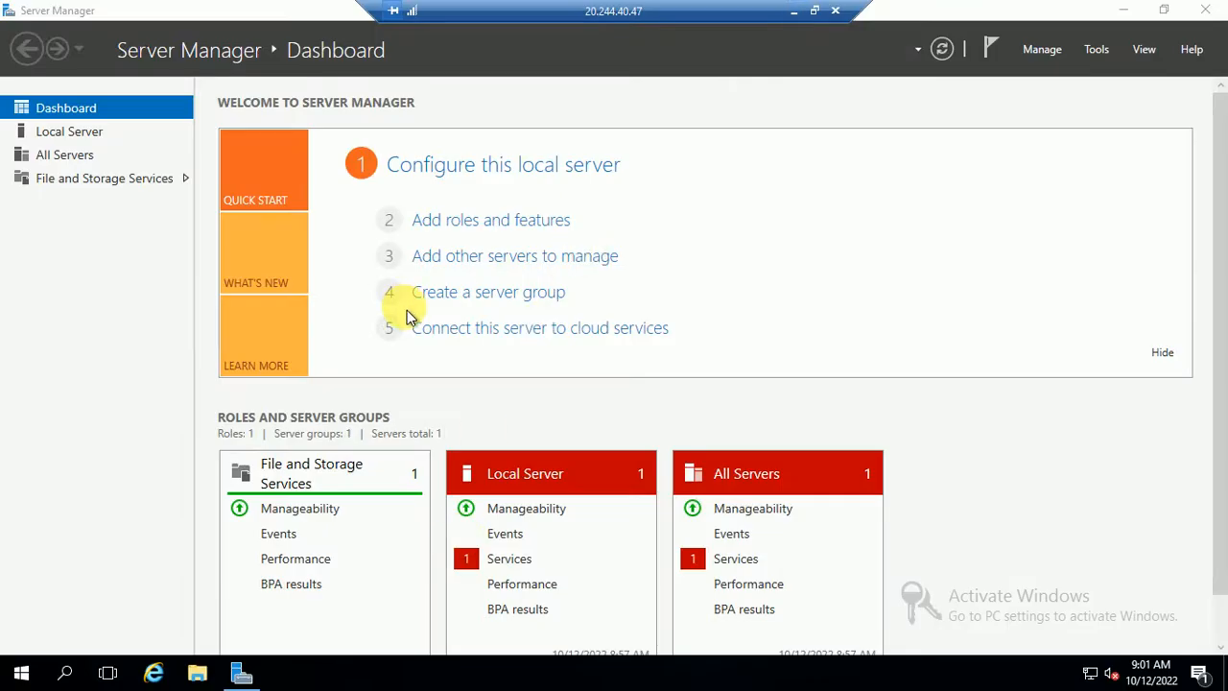
click(478, 222)
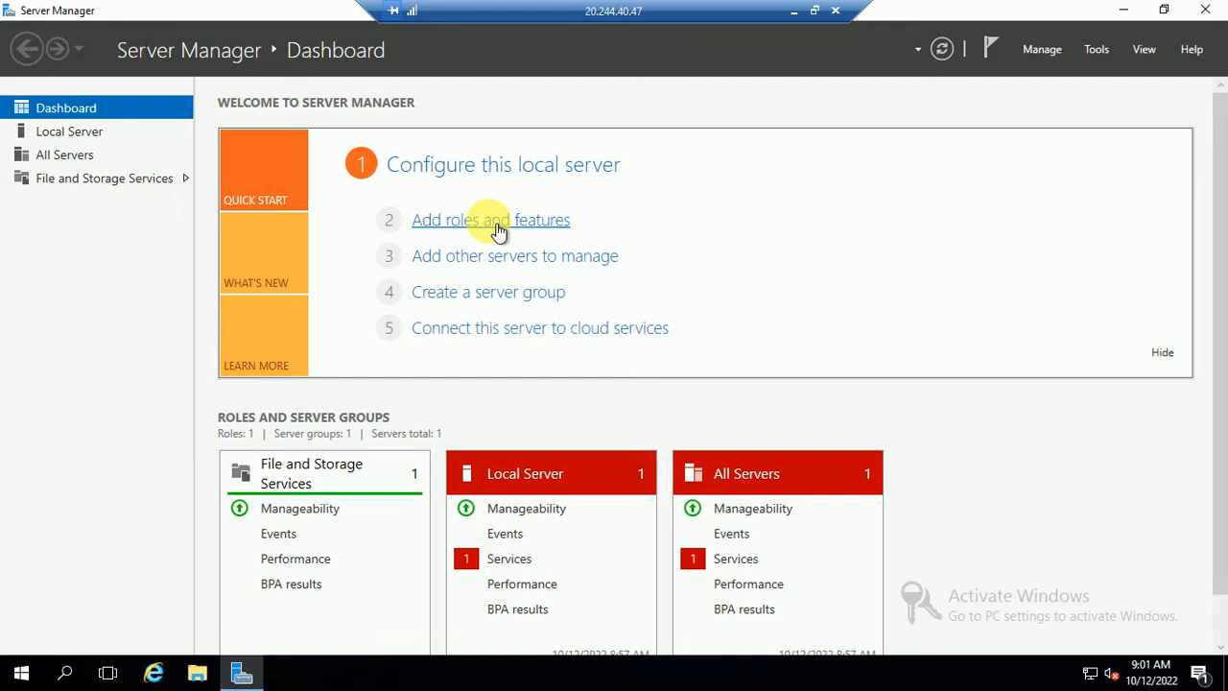
click(496, 224)
click(625, 625)
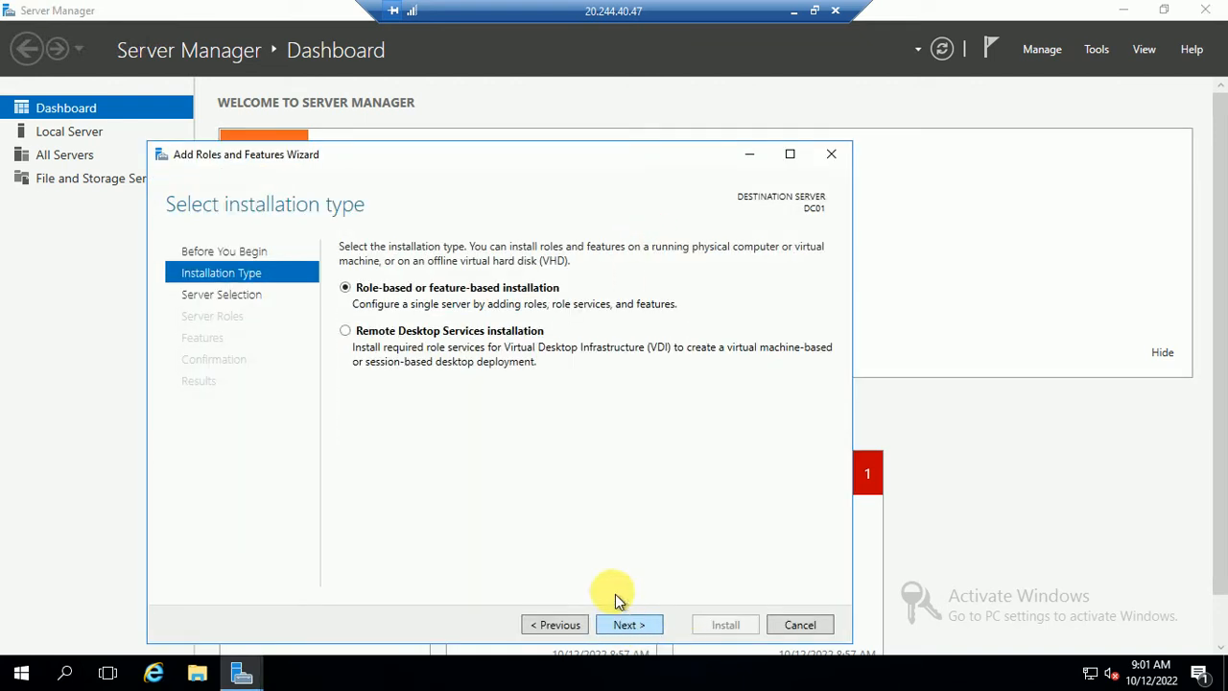
click(632, 624)
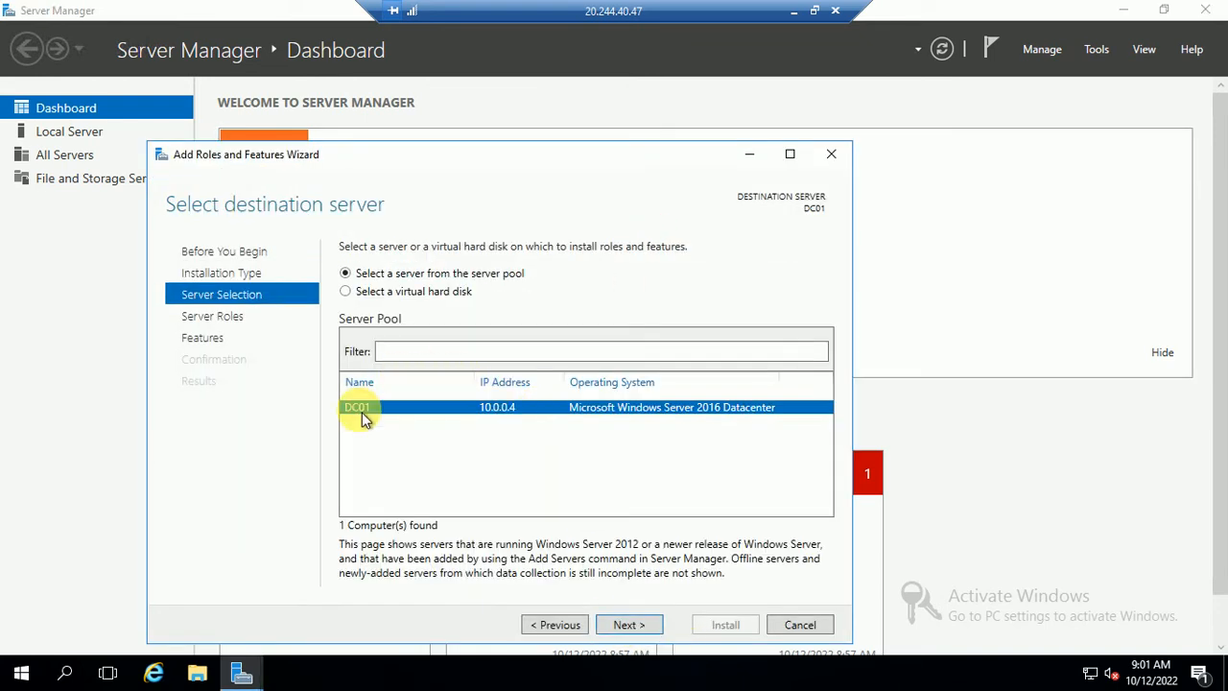
click(625, 624)
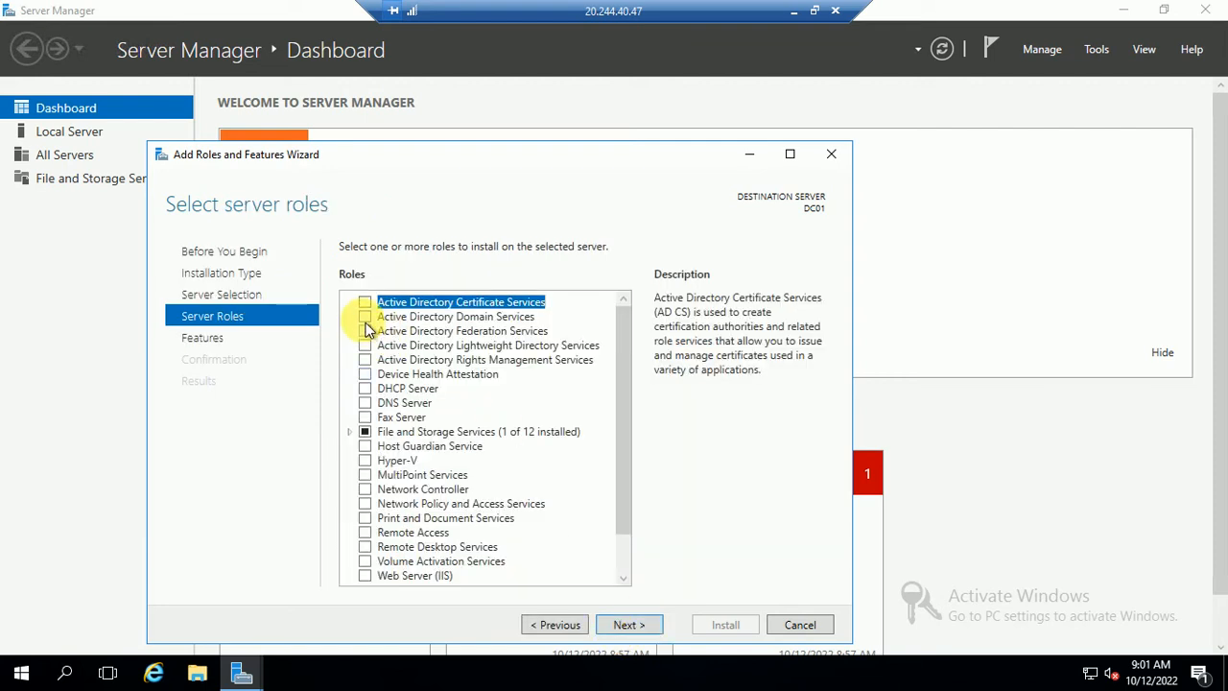
- Select Active Directory Domain Services with its required features, allow automatic restart, and install
click(365, 317)
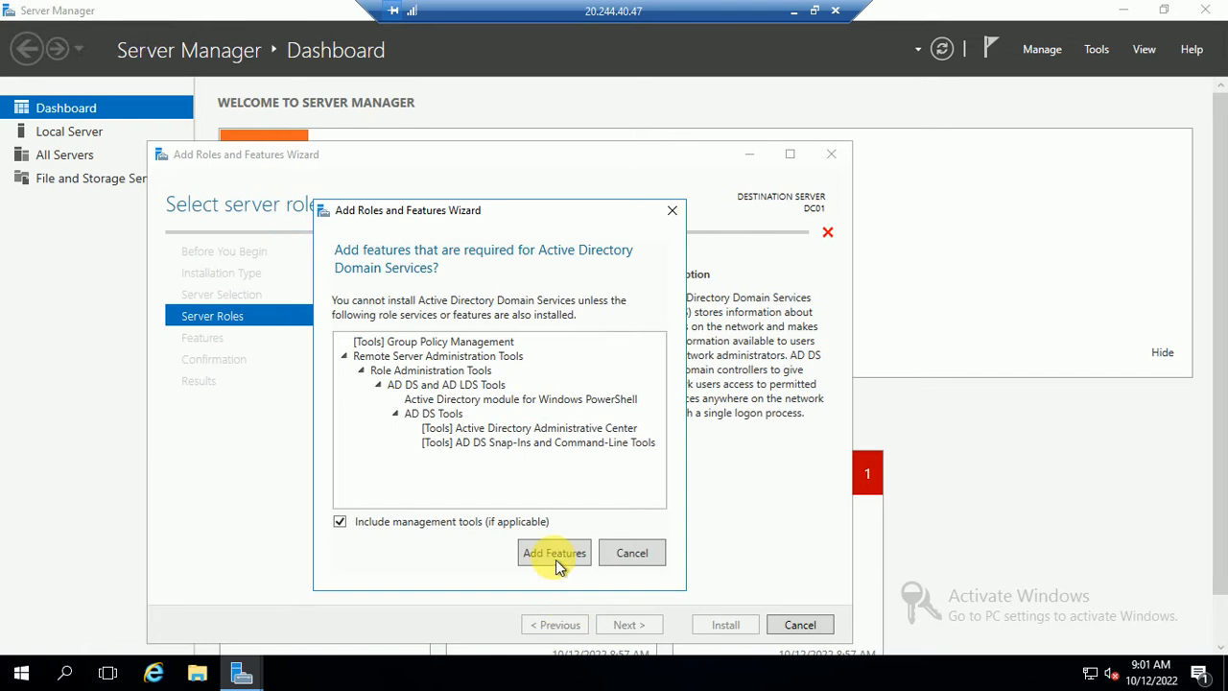
click(554, 553)
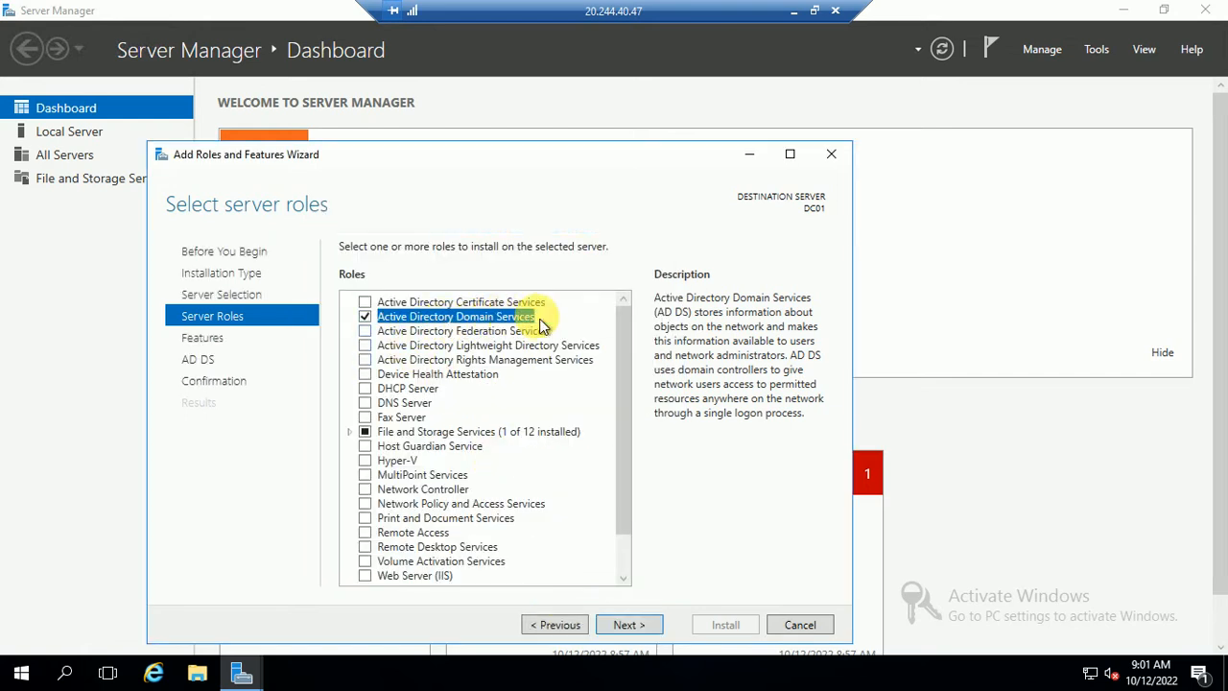
click(624, 624)
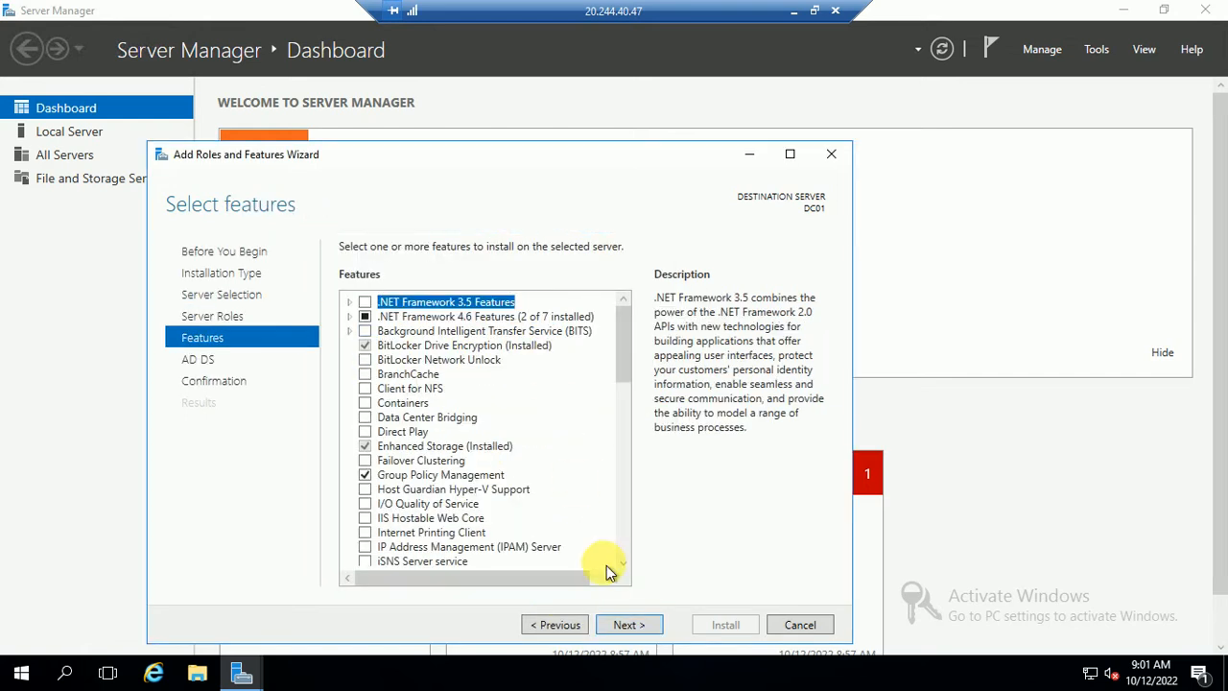
click(615, 626)
click(631, 631)
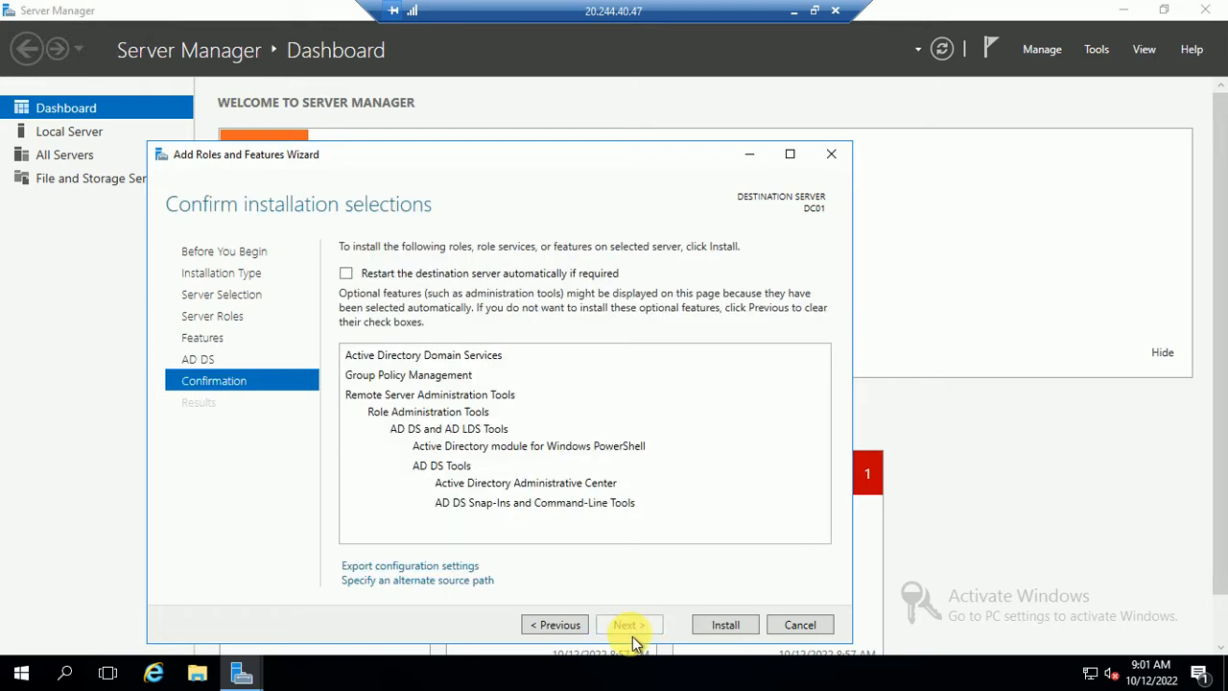
click(346, 274)
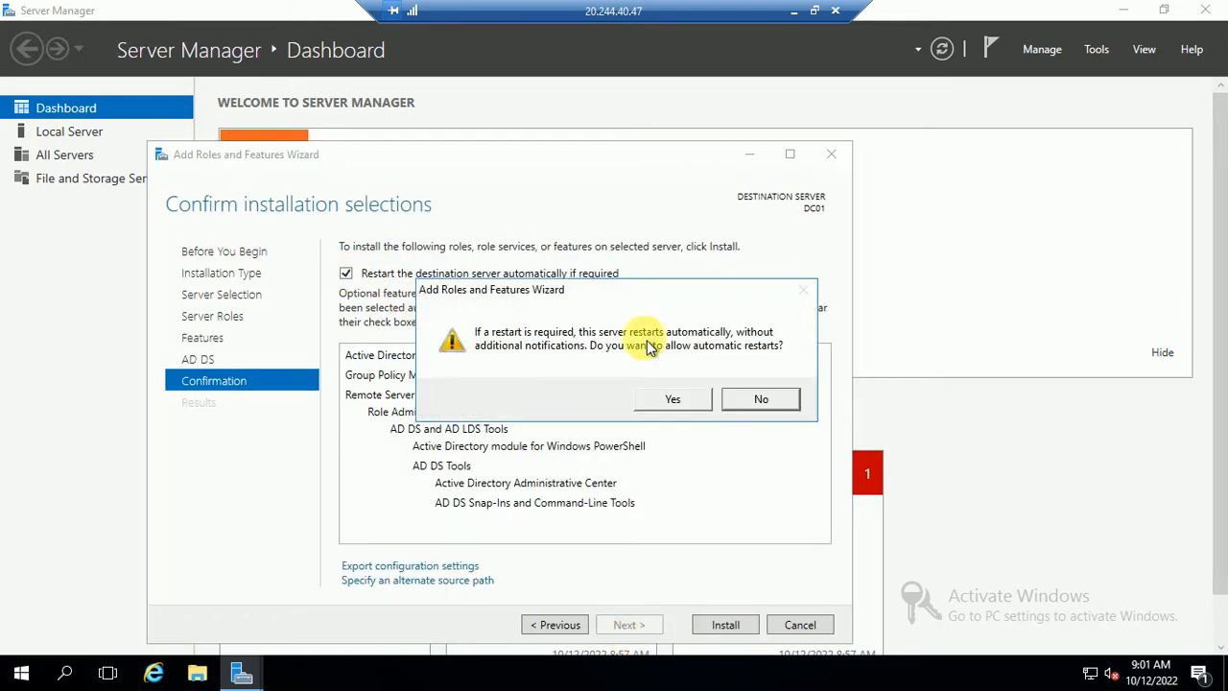
click(673, 398)
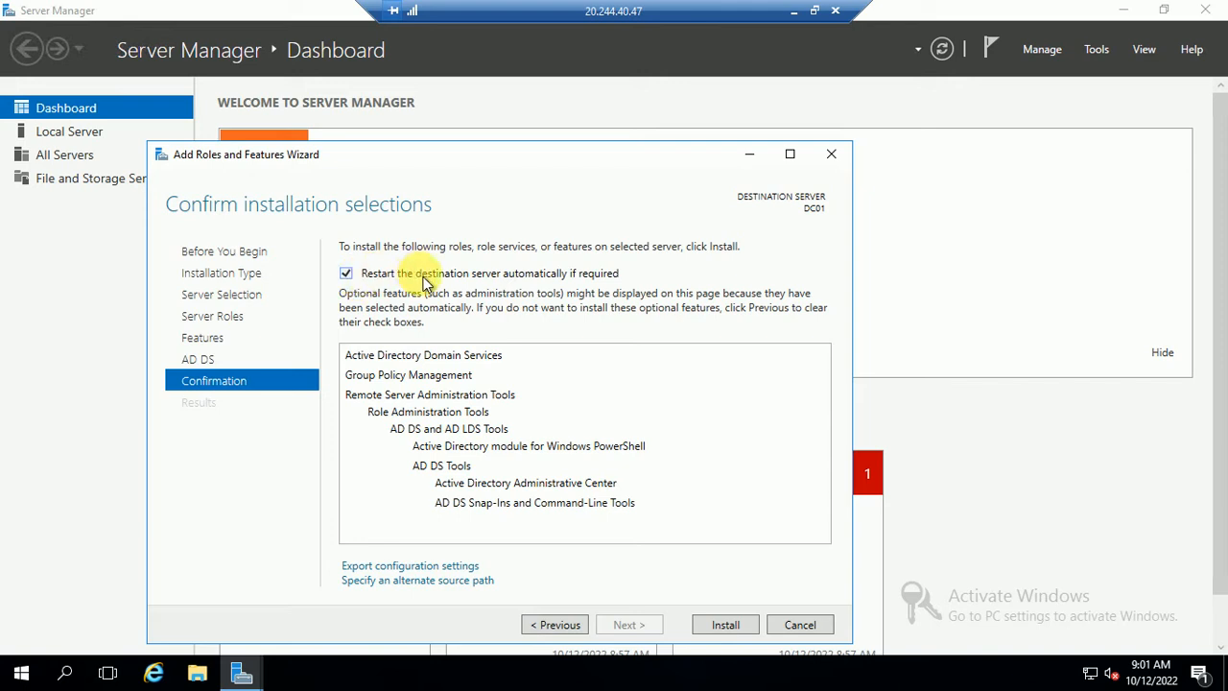
click(726, 626)
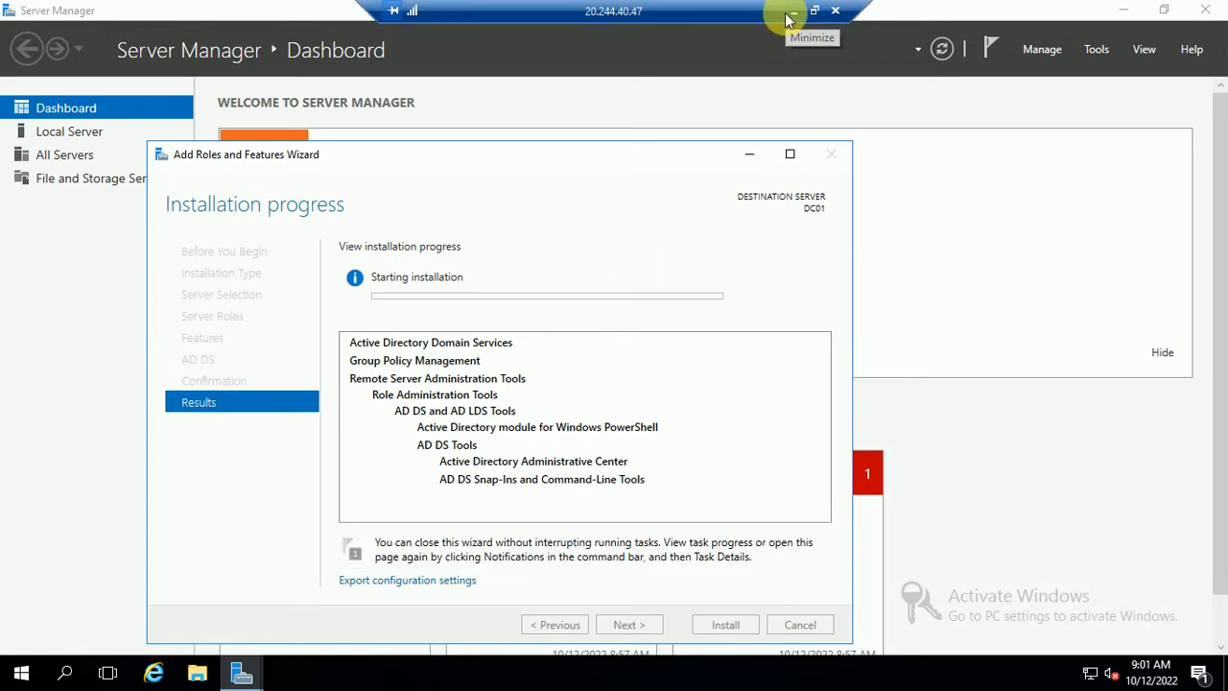
- Open NODE01's network interface from the Azure Virtual machines list
click(792, 11)
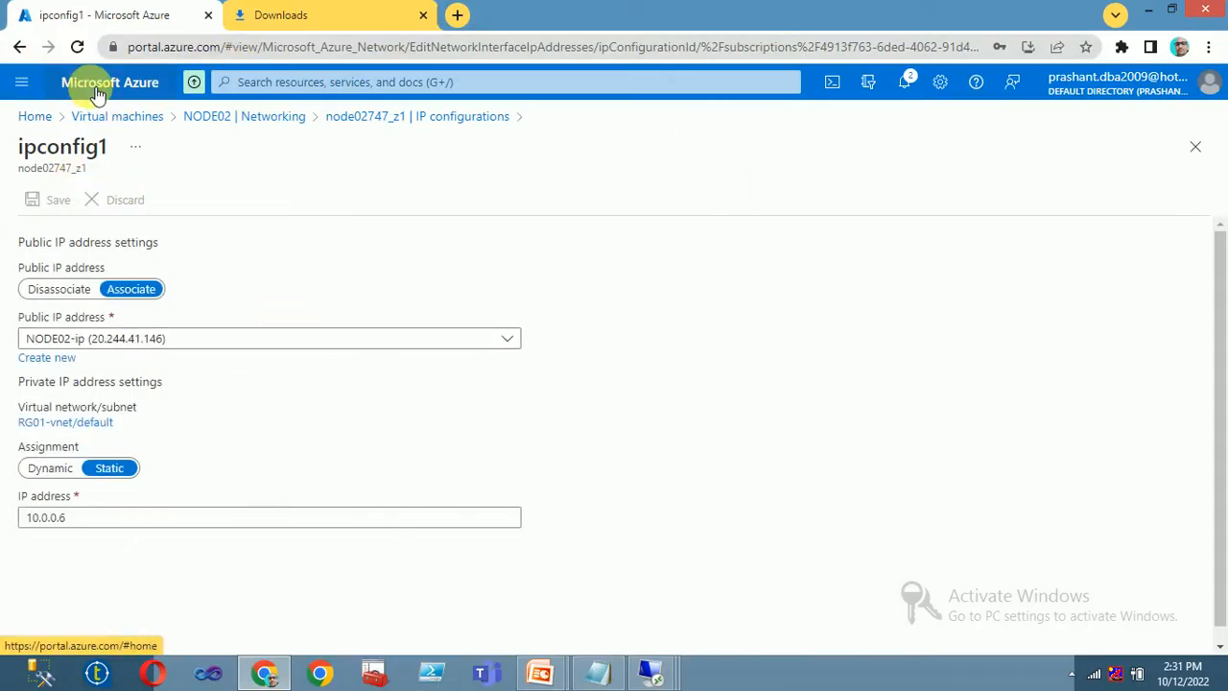
click(102, 123)
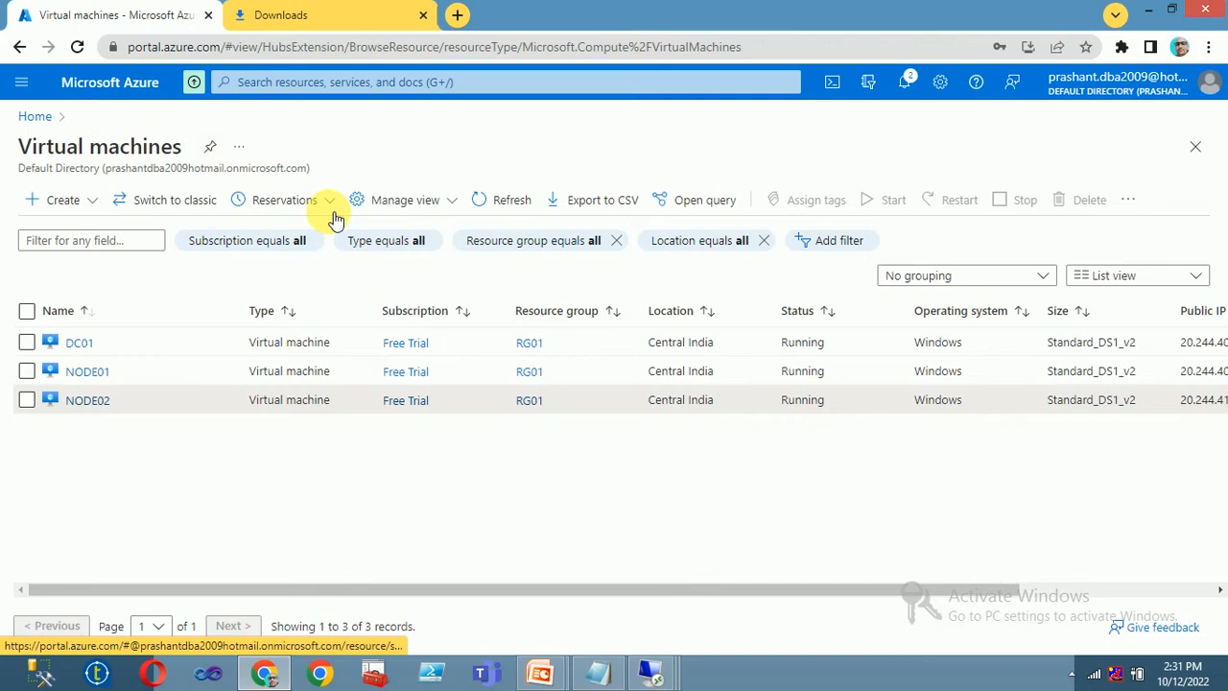
click(88, 372)
click(58, 299)
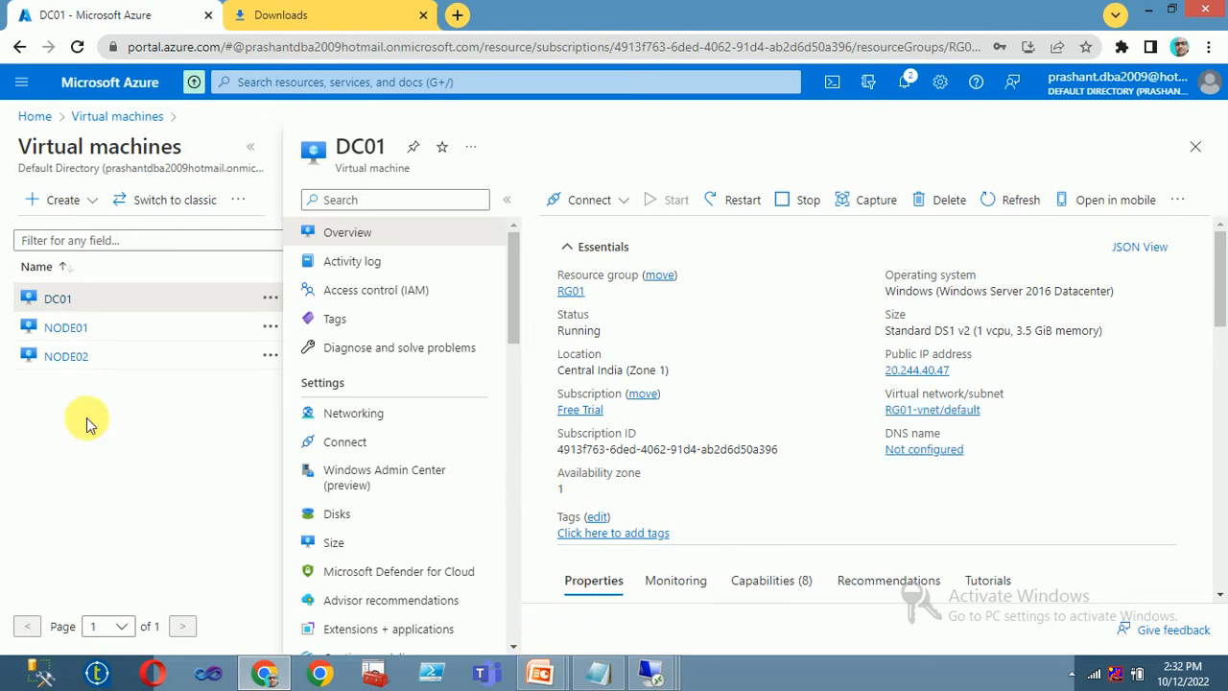
click(85, 331)
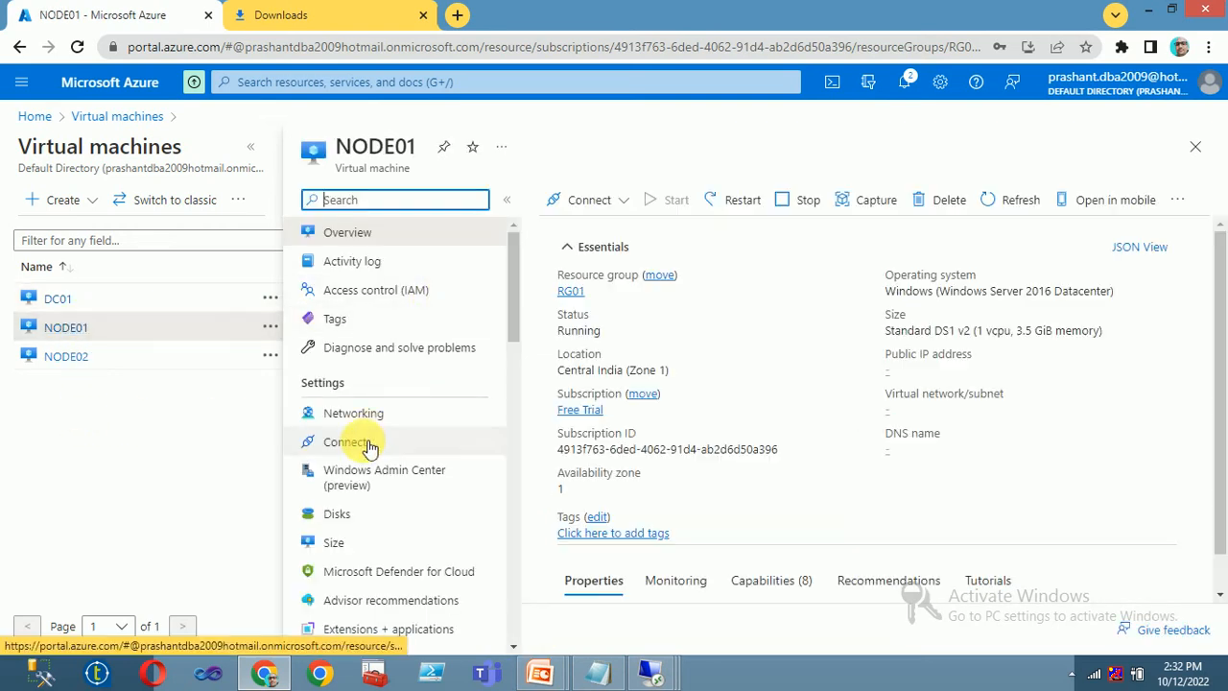
click(355, 413)
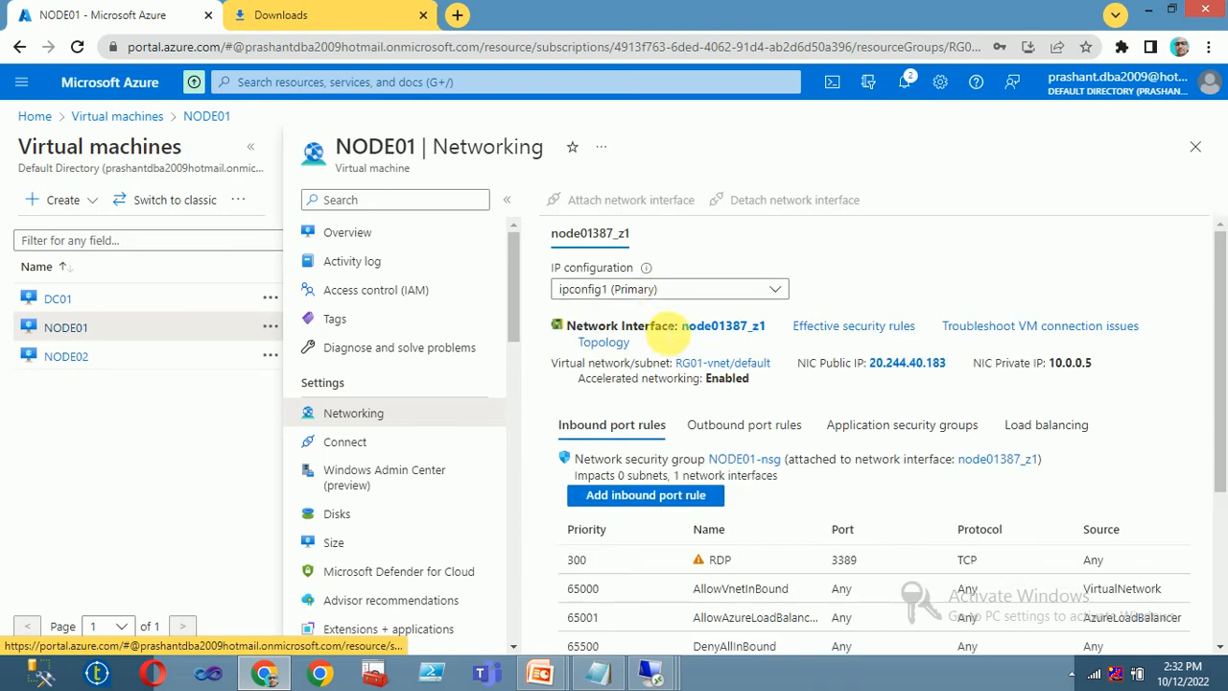
click(718, 322)
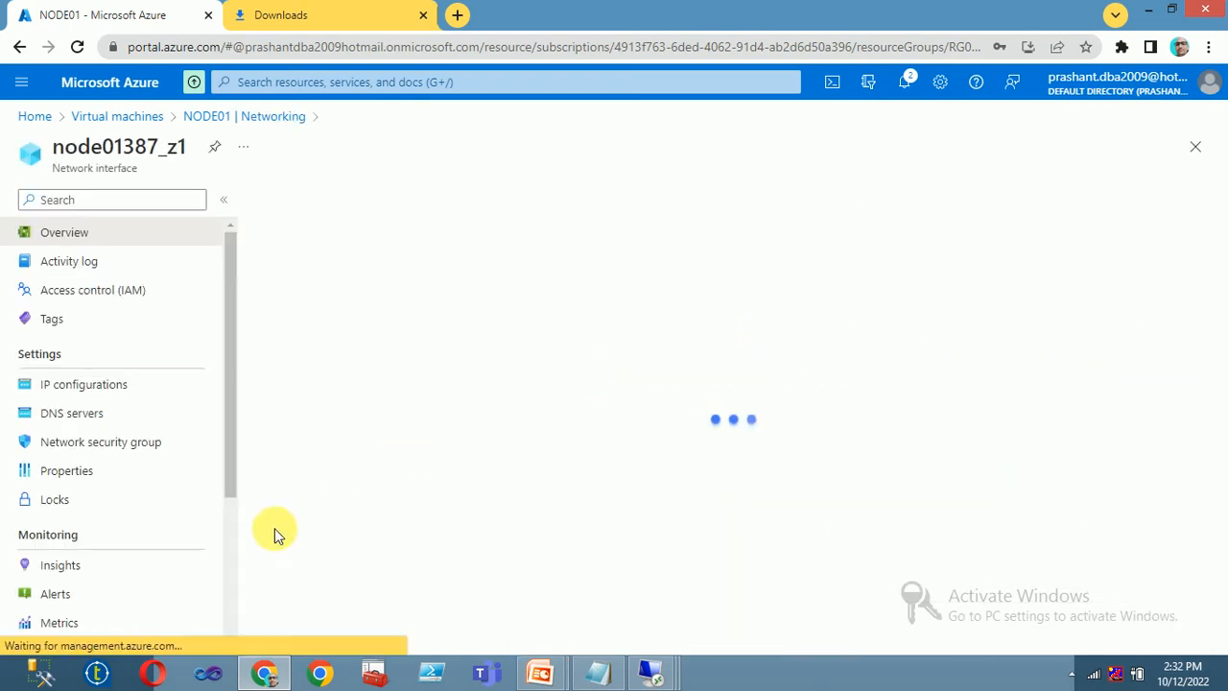
- Set the interface's DNS servers to custom 10.0.0.4 and save
click(83, 412)
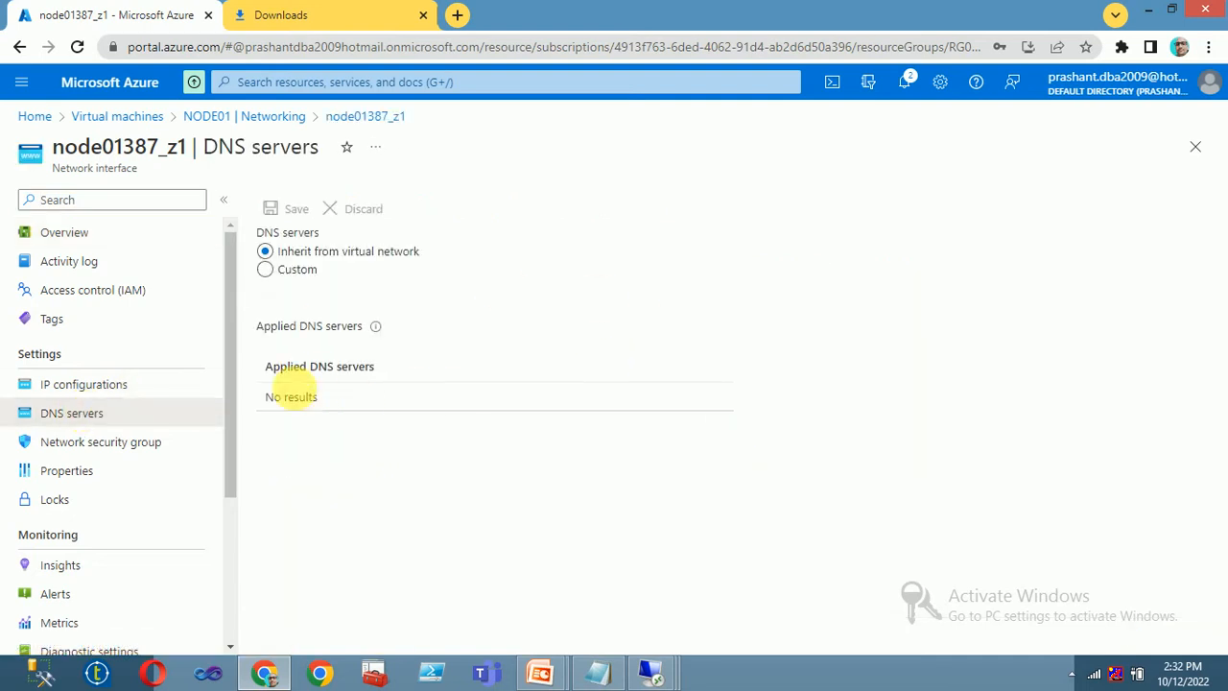
click(295, 279)
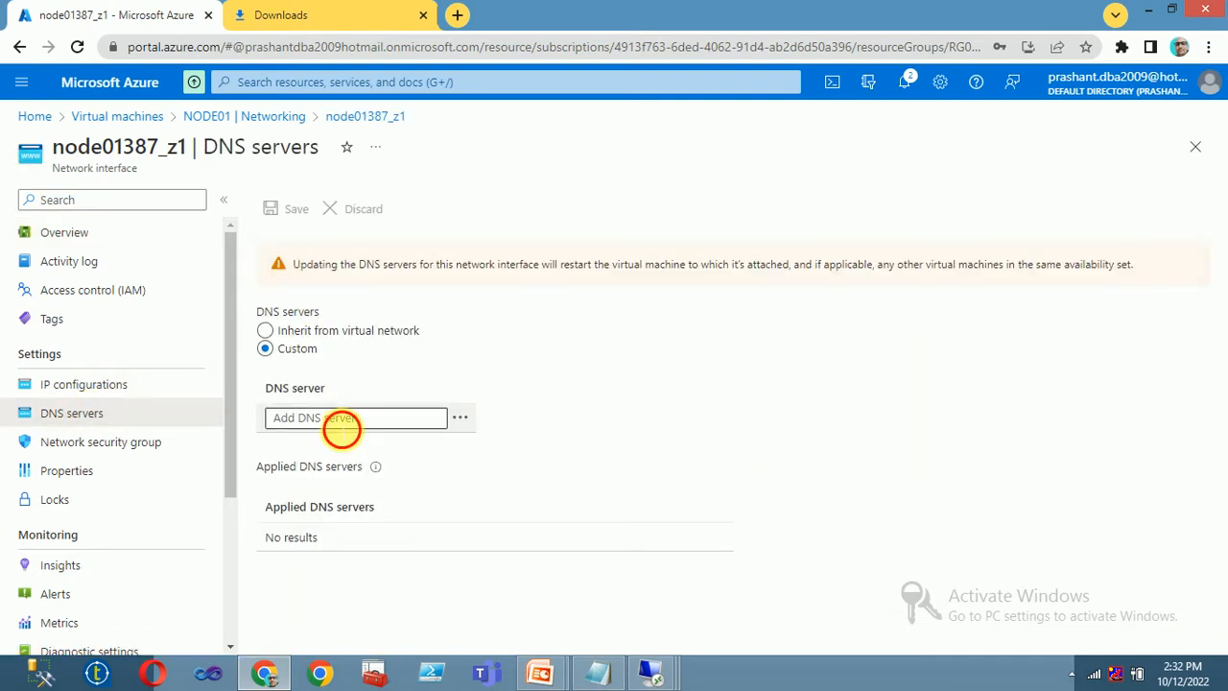
click(338, 423)
text(10.0.0.4)
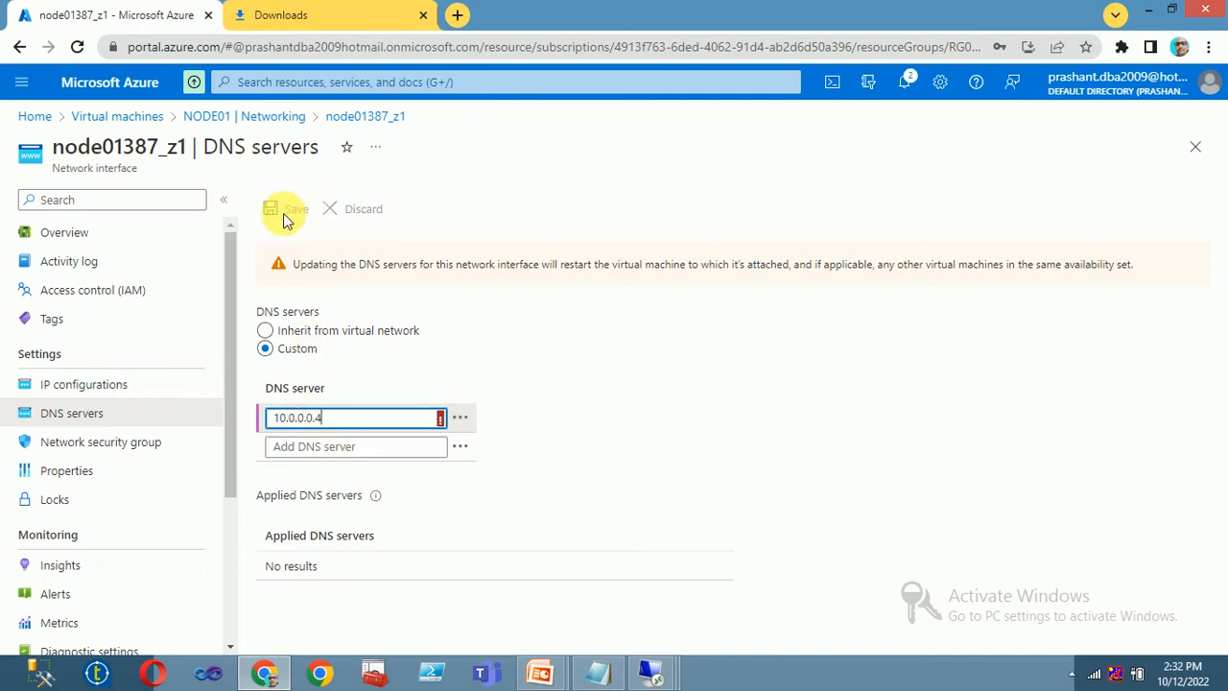
key(BackSpace)
key(BackSpace)
key(BackSpace)
text(4)
click(566, 422)
click(292, 209)
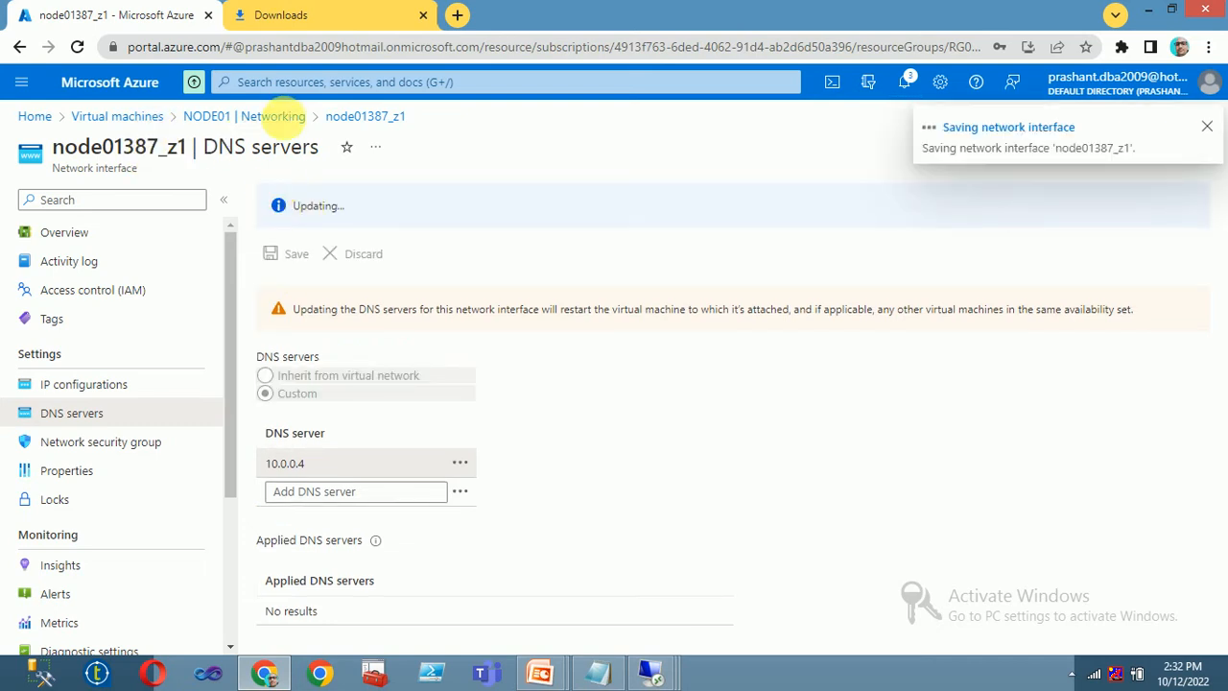
- Set NODE02's interface node02747_z1 DNS servers to custom 10.0.0.4 and save
click(108, 118)
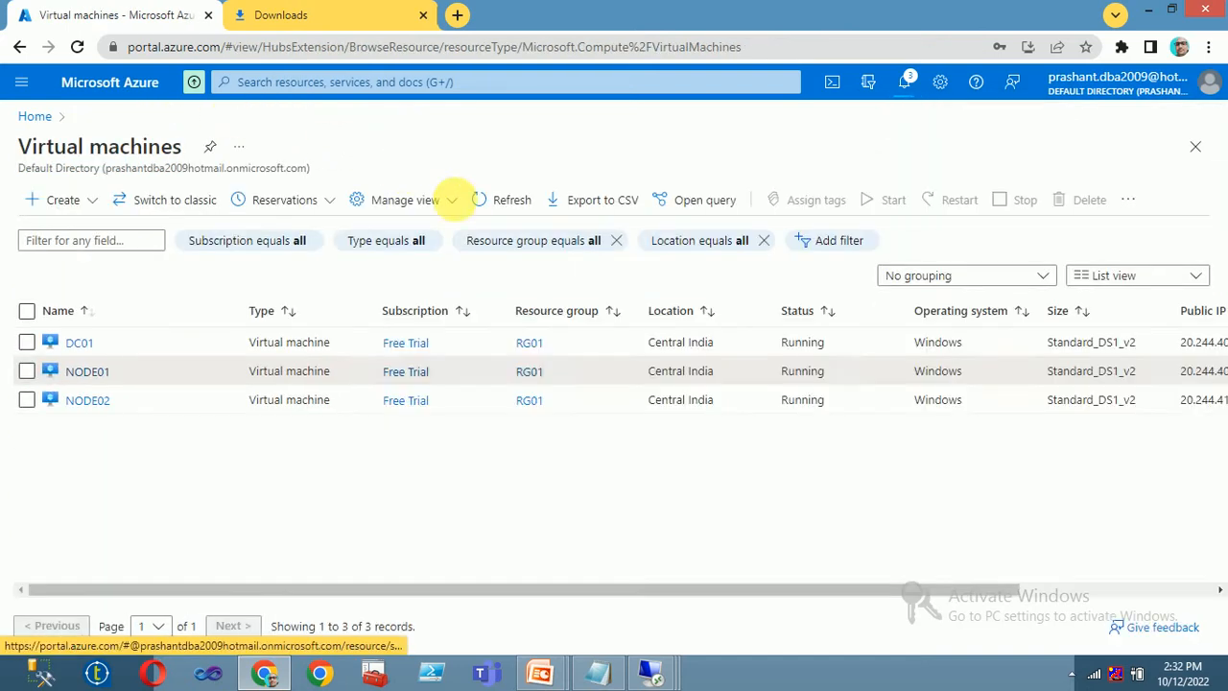
click(88, 403)
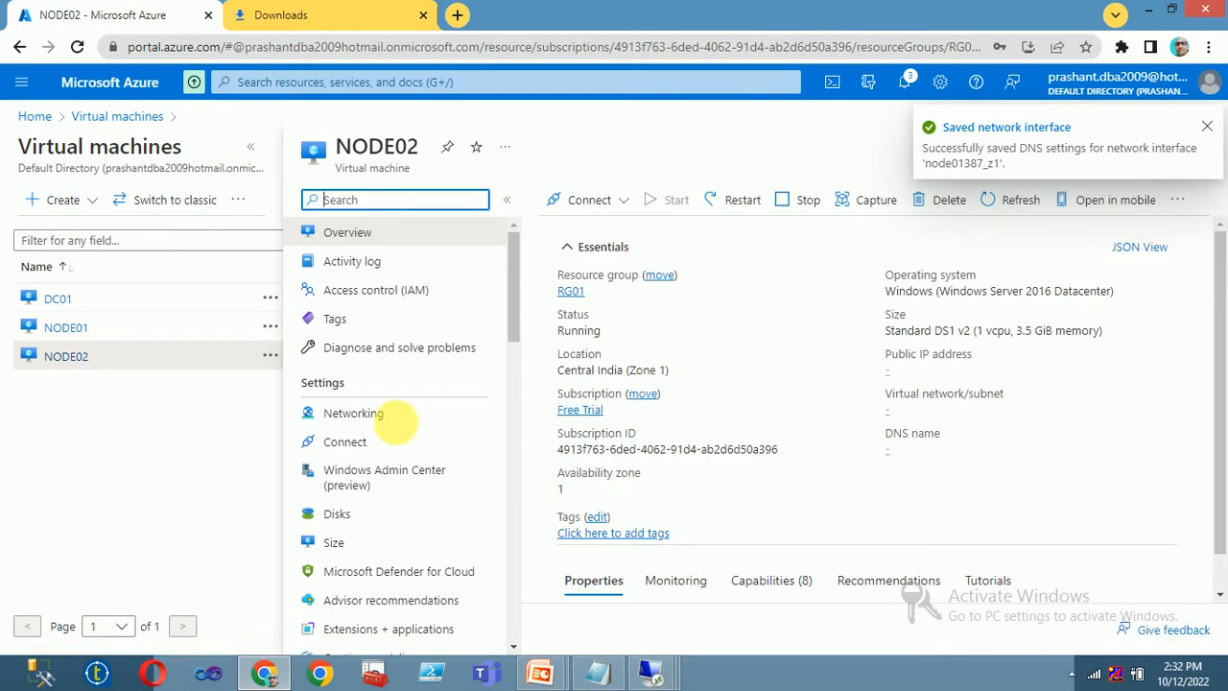
click(373, 416)
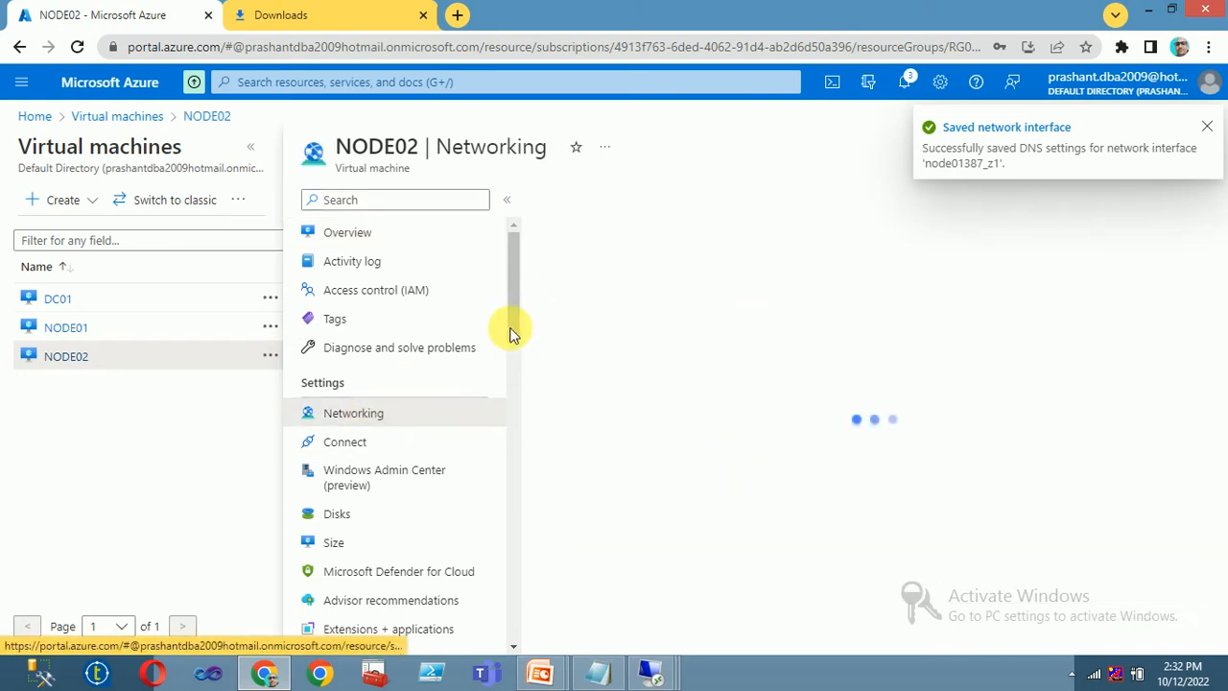
click(1071, 675)
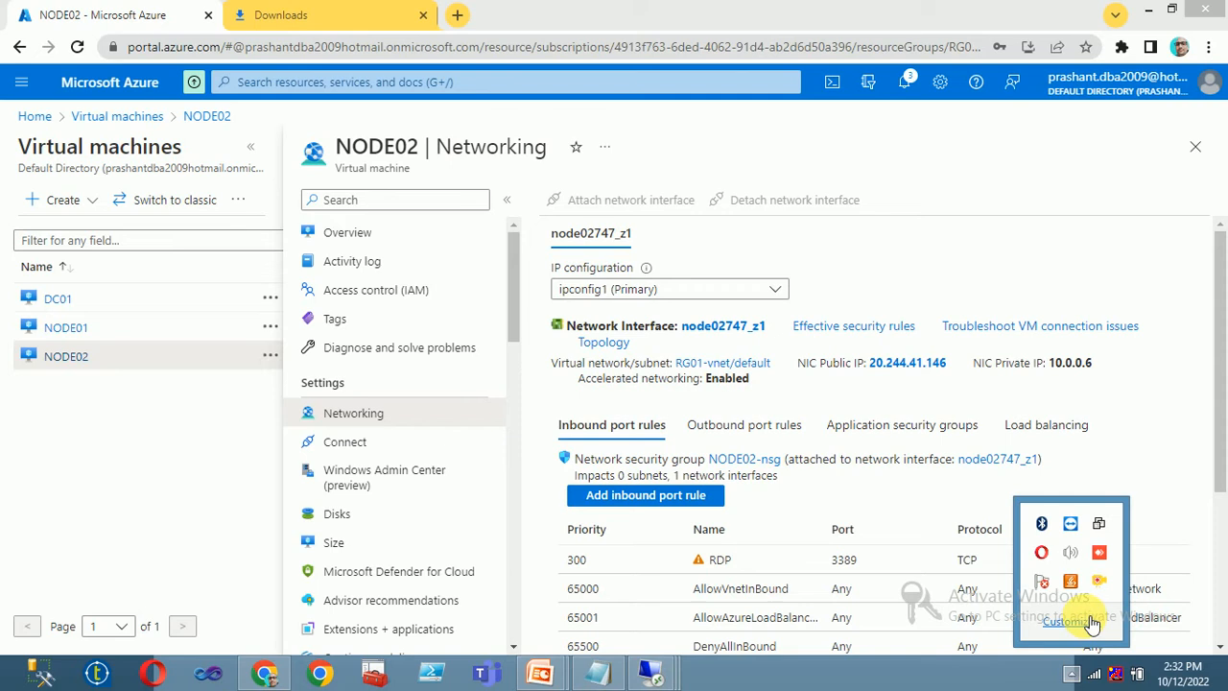
click(722, 326)
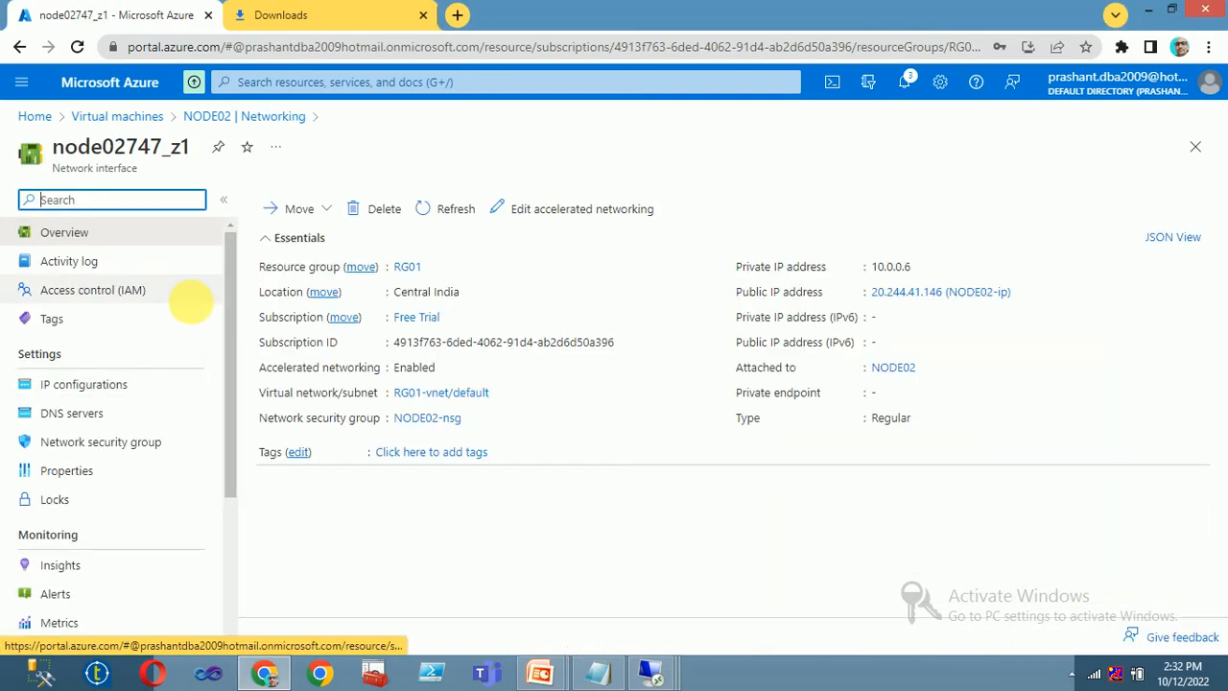
click(85, 413)
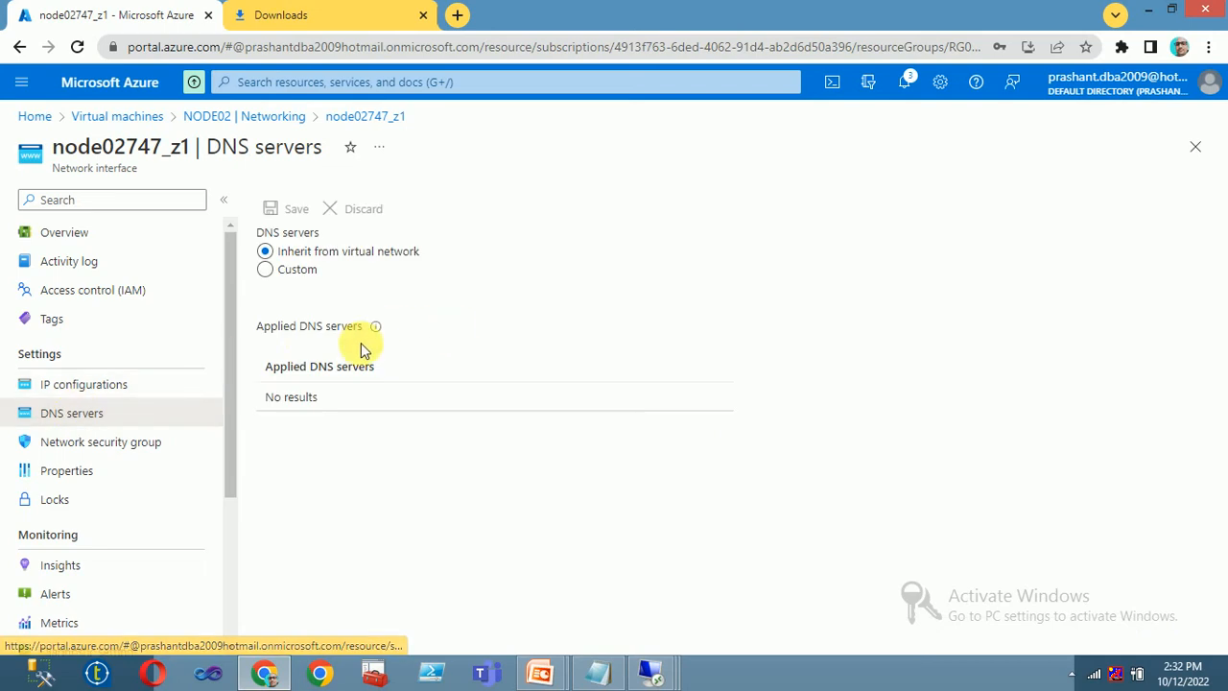
click(268, 270)
click(338, 420)
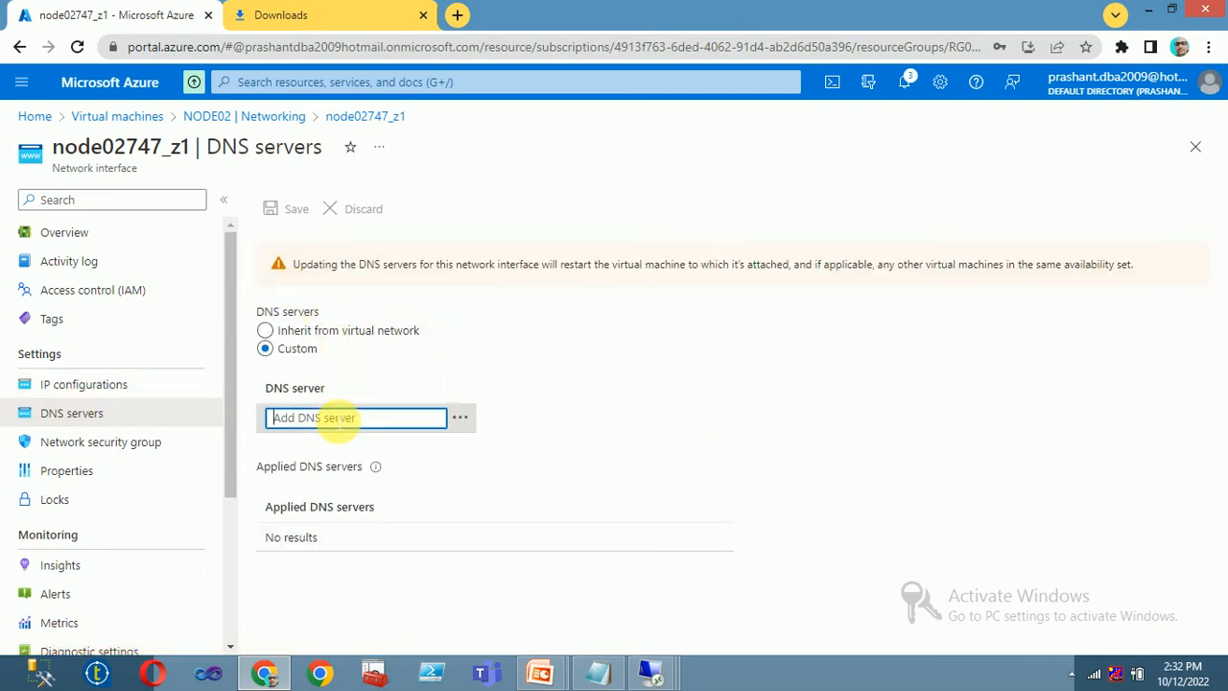
text(10.0.0.4)
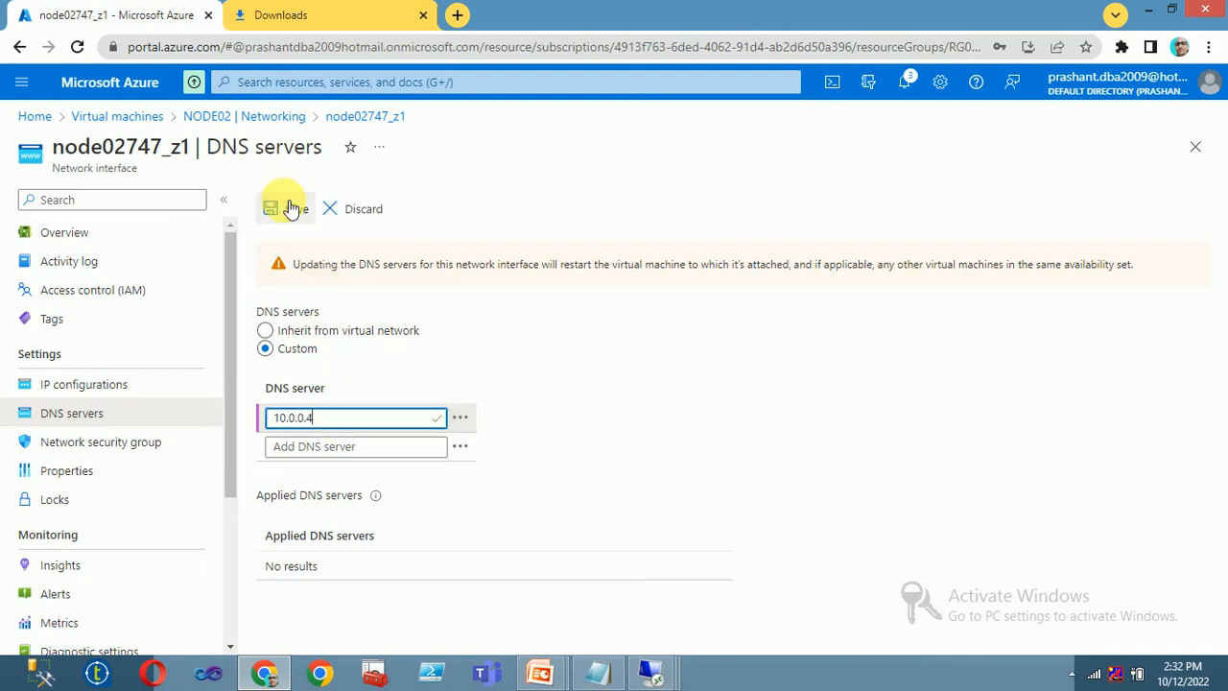
click(291, 209)
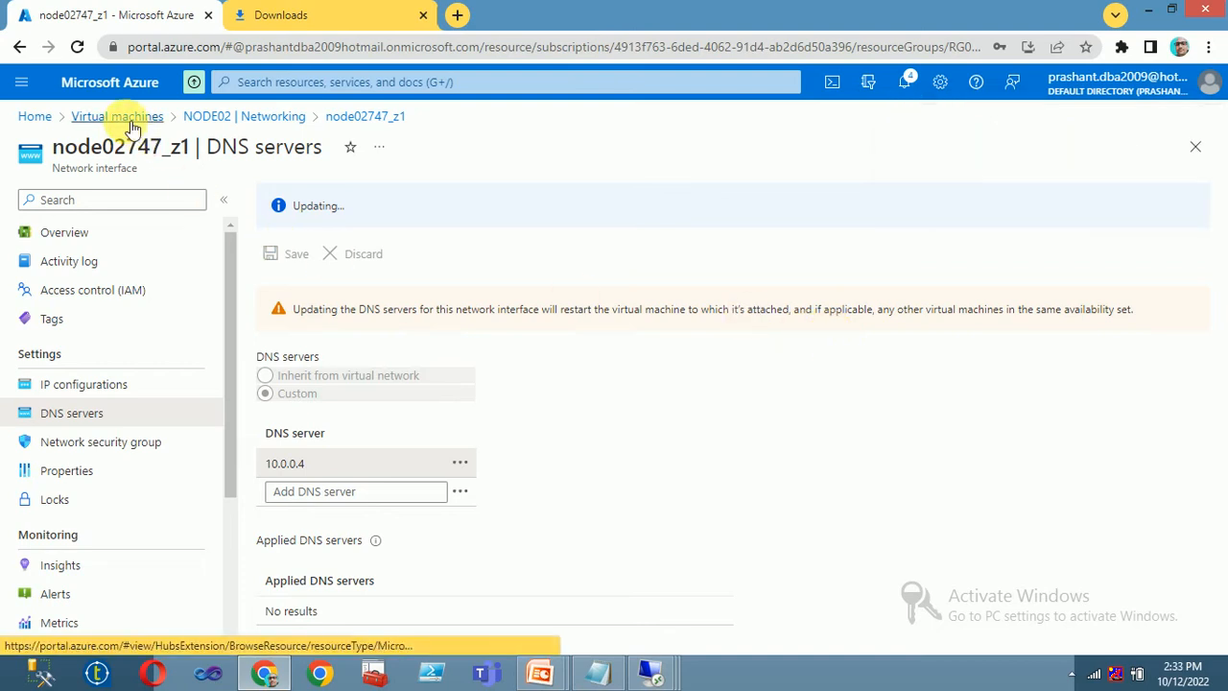
click(133, 125)
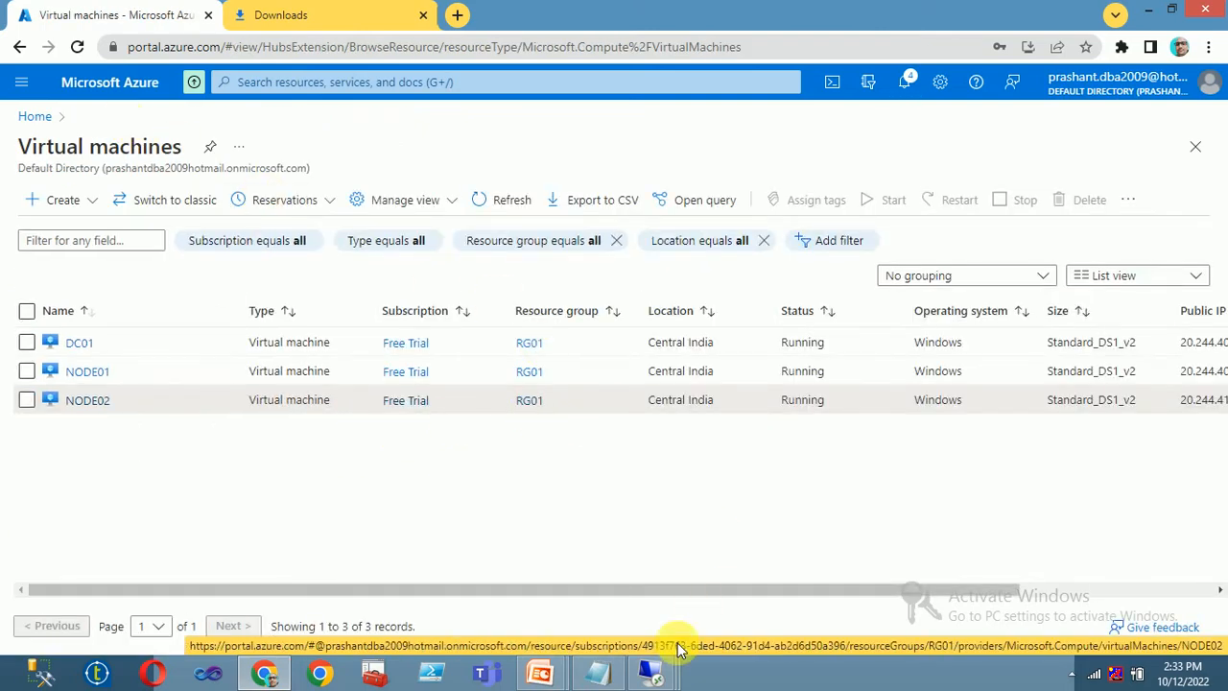
- Switch to the DC01 session and close the completed roles and features wizard
mouse_move(652, 671)
click(804, 575)
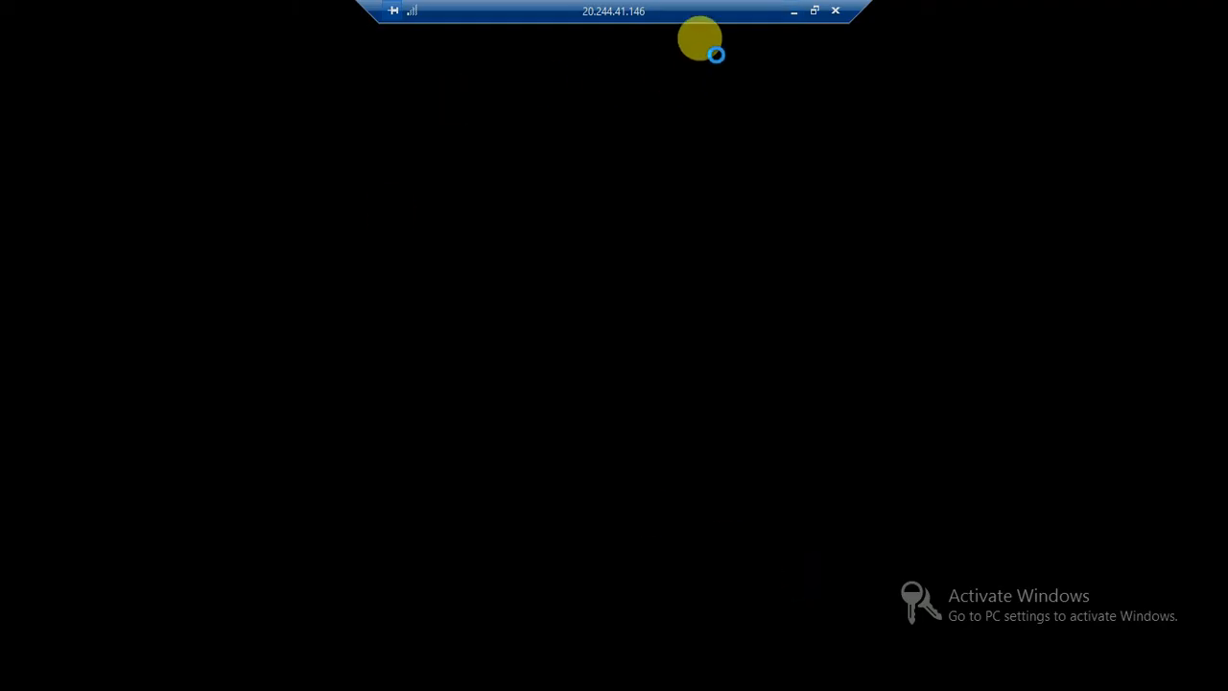
click(795, 11)
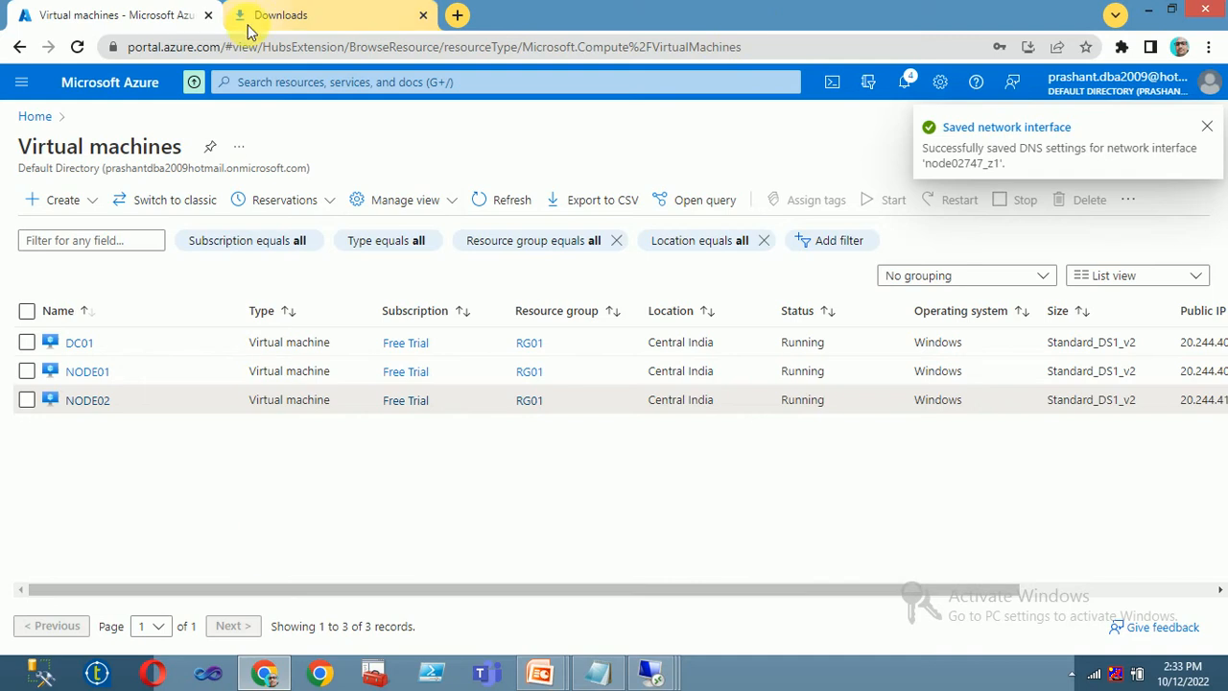
mouse_move(649, 670)
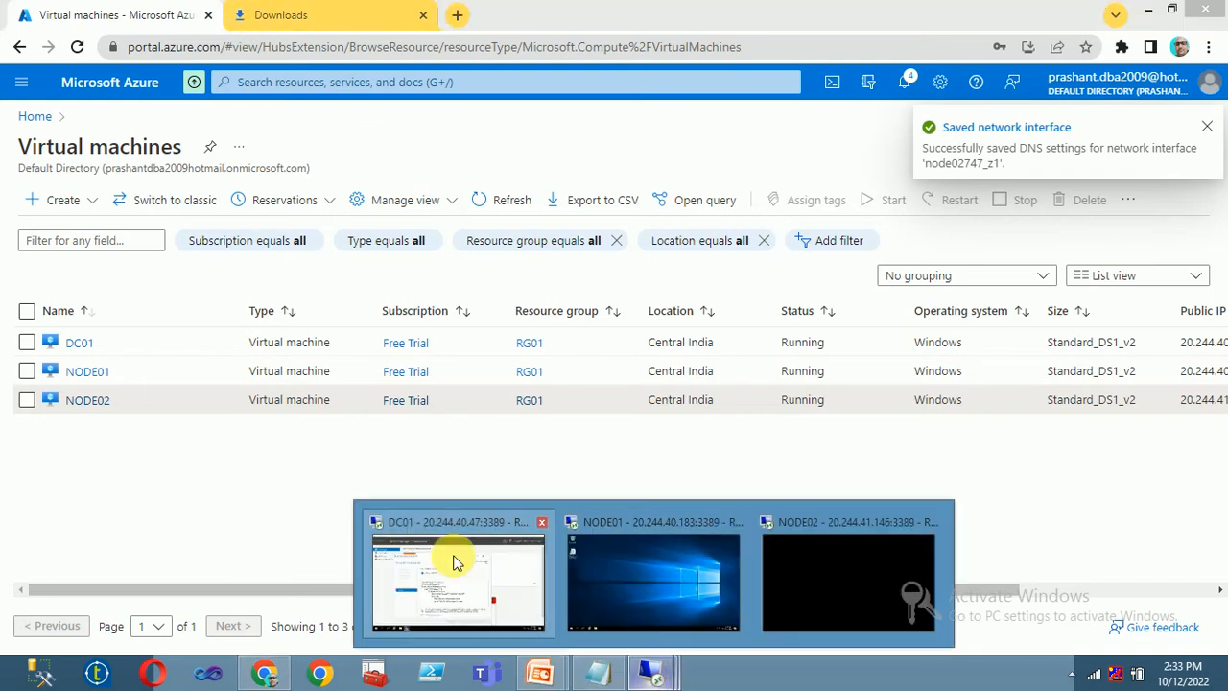
click(452, 486)
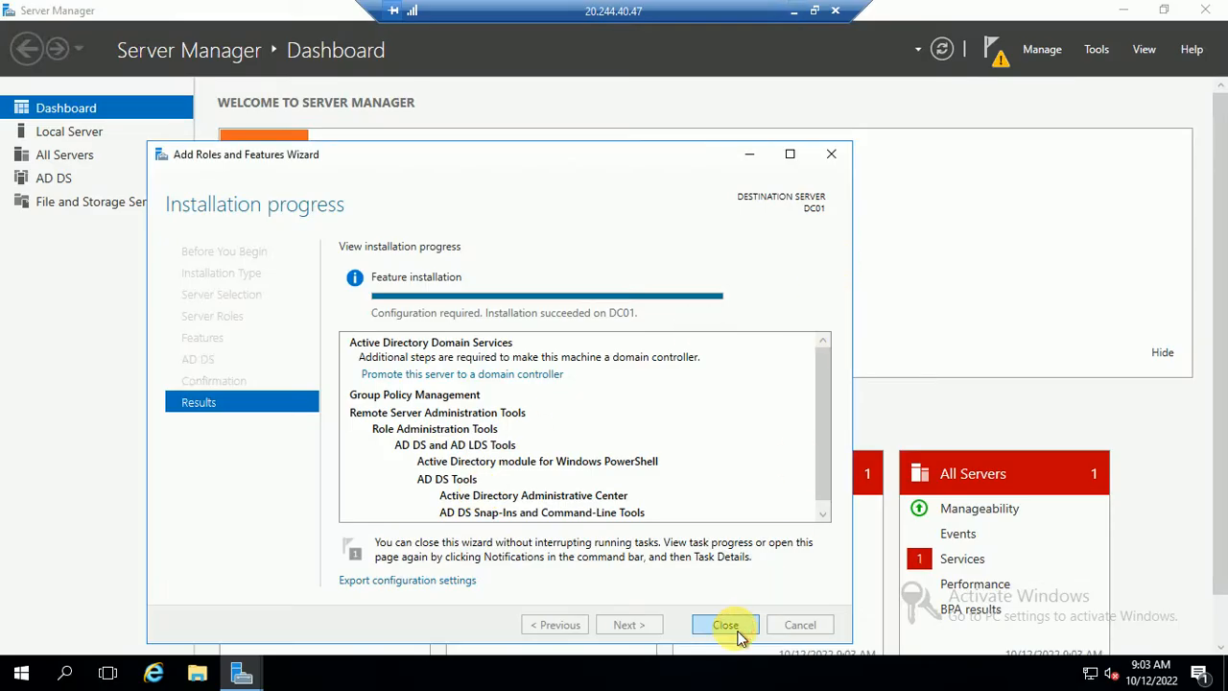
click(726, 624)
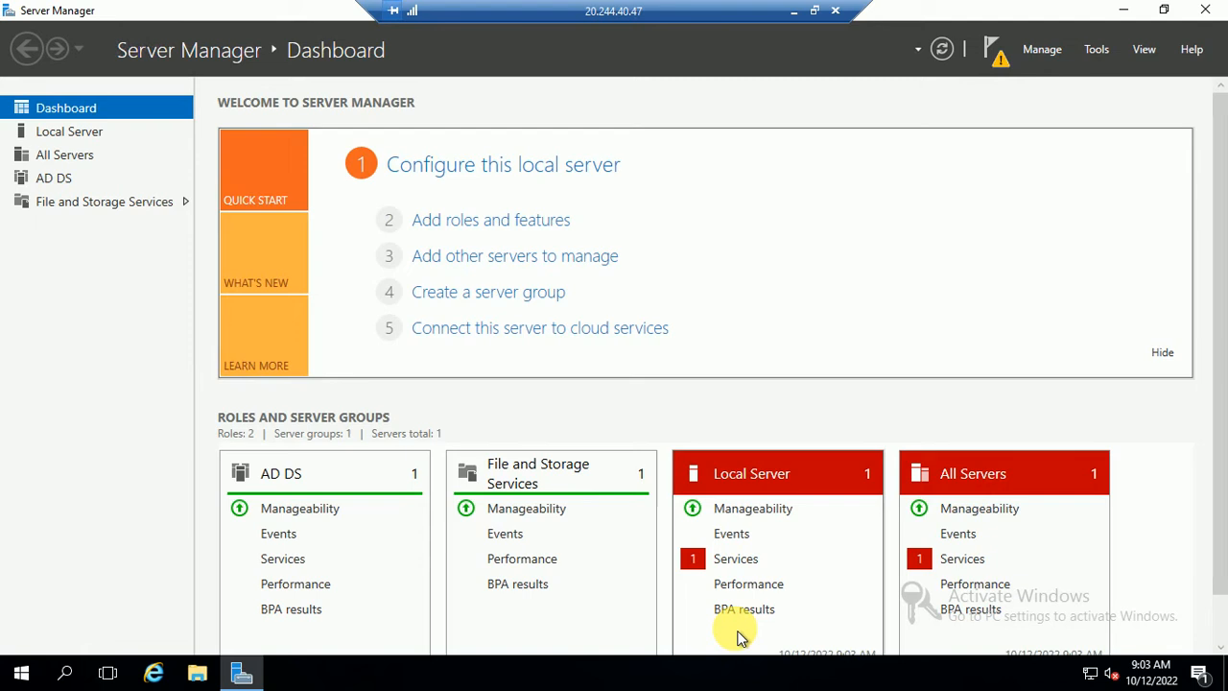
- Promote DC01 to a domain controller in a new forest named demo.com
click(998, 59)
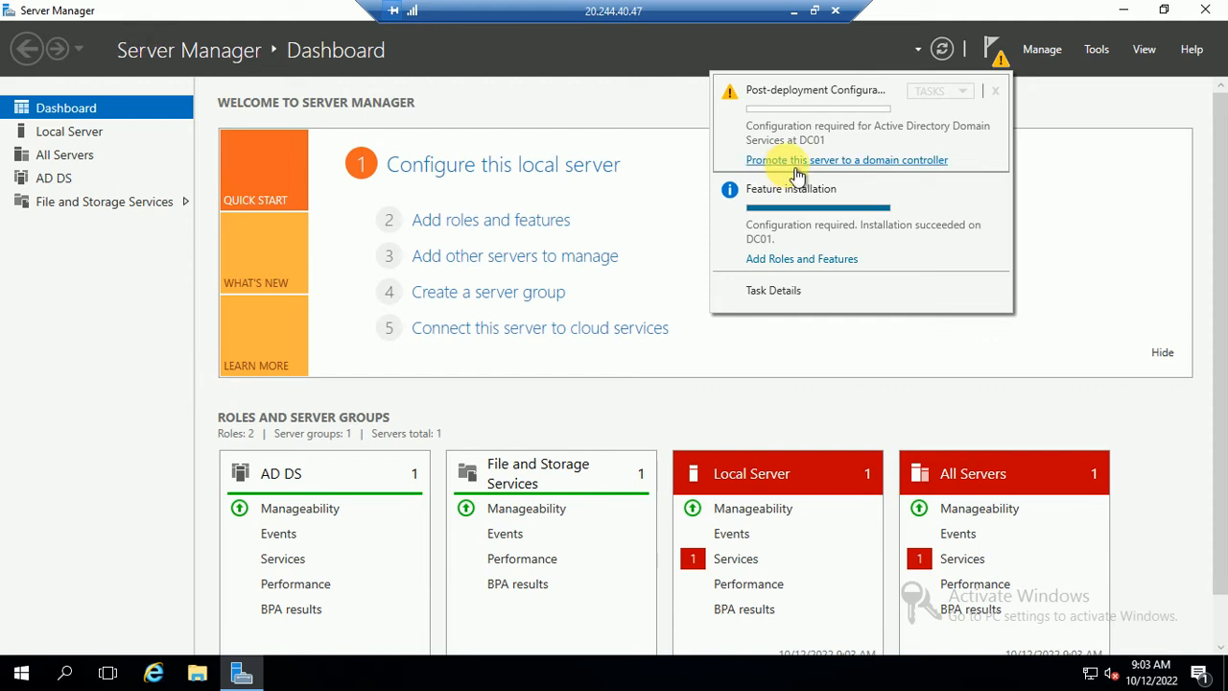
click(798, 163)
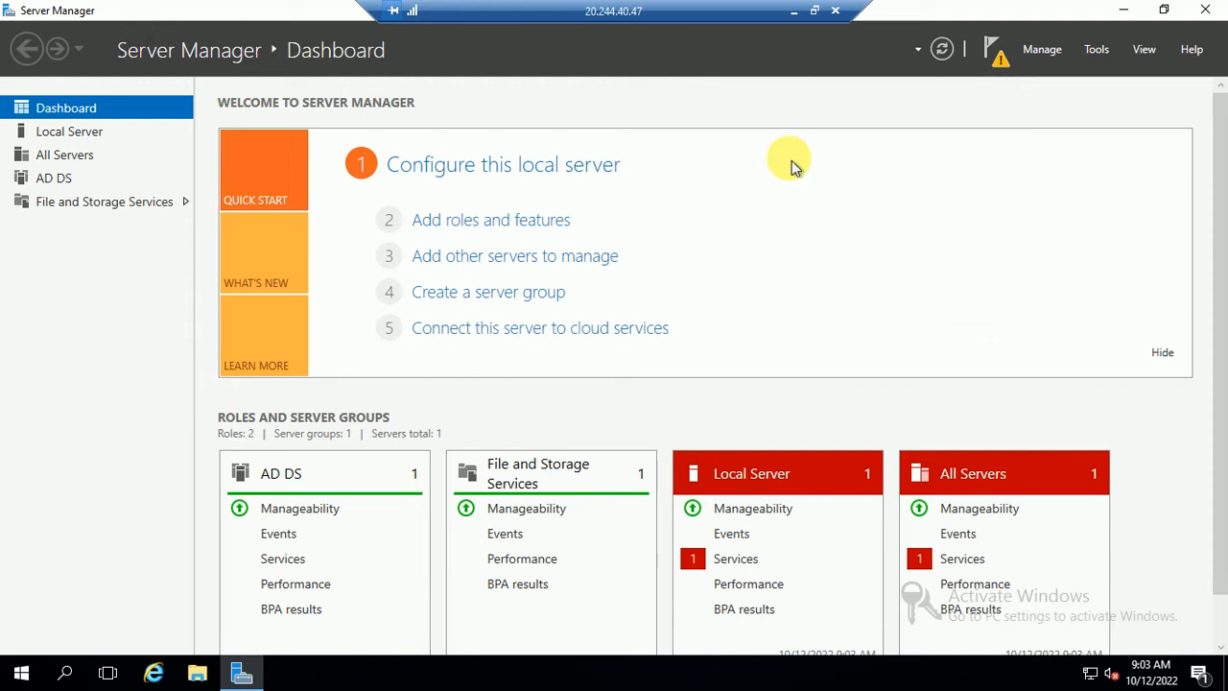
click(293, 224)
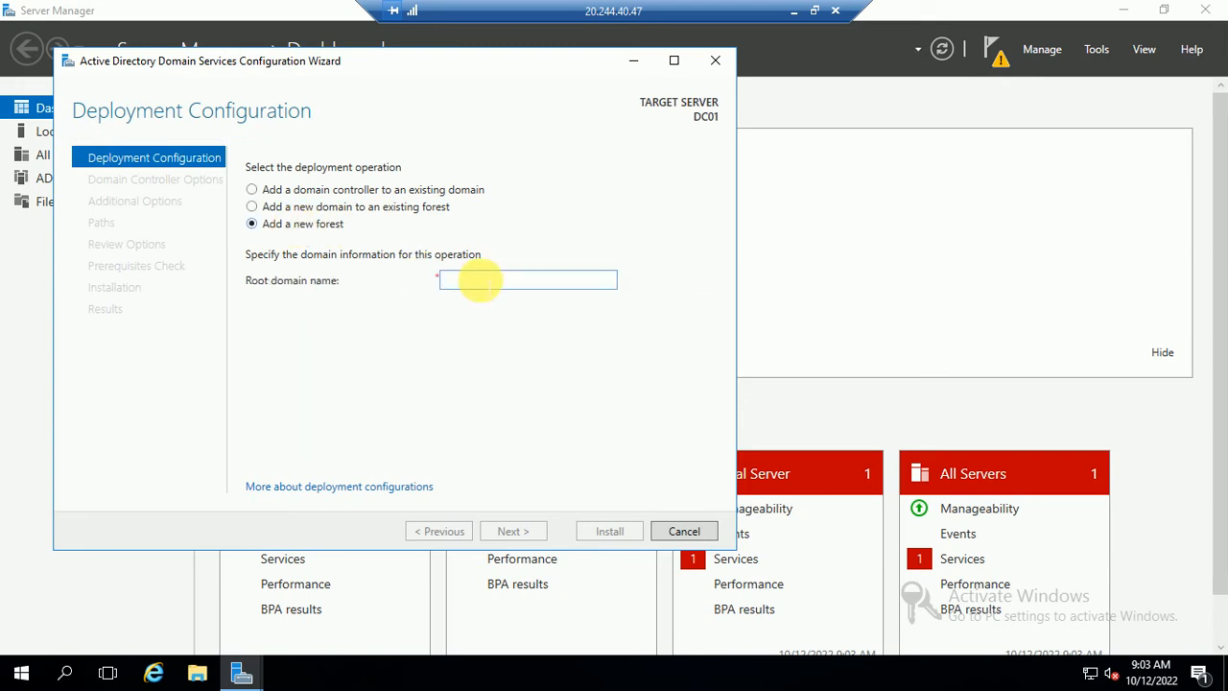
text(demo.com)
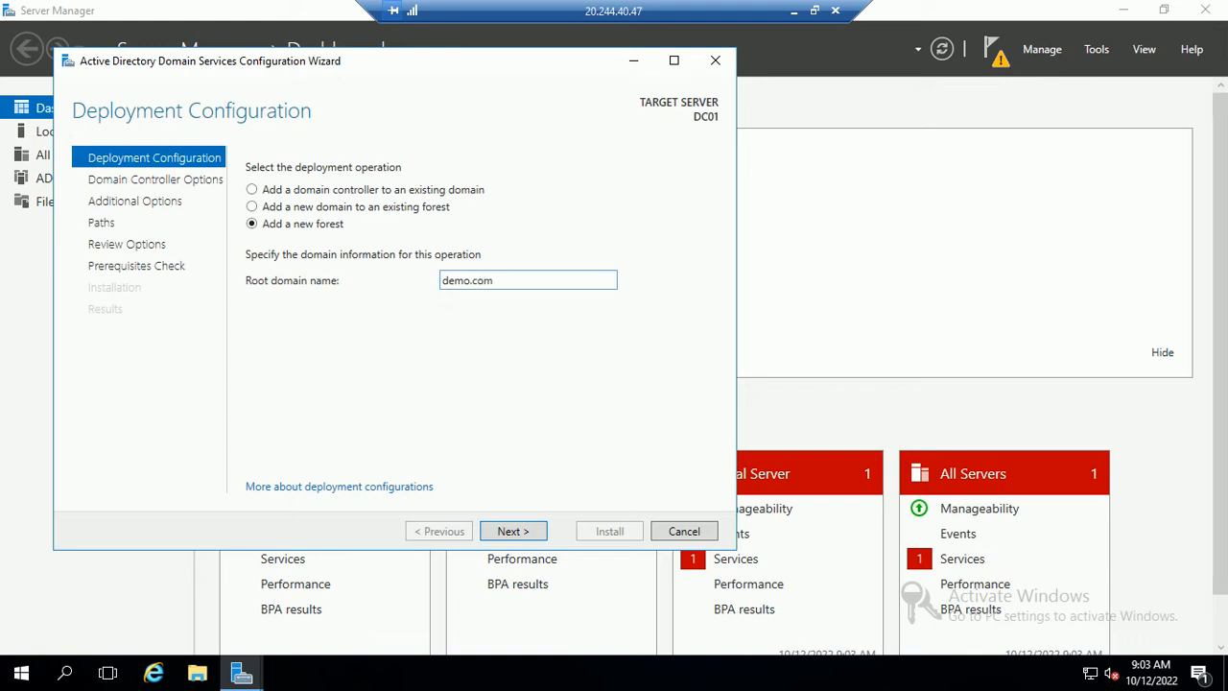
click(523, 532)
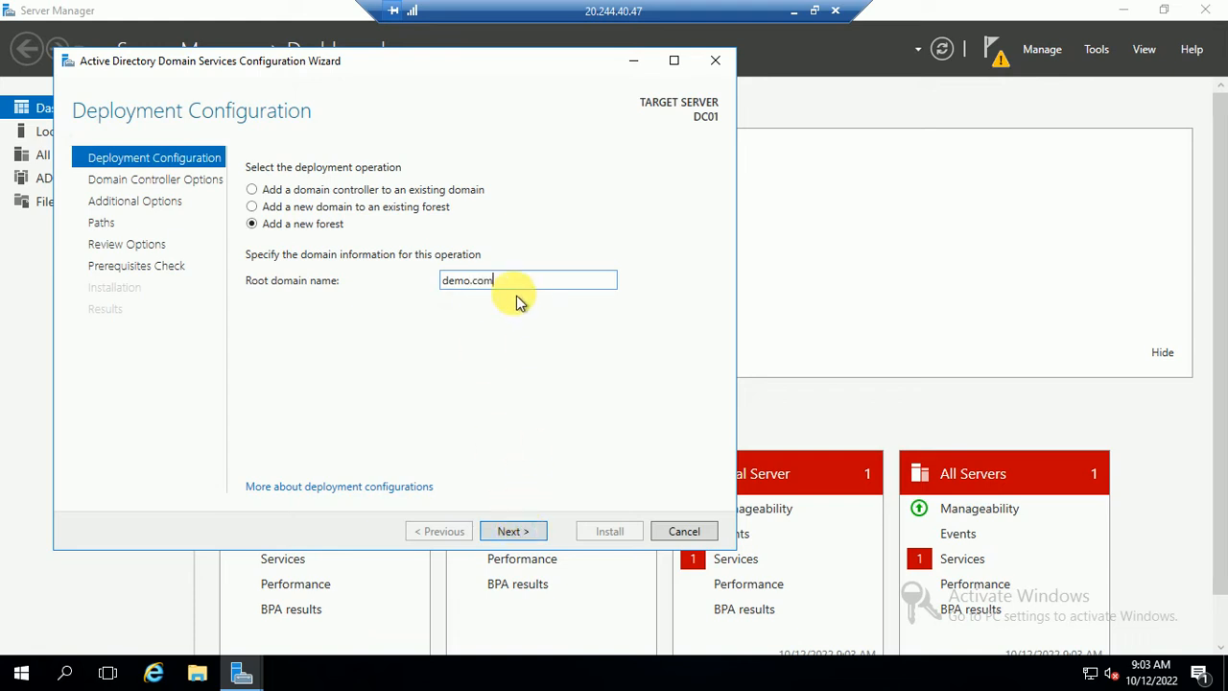
click(515, 530)
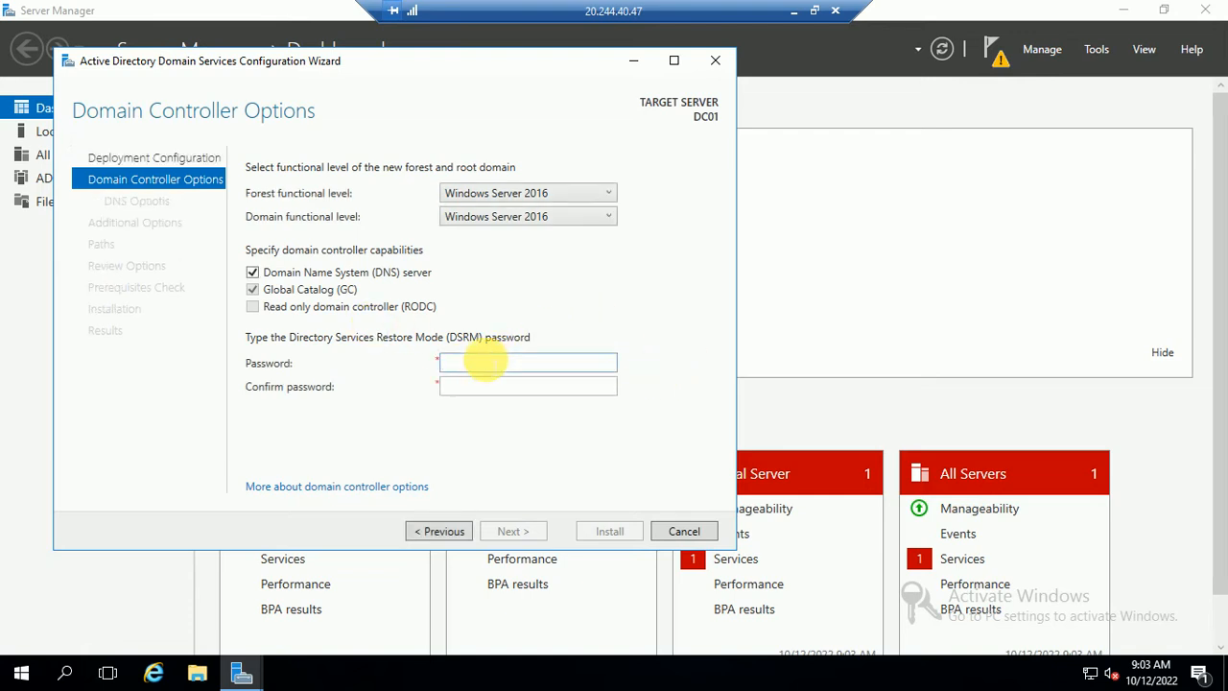
- Enter and confirm the DSRM password, then accept NetBIOS name DEMO and default NTDS and SYSVOL paths
text(P)
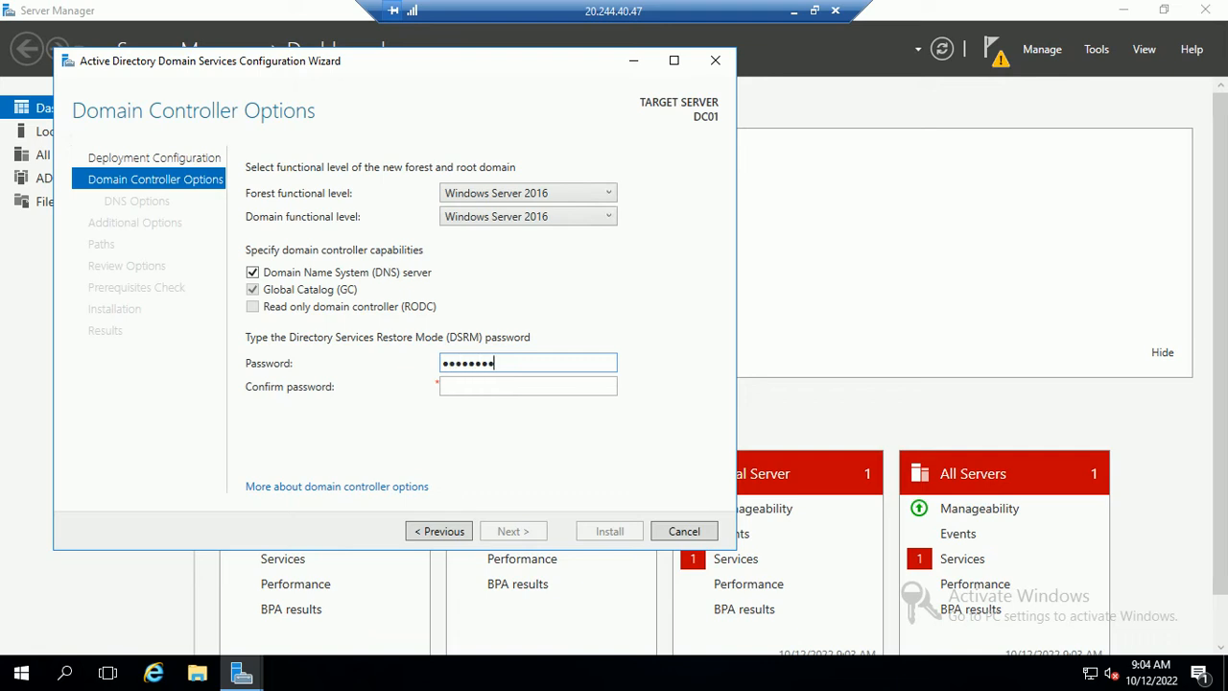
key(Tab)
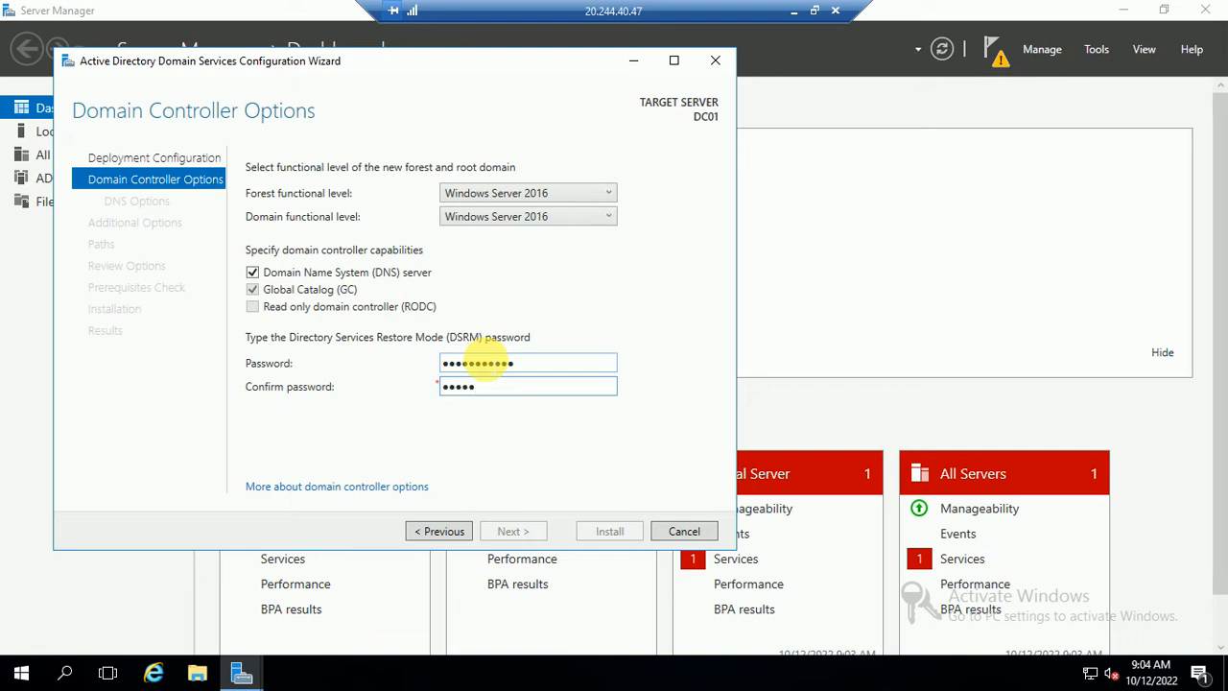
text(3)
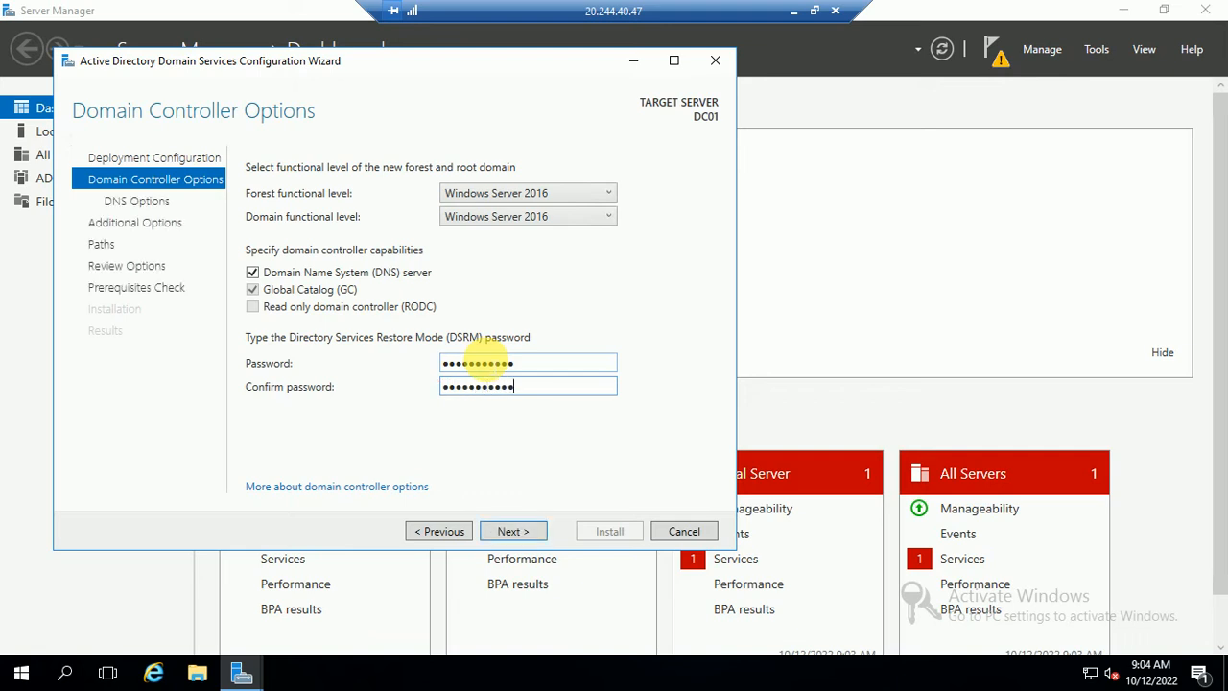
click(512, 531)
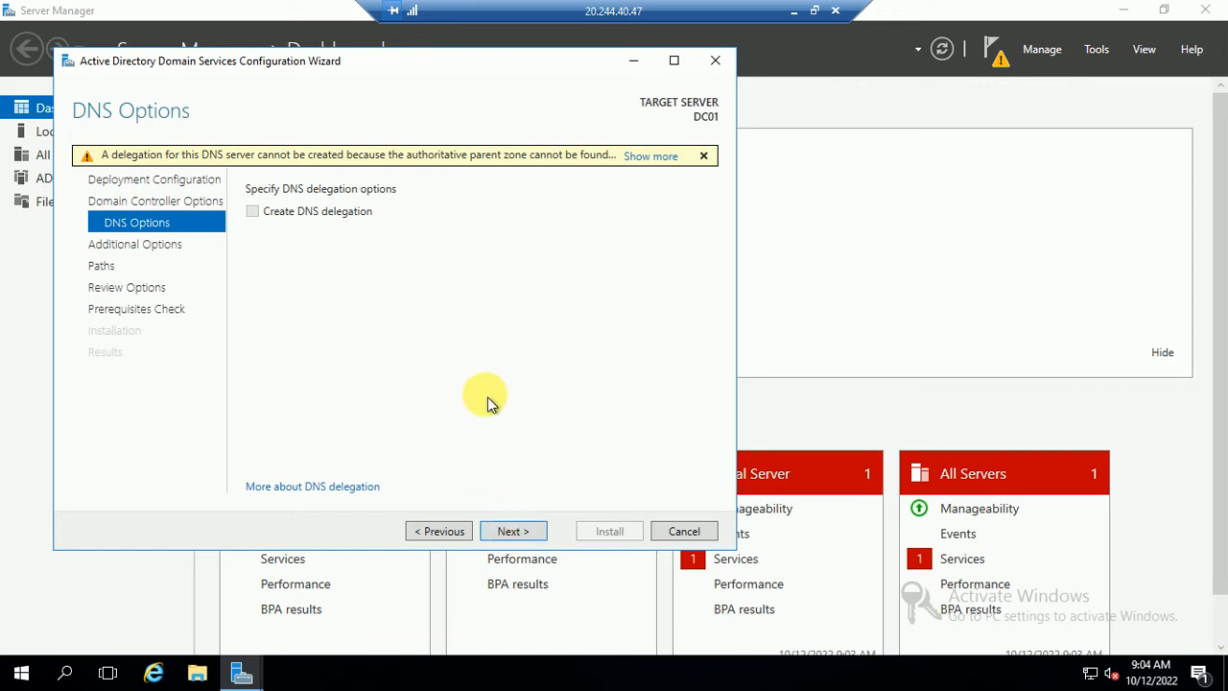
click(514, 535)
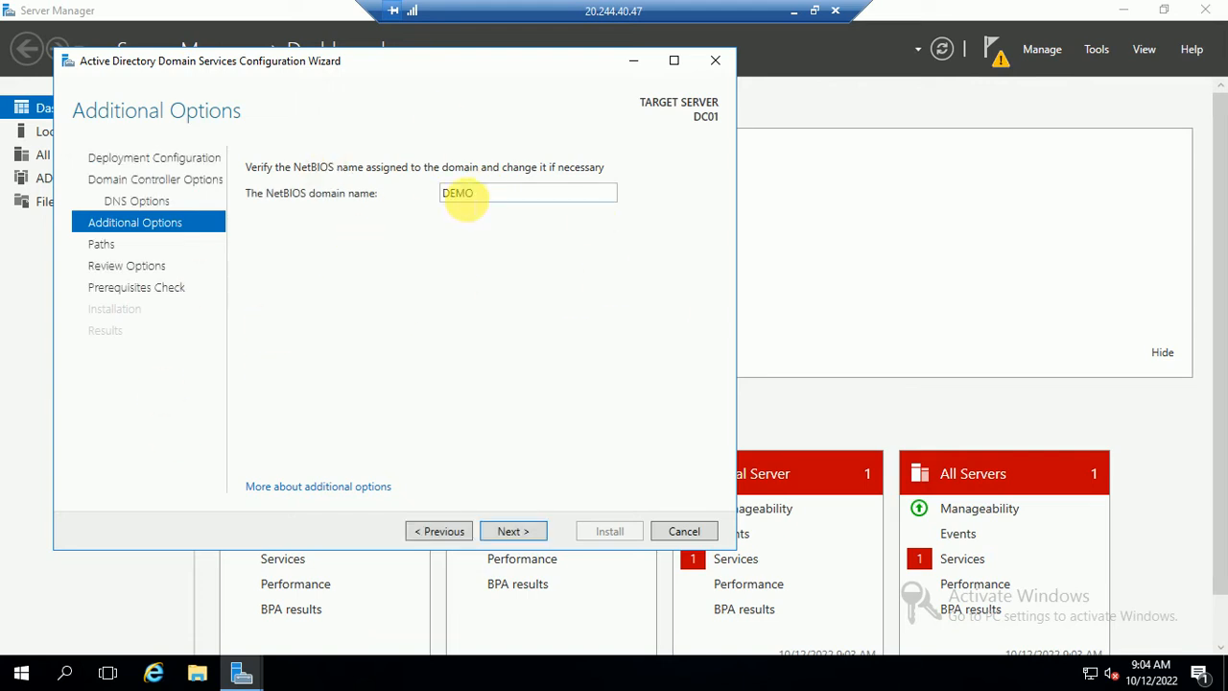
click(514, 533)
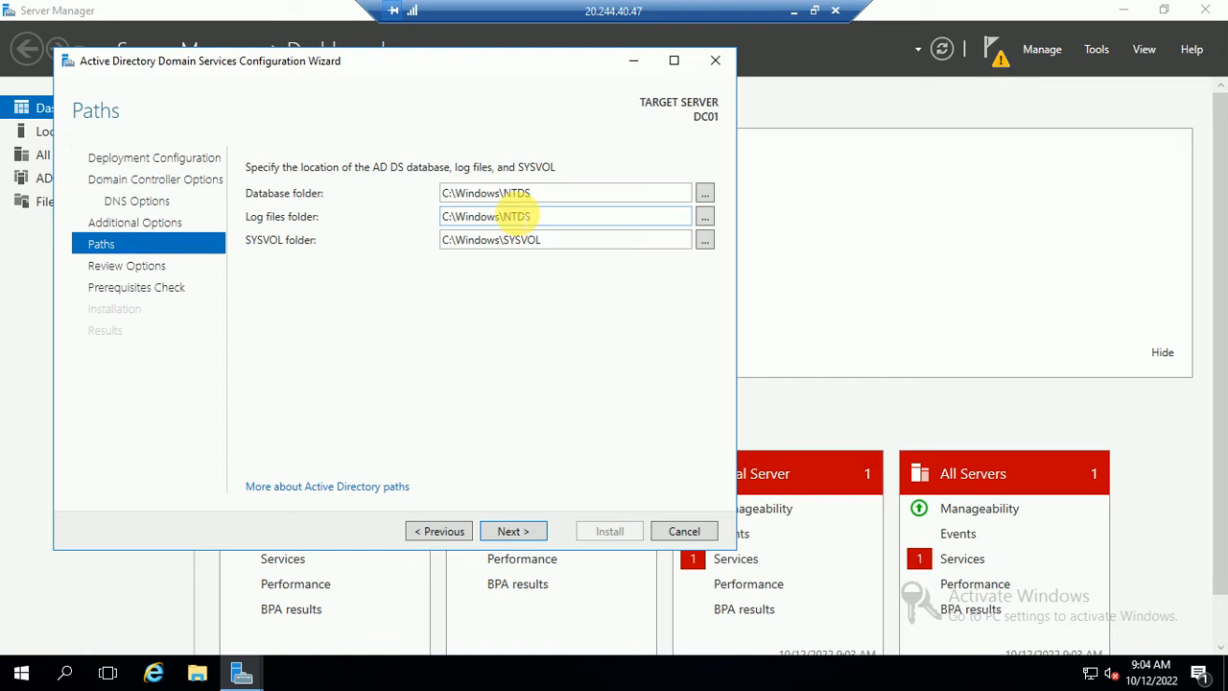
click(511, 530)
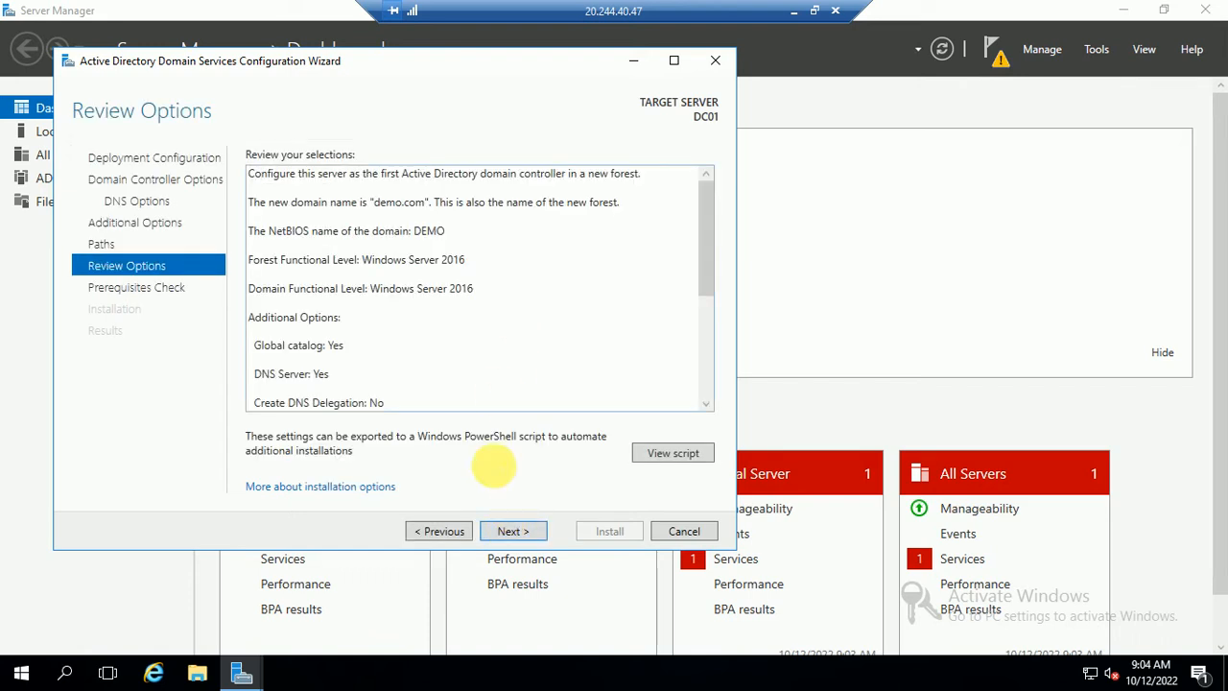
- Pass the prerequisites check and start installing DC01 as the demo.com domain controller
click(503, 540)
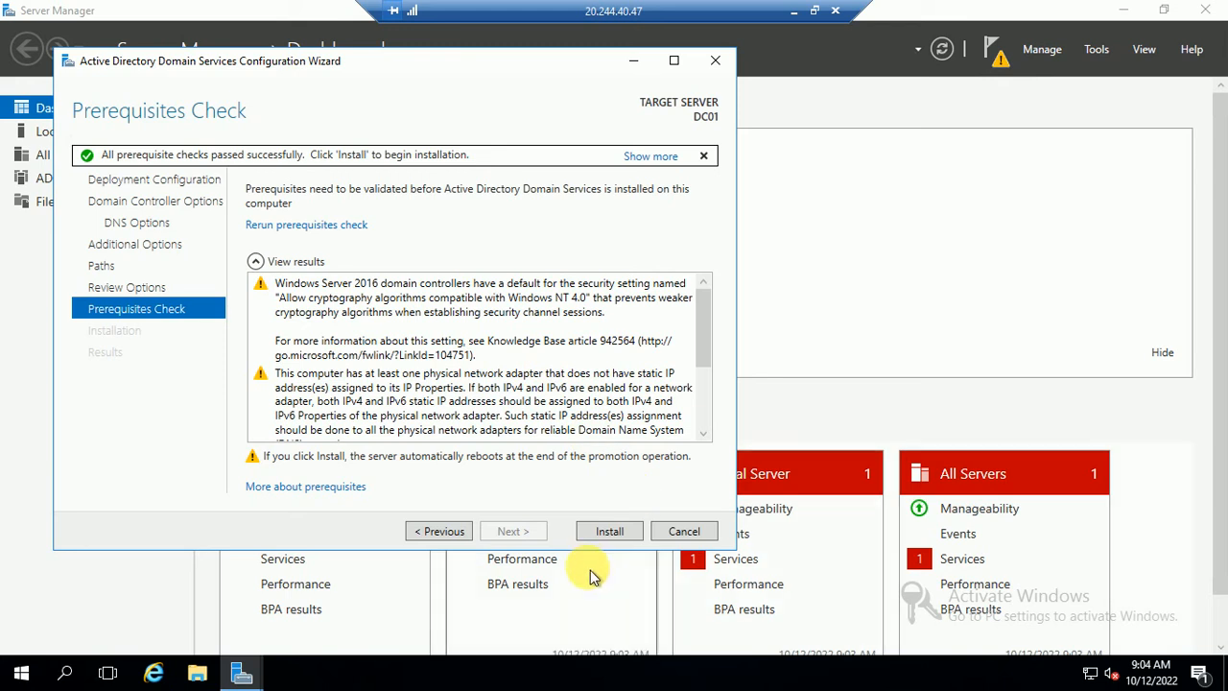
click(612, 534)
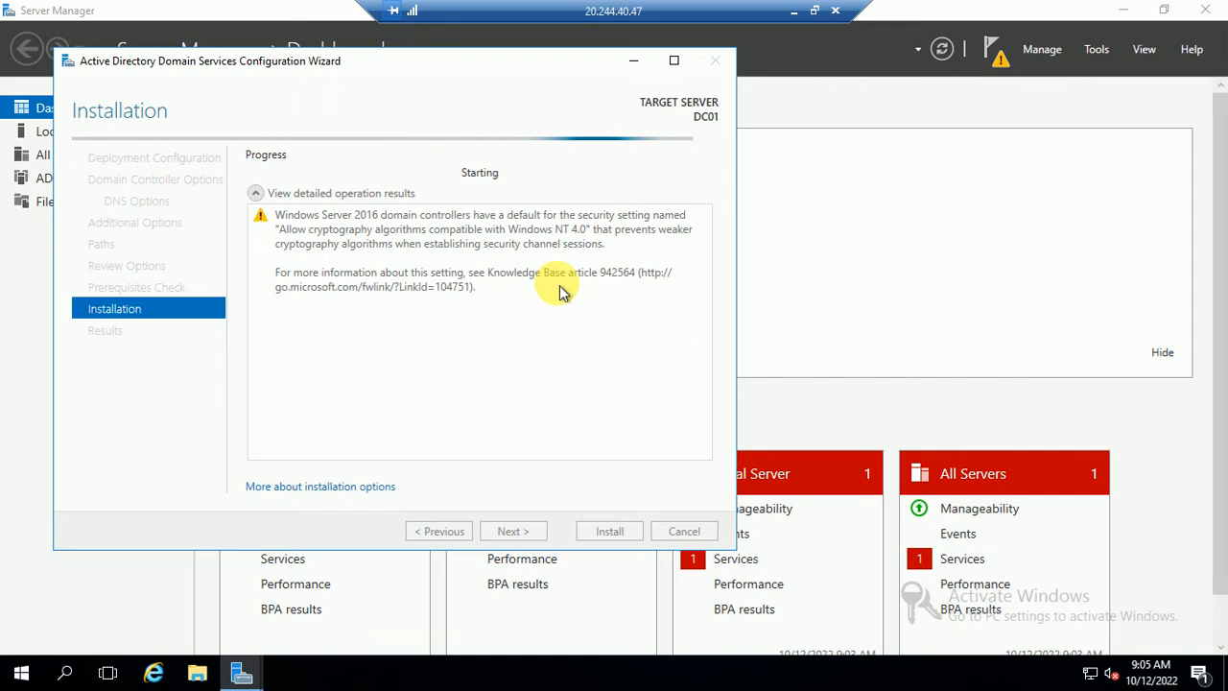
click(794, 10)
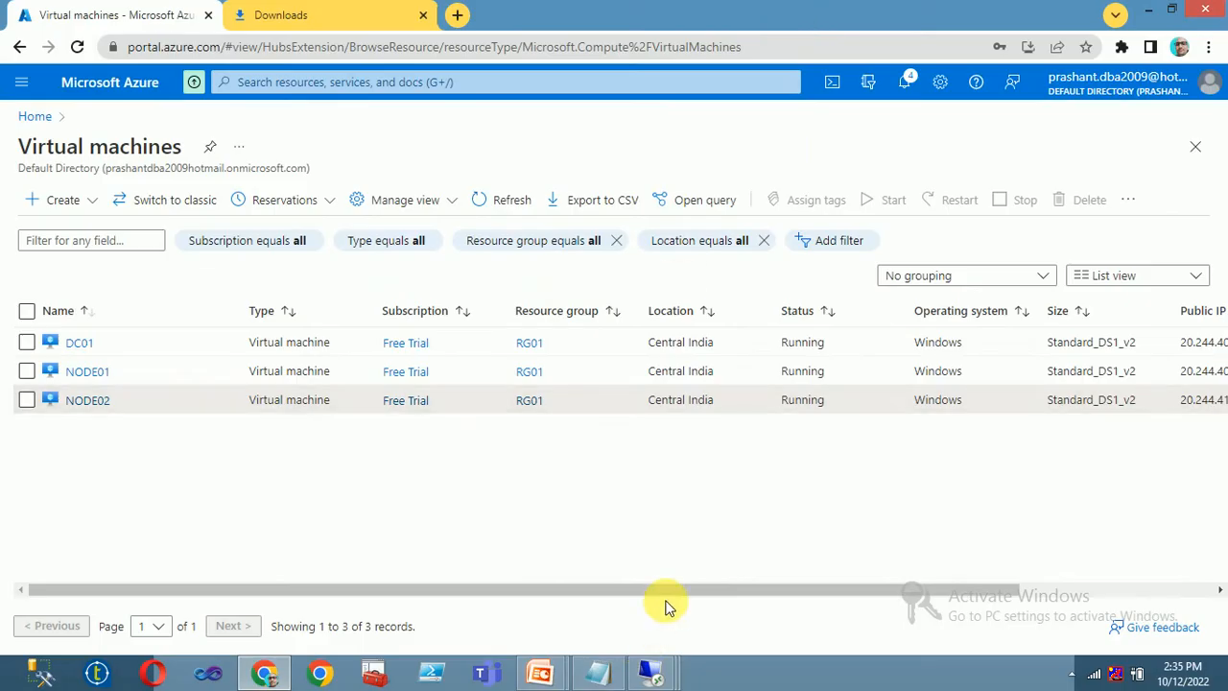
- On NODE01, open the Network and Sharing Center from the tray's network icon
mouse_move(658, 679)
click(647, 537)
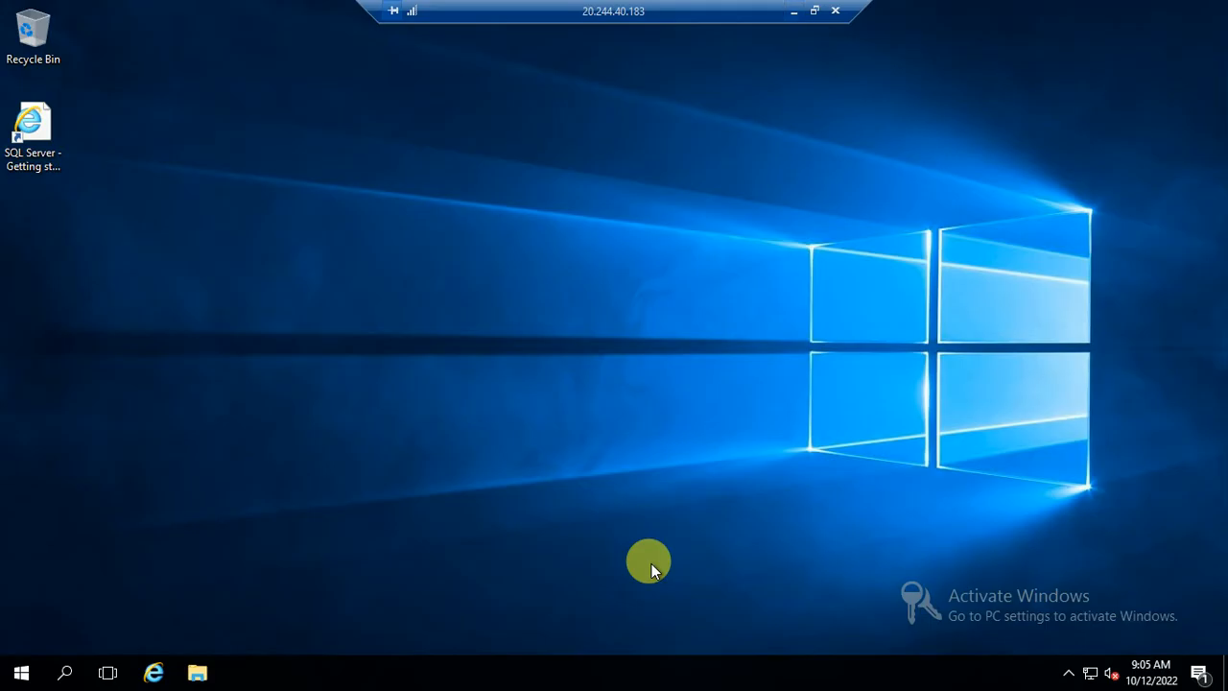
click(1067, 676)
right_click(1089, 673)
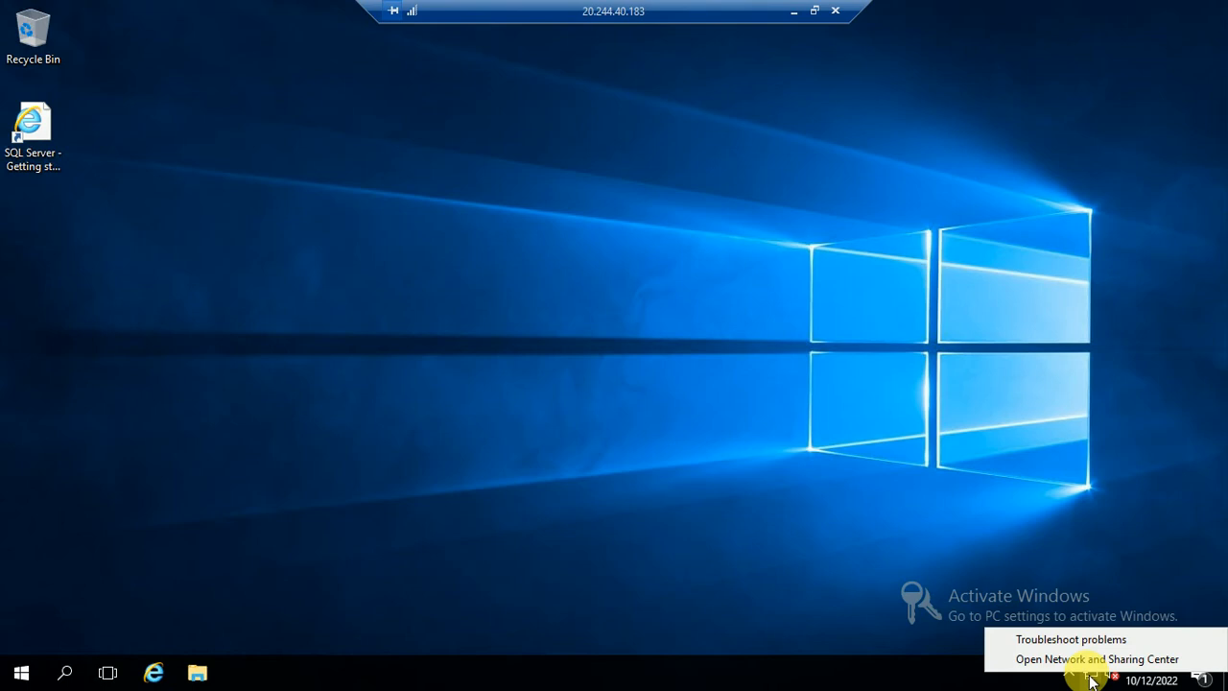
click(983, 656)
right_click(1093, 678)
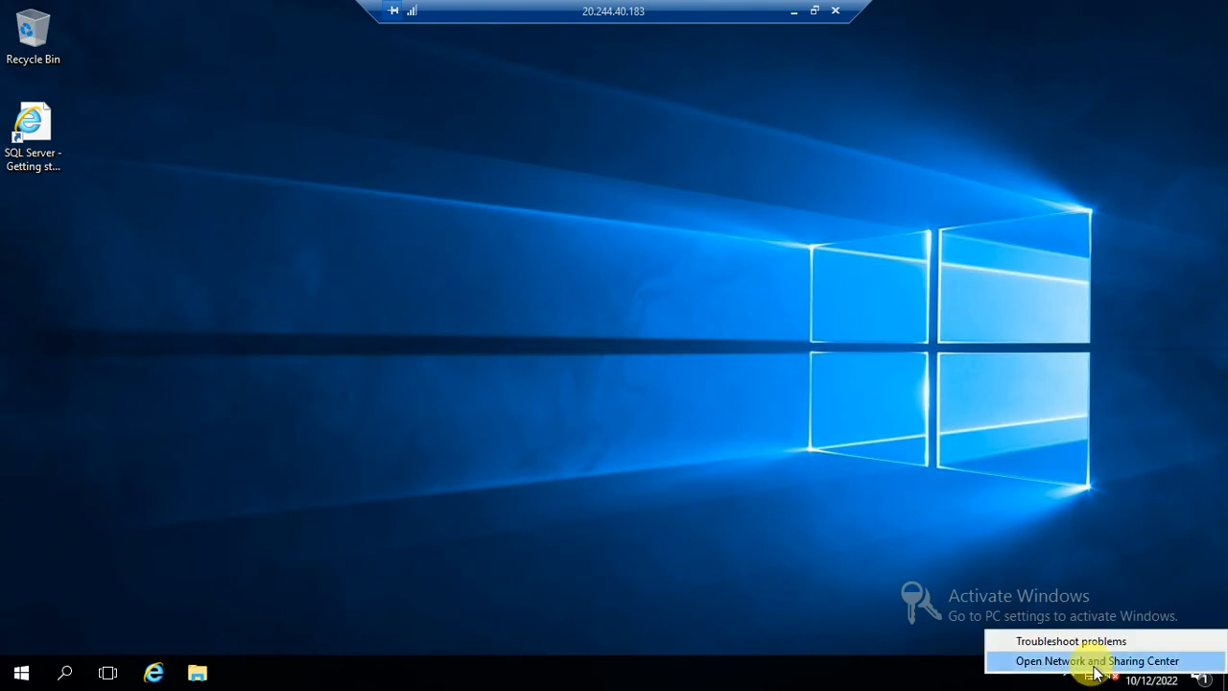
click(1094, 662)
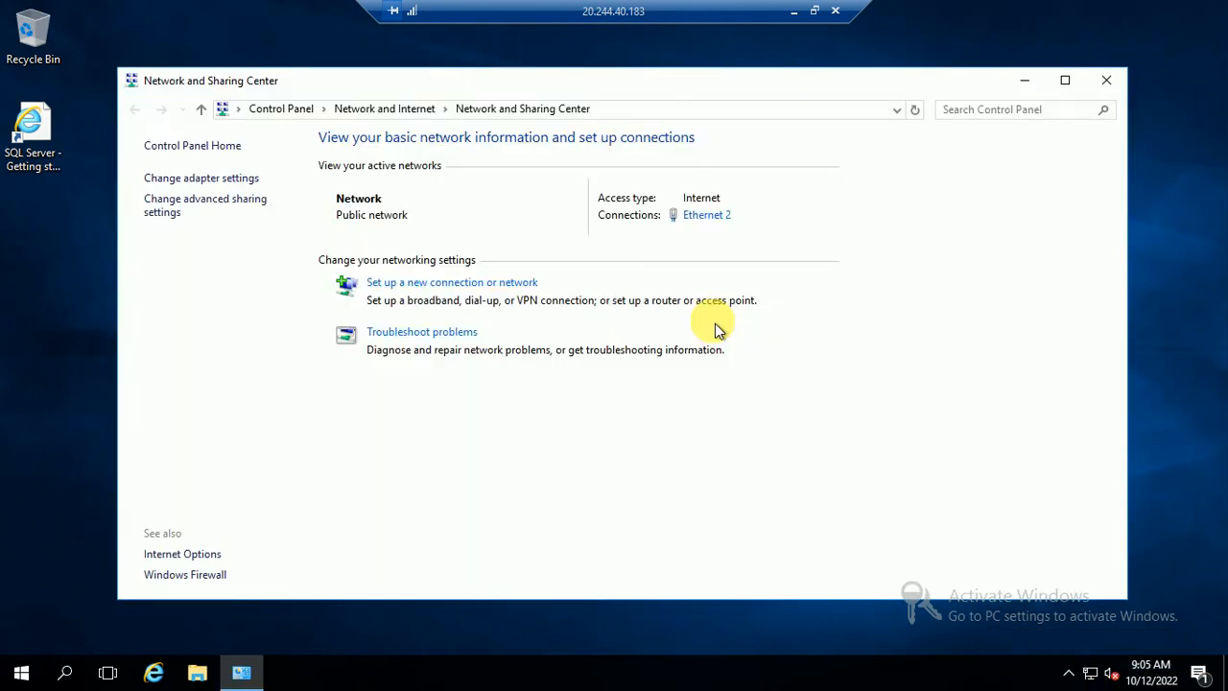
- Set Ethernet 2's IPv4 preferred DNS server to 10.0.0.4 and apply it
click(714, 227)
click(508, 489)
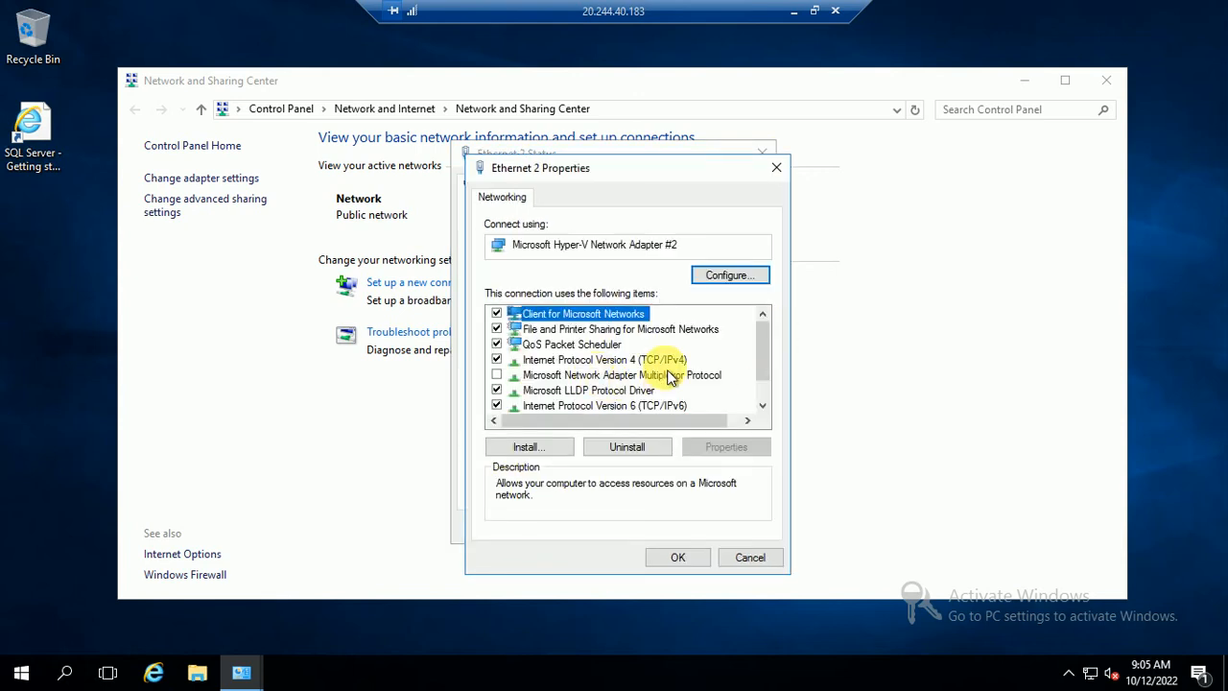
click(660, 360)
click(729, 451)
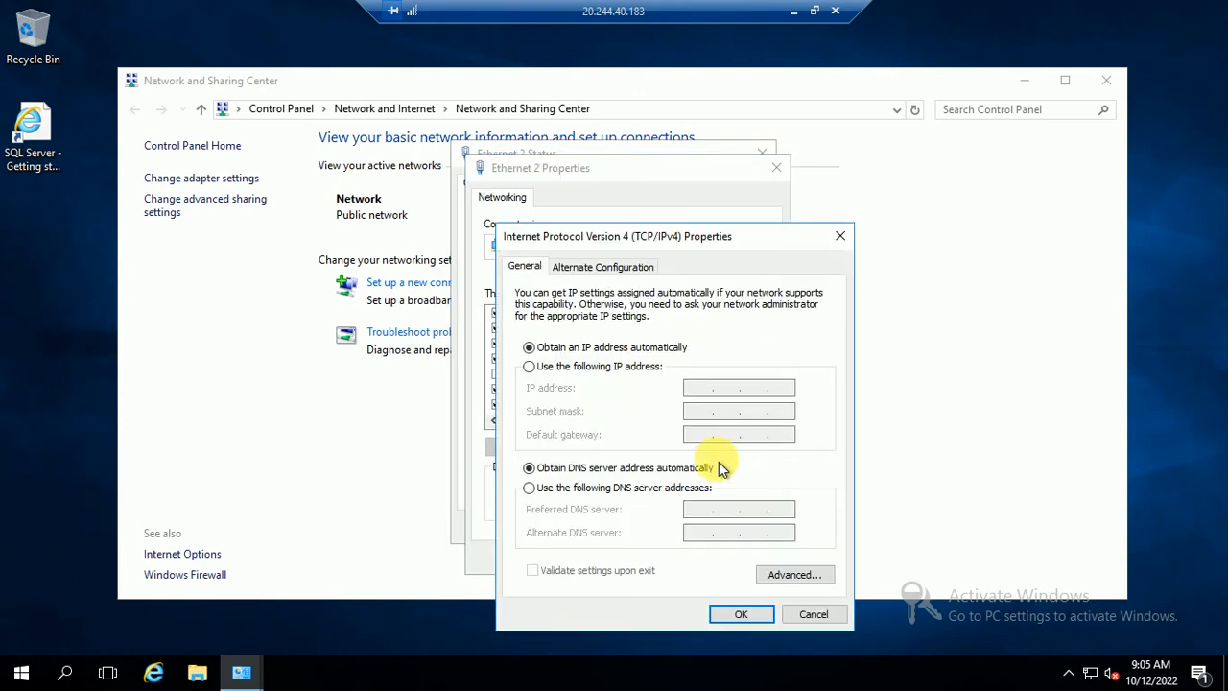
click(572, 487)
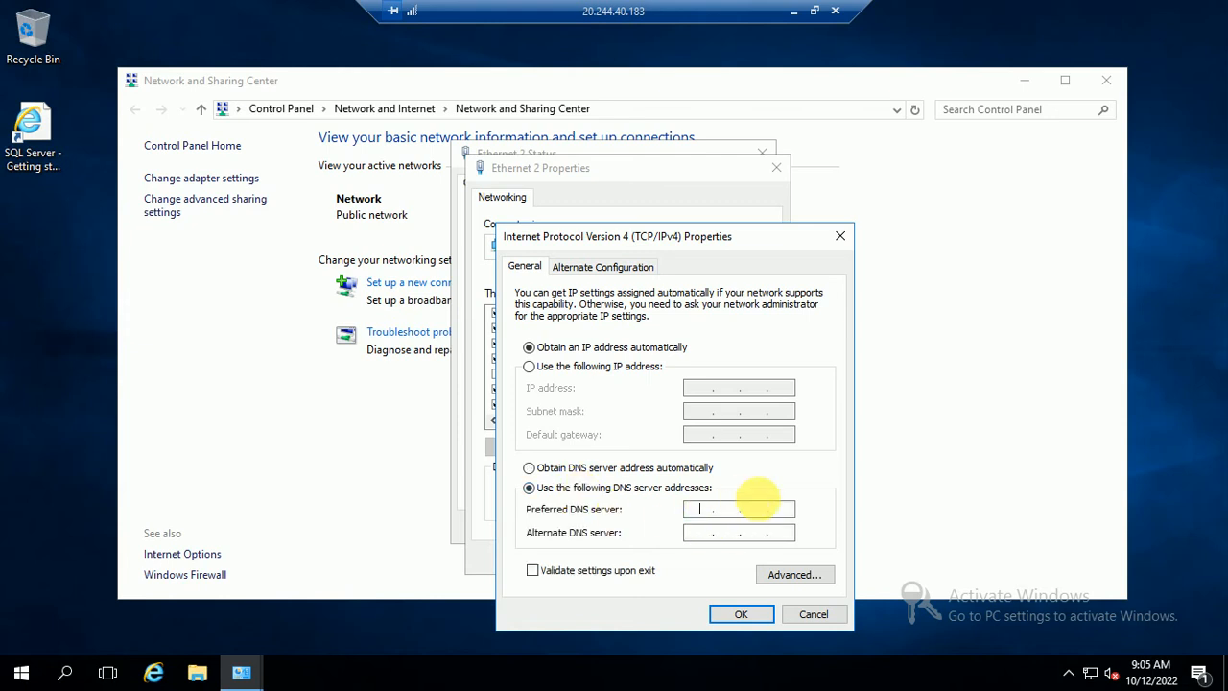
text(10.0.0.4)
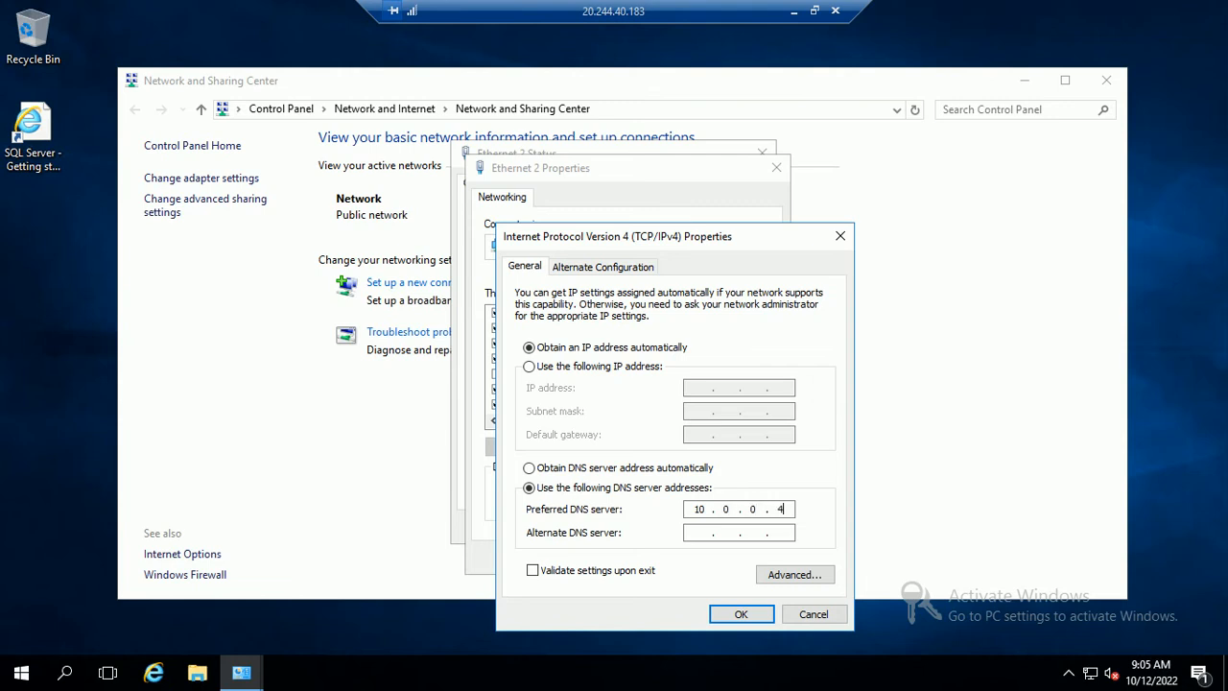
click(738, 612)
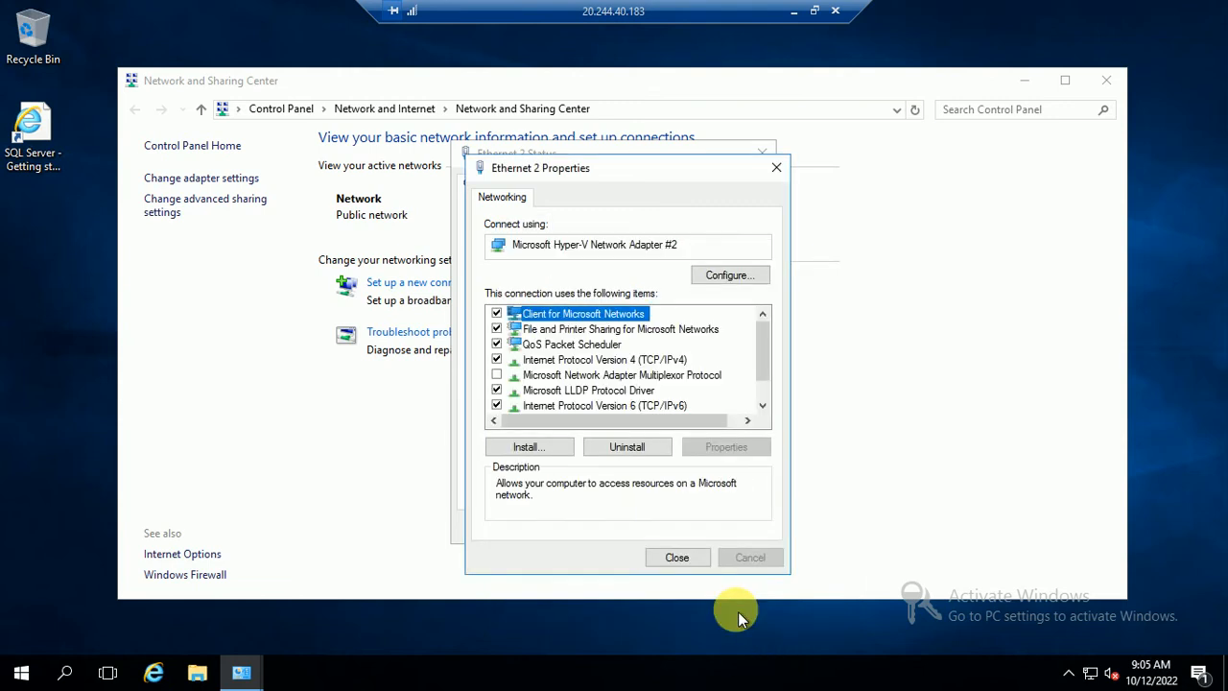
click(672, 559)
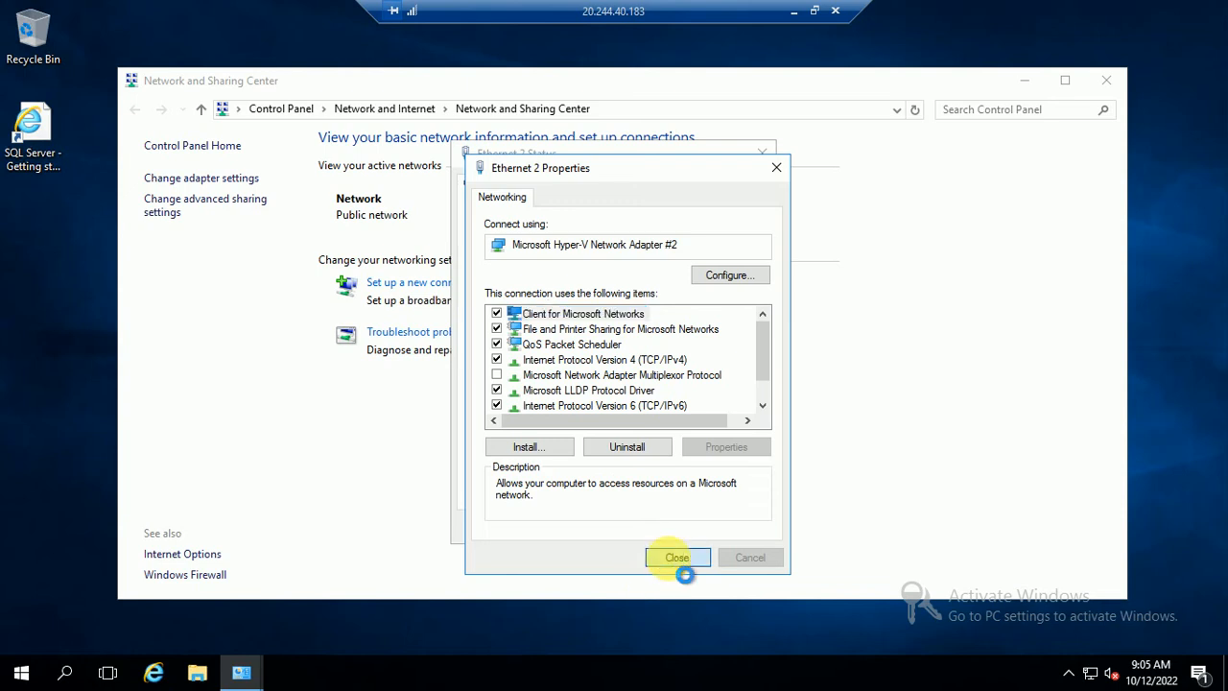
- Switch to NODE02, close Server Manager, and open the Network and Sharing Center
click(794, 11)
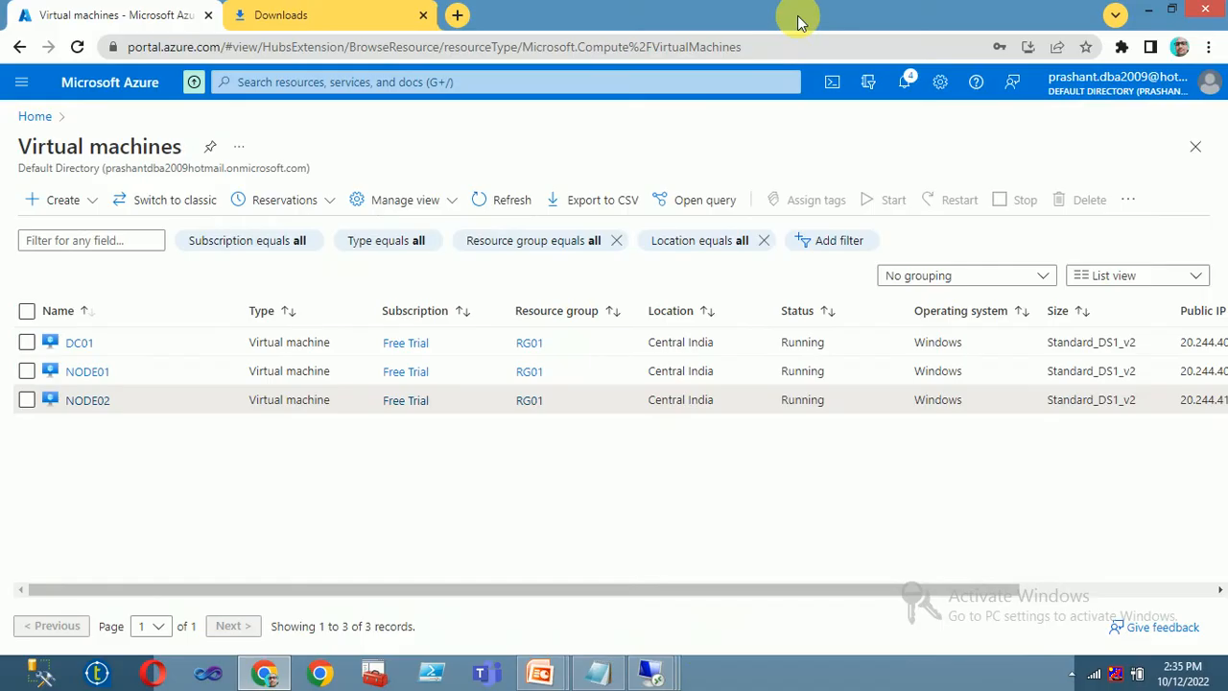
mouse_move(676, 668)
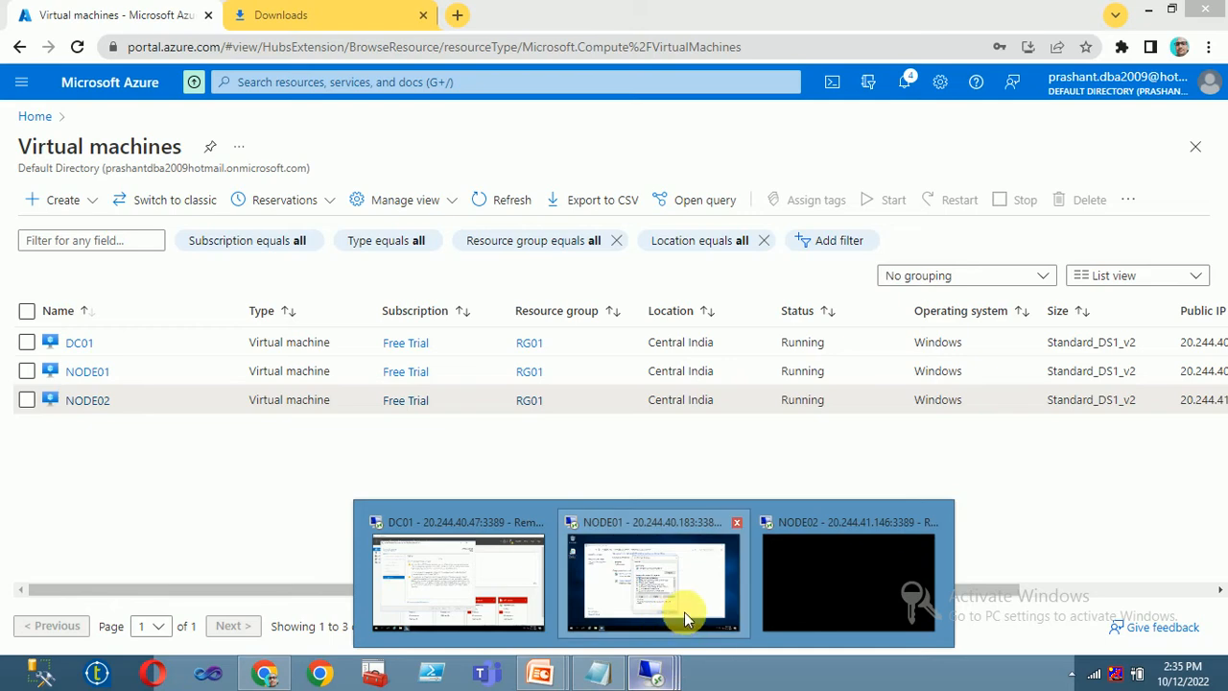
click(768, 594)
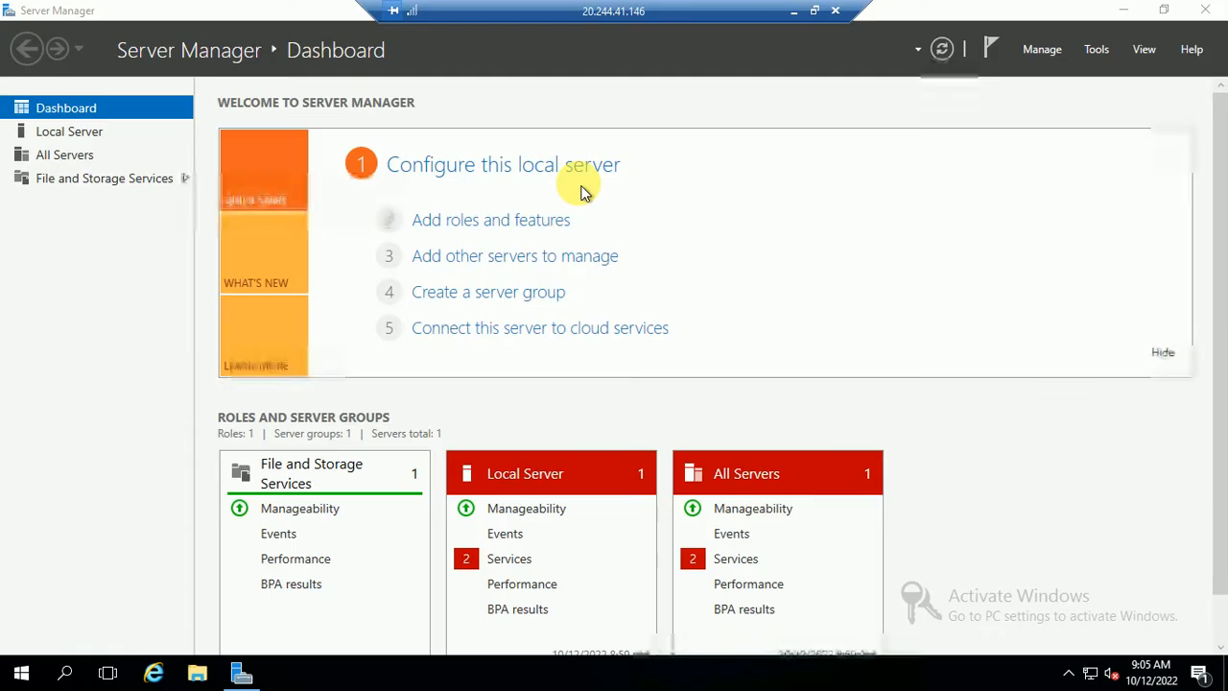
click(1204, 12)
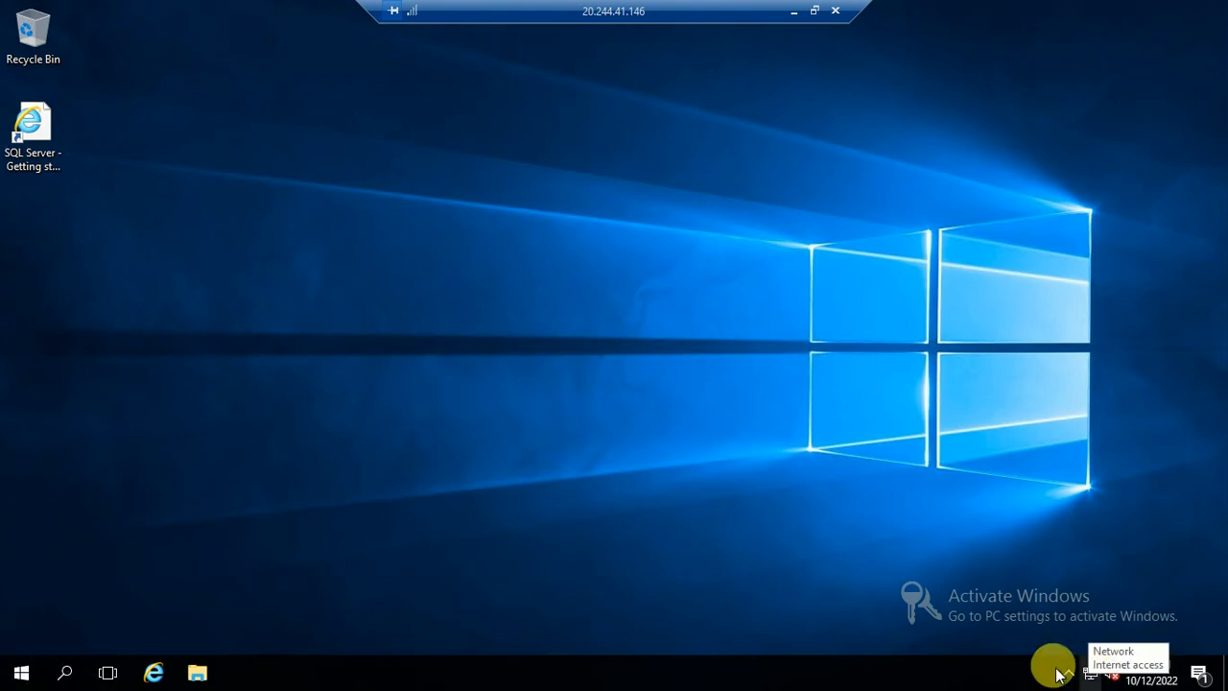
key(super)
key(super)
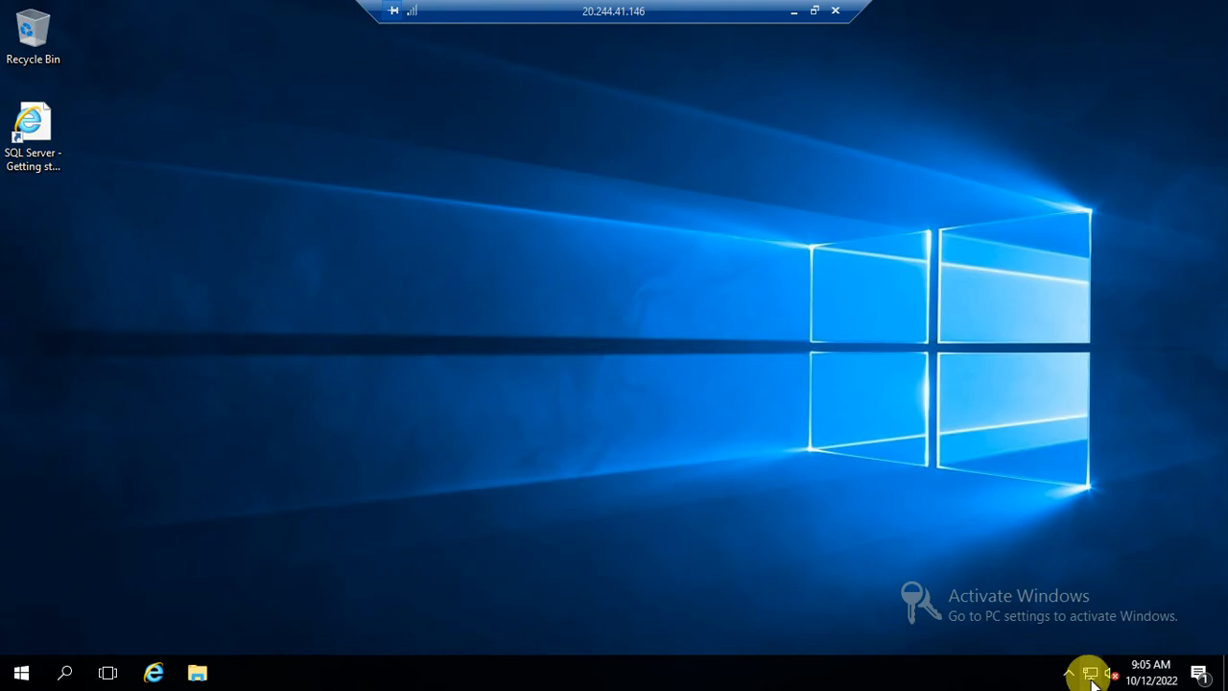
right_click(1091, 675)
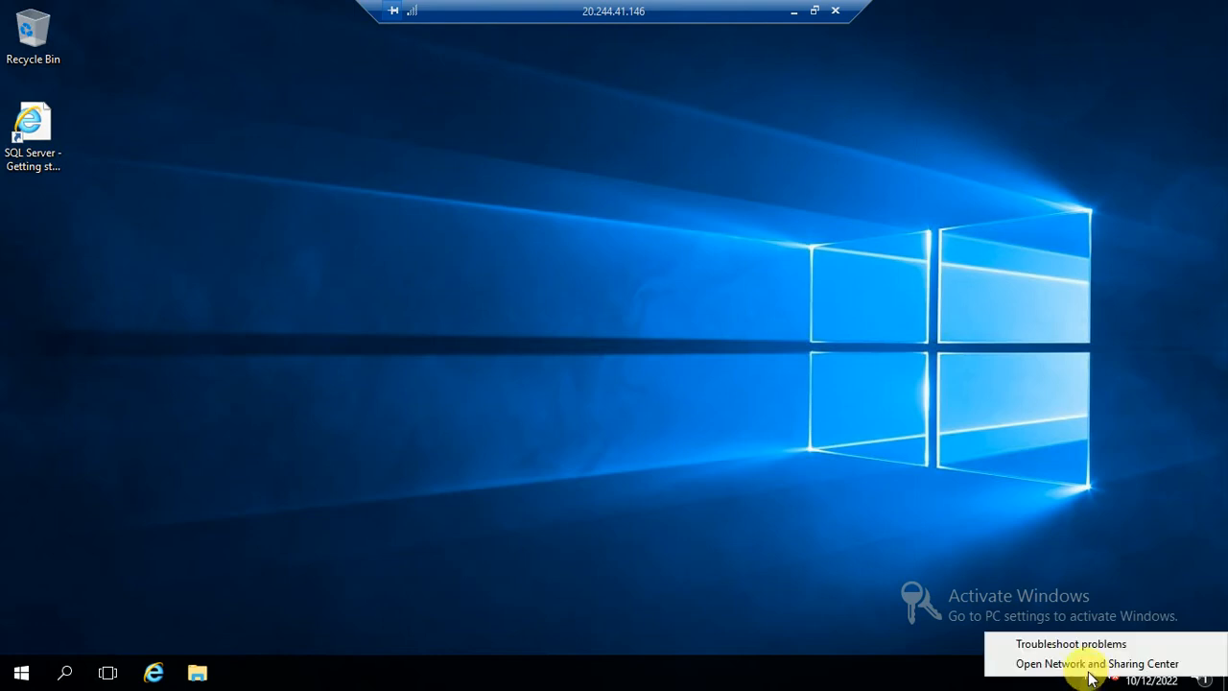
click(1088, 663)
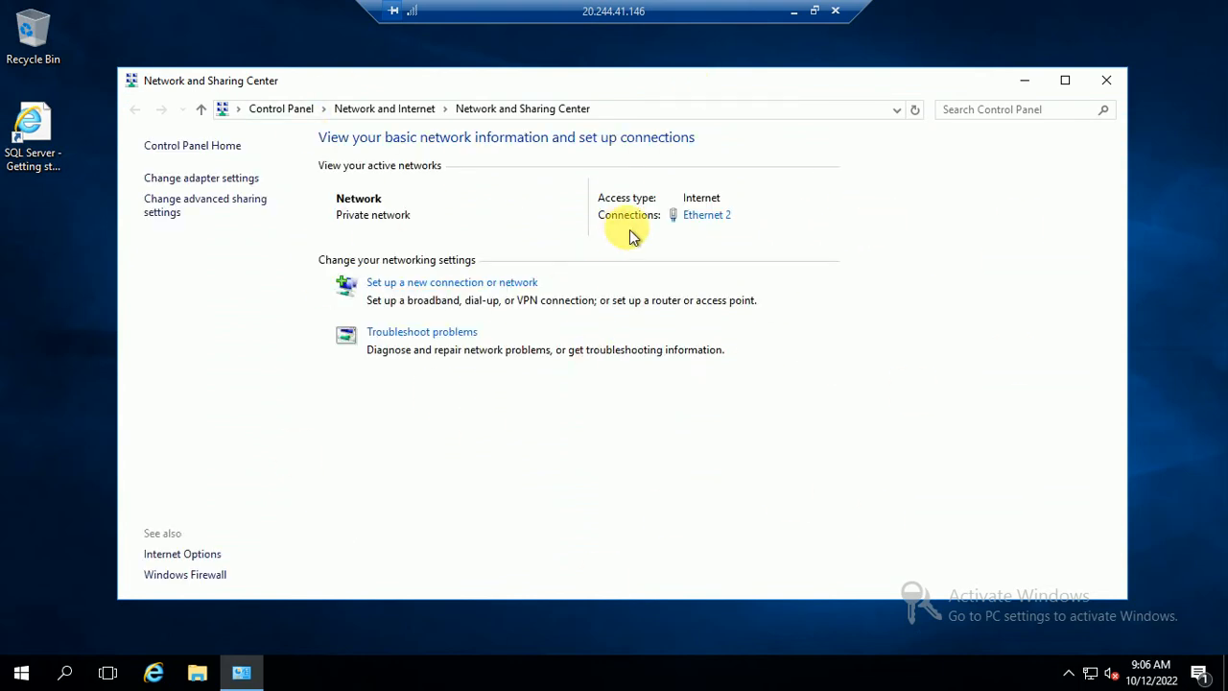
- Enter 10.0.0.4 as Ethernet 2's IPv4 preferred DNS server on NODE02
click(706, 214)
click(508, 485)
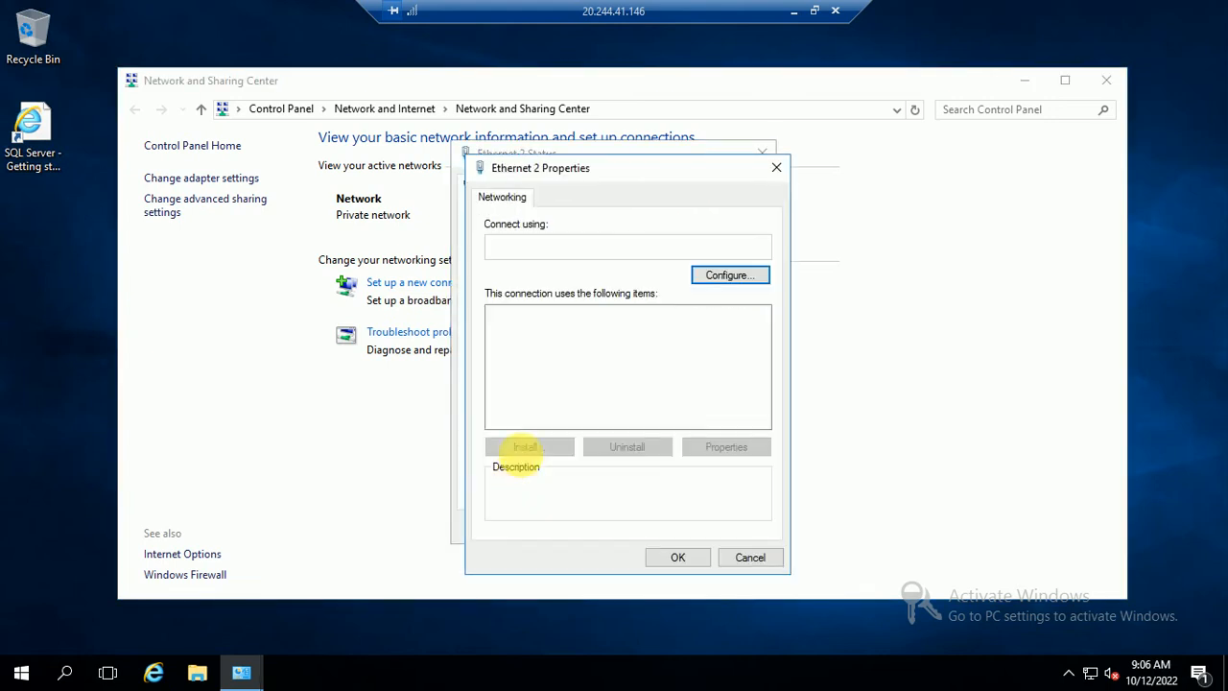
click(634, 363)
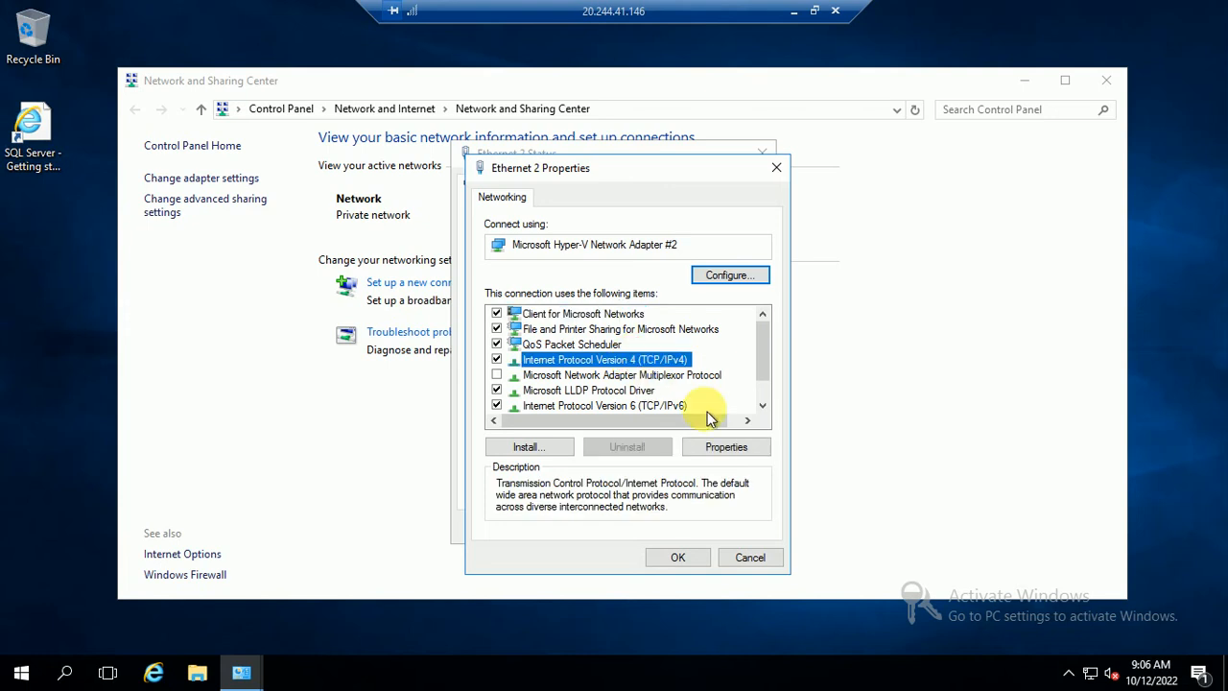
click(726, 447)
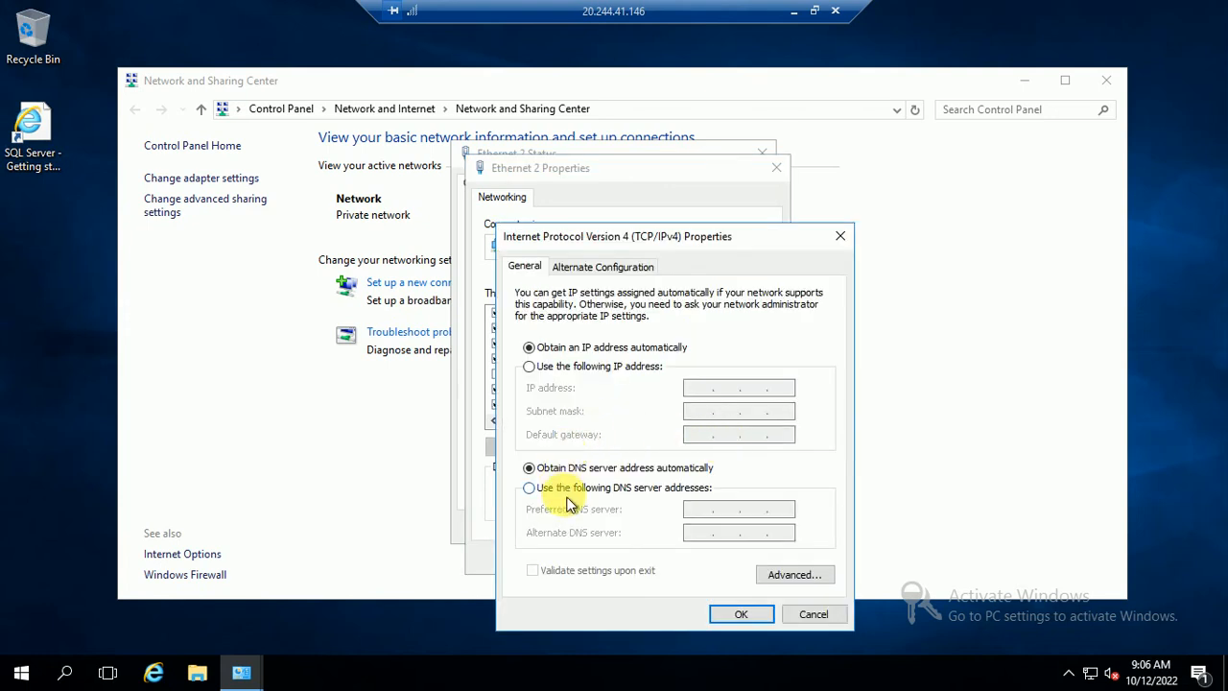
click(566, 489)
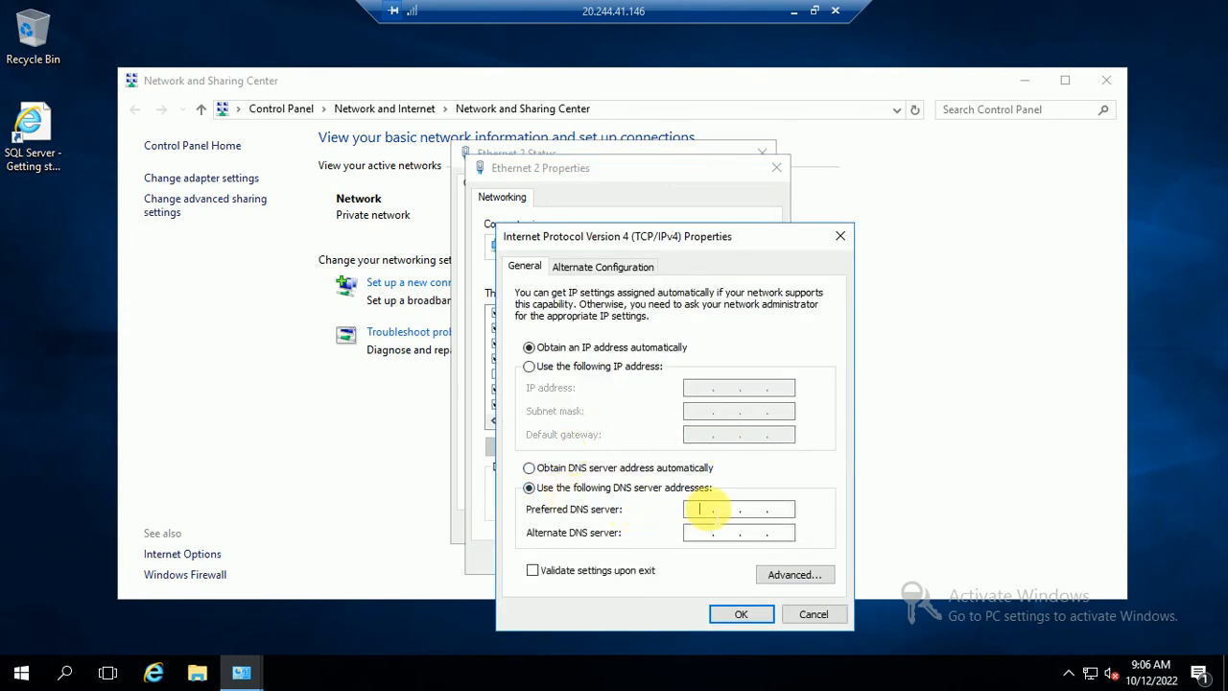
text(10 . 0 . 0 . 4)
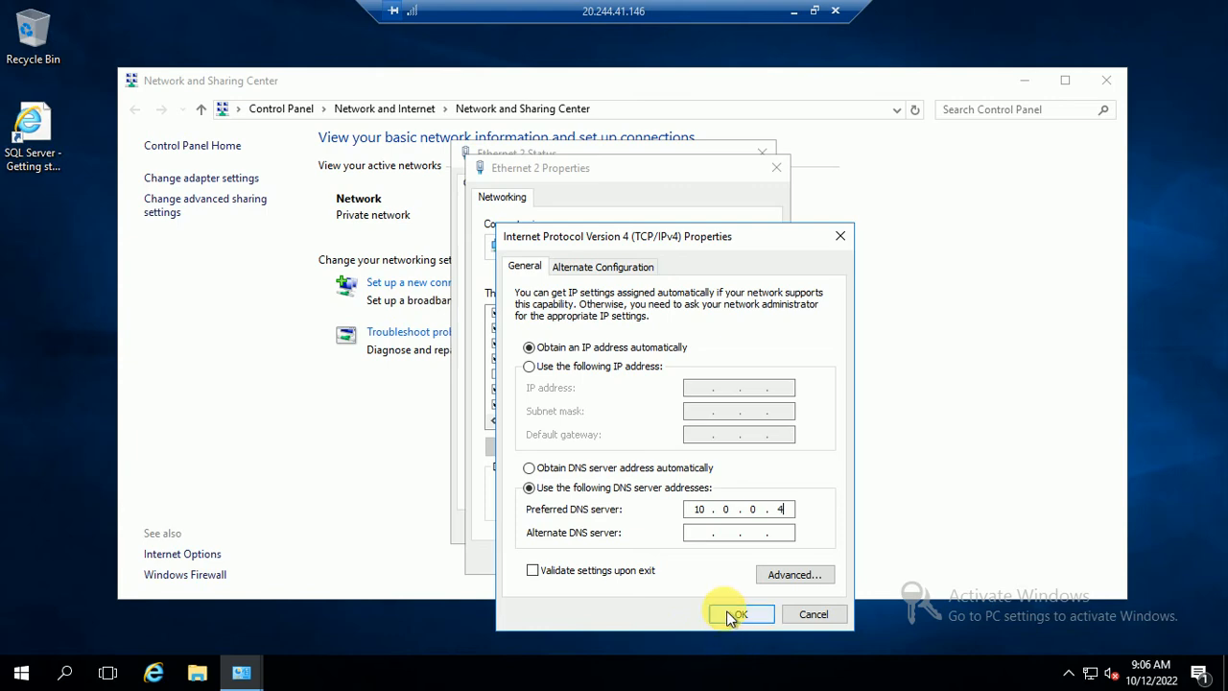
click(793, 12)
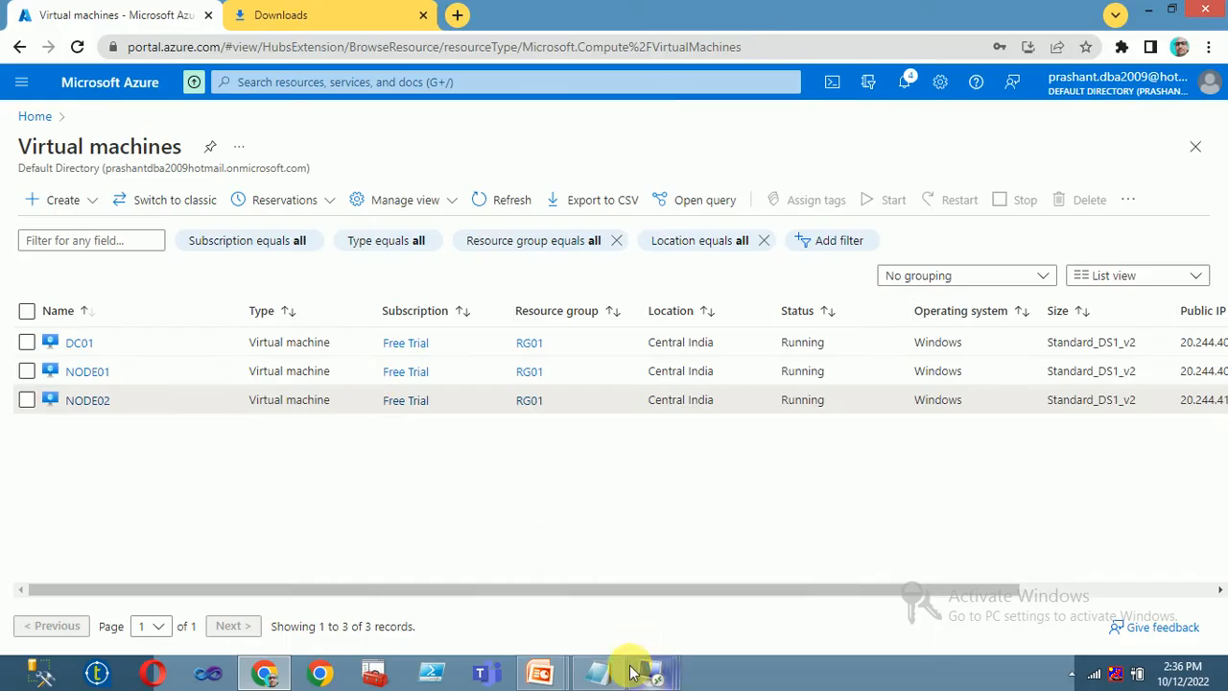
- Check in the Notepad notes that DC01's address is 10.0.0.4
click(598, 670)
drag(485, 141, 568, 146)
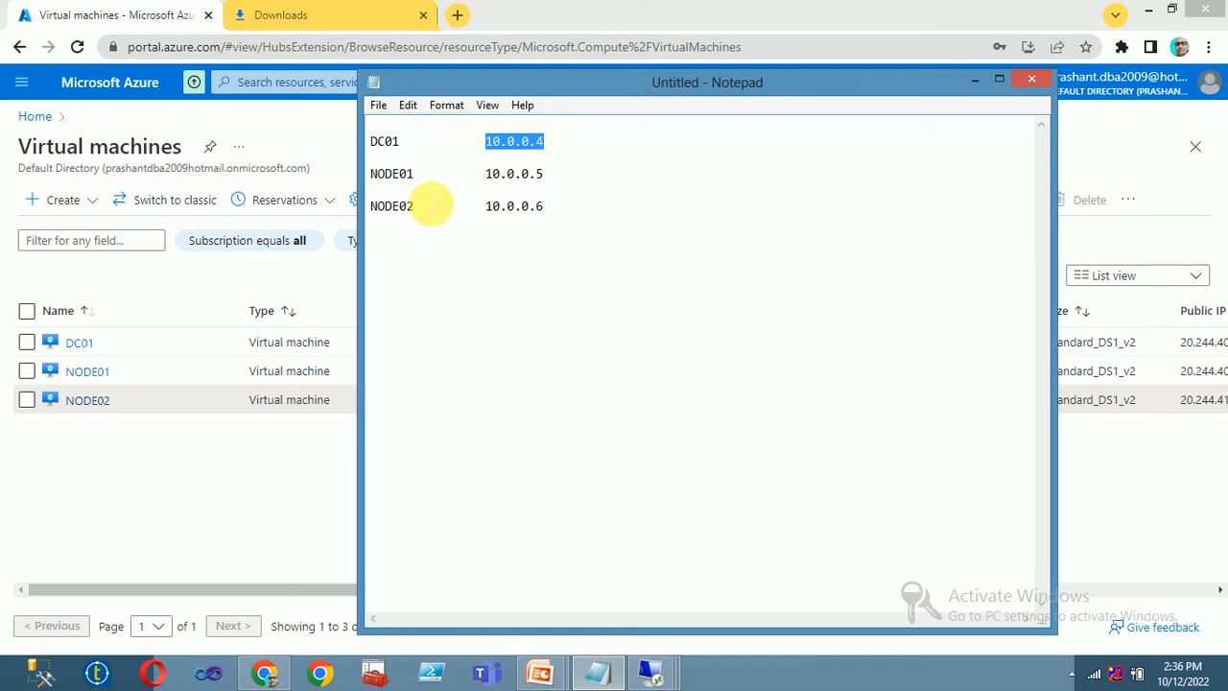
drag(371, 174, 612, 206)
click(501, 157)
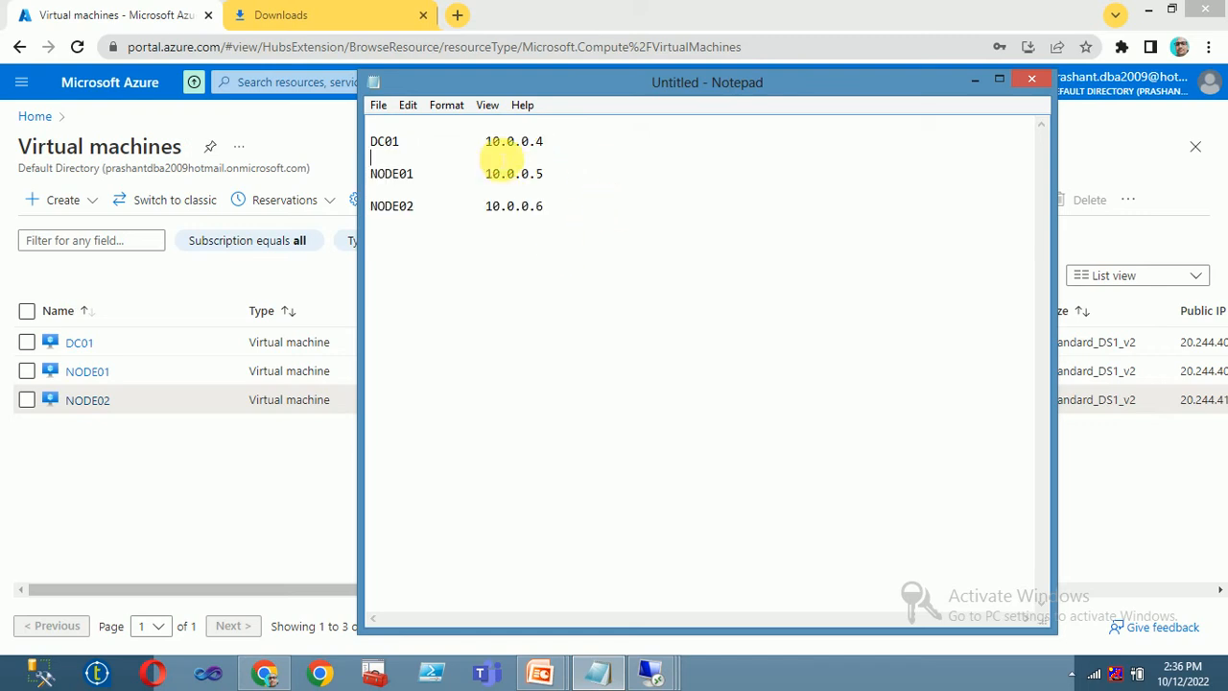
drag(487, 141, 560, 144)
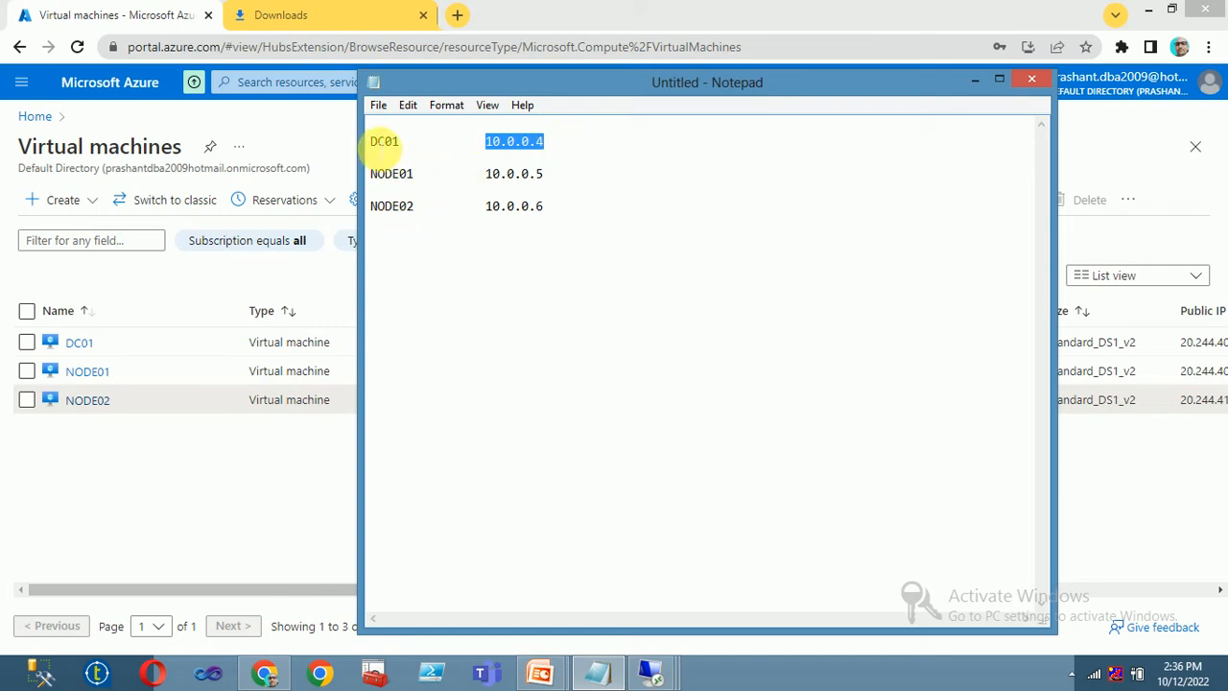
drag(380, 147, 552, 130)
- Confirm NODE02's IPv4 preferred DNS of 10.0.0.4 with OK
mouse_move(662, 660)
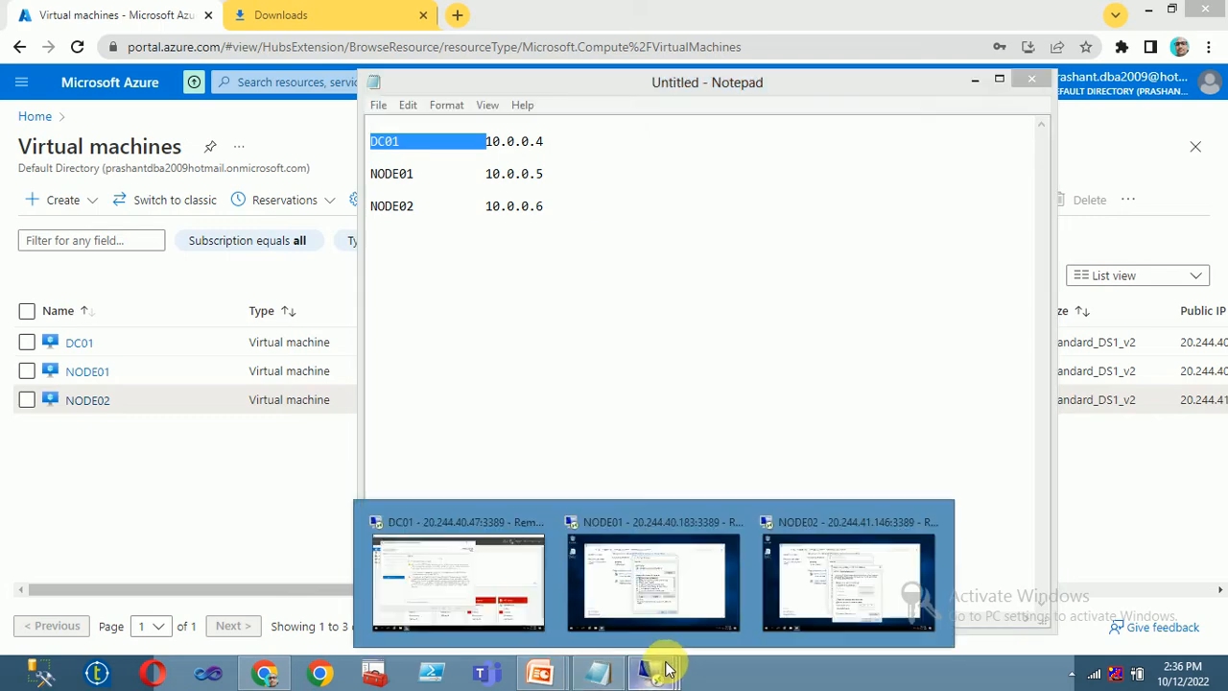
click(793, 575)
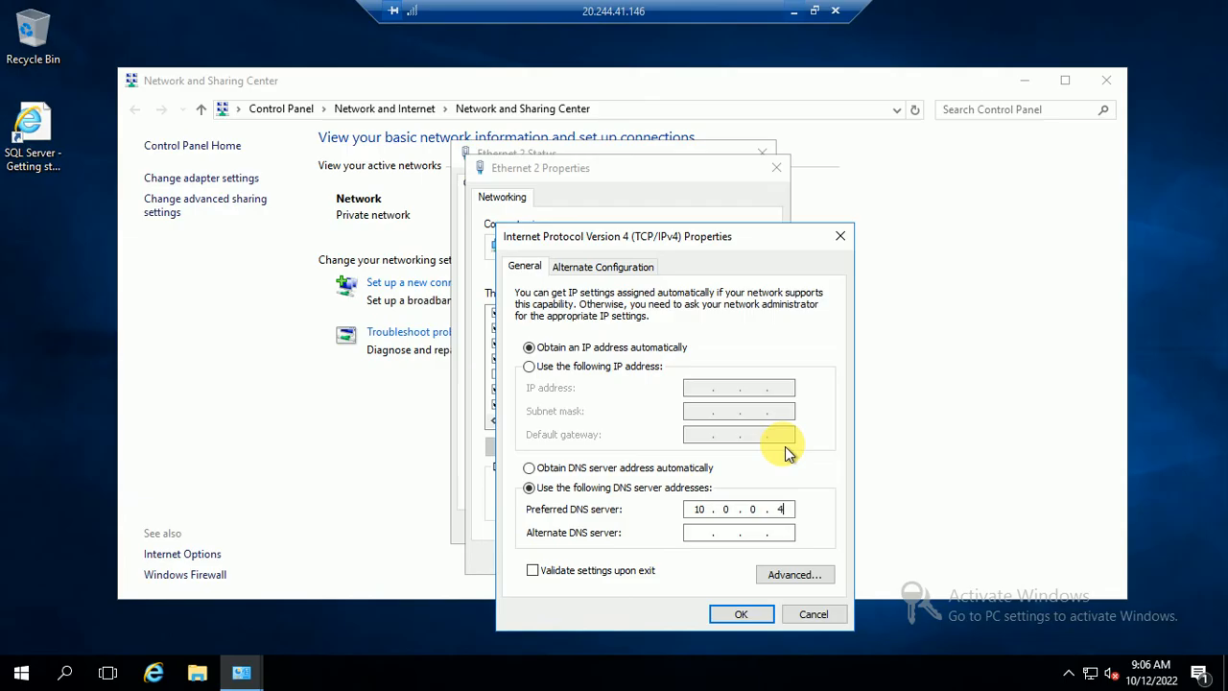
click(744, 619)
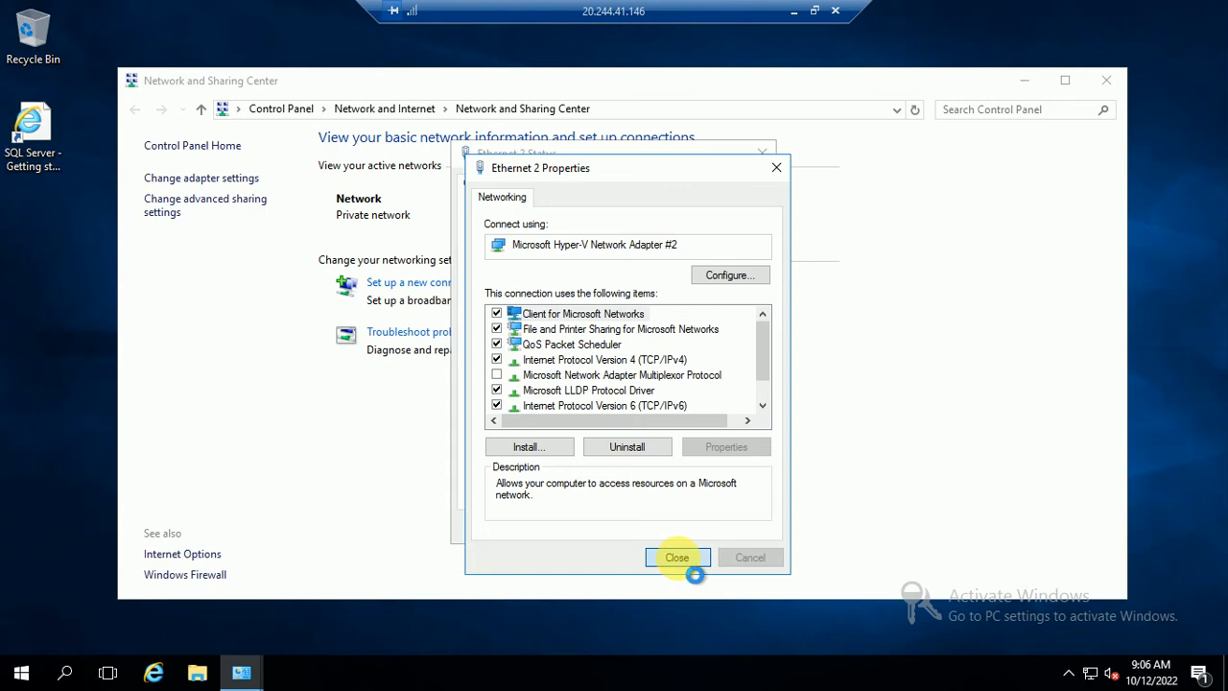
- On DC01, dismiss the sign-out notice and close the domain controller configuration wizard
click(793, 10)
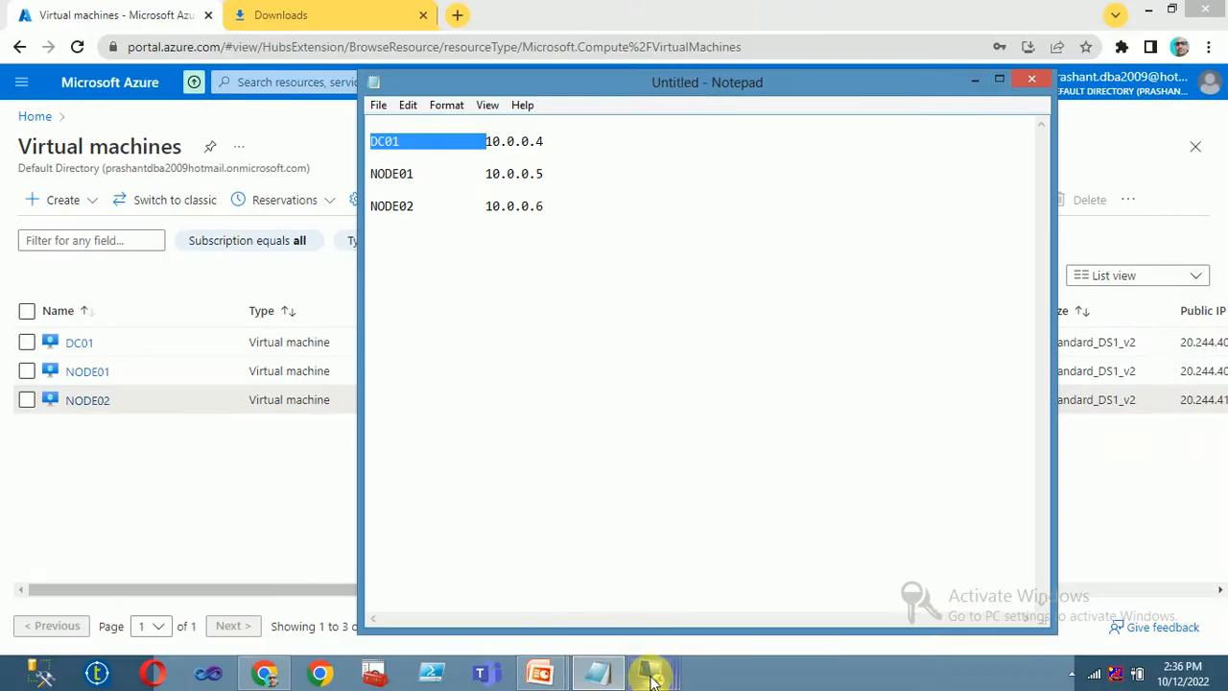
mouse_move(651, 678)
click(422, 503)
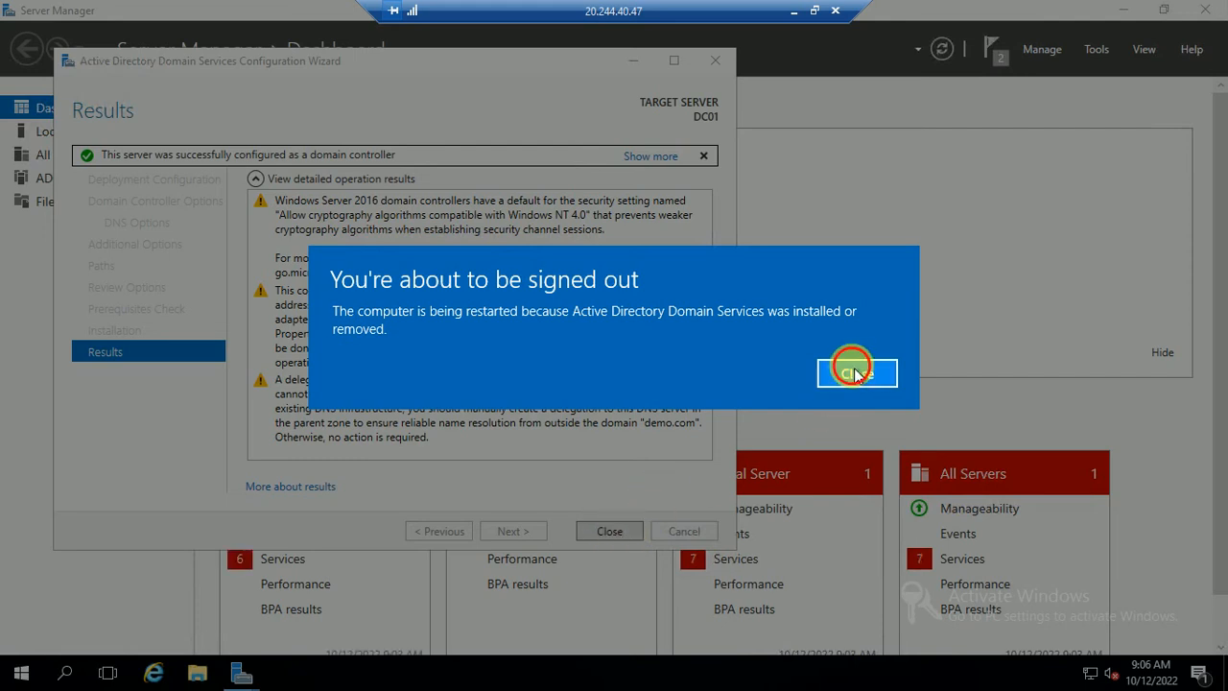
click(855, 373)
click(609, 533)
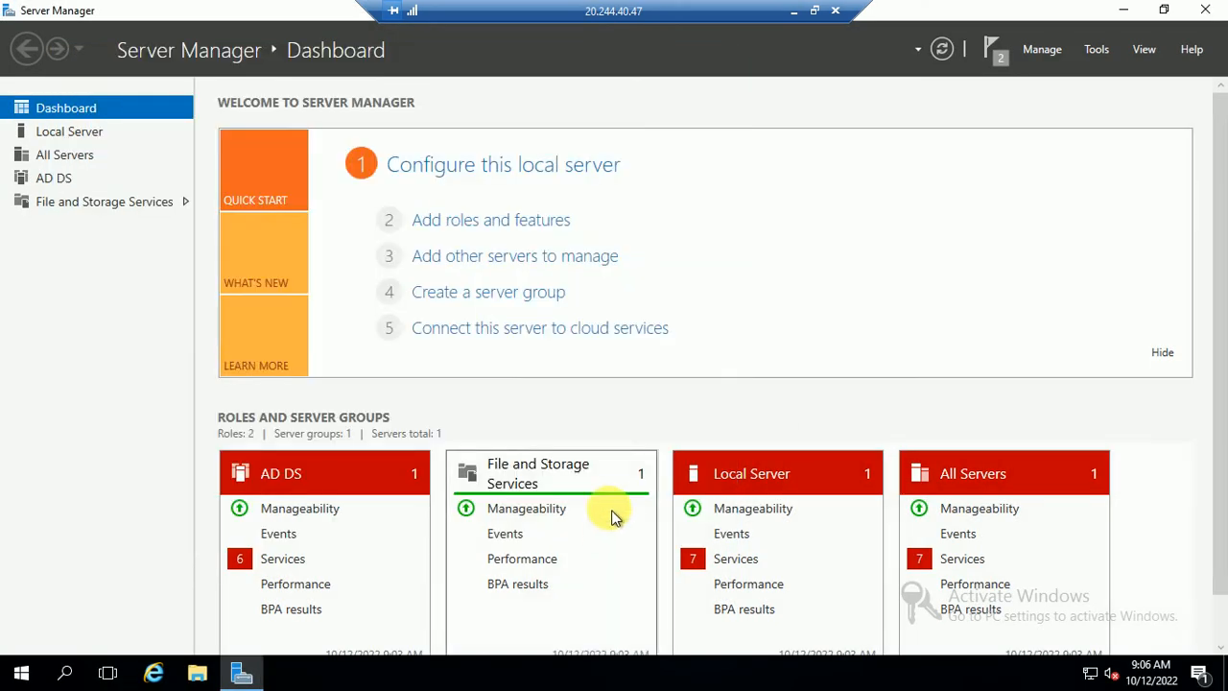
- Close DC01's Server Manager, refresh its desktop, and minimize the session and Notepad
click(1215, 14)
right_click(592, 308)
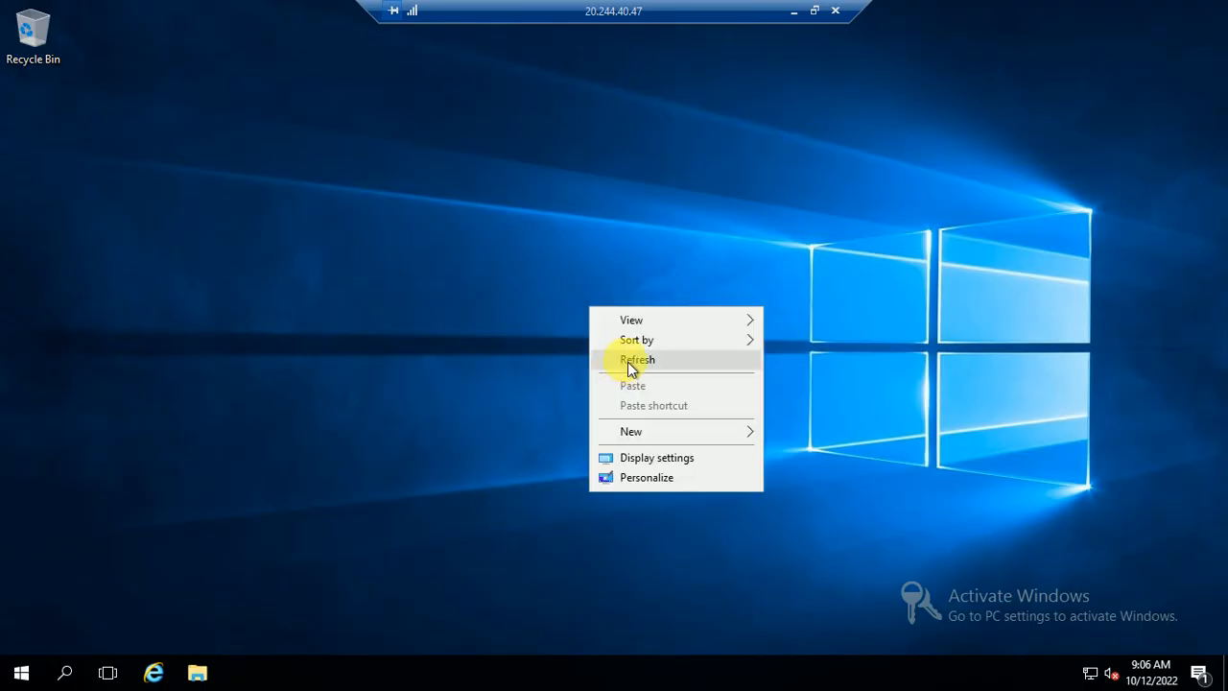
click(628, 361)
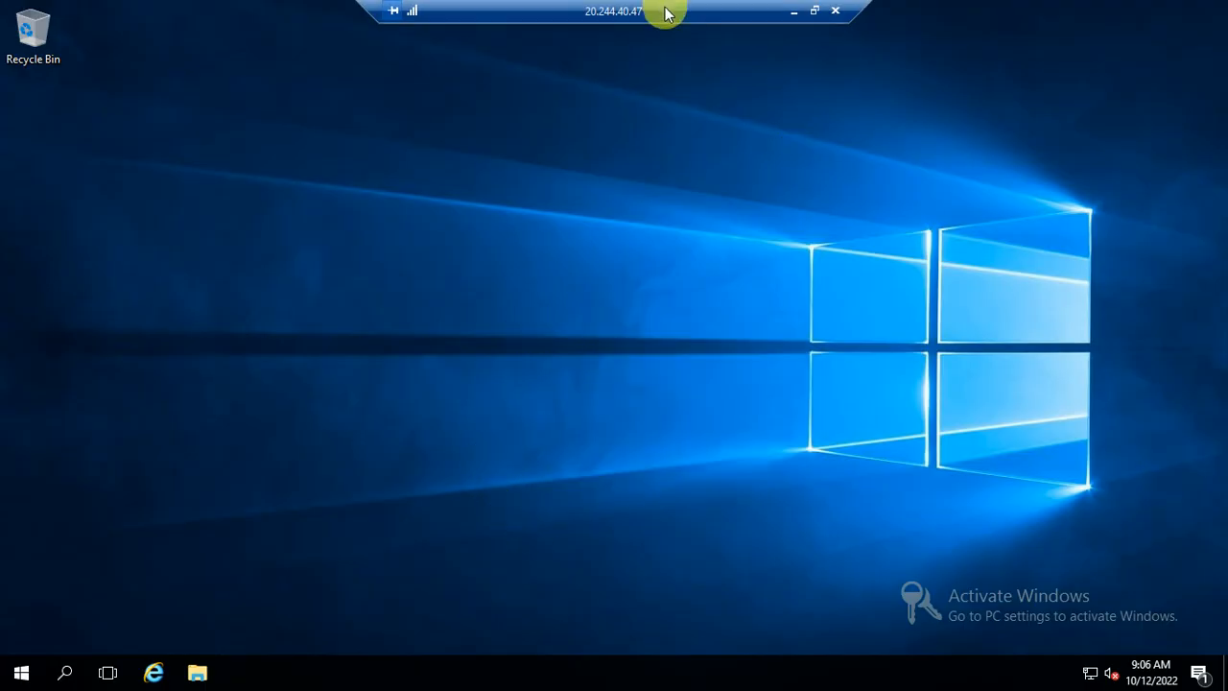
click(794, 11)
click(617, 677)
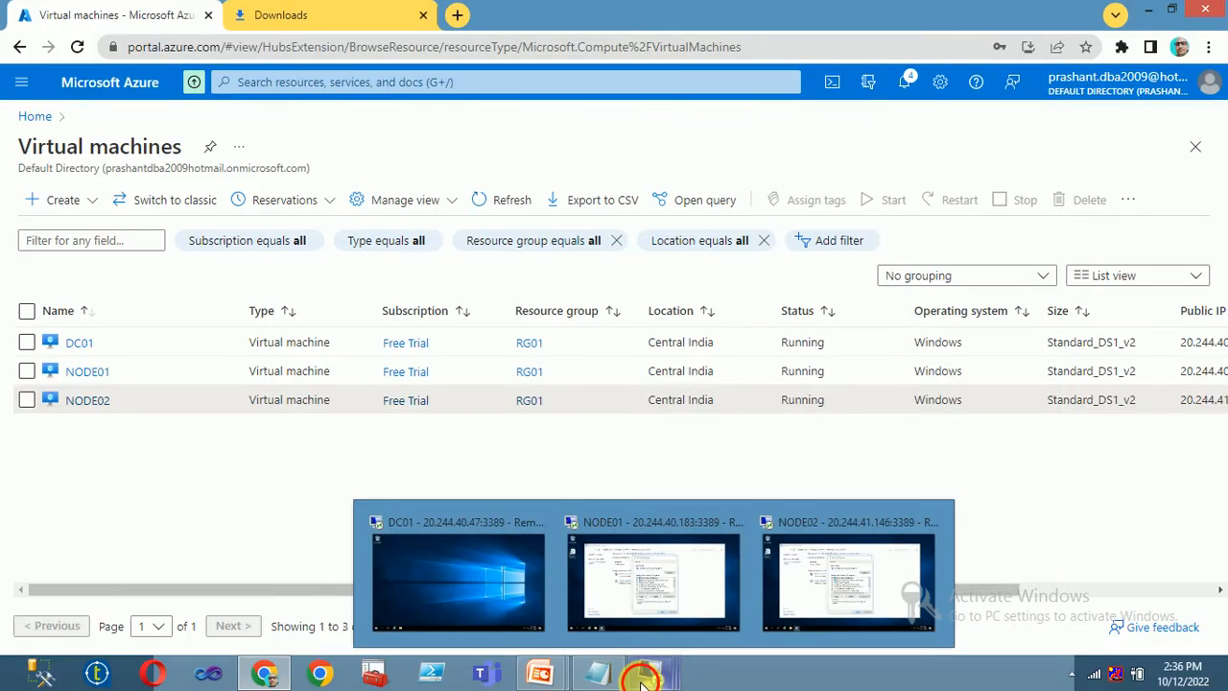
- Cancel the stalled Reconnecting sessions for NODE01 and NODE02
click(651, 675)
click(459, 566)
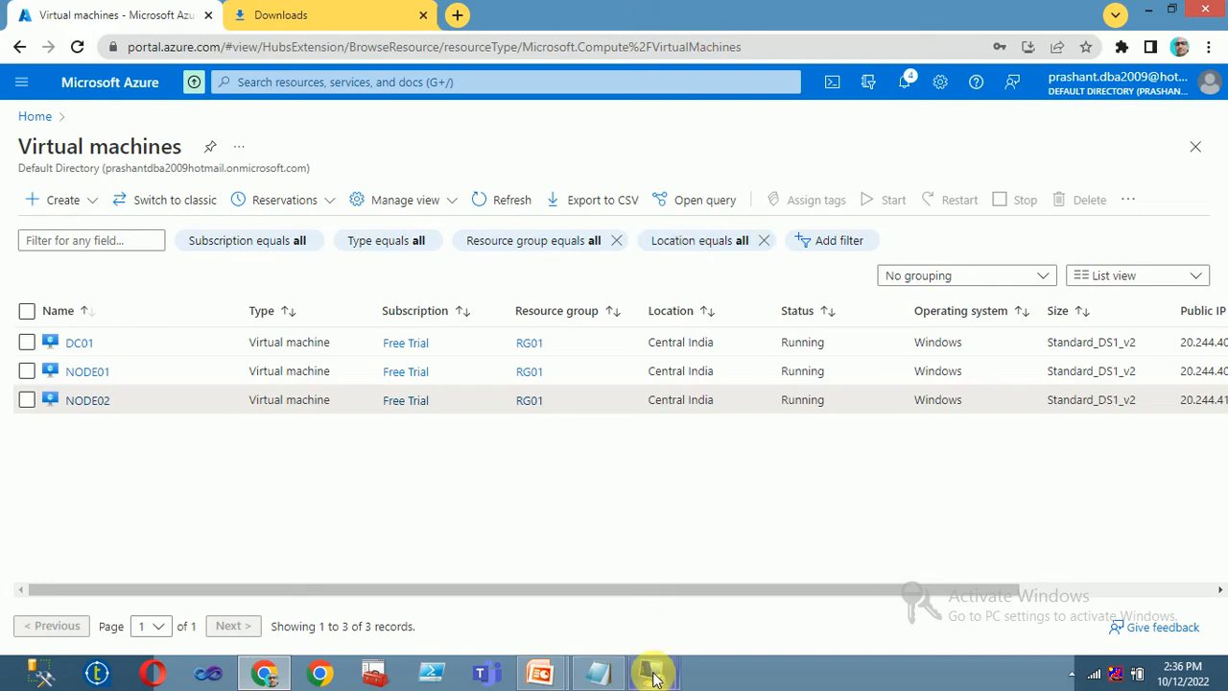
mouse_move(652, 676)
click(546, 566)
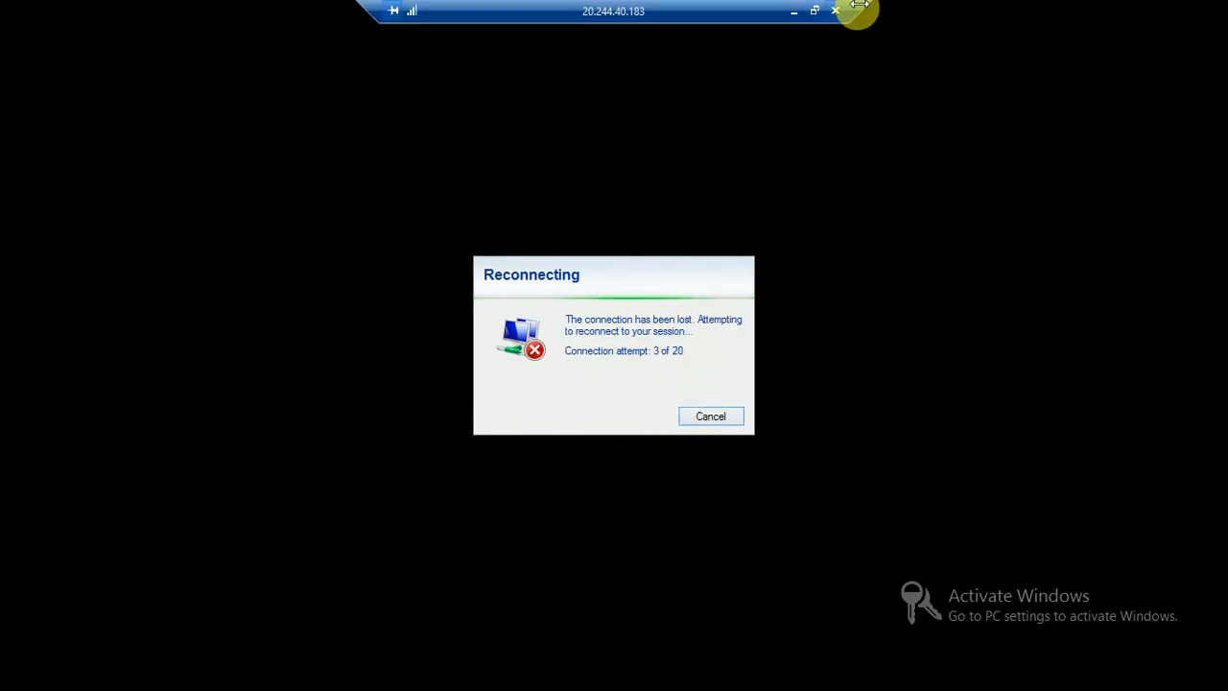
click(714, 419)
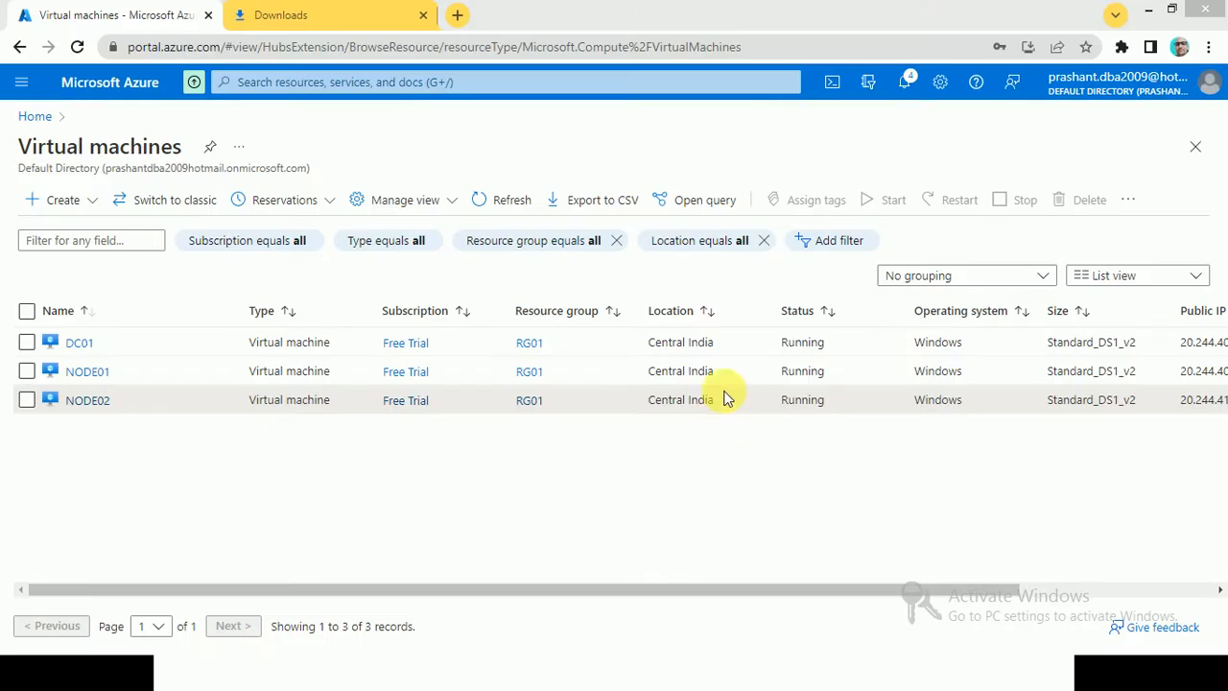
click(293, 14)
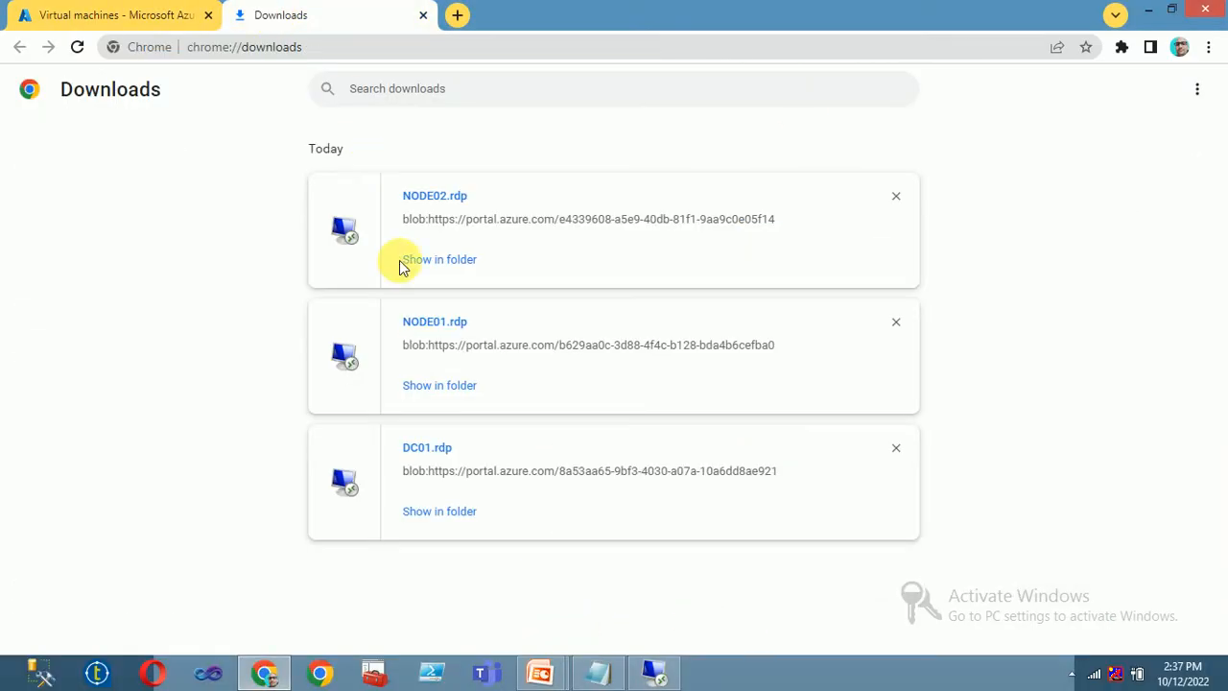
click(672, 670)
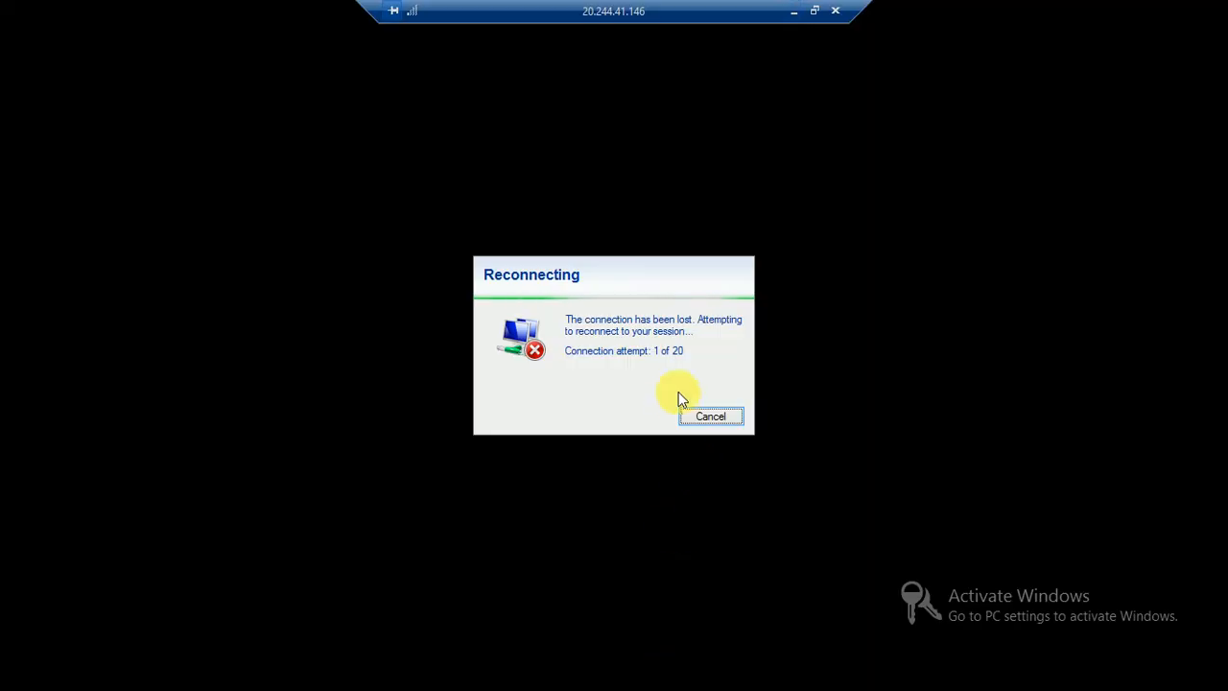
click(691, 418)
click(34, 14)
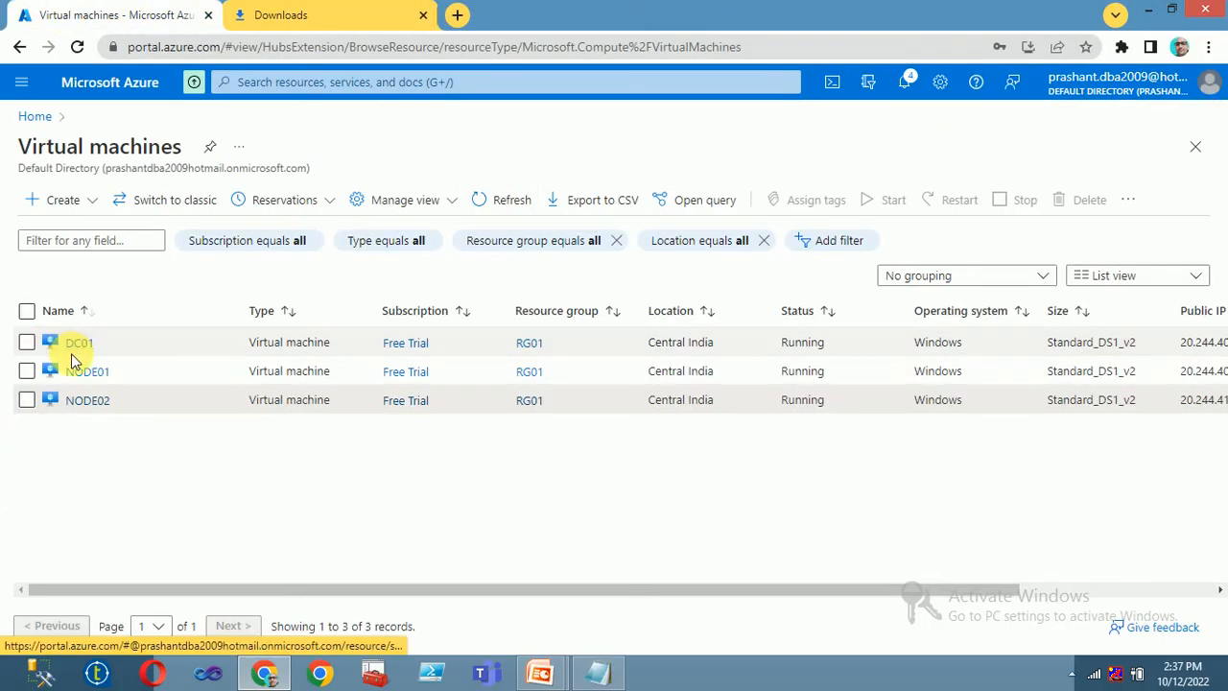
- Launch DC01.rdp from Chrome's downloads, cancel it, and return to the Azure VM list
click(1208, 46)
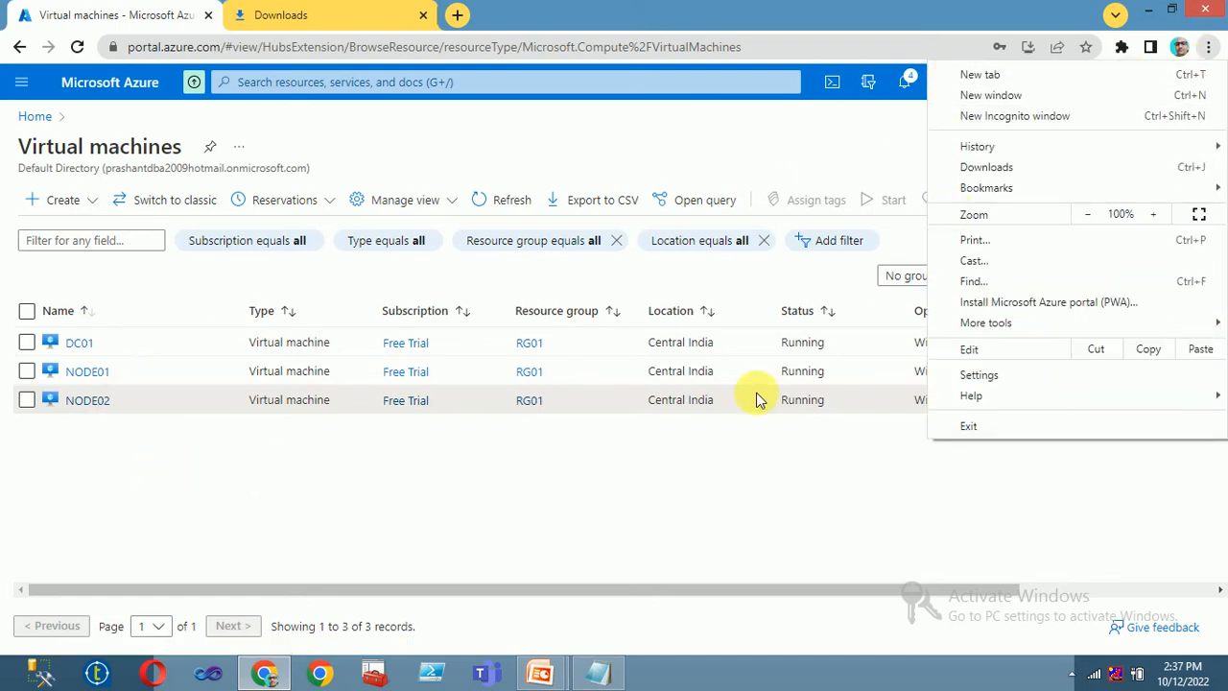
click(293, 15)
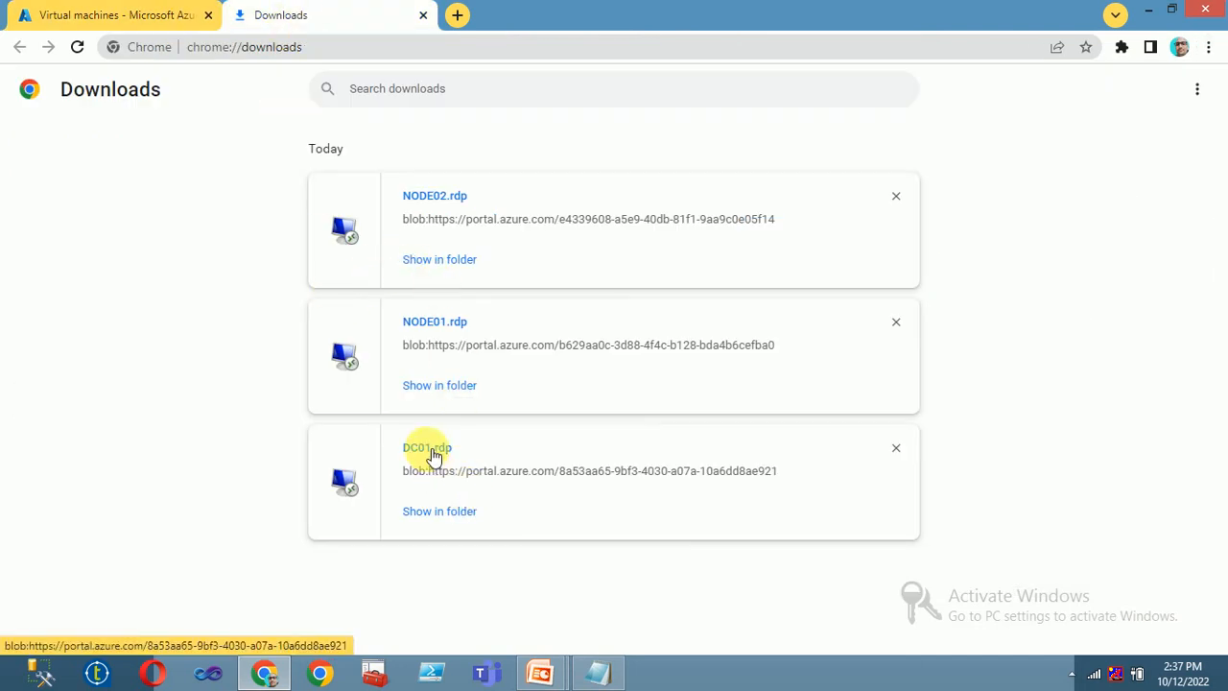
click(427, 447)
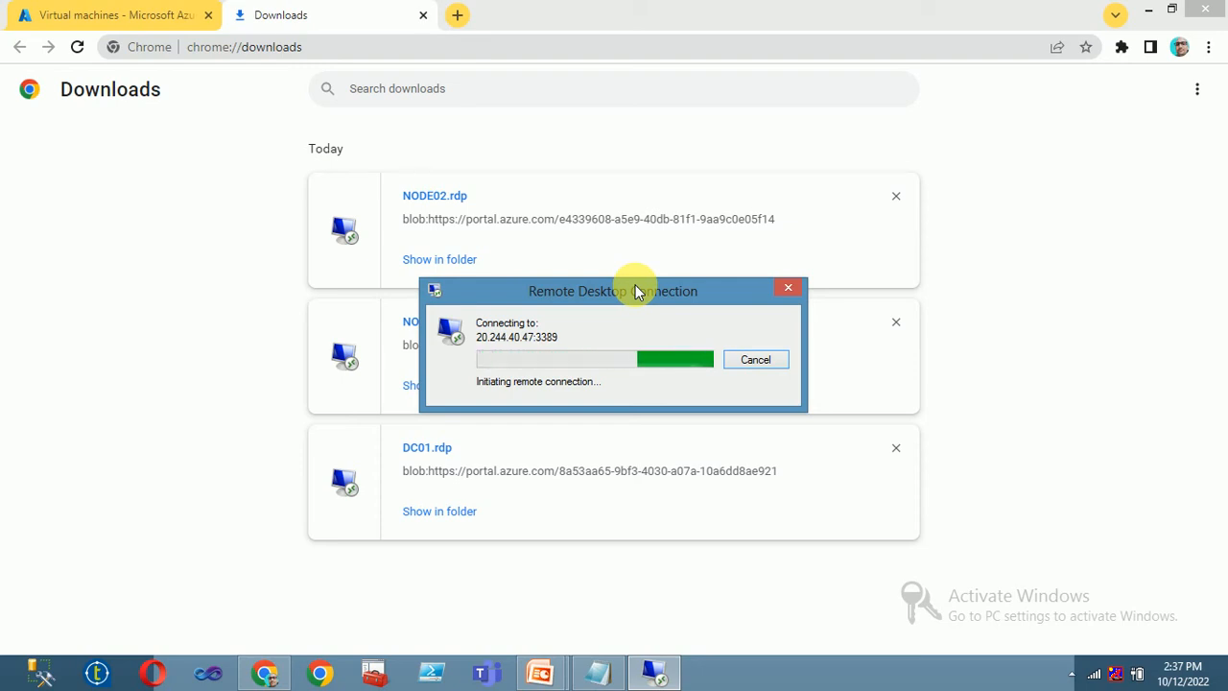
click(748, 361)
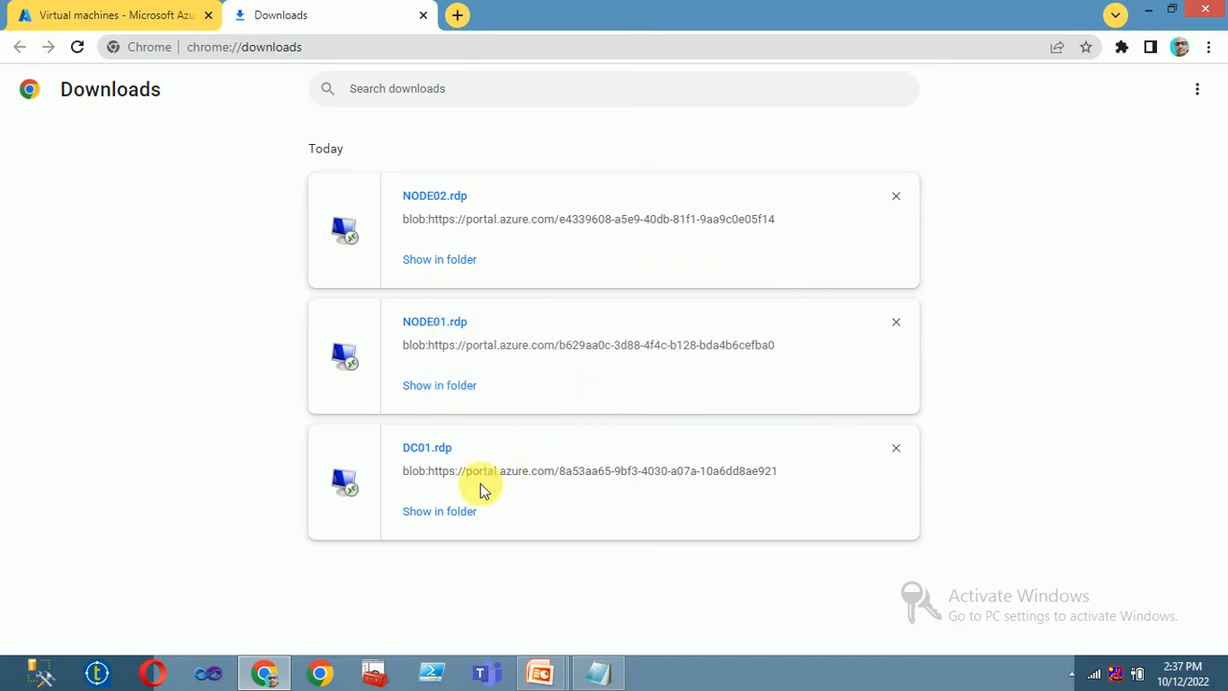
click(142, 17)
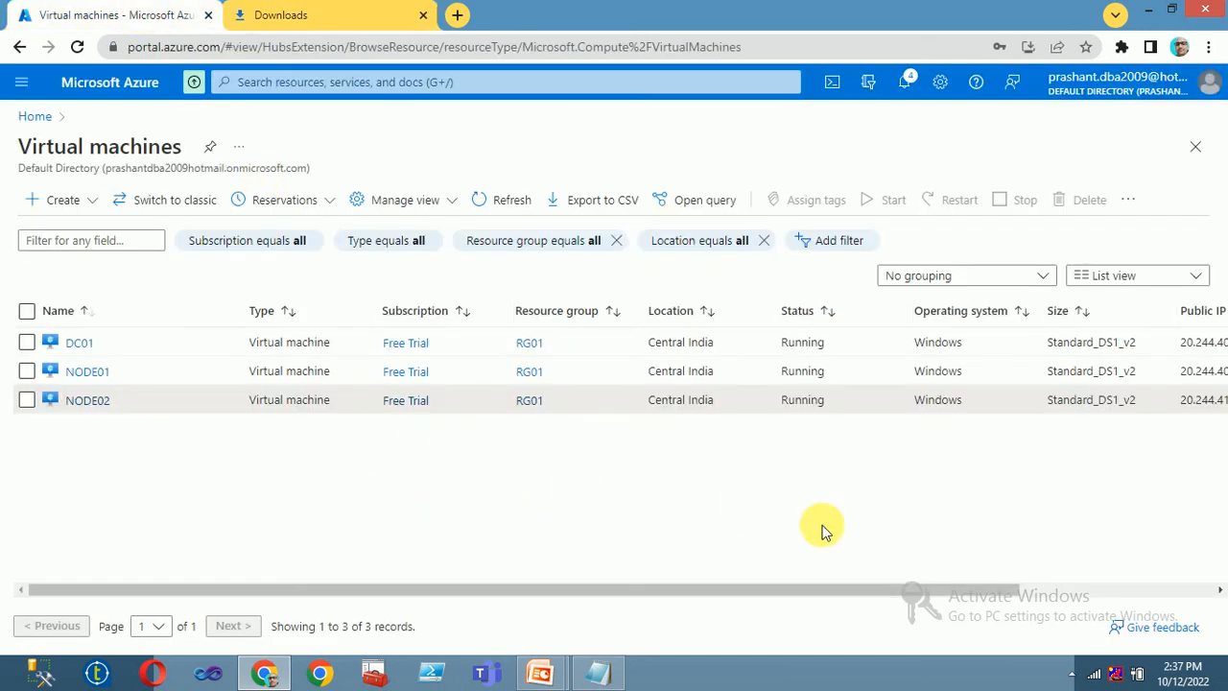
- Refresh the Azure virtual machines list
click(518, 205)
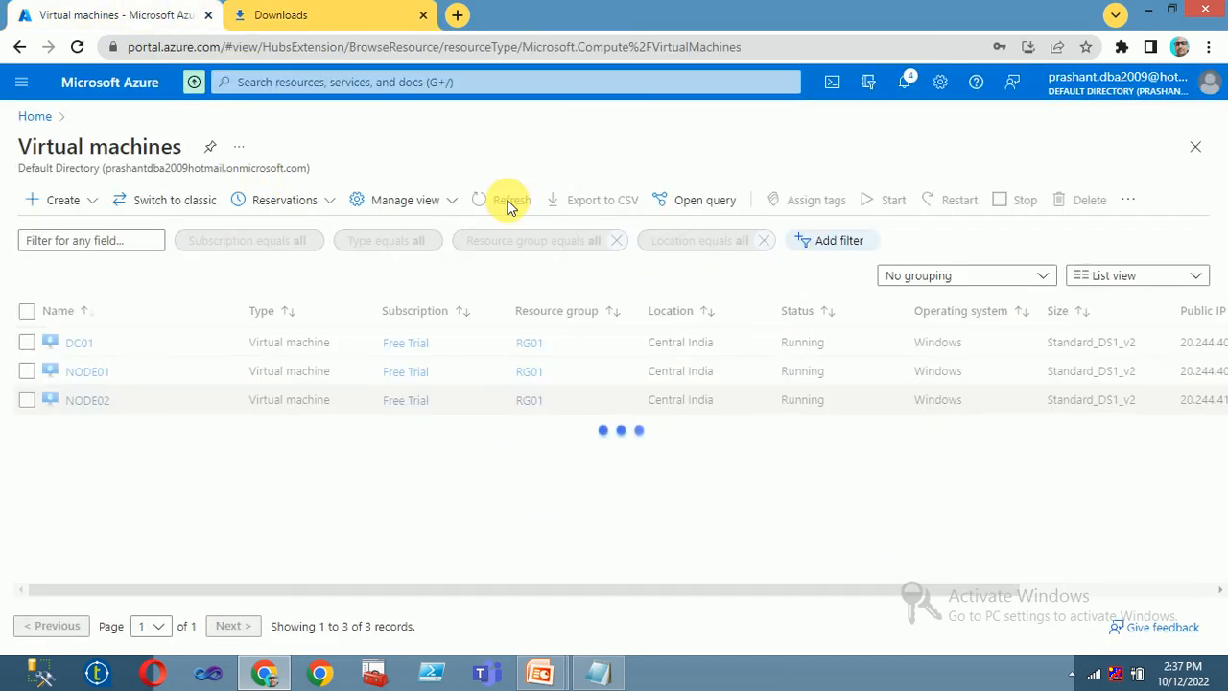
click(515, 207)
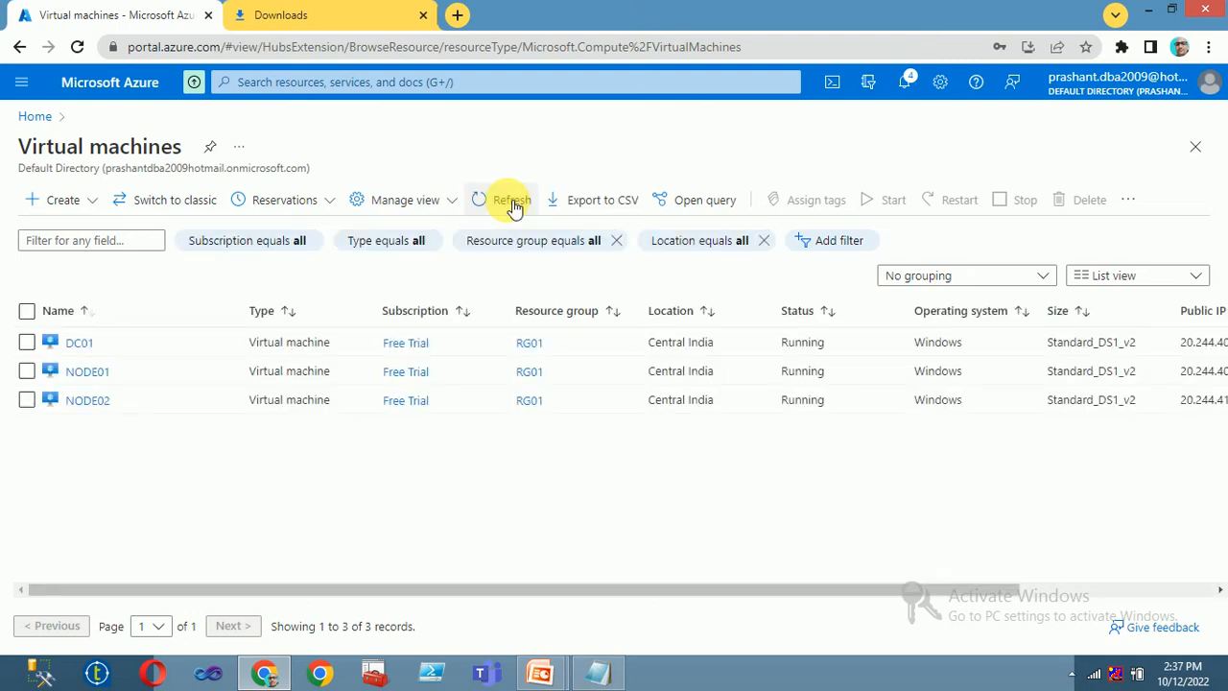
click(513, 207)
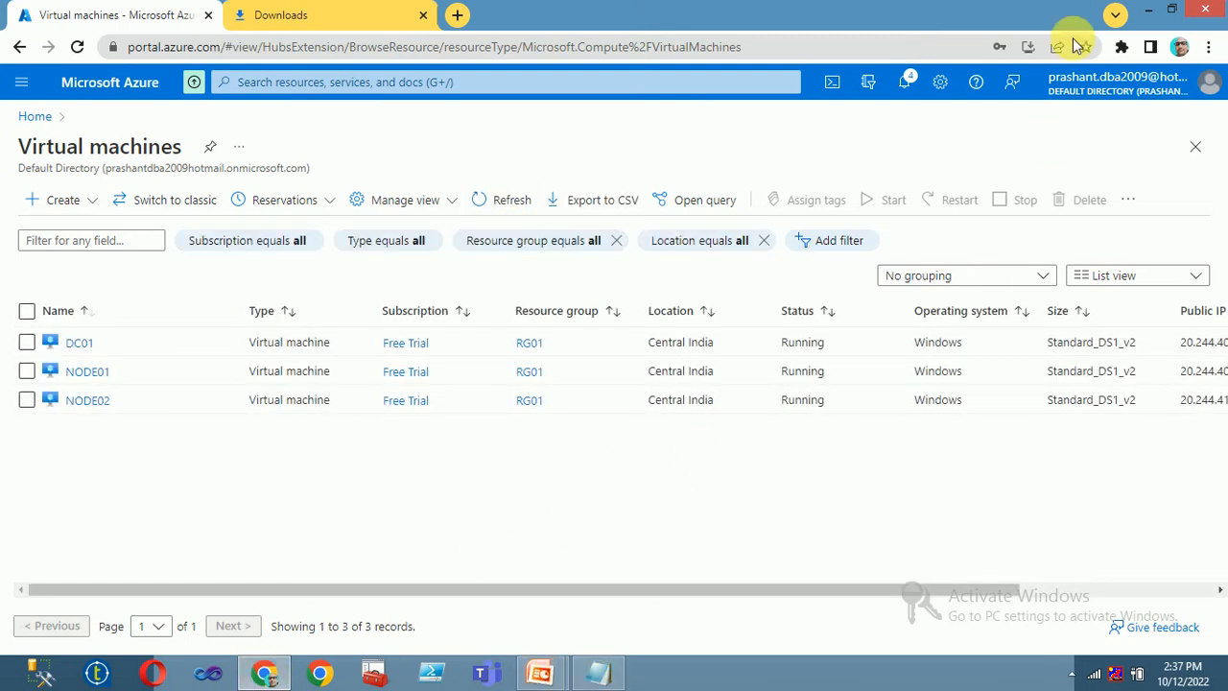
- Connect to DC01 via DC01.rdp with the administrator credentials, accept the certificate, then minimize
click(292, 16)
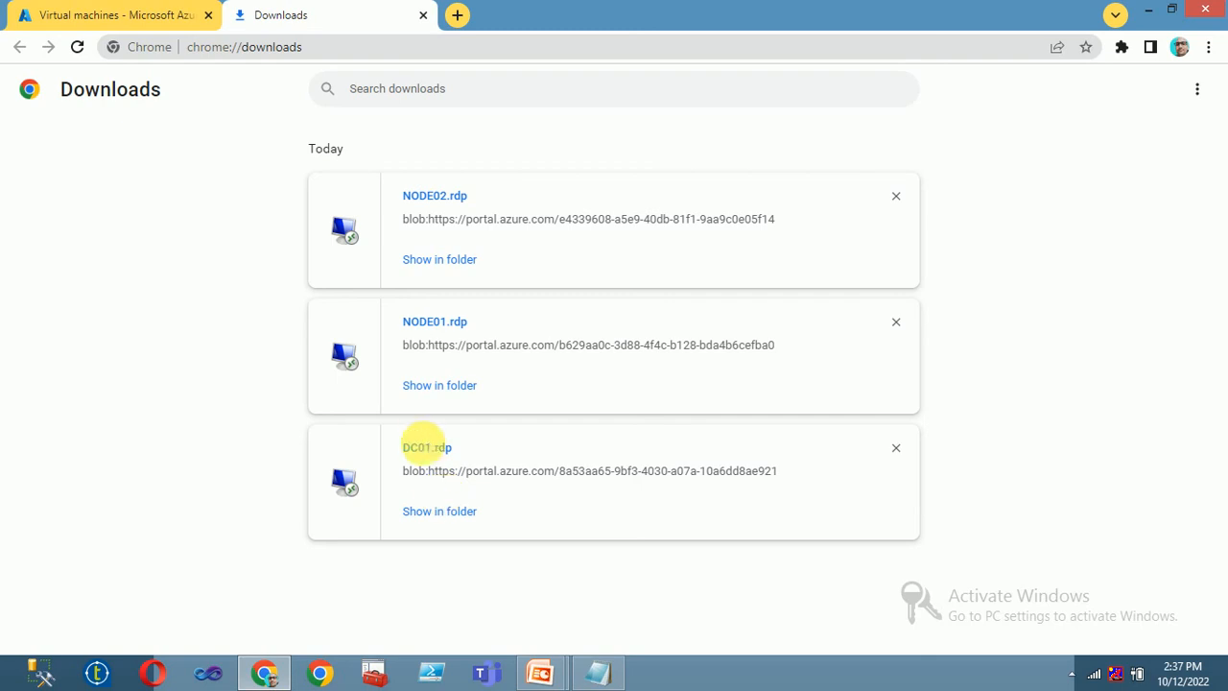
click(426, 447)
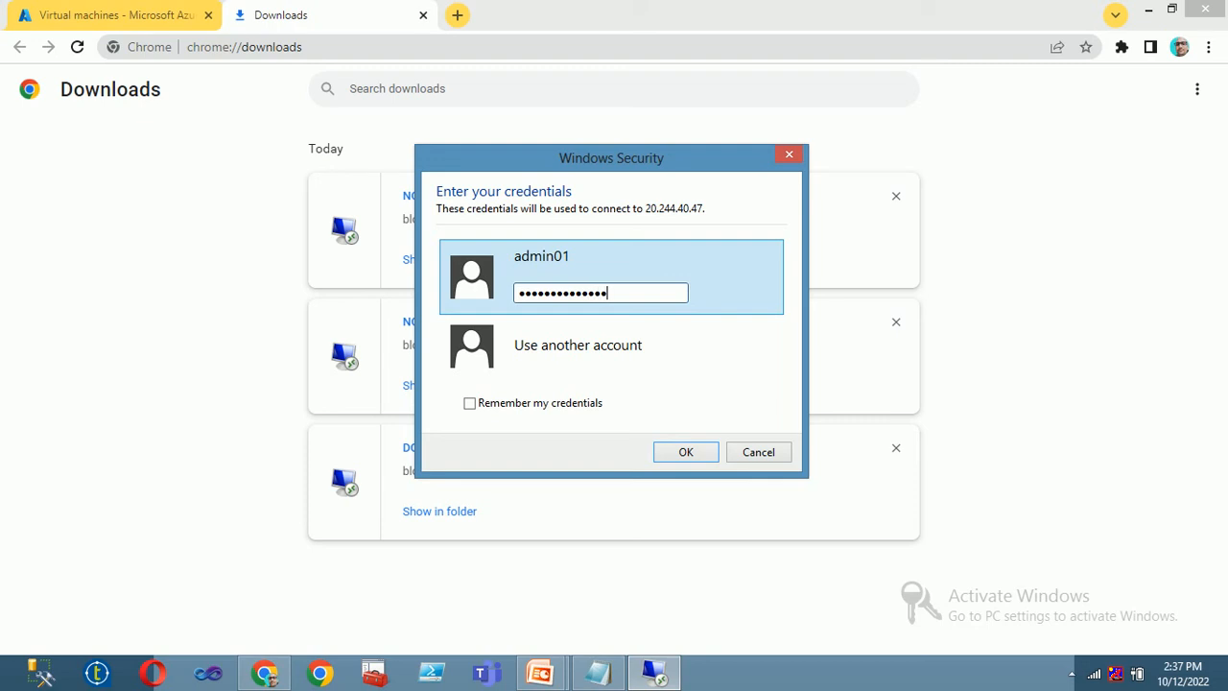
click(694, 449)
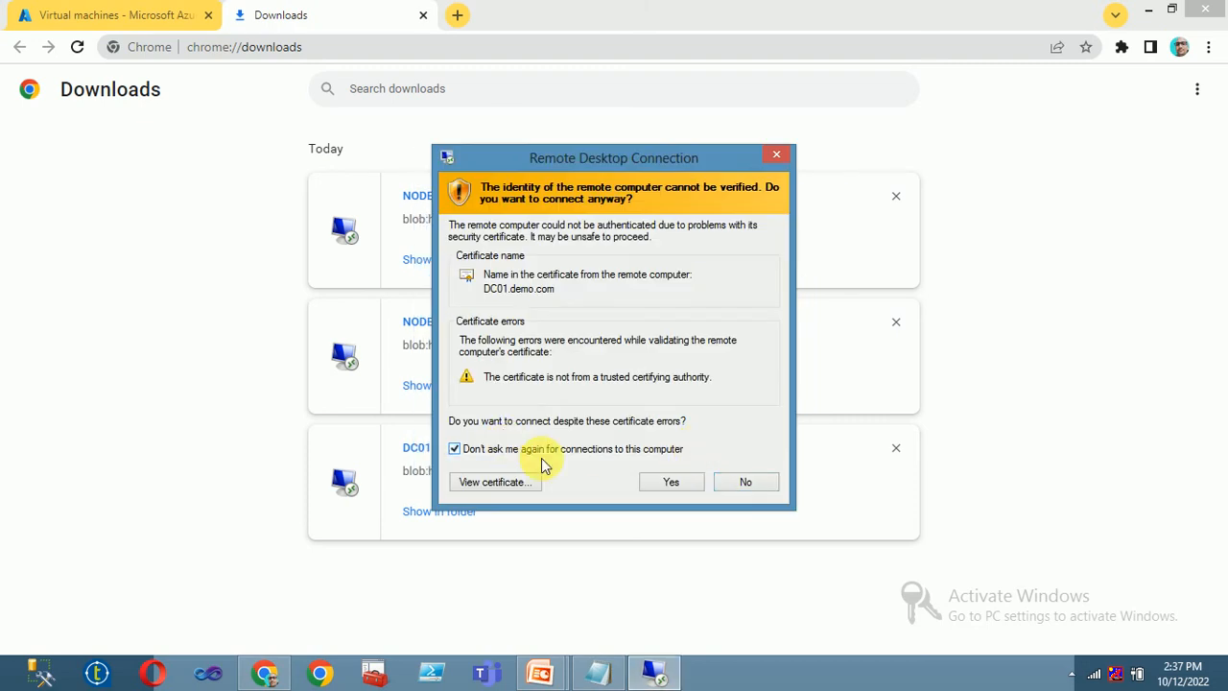
click(672, 482)
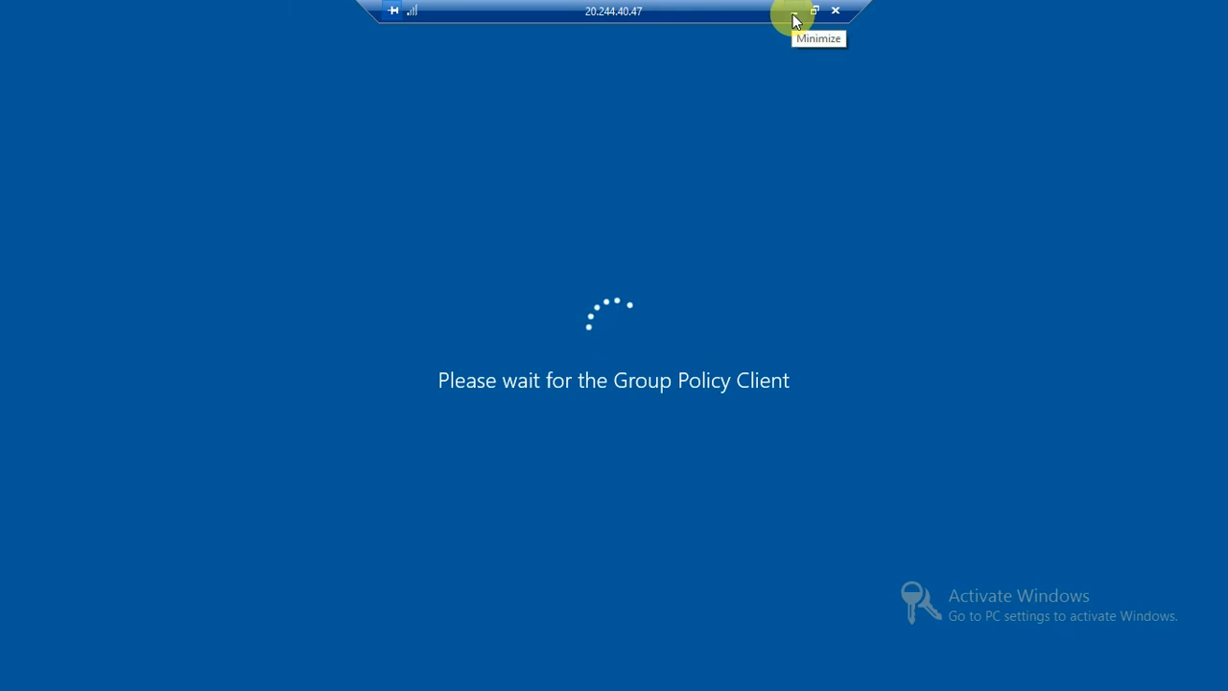
click(794, 11)
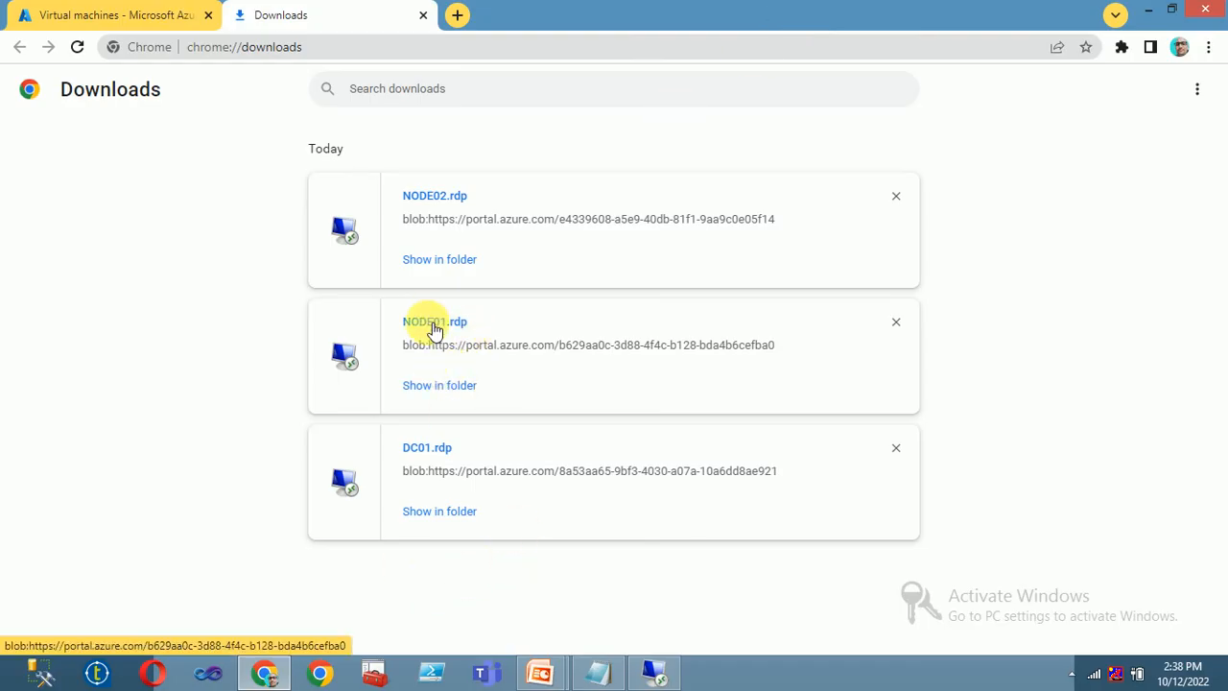
- Launch NODE01.rdp from the downloads list and cancel the connection attempt
click(434, 323)
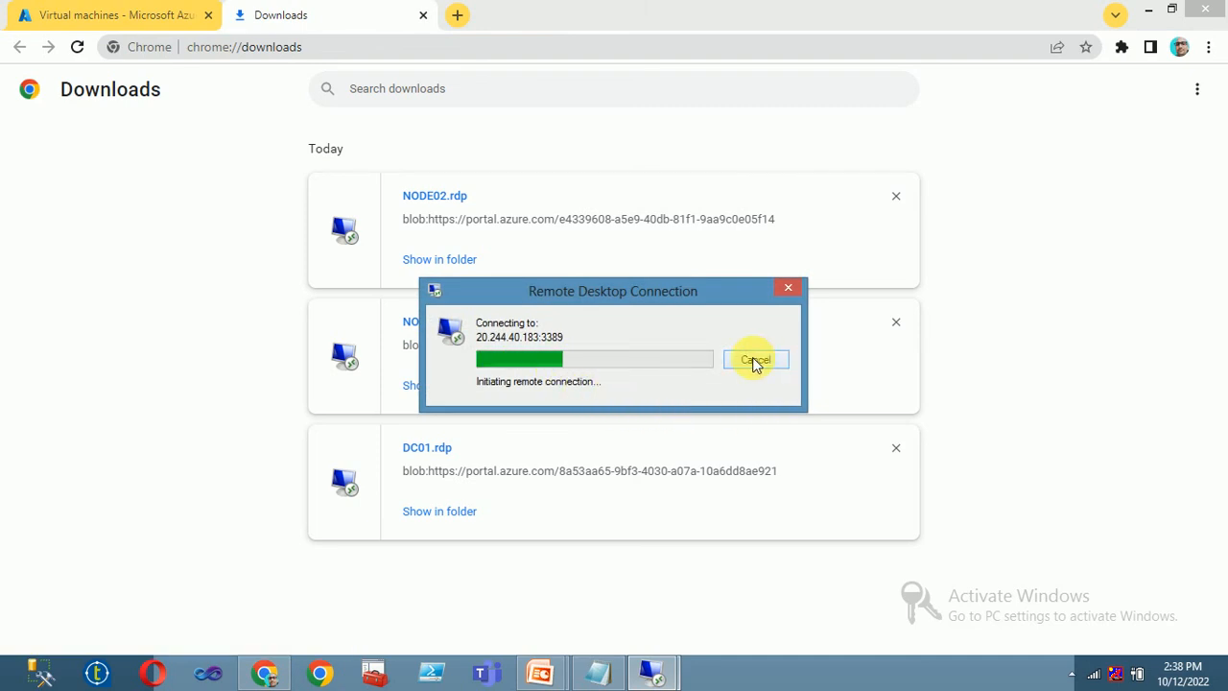
click(755, 361)
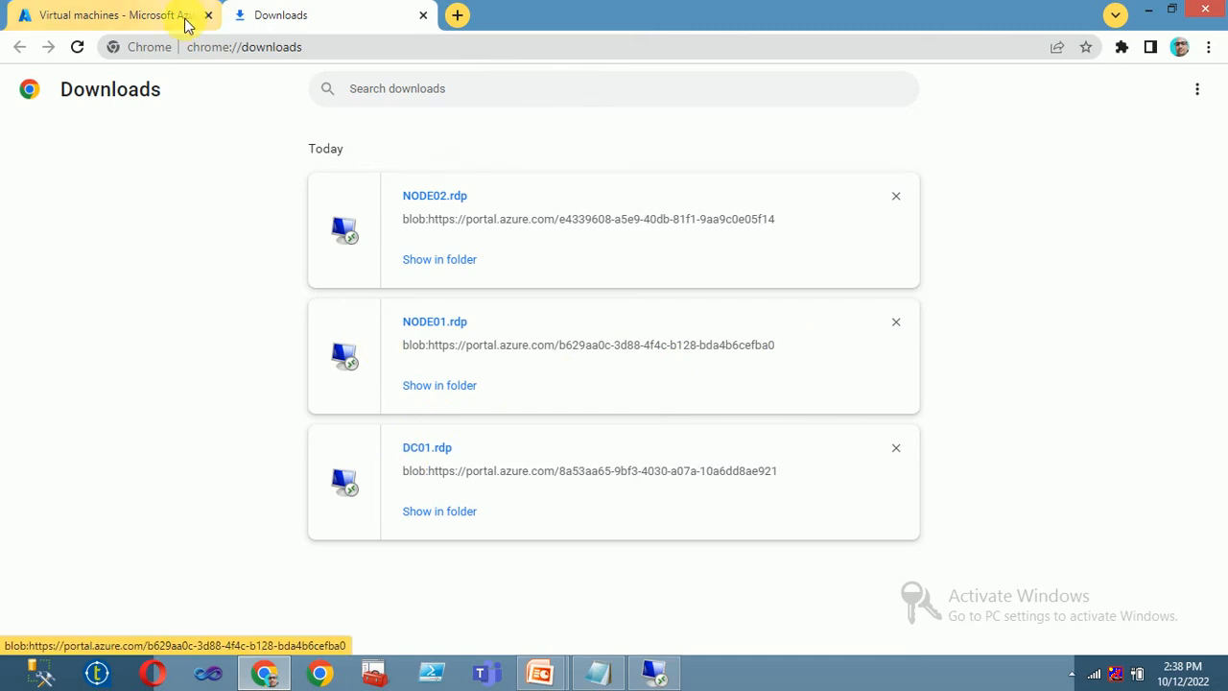
click(144, 14)
click(278, 14)
- Check on the DC01 session, minimize it, and open the hidden tray utility's options
click(655, 673)
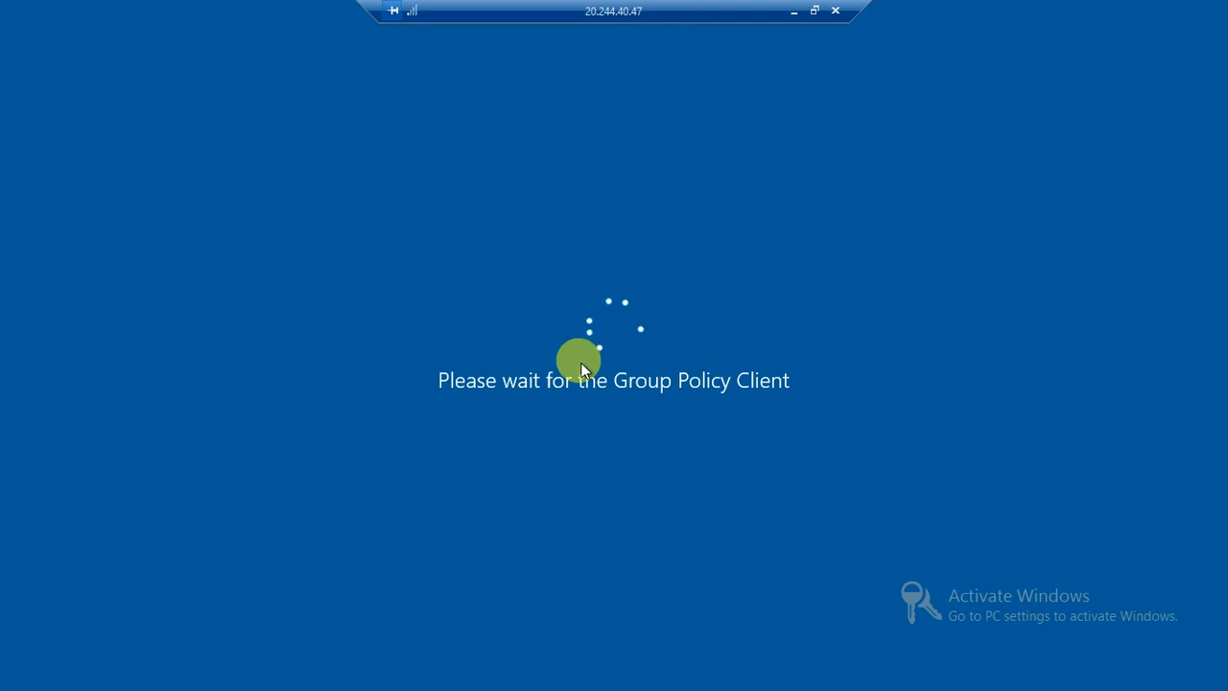
click(795, 13)
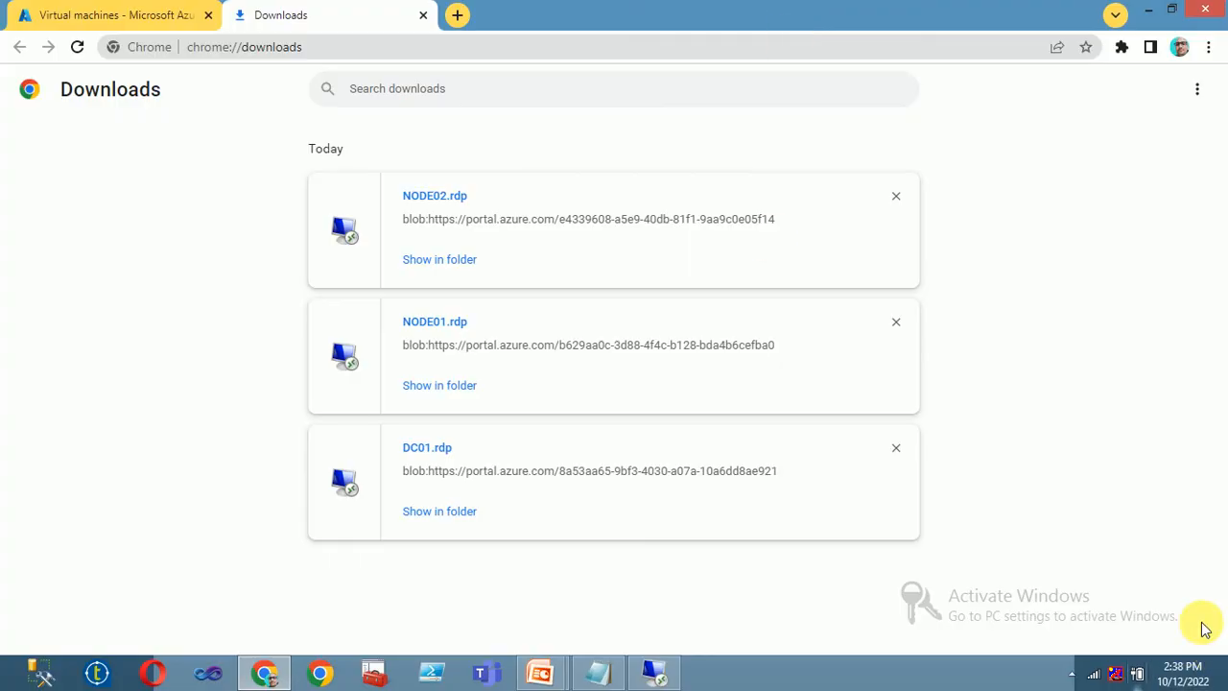
click(1072, 673)
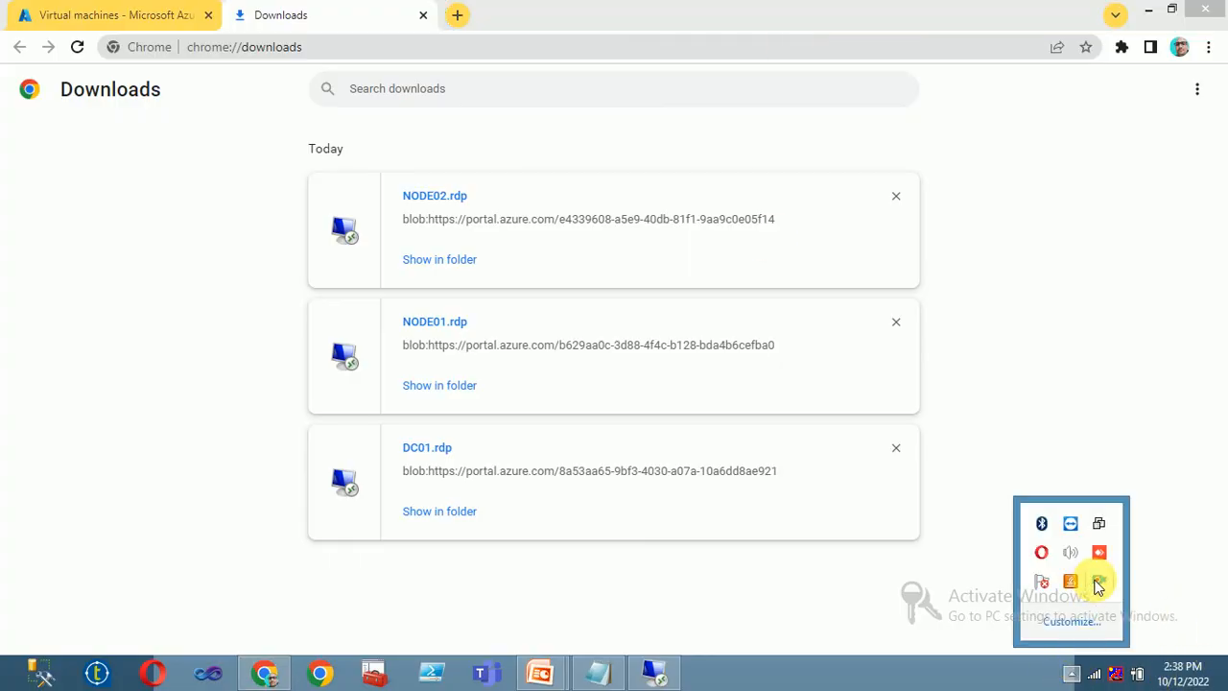
right_click(1099, 580)
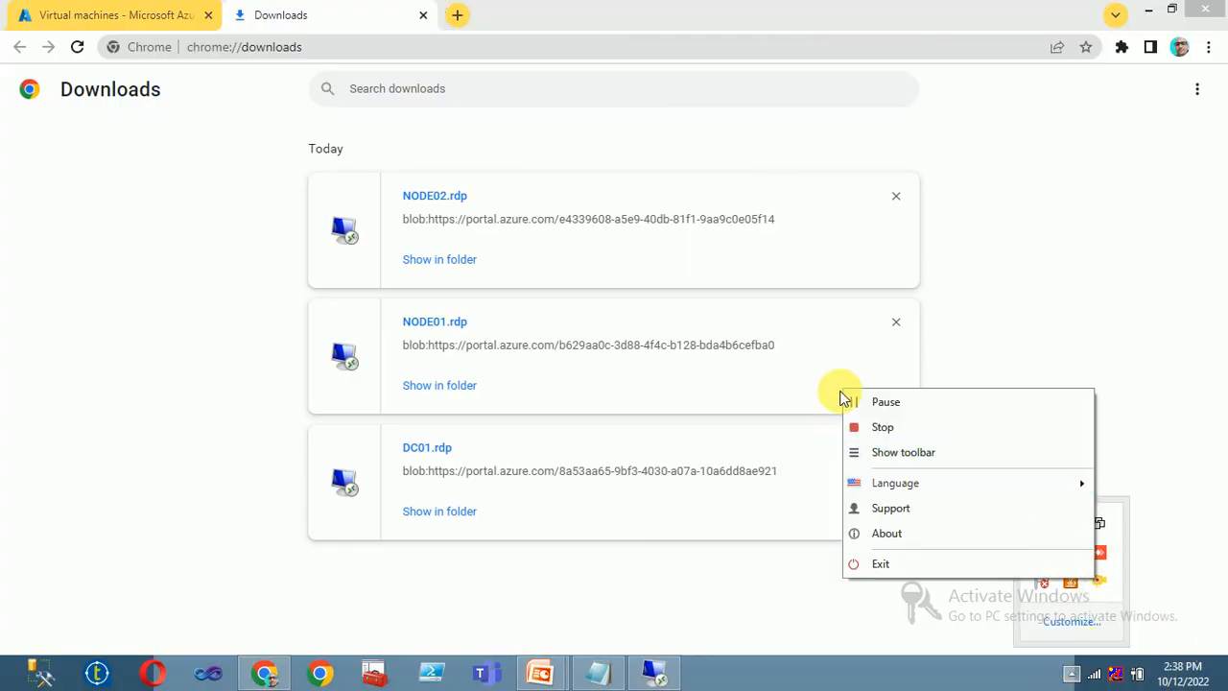
click(654, 672)
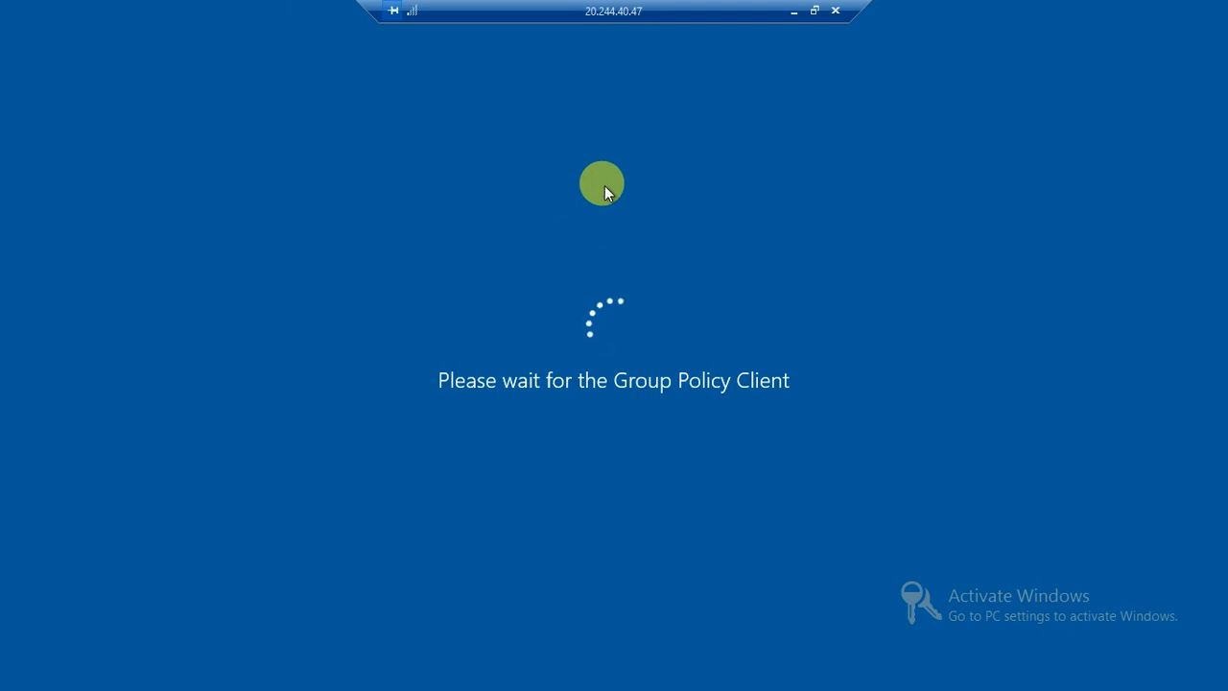
click(793, 11)
click(1071, 673)
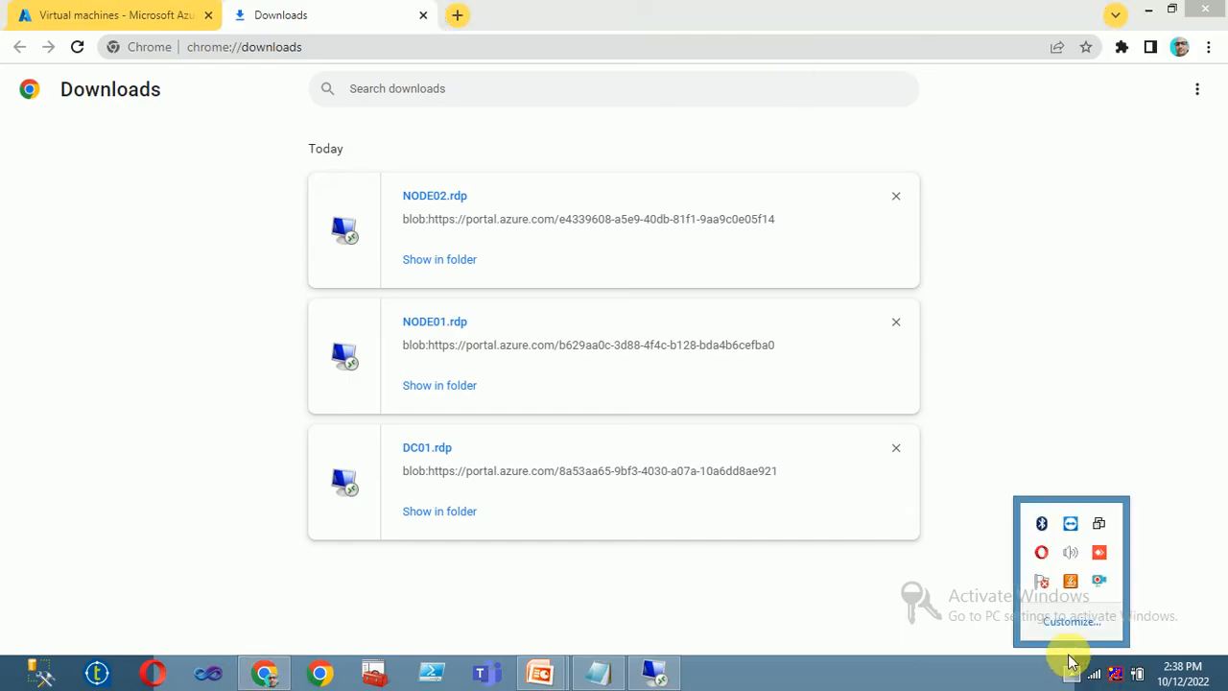
right_click(1097, 579)
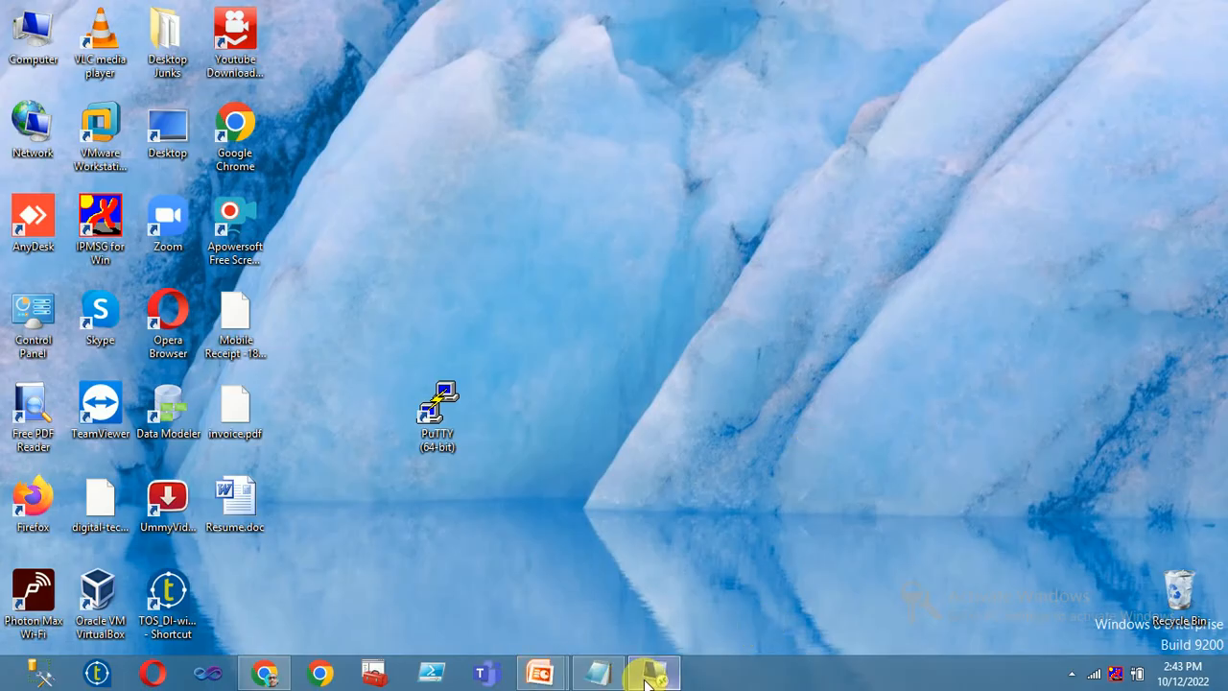
- Close Server Manager on the signed-in DC01 session
click(651, 675)
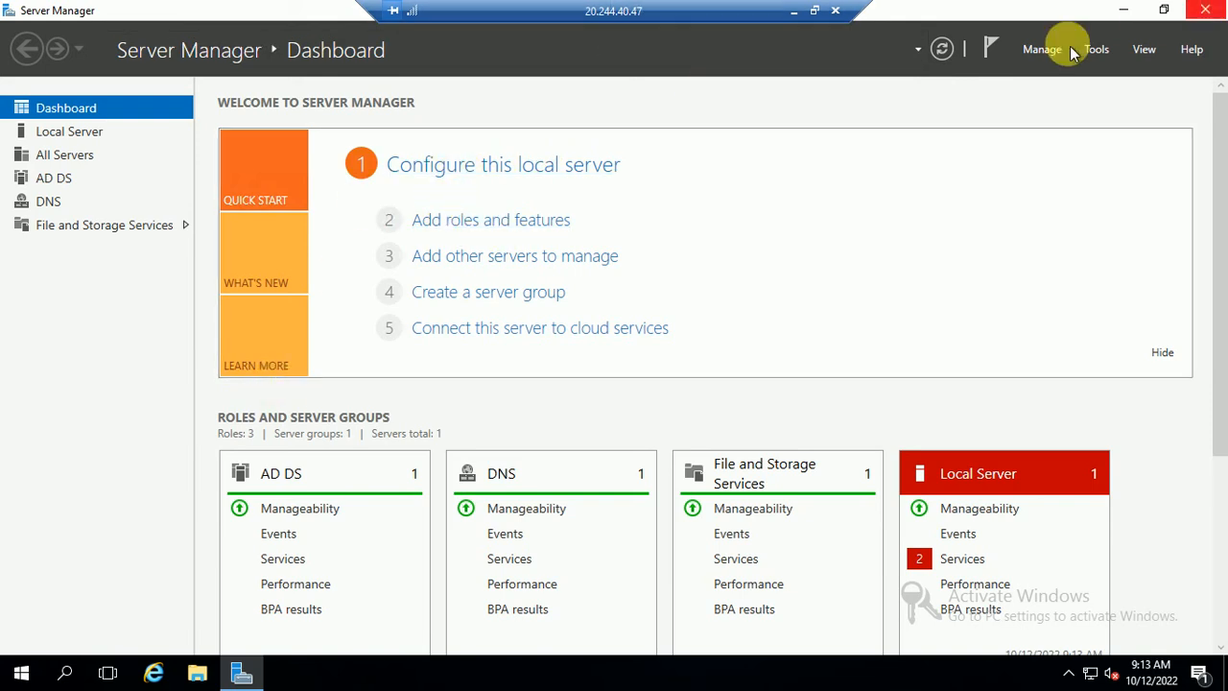
click(1221, 15)
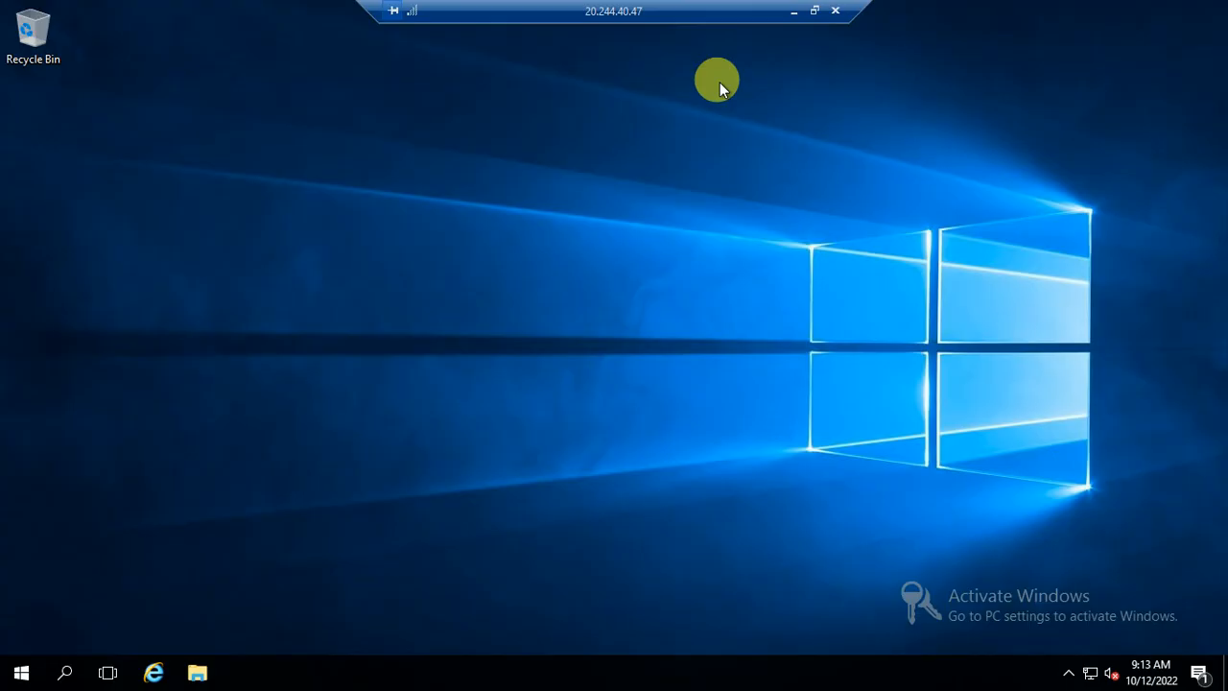
click(21, 672)
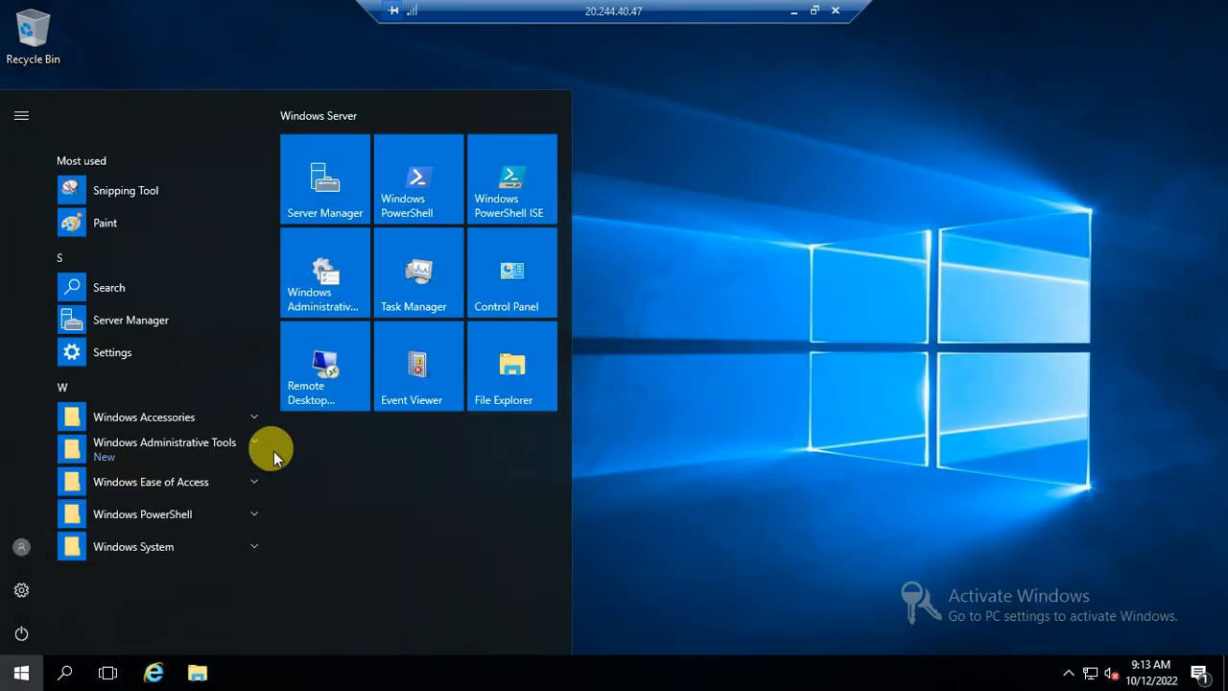
- Run dsa.msc from the Run box on DC01, then bring up the Start menu
key(super+r)
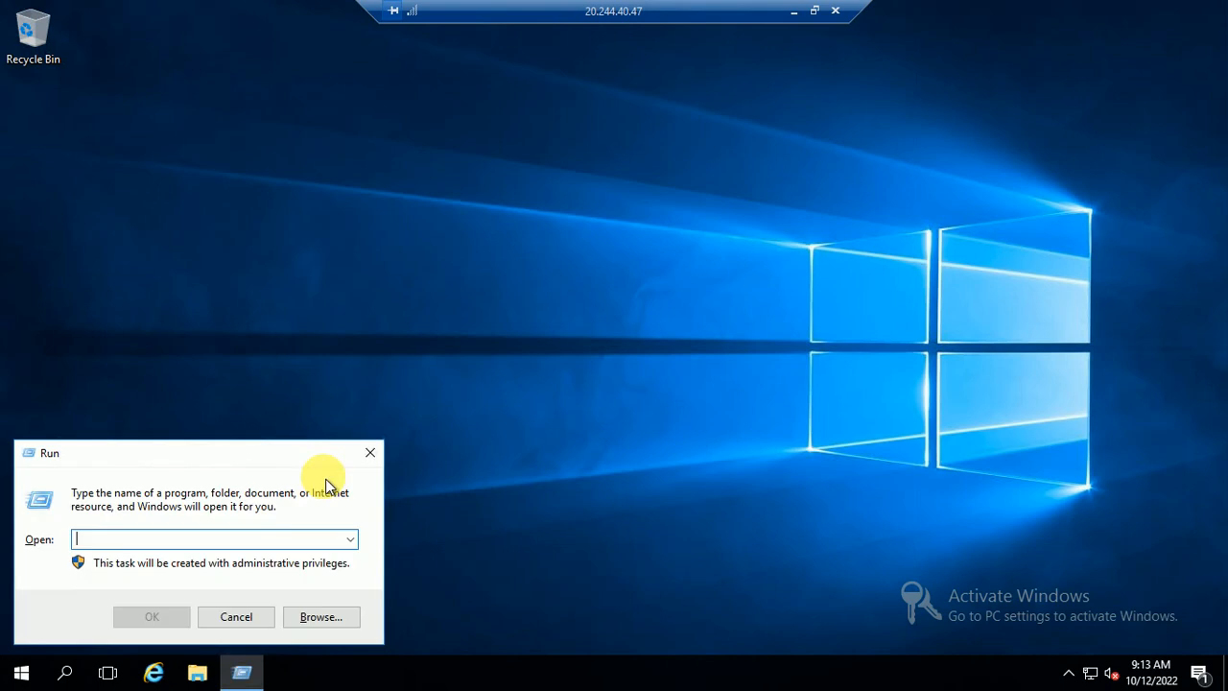
text(dsa.msc)
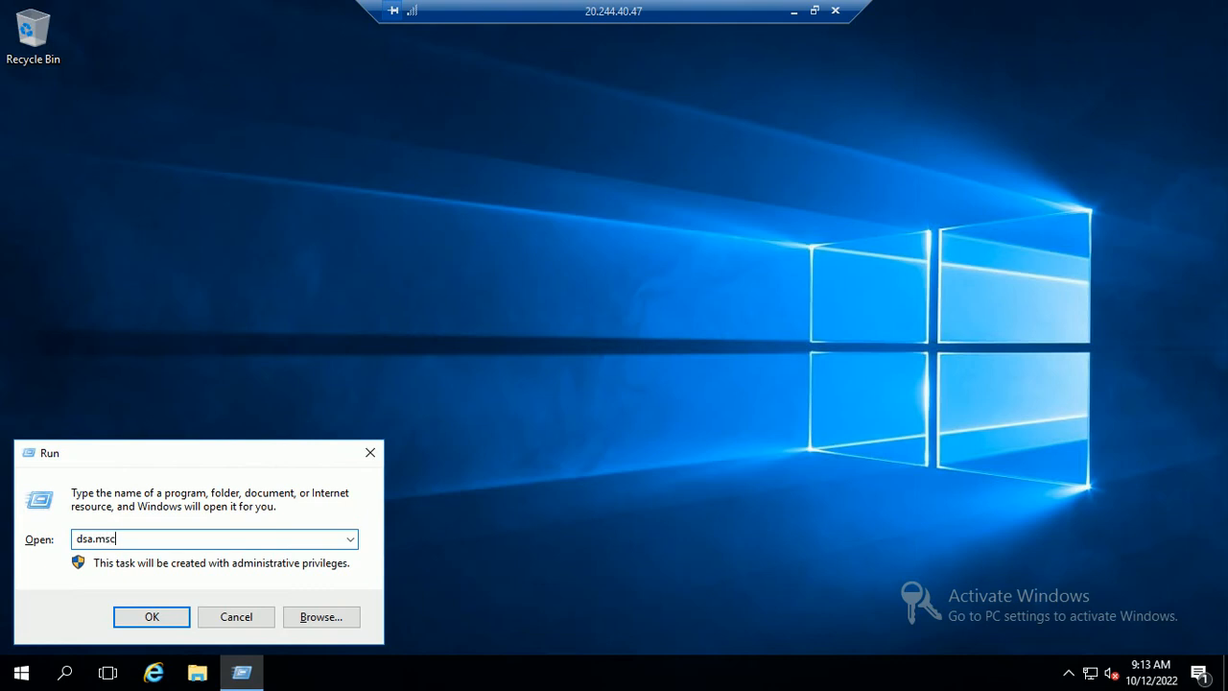
key(Return)
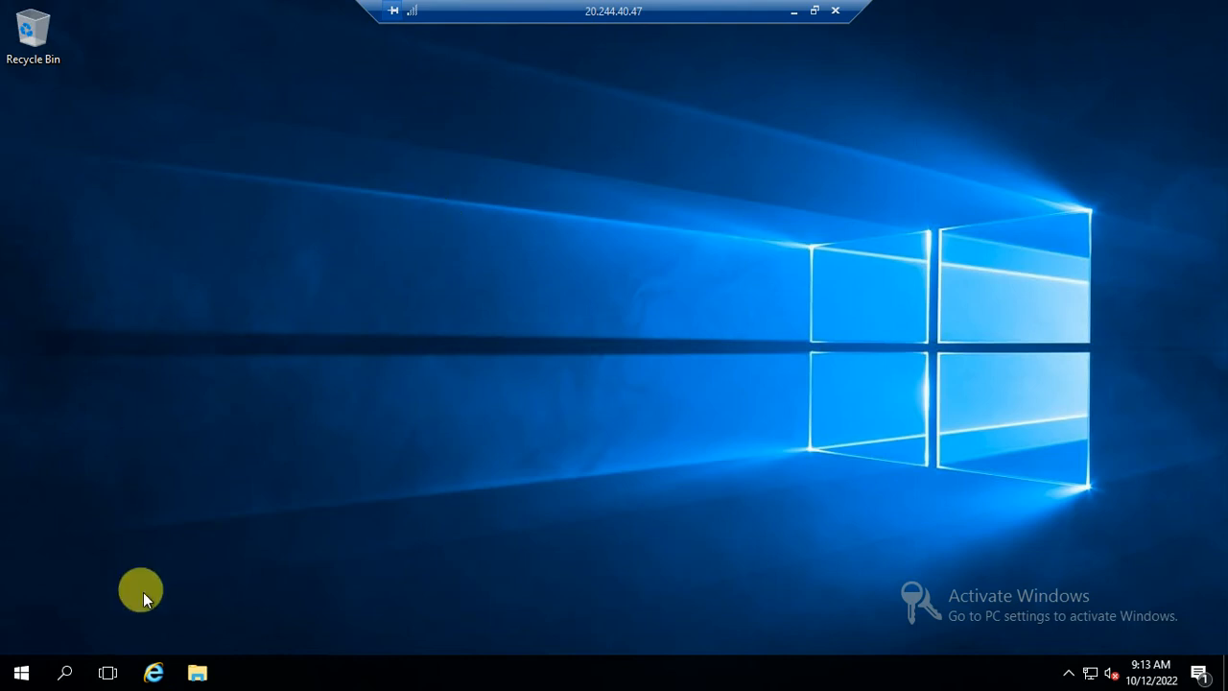
click(20, 675)
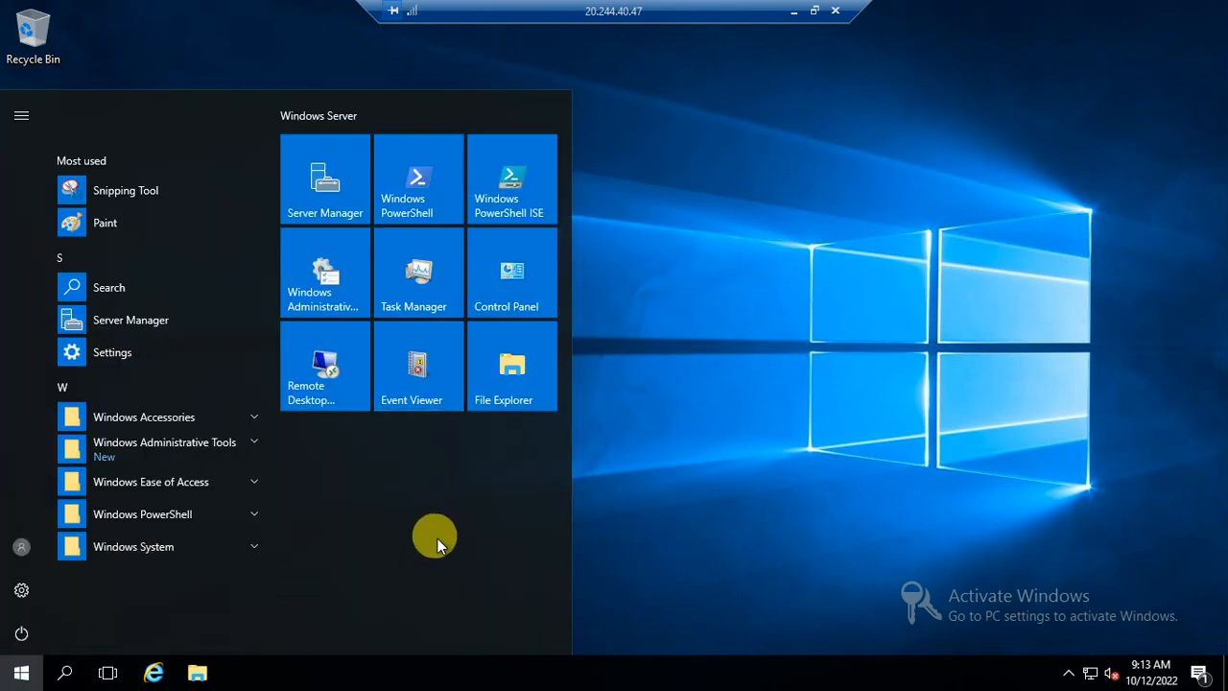
click(818, 322)
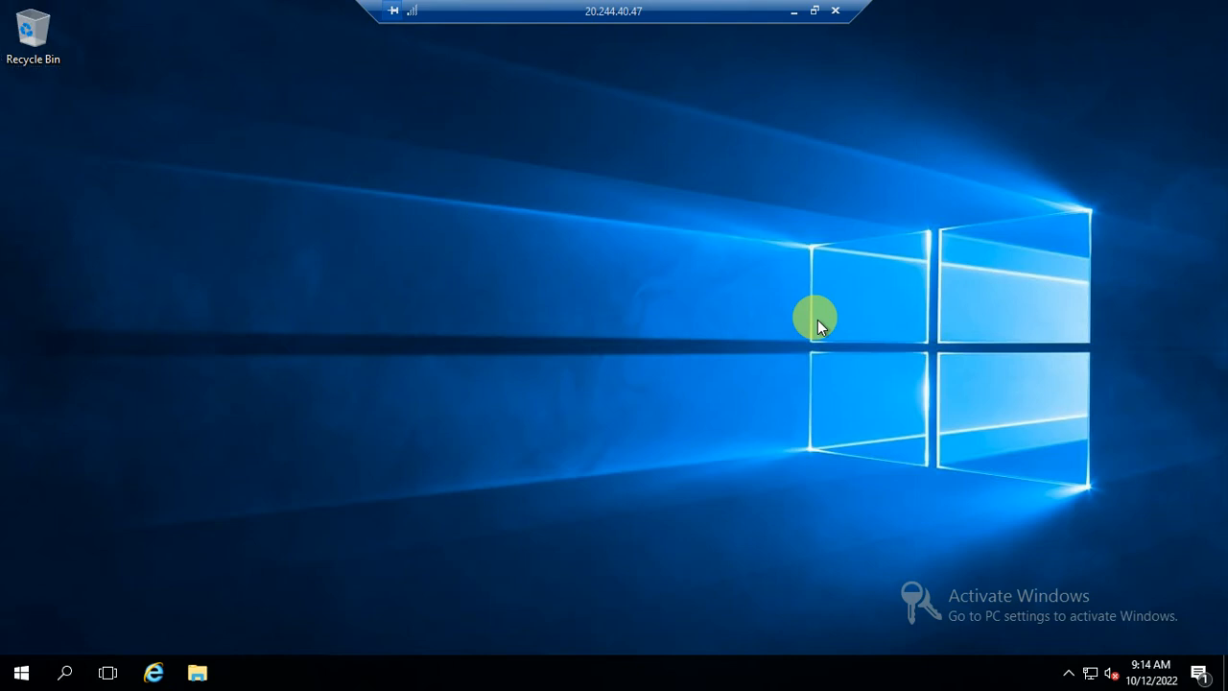
key(super)
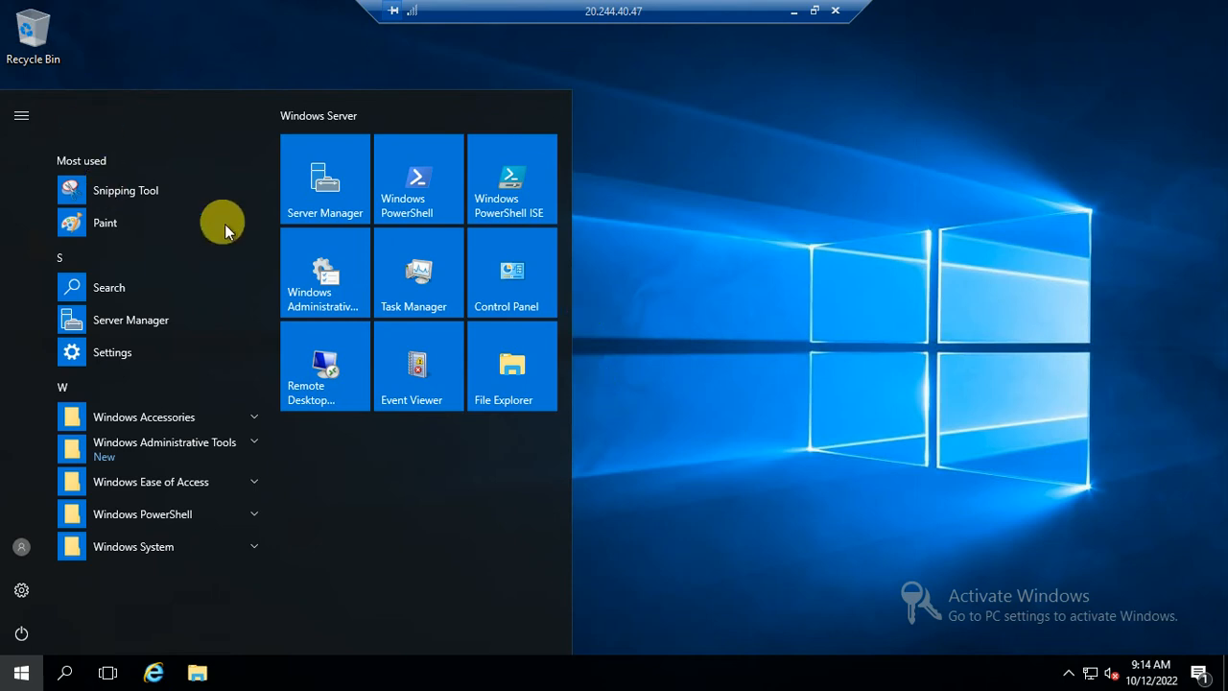
- Maximize Active Directory Users and Computers, expand demo.com, and open its Users container
click(794, 11)
key(super+d)
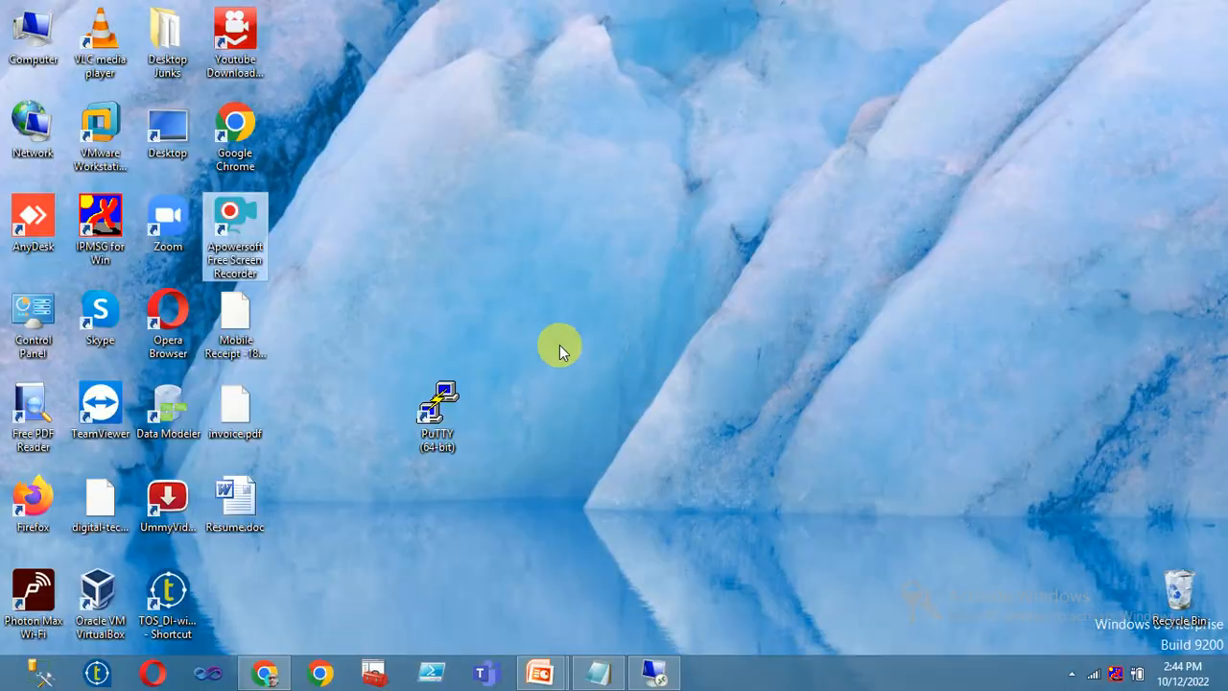
click(654, 672)
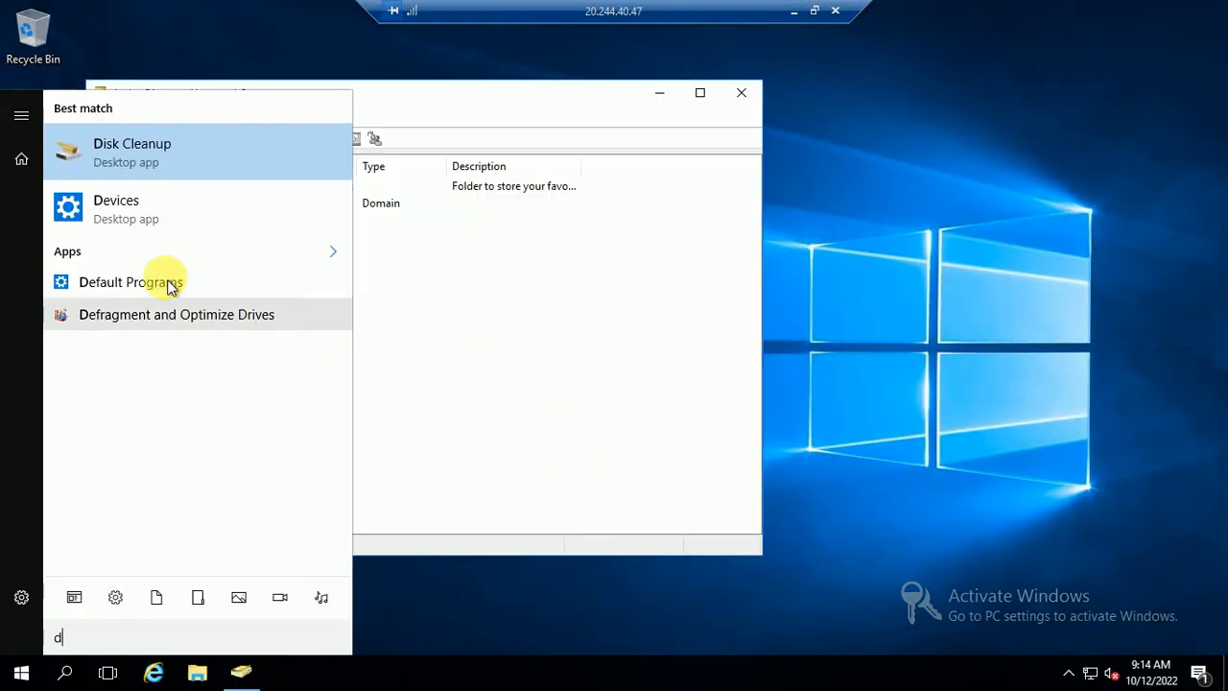
click(547, 326)
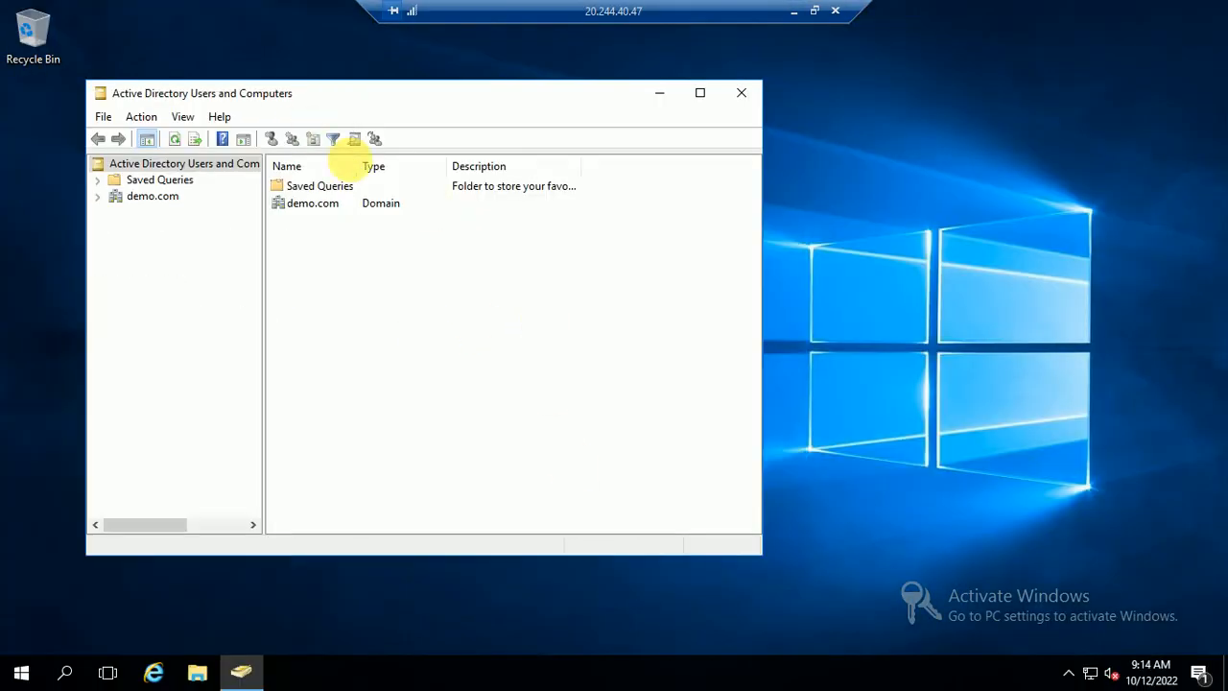
click(701, 94)
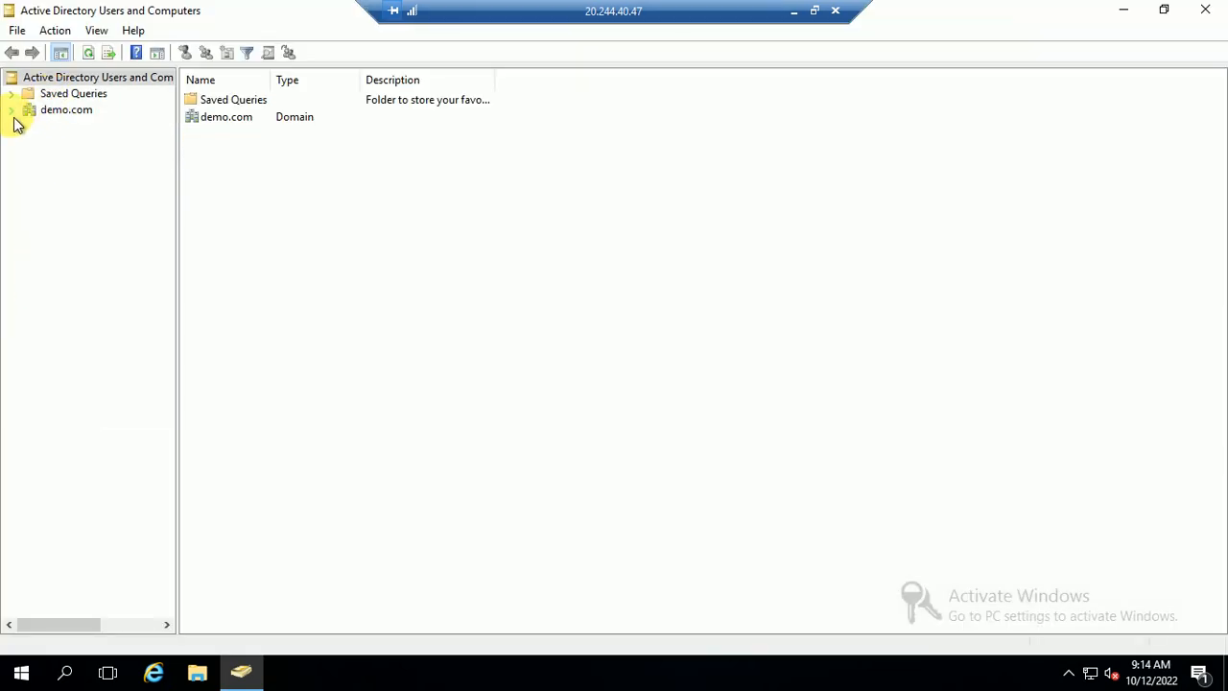
click(54, 114)
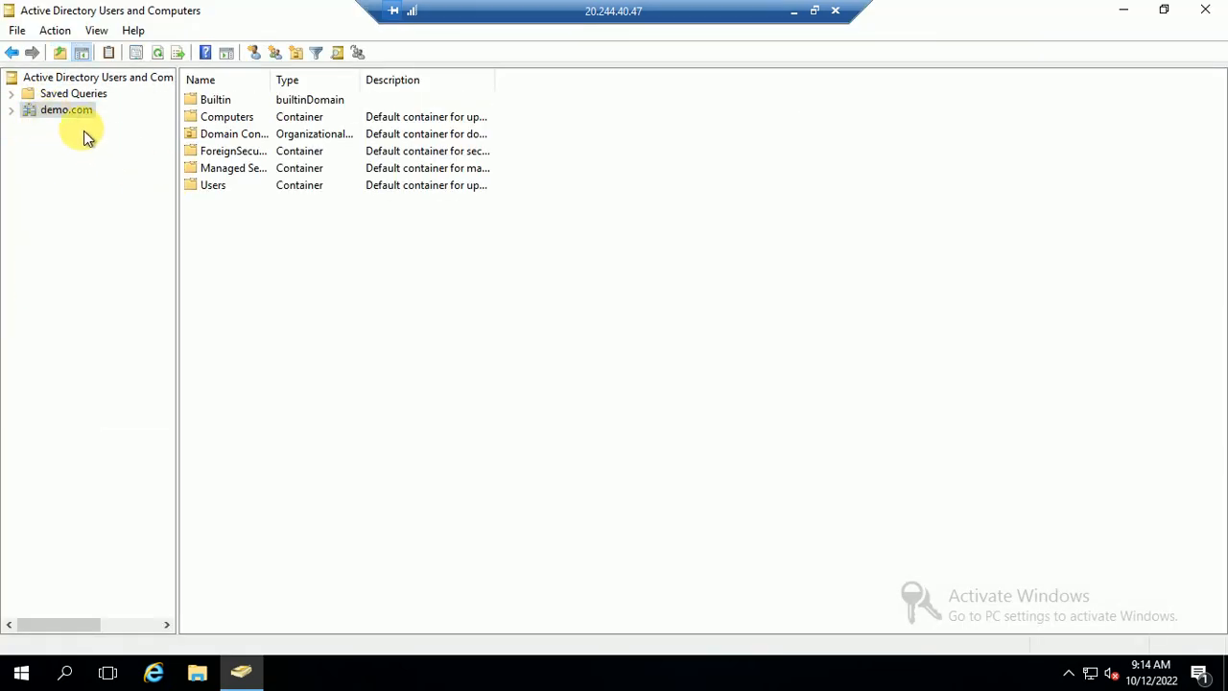
double_click(198, 184)
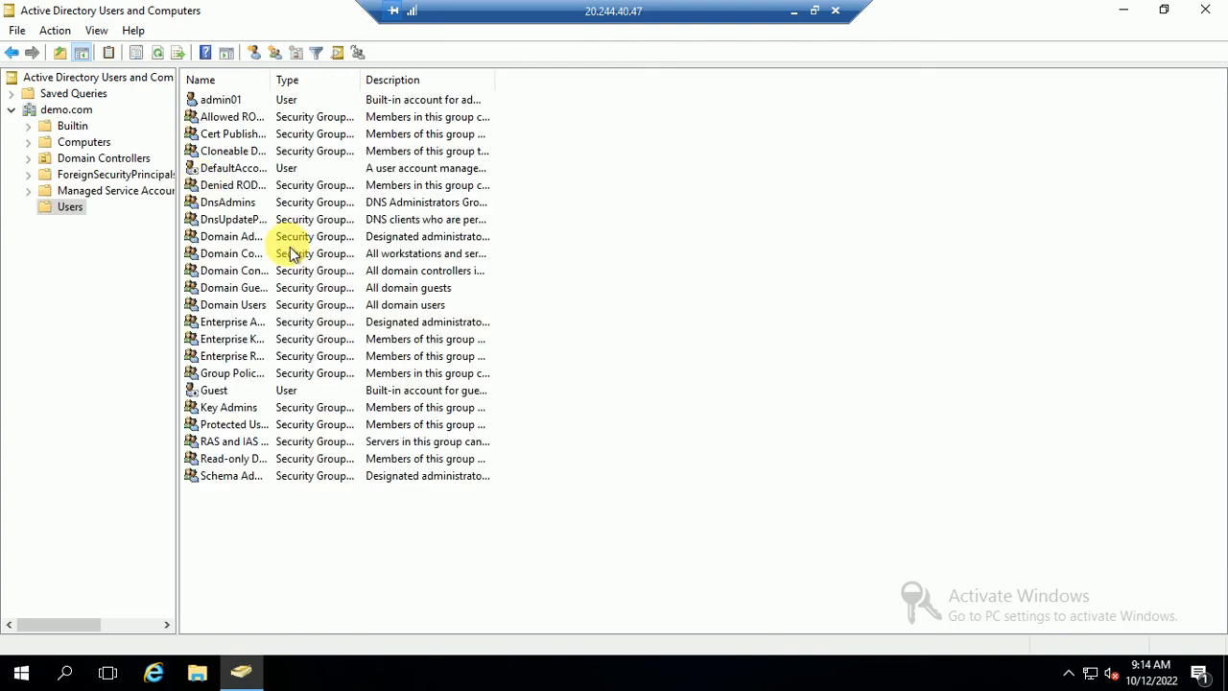
- Start a new user in demo.com's Users container with first and logon name admin
right_click(743, 252)
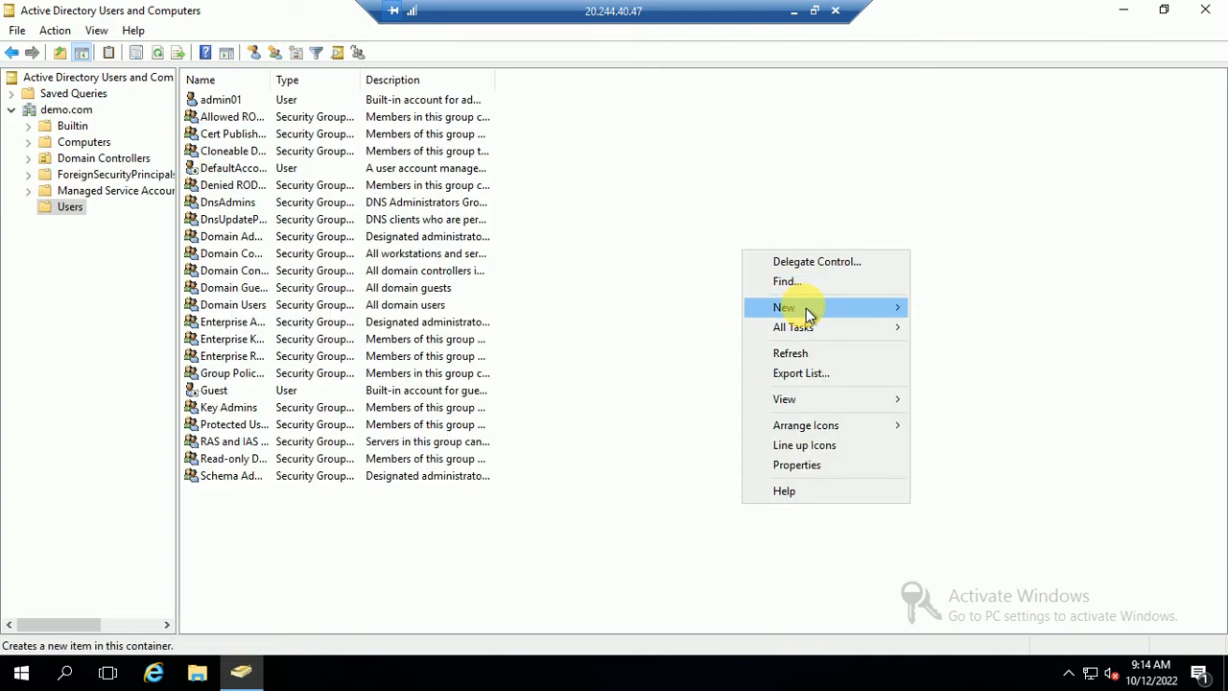
mouse_move(806, 308)
click(970, 511)
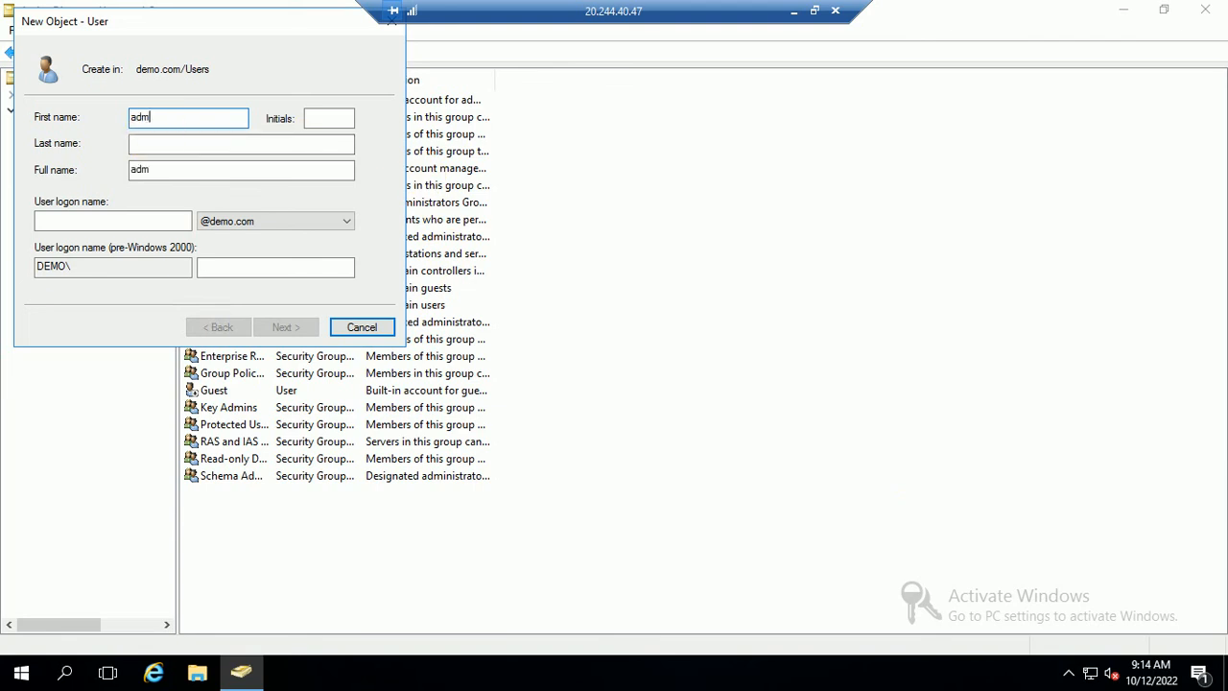
key(Tab)
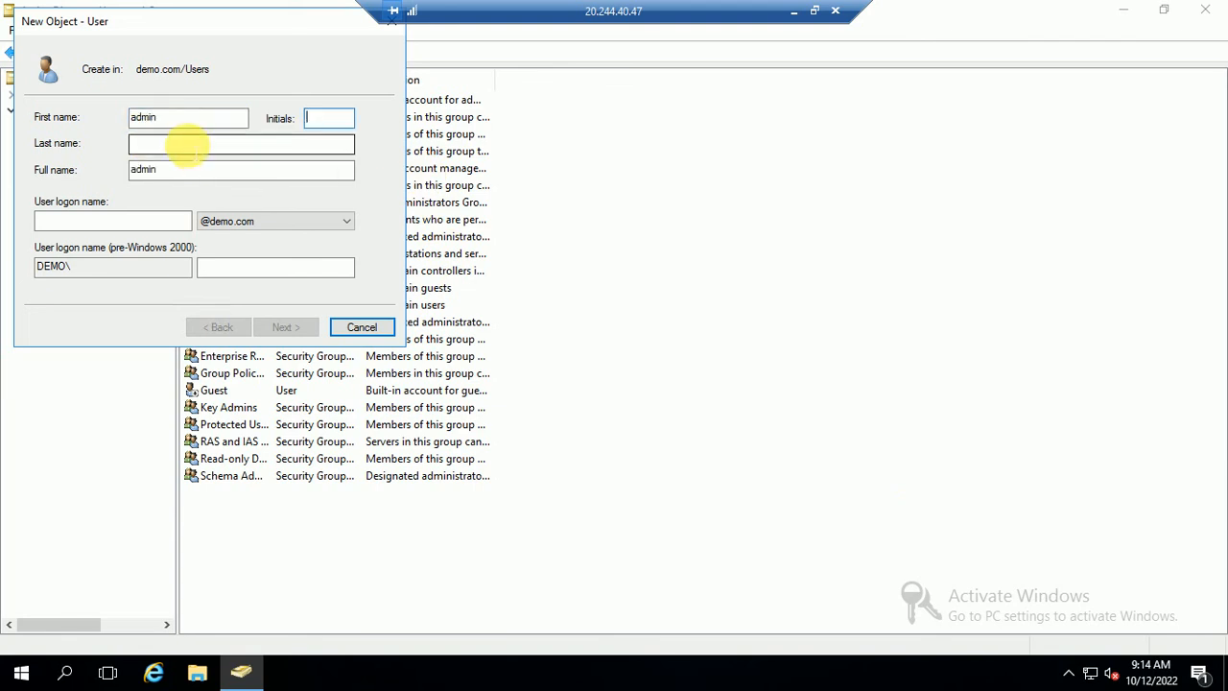
key(Tab)
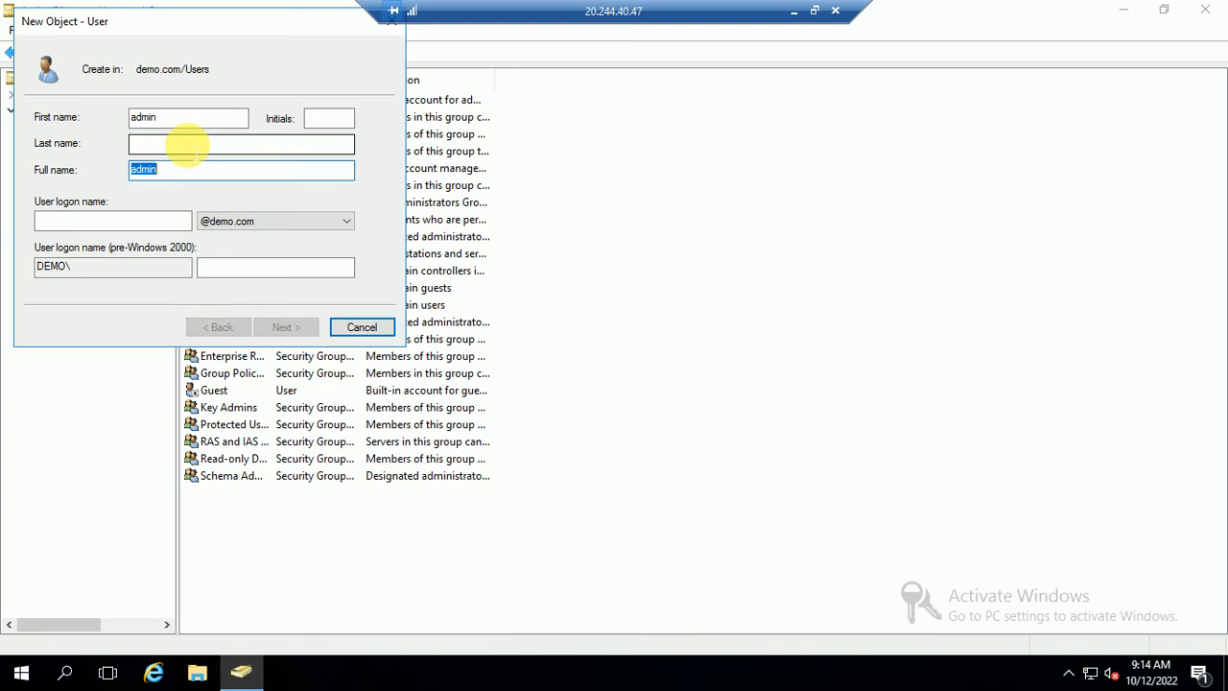
key(Tab)
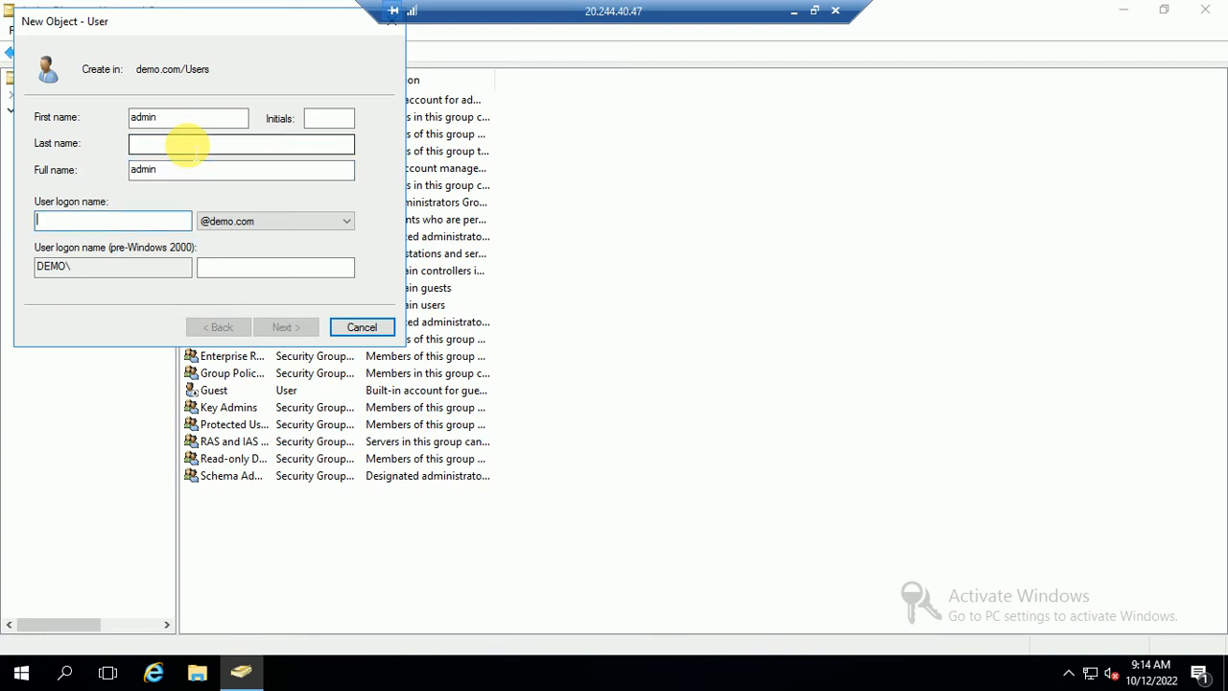
text(admin)
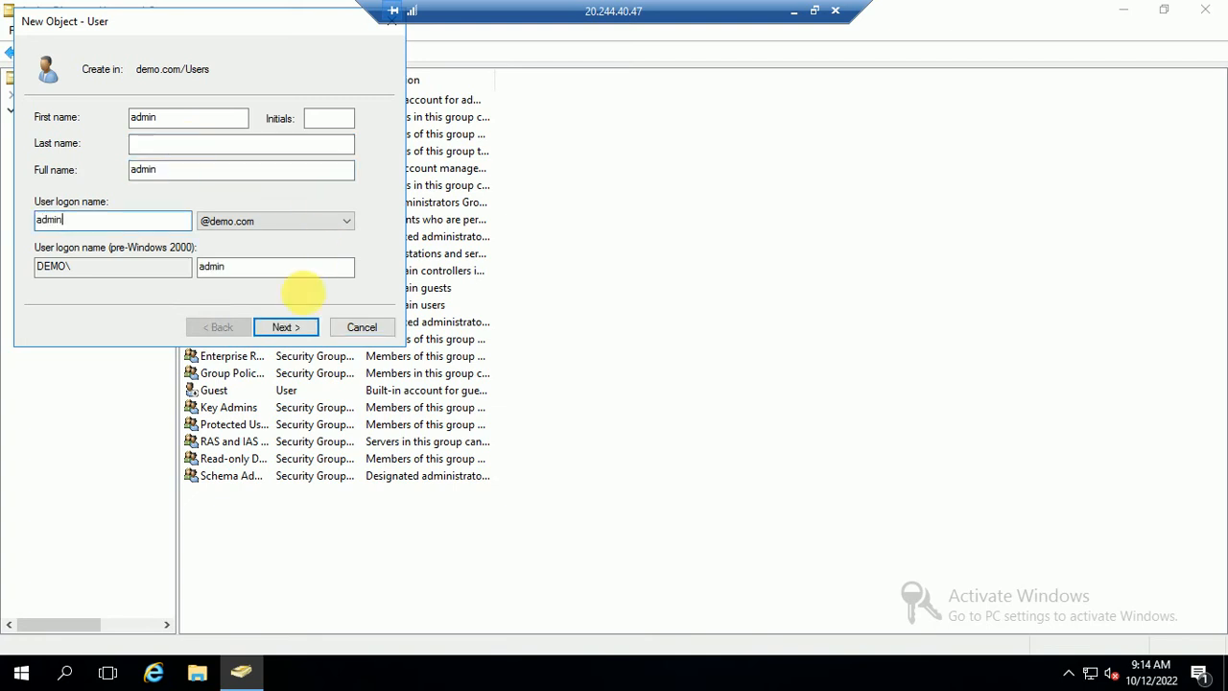
click(286, 330)
- Give admin a password with no forced change at next logon and finish creating it
click(86, 177)
click(230, 118)
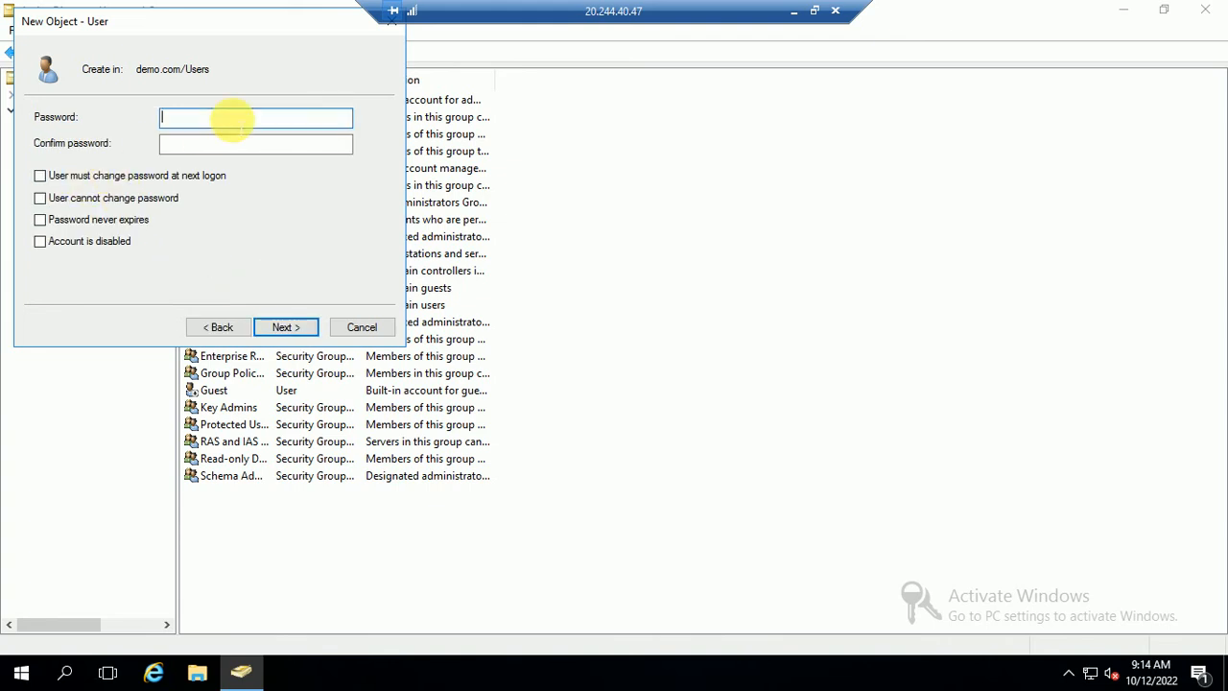
text(Pa)
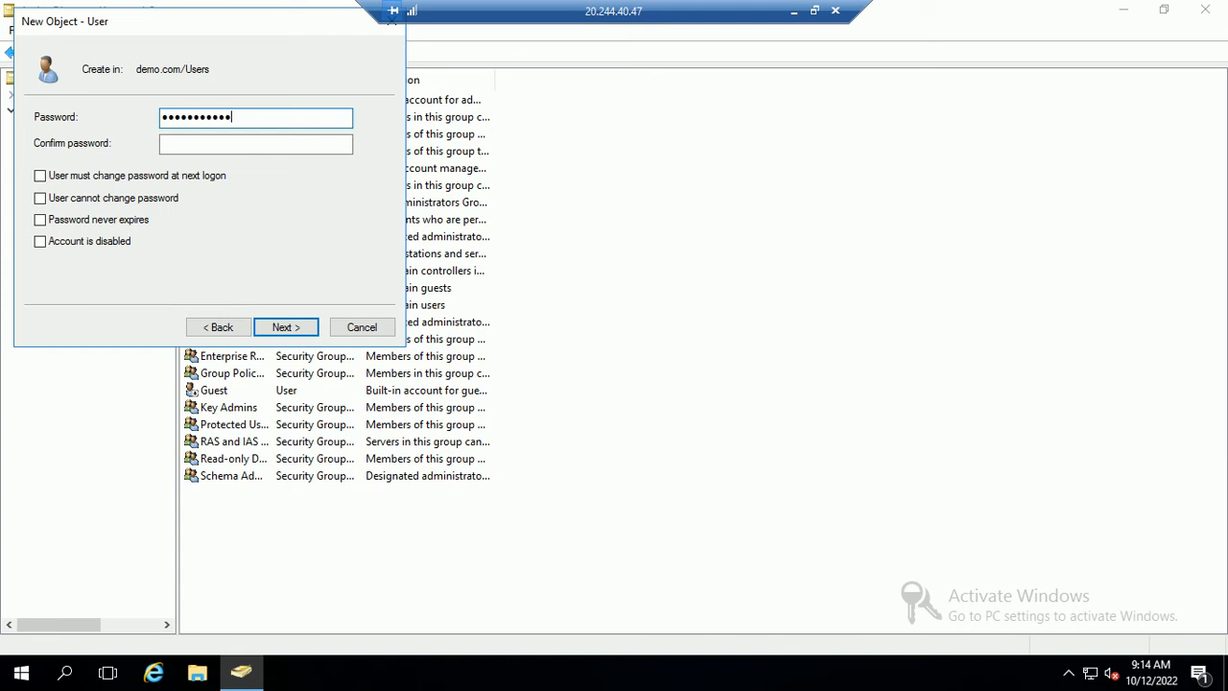
key(Tab)
text(Passw)
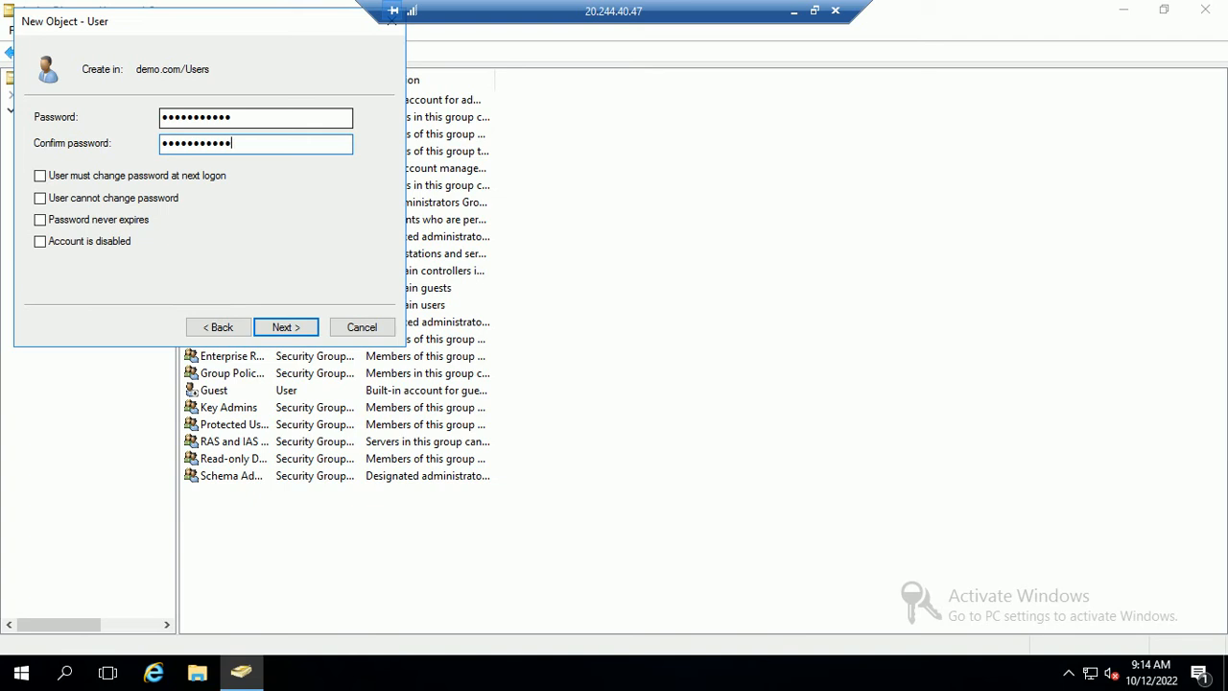
click(284, 329)
click(286, 329)
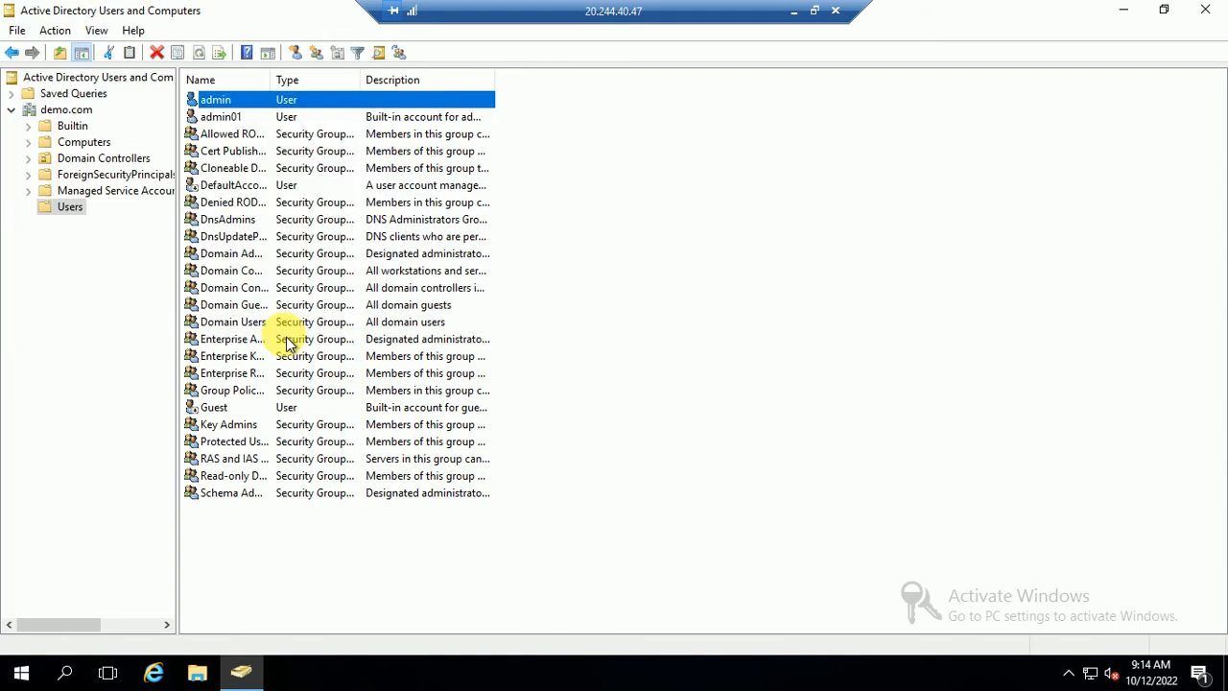
- Add the admin user to the Administrators and Domain Admins groups through its Member Of properties
right_click(208, 98)
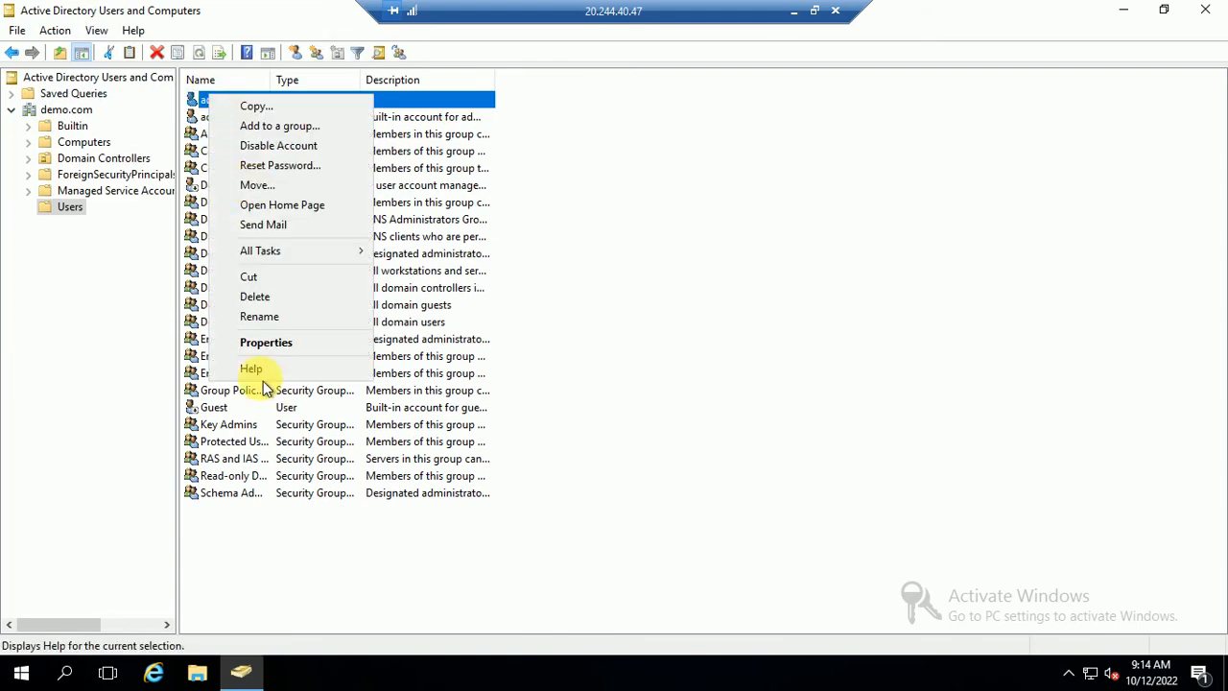
click(266, 344)
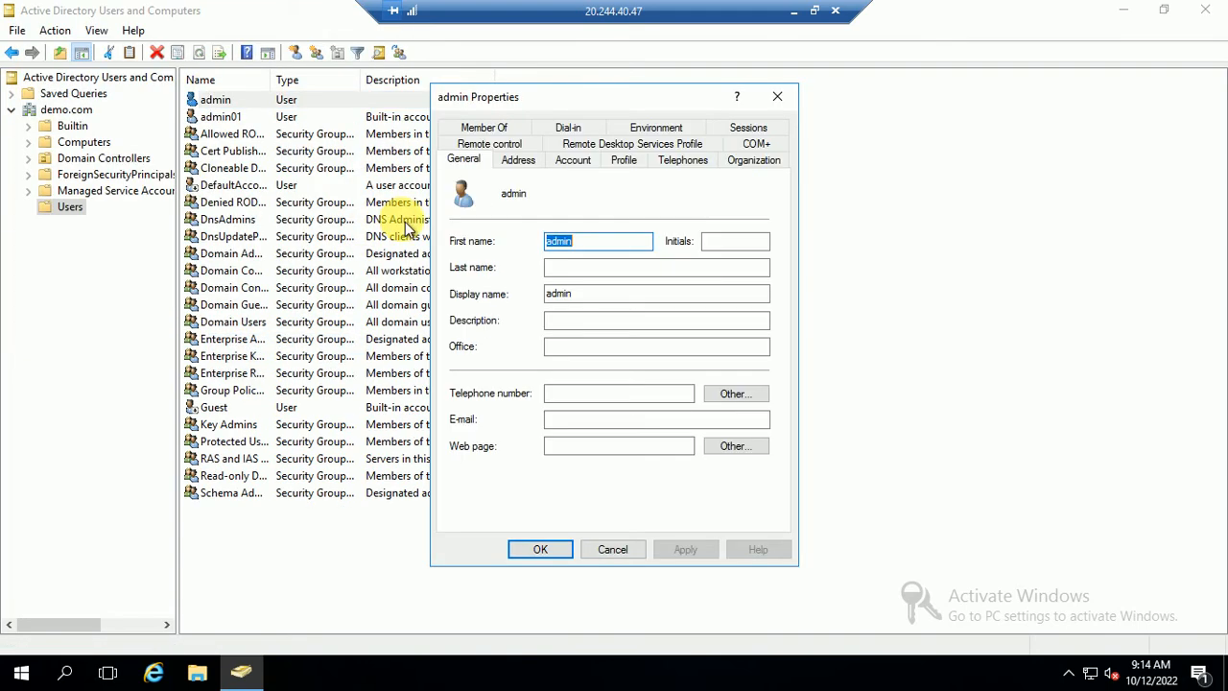
click(485, 128)
click(481, 376)
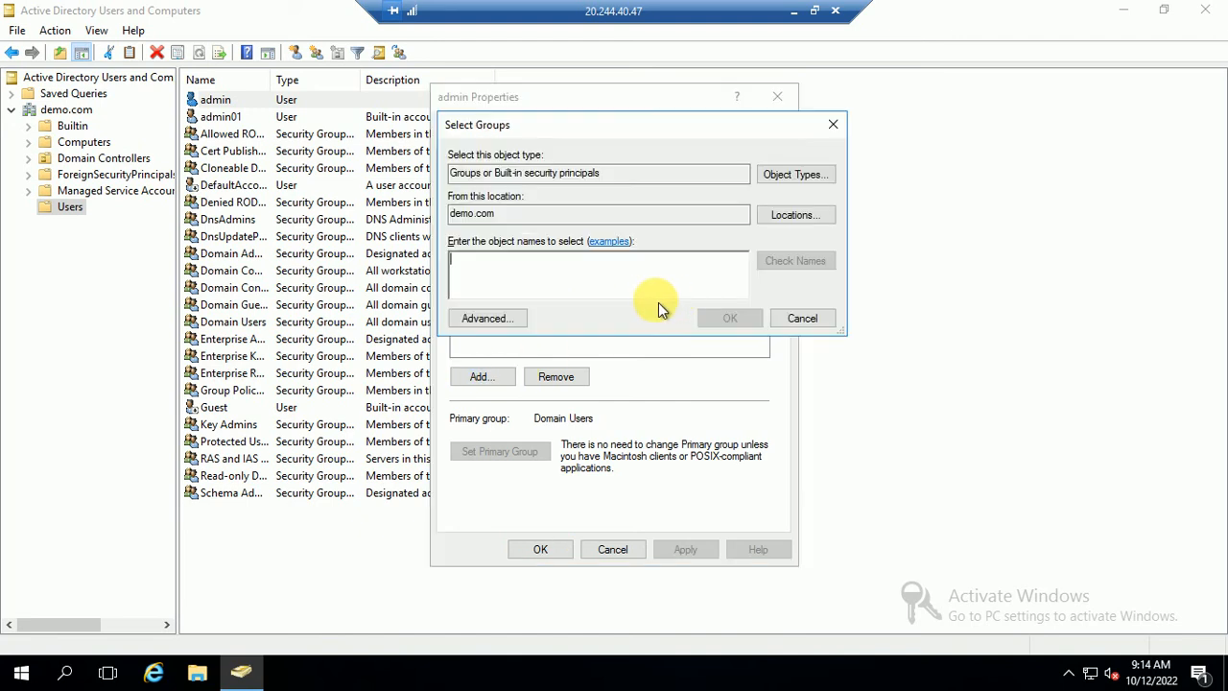
text(admin)
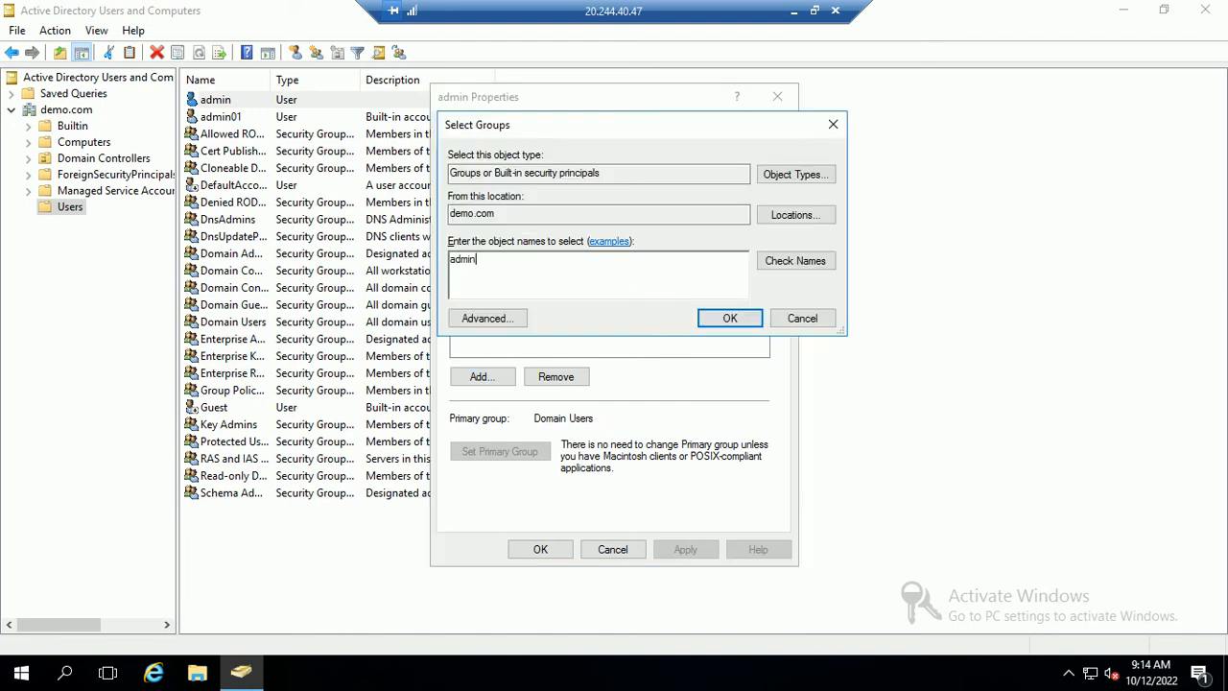
click(795, 261)
click(573, 274)
text(;domain ad)
click(816, 270)
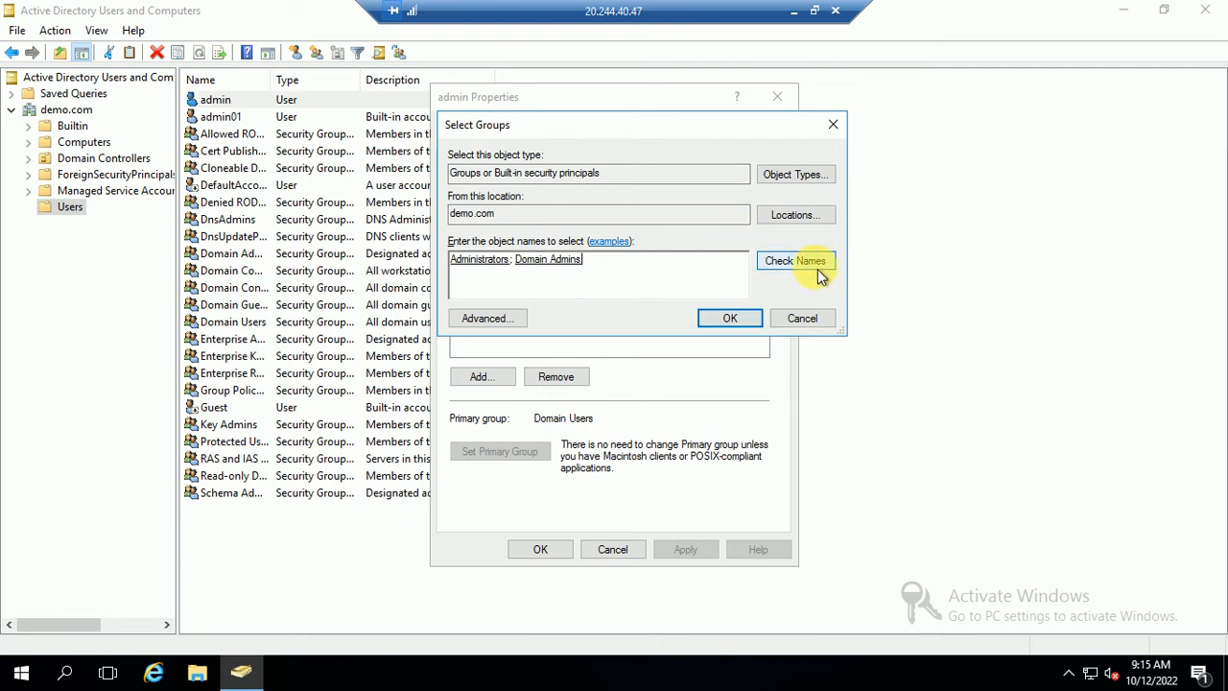
click(731, 318)
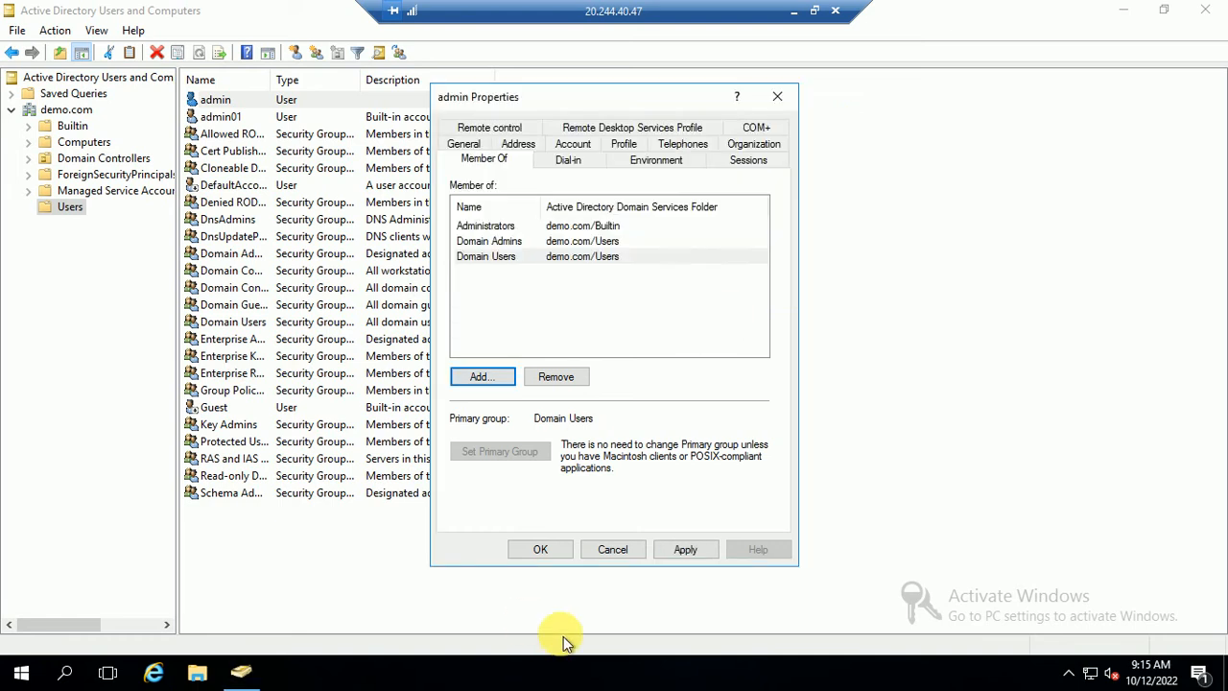
click(542, 549)
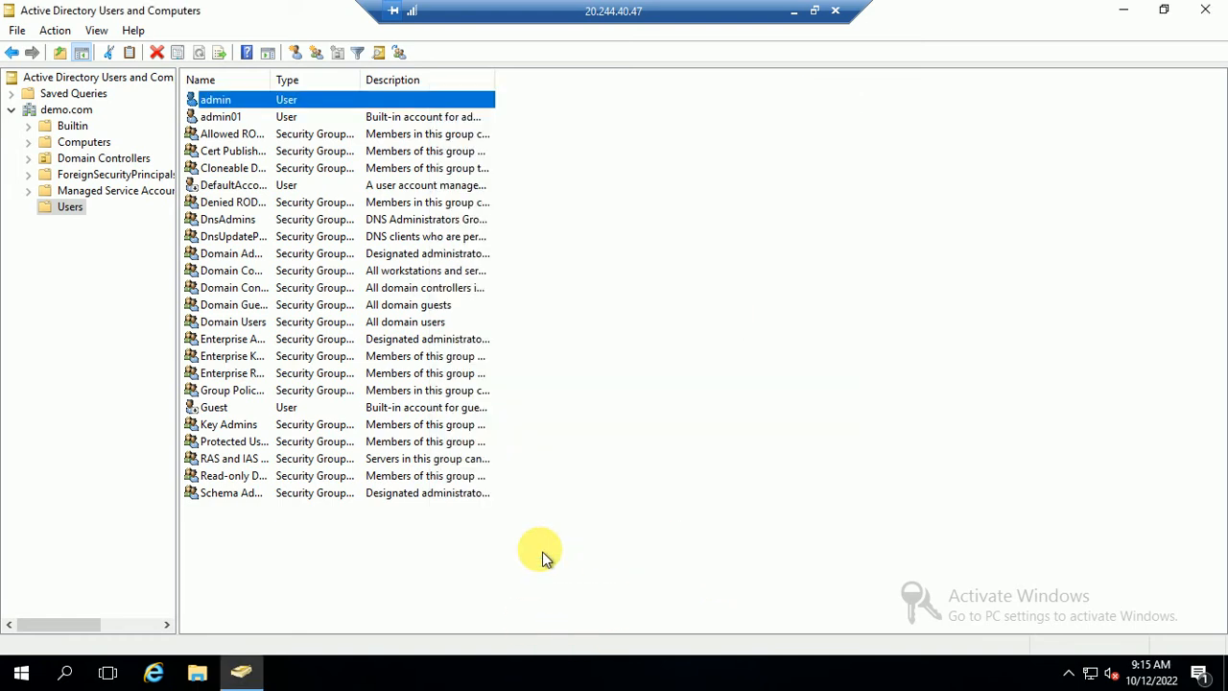
- Close Active Directory Users and Computers and connect Remote Desktop to 10.0.0.5
click(1205, 9)
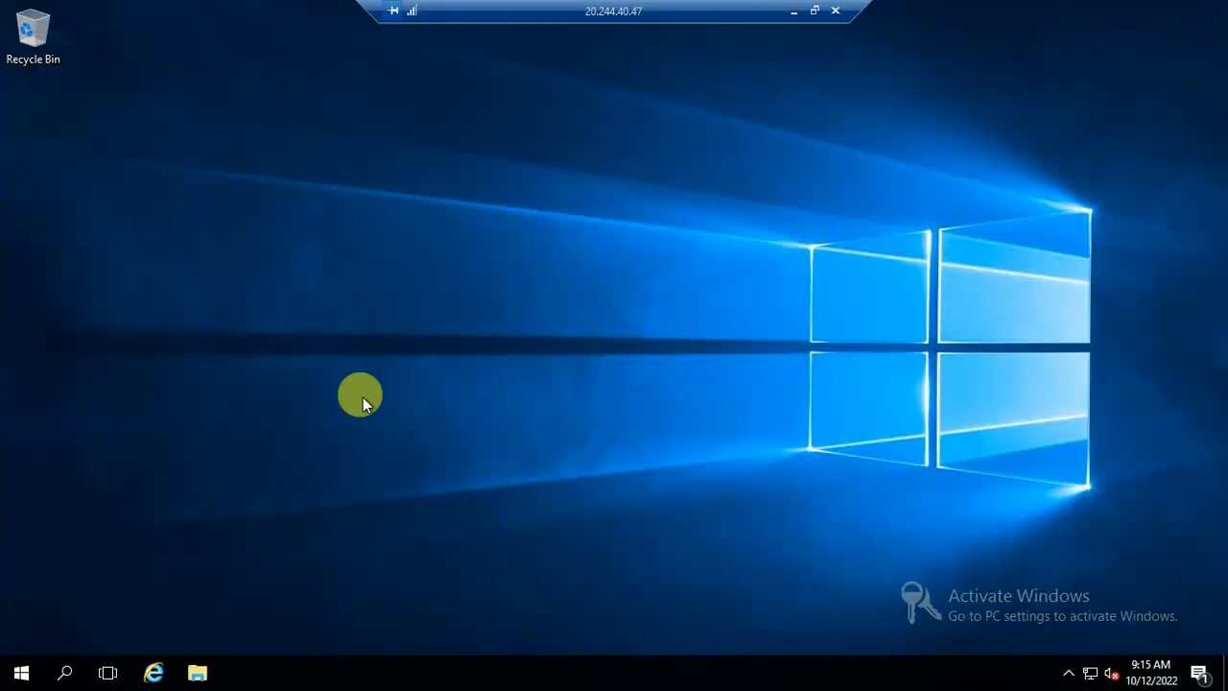
click(21, 671)
click(313, 377)
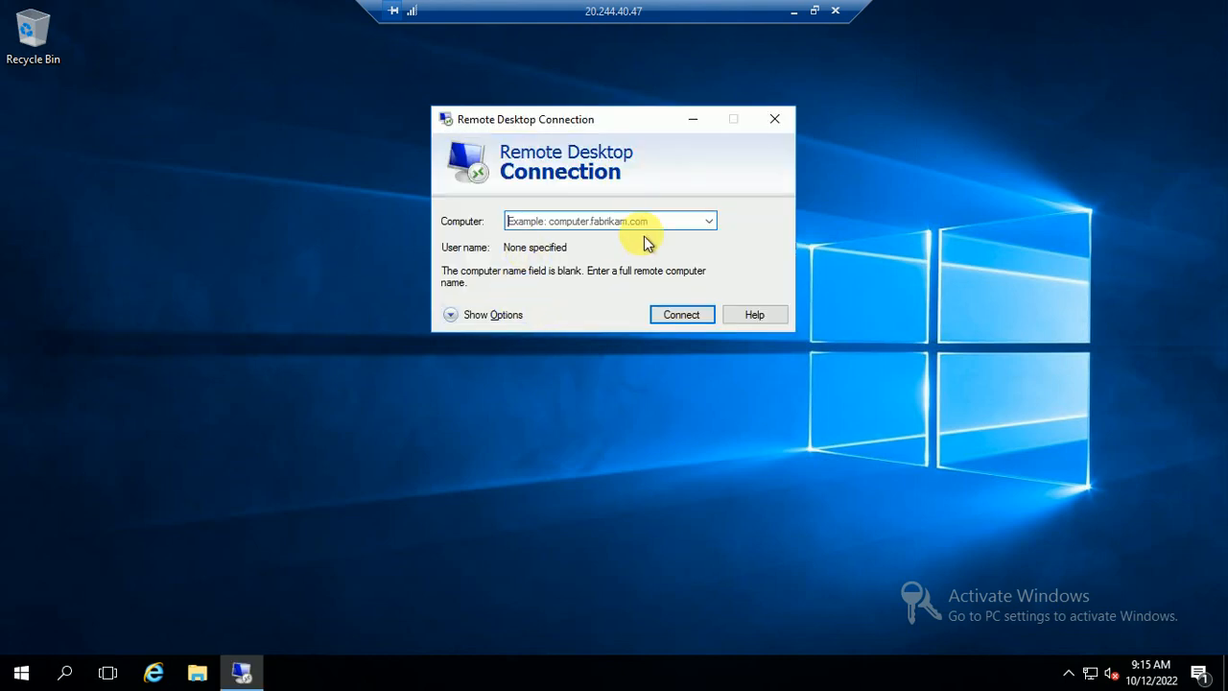
text(10.0.0.5)
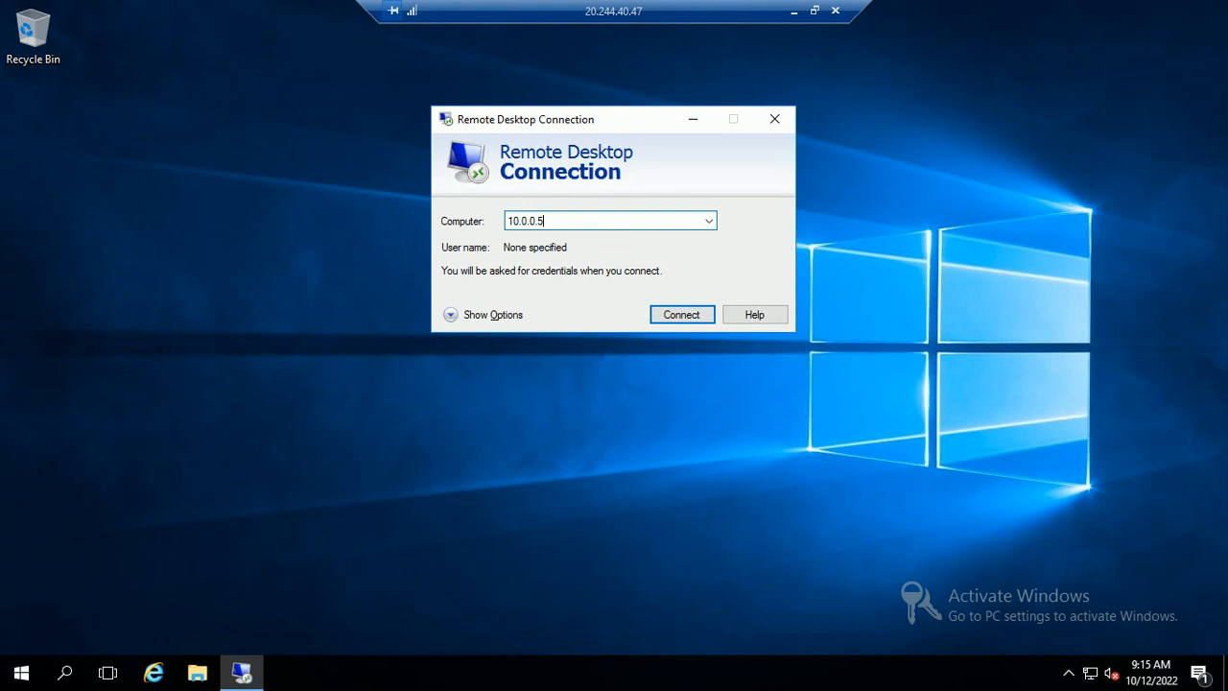
click(671, 316)
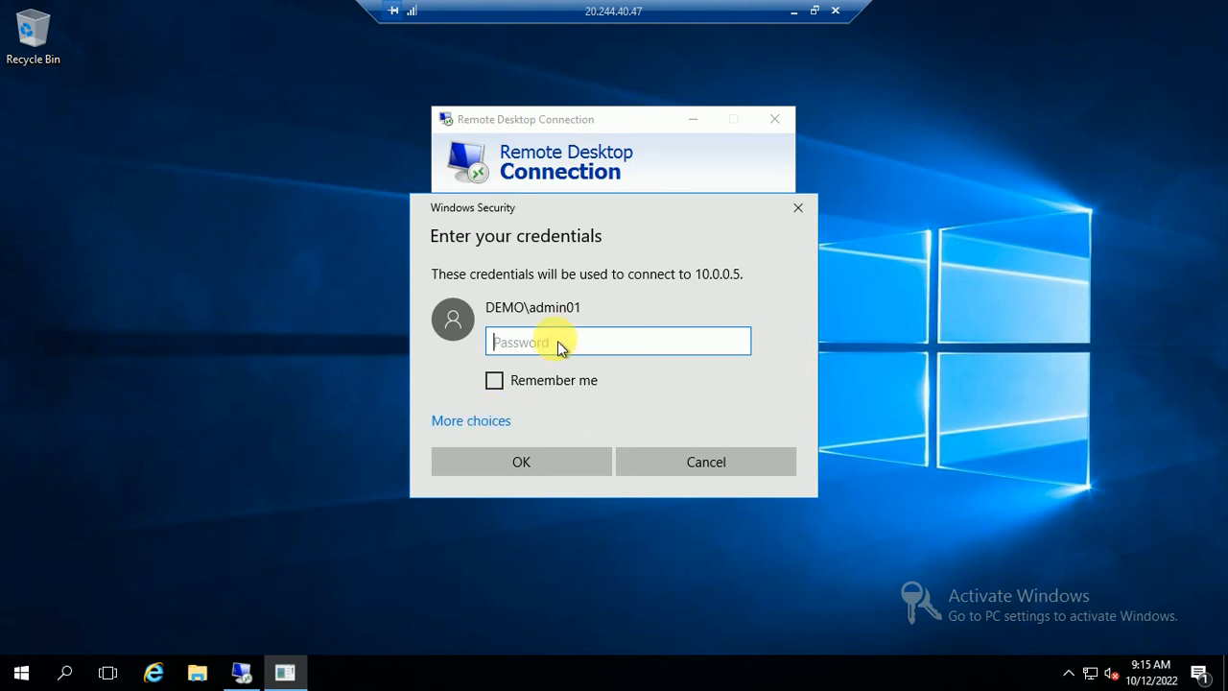
- Sign in with the account password and accept NODE01's certificate, suppressing future warnings
text(••••)
key(BackSpace)
key(BackSpace)
key(BackSpace)
text(•••••)
click(523, 458)
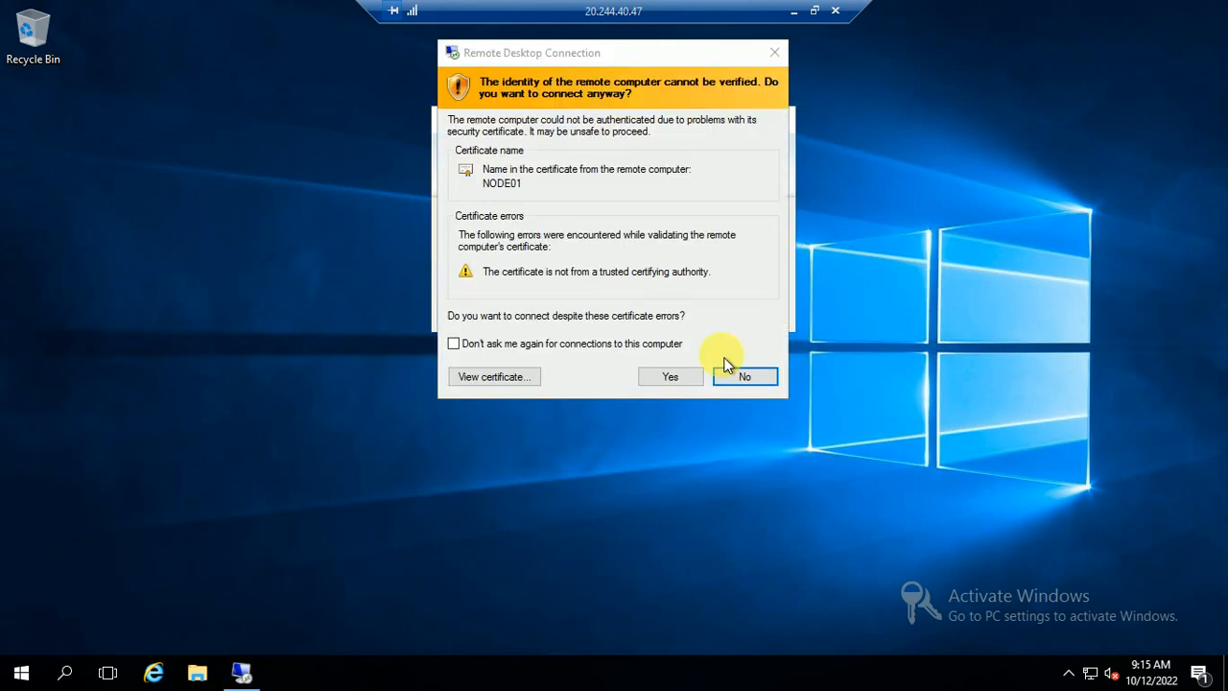
click(490, 343)
click(669, 378)
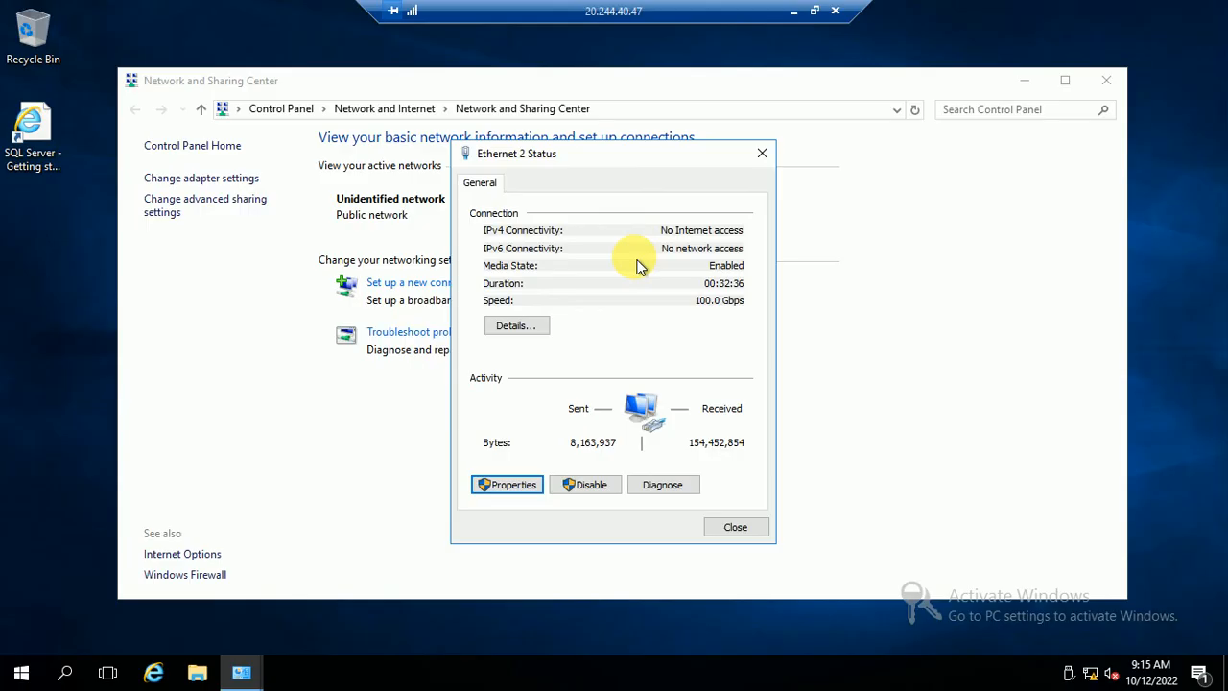
- Close NODE01's Ethernet 2 Status and Network and Sharing Center, then open This PC's System page
click(735, 527)
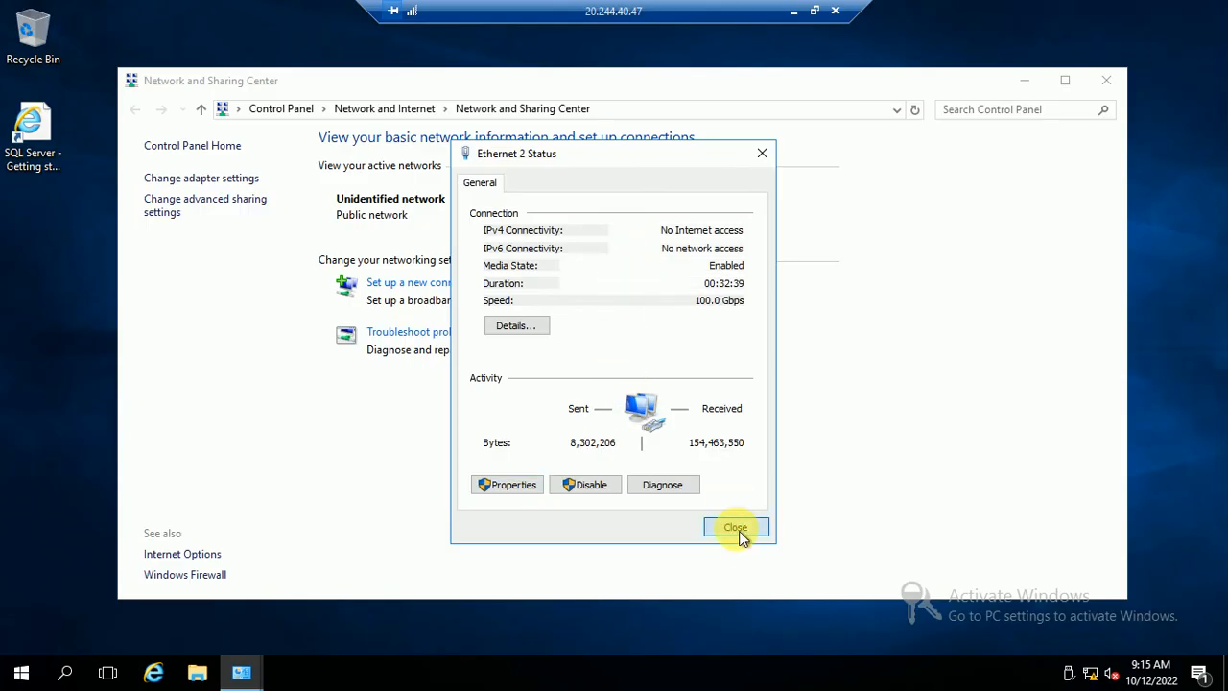
click(1121, 83)
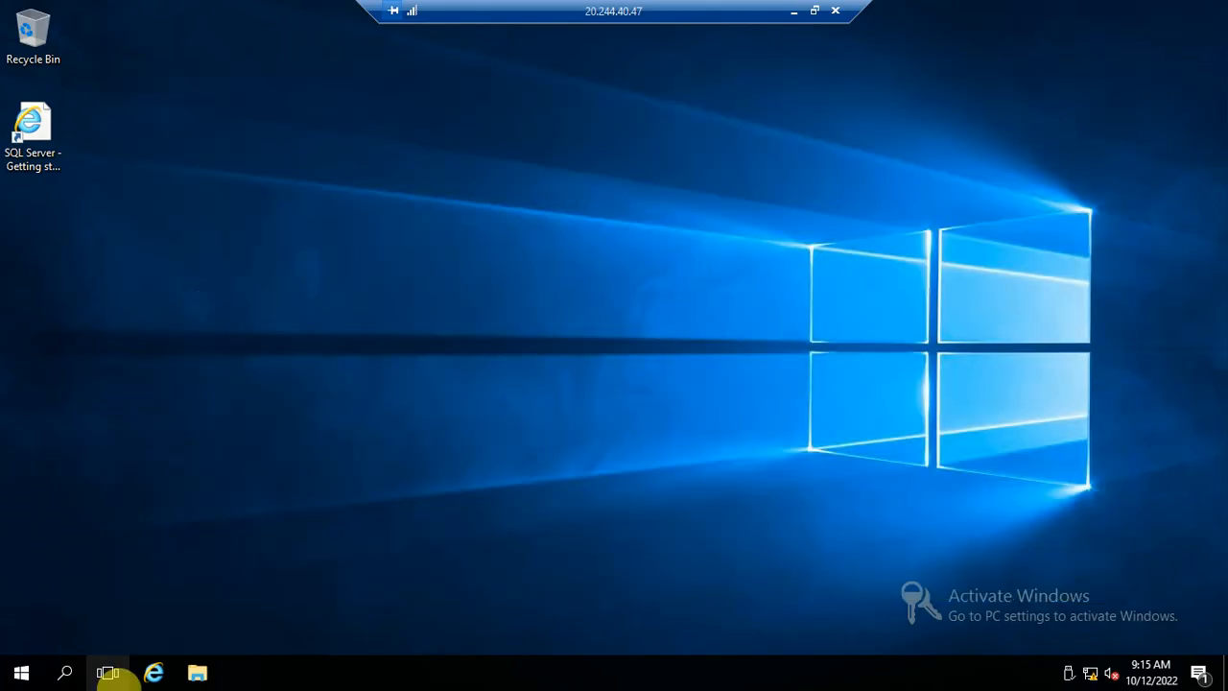
click(22, 672)
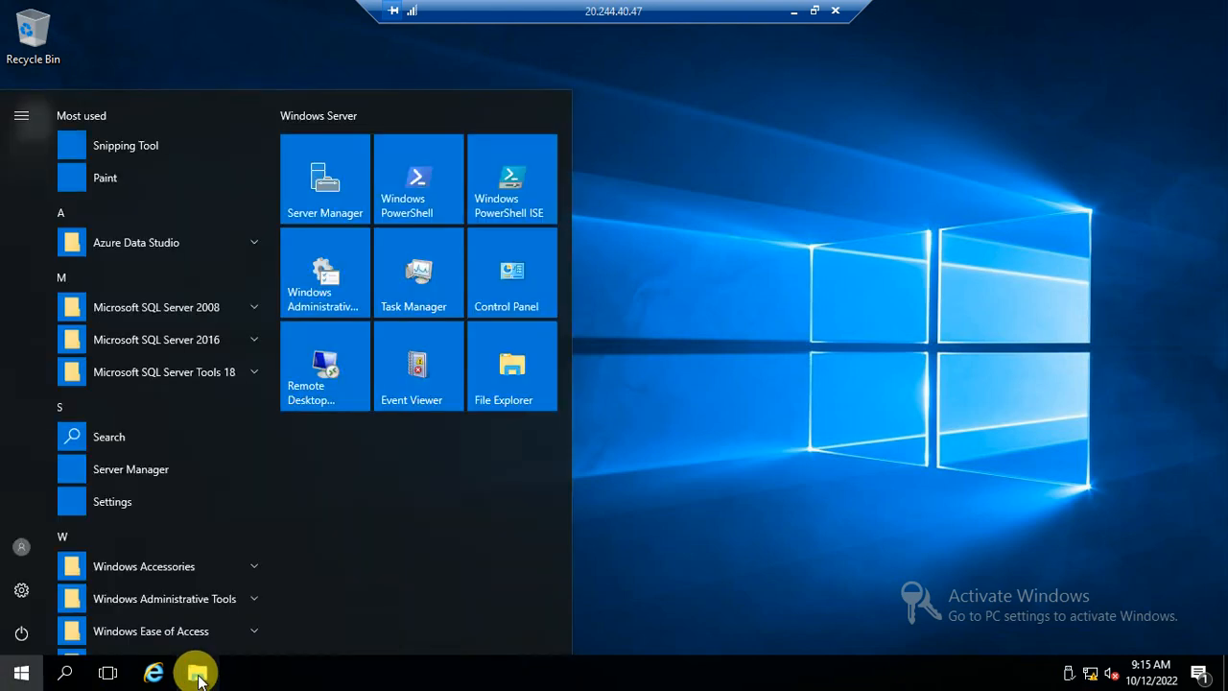
click(197, 669)
right_click(169, 287)
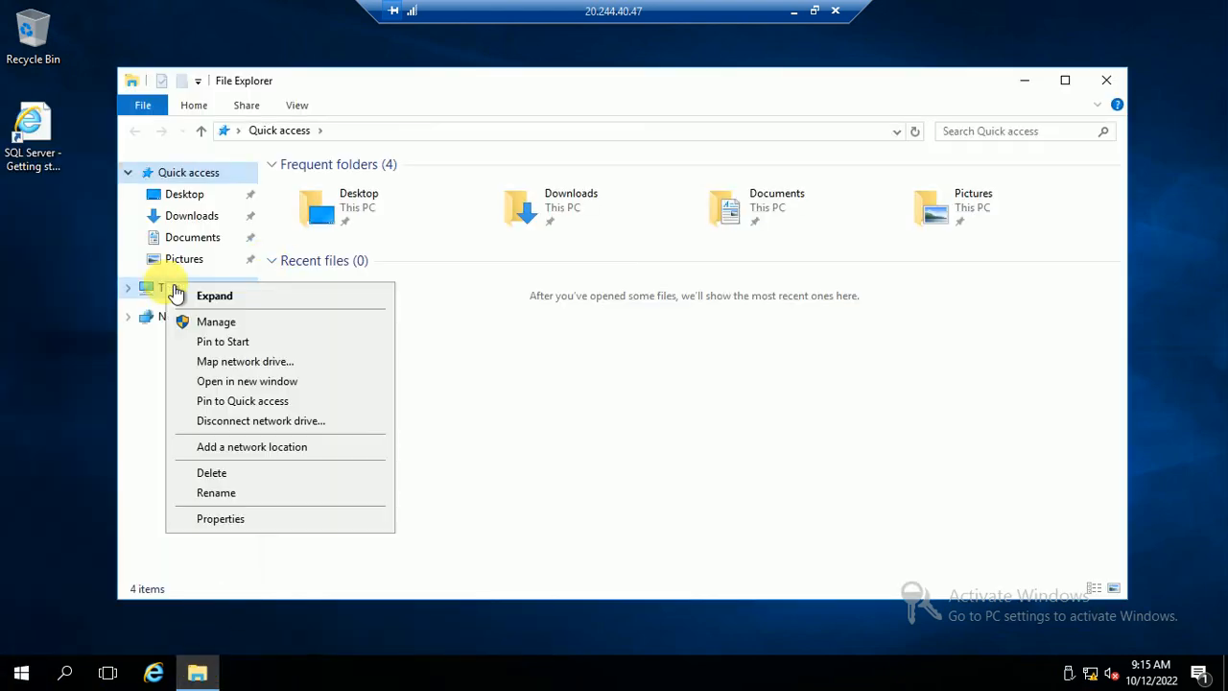
click(222, 519)
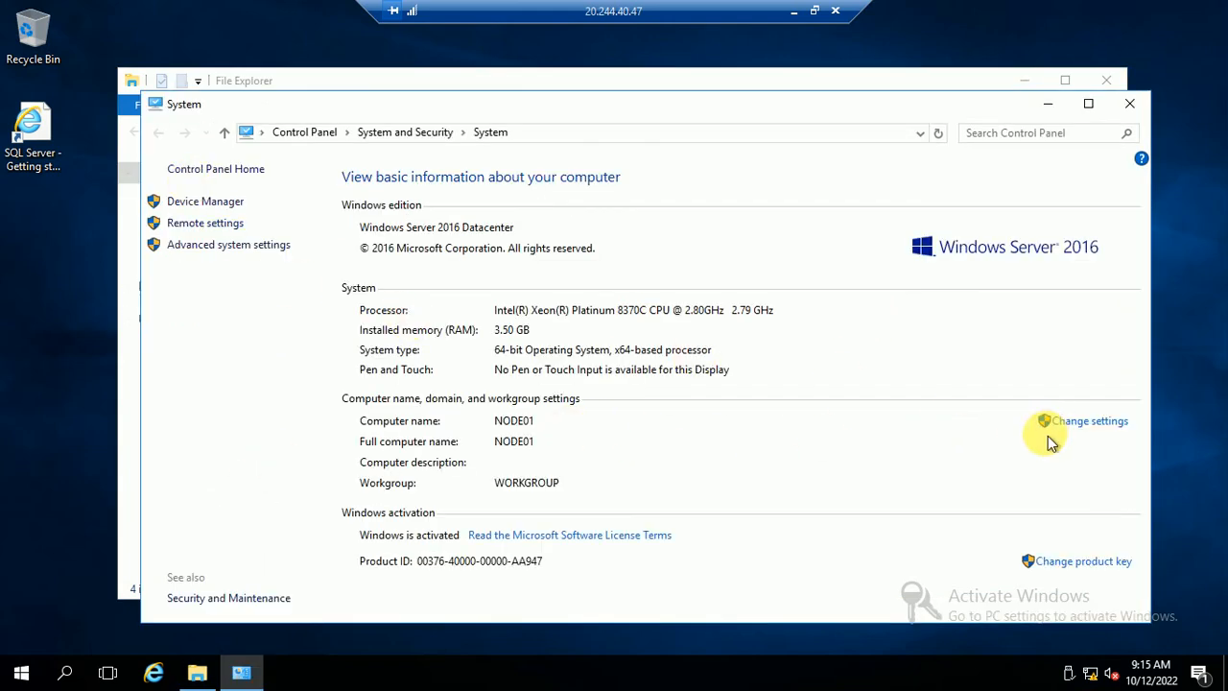
- Change NODE01's membership to the demo.com domain using the admin account credentials
click(1086, 423)
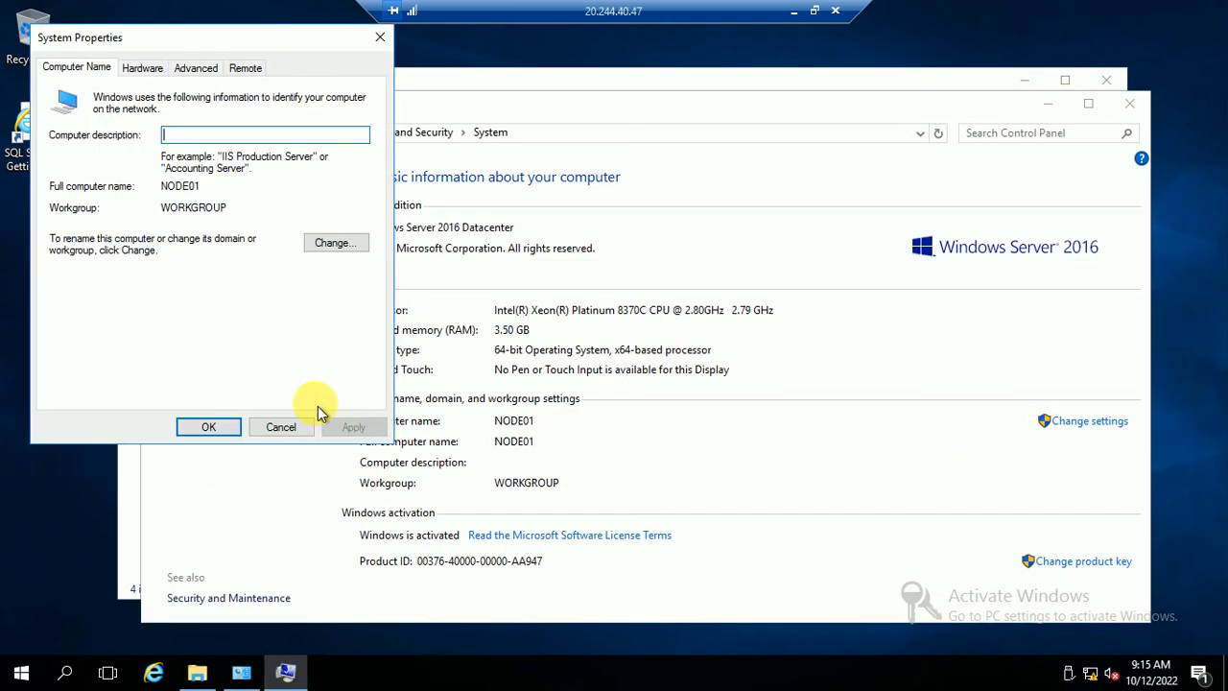
click(329, 247)
click(86, 281)
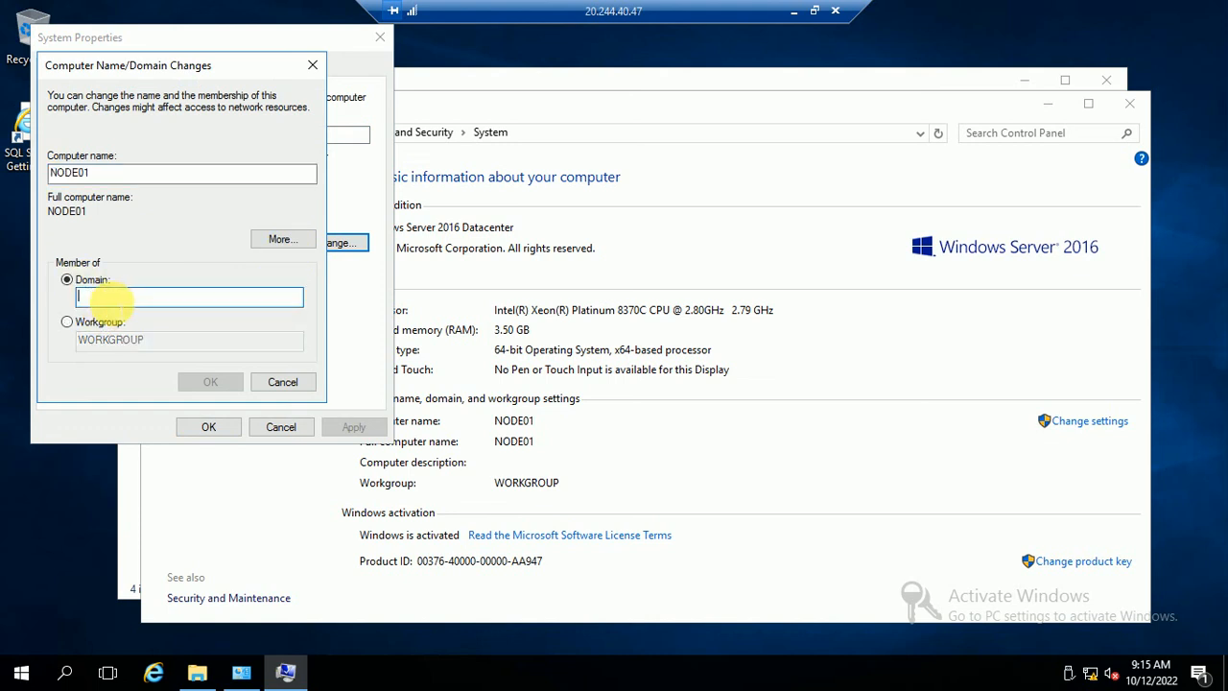
text(demo.com)
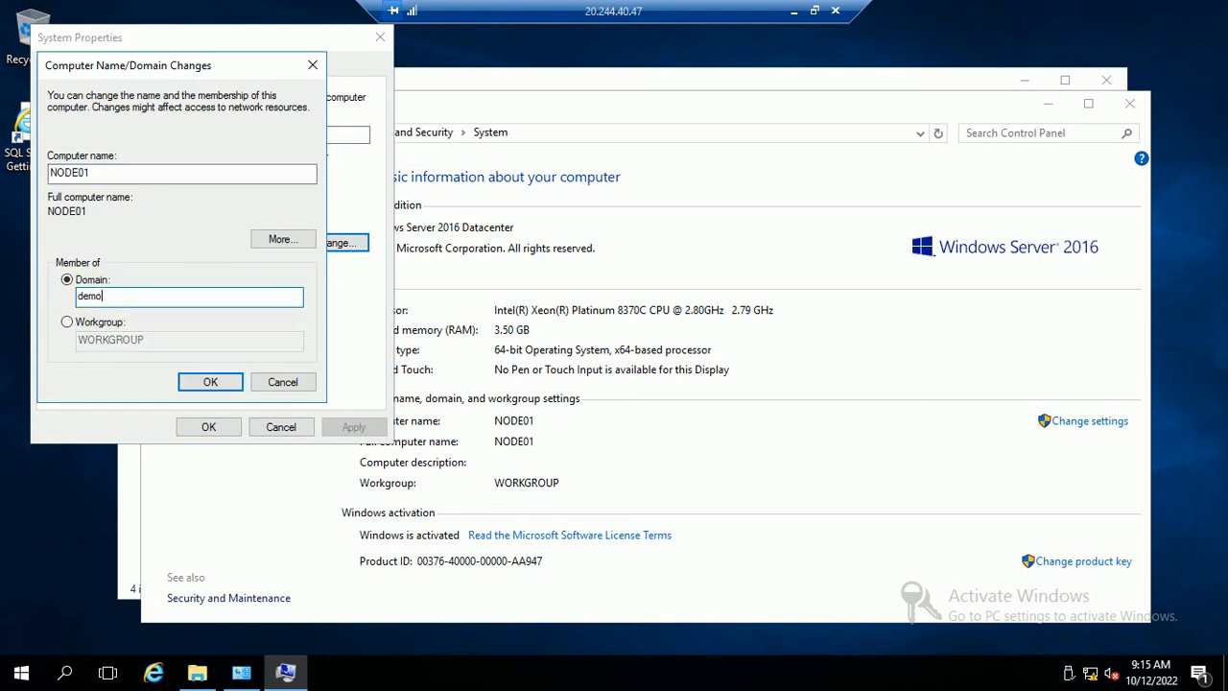
click(207, 382)
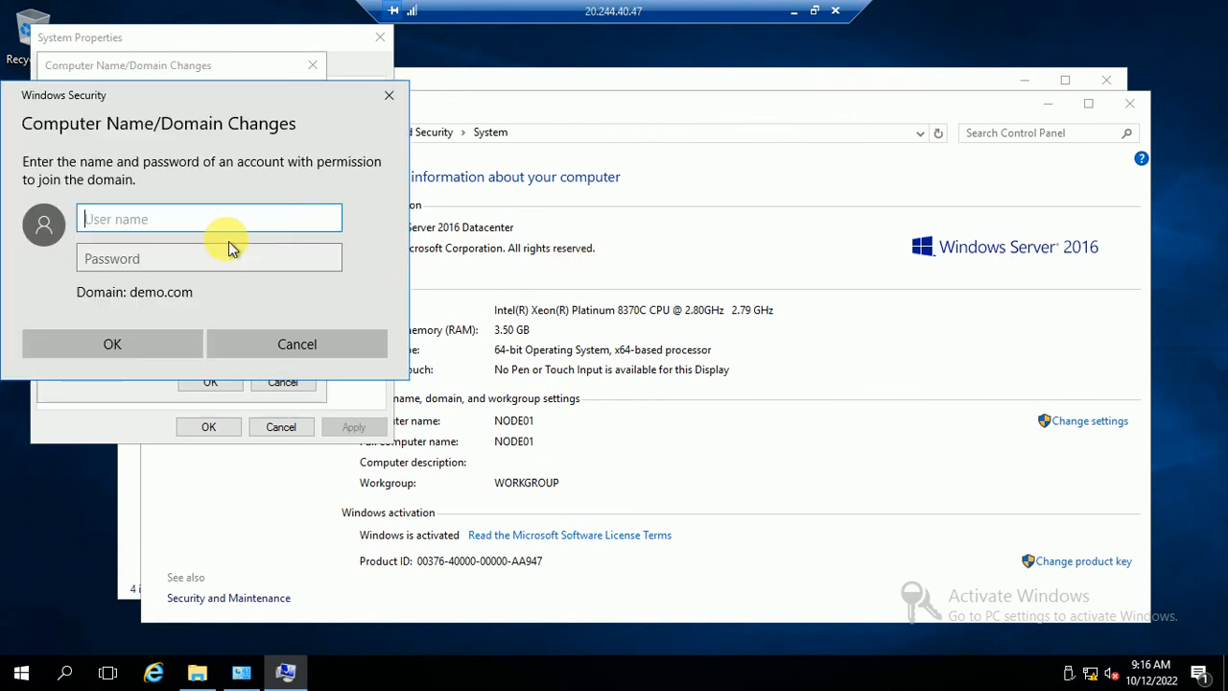
text(admin)
key(Tab)
text(•••••••)
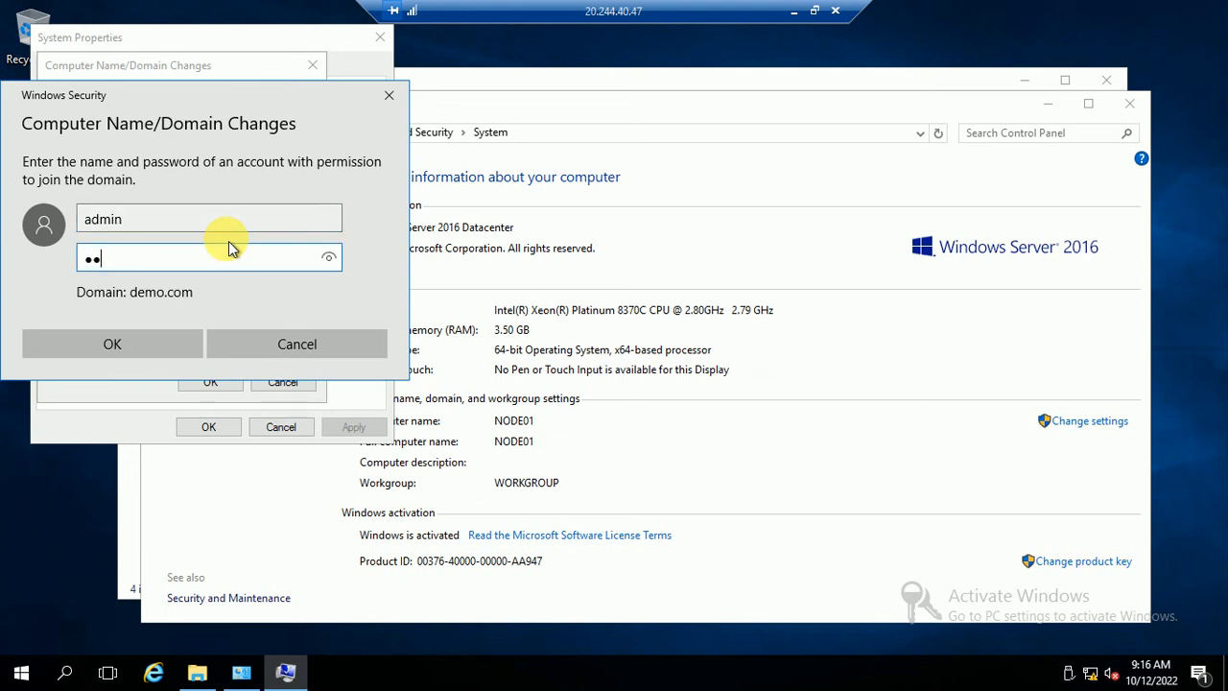
text(••••)
click(156, 349)
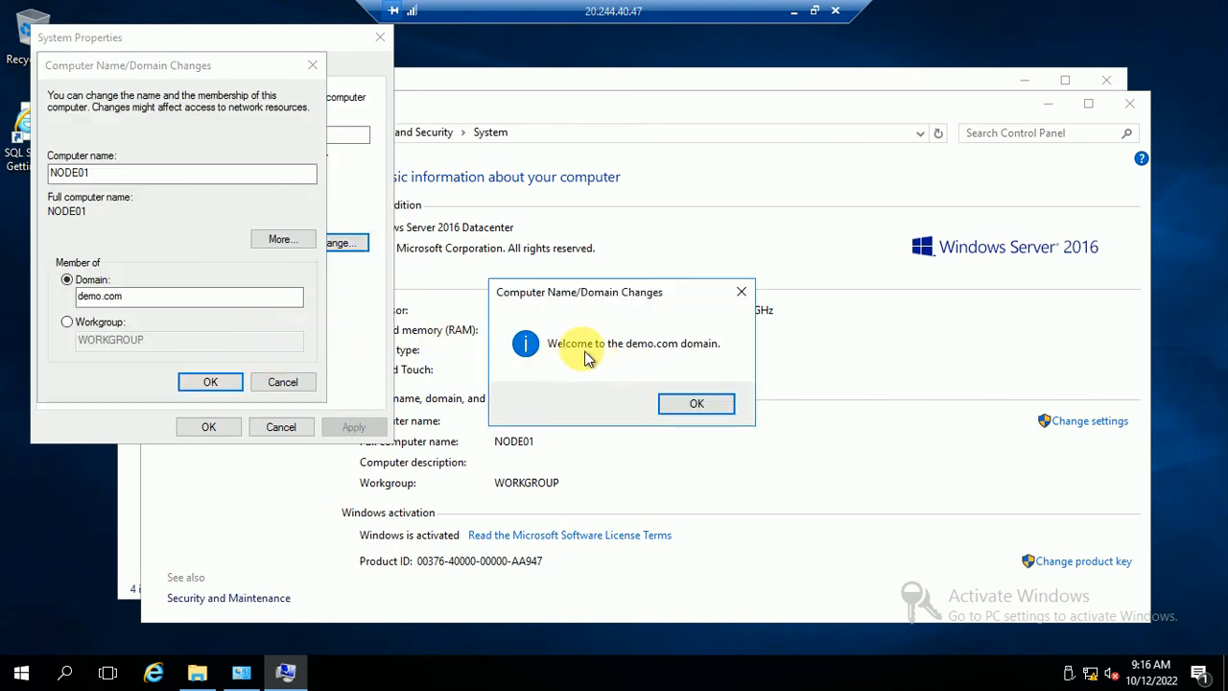
- Acknowledge the demo.com welcome and restart notices, close System Properties, and restart now
click(700, 405)
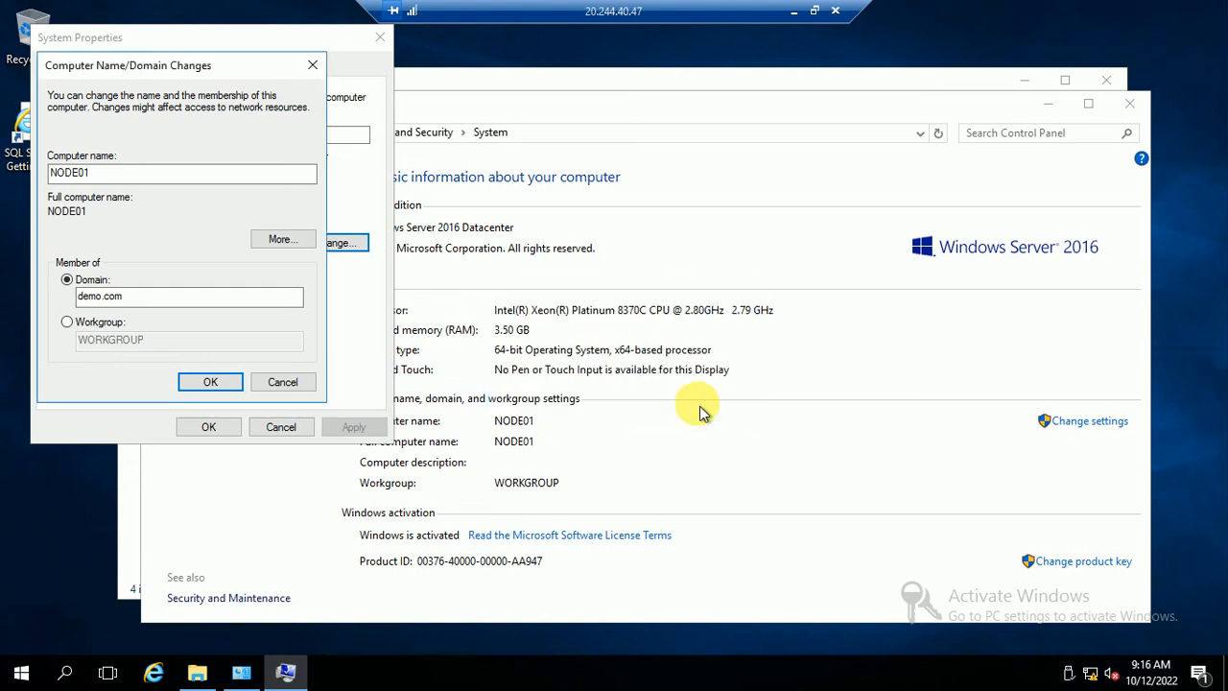
click(733, 364)
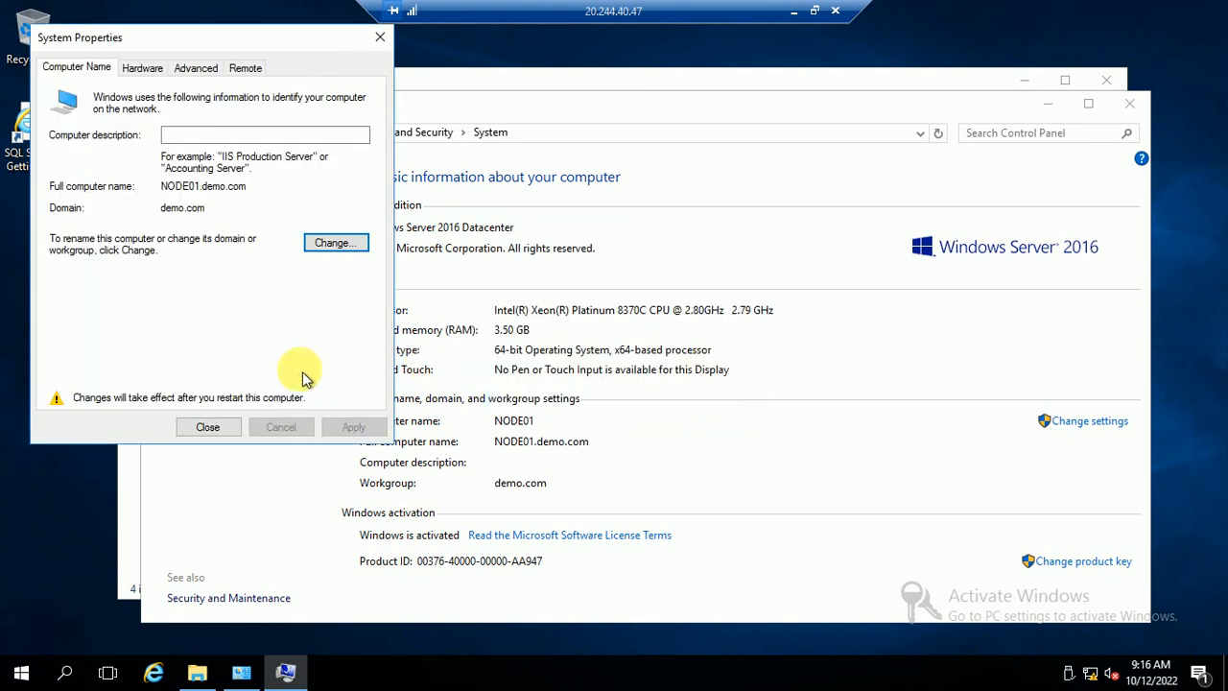
click(214, 429)
click(599, 353)
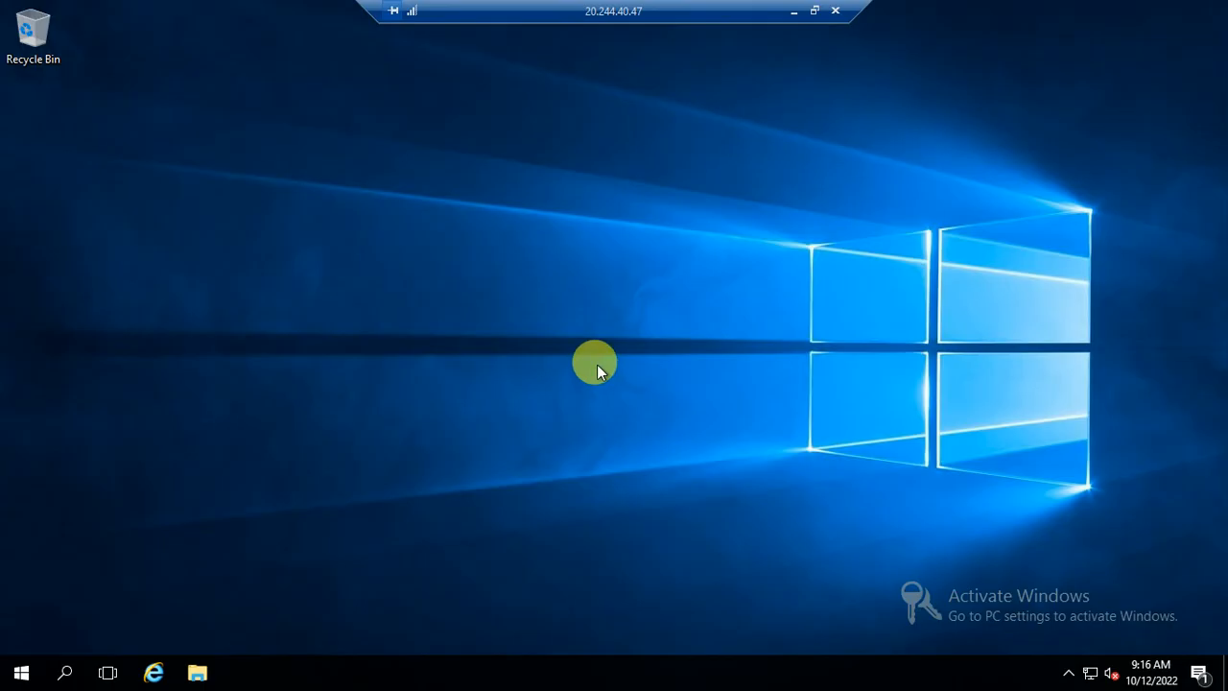
- Connect Remote Desktop to 10.0.0.6, sign in, and accept the certificate without future warnings
click(23, 669)
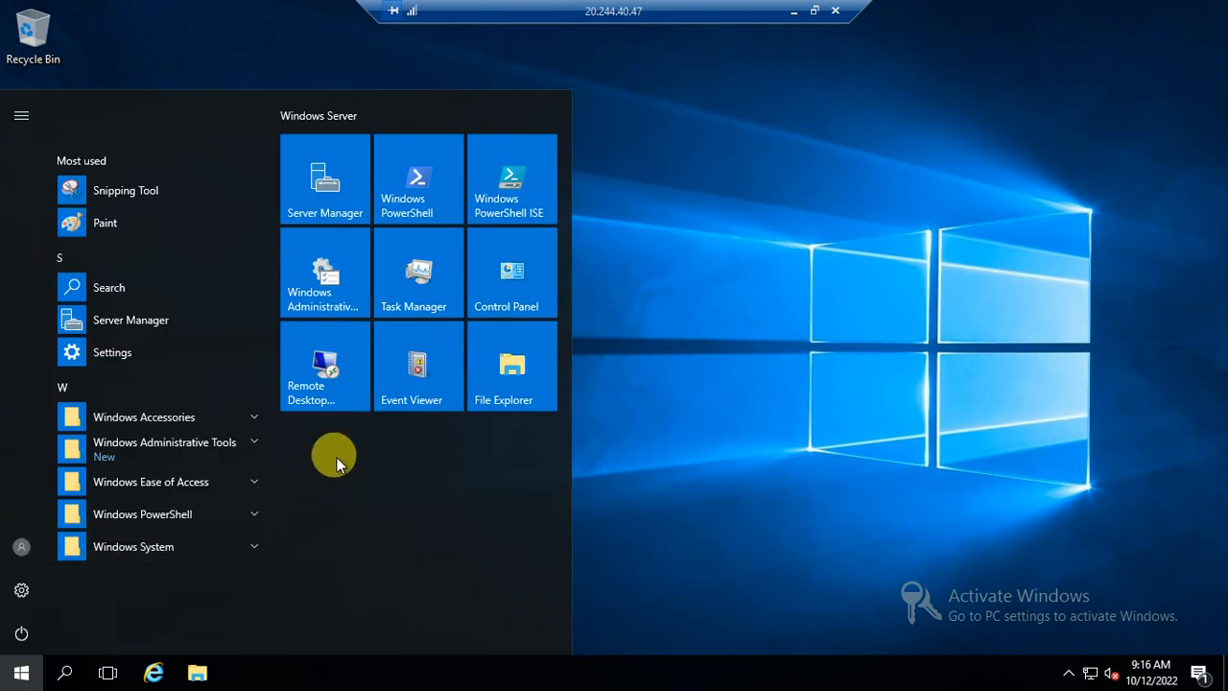
click(335, 383)
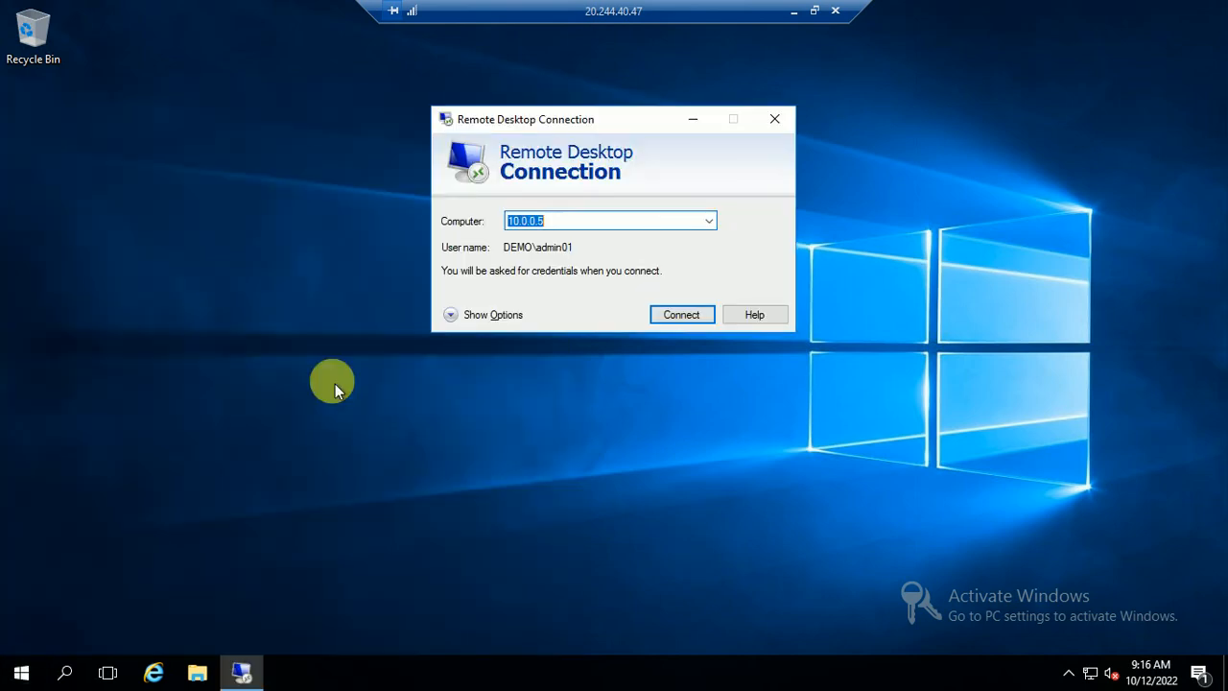
click(581, 220)
key(BackSpace)
text(6)
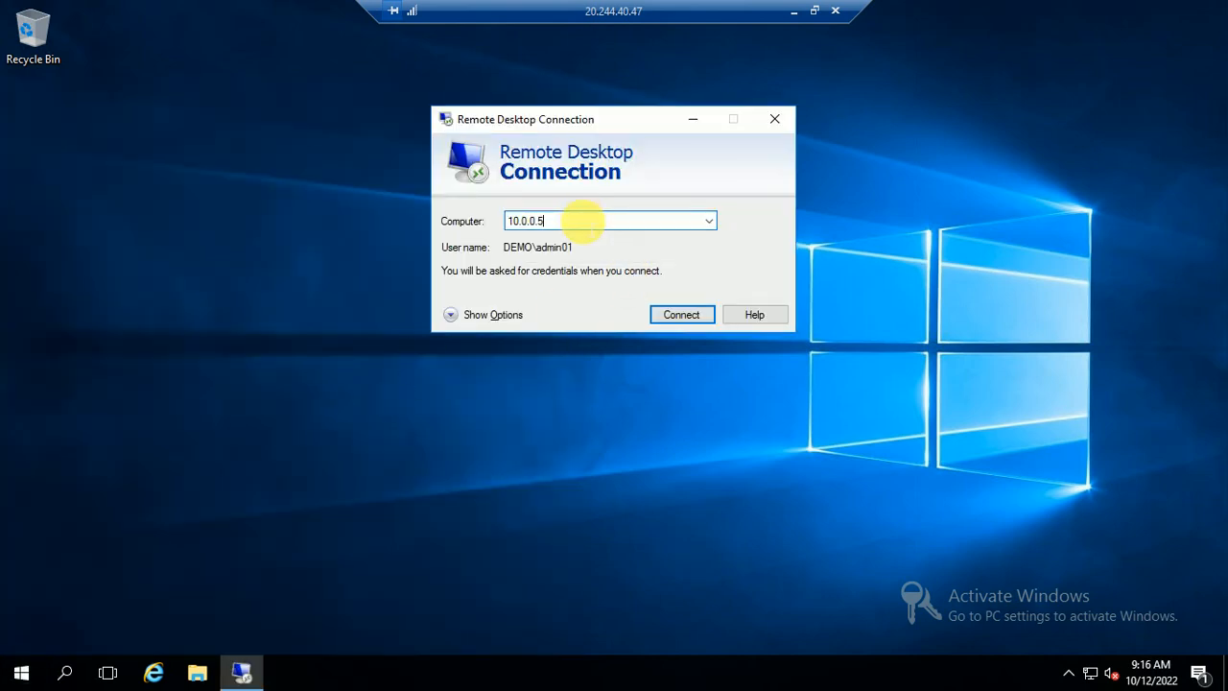
key(Return)
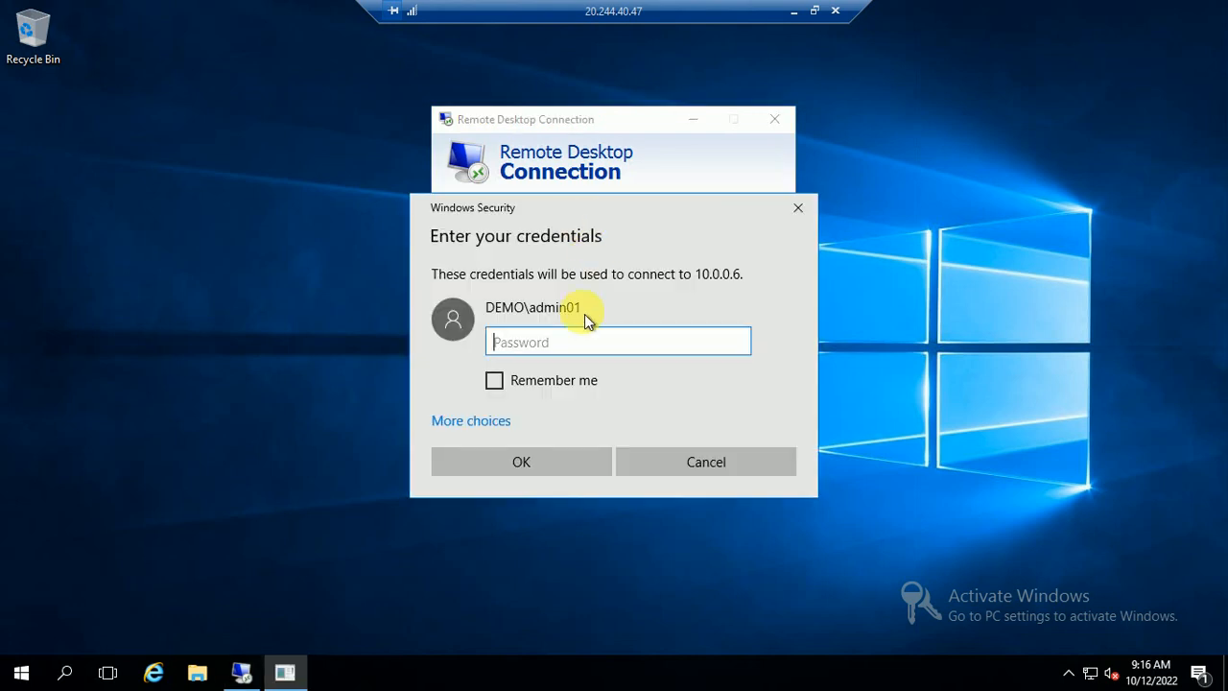
text(••••••••)
click(520, 460)
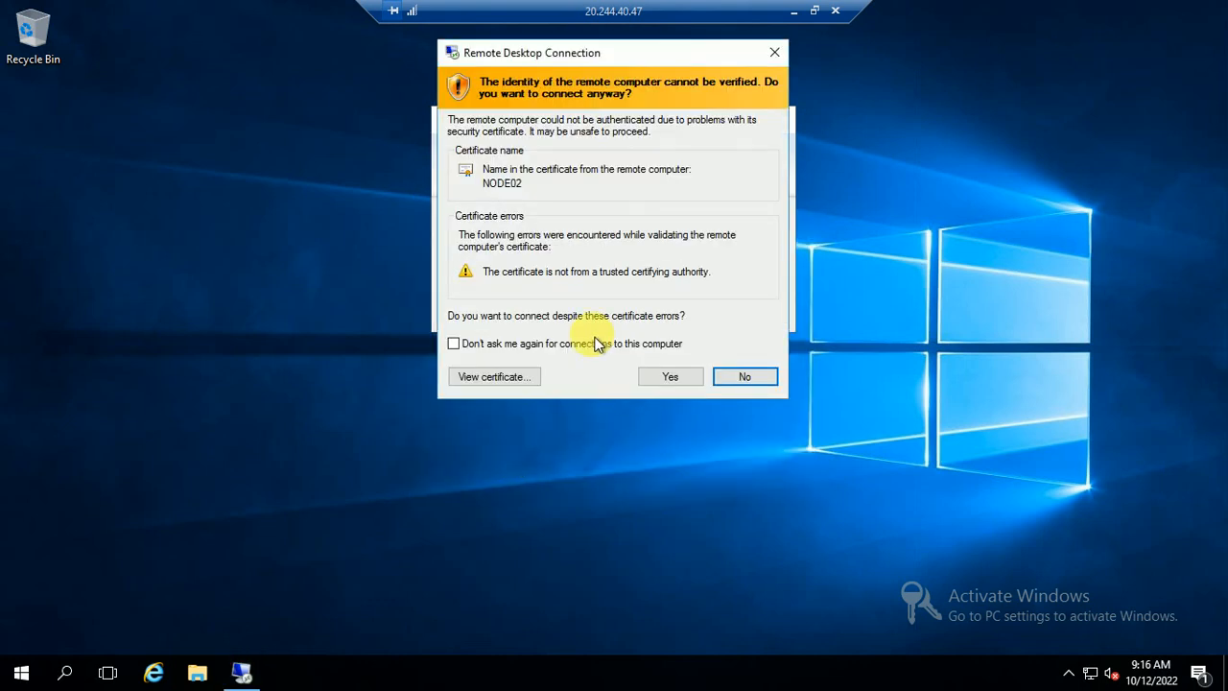
click(562, 344)
click(681, 374)
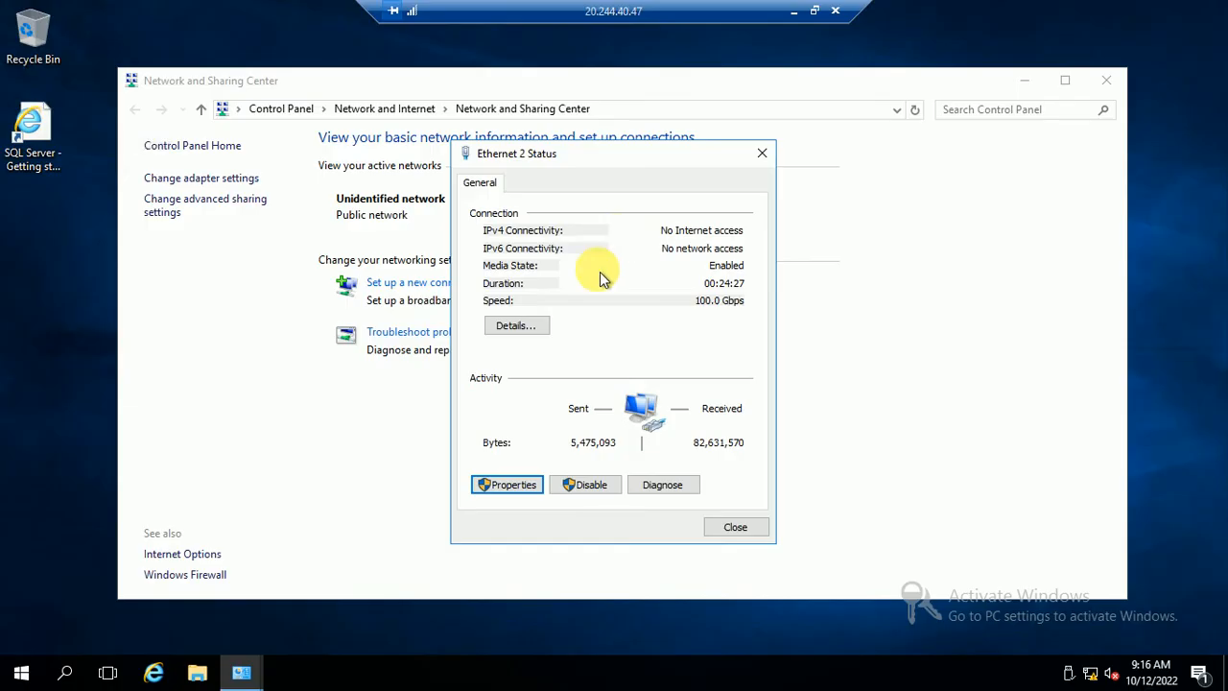
- Close NODE02's network windows and open This PC's System page from File Explorer
click(731, 528)
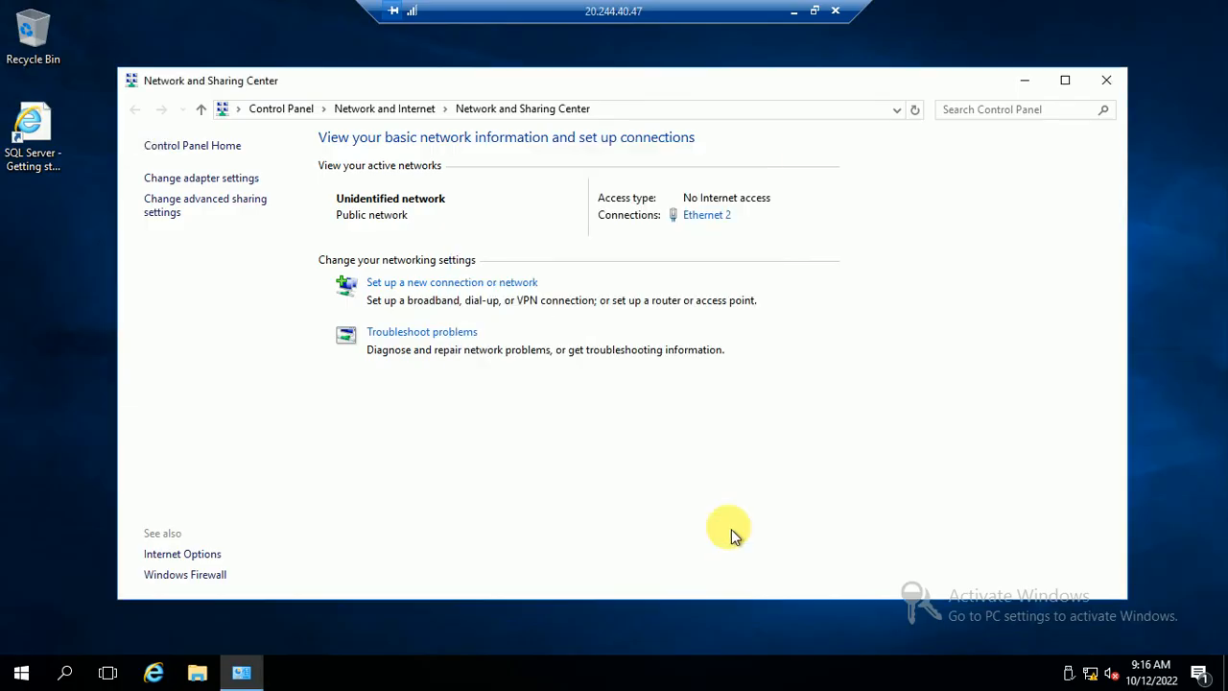
click(1117, 88)
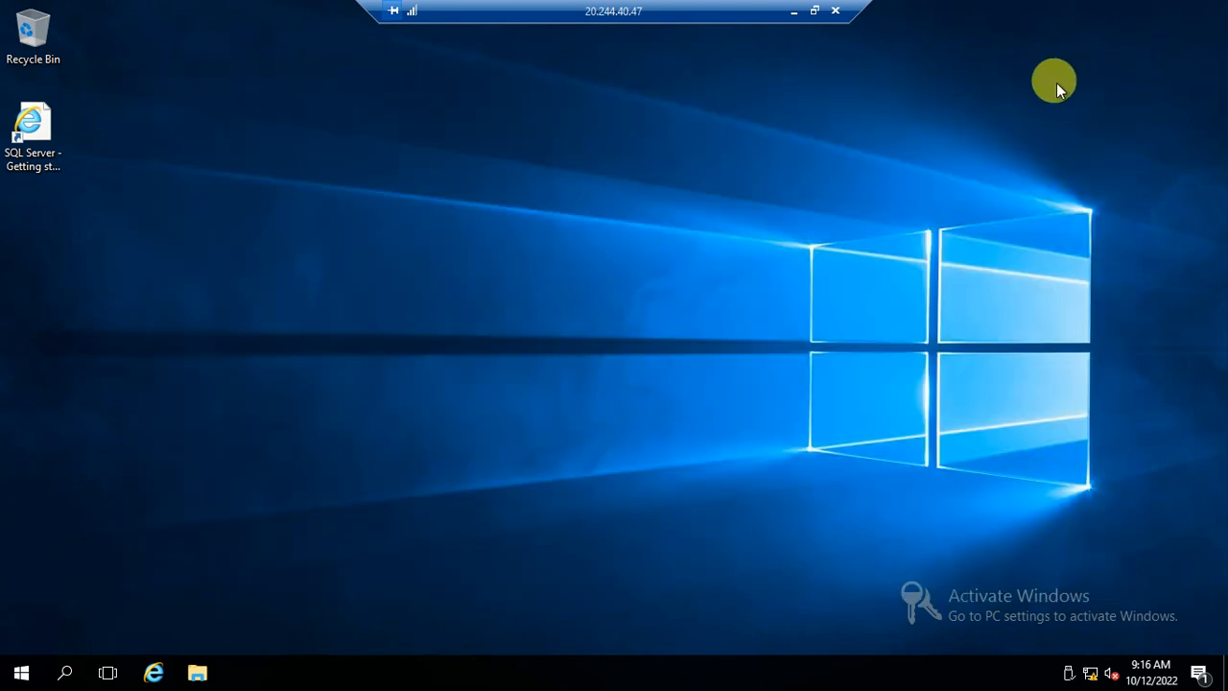
click(197, 674)
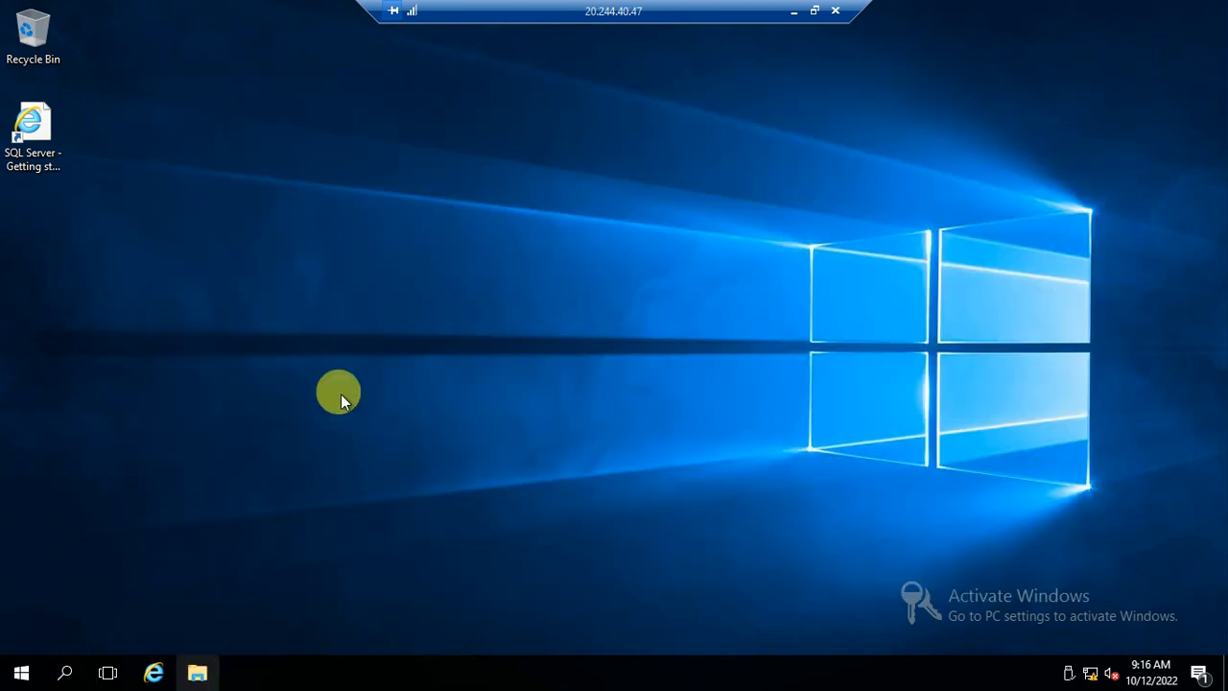
click(196, 674)
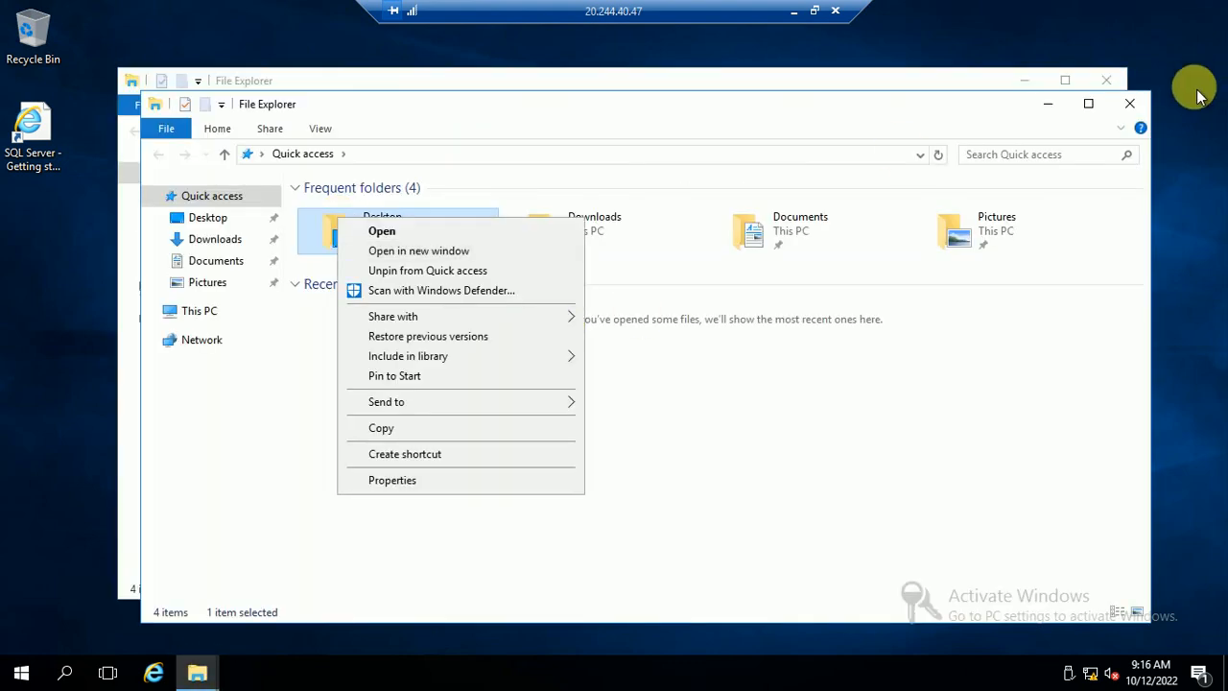
click(1132, 104)
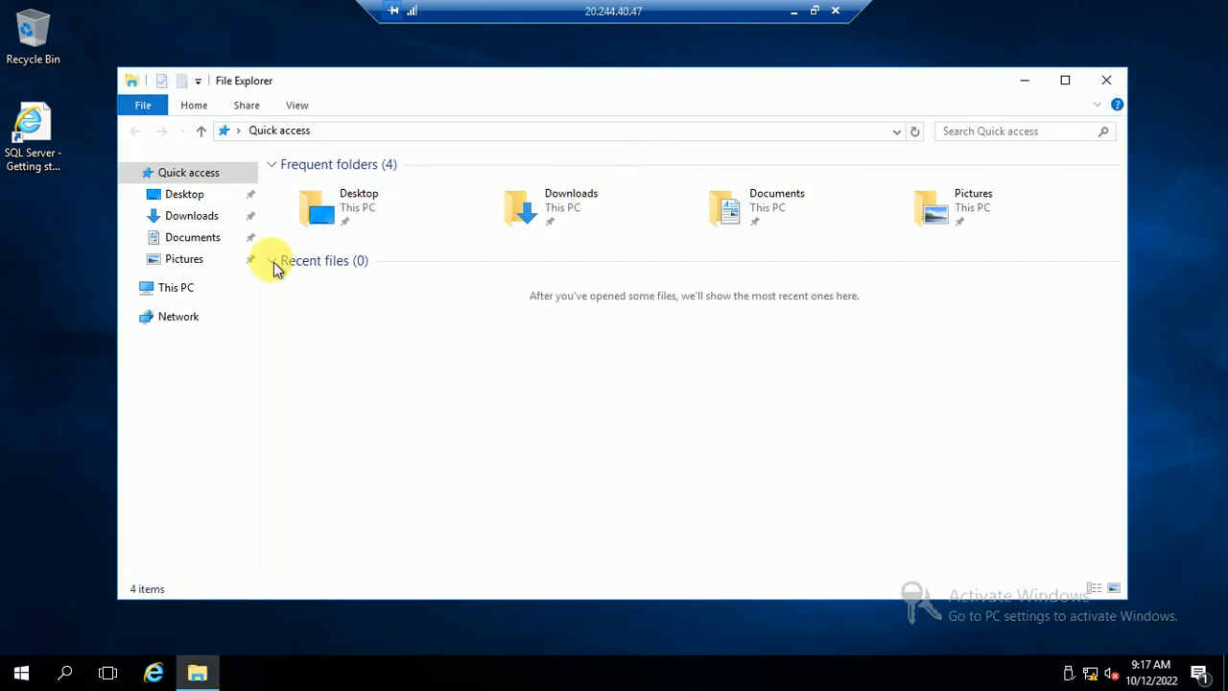
click(180, 289)
right_click(176, 287)
click(238, 522)
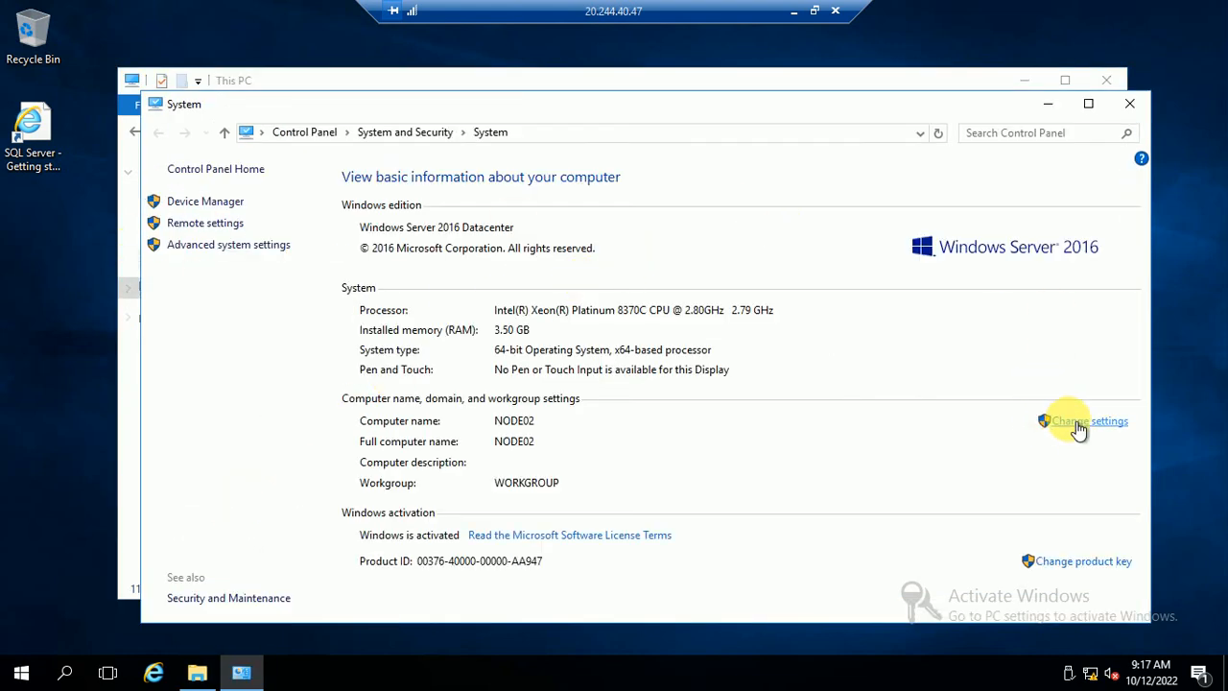
- Join NODE02 to the demo.com domain using the admin account credentials
click(1082, 425)
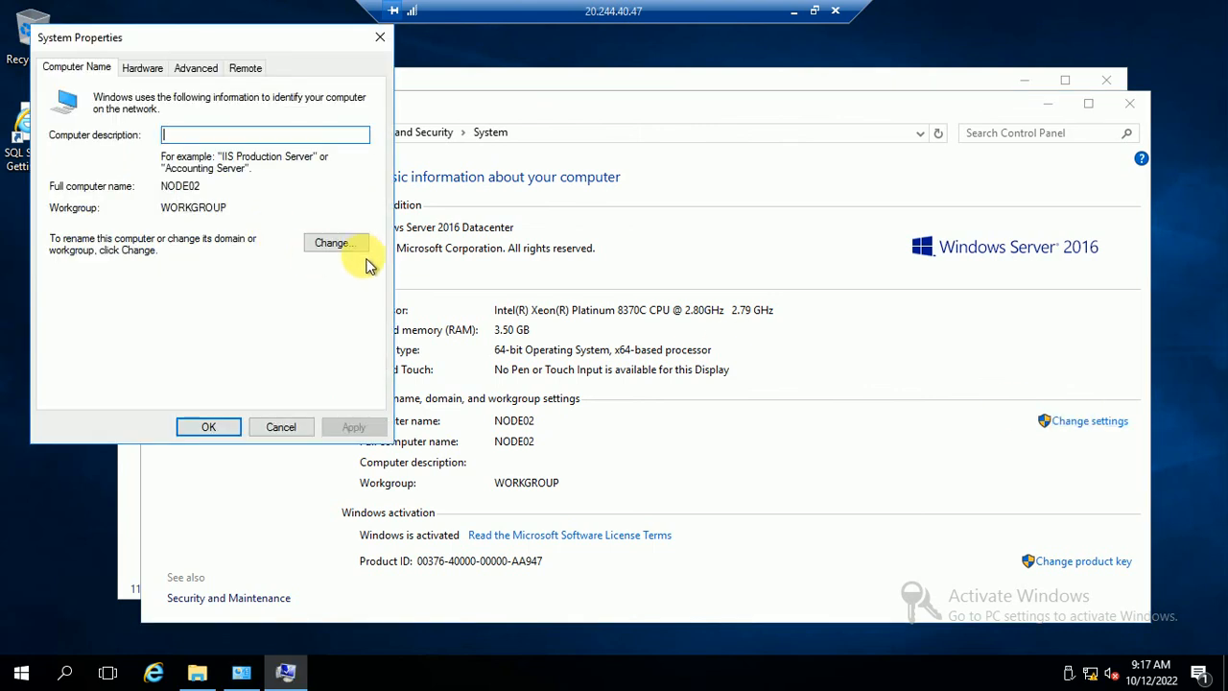
click(334, 242)
click(81, 283)
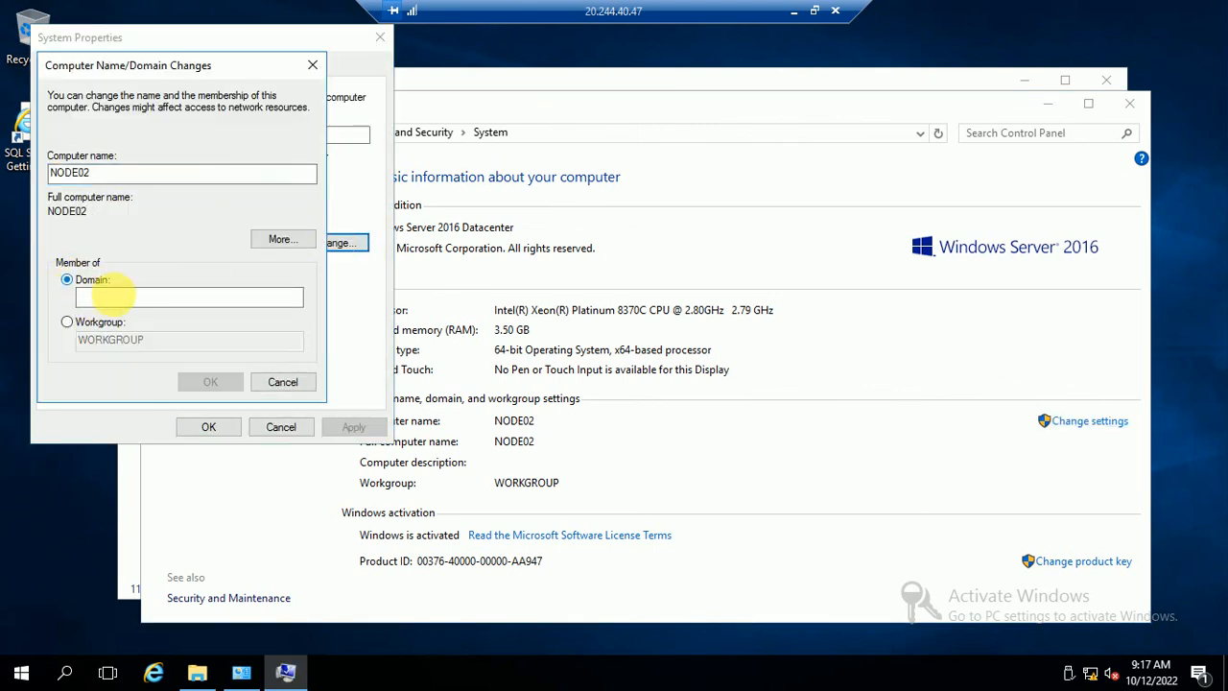
text(demo)
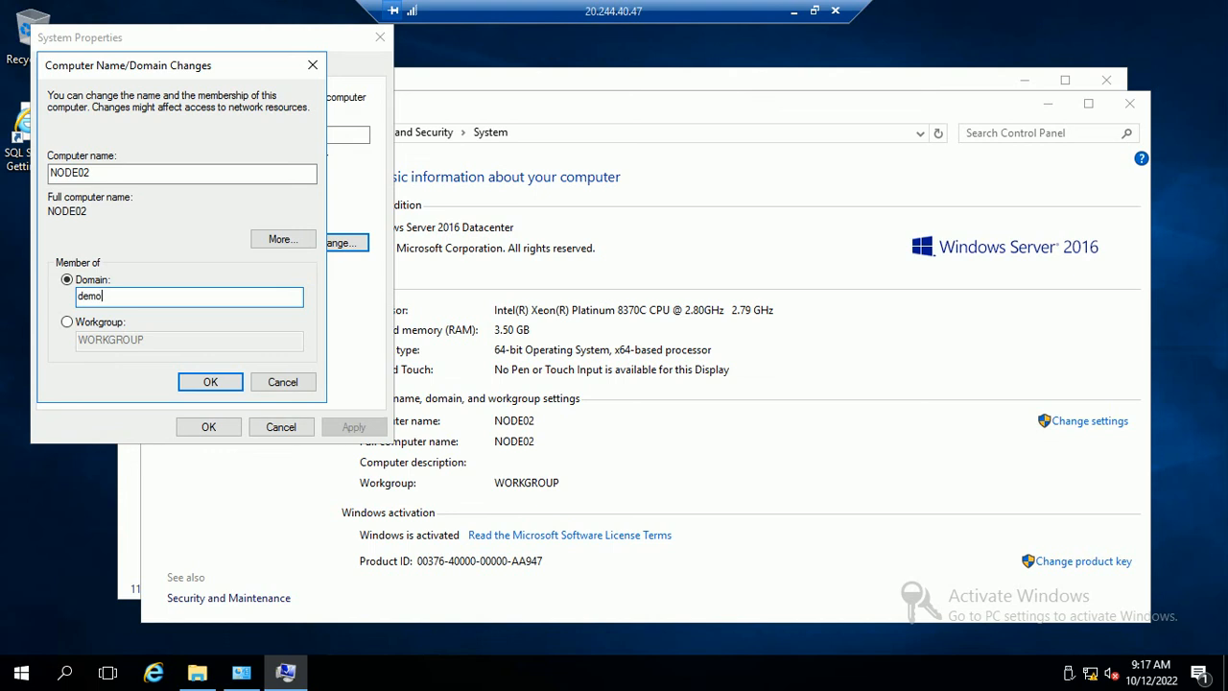
text(.com)
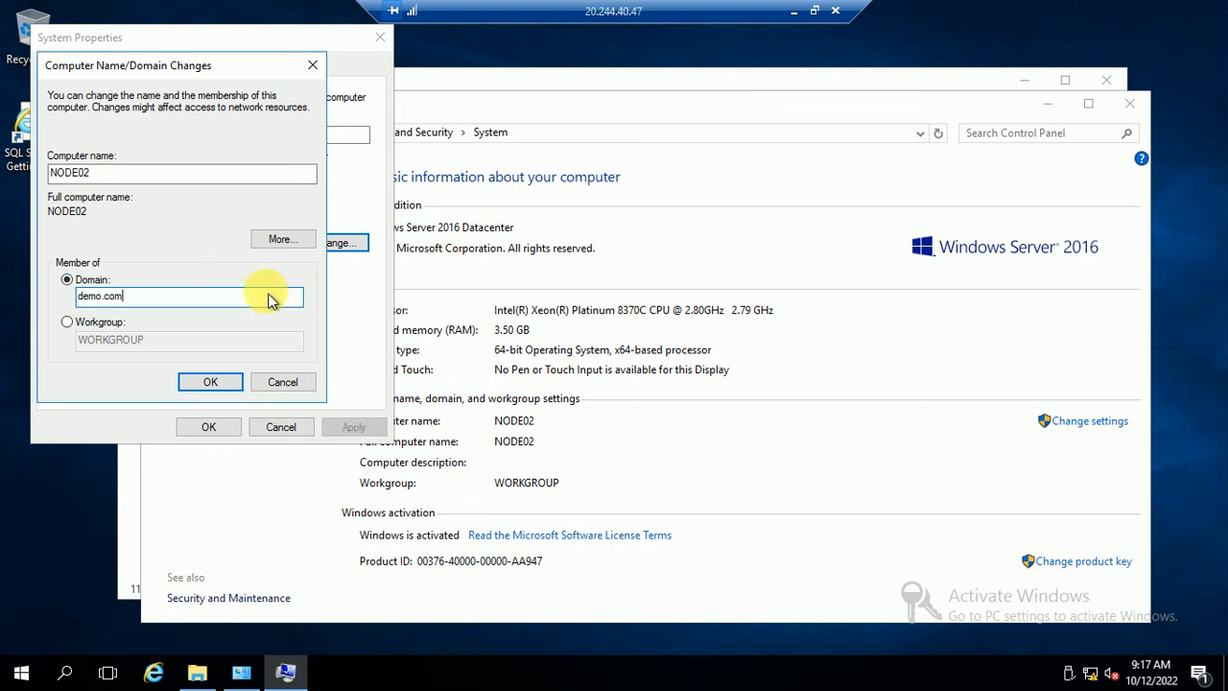
click(203, 382)
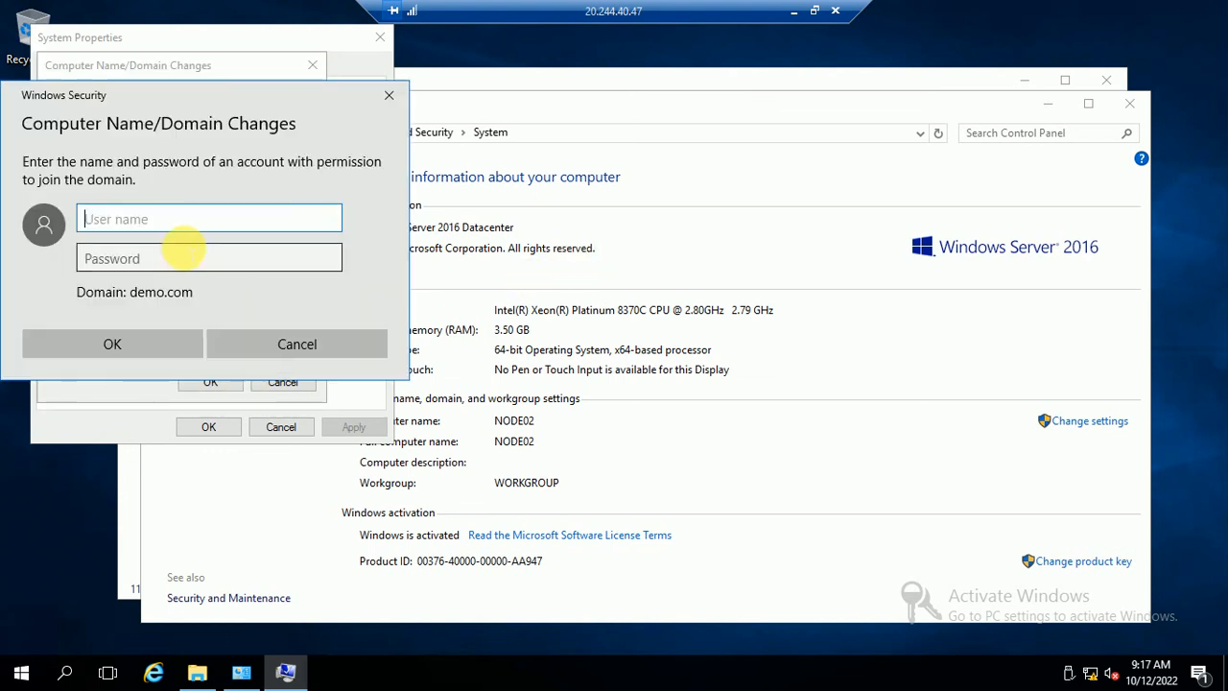
text(admin)
click(184, 255)
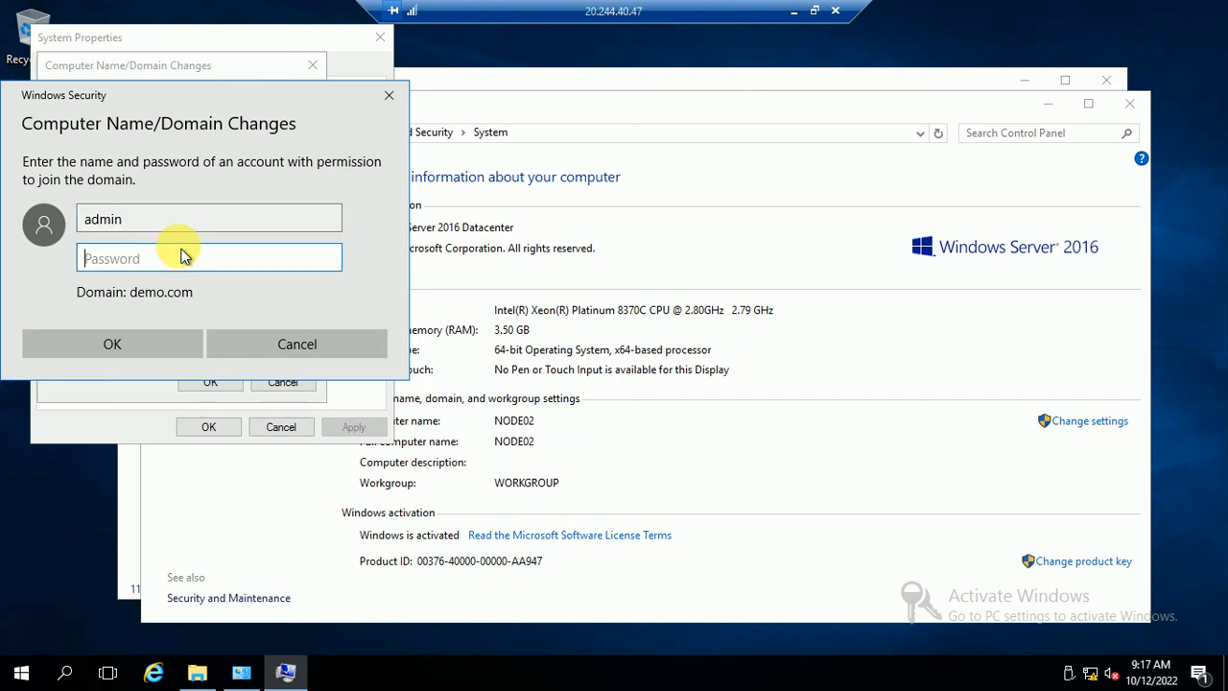
text(••)
click(122, 347)
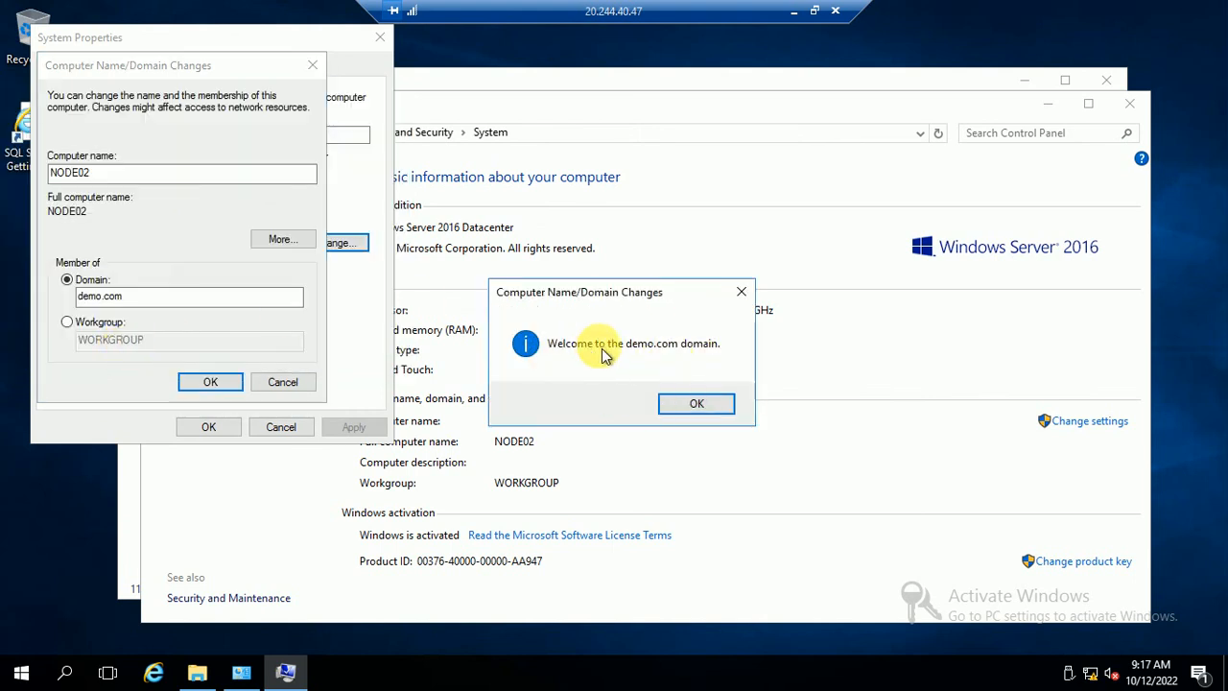
- Dismiss the welcome and restart notices, close System Properties, and restart the server now
click(698, 406)
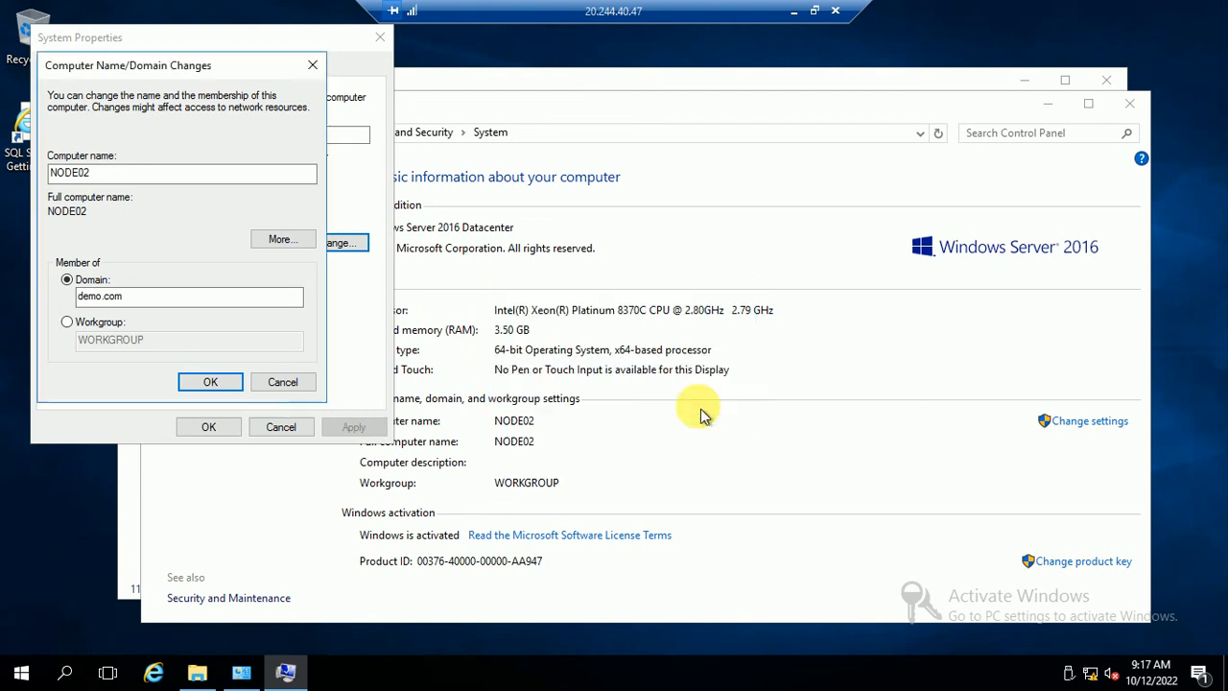
click(726, 360)
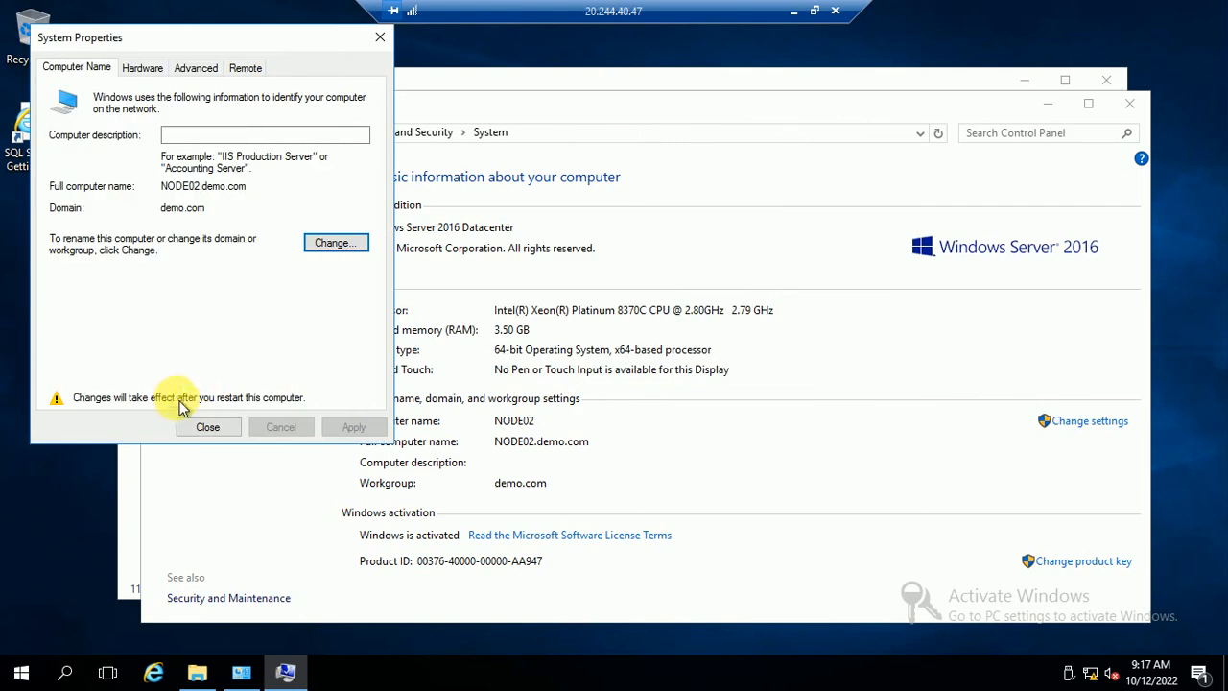
click(203, 426)
click(629, 357)
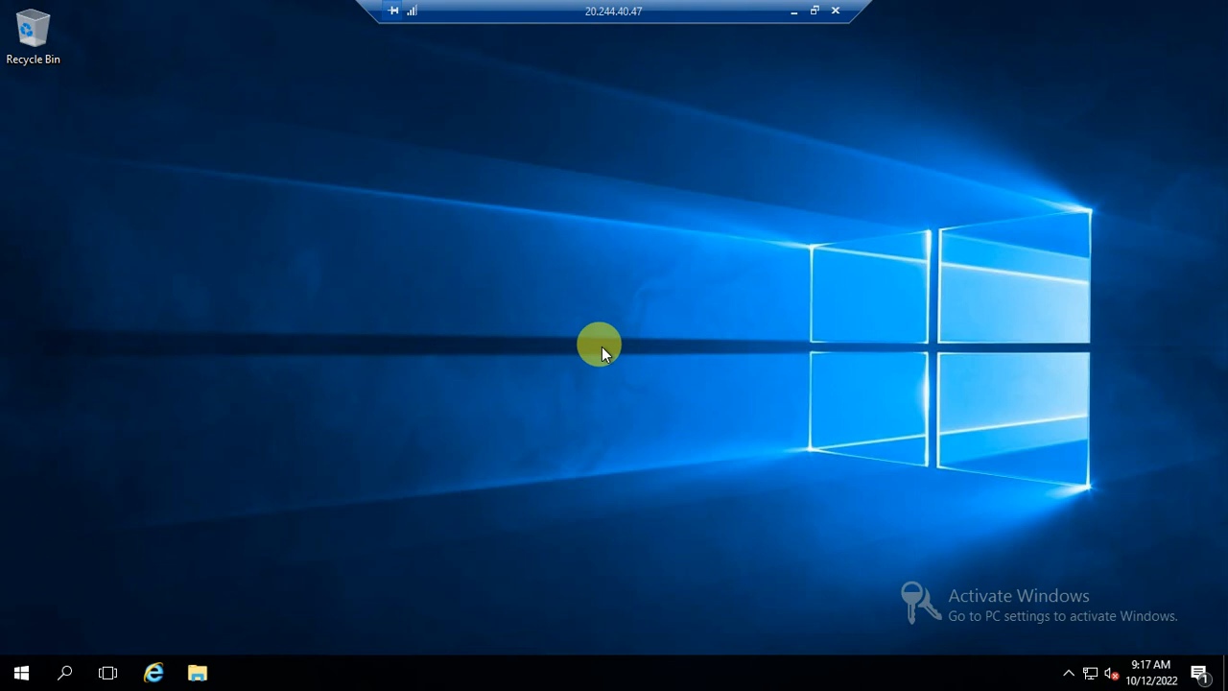
- Minimize the remote session, page through the PART 1–4 overview slides, then show the desktop
click(788, 12)
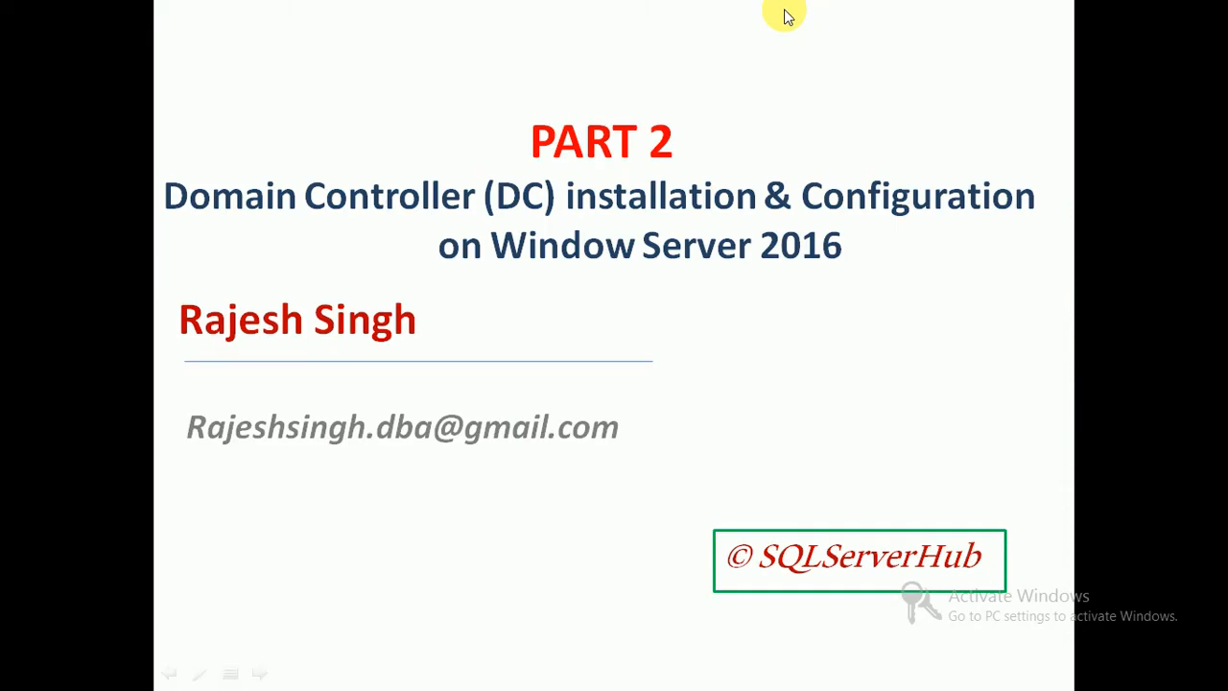
click(577, 321)
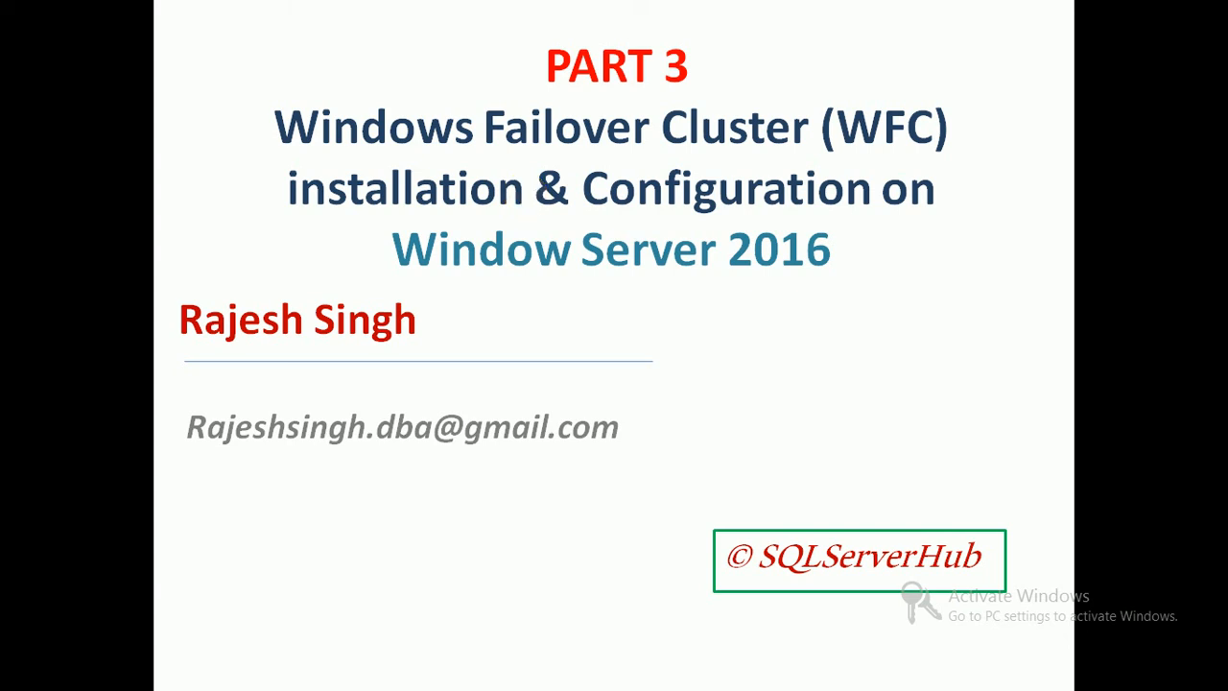
key(Right)
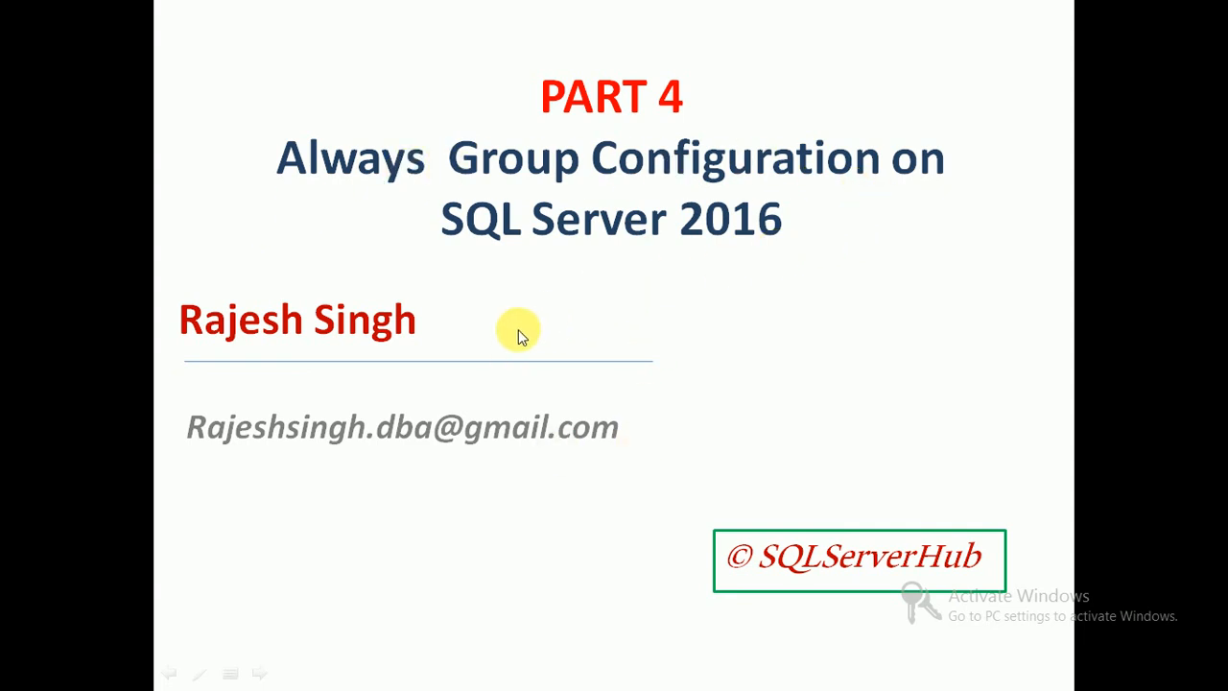
key(Left)
key(Left)
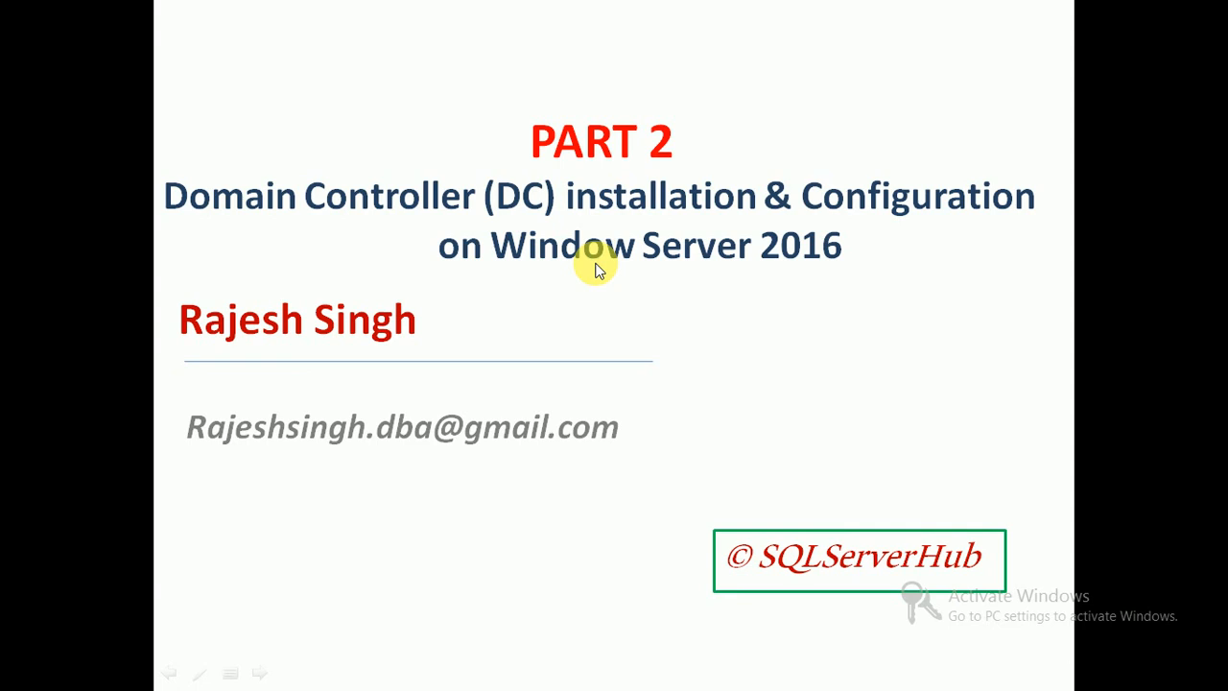
key(Left)
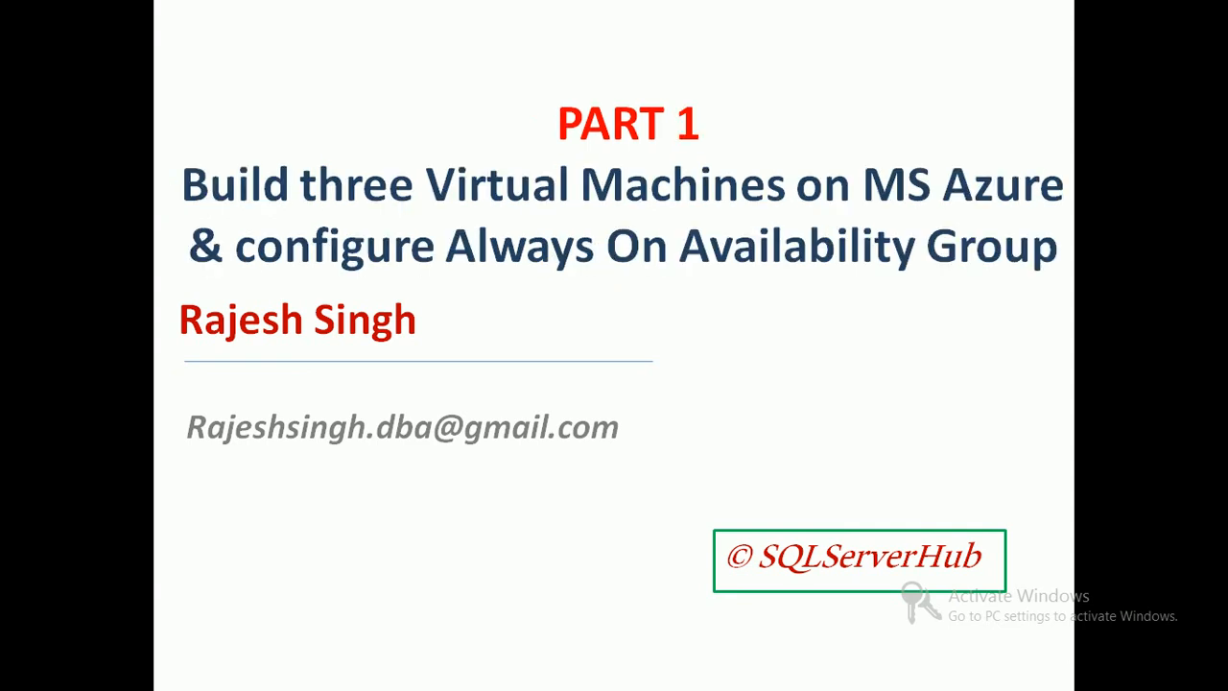
key(Right)
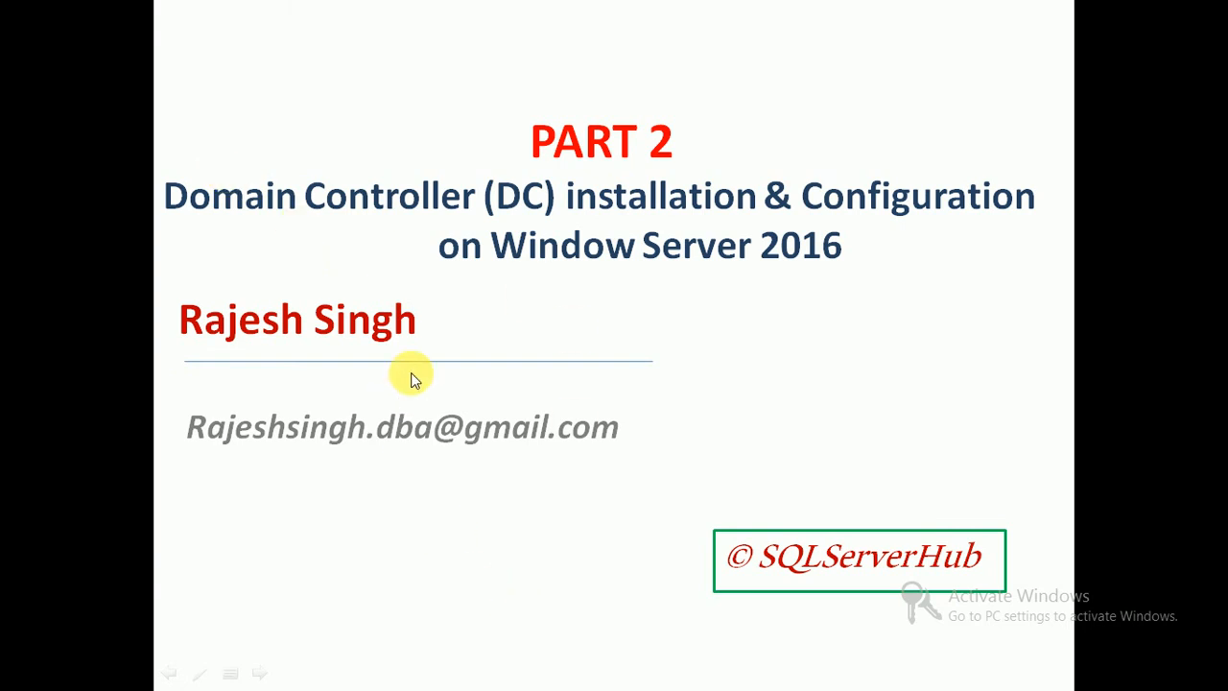
key(super+d)
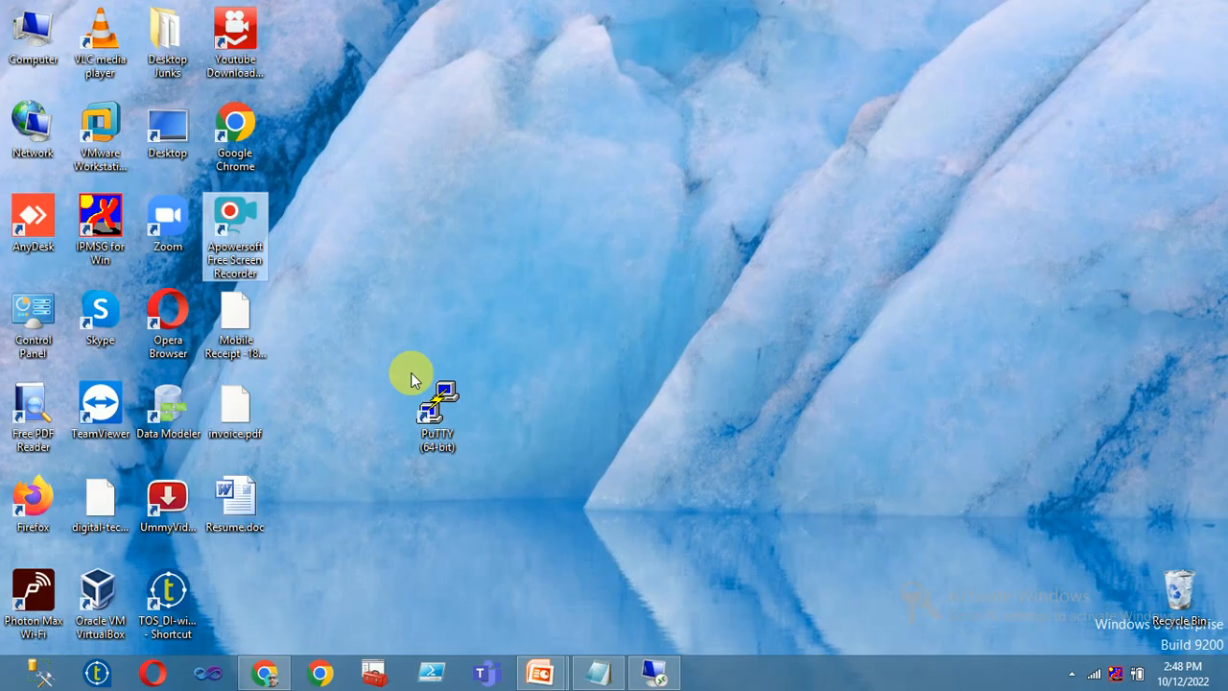
- Restore the Notepad server notes and highlight the DC01, NODE01 and NODE02 lines
click(600, 672)
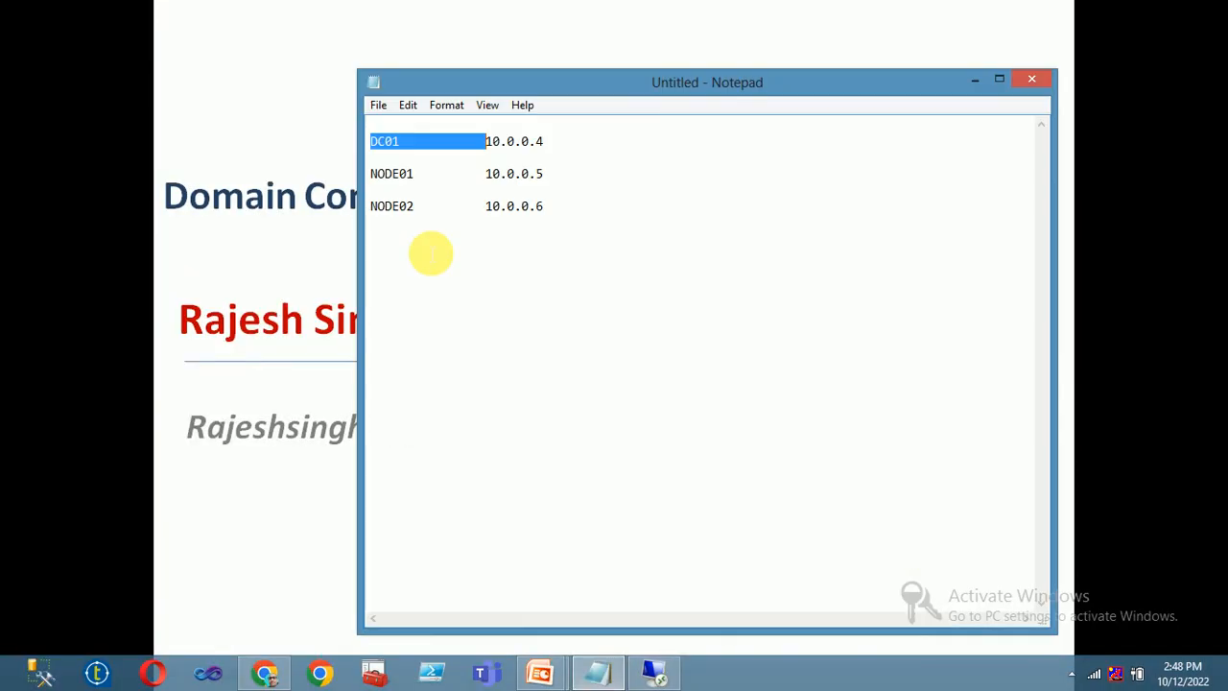
drag(367, 141, 544, 141)
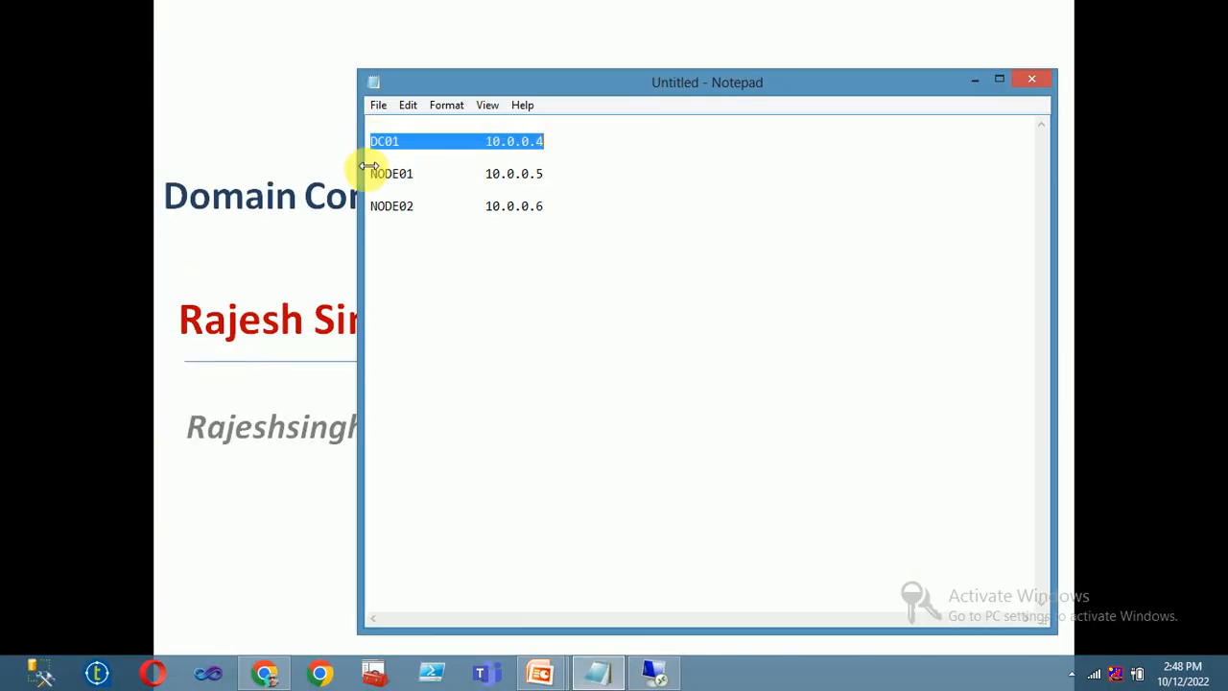
drag(373, 141, 344, 186)
click(443, 265)
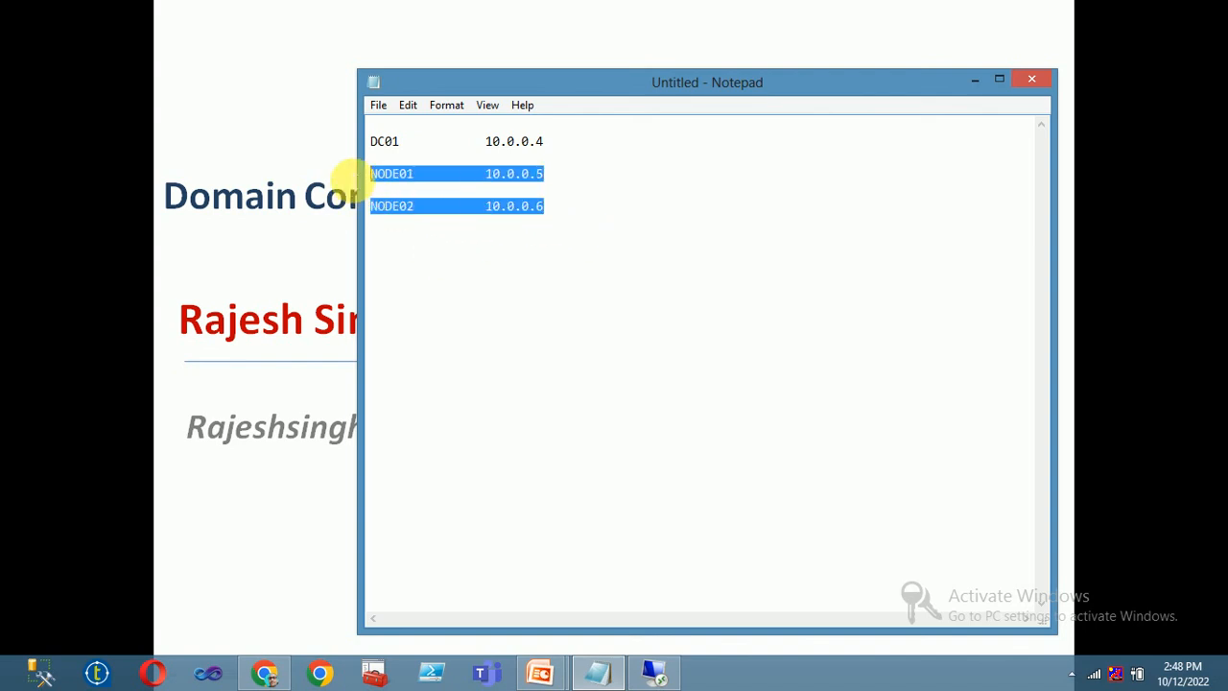
drag(569, 148, 596, 147)
click(423, 164)
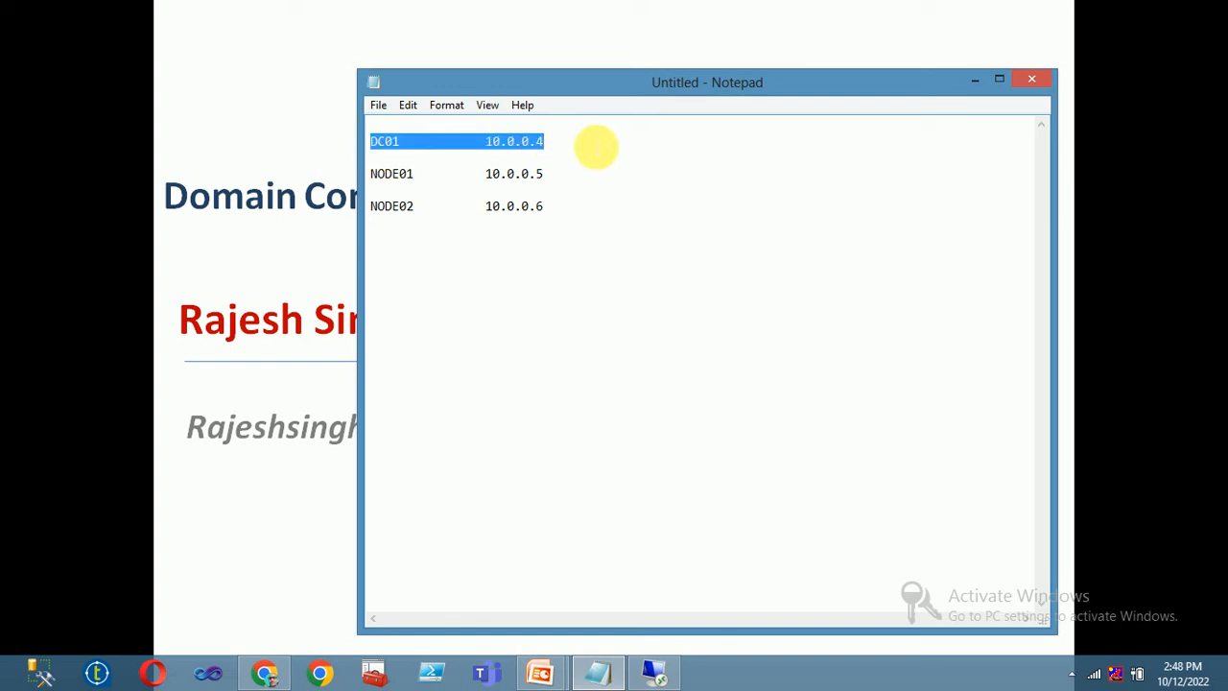
drag(556, 227, 376, 174)
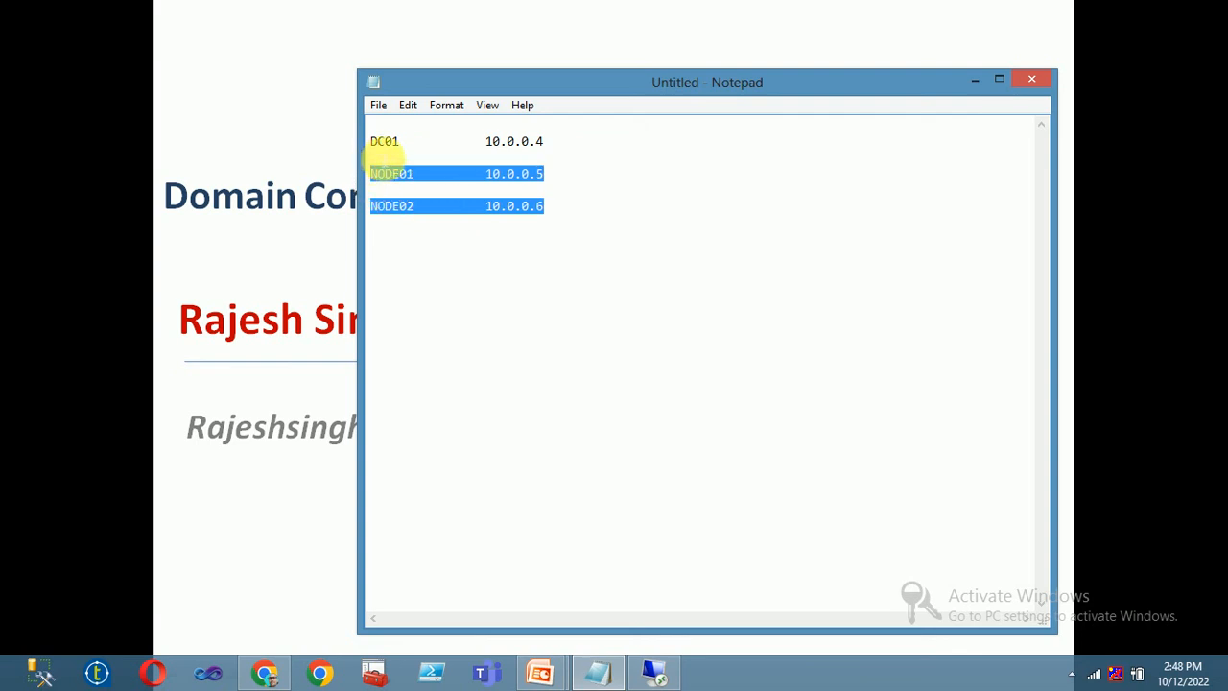
click(376, 141)
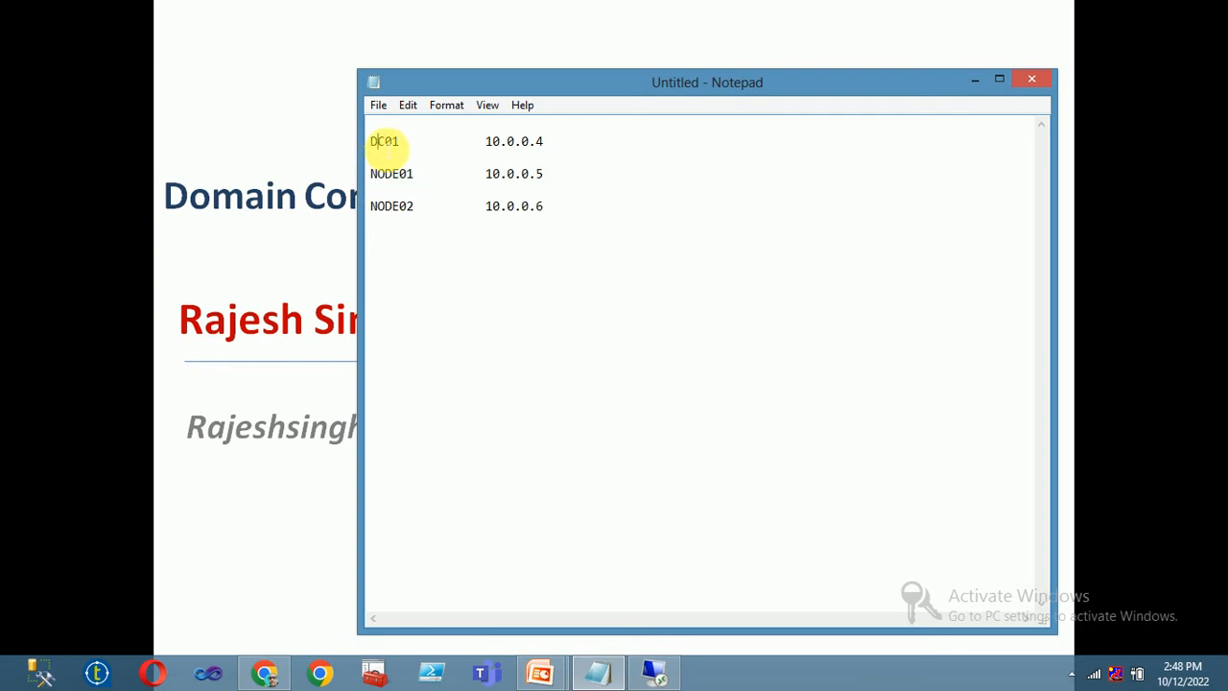
- Insert DEMO.COM on a new line after DC01 10.0.0.4, then minimize Notepad
click(604, 146)
key(Return)
key(Return)
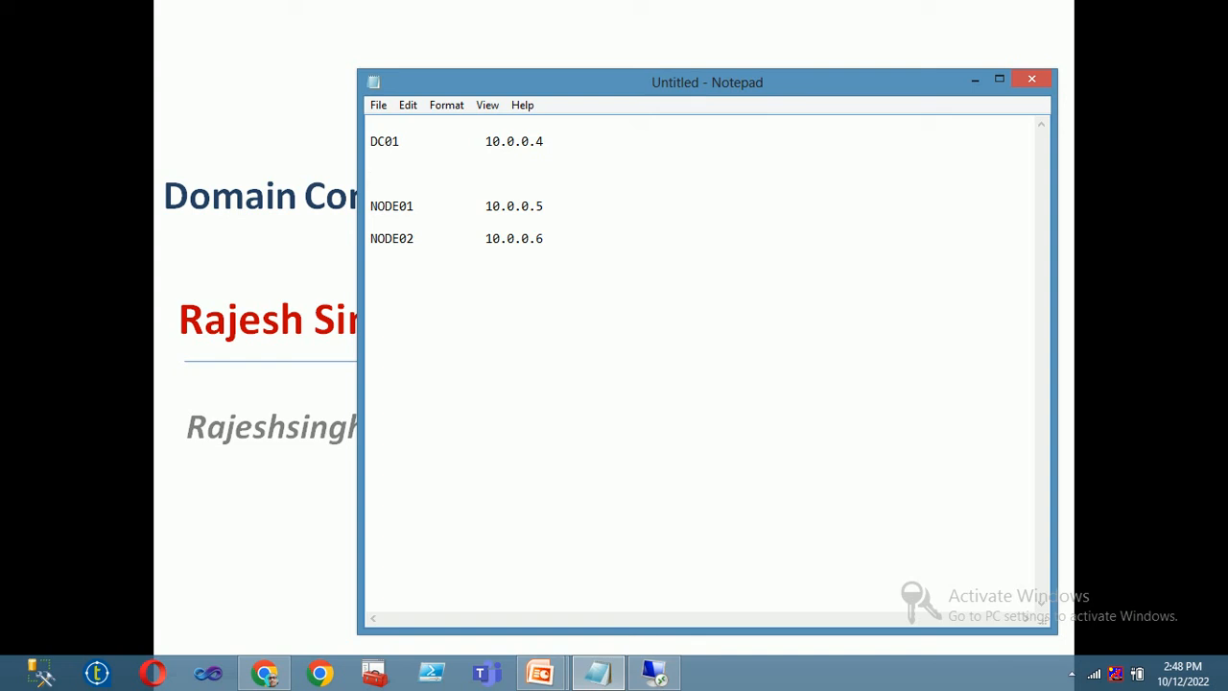
text(DEMO.COM)
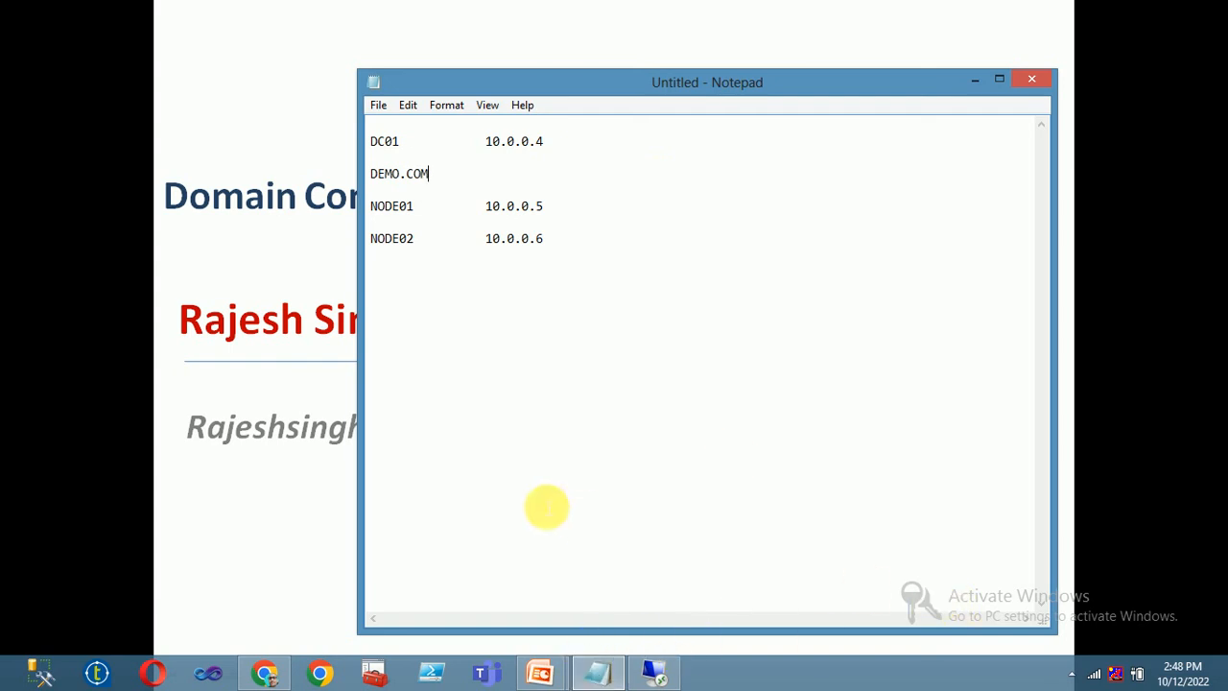
click(977, 81)
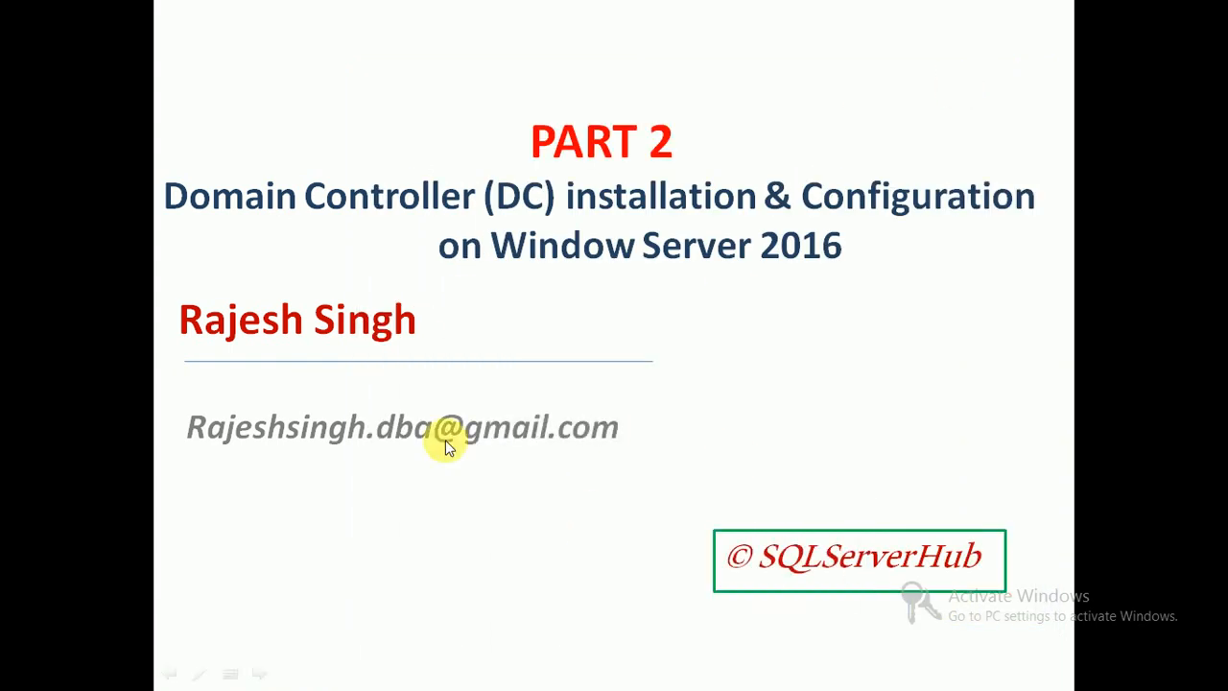
key(super+d)
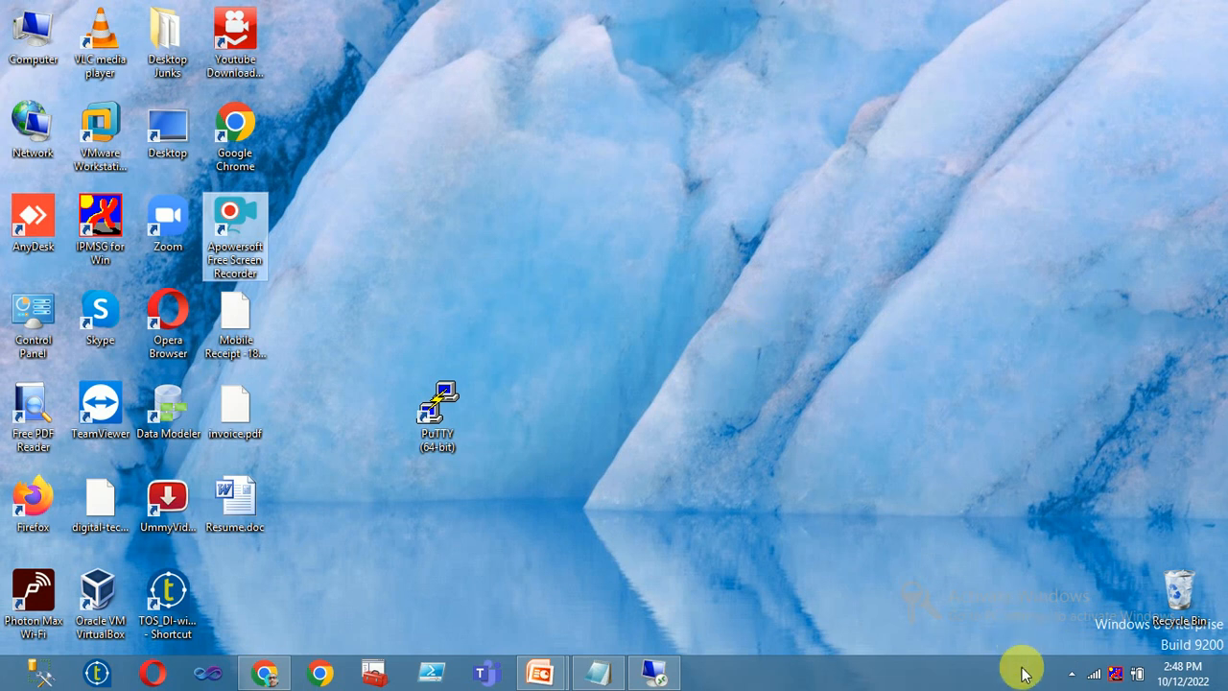
click(1072, 674)
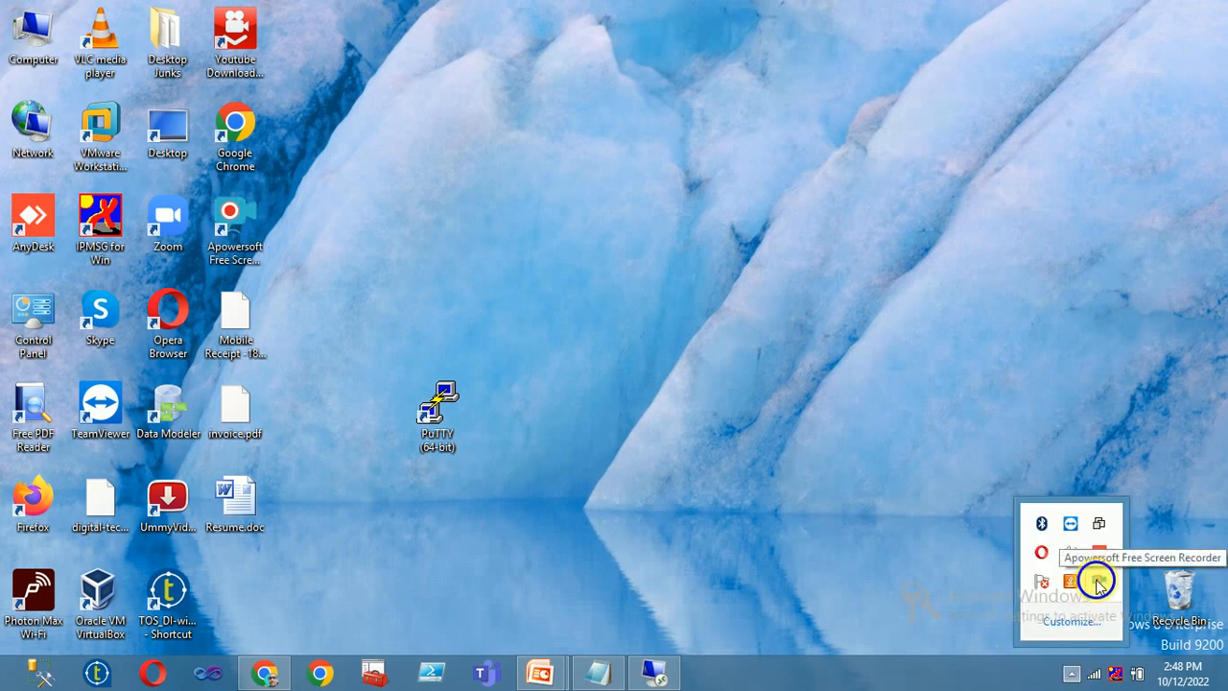